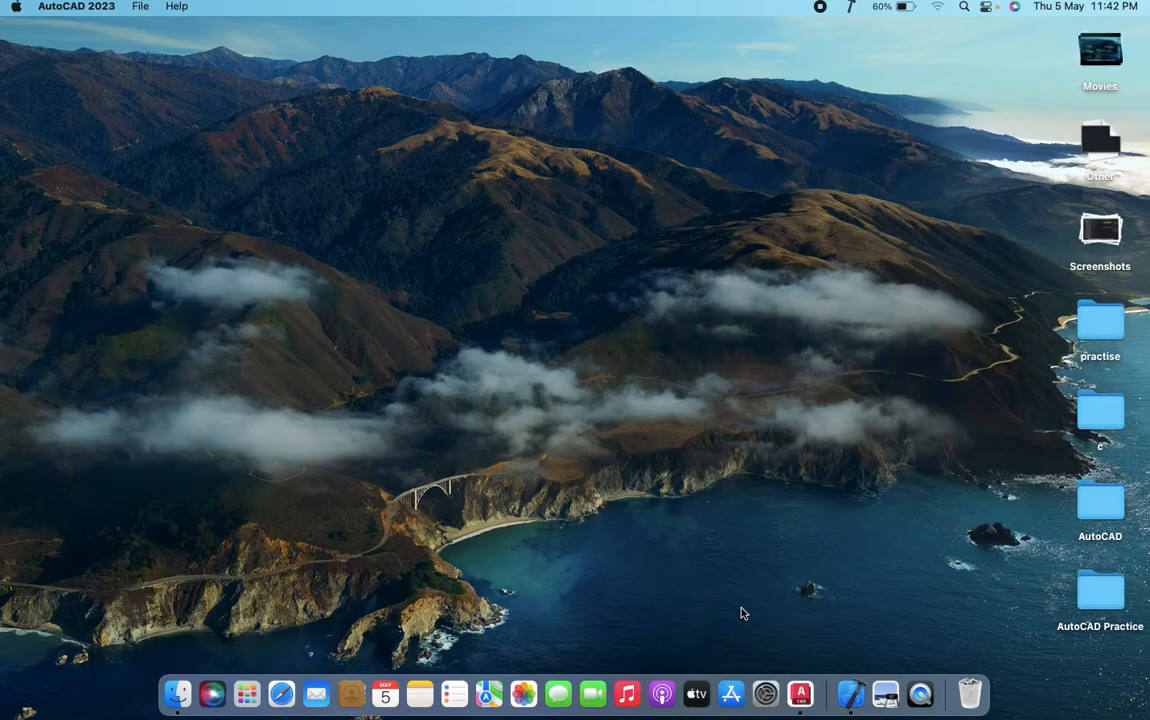
- Switch to AutoCAD 2023 and create a new drawing from the acad.dwt template
{"action": "left_click", "coordinate": [800, 678]}
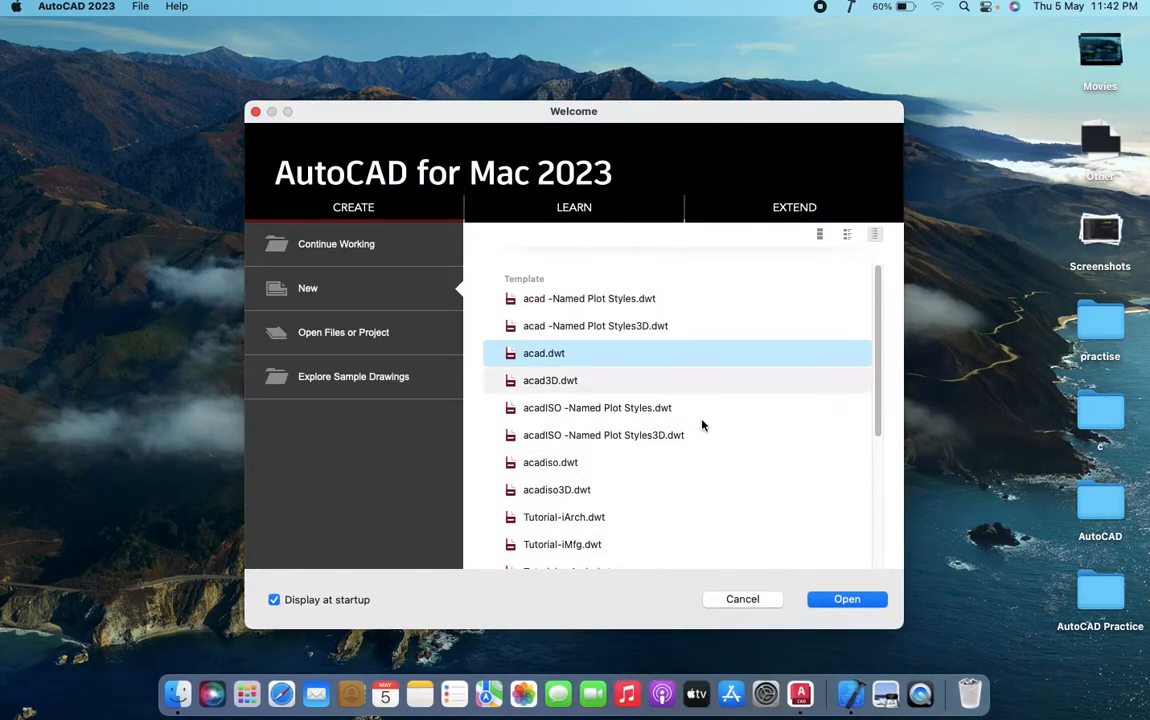
{"action": "left_click", "coordinate": [879, 602]}
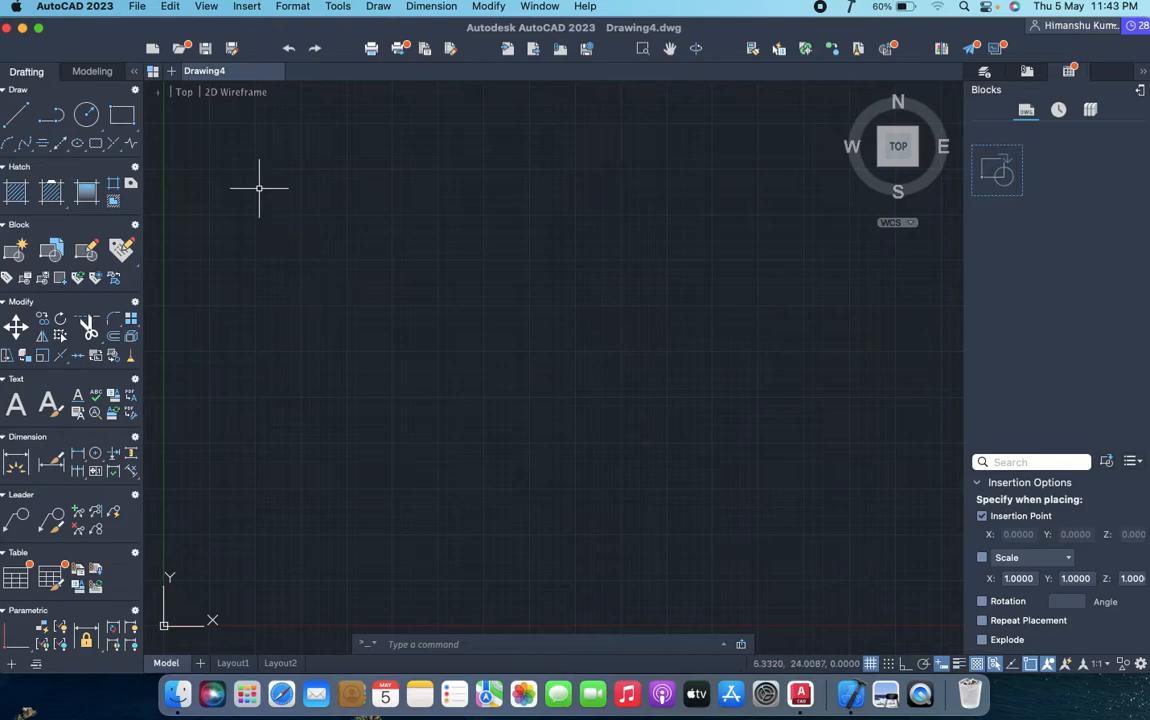
{"action": "scroll", "coordinate": [494, 251], "scroll_direction": "down", "scroll_amount": 3}
{"action": "middle_click_drag", "start_coordinate": [621, 244], "coordinate": [483, 408]}
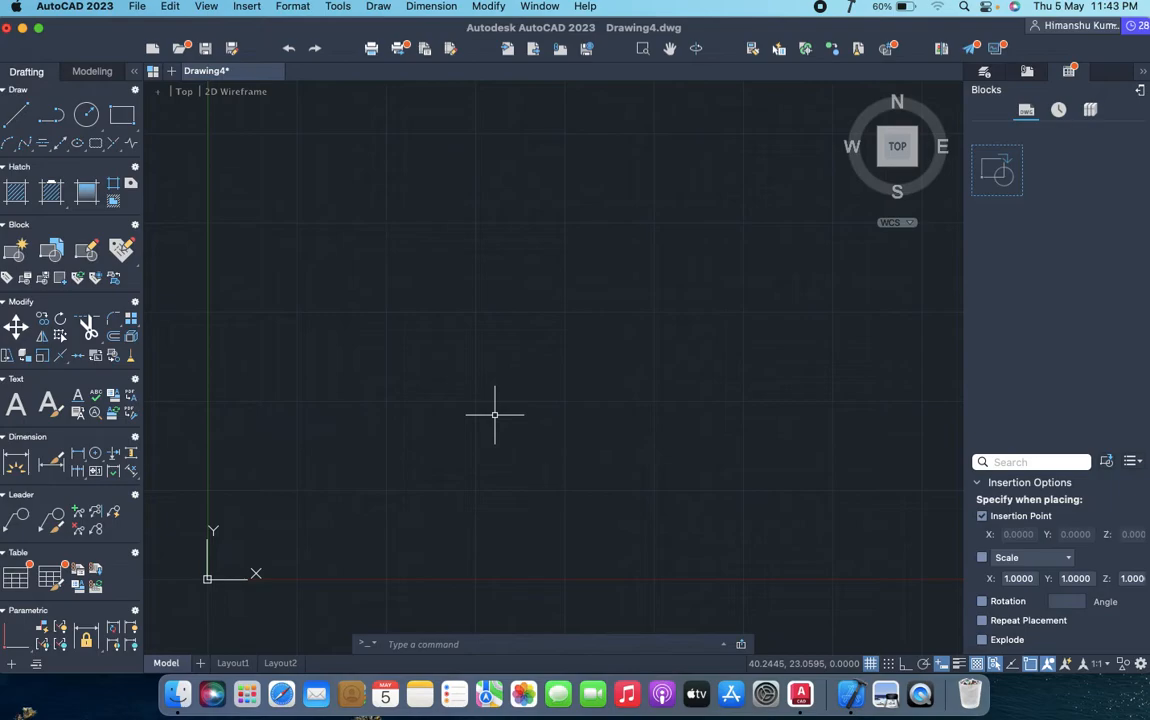
- Set the drawing units' length type to Architectural with a precision of 0'-0 1/2"
{"action": "type", "text": "UN"}
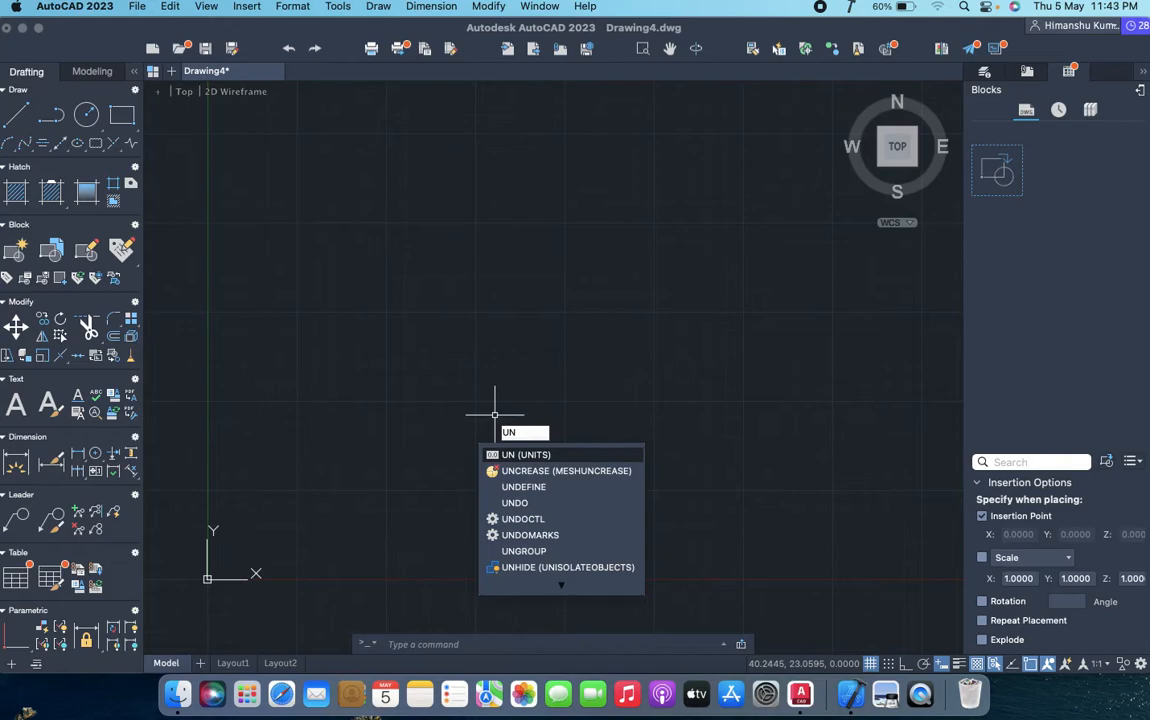
{"action": "key", "text": "Return"}
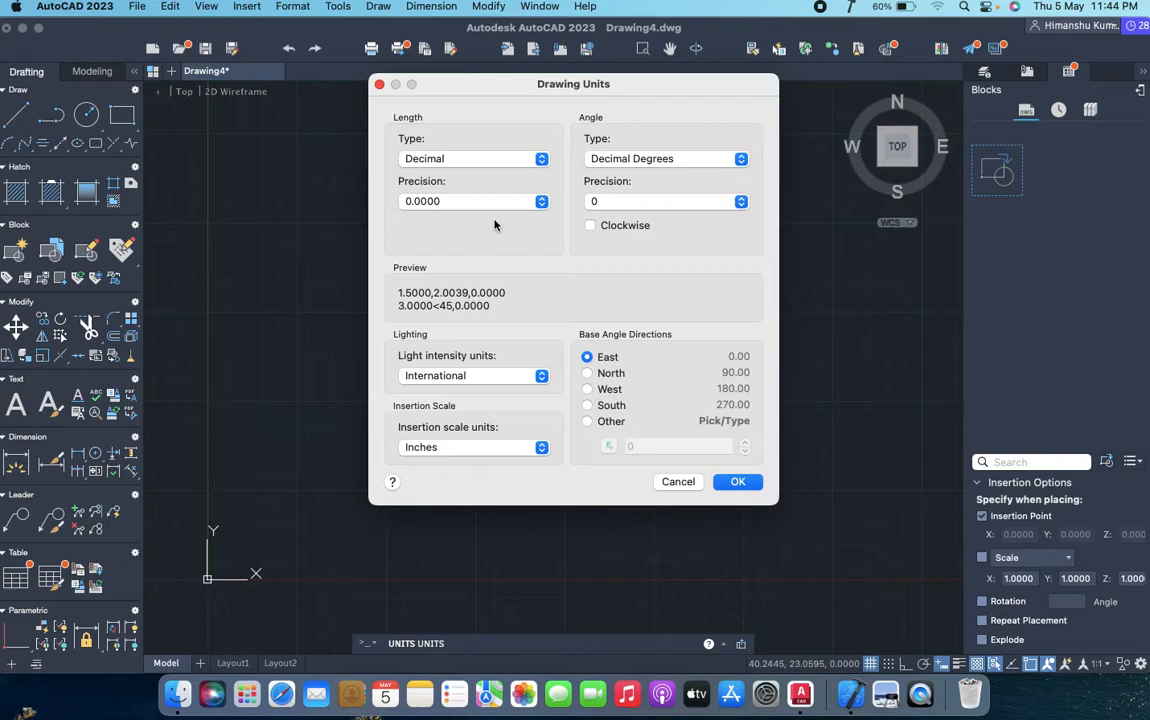
{"action": "left_click", "coordinate": [463, 160]}
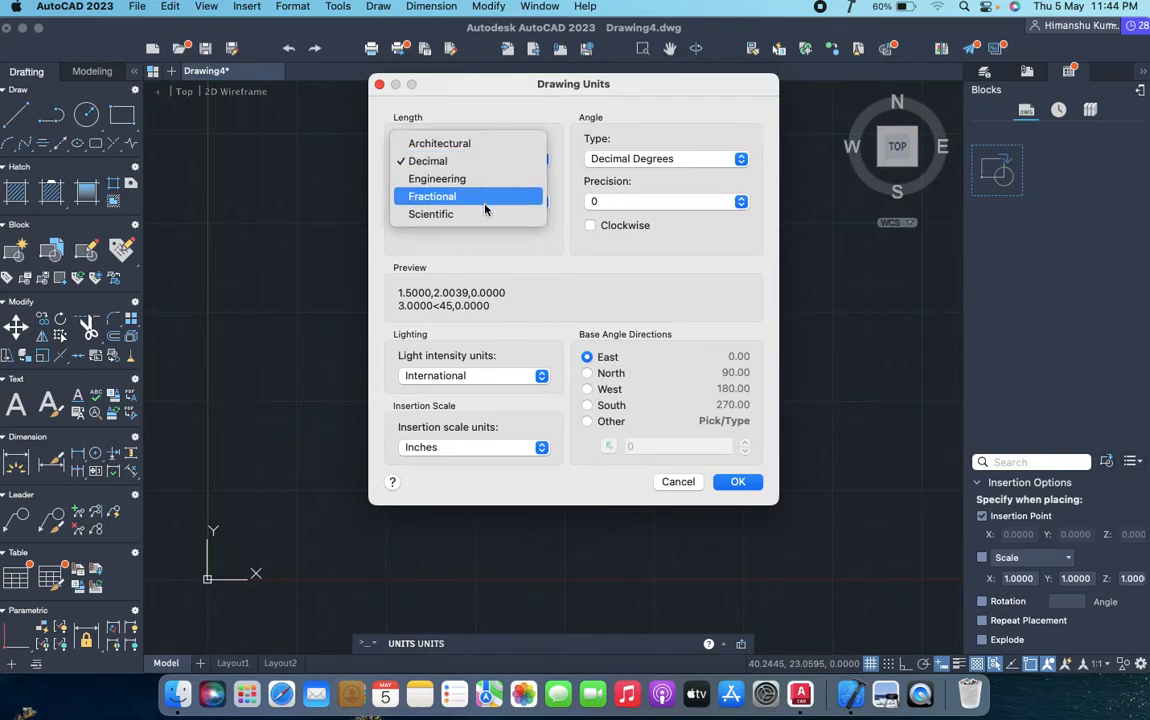
{"action": "left_click", "coordinate": [483, 152]}
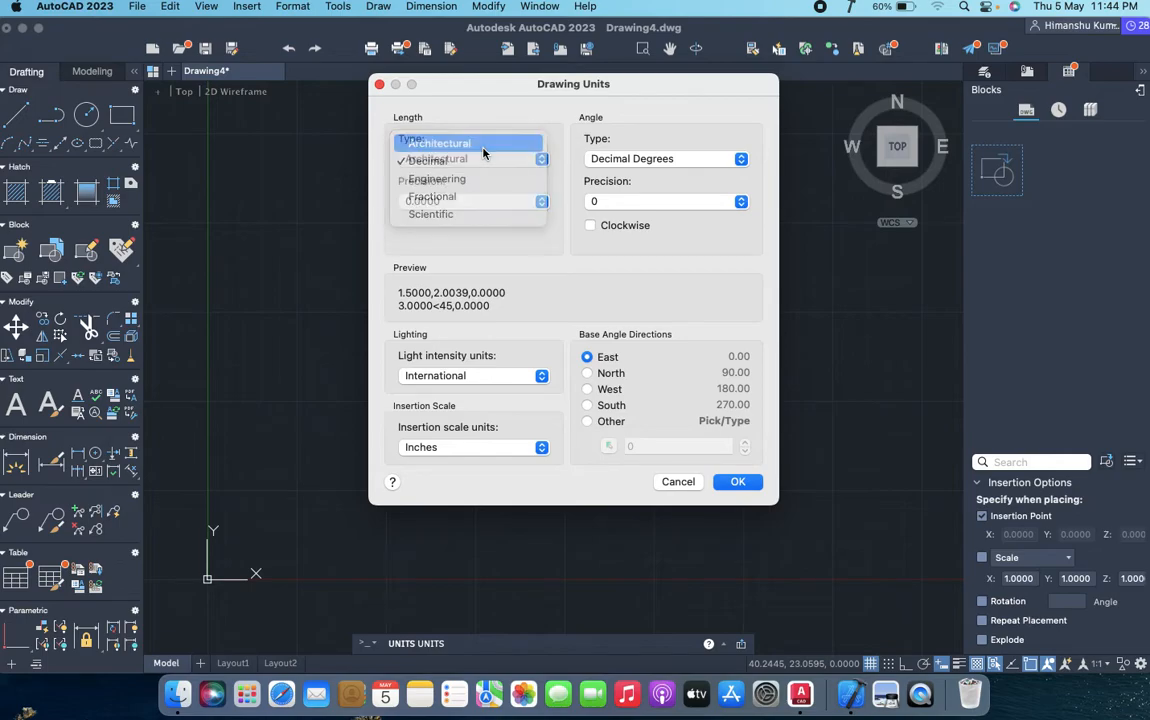
{"action": "left_click", "coordinate": [465, 199]}
{"action": "left_click", "coordinate": [463, 200]}
{"action": "left_click", "coordinate": [462, 201]}
{"action": "left_click", "coordinate": [462, 203]}
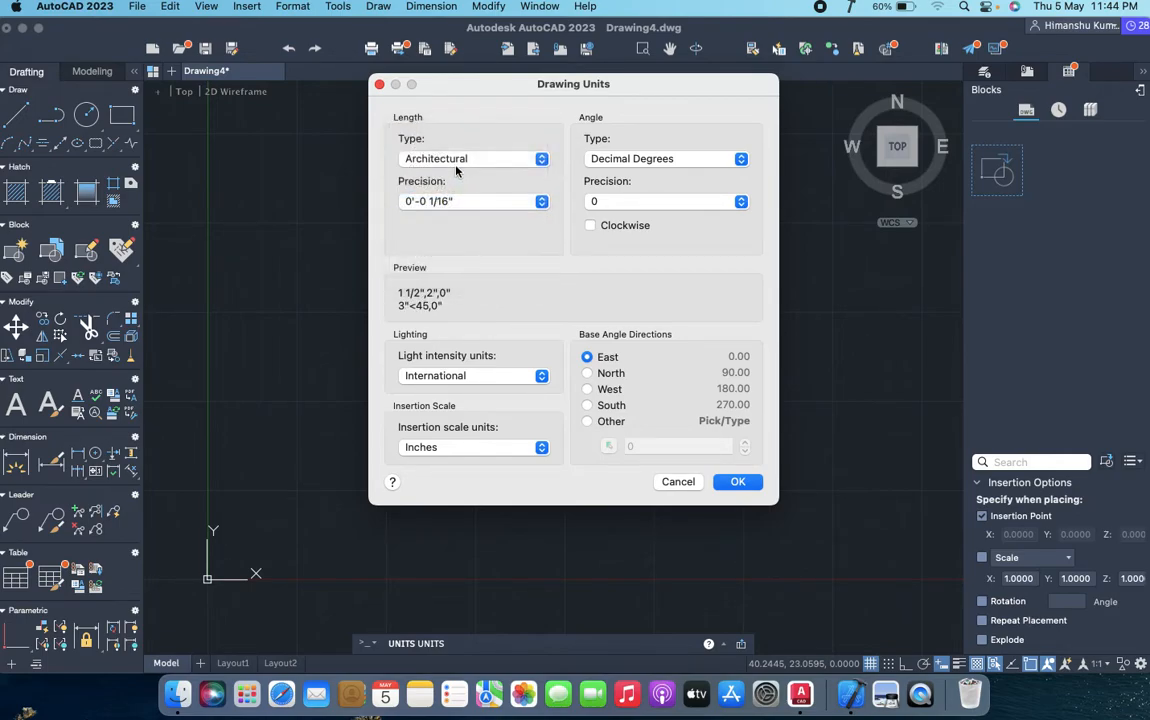
{"action": "left_click", "coordinate": [541, 202]}
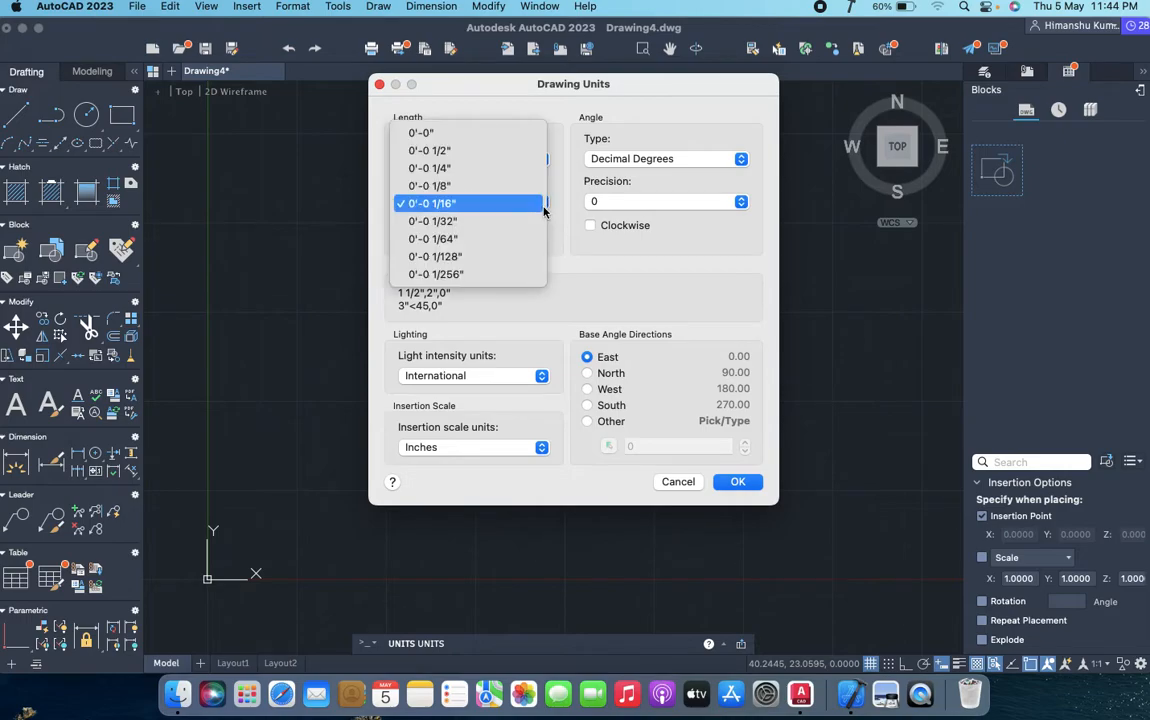
{"action": "left_click", "coordinate": [518, 152]}
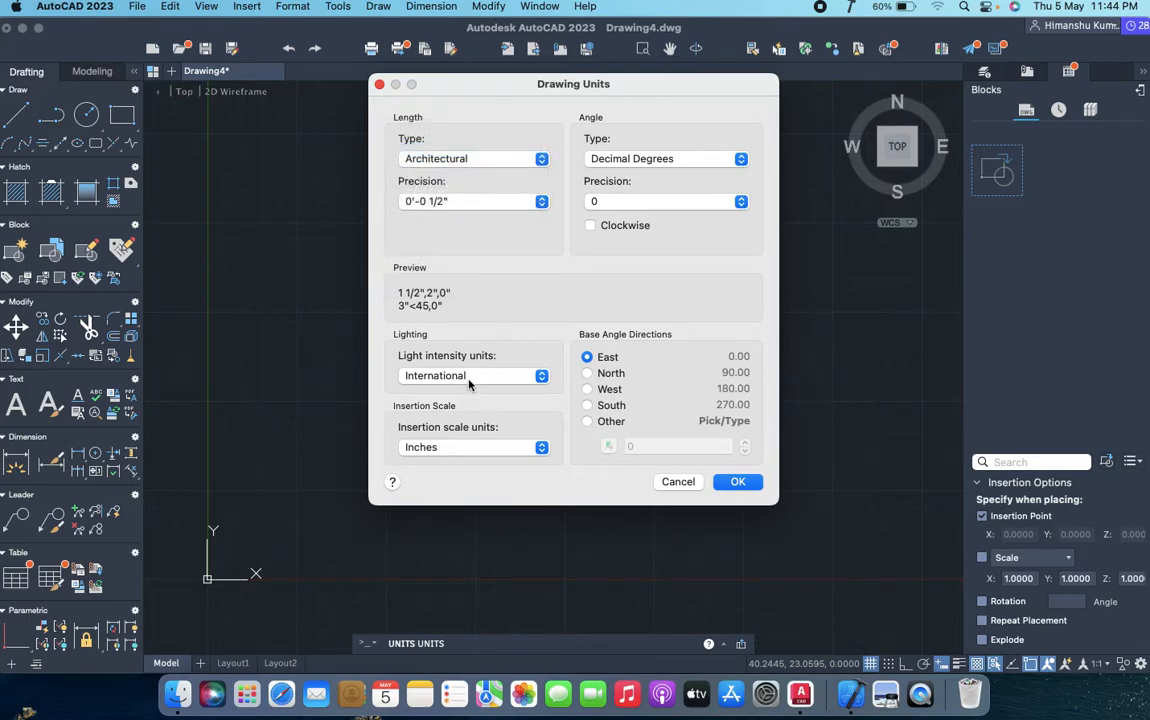
- Choose Inches as the insertion scale units and apply the drawing units settings
{"action": "left_click", "coordinate": [470, 447]}
{"action": "left_click", "coordinate": [472, 448]}
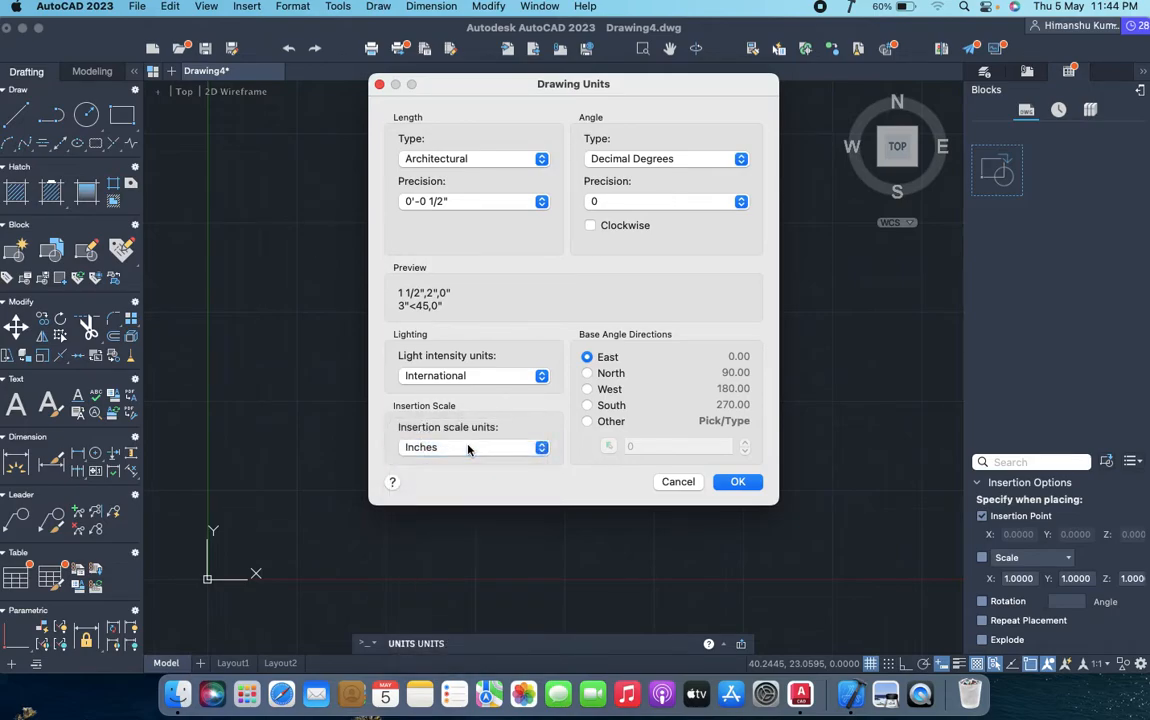
{"action": "left_click", "coordinate": [546, 452]}
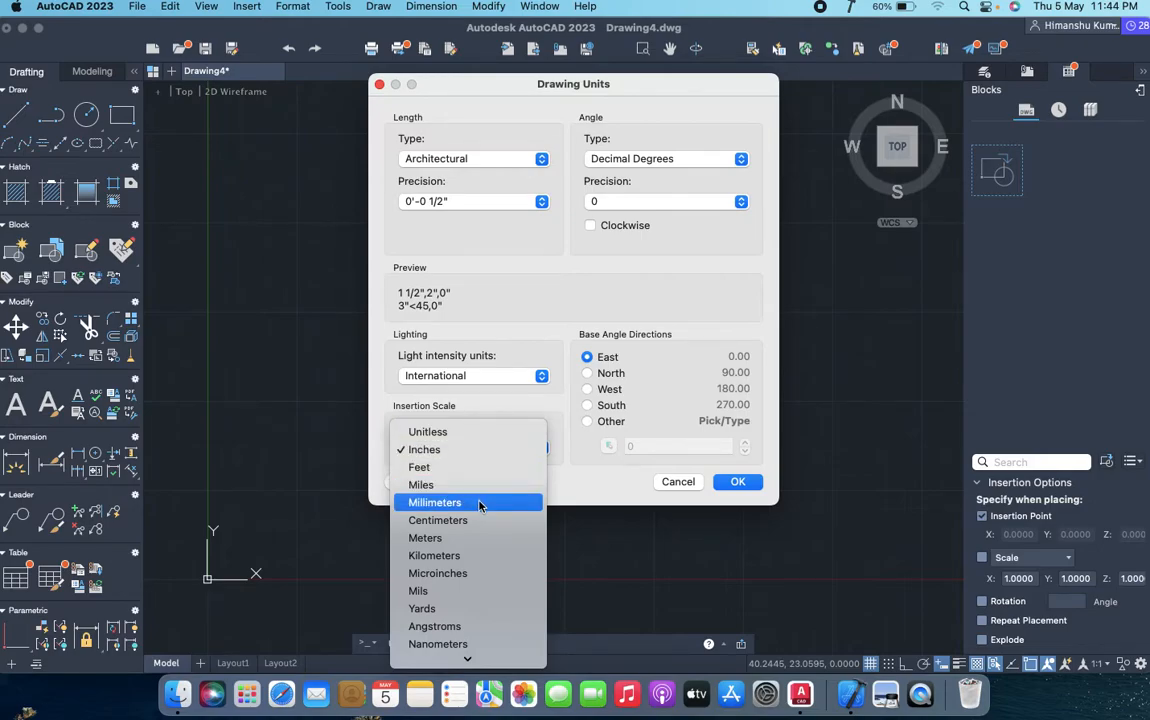
{"action": "scroll", "coordinate": [467, 606], "scroll_direction": "down", "scroll_amount": 5}
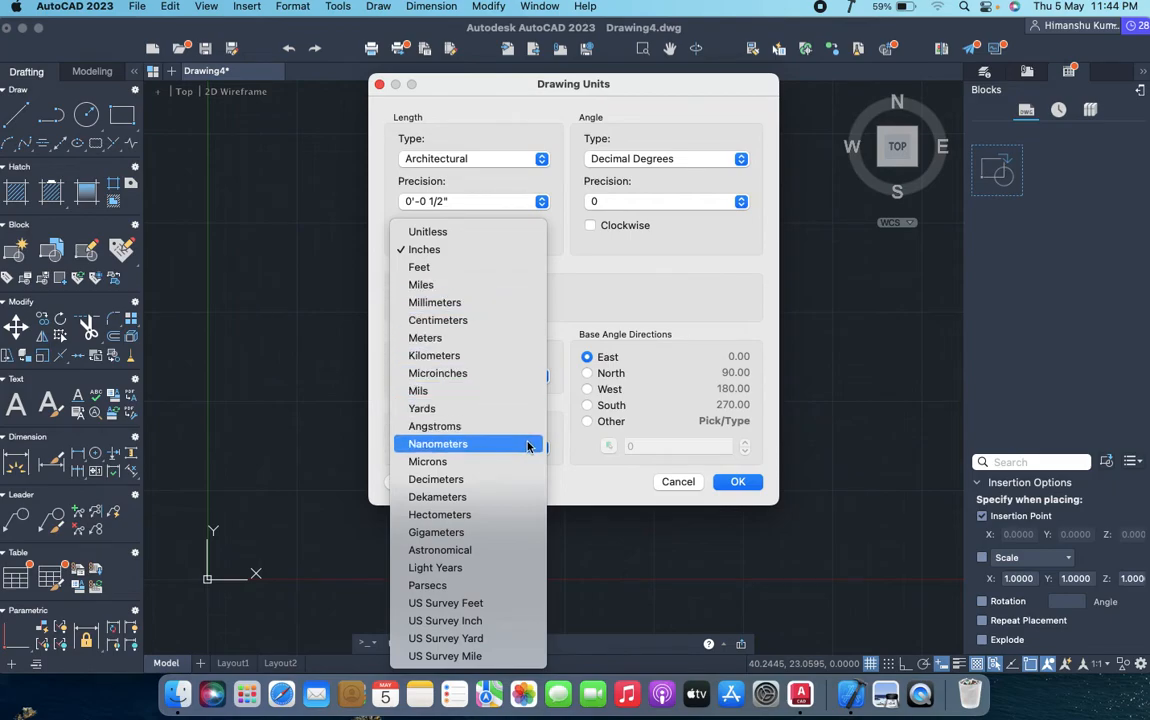
{"action": "left_click", "coordinate": [479, 253]}
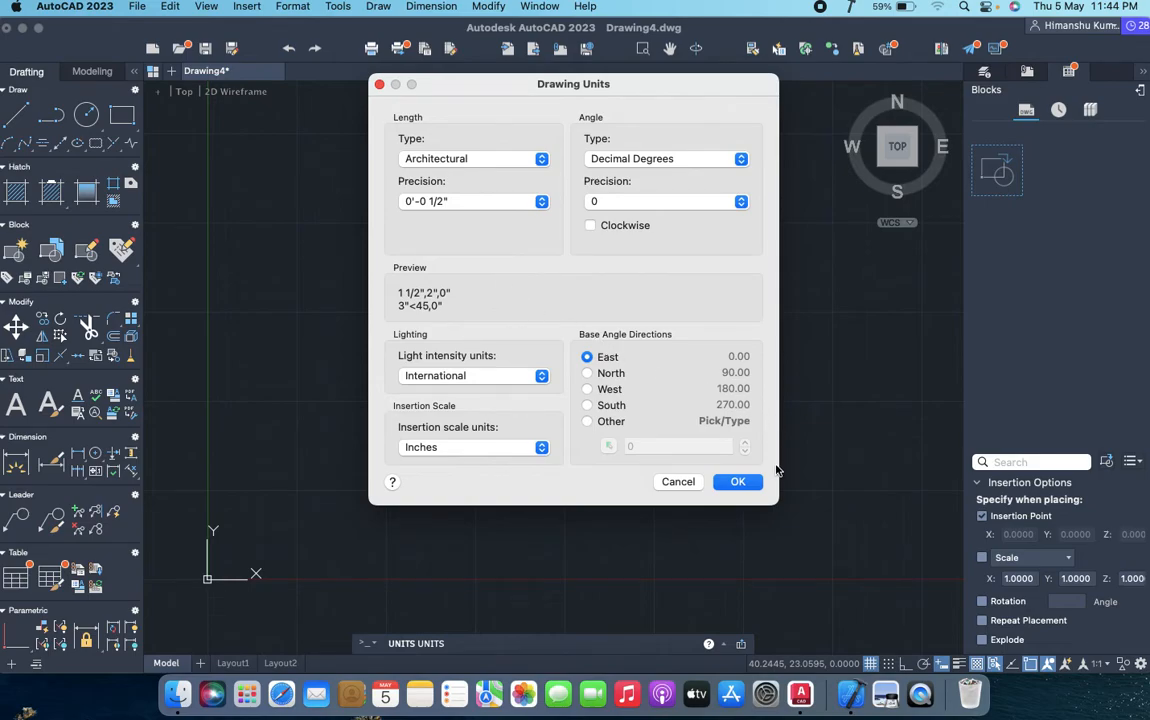
{"action": "left_click", "coordinate": [742, 482]}
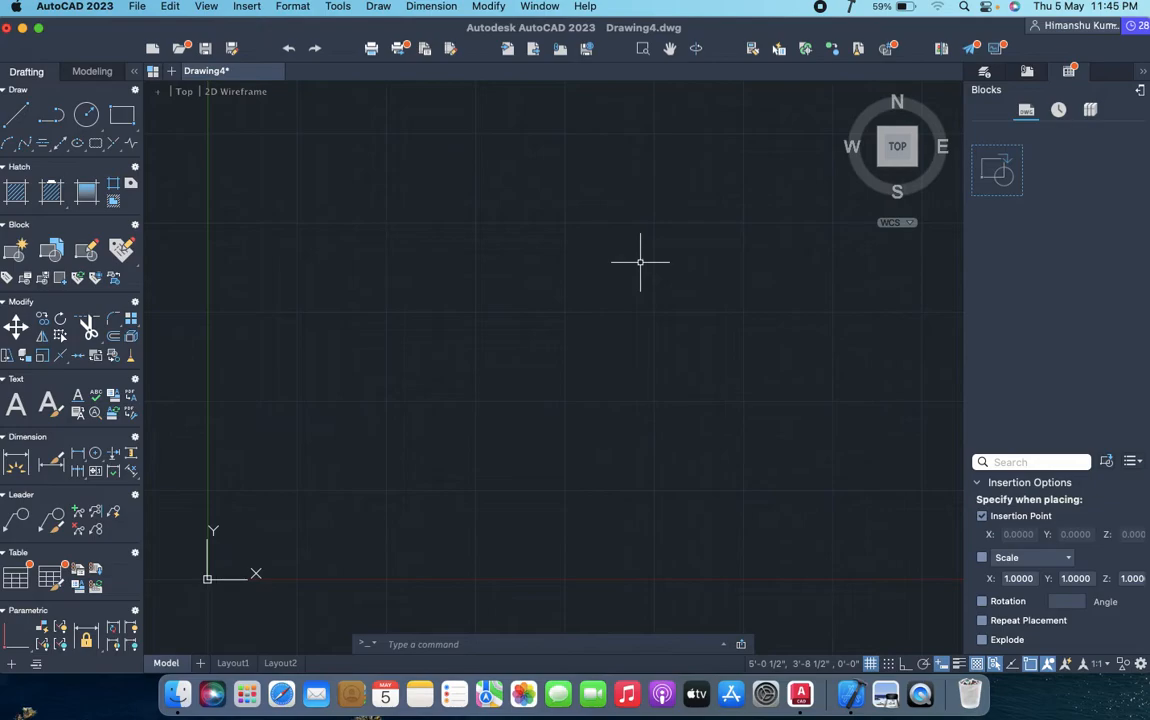
- Open the Standard dimension style for modification
{"action": "type", "text": "d"}
{"action": "key", "text": "Return"}
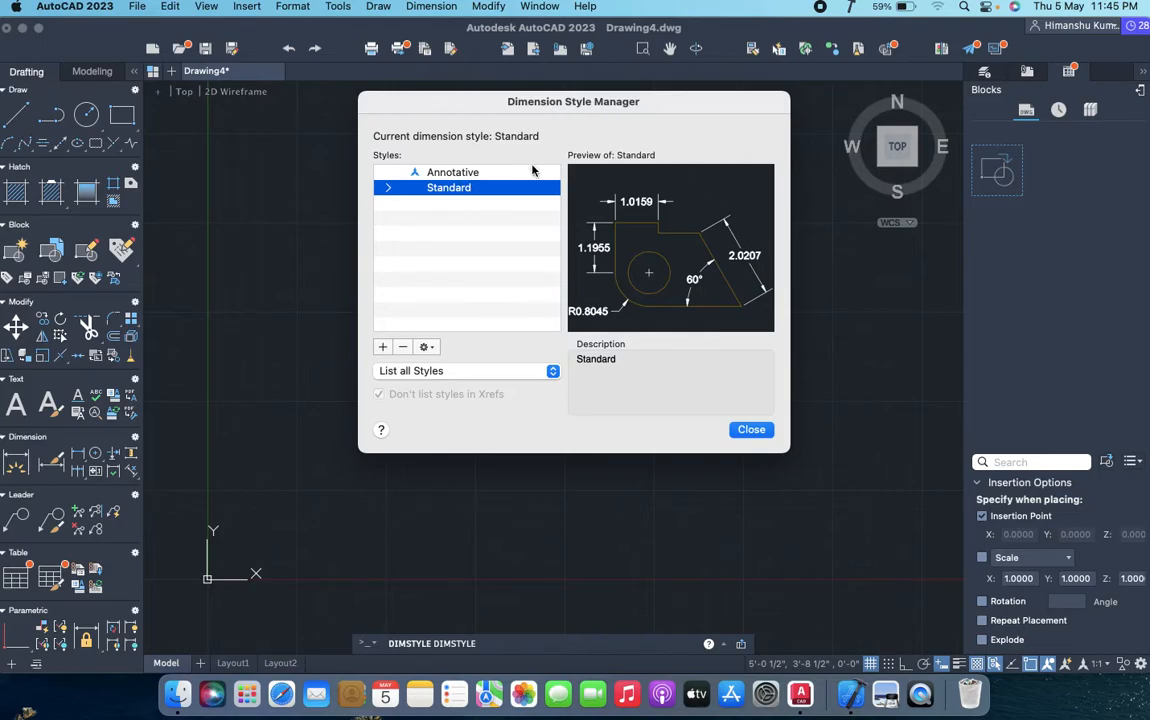
{"action": "left_click", "coordinate": [428, 347]}
{"action": "left_click", "coordinate": [432, 348]}
{"action": "left_click", "coordinate": [433, 348]}
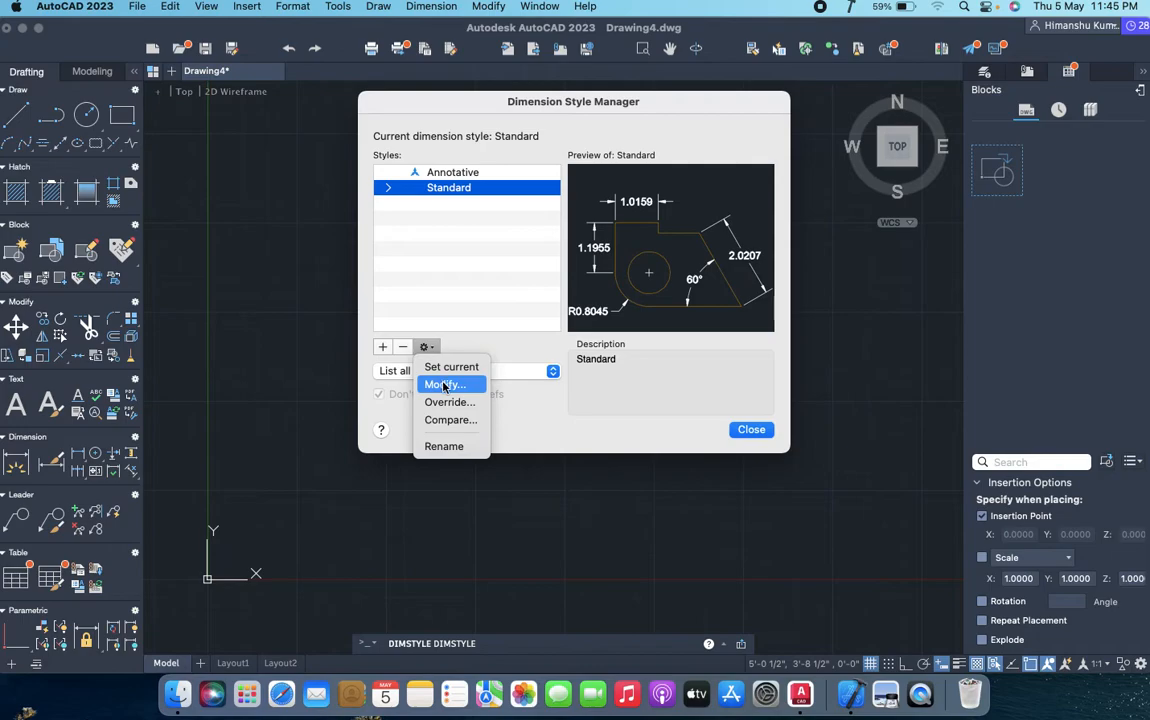
{"action": "left_click", "coordinate": [445, 386]}
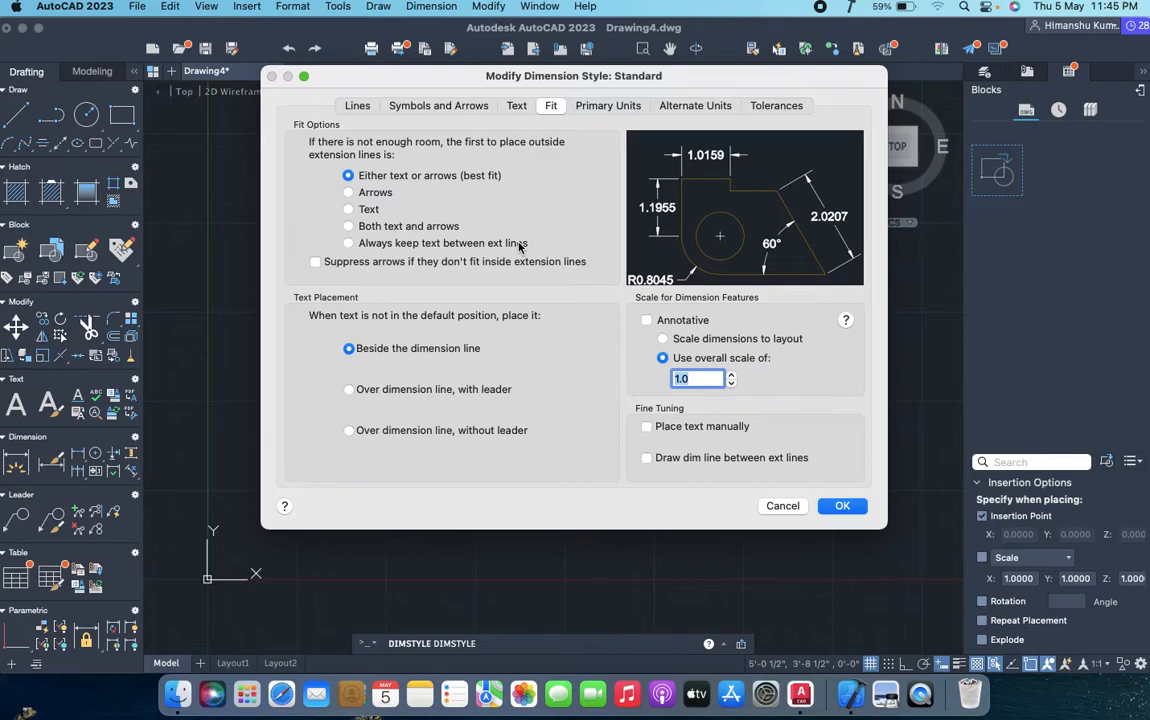
- Set the Standard dimension style's primary linear units to Architectural with 0'-0 1/2" precision, and save the style
{"action": "left_click", "coordinate": [603, 106]}
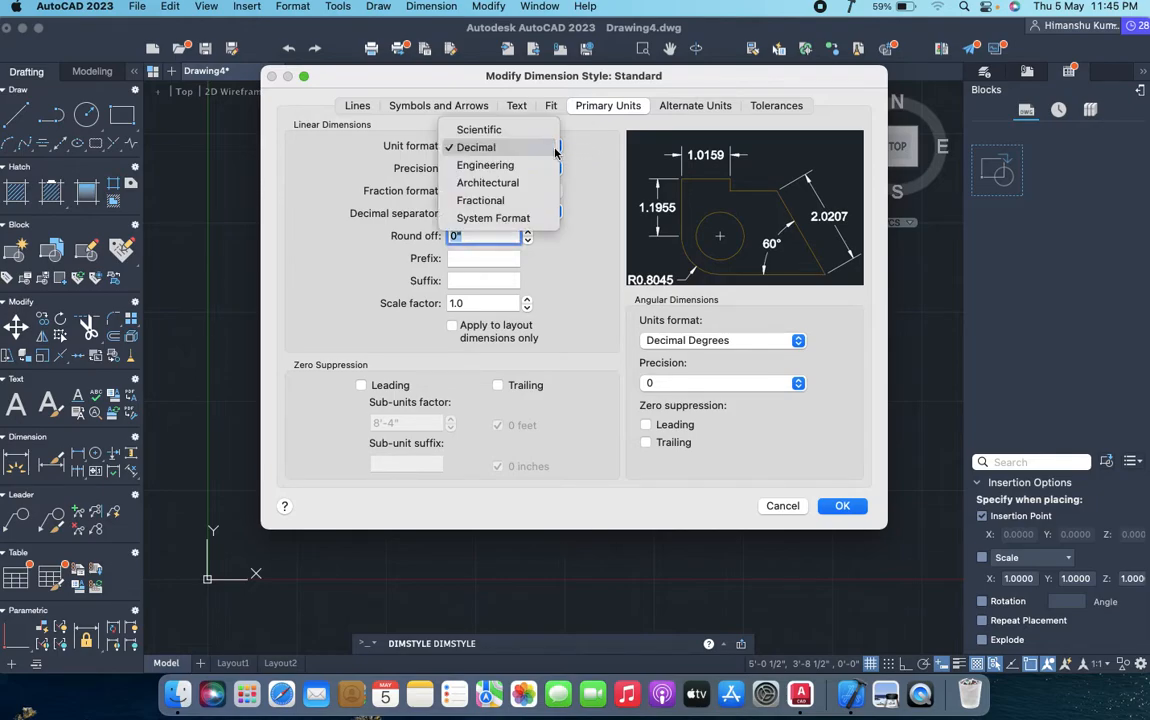
{"action": "left_click", "coordinate": [555, 148]}
{"action": "left_click", "coordinate": [540, 150]}
{"action": "left_click", "coordinate": [530, 151]}
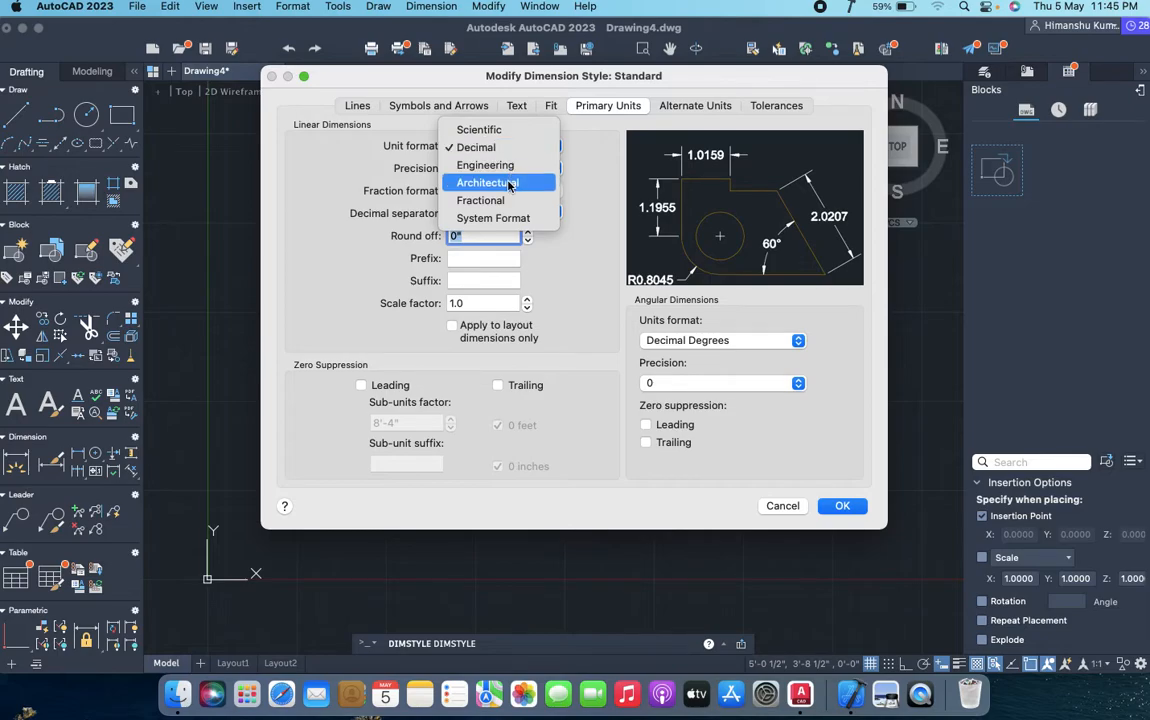
{"action": "left_click", "coordinate": [490, 183]}
{"action": "left_click", "coordinate": [500, 168]}
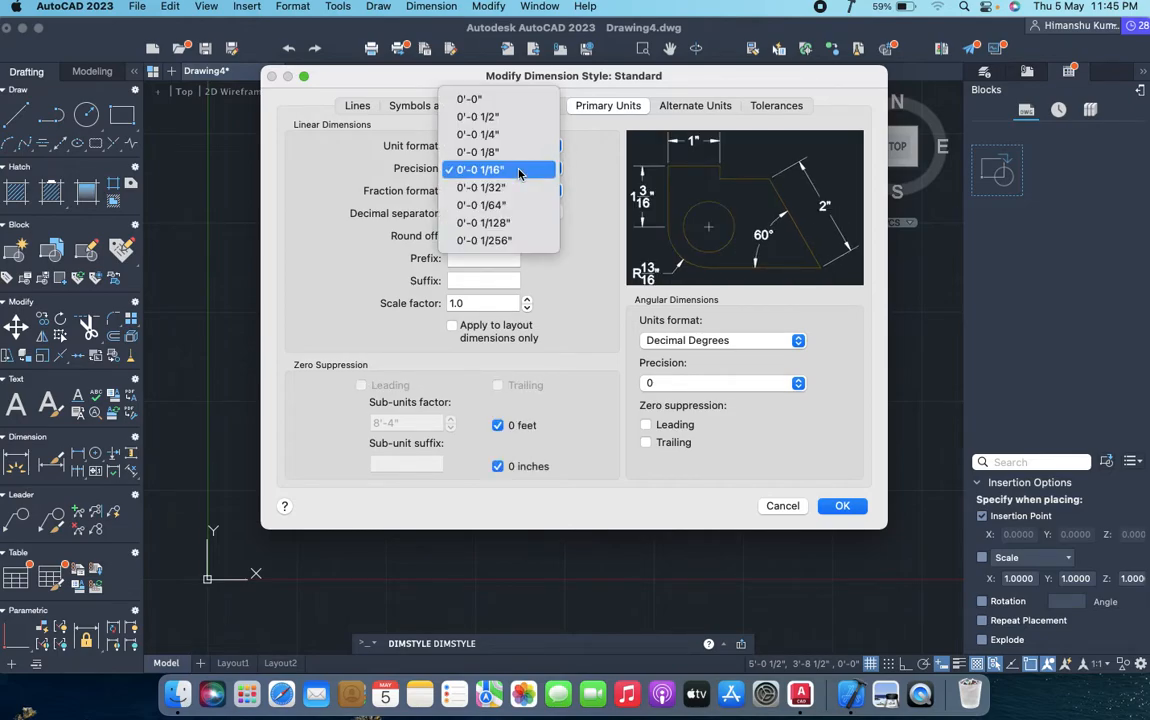
{"action": "left_click", "coordinate": [507, 118]}
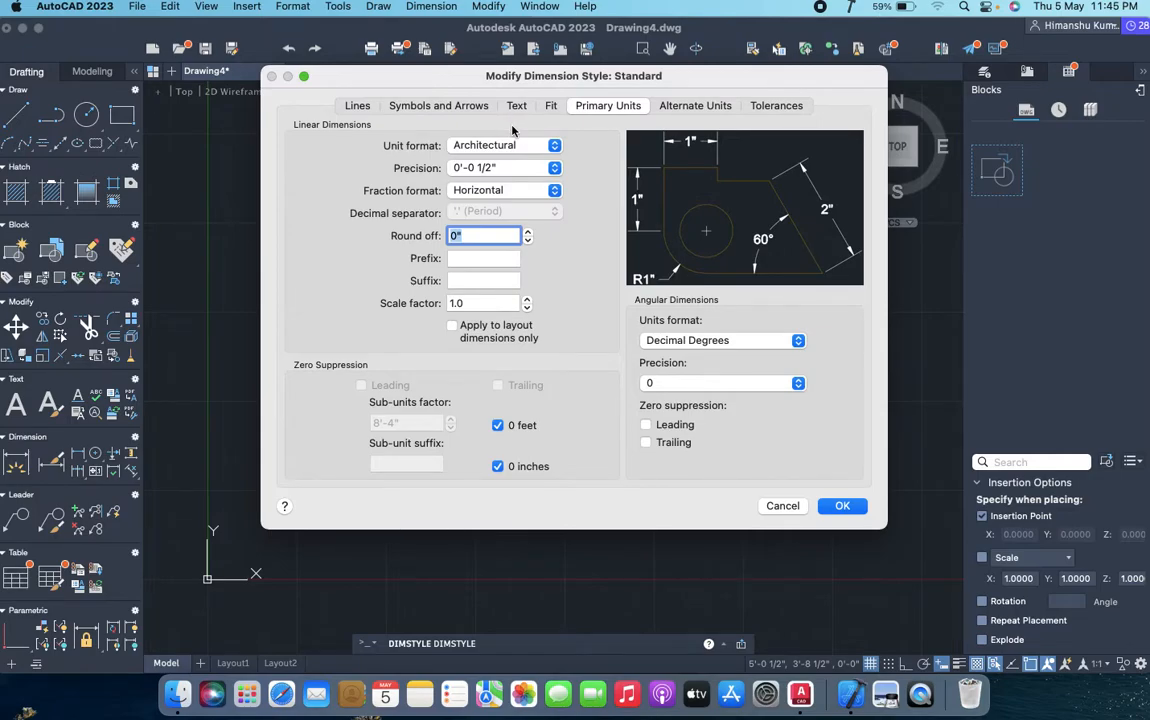
{"action": "left_click", "coordinate": [842, 507]}
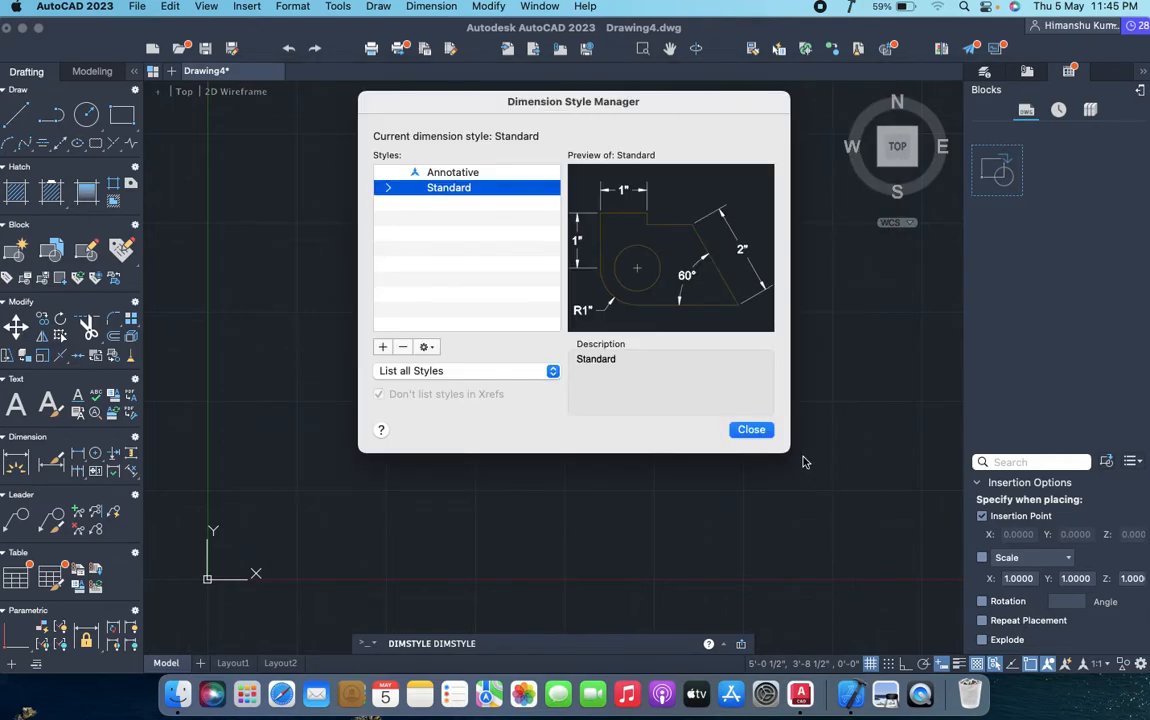
{"action": "left_click", "coordinate": [751, 430]}
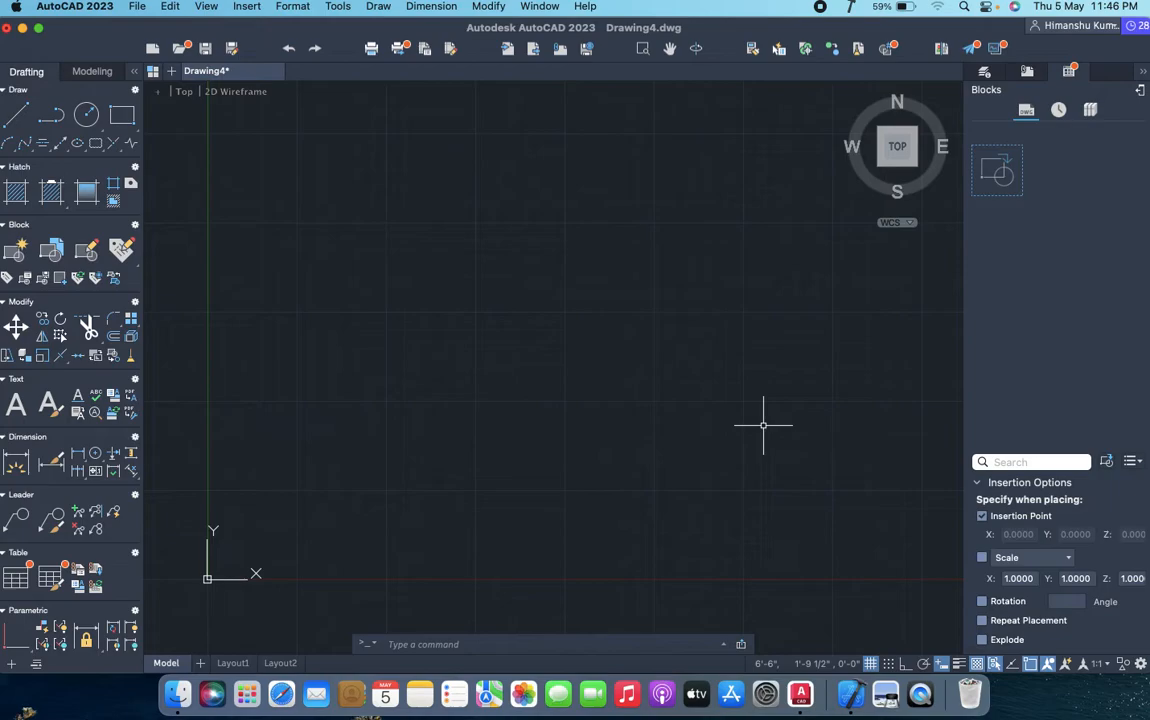
- Draw a rectangle 30' wide by 40' high near the drawing origin
{"action": "type", "text": "REC"}
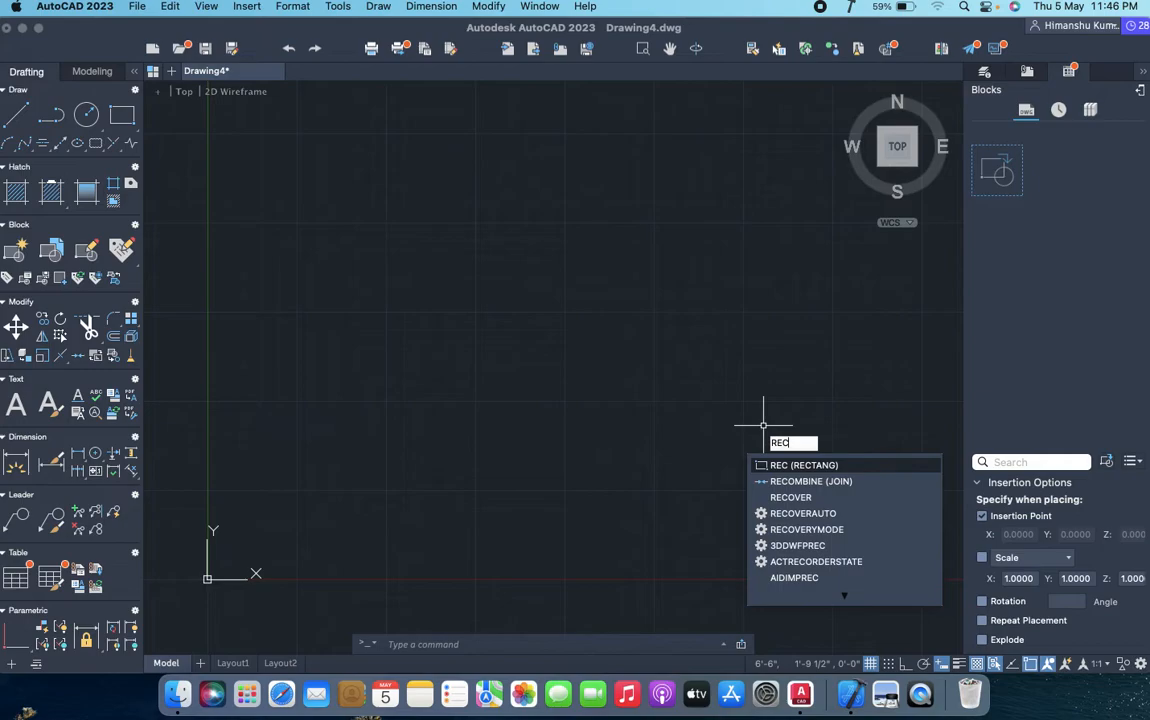
{"action": "key", "text": "Escape"}
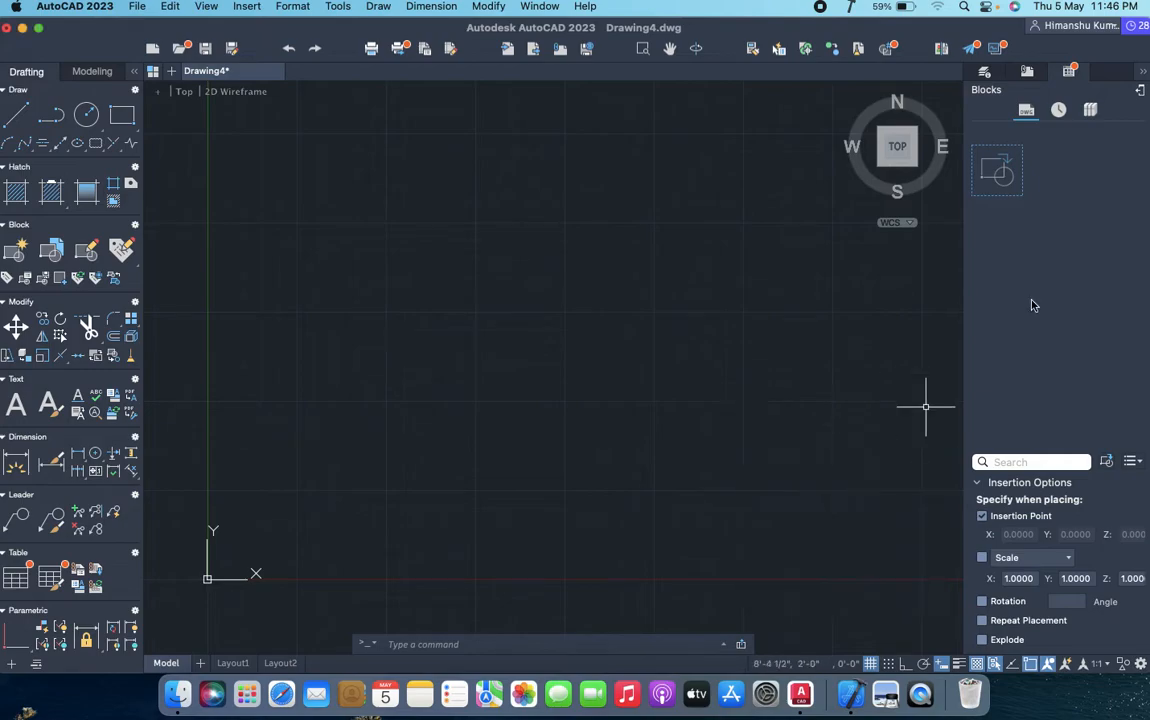
{"action": "left_click", "coordinate": [120, 116]}
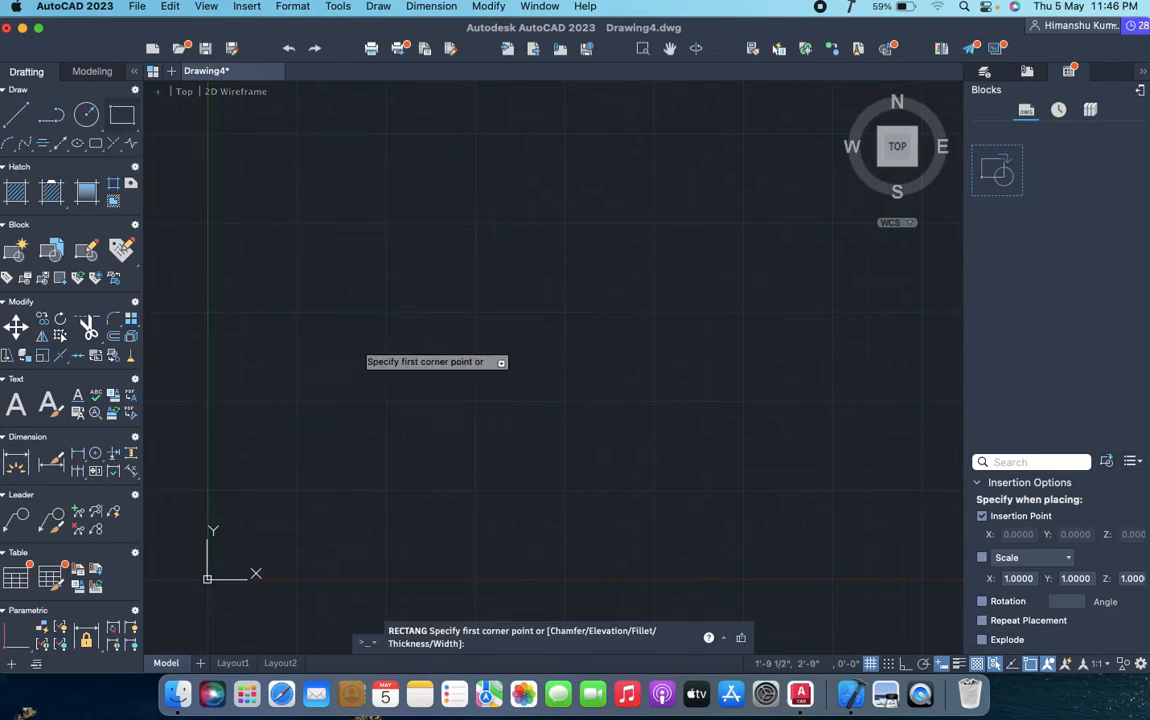
{"action": "left_click", "coordinate": [359, 344]}
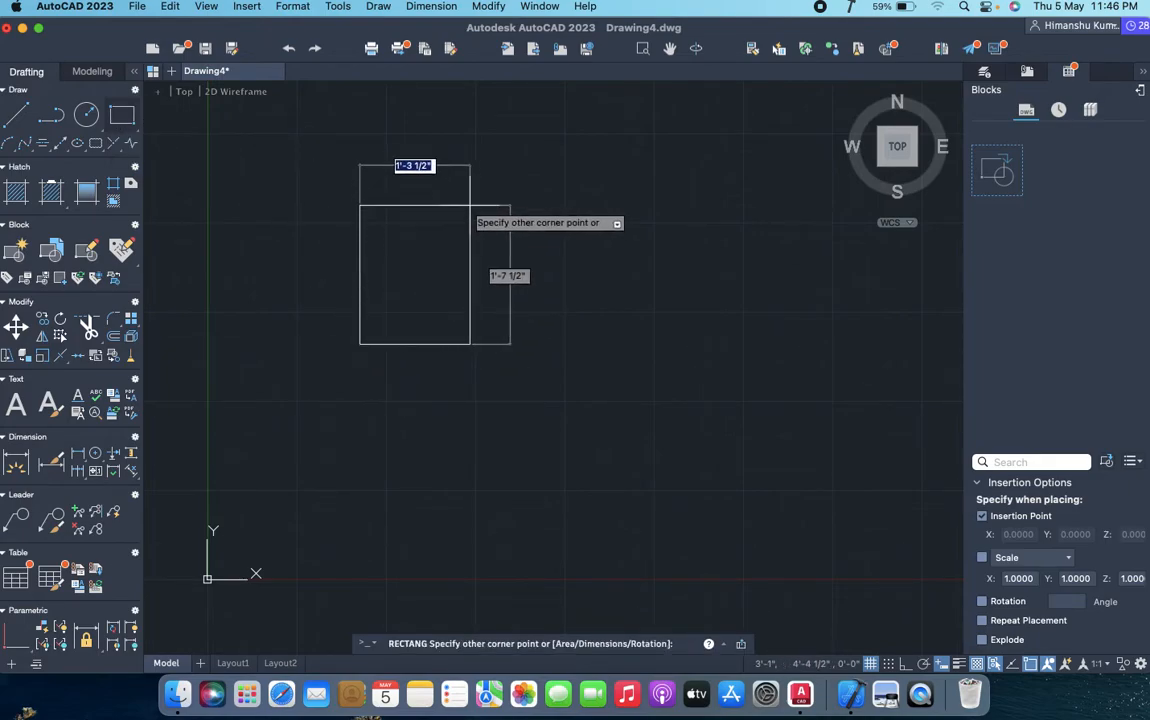
{"action": "type", "text": "30"}
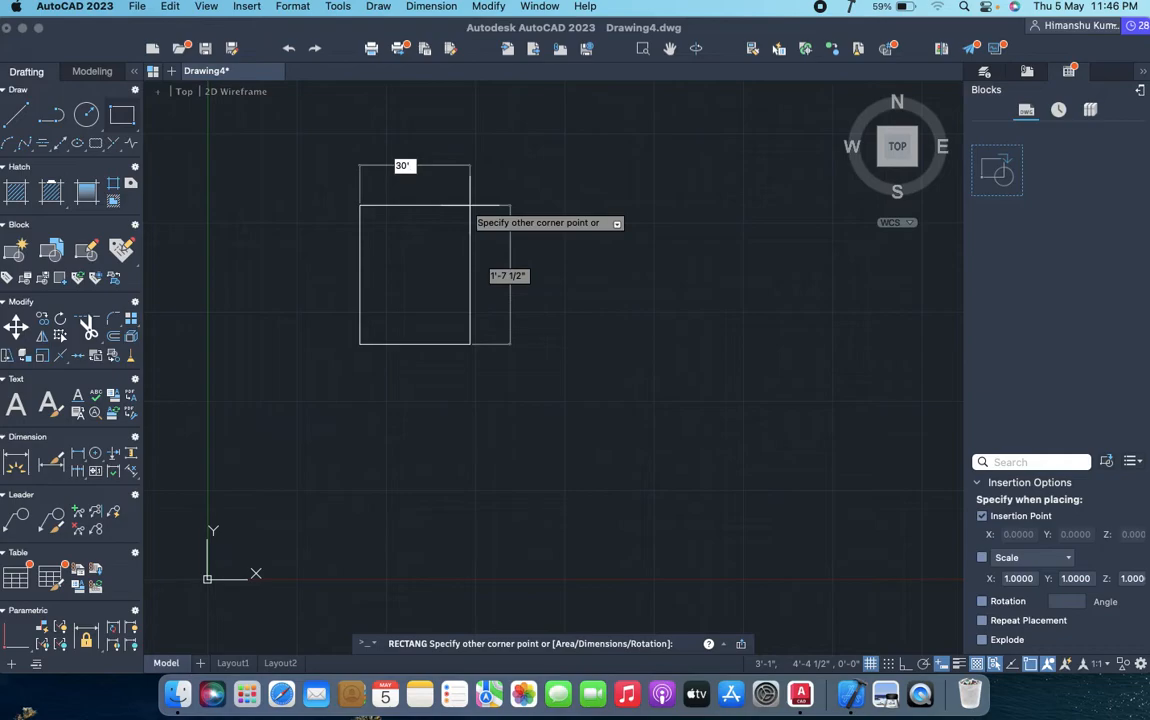
{"action": "key", "text": "Tab"}
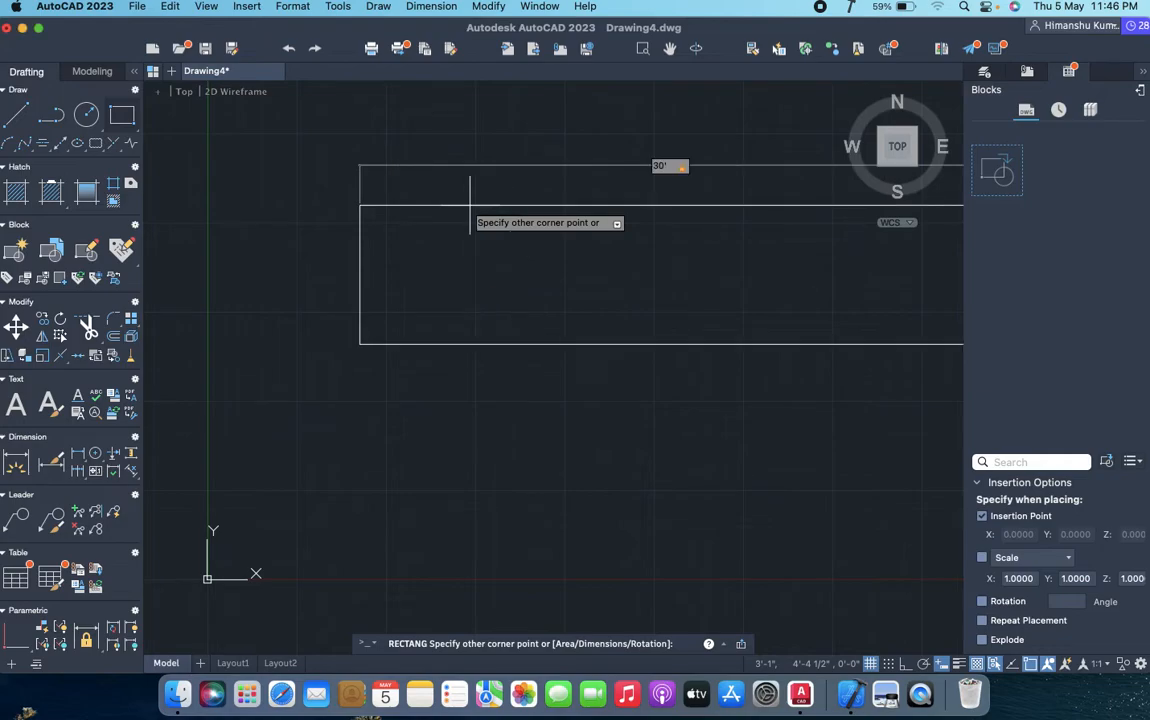
{"action": "type", "text": "90'"}
{"action": "key", "text": "Return"}
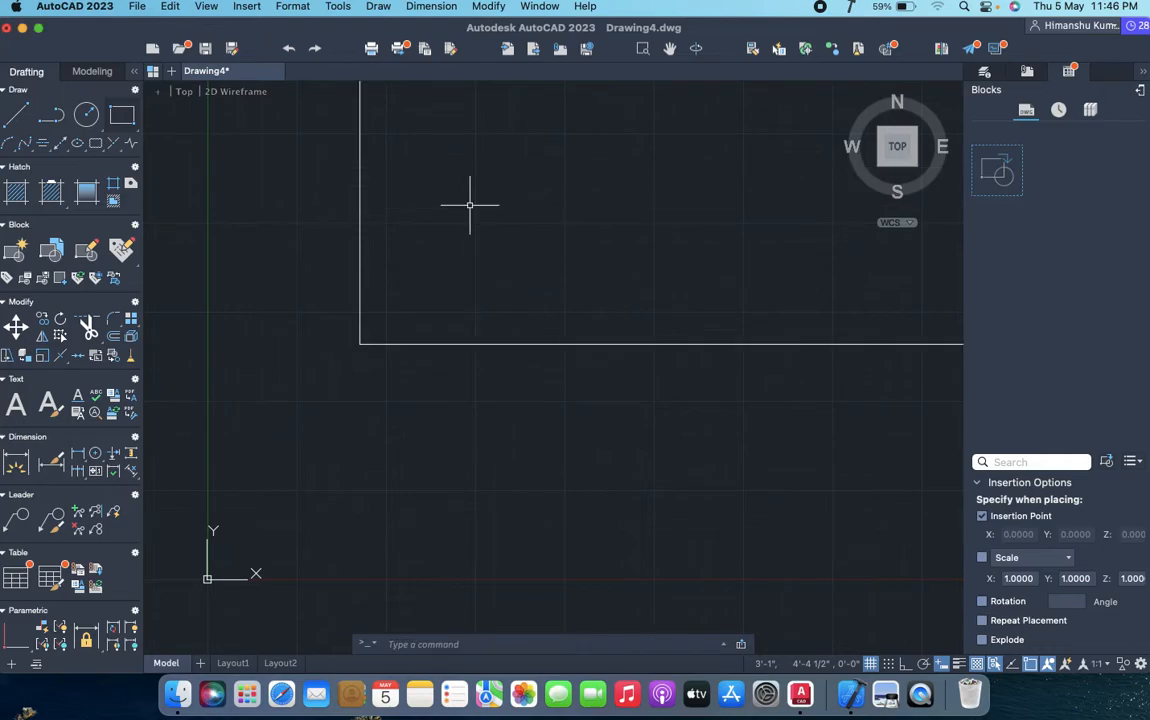
{"action": "left_click", "coordinate": [897, 148]}
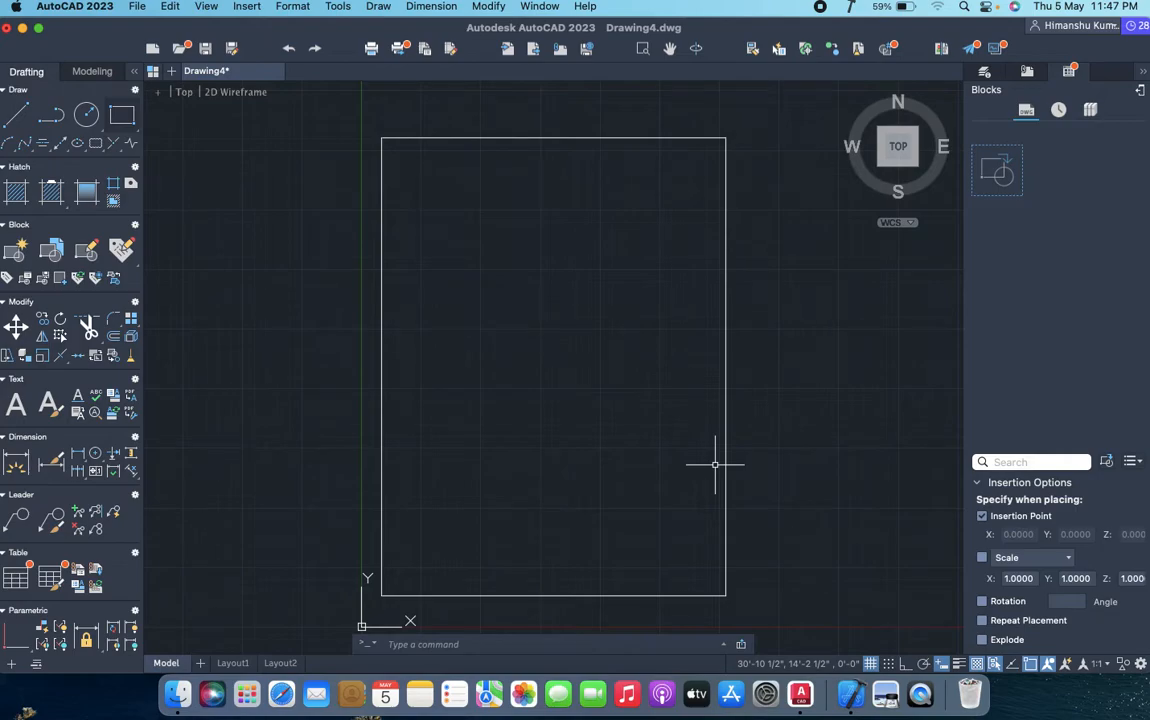
- Offset the 30' by 40' rectangle 9" inward to form the outer walls
{"action": "type", "text": "o"}
{"action": "key", "text": "Return"}
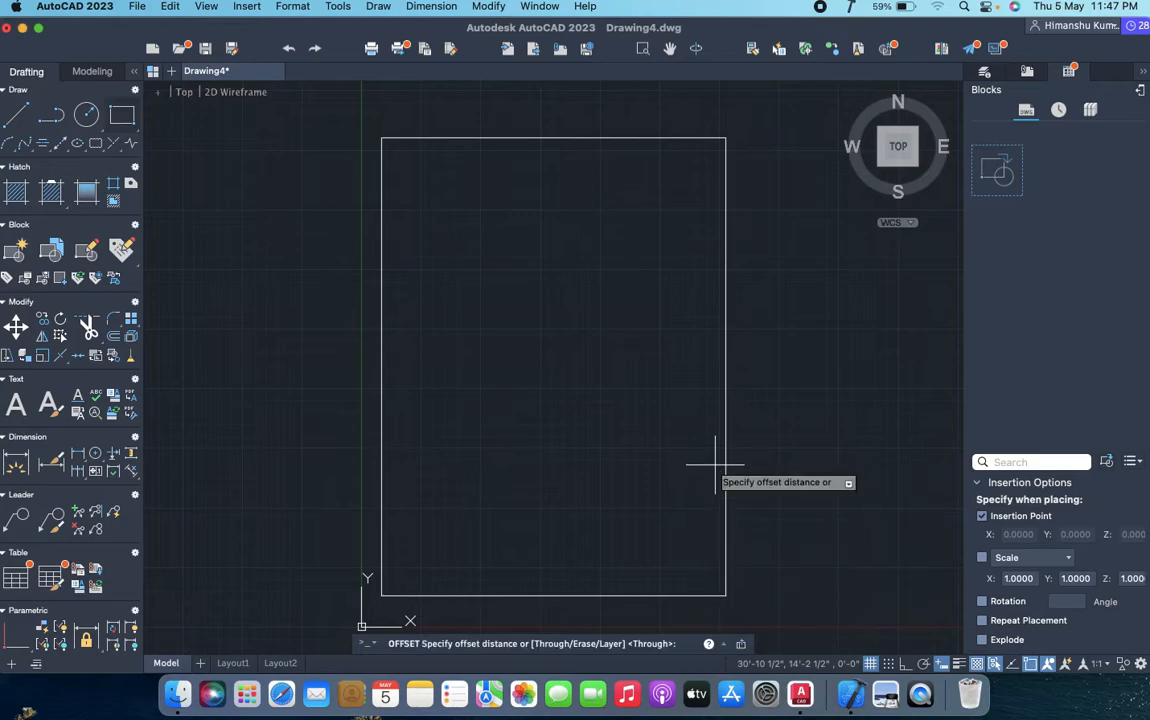
{"action": "type", "text": "4"}
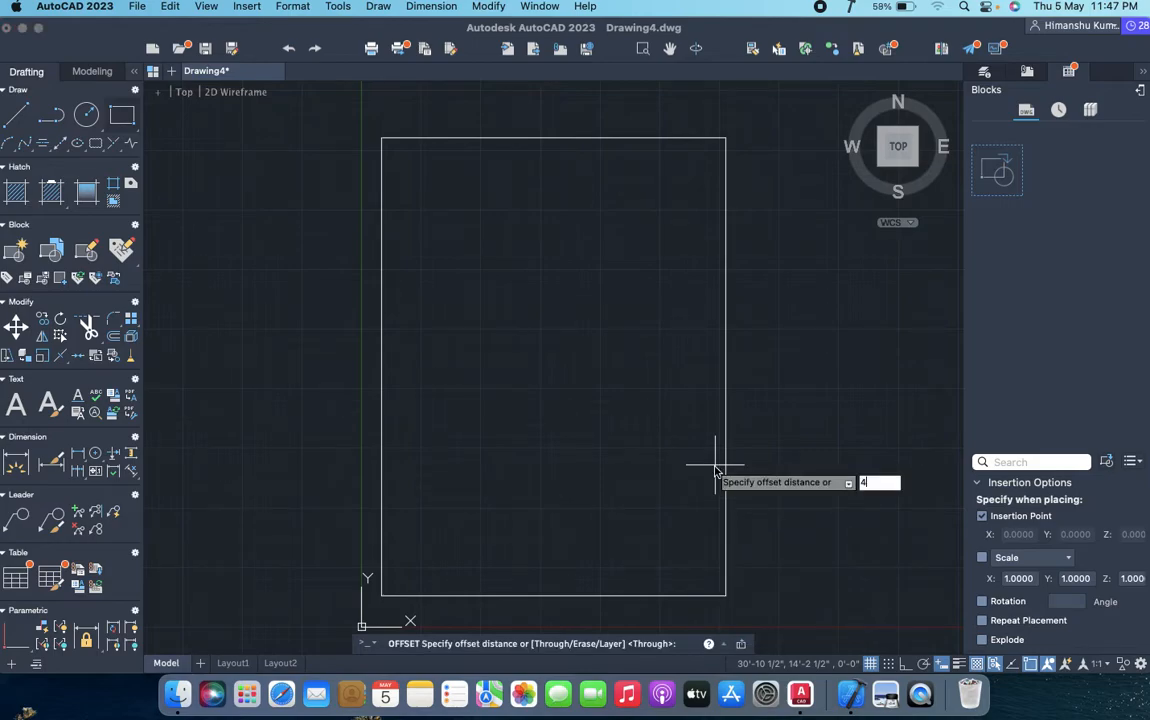
{"action": "key", "text": "BackSpace"}
{"action": "type", "text": "9\""}
{"action": "key", "text": "Return"}
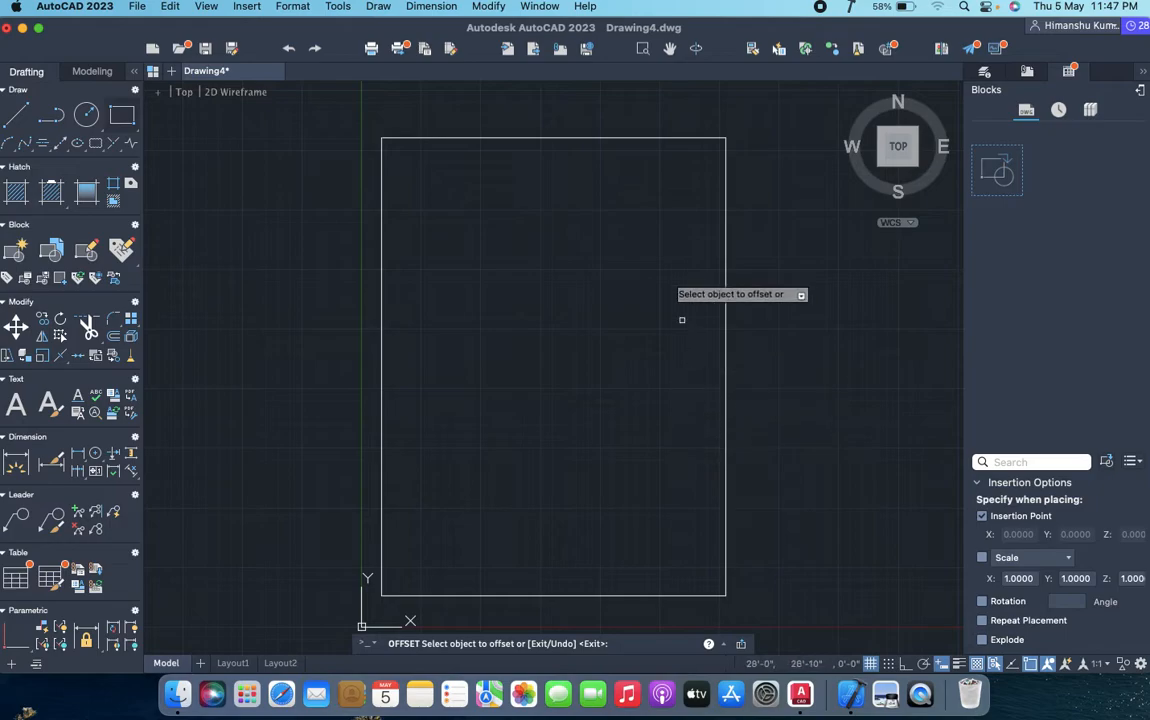
{"action": "left_click", "coordinate": [624, 136]}
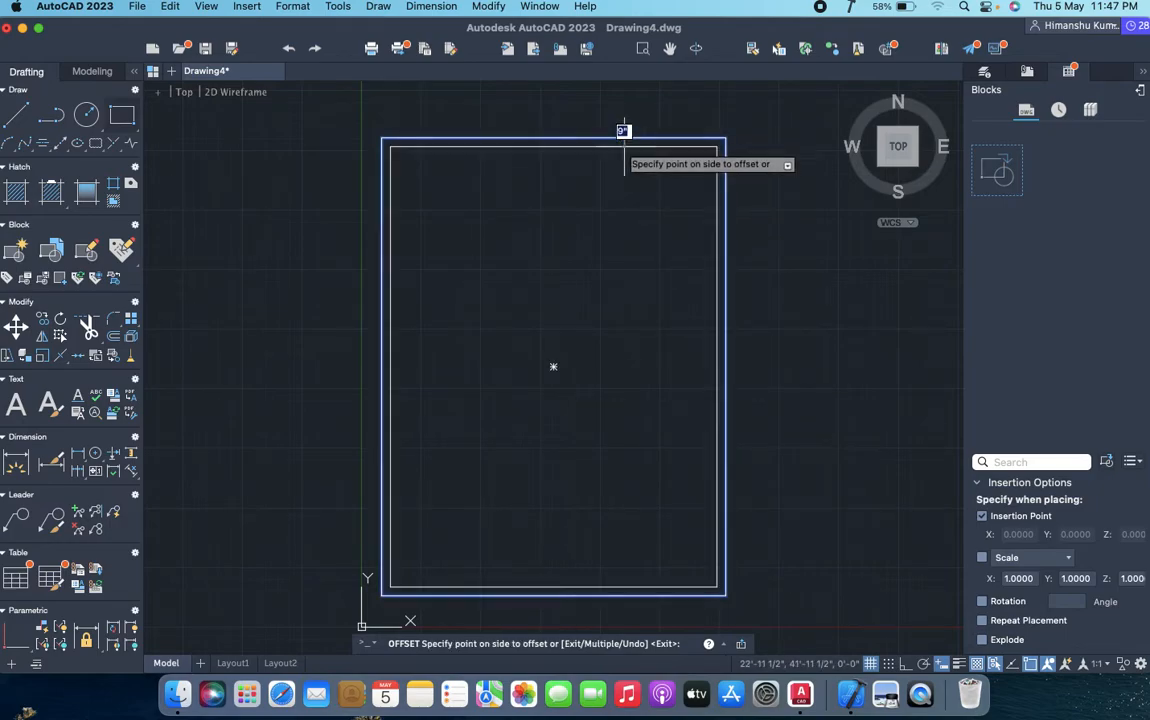
{"action": "left_click", "coordinate": [626, 158]}
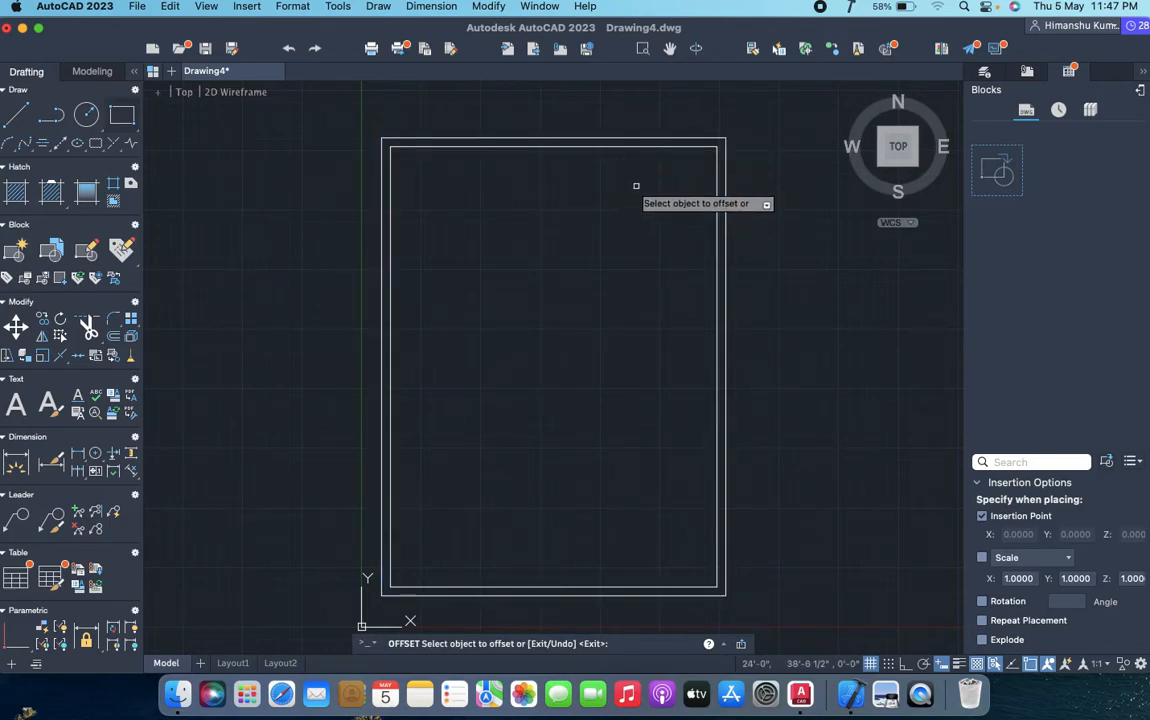
{"action": "key", "text": "Return"}
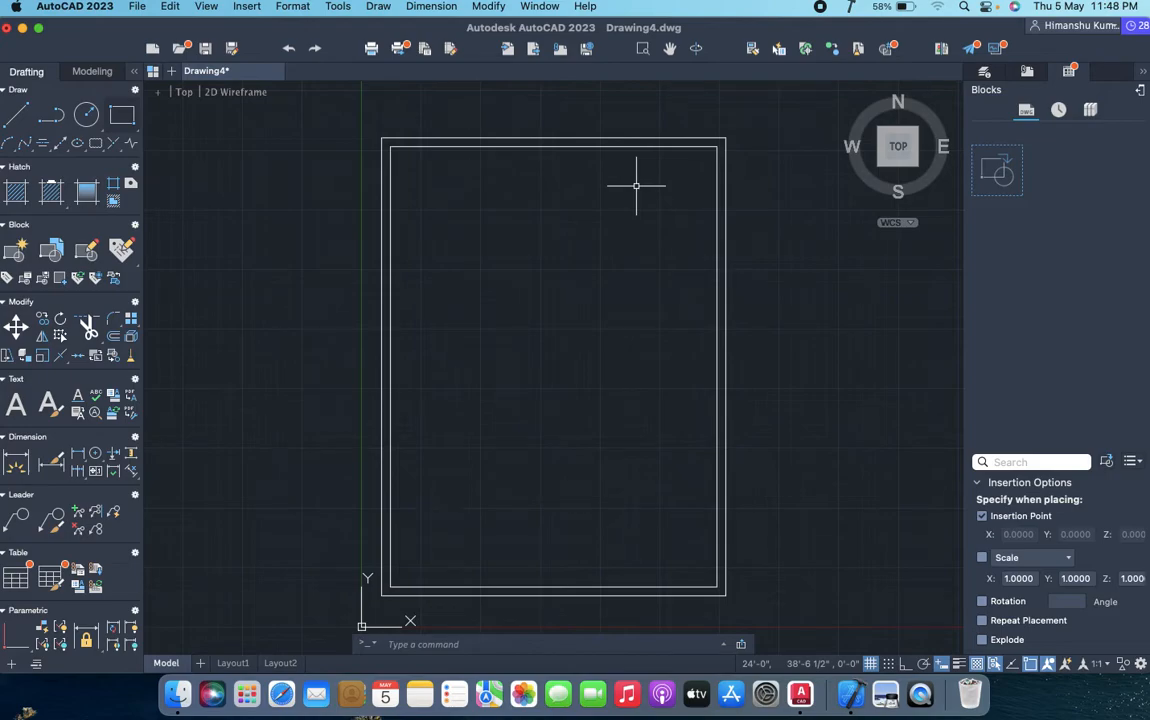
- Explode the inner rectangle into separate lines and check that its left side selects on its own
{"action": "left_click", "coordinate": [390, 179]}
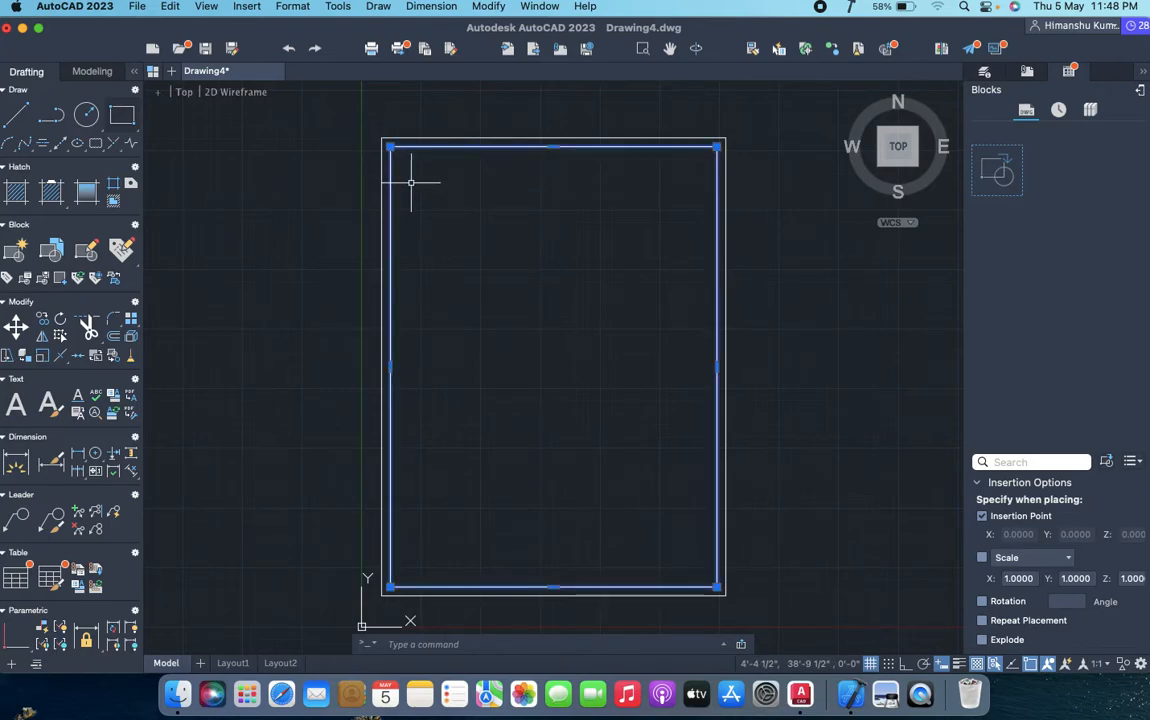
{"action": "type", "text": "x"}
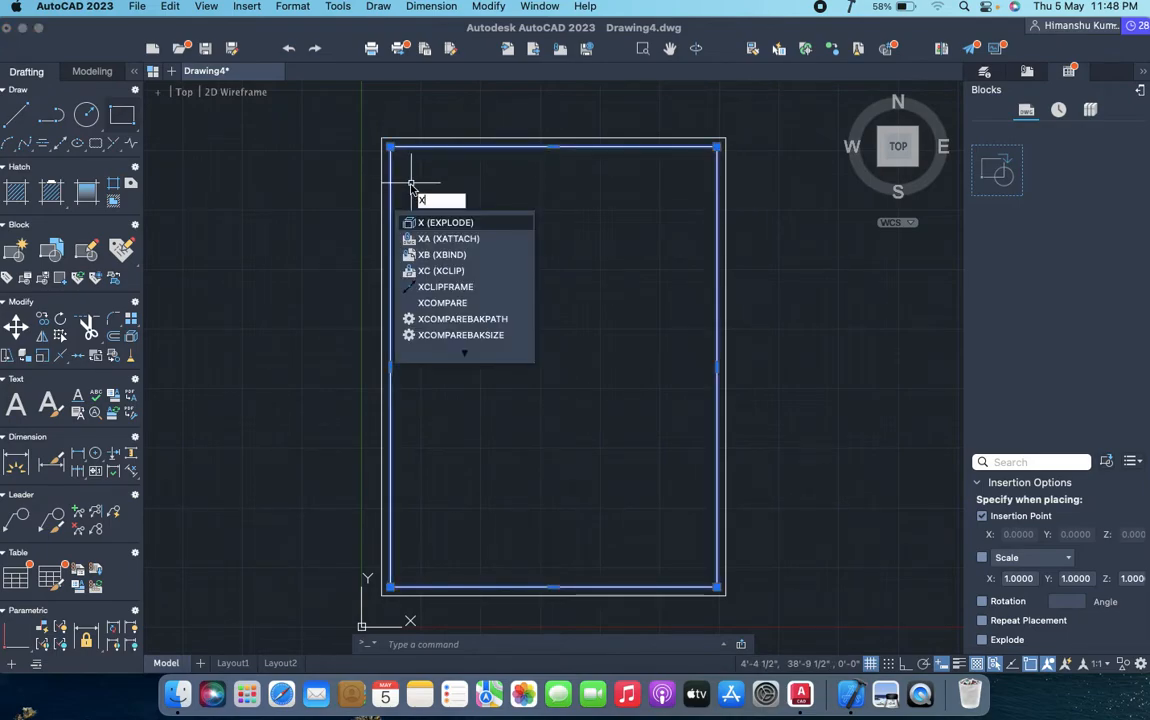
{"action": "key", "text": "Return"}
{"action": "left_click", "coordinate": [390, 179]}
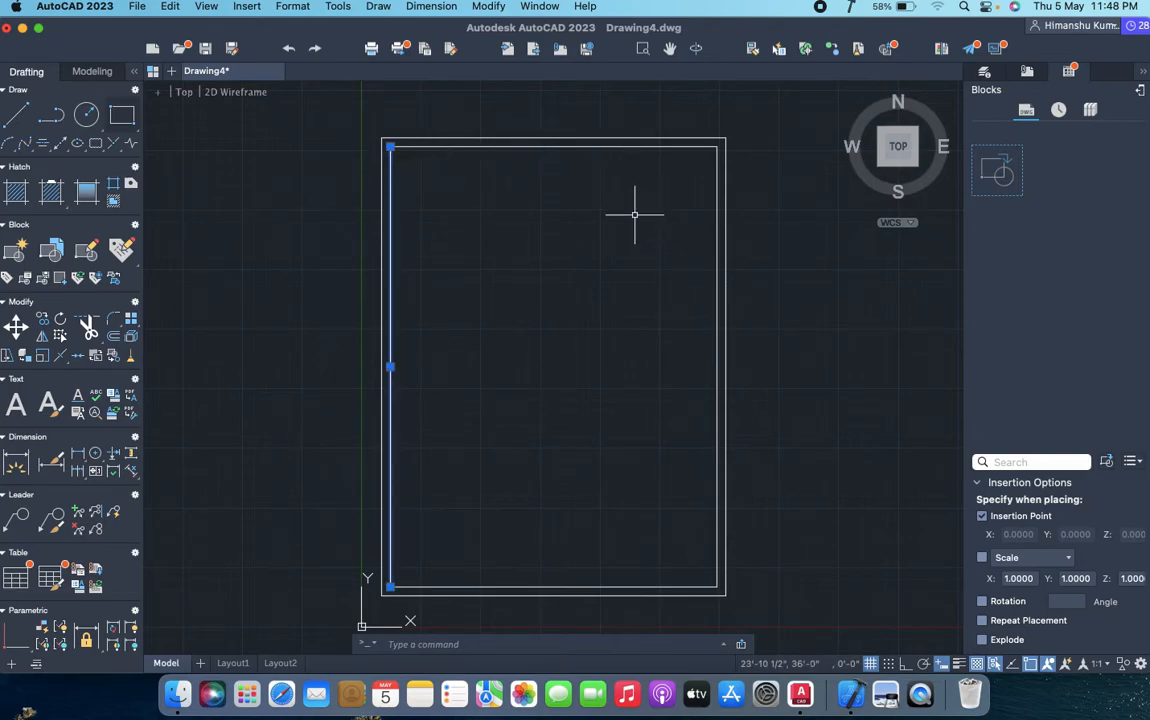
{"action": "key", "text": "Escape"}
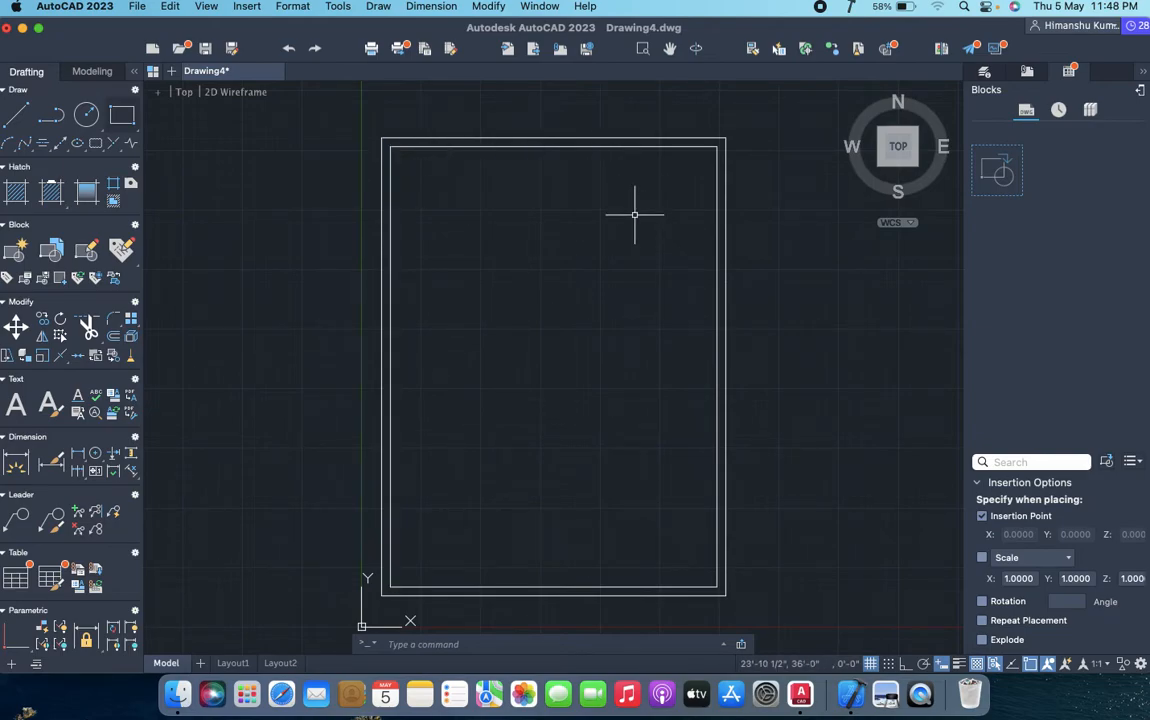
- Offset the left inner wall line 15' to the right, then offset the new line 4" right as a vertical partition
{"action": "left_click", "coordinate": [390, 160]}
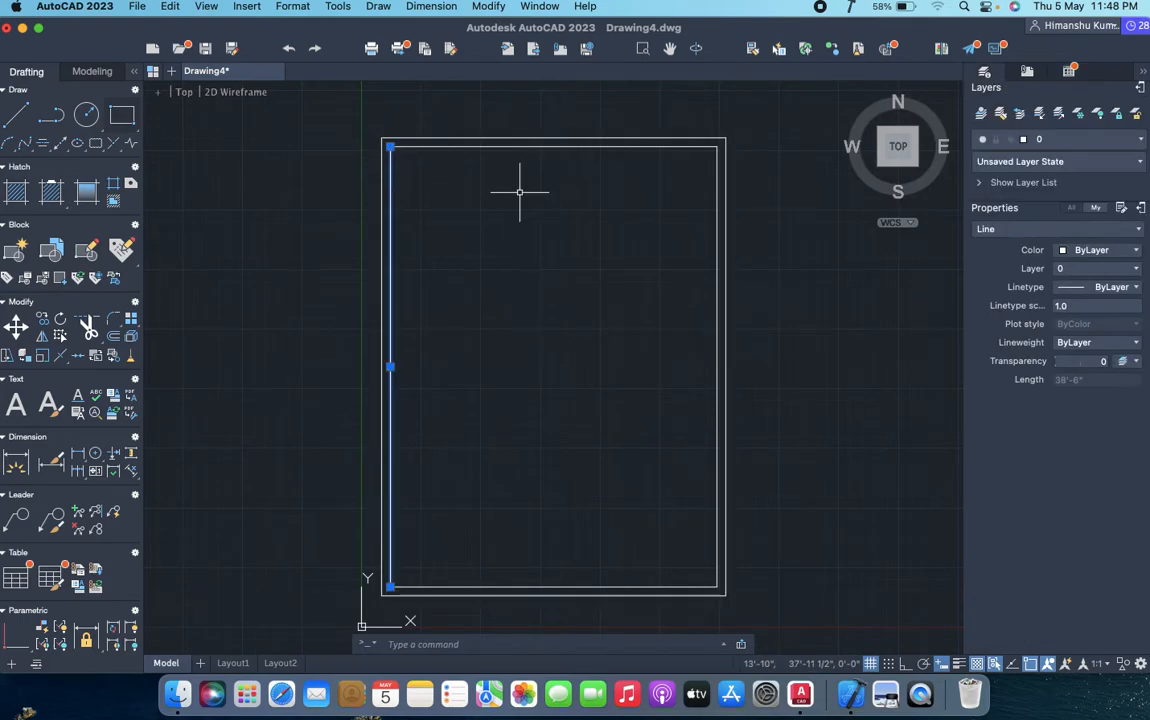
{"action": "type", "text": "o"}
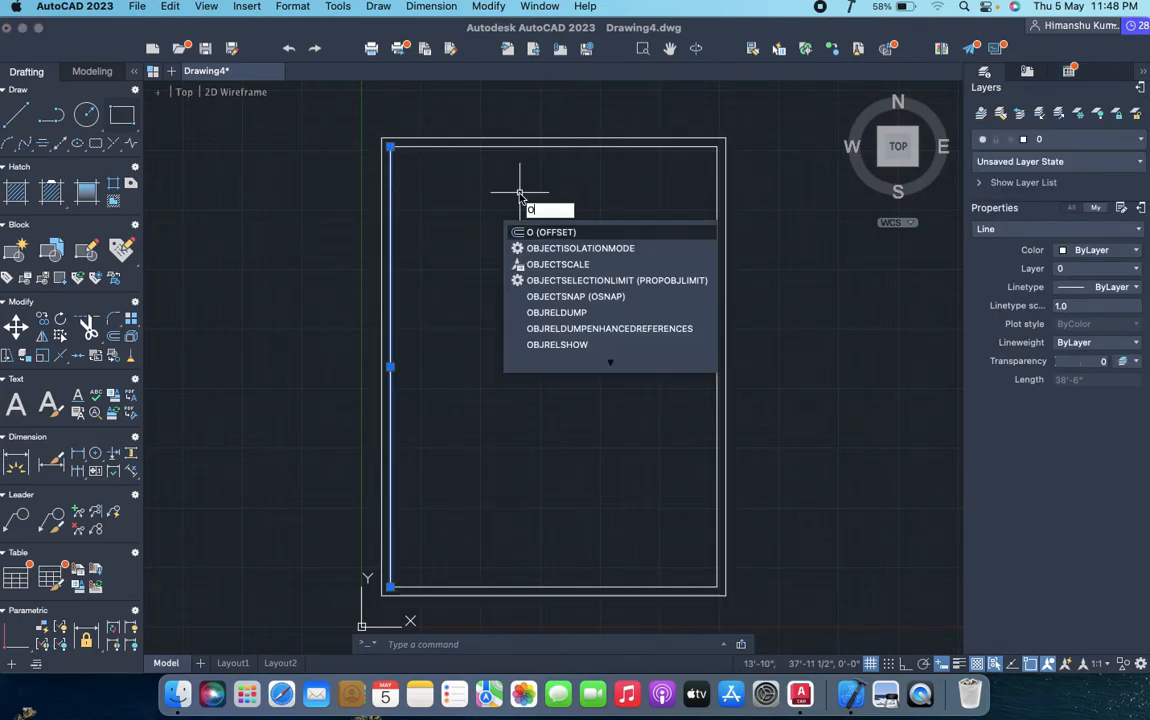
{"action": "key", "text": "Return"}
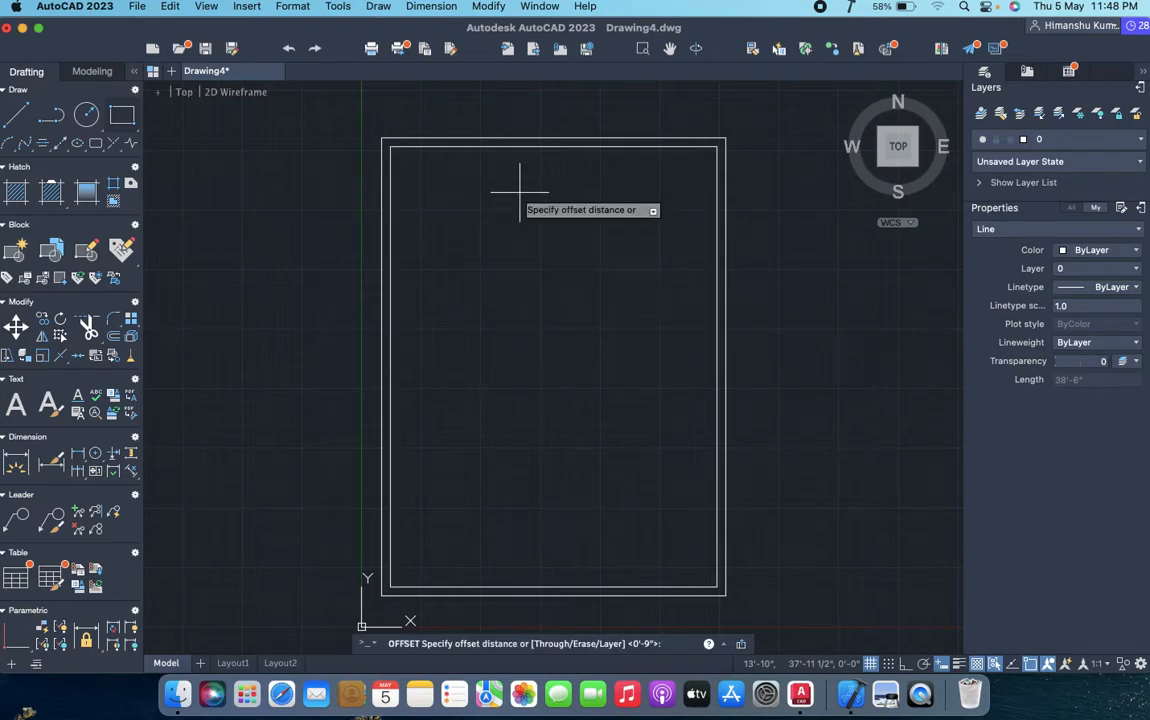
{"action": "type", "text": "15"}
{"action": "key", "text": "Return"}
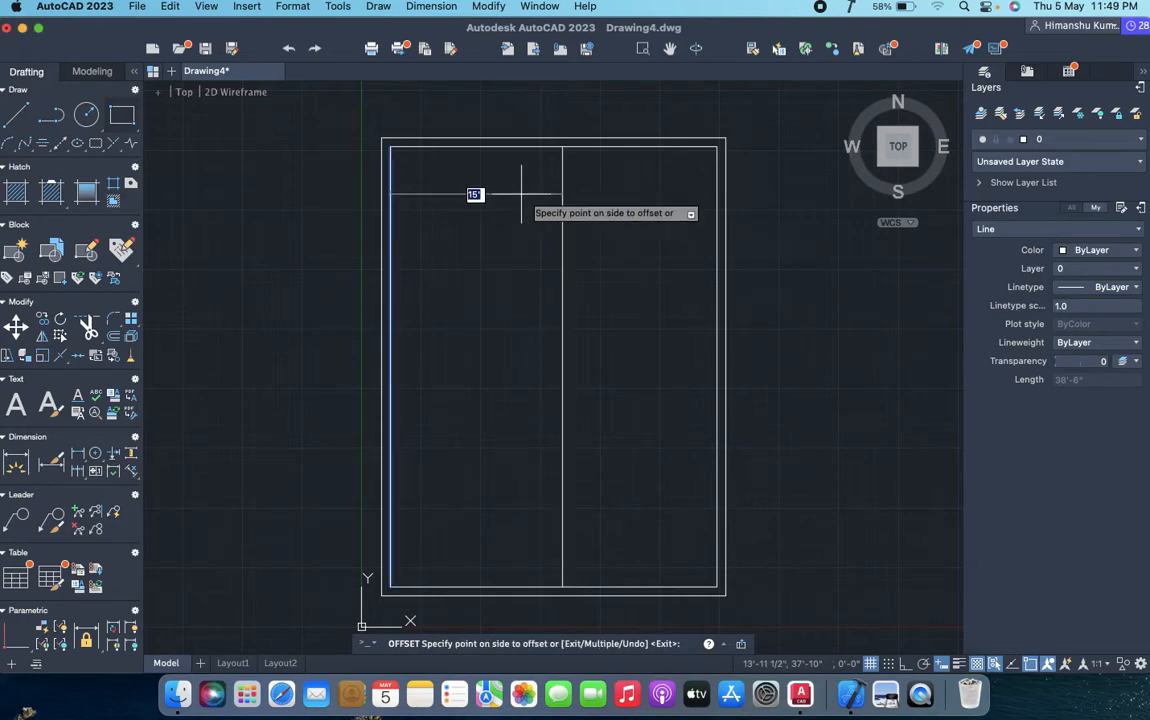
{"action": "left_click", "coordinate": [521, 193]}
{"action": "left_click", "coordinate": [562, 206]}
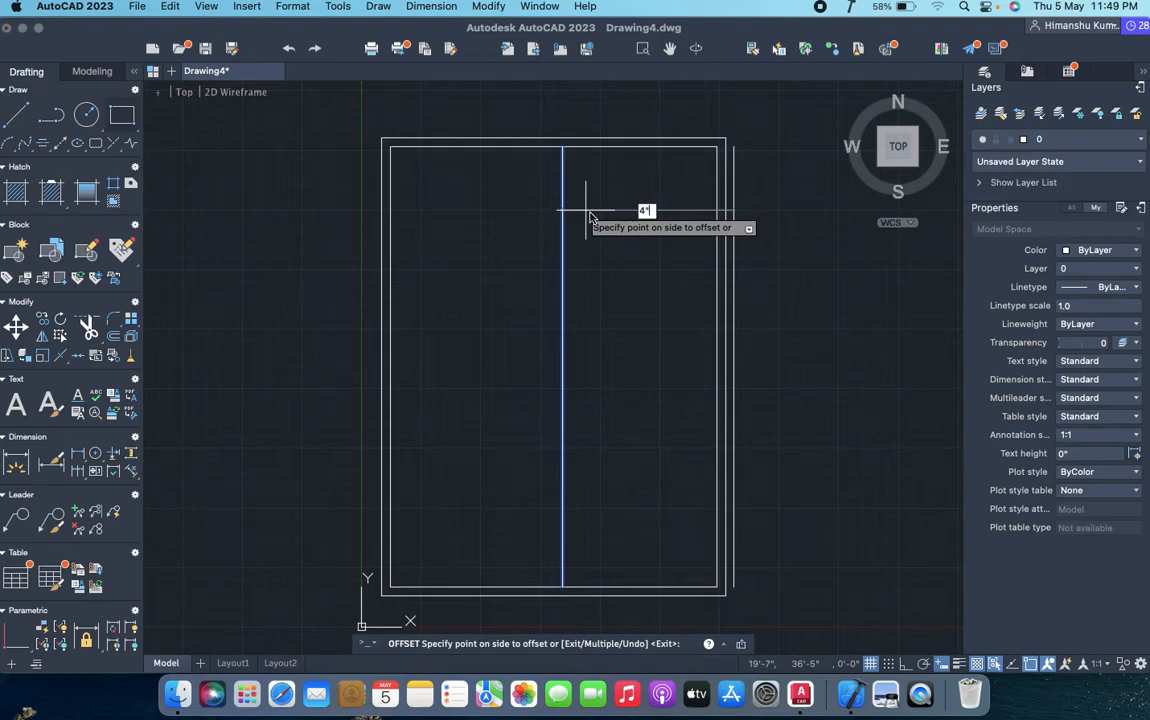
{"action": "left_click", "coordinate": [586, 205]}
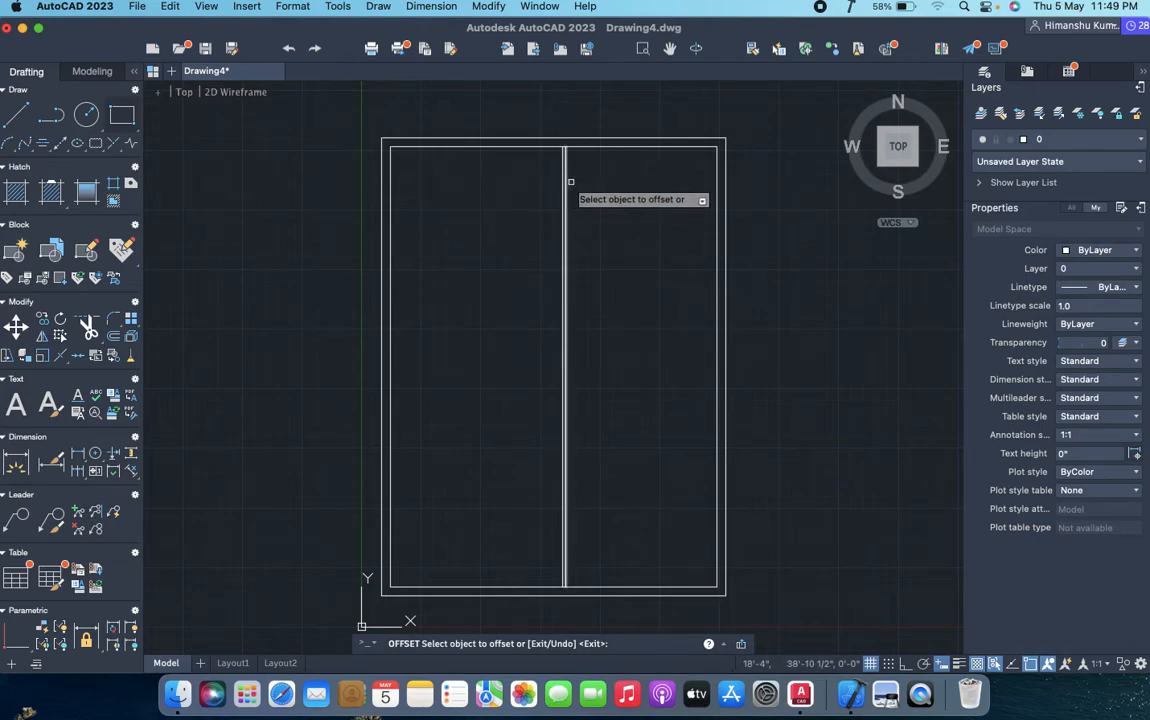
- Offset the top inner wall line 14' down, then offset the new line 4" down as a horizontal partition
{"action": "left_click", "coordinate": [502, 147]}
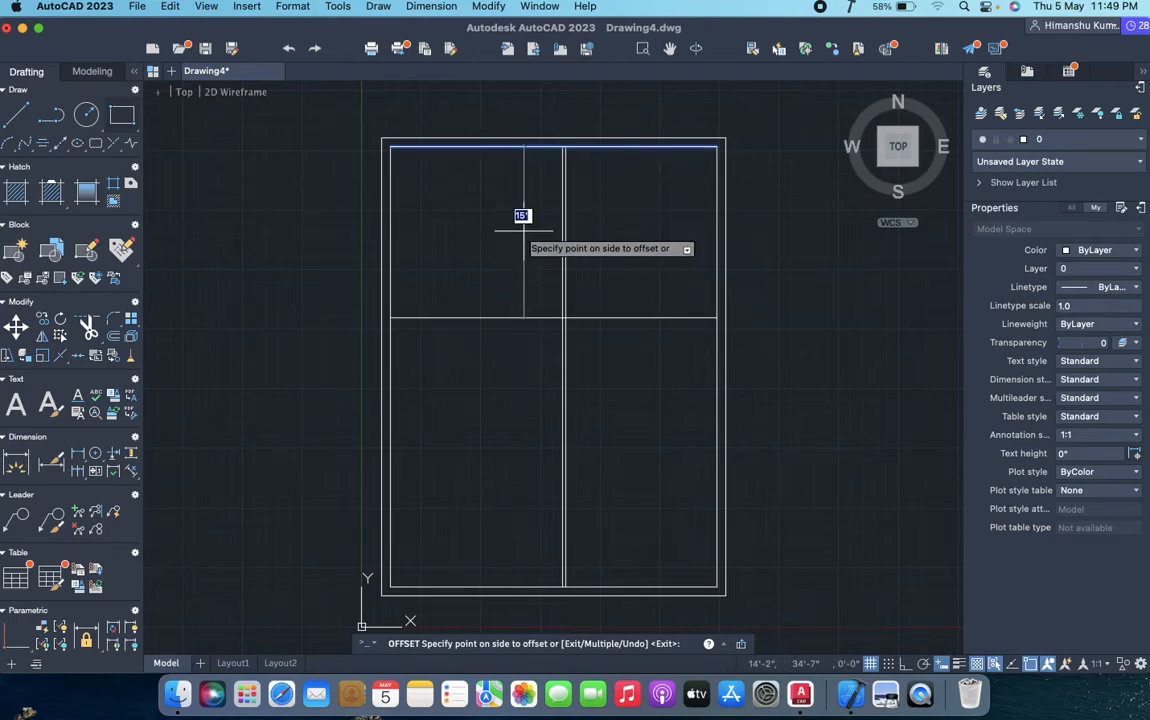
{"action": "type", "text": "14"}
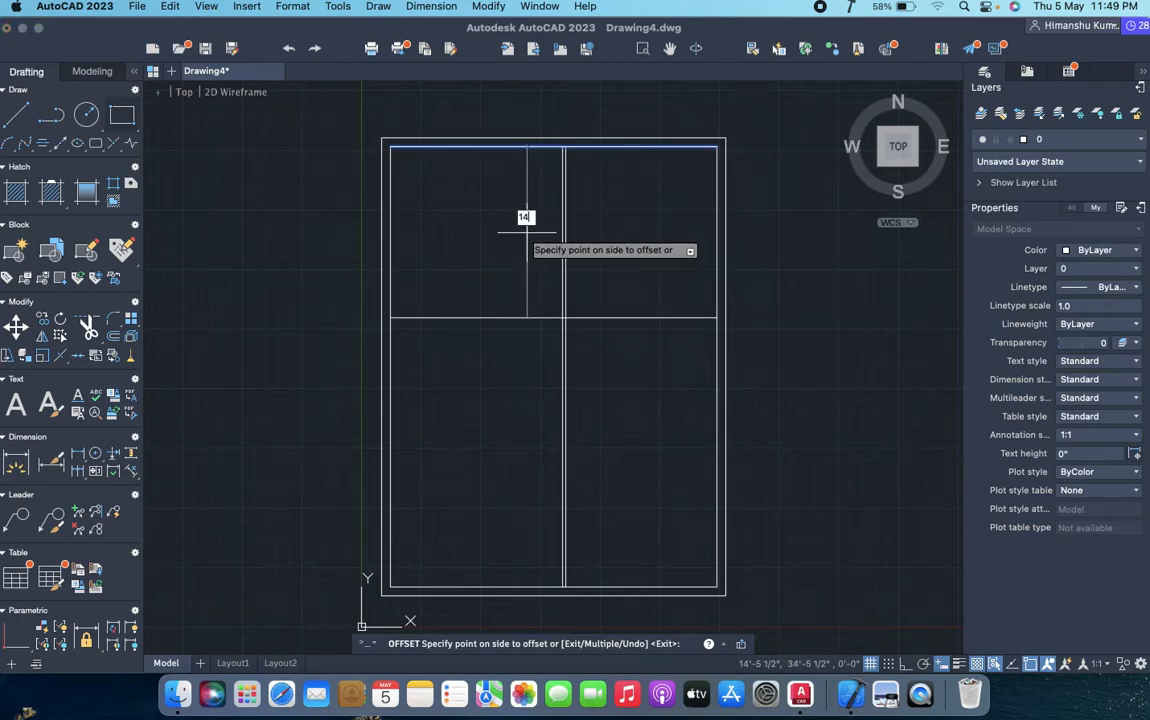
{"action": "key", "text": "Return"}
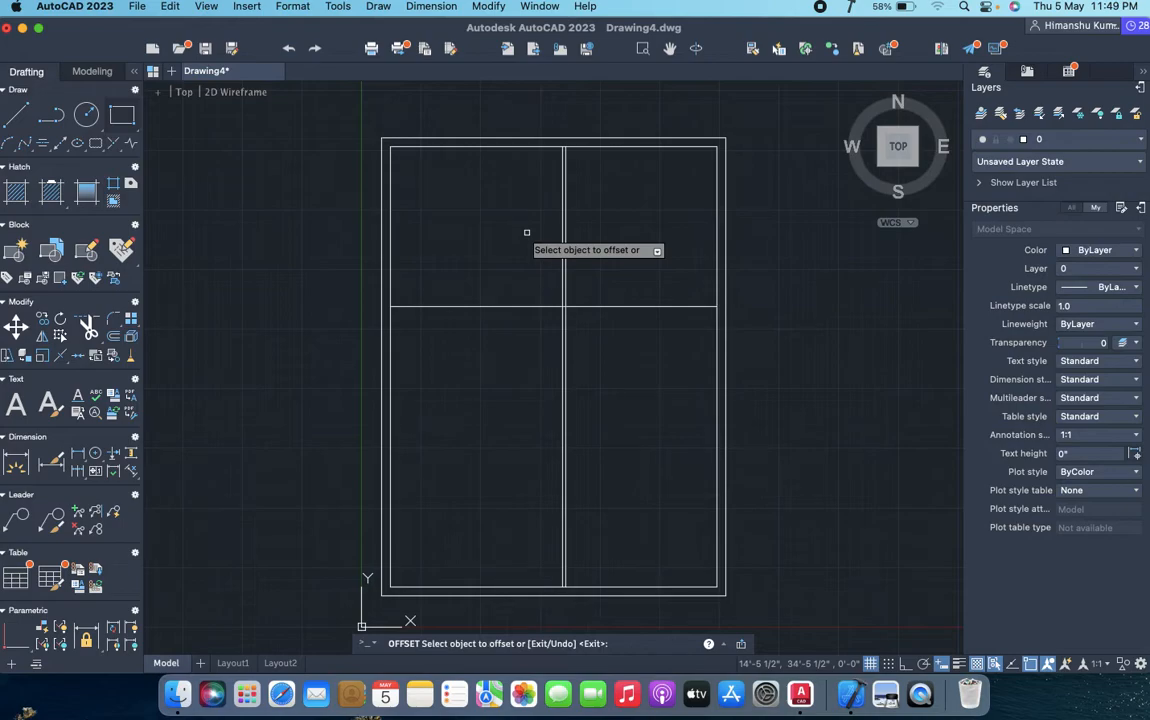
{"action": "left_click", "coordinate": [527, 306]}
{"action": "type", "text": "4"}
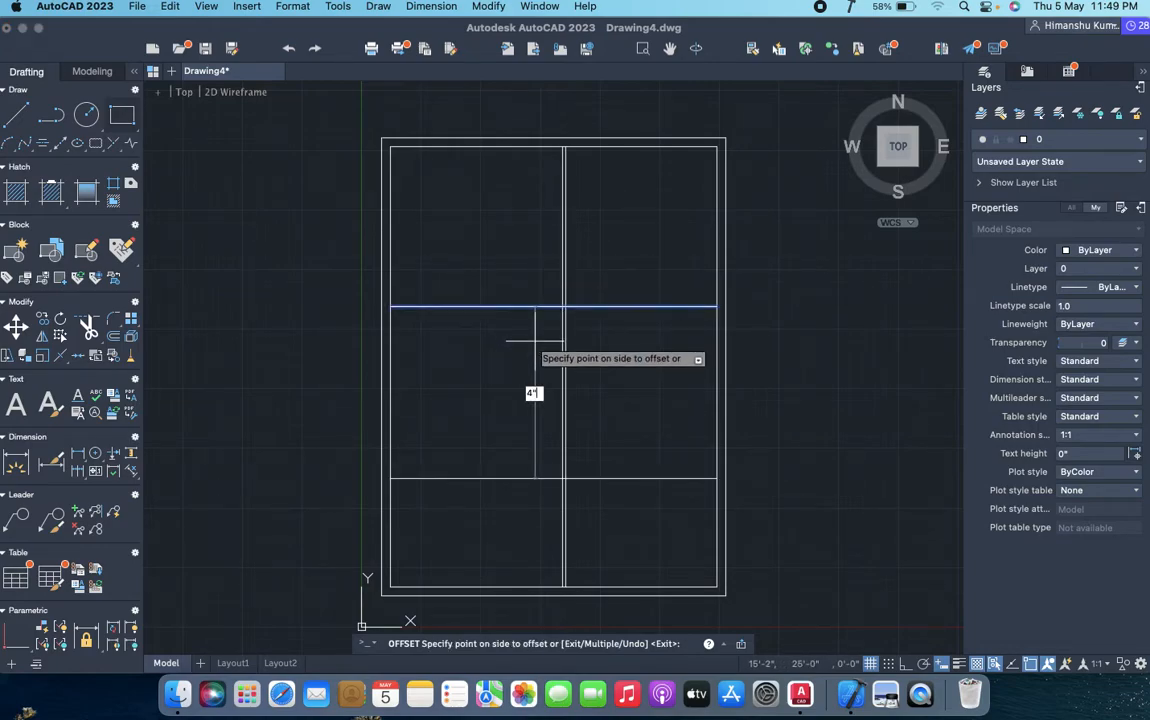
{"action": "key", "text": "Return"}
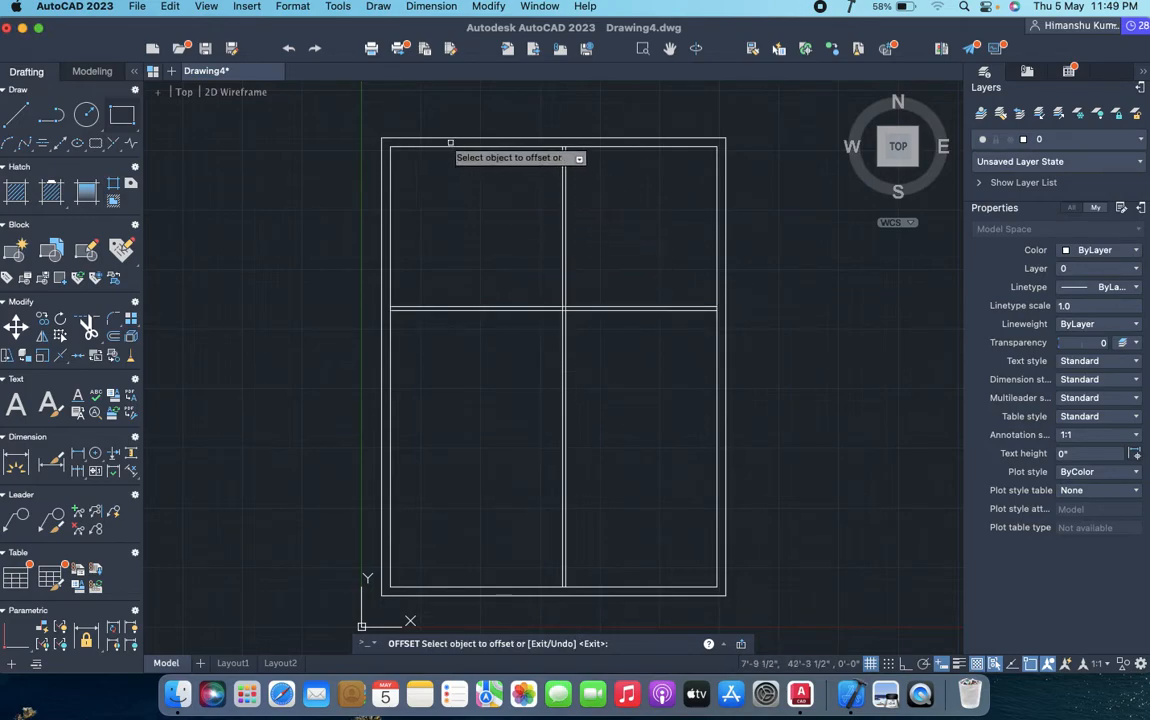
- Offset the horizontal partition's lower line 8' down, then offset the new line 4" upward to form the second partition
{"action": "left_click", "coordinate": [493, 310]}
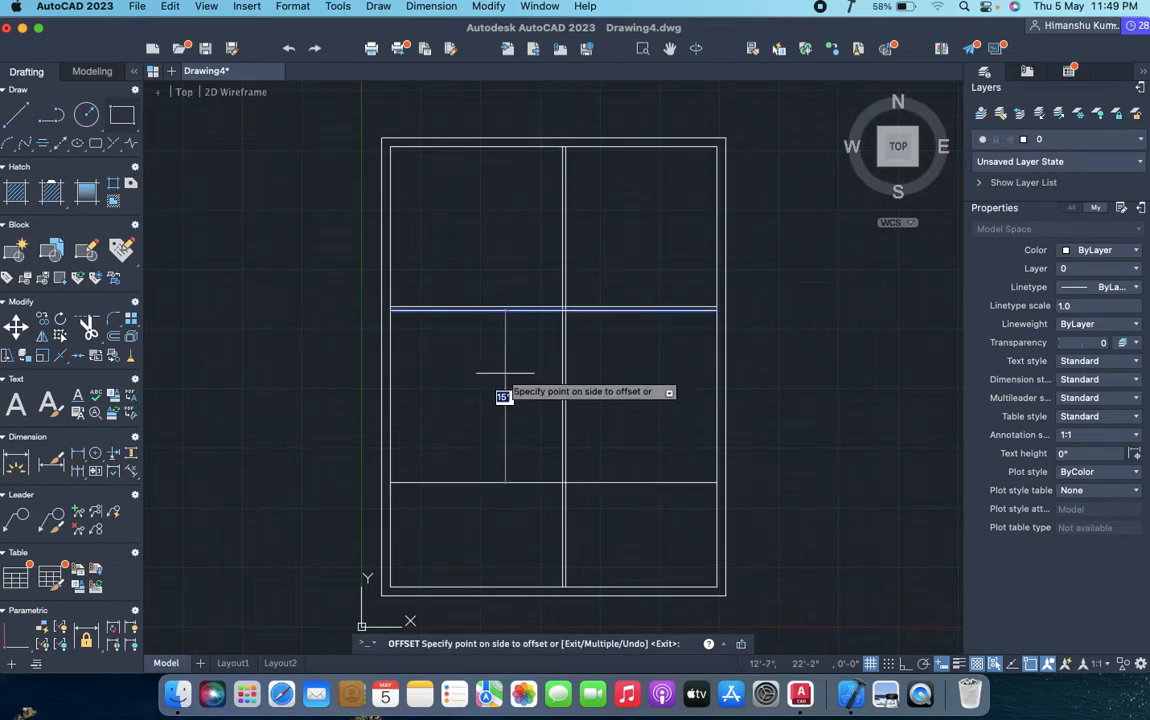
{"action": "type", "text": "8"}
{"action": "key", "text": "Return"}
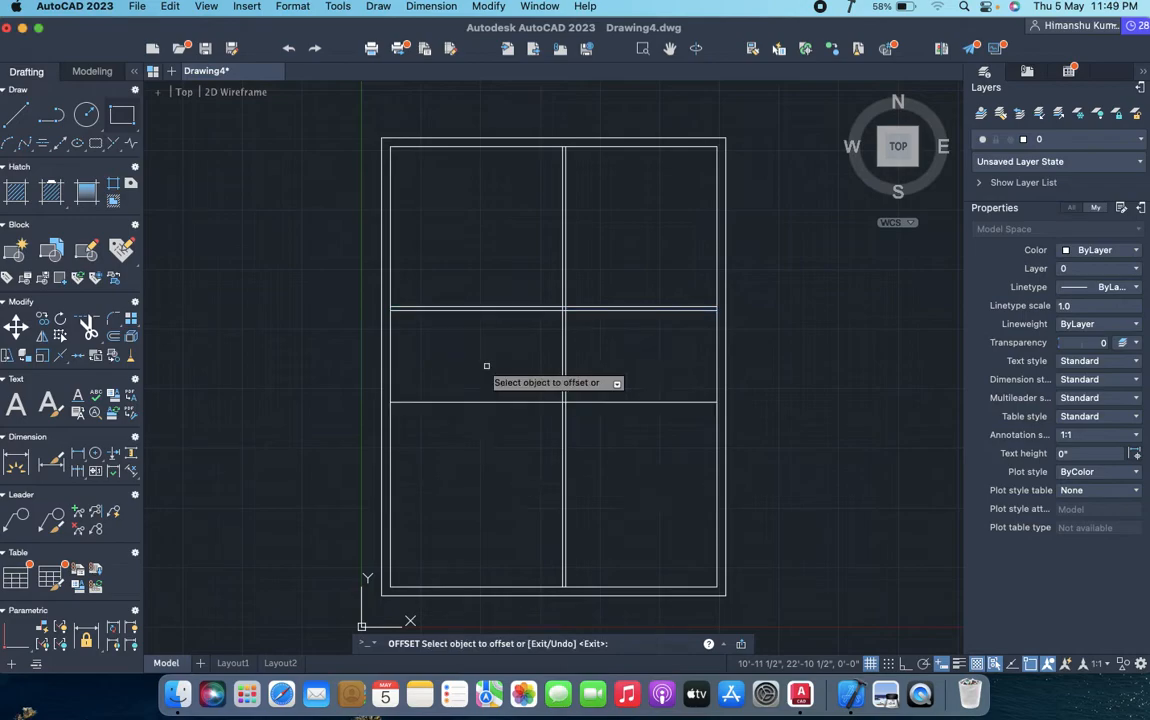
{"action": "left_click", "coordinate": [531, 401]}
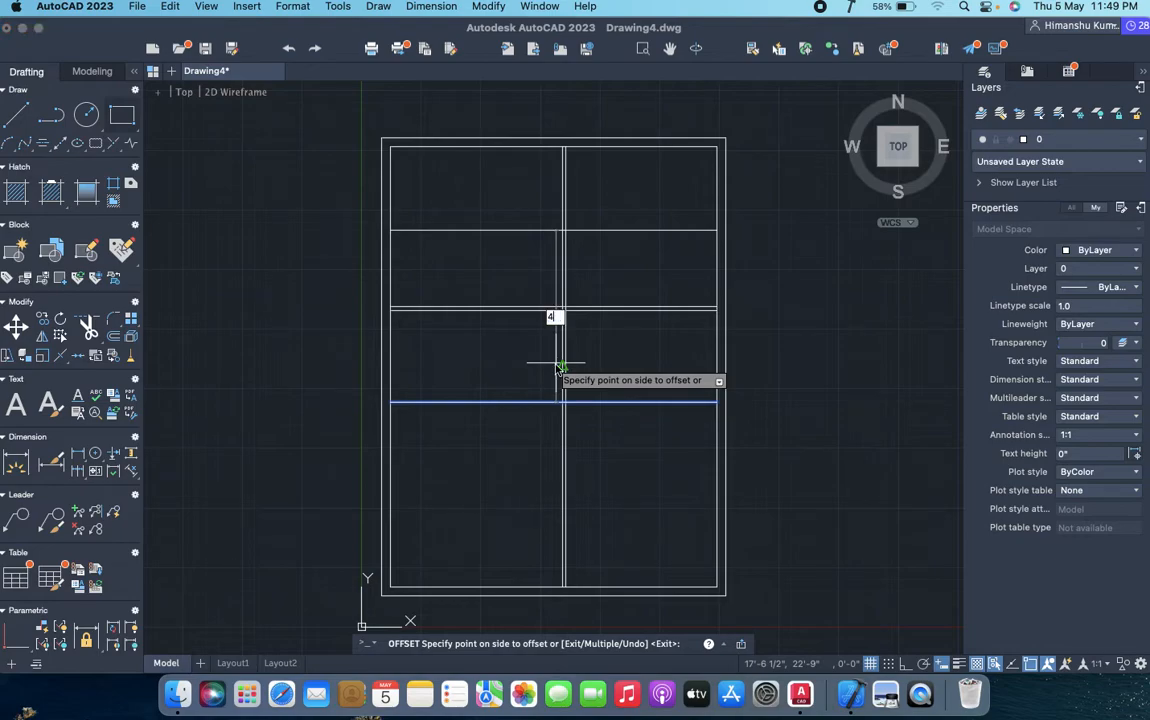
{"action": "left_click", "coordinate": [556, 363]}
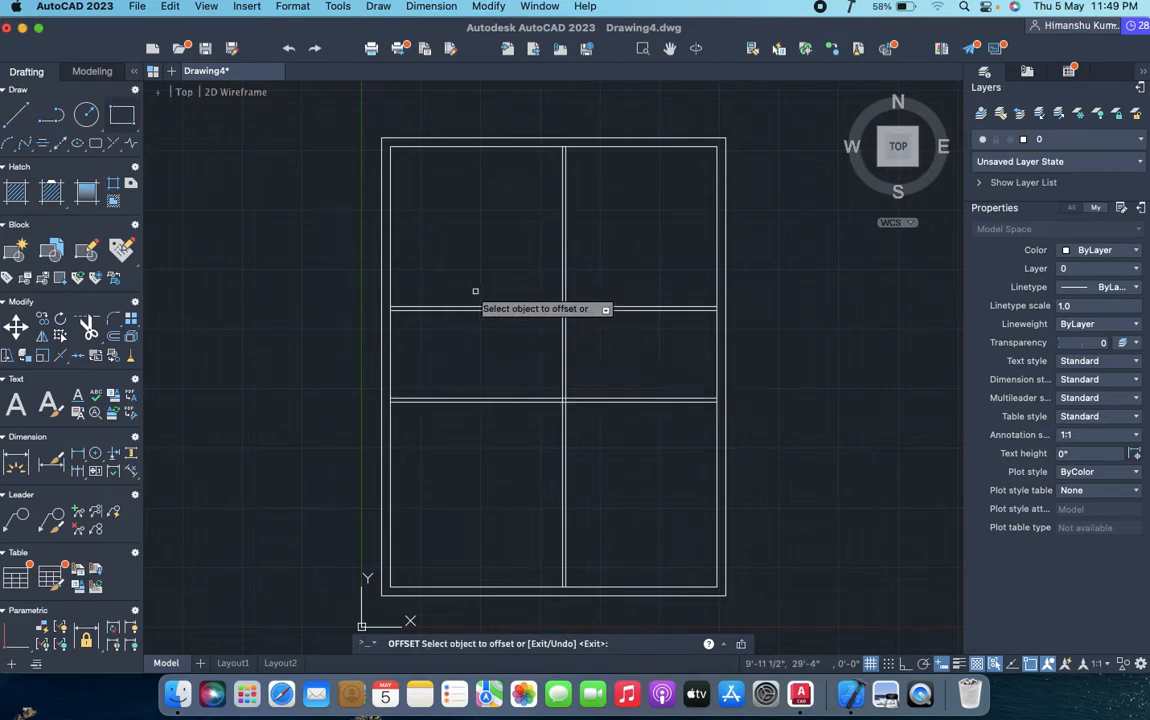
{"action": "left_click", "coordinate": [532, 401]}
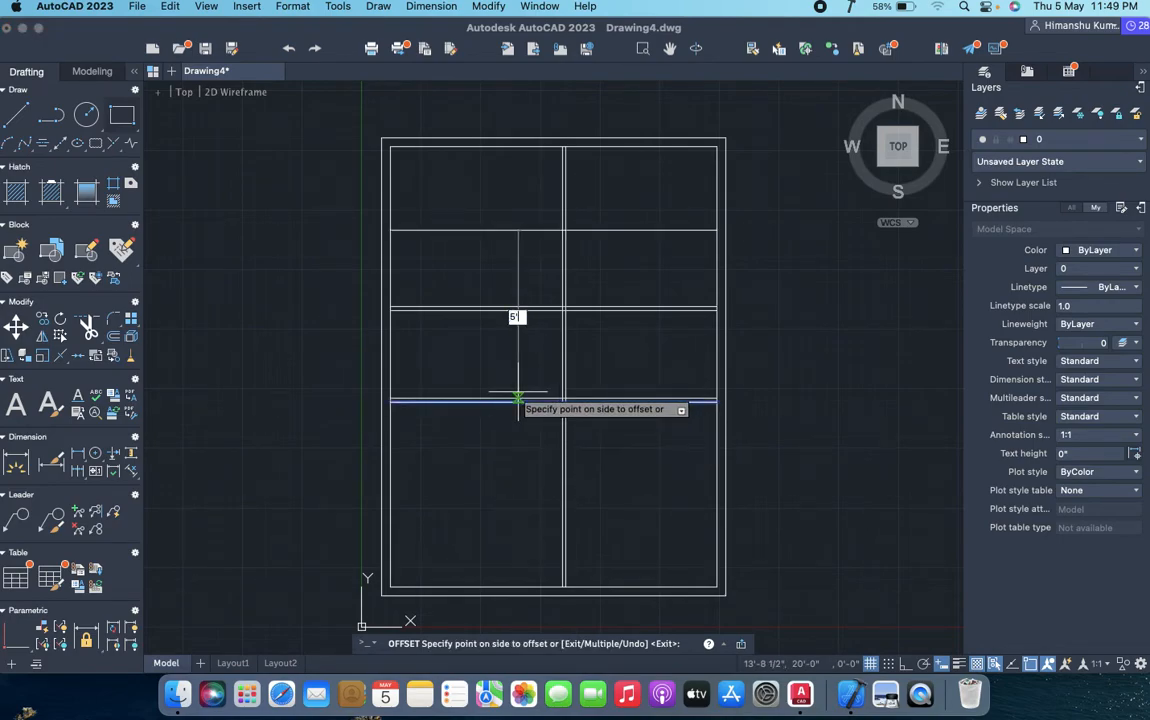
{"action": "left_click", "coordinate": [514, 391]}
{"action": "key", "text": "super+z"}
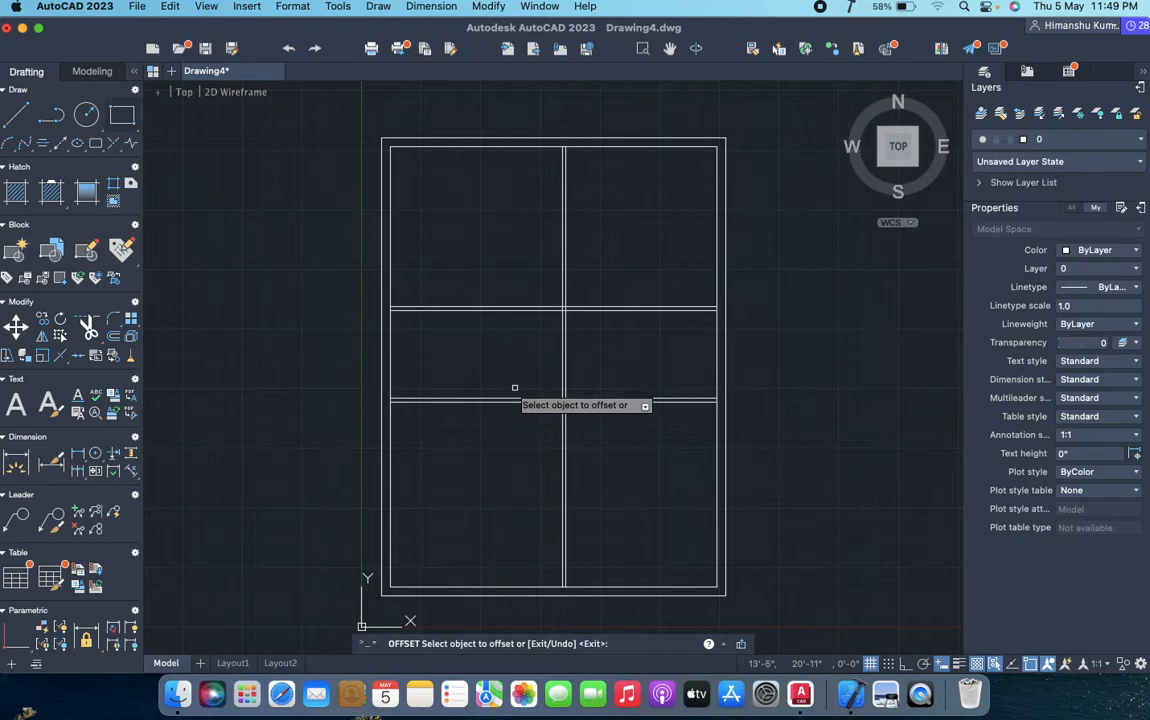
- Offset the second partition's lower line 5' down, then offset the new line slightly downward to form a third horizontal partition
{"action": "left_click", "coordinate": [531, 402]}
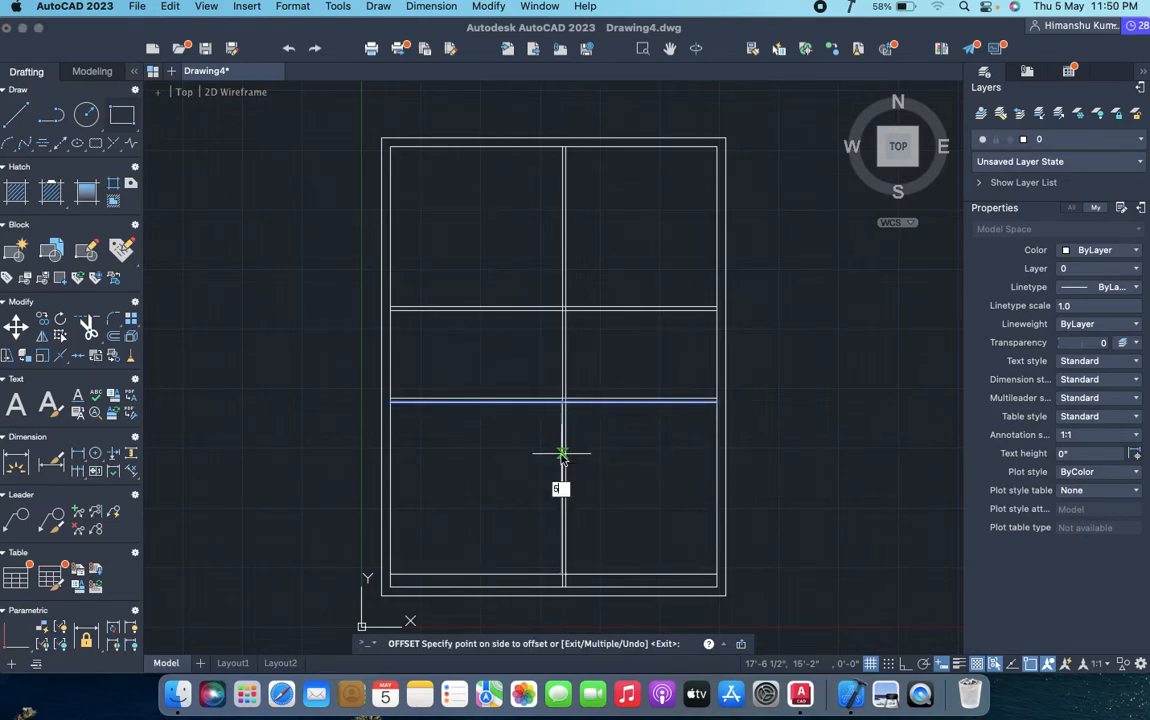
{"action": "left_click", "coordinate": [561, 454]}
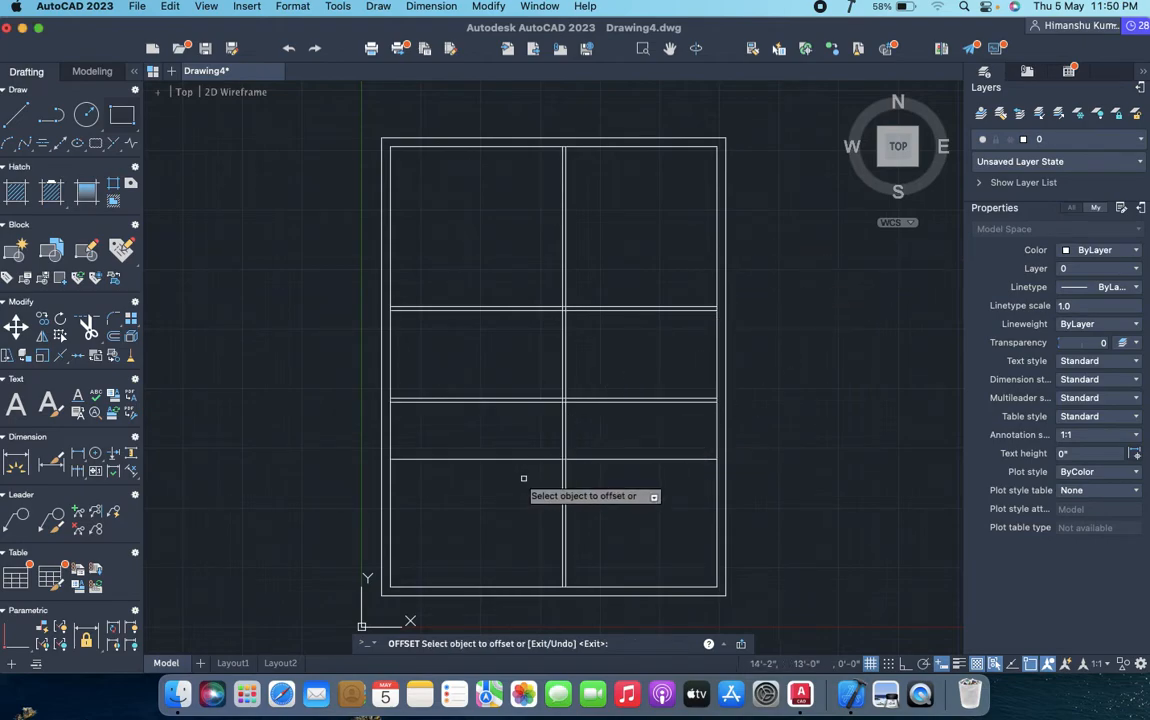
{"action": "left_click", "coordinate": [531, 460]}
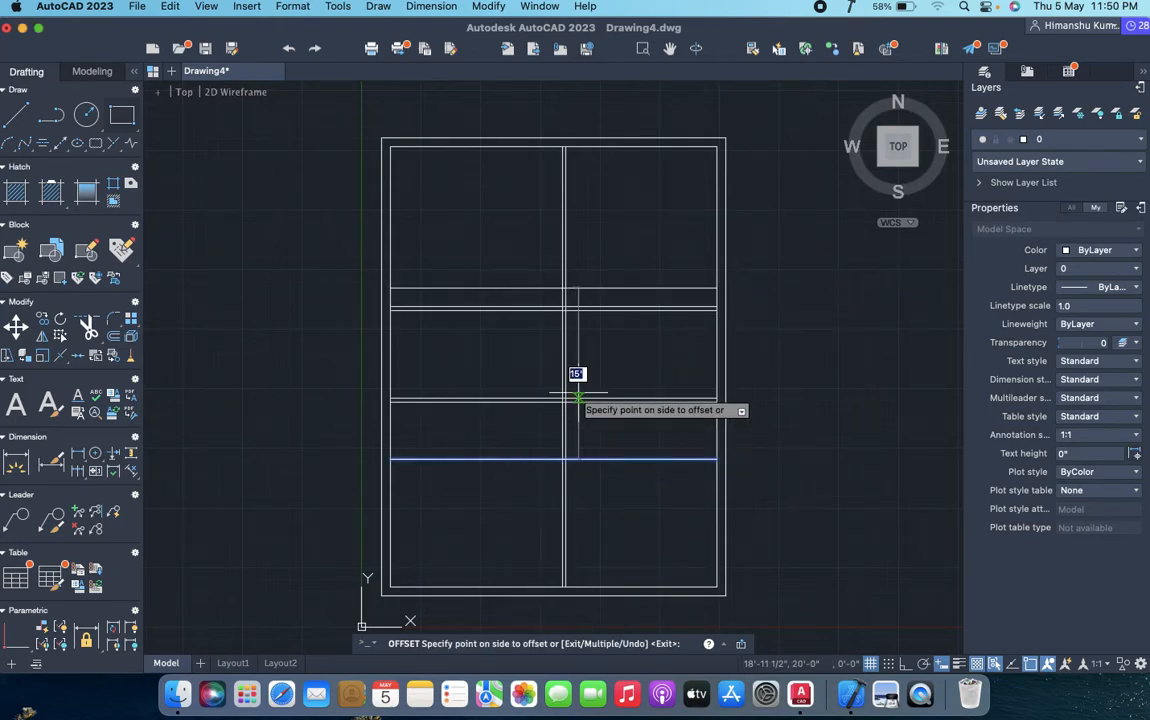
{"action": "left_click", "coordinate": [615, 563]}
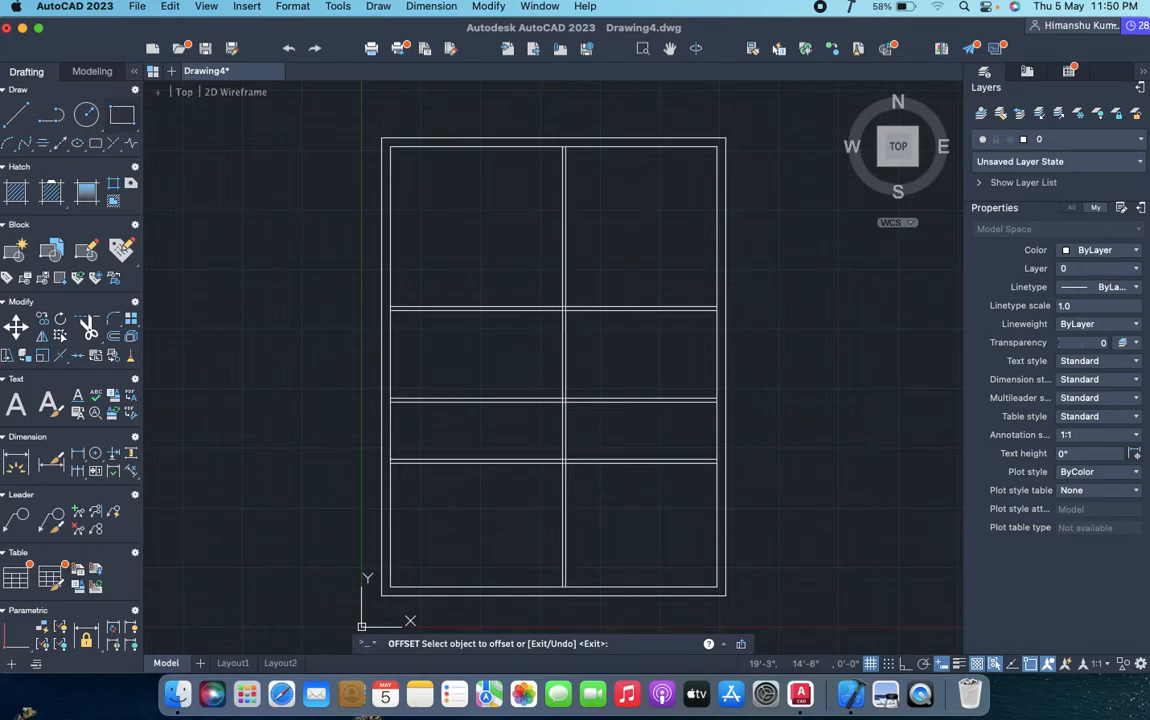
{"action": "key", "text": "Escape"}
- Trim away the three horizontal partitions to the right of the vertical partition with a fence across them
{"action": "type", "text": "TR"}
{"action": "key", "text": "Return"}
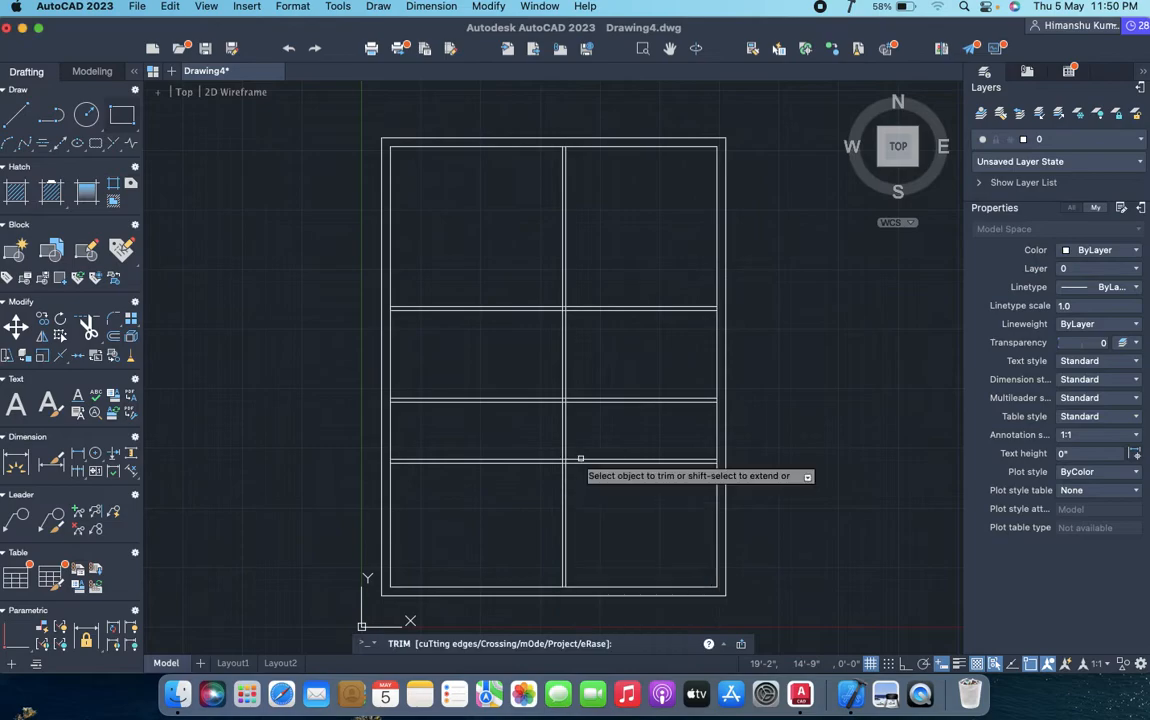
{"action": "left_click", "coordinate": [629, 484]}
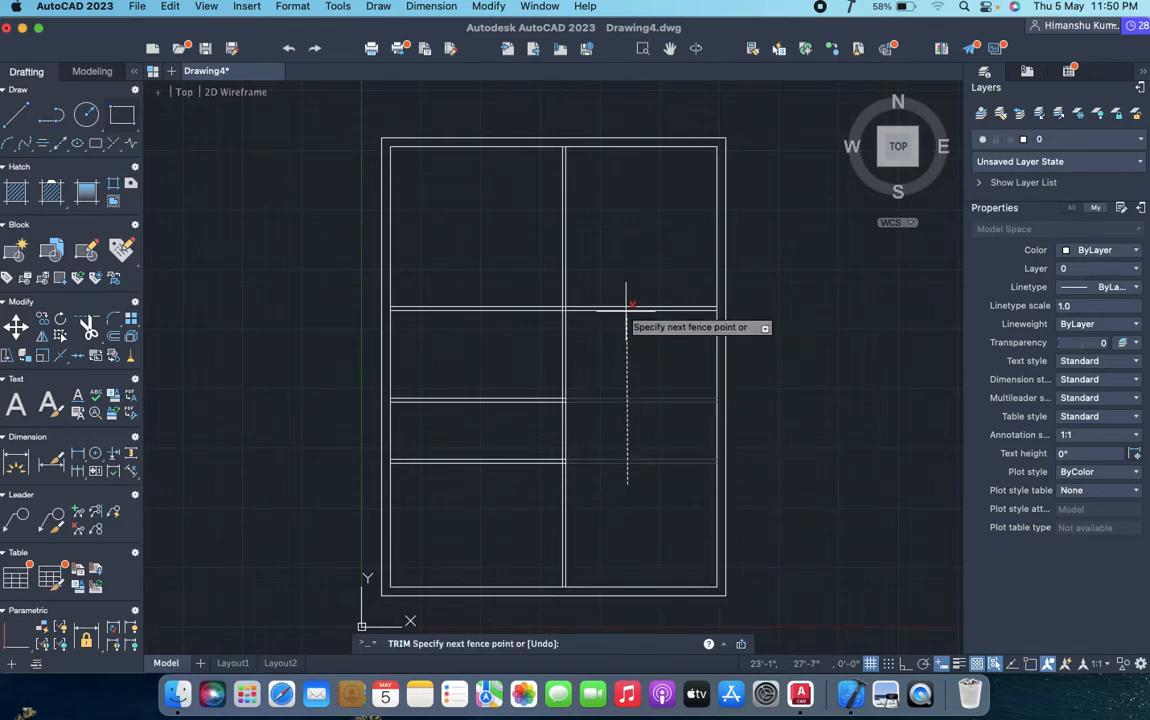
{"action": "left_click", "coordinate": [624, 276]}
{"action": "key", "text": "Return"}
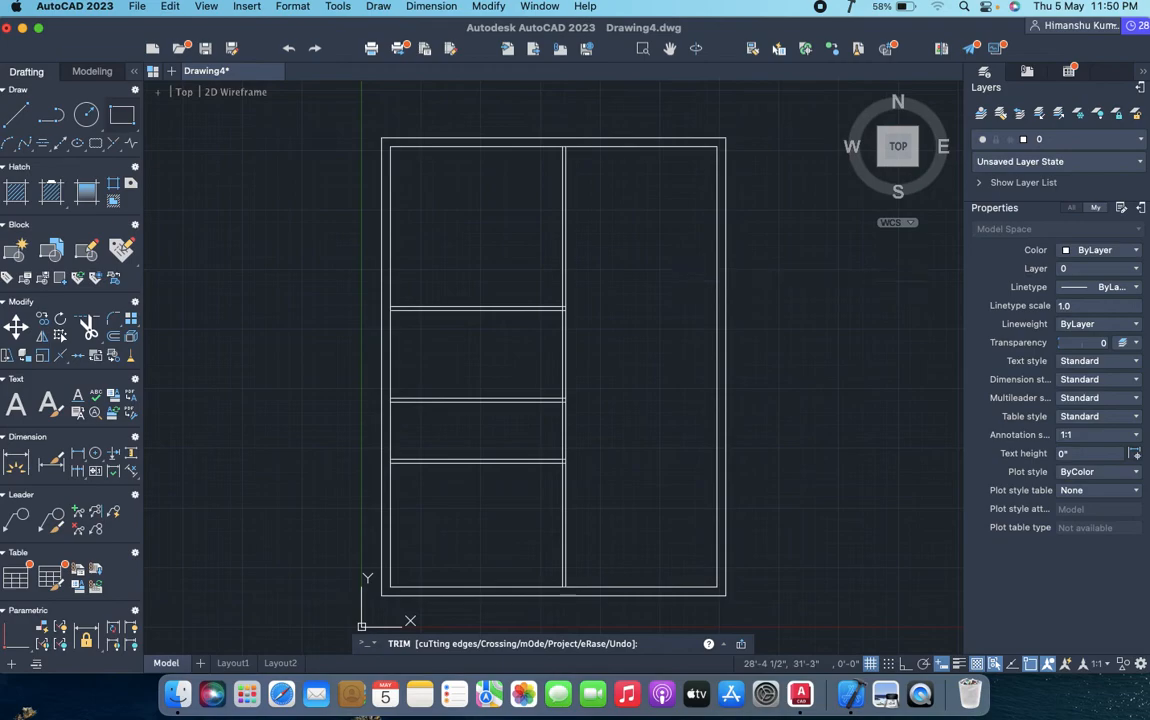
{"action": "key", "text": "Escape"}
- Offset the bottom inner wall line 5' upward
{"action": "type", "text": "o"}
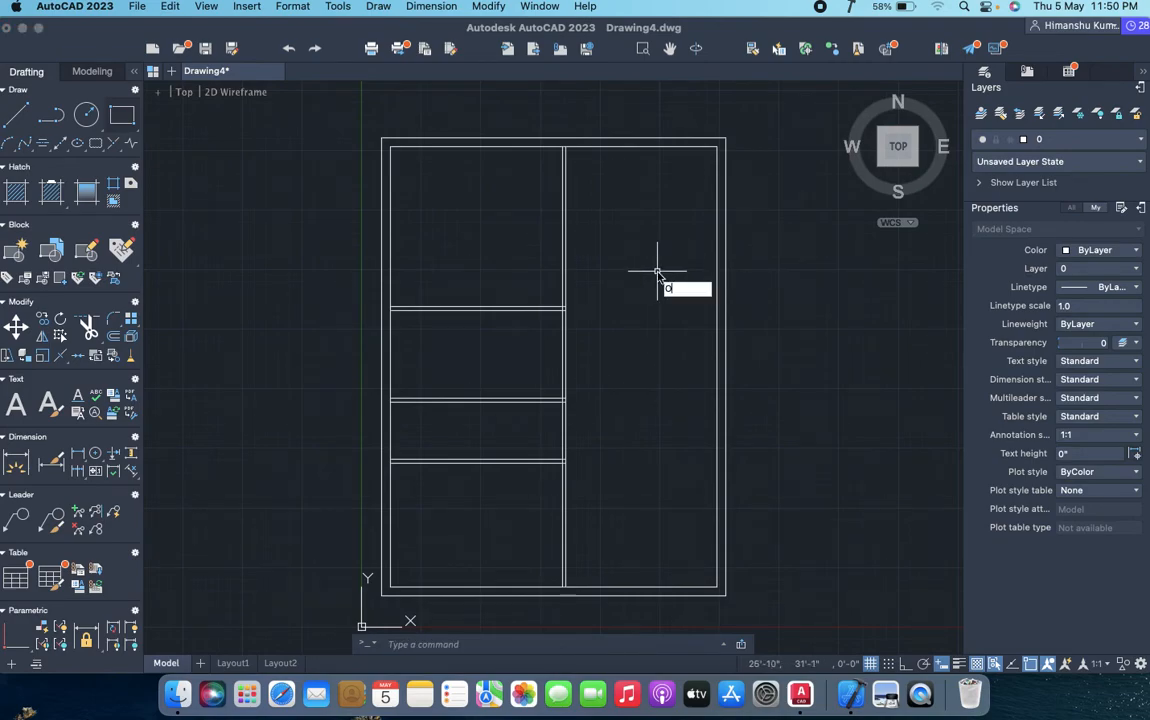
{"action": "key", "text": "Return"}
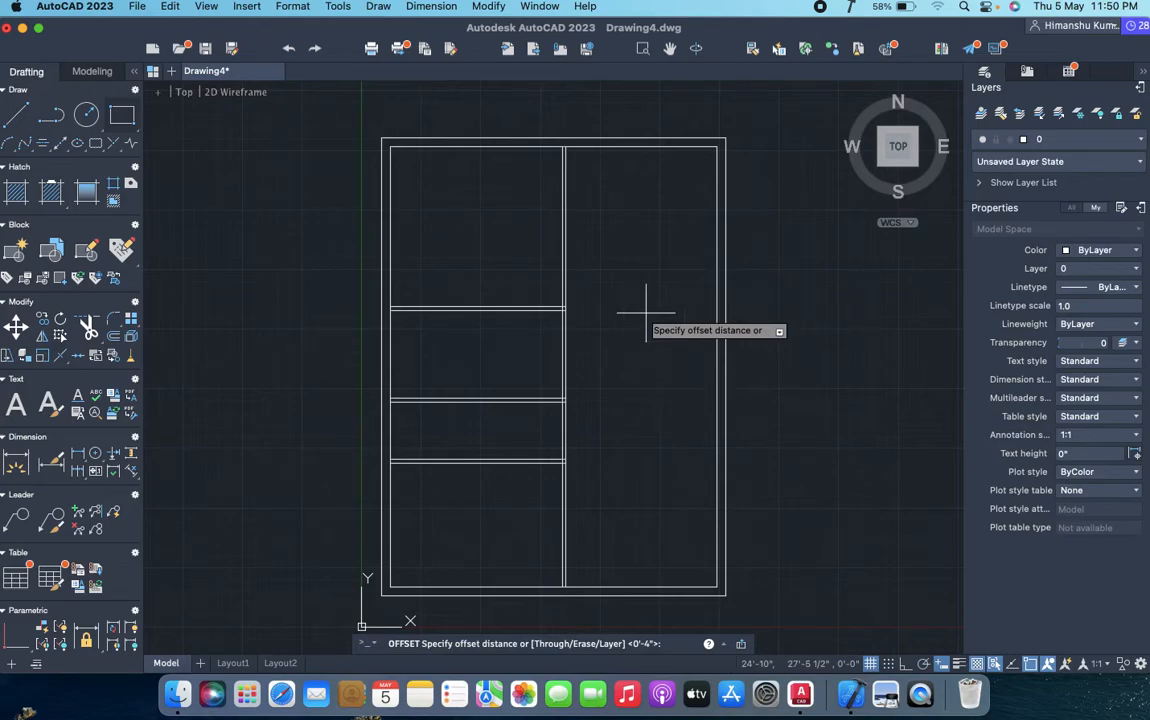
{"action": "type", "text": "5"}
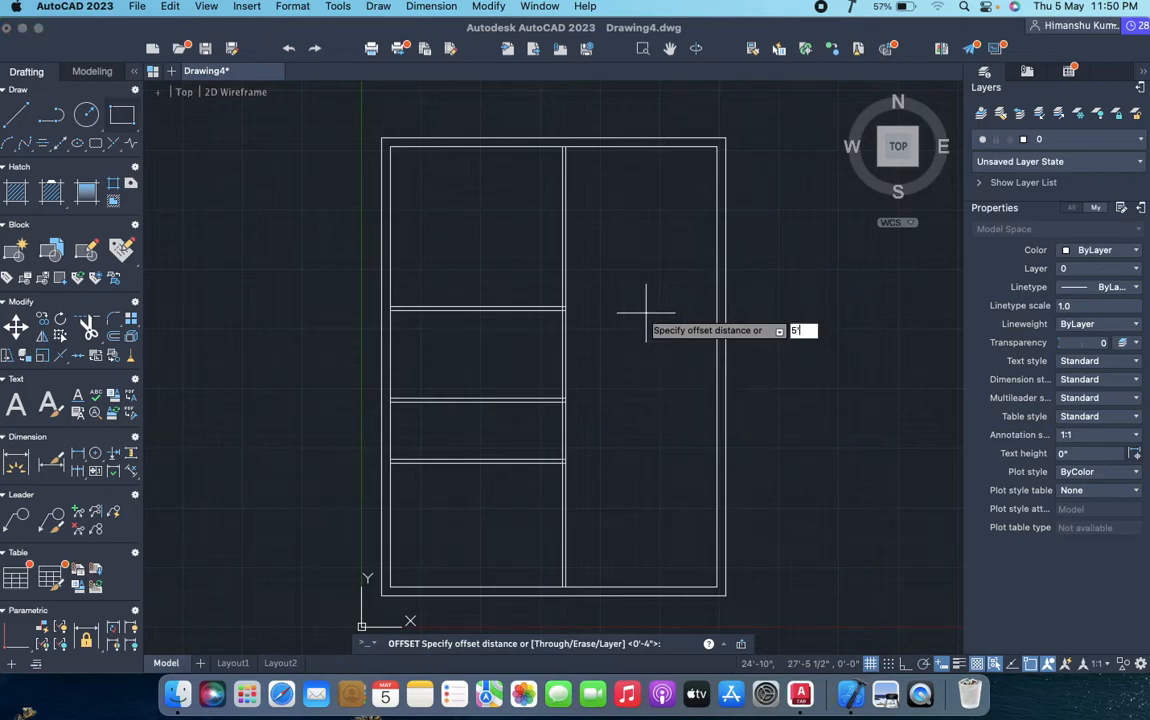
{"action": "key", "text": "Return"}
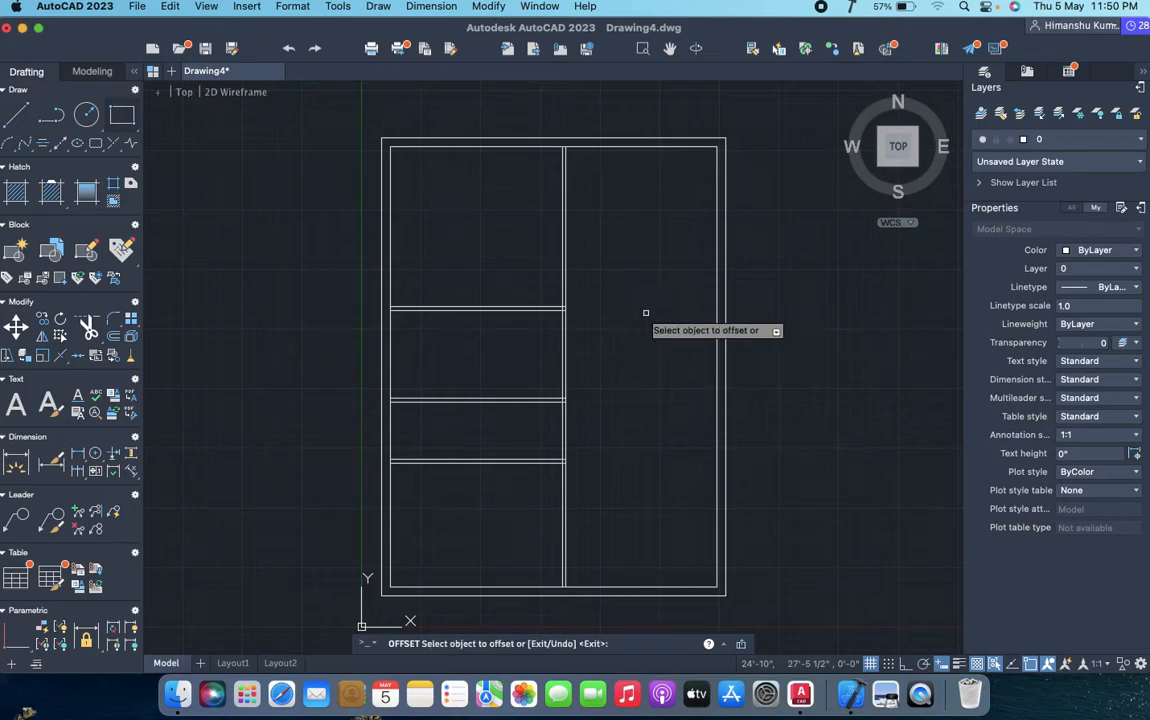
{"action": "left_click", "coordinate": [645, 585]}
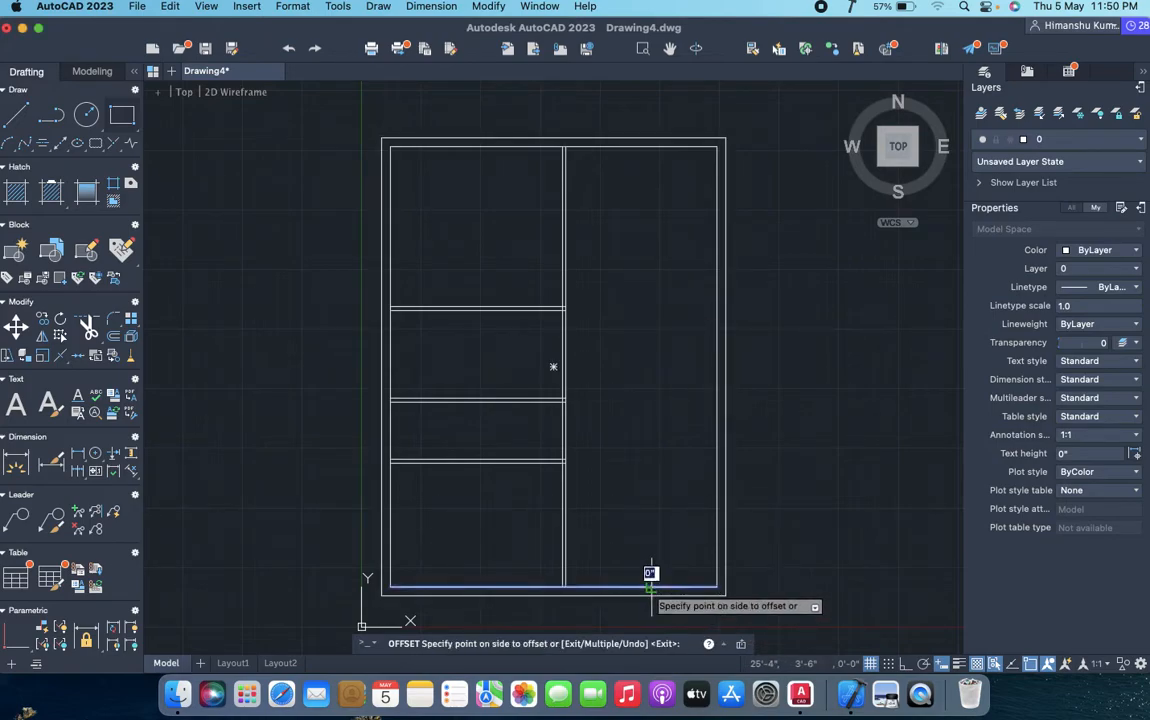
{"action": "left_click", "coordinate": [635, 480]}
- Try to offset the new lower horizontal line 4" upward to give the partition its thickness
{"action": "left_click", "coordinate": [637, 530]}
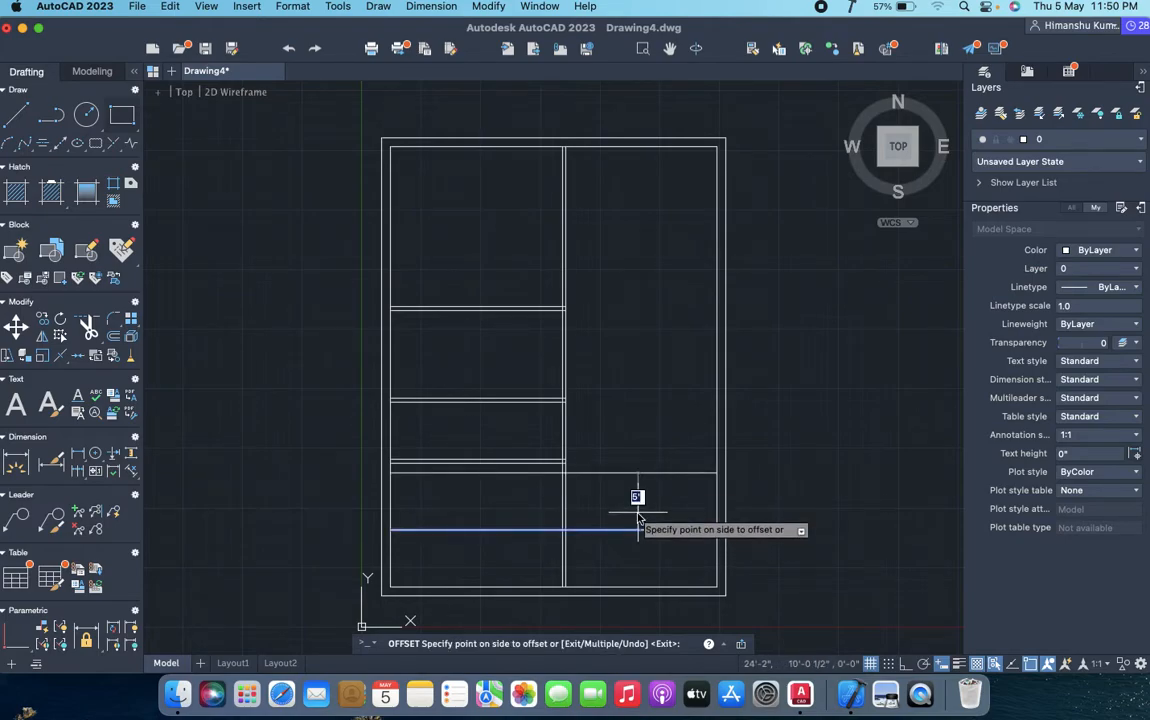
{"action": "type", "text": "4"}
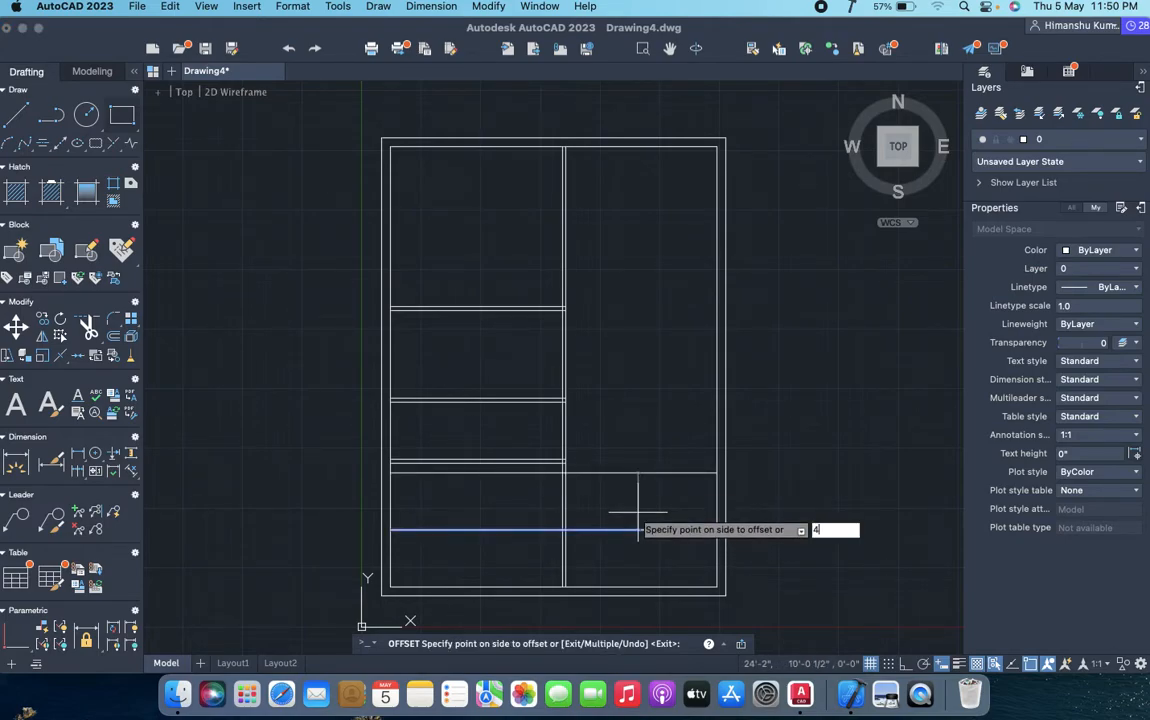
{"action": "key", "text": "Return"}
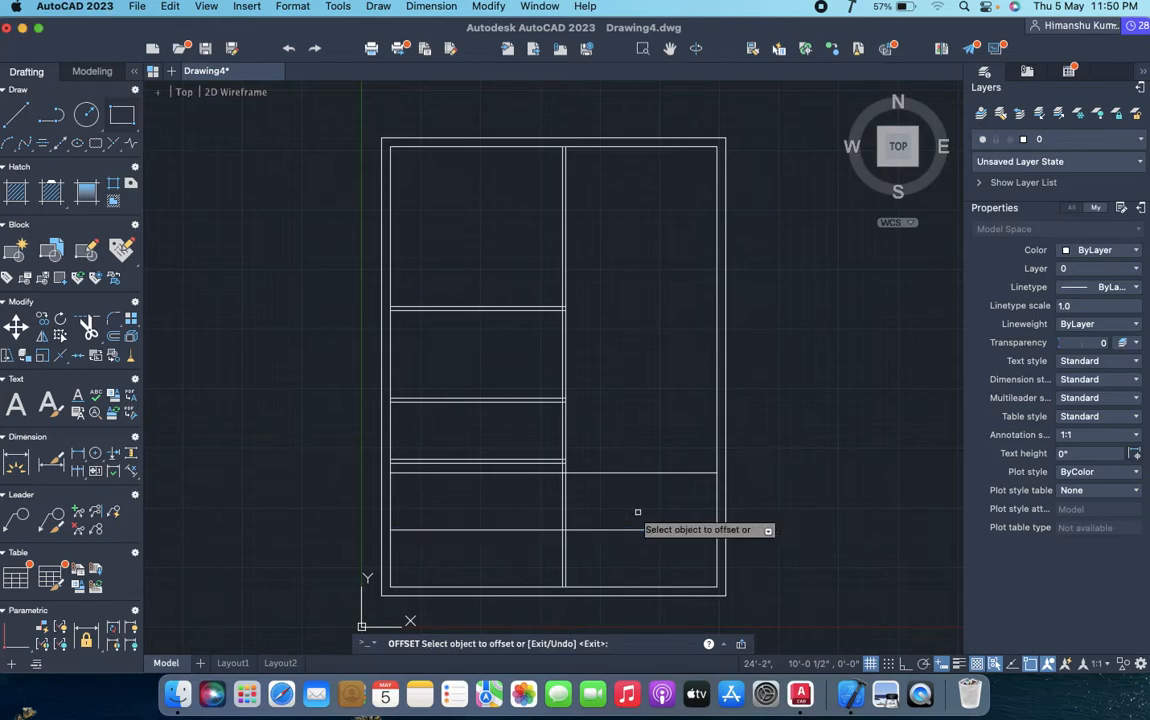
{"action": "key", "text": "super+z"}
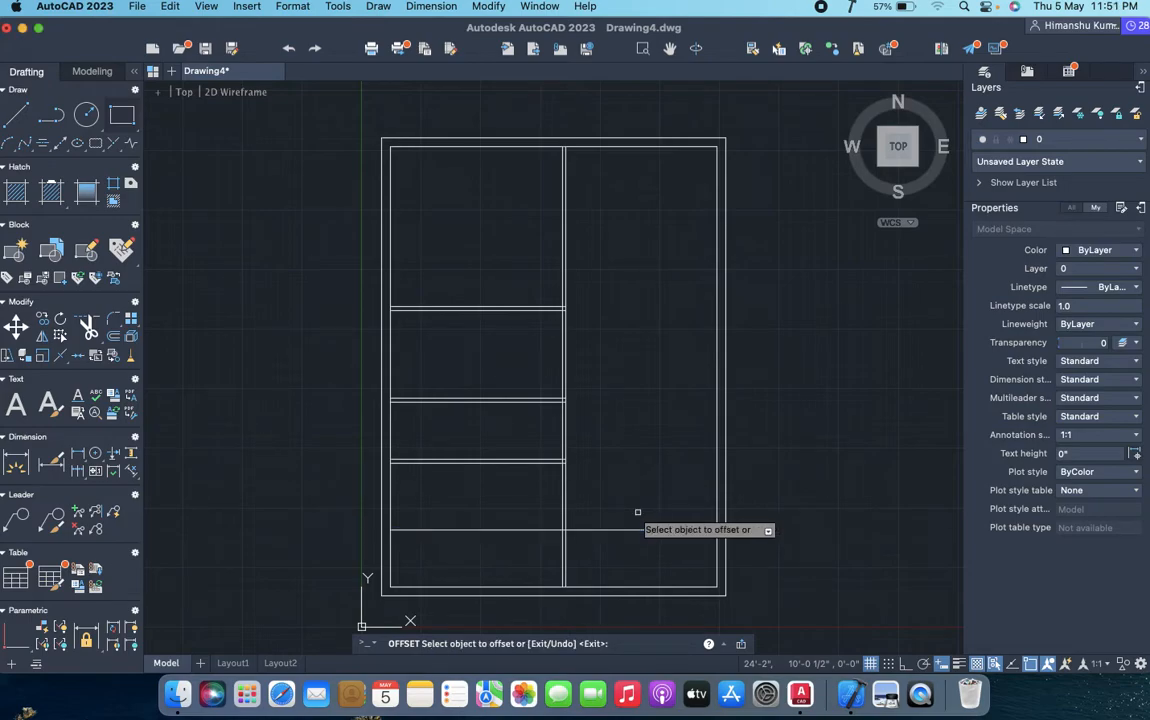
{"action": "type", "text": "4"}
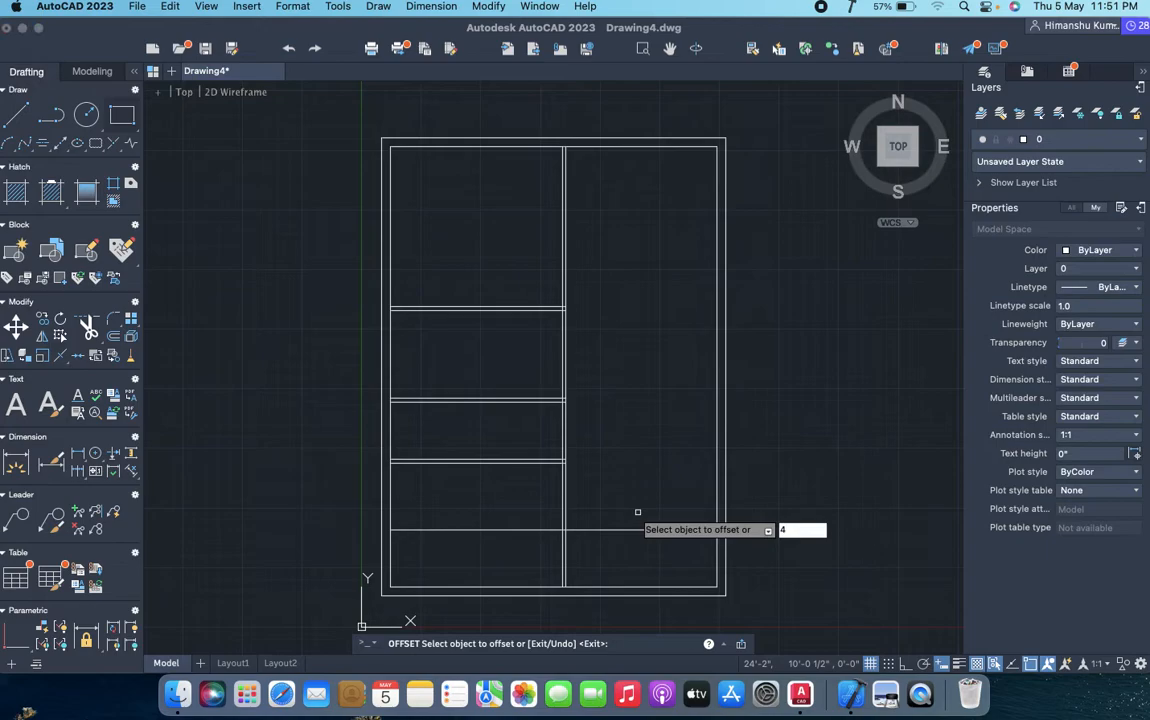
{"action": "key", "text": "Return"}
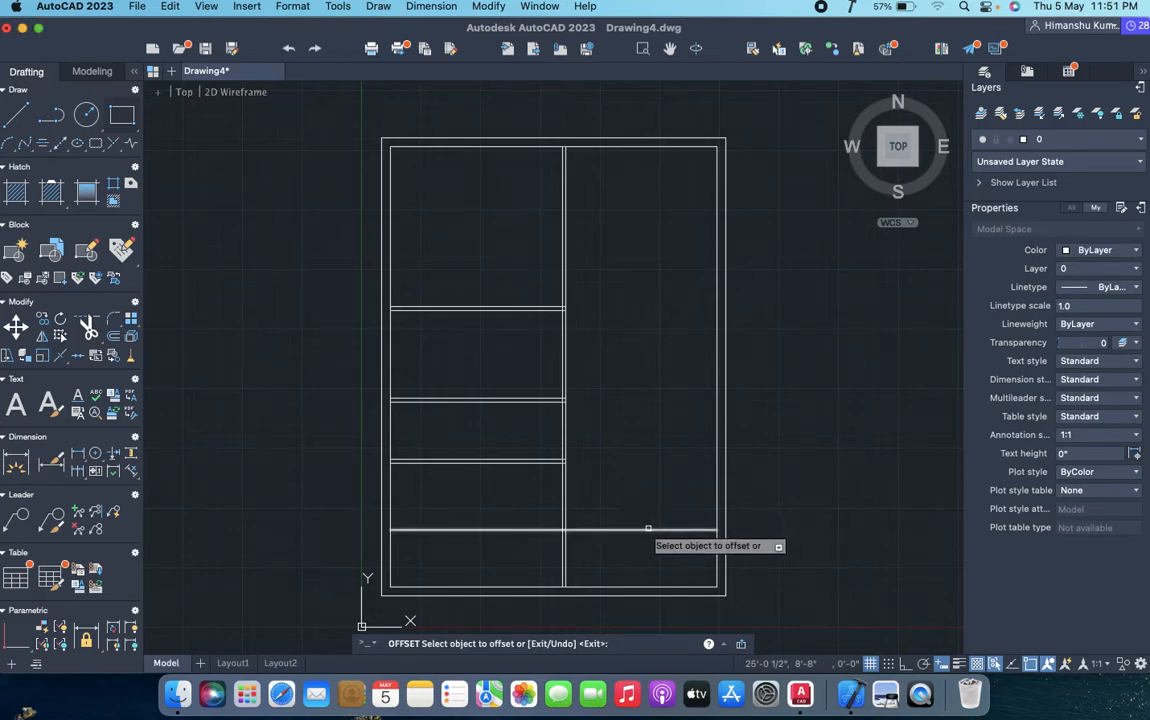
{"action": "left_click", "coordinate": [648, 529]}
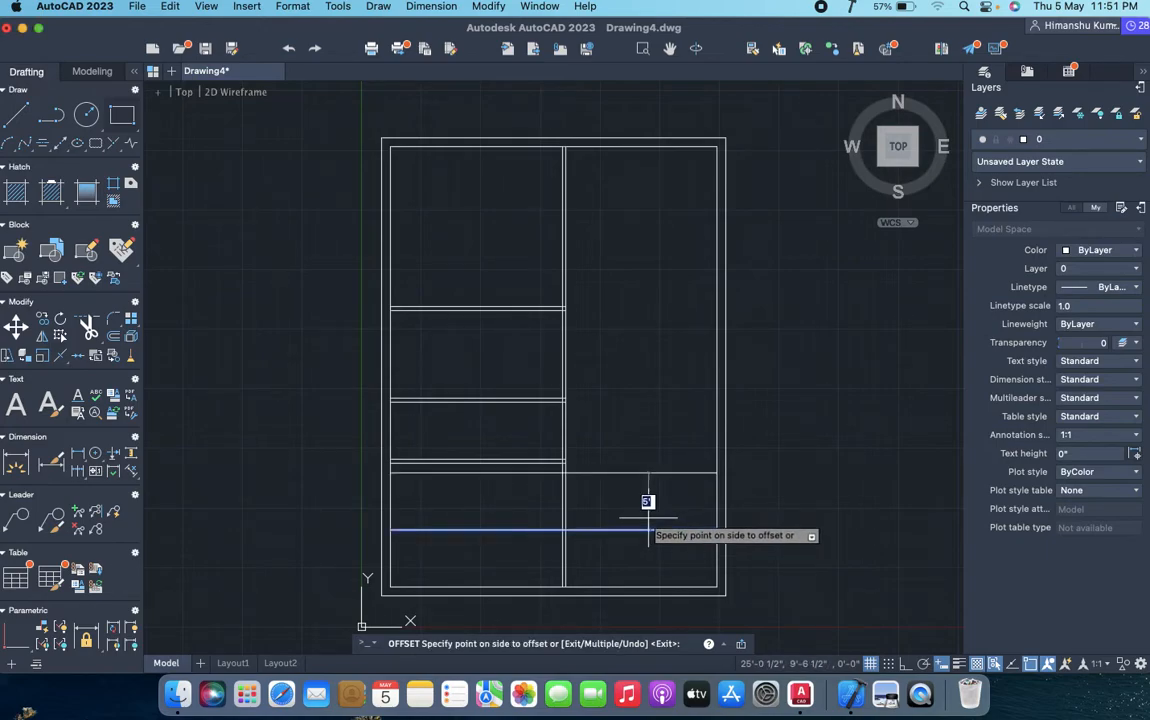
{"action": "key", "text": "Escape"}
- Offset the line above the bottom inner wall 4" upward to form a horizontal partition
{"action": "type", "text": "o"}
{"action": "key", "text": "Return"}
{"action": "type", "text": "4\""}
{"action": "key", "text": "Return"}
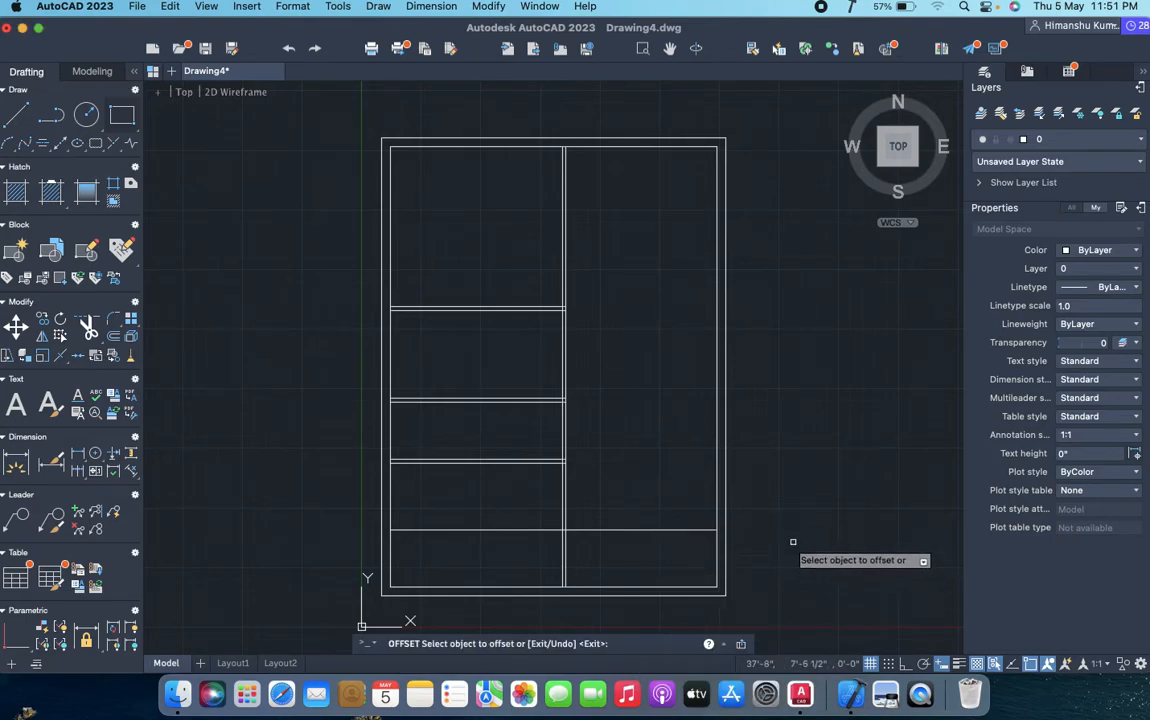
{"action": "left_click", "coordinate": [697, 531]}
{"action": "left_click", "coordinate": [686, 517]}
{"action": "key", "text": "Escape"}
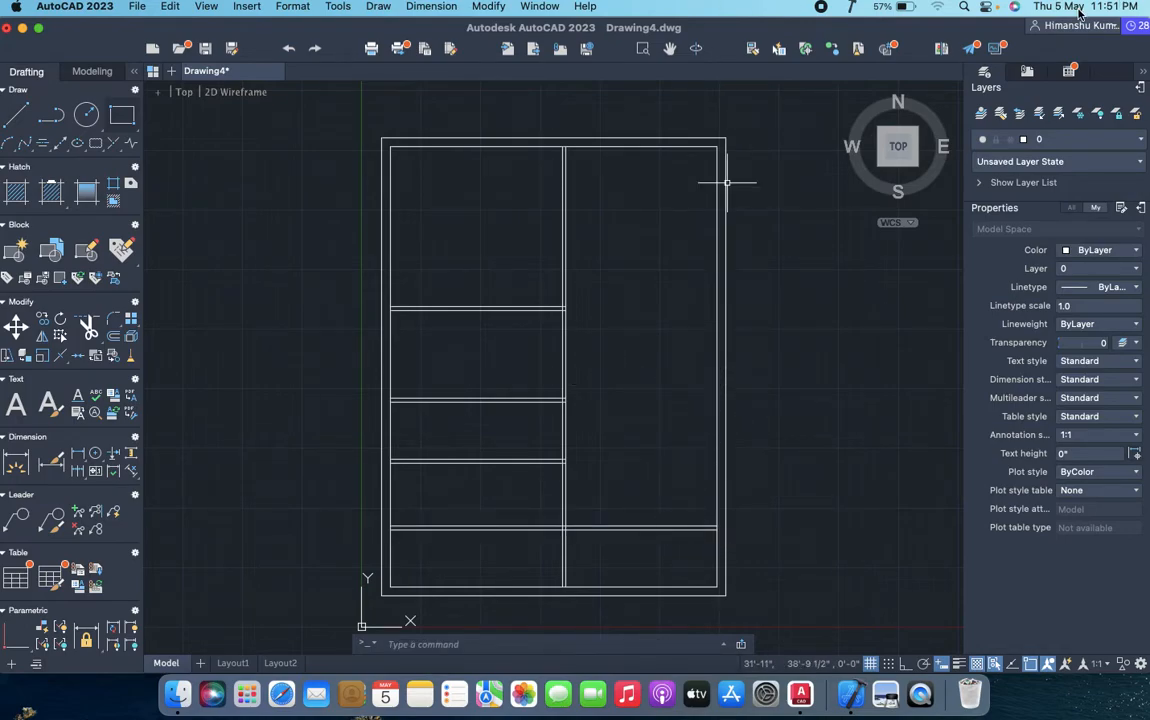
- Trim away both lines of the lowest horizontal partition to the left of the vertical partition
{"action": "type", "text": "TR"}
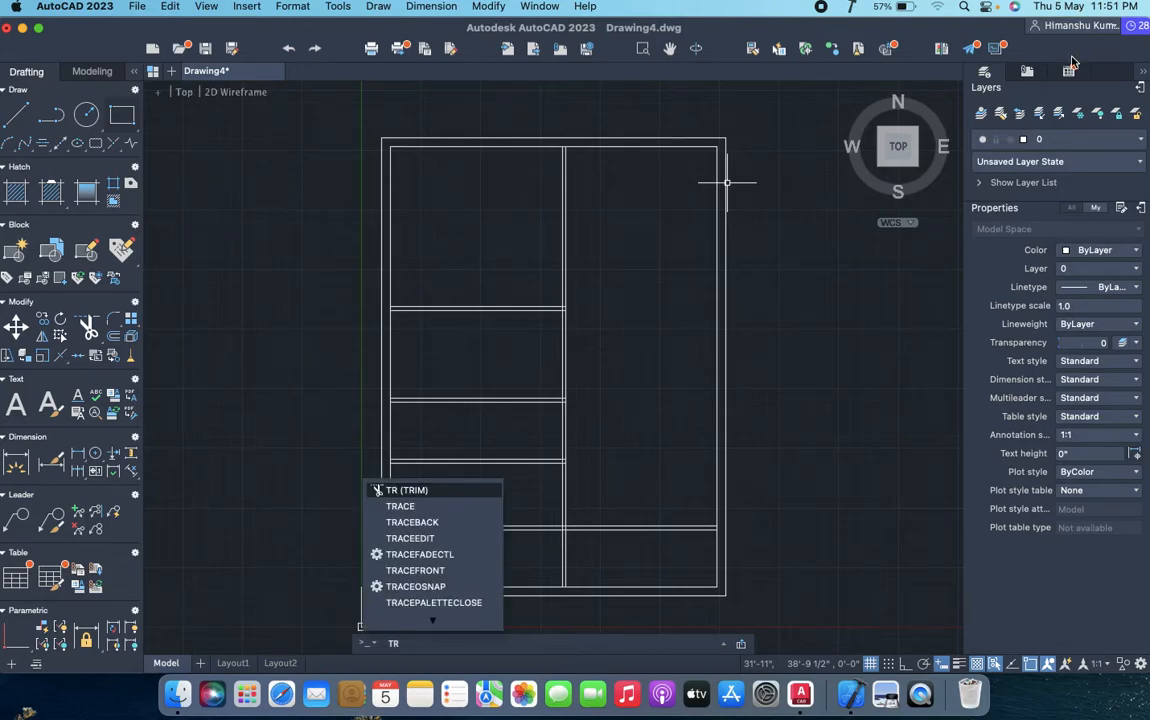
{"action": "key", "text": "Return"}
{"action": "left_click", "coordinate": [533, 508]}
{"action": "left_click", "coordinate": [505, 547]}
{"action": "key", "text": "Escape"}
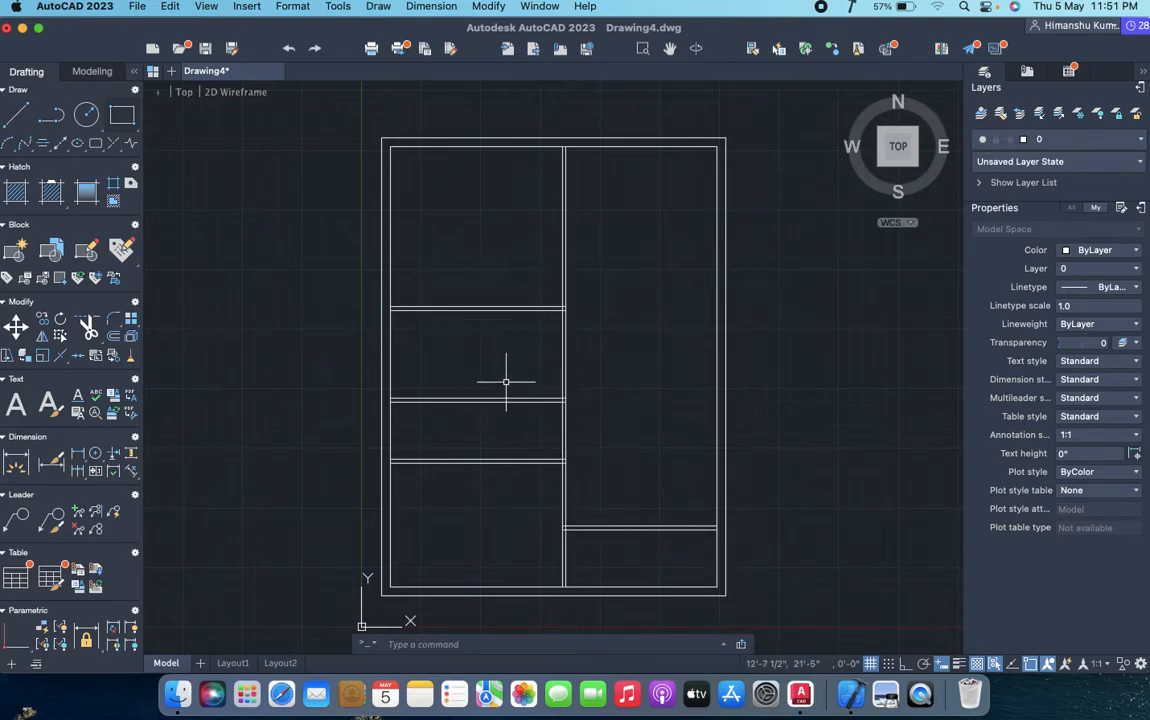
- Offset the upper line of the lower-right partition 23' upward
{"action": "left_click", "coordinate": [611, 527]}
{"action": "type", "text": "o"}
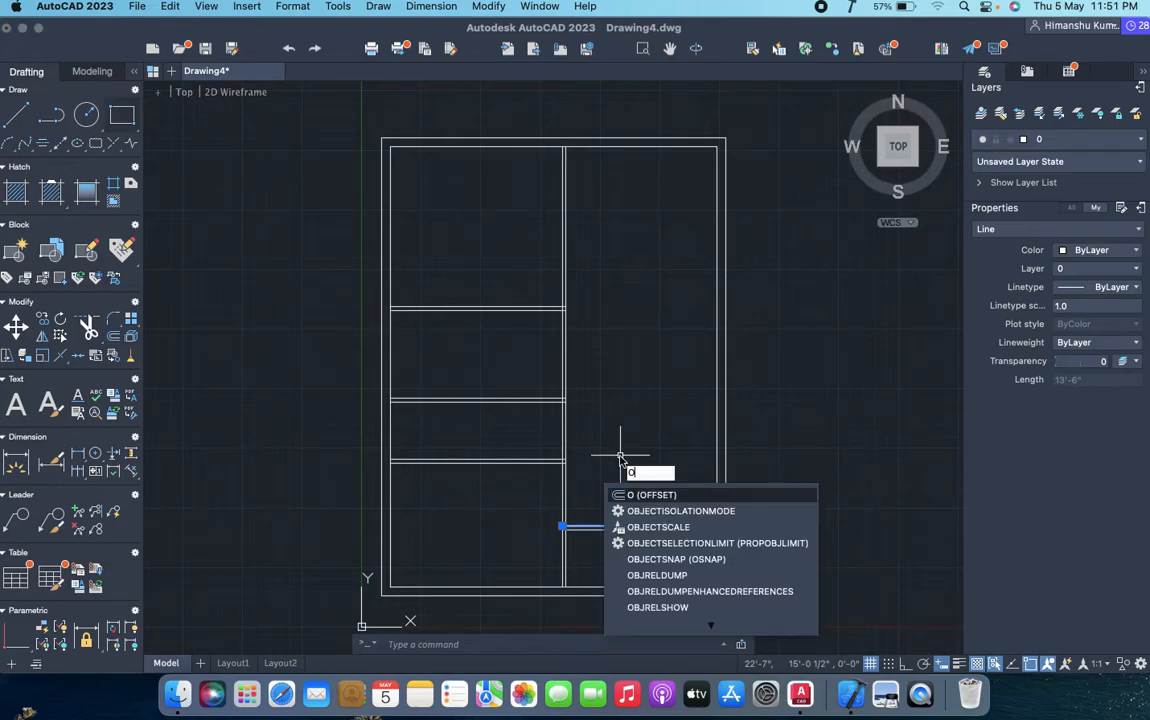
{"action": "key", "text": "Return"}
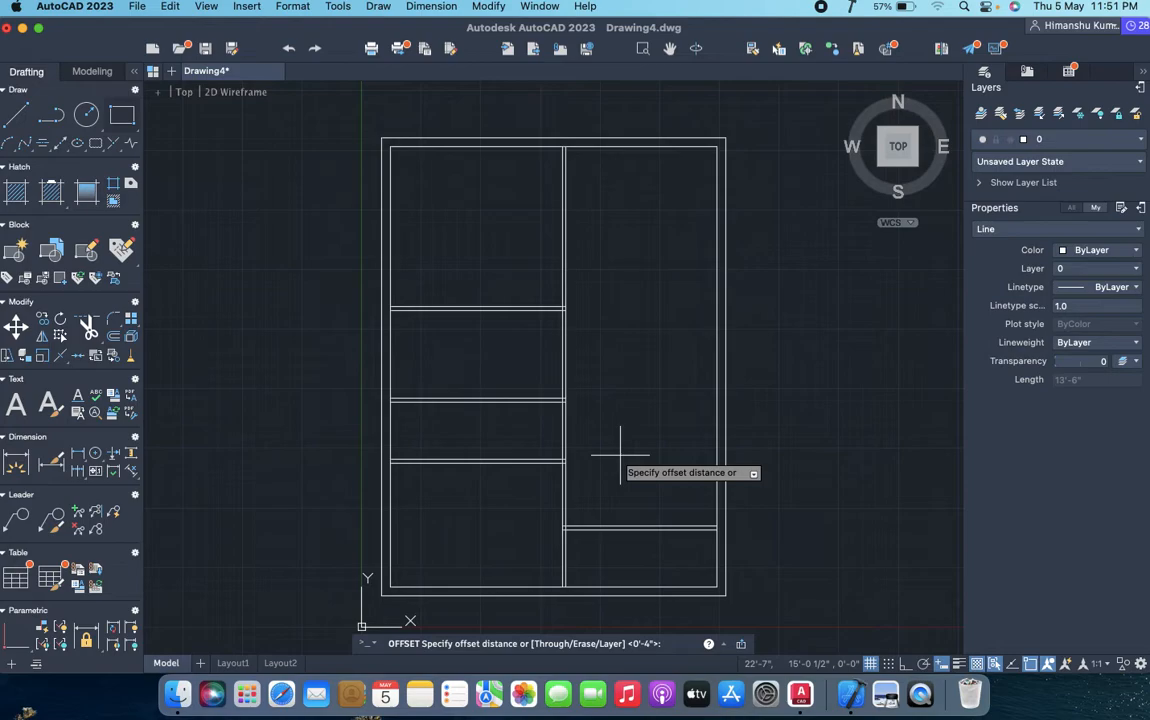
{"action": "type", "text": "23"}
{"action": "key", "text": "Return"}
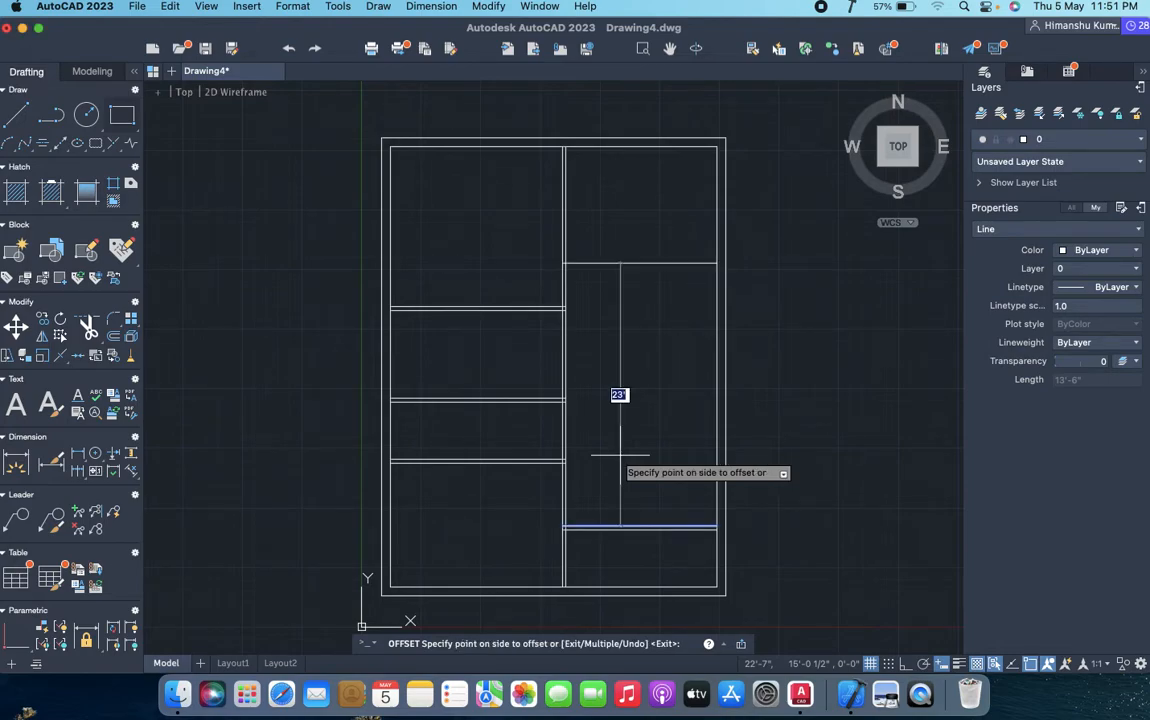
{"action": "left_click", "coordinate": [630, 345]}
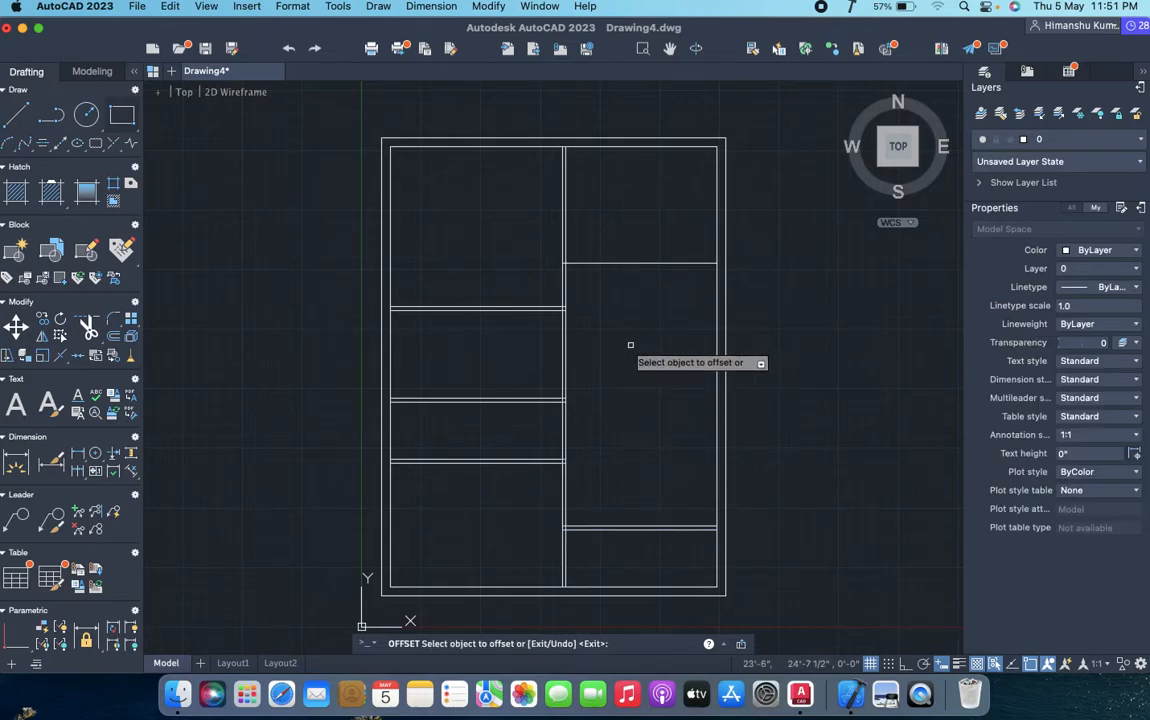
- Offset the new line in the upper right of the plan 4" upward to form a second right-hand partition
{"action": "left_click", "coordinate": [680, 262]}
{"action": "type", "text": "4"}
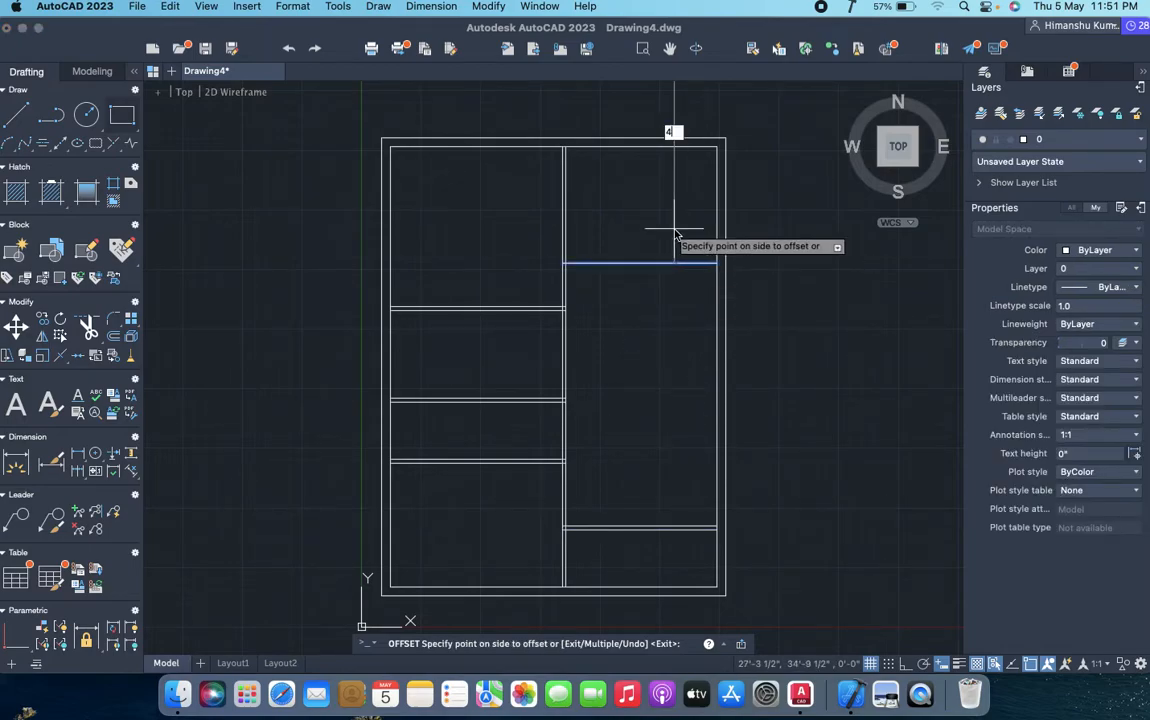
{"action": "key", "text": "Return"}
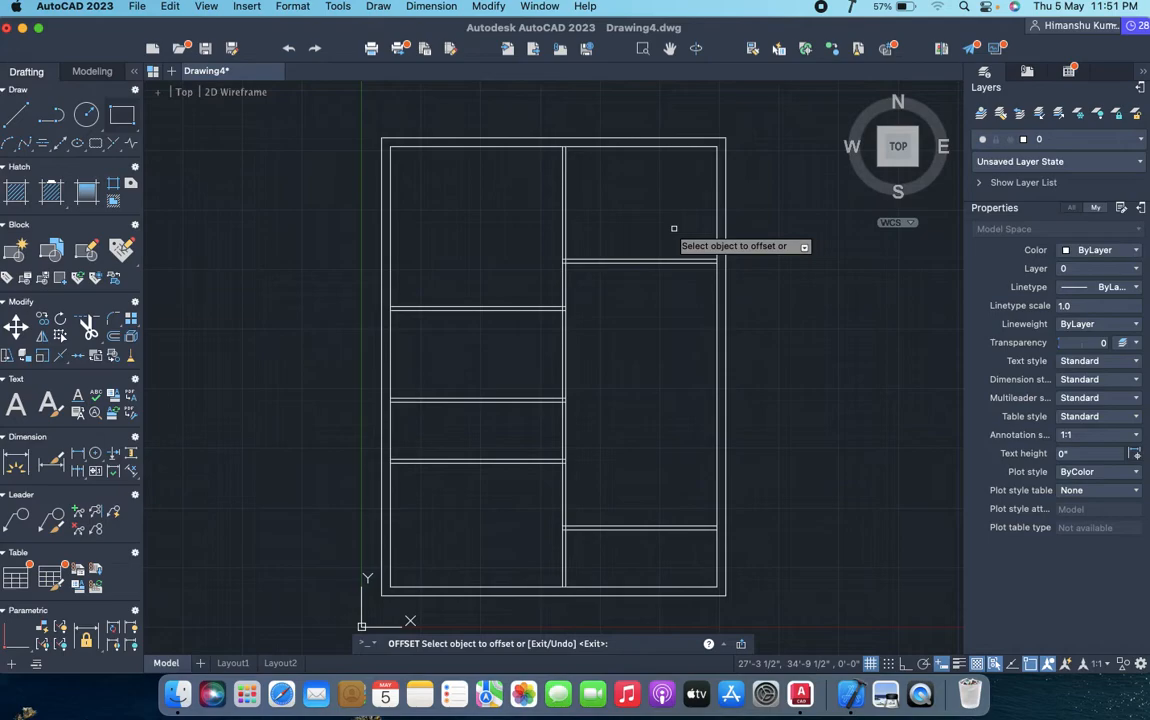
{"action": "key", "text": "Escape"}
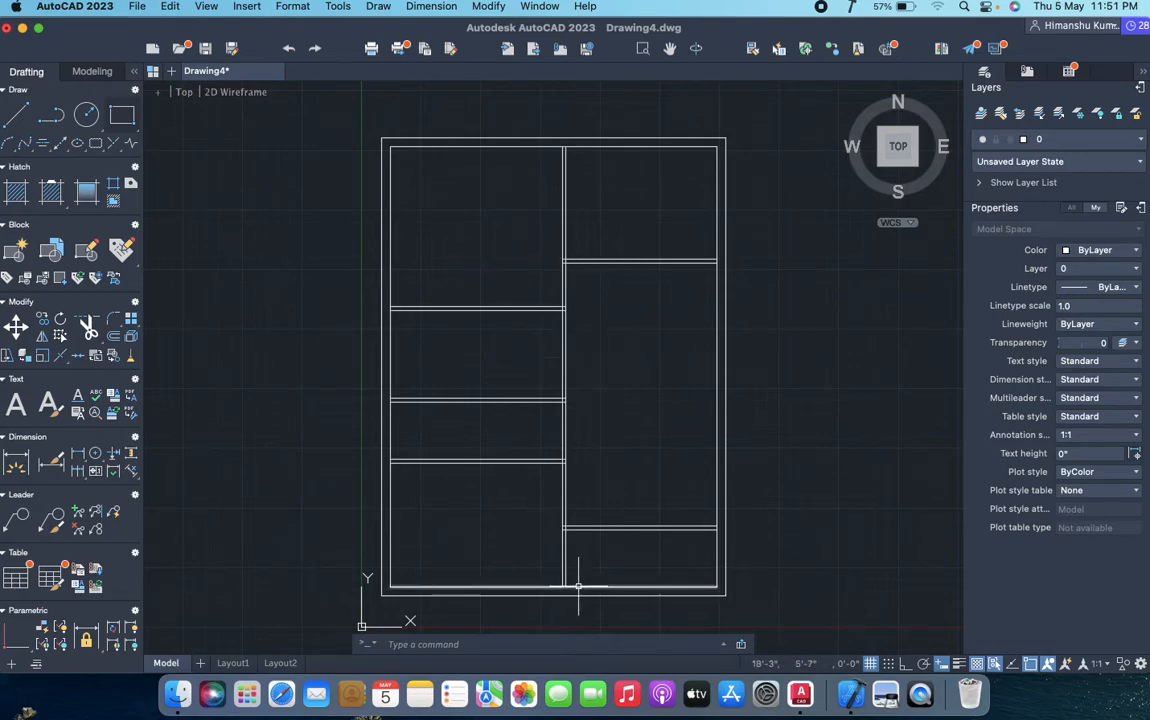
- Draw a circle of 3' radius centred where the uppermost left-hand partition's top line meets the vertical partition's left line
{"action": "middle_click_drag", "start_coordinate": [606, 406], "coordinate": [550, 345]}
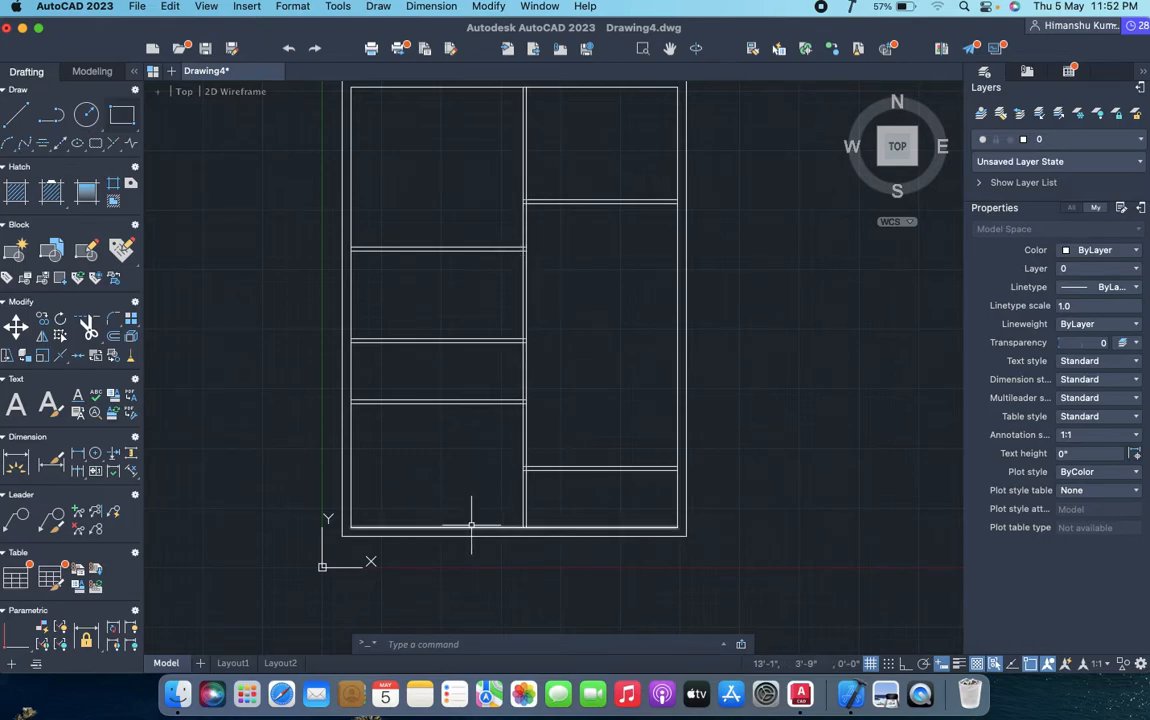
{"action": "middle_click_drag", "start_coordinate": [471, 524], "coordinate": [472, 600]}
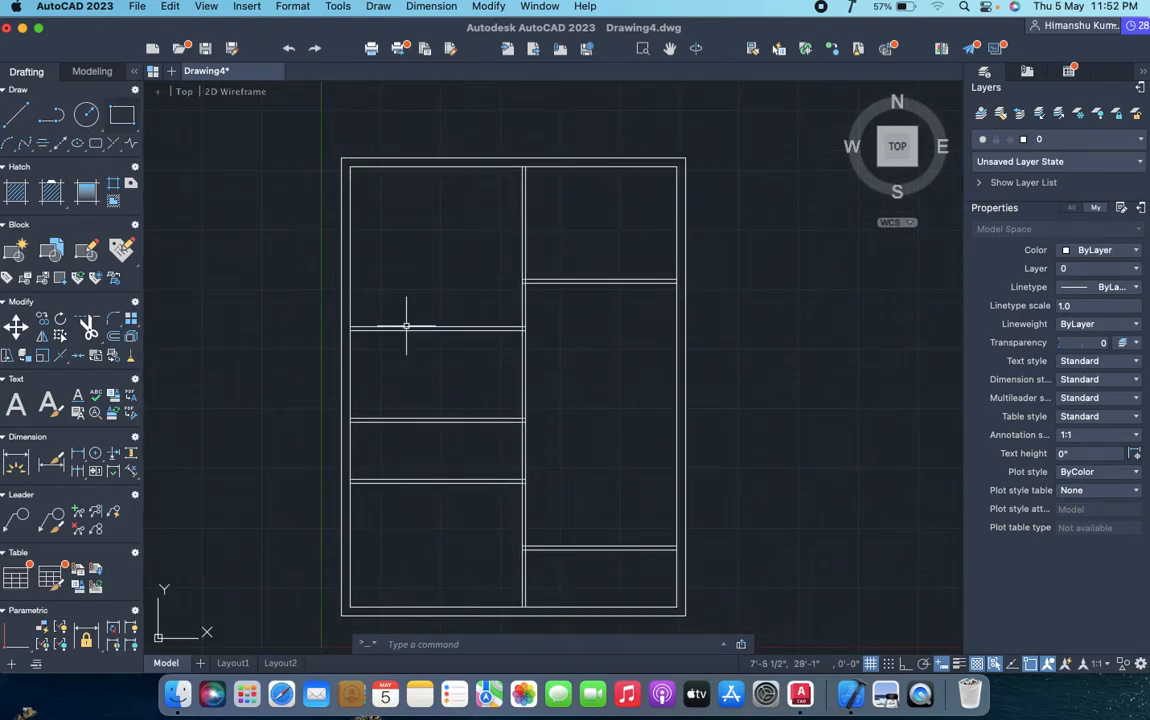
{"action": "scroll", "coordinate": [540, 346], "scroll_direction": "up", "scroll_amount": 2}
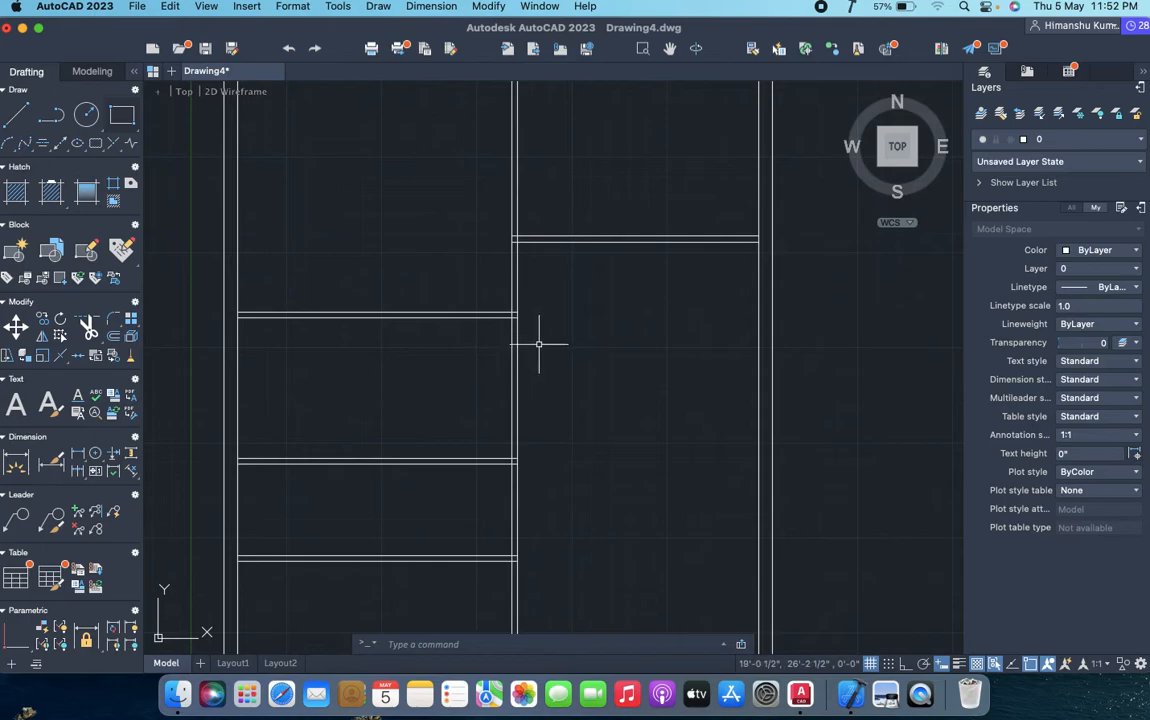
{"action": "type", "text": "c"}
{"action": "key", "text": "Return"}
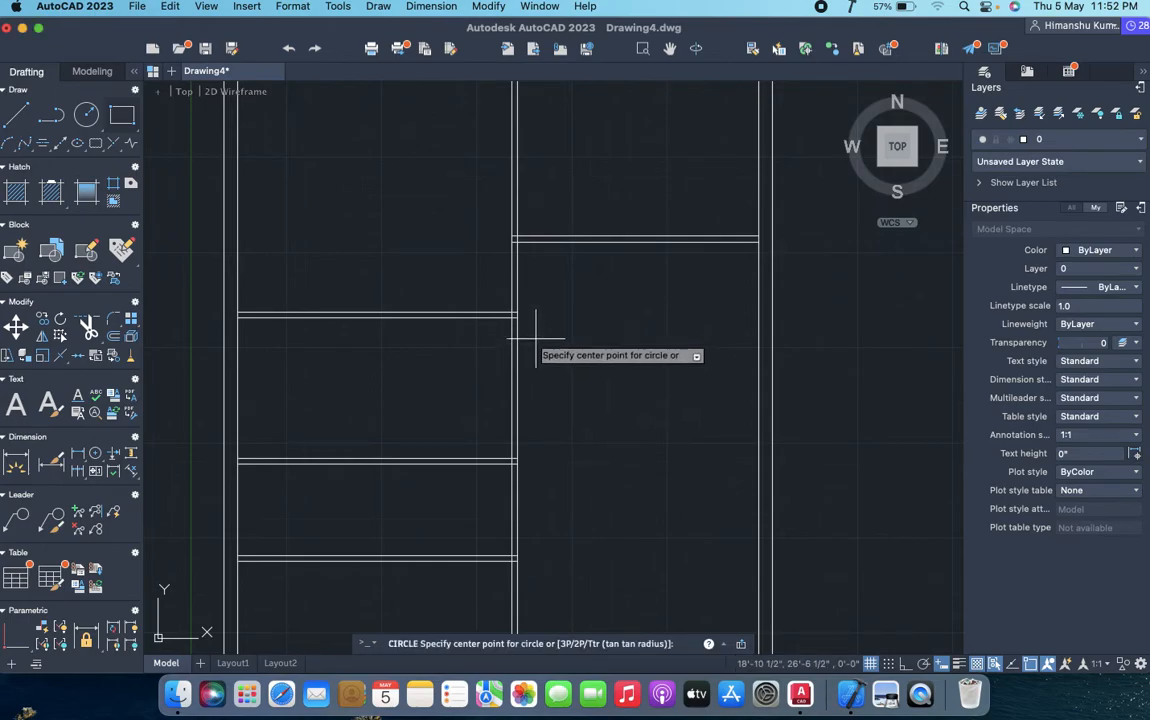
{"action": "left_click", "coordinate": [512, 314]}
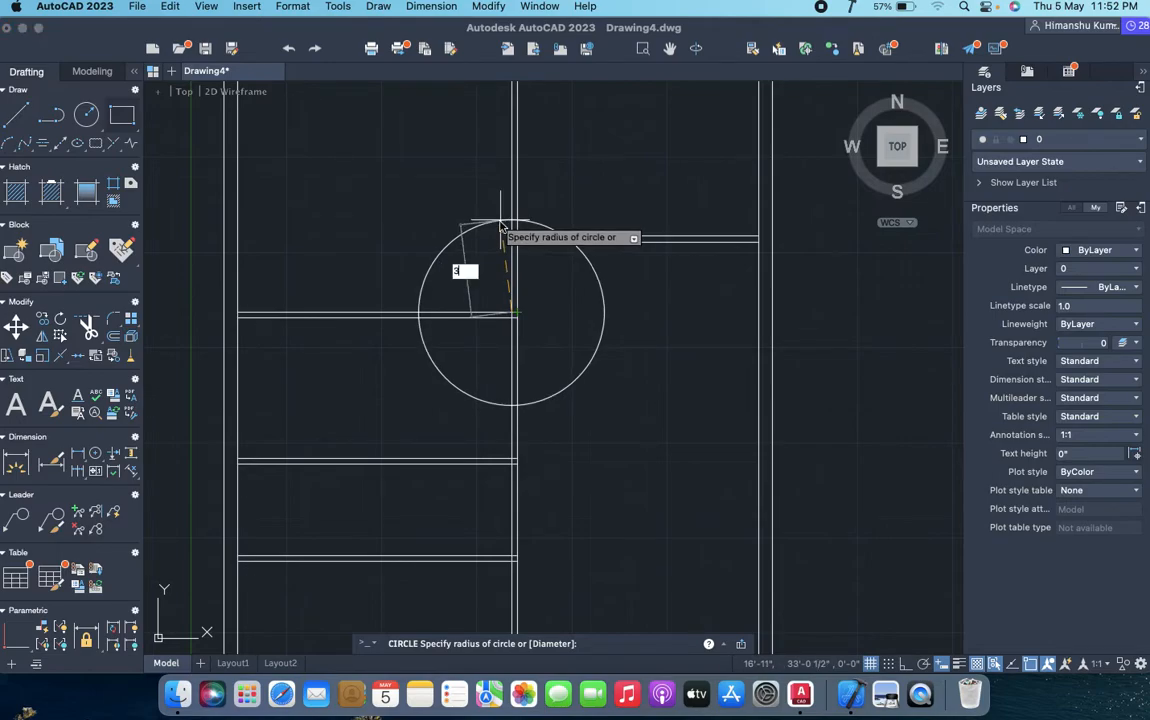
{"action": "type", "text": "3'"}
{"action": "key", "text": "Return"}
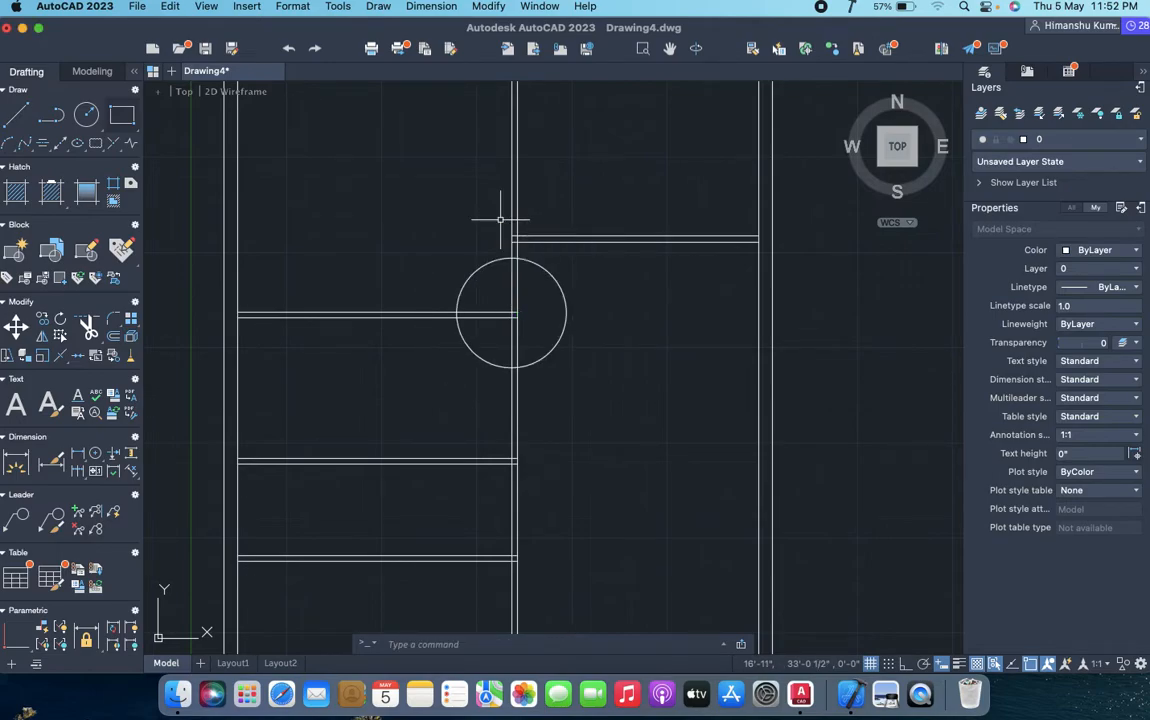
- Trim the vertical partition inside the circle above the horizontal partition to open a doorway, and trim off the circle's right half
{"action": "type", "text": "TR"}
{"action": "key", "text": "Return"}
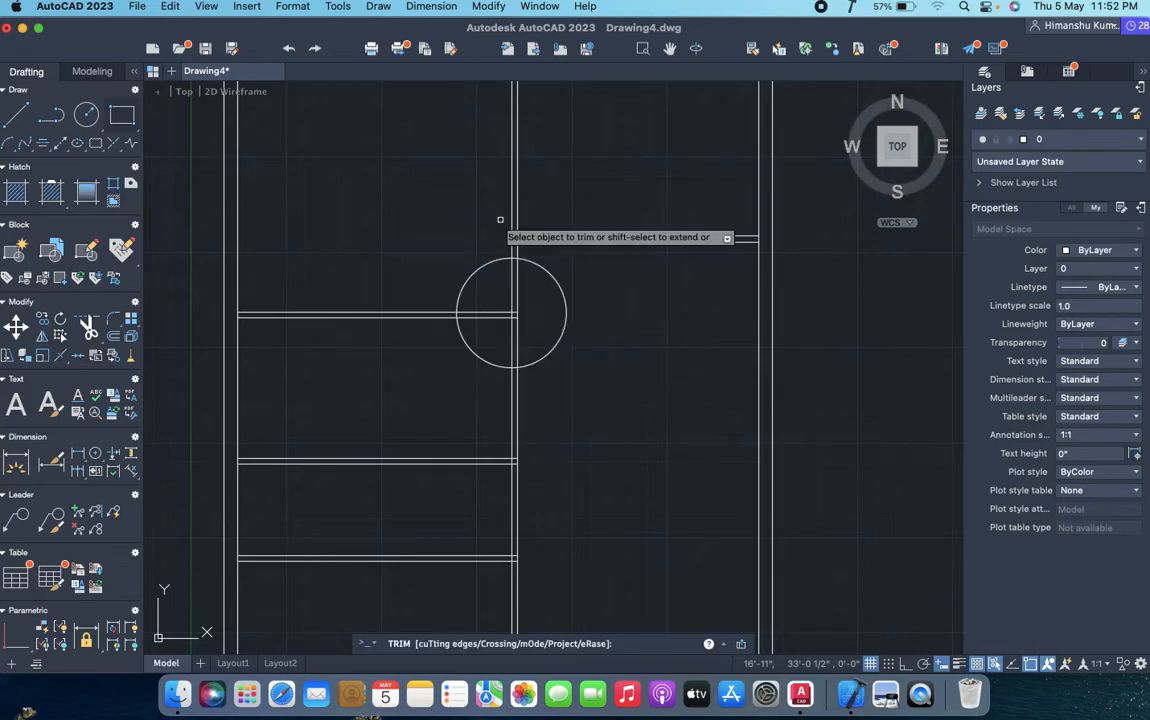
{"action": "left_click", "coordinate": [535, 279]}
{"action": "left_click", "coordinate": [501, 286]}
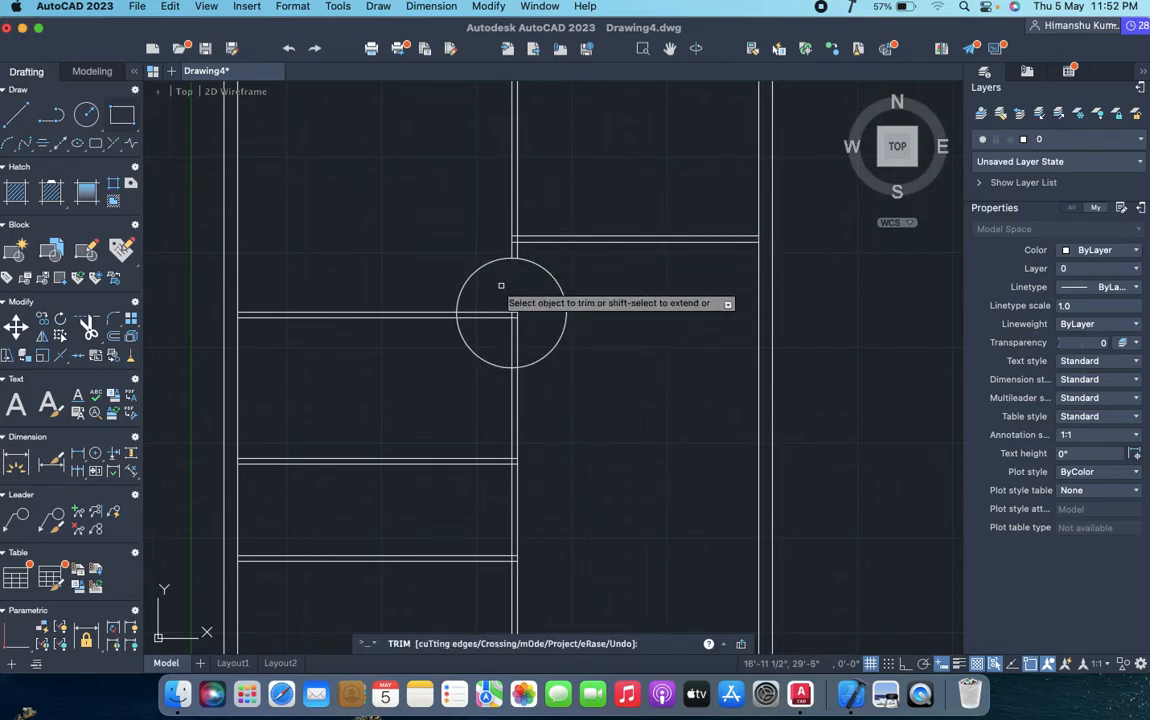
{"action": "left_click", "coordinate": [555, 267]}
{"action": "left_click", "coordinate": [557, 289]}
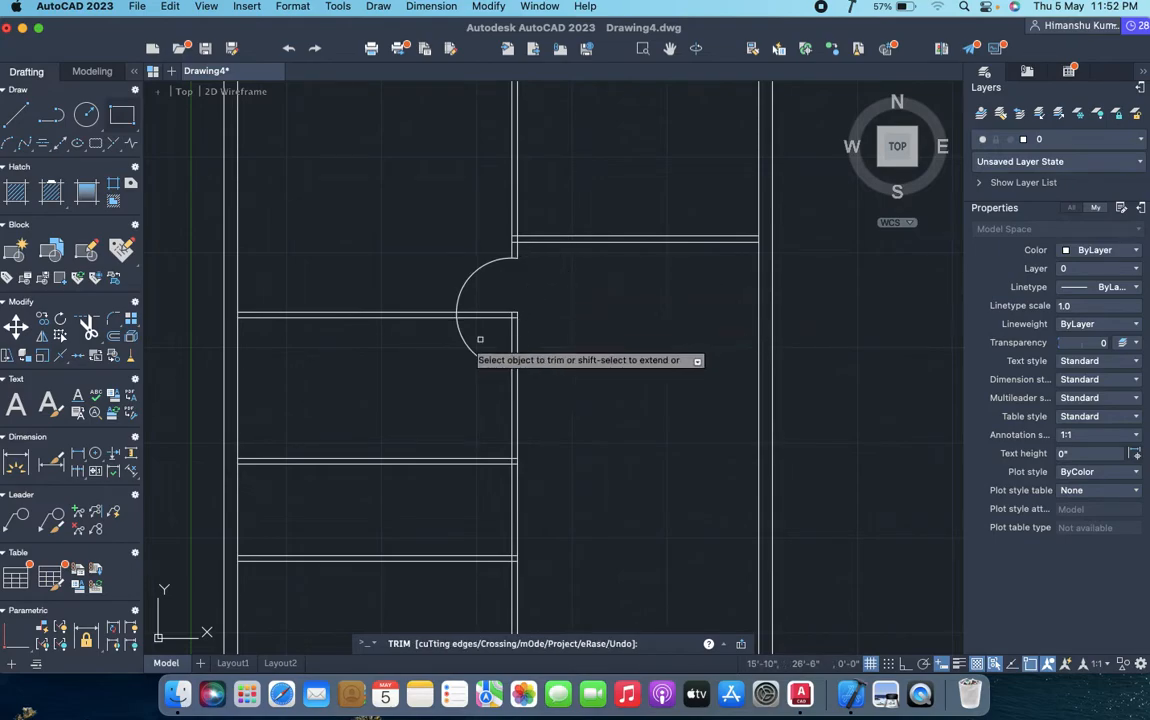
- Remove the arc portions within and below the horizontal partition, leaving a quarter-circle door swing above it
{"action": "scroll", "coordinate": [503, 329], "scroll_direction": "up", "scroll_amount": 5}
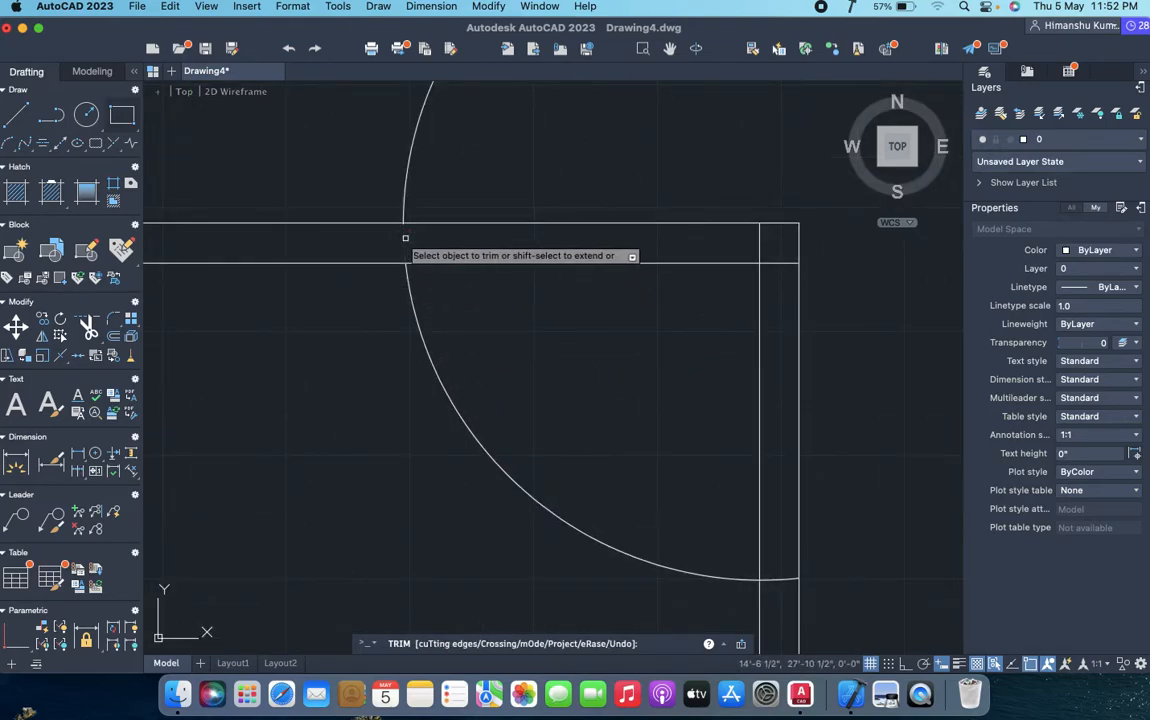
{"action": "scroll", "coordinate": [410, 250], "scroll_direction": "down", "scroll_amount": 5}
{"action": "key", "text": "Escape"}
{"action": "left_click", "coordinate": [436, 286]}
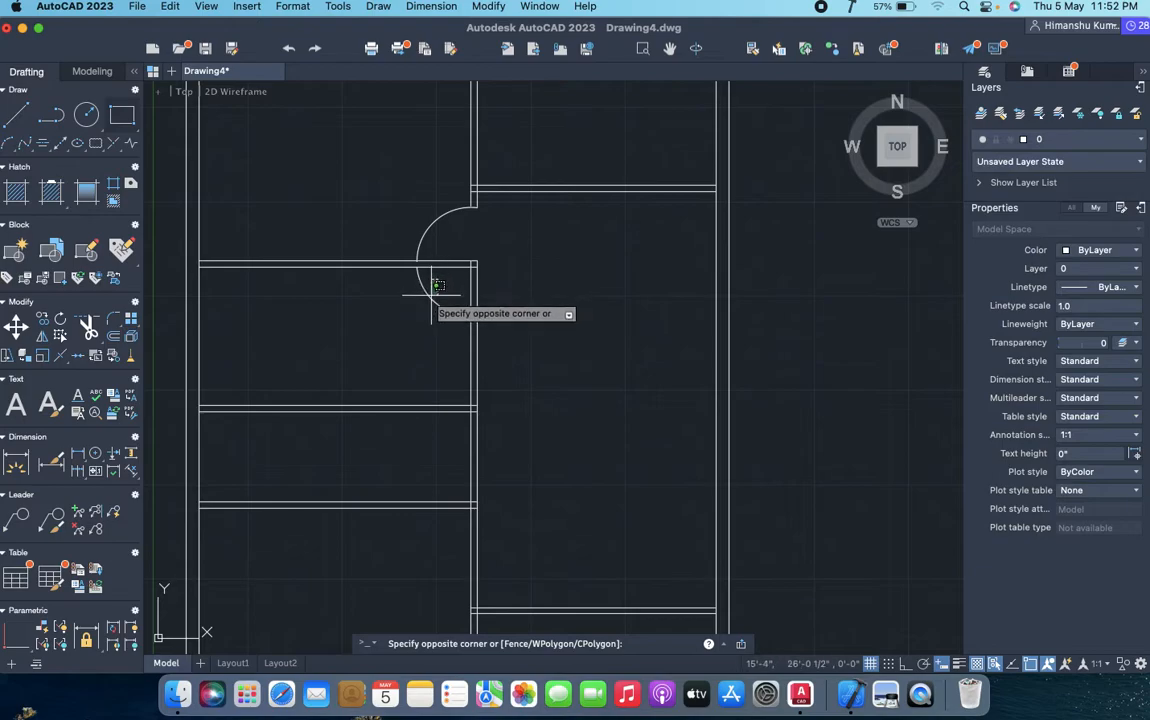
{"action": "left_click", "coordinate": [427, 300]}
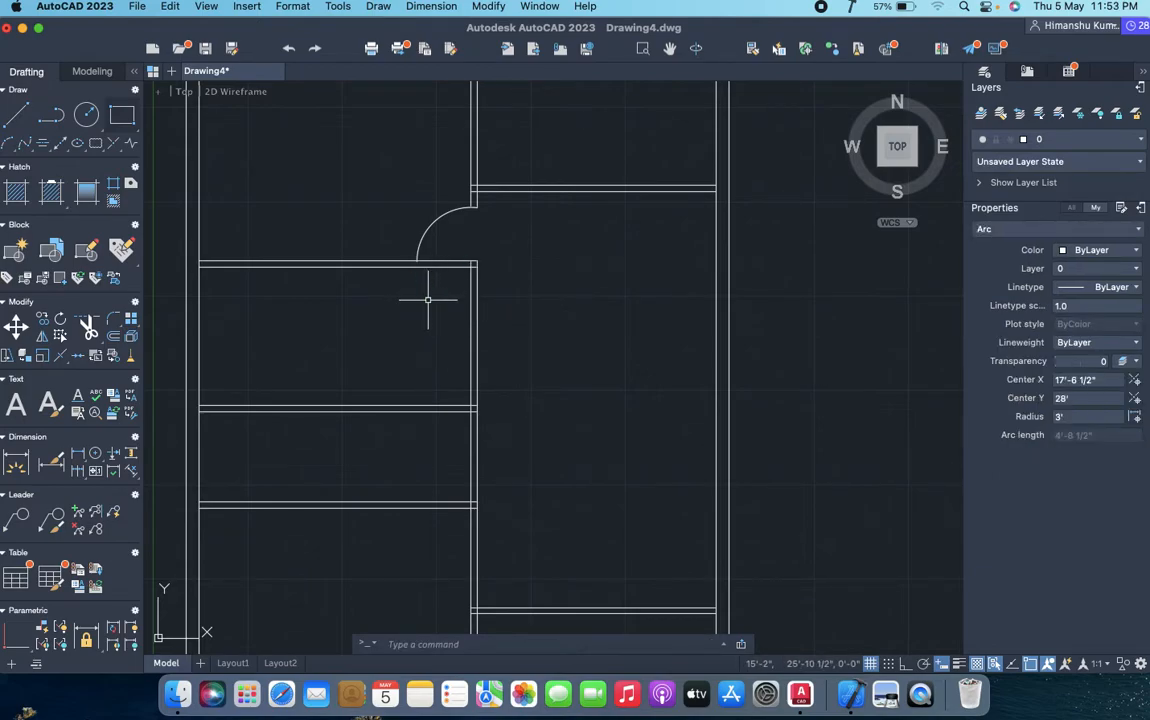
- Draw a circle of 3' radius centred where the uppermost left-hand partition's bottom line meets the vertical partition's left line
{"action": "key", "text": "Escape"}
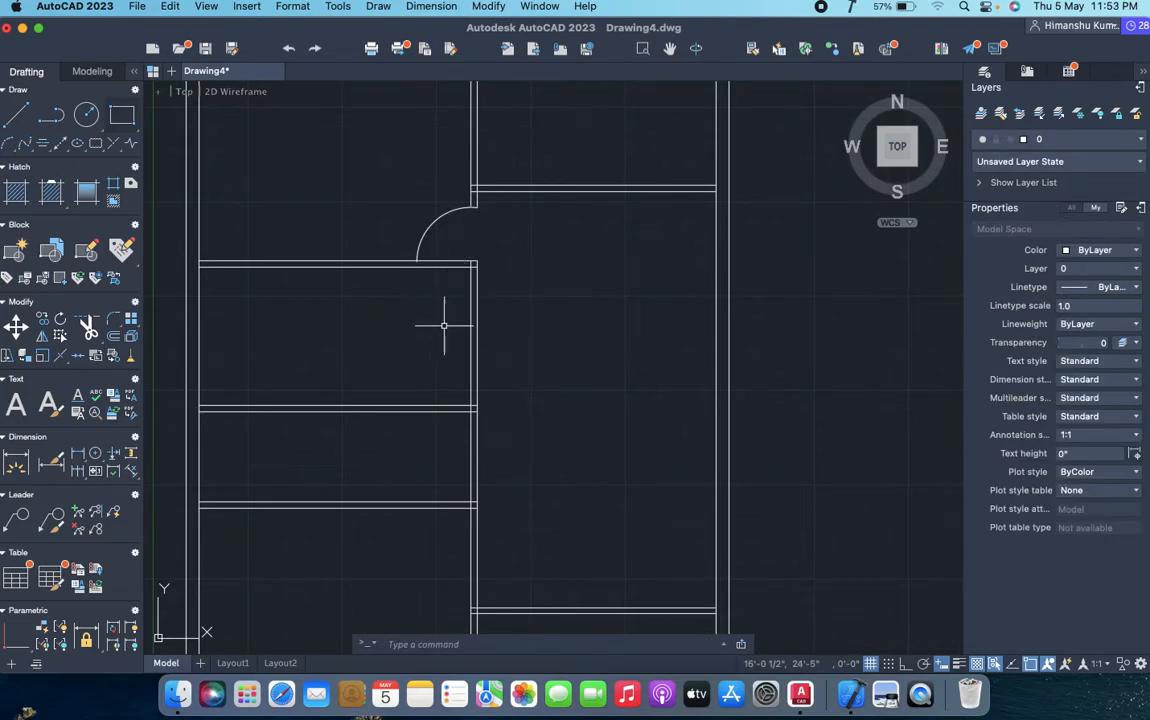
{"action": "type", "text": "c"}
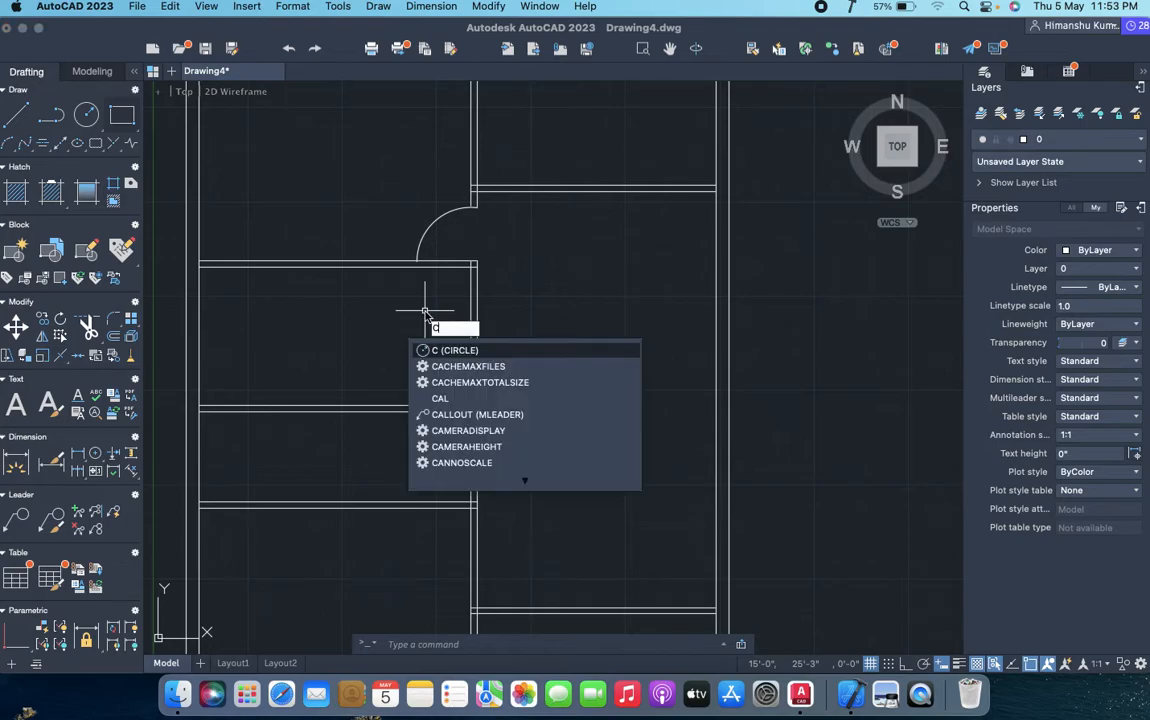
{"action": "key", "text": "Return"}
{"action": "left_click", "coordinate": [471, 266]}
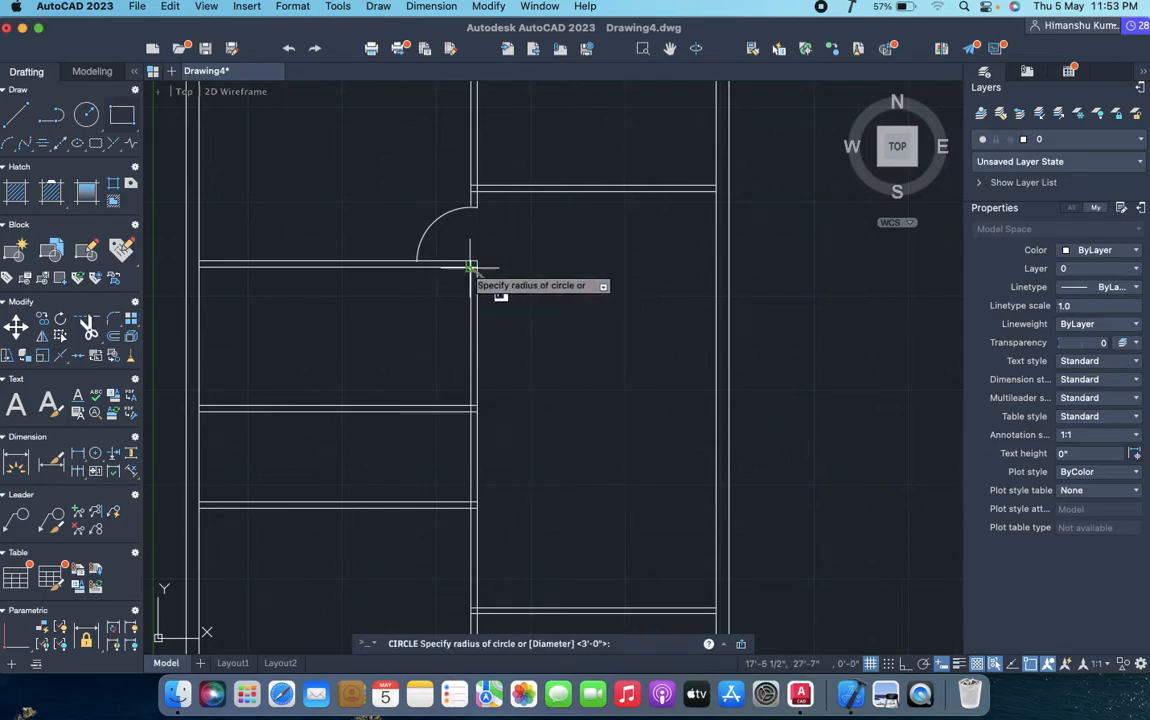
{"action": "type", "text": "3"}
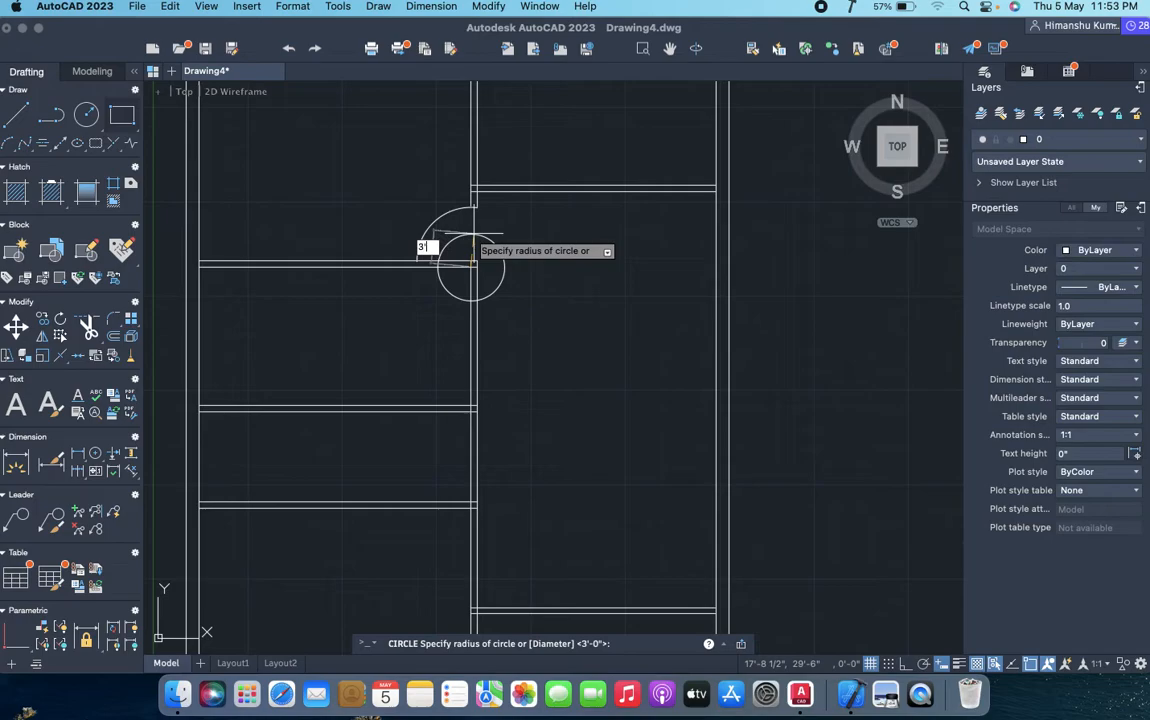
{"action": "key", "text": "Return"}
- Trim the vertical partition inside the circle below the horizontal partition to open a doorway, and trim the circle to a quarter-circle door swing
{"action": "type", "text": "TR"}
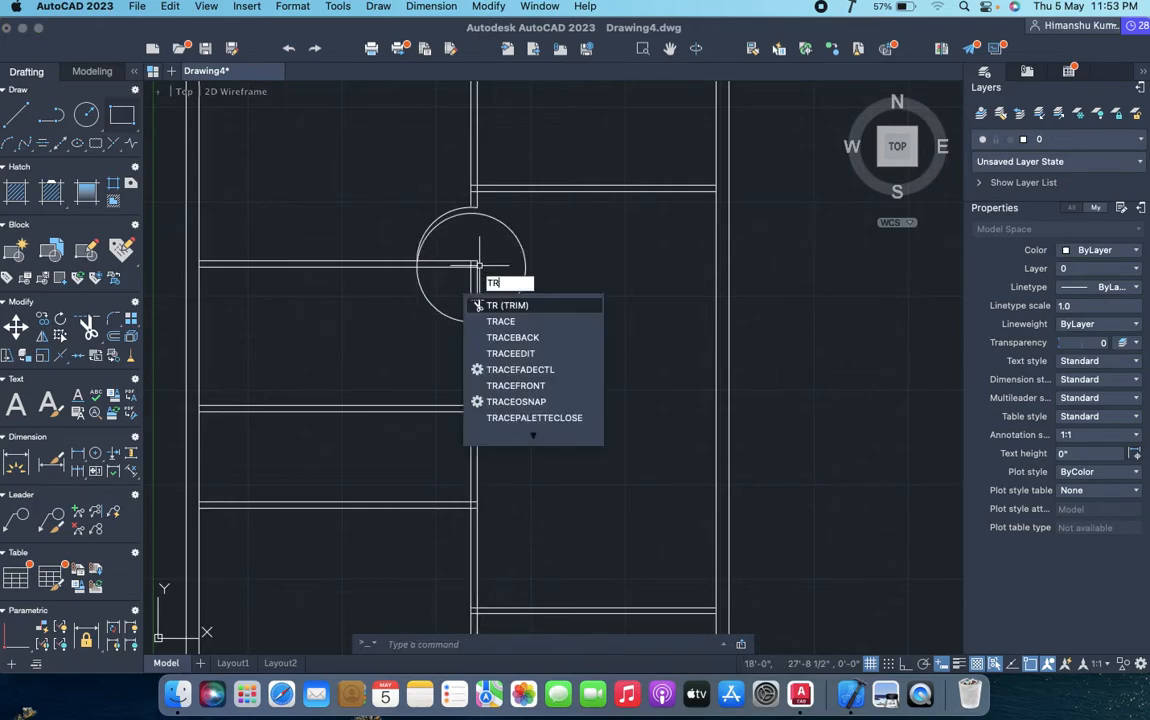
{"action": "key", "text": "Return"}
{"action": "left_click", "coordinate": [471, 295]}
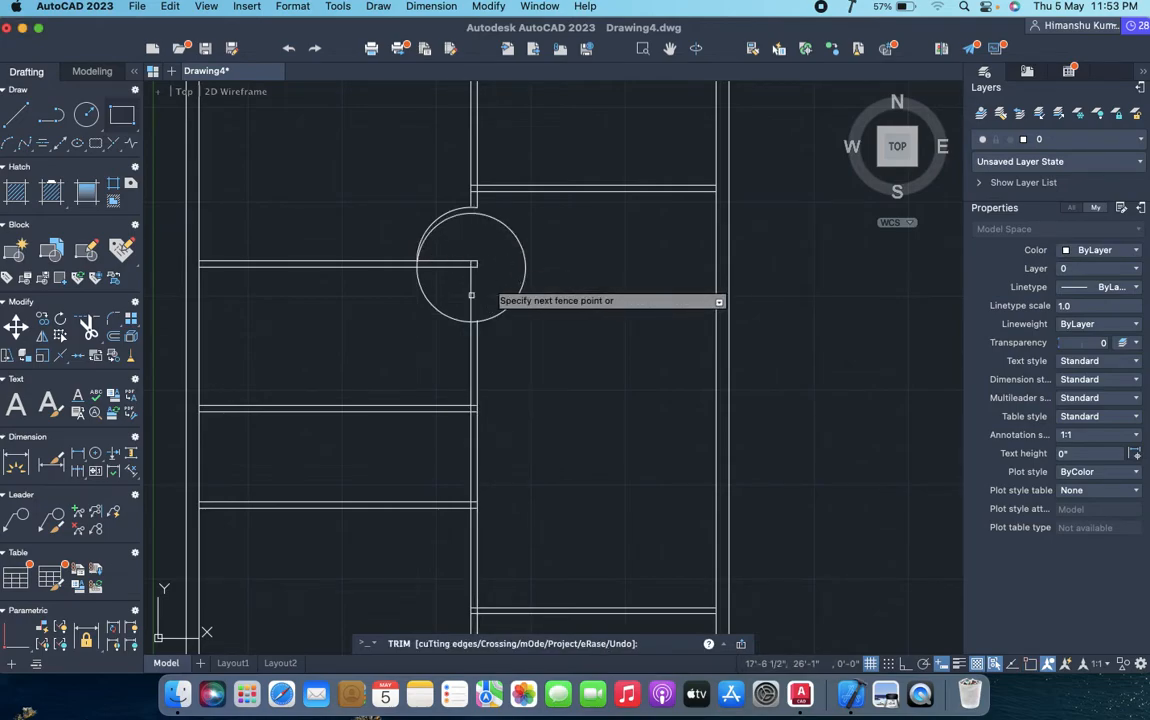
{"action": "left_click", "coordinate": [489, 319]}
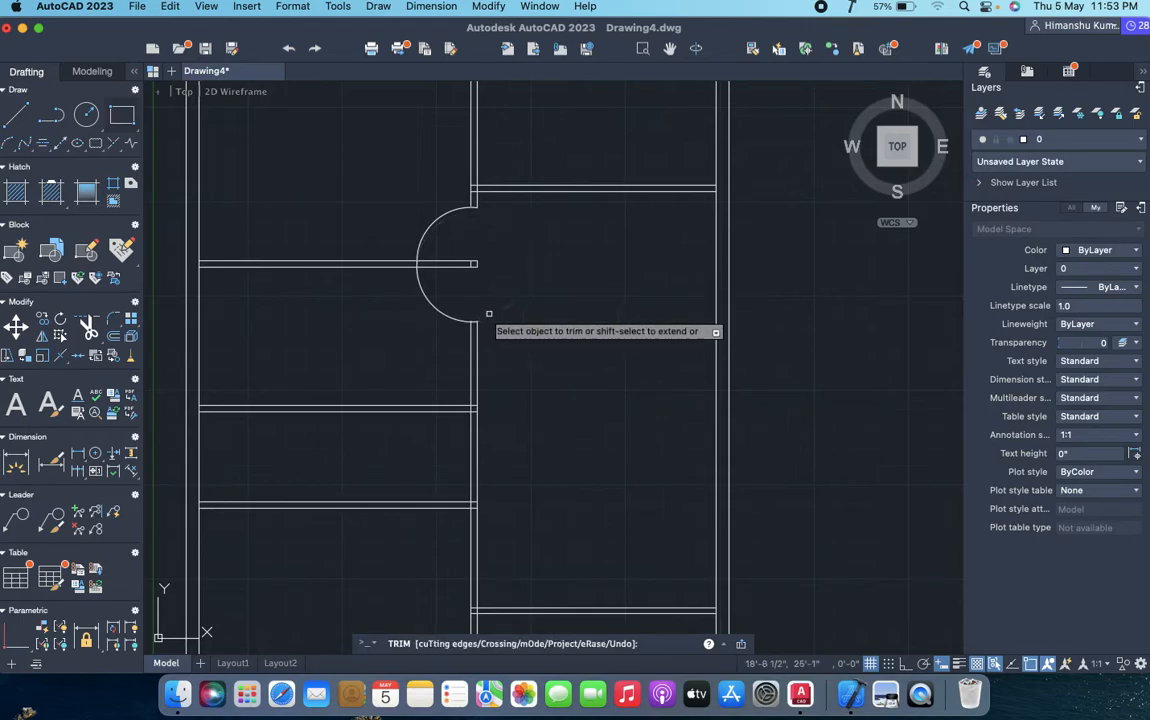
{"action": "scroll", "coordinate": [413, 255], "scroll_direction": "up", "scroll_amount": 5}
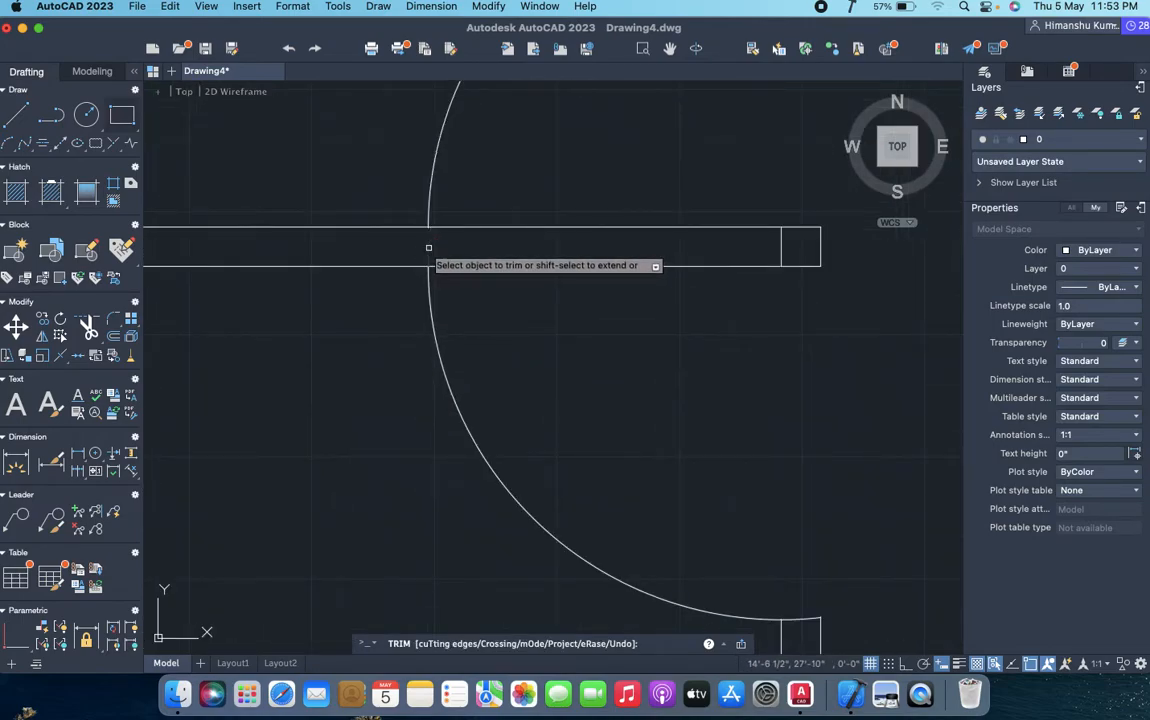
{"action": "scroll", "coordinate": [655, 473], "scroll_direction": "down", "scroll_amount": 5}
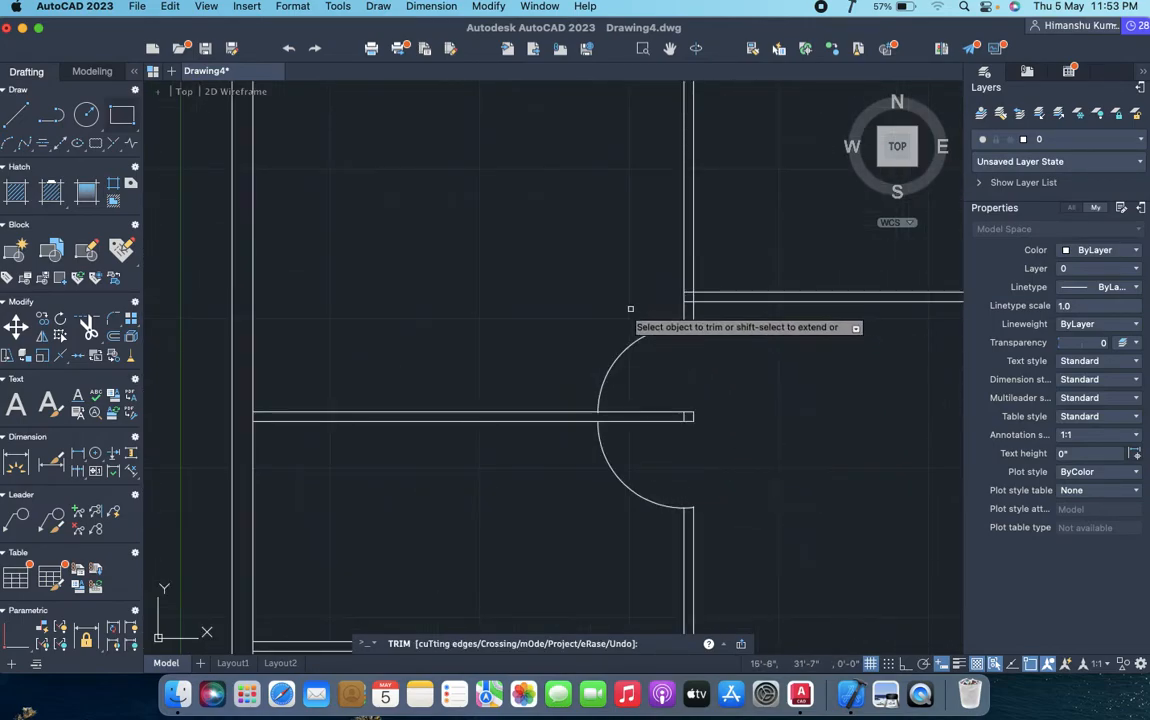
{"action": "scroll", "coordinate": [610, 328], "scroll_direction": "down", "scroll_amount": 3}
{"action": "scroll", "coordinate": [634, 447], "scroll_direction": "down", "scroll_amount": 3}
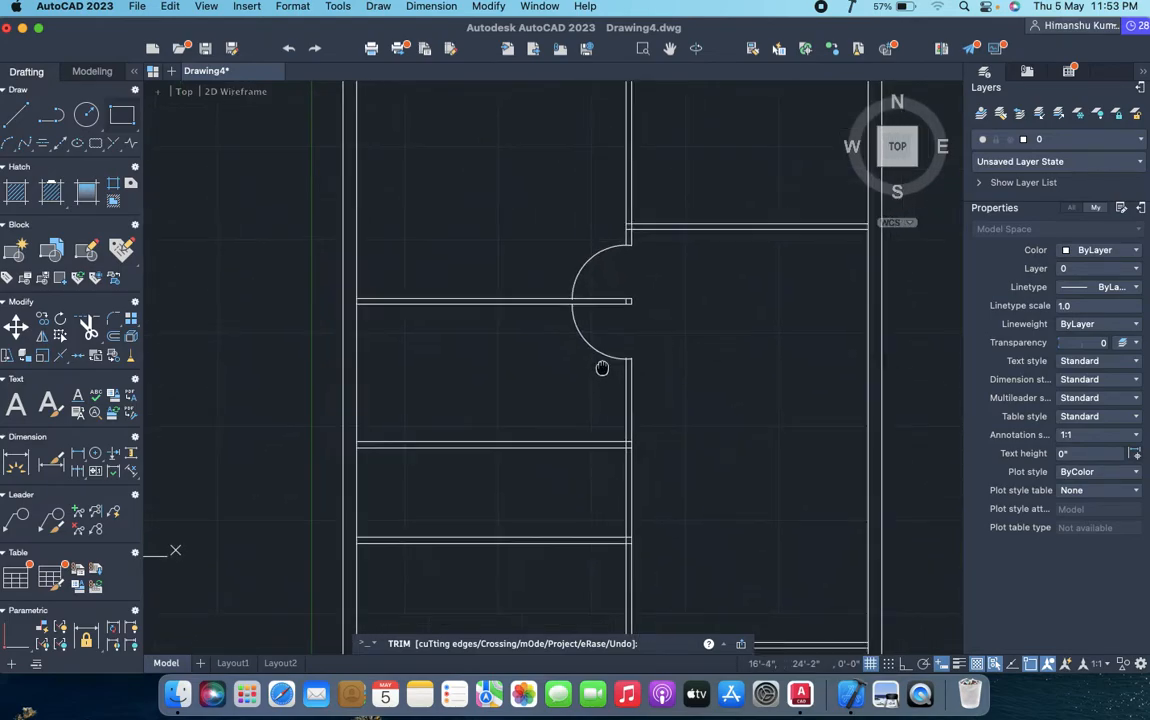
{"action": "key", "text": "Escape"}
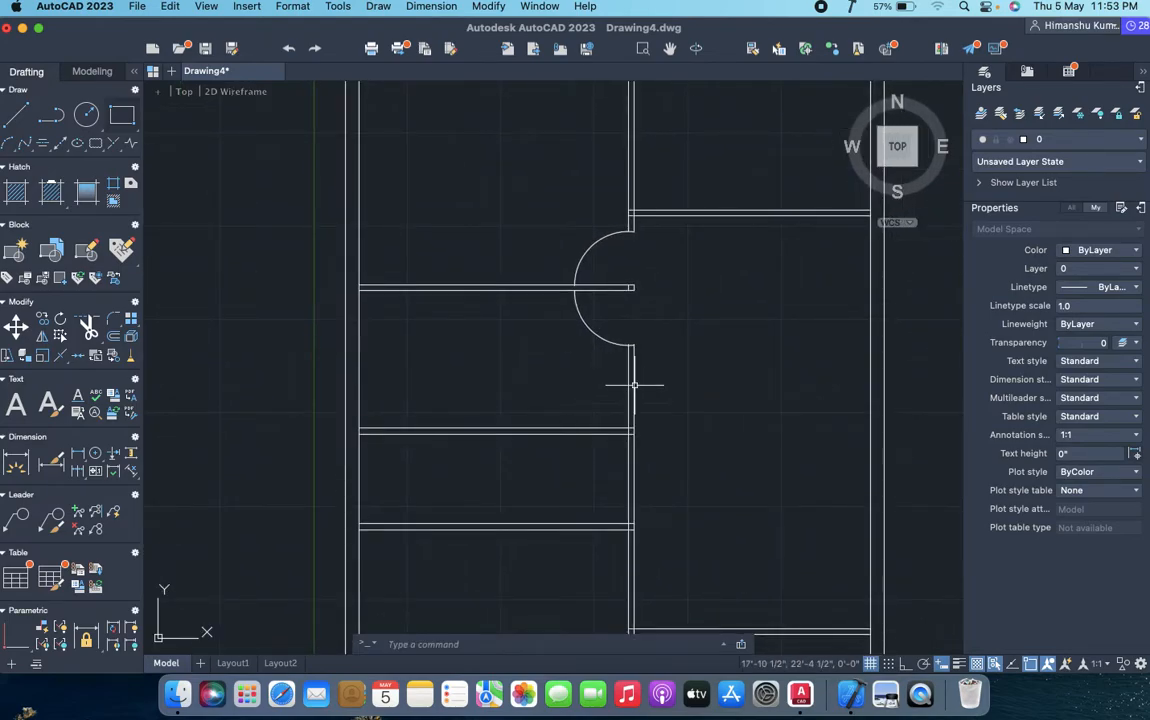
- Offset the left outer wall's inner line 7' to the right, and offset the new line 4" further right to form a vertical partition
{"action": "type", "text": "o"}
{"action": "key", "text": "Return"}
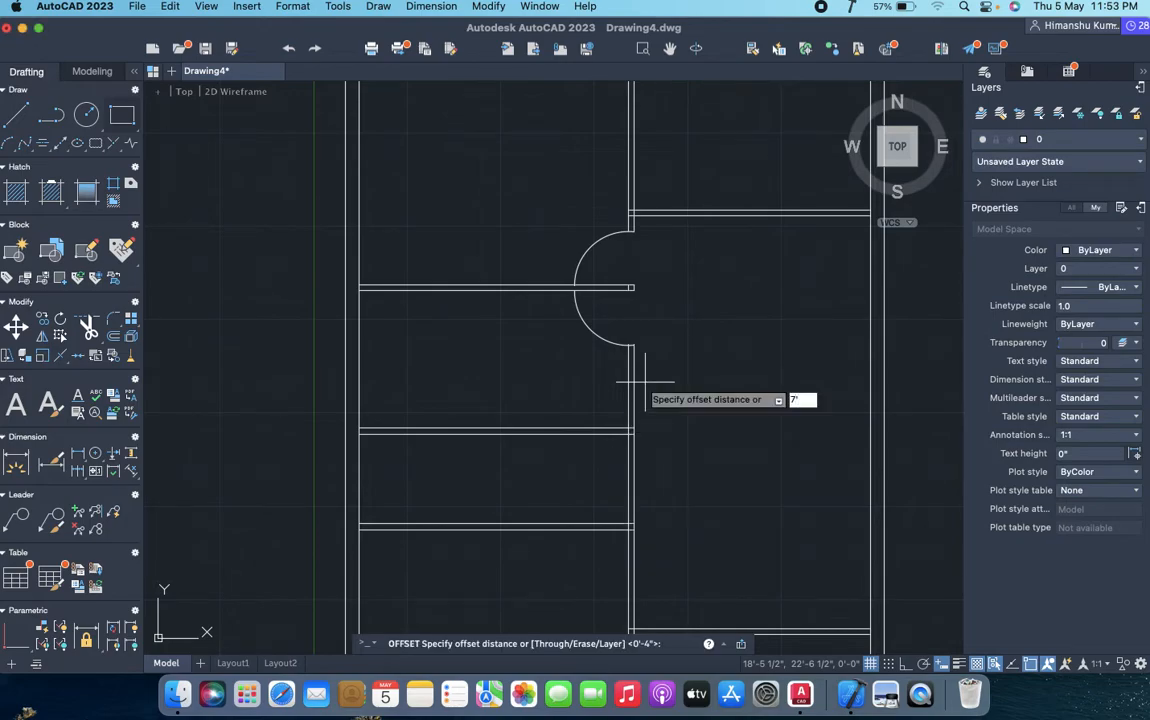
{"action": "key", "text": "Return"}
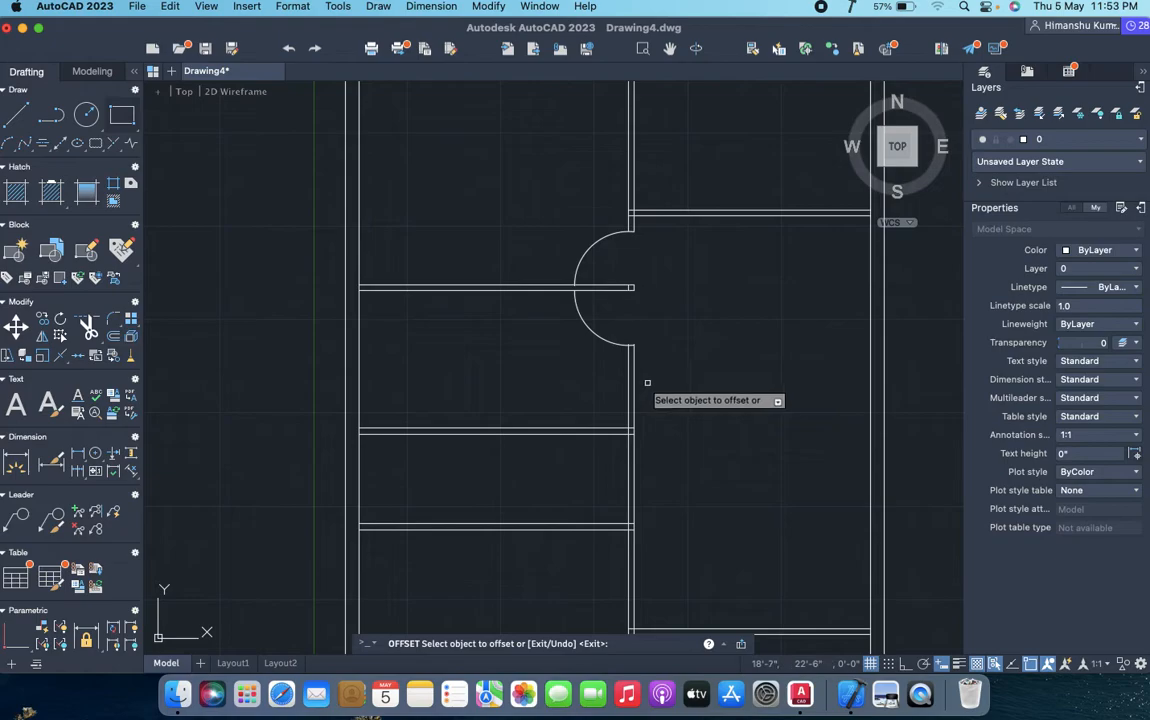
{"action": "left_click", "coordinate": [360, 377]}
{"action": "left_click", "coordinate": [418, 392]}
{"action": "left_click", "coordinate": [482, 376]}
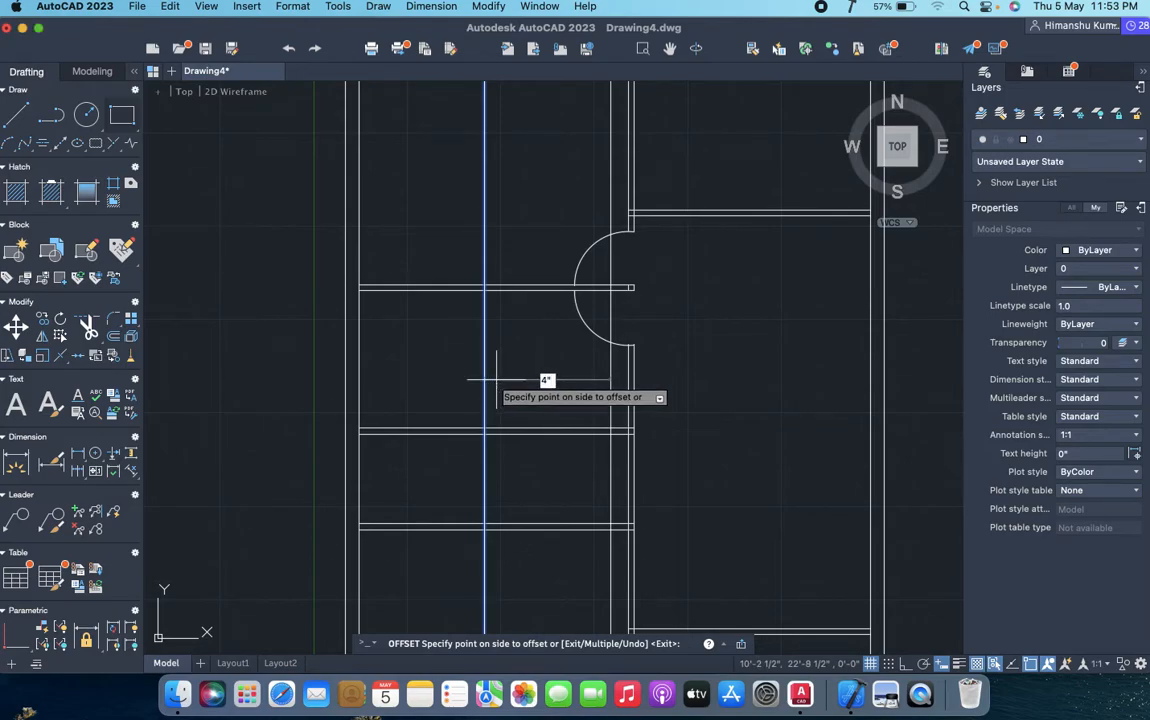
{"action": "left_click", "coordinate": [494, 378]}
{"action": "key", "text": "Escape"}
- Trim and delete the new vertical partition's lines above the uppermost left-hand partition and below the second one, keeping only the piece between them
{"action": "type", "text": "TR"}
{"action": "key", "text": "Return"}
{"action": "left_click", "coordinate": [518, 233]}
{"action": "left_click", "coordinate": [425, 222]}
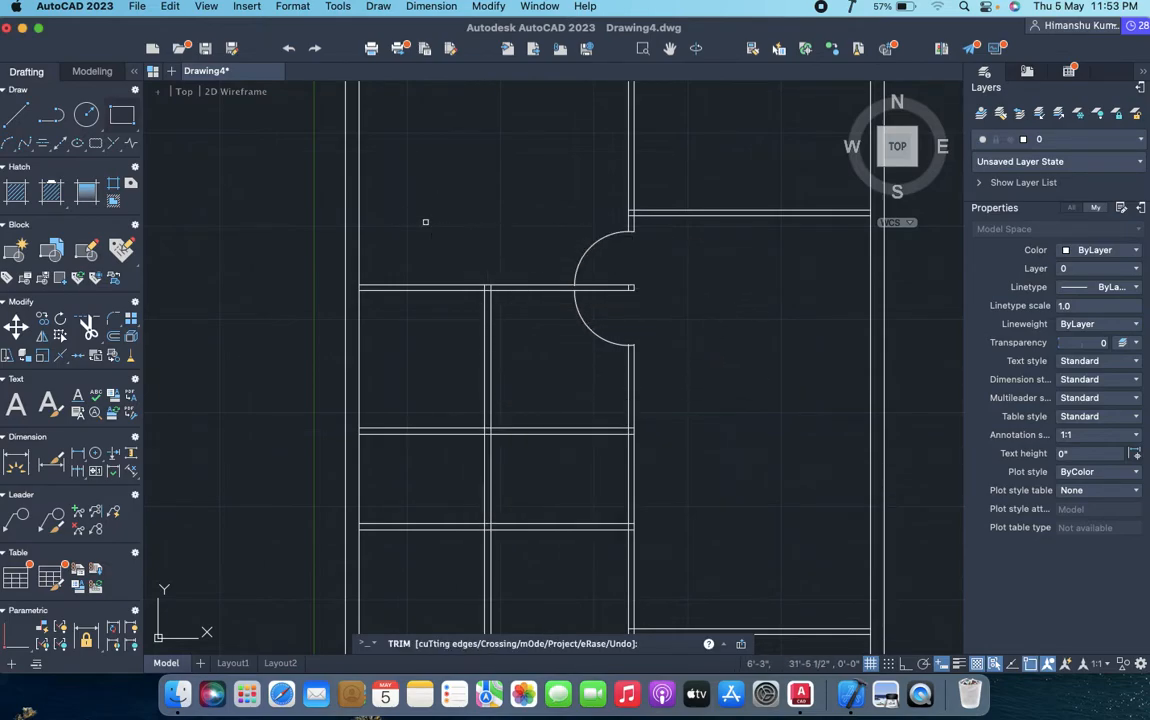
{"action": "left_click", "coordinate": [530, 465]}
{"action": "left_click", "coordinate": [462, 458]}
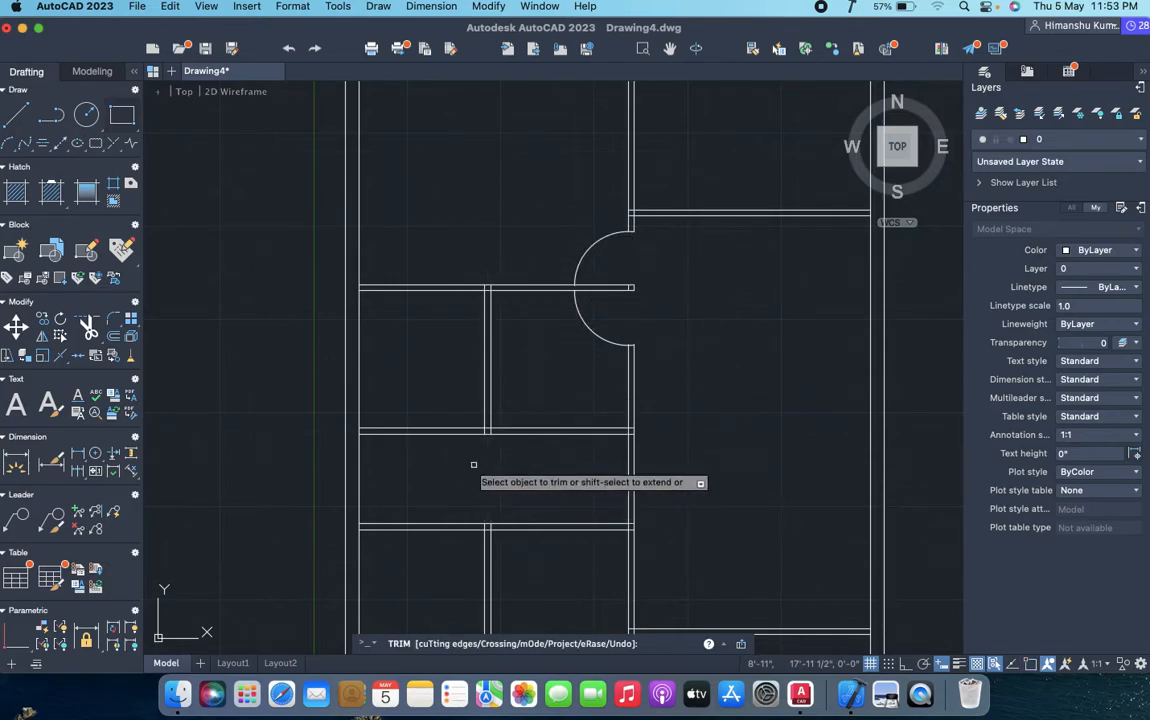
{"action": "key", "text": "Escape"}
{"action": "left_click", "coordinate": [522, 568]}
{"action": "left_click", "coordinate": [447, 578]}
{"action": "key", "text": "Delete"}
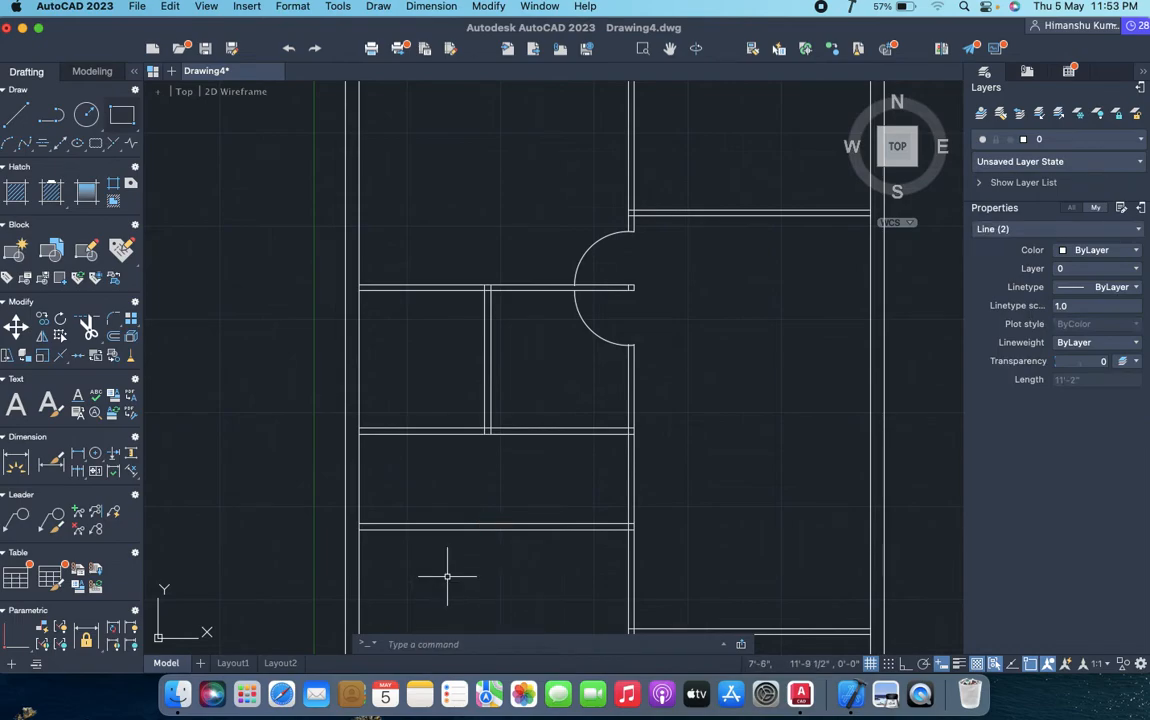
- Draw a circle of 2'6" radius centred where the upper right-hand partition's top line meets the main vertical partition's right line
{"action": "scroll", "coordinate": [475, 531], "scroll_direction": "down", "scroll_amount": 3}
{"action": "scroll", "coordinate": [497, 459], "scroll_direction": "up", "scroll_amount": 3}
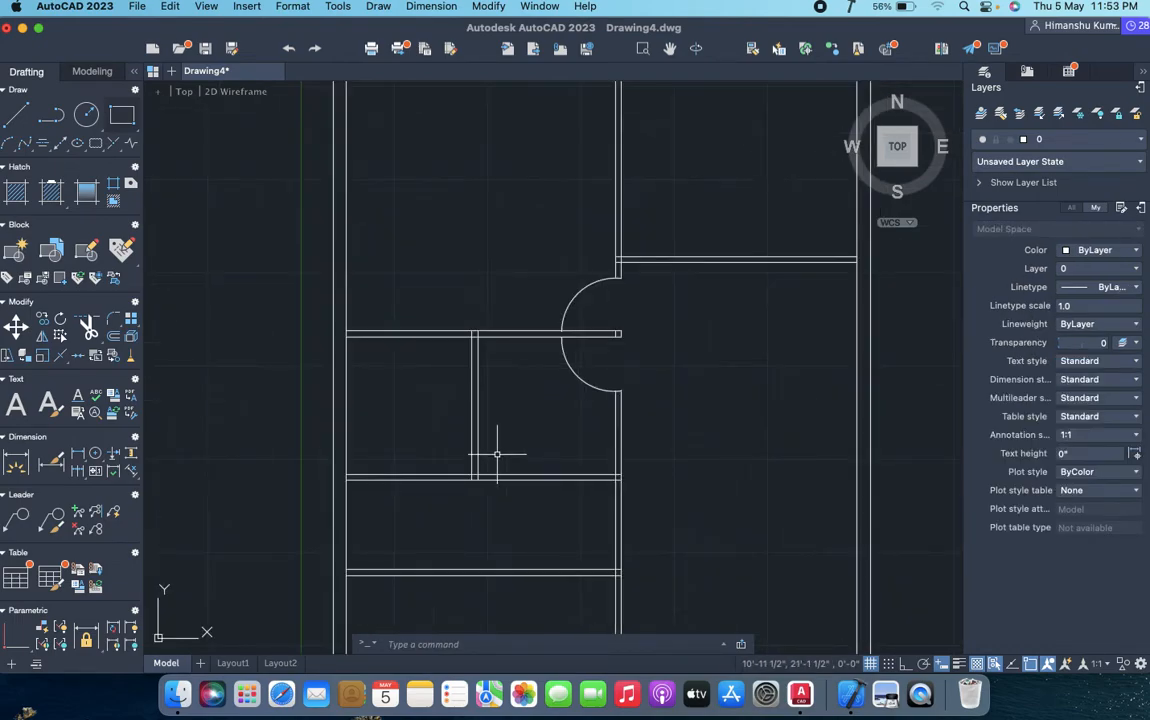
{"action": "scroll", "coordinate": [497, 454], "scroll_direction": "down", "scroll_amount": 2}
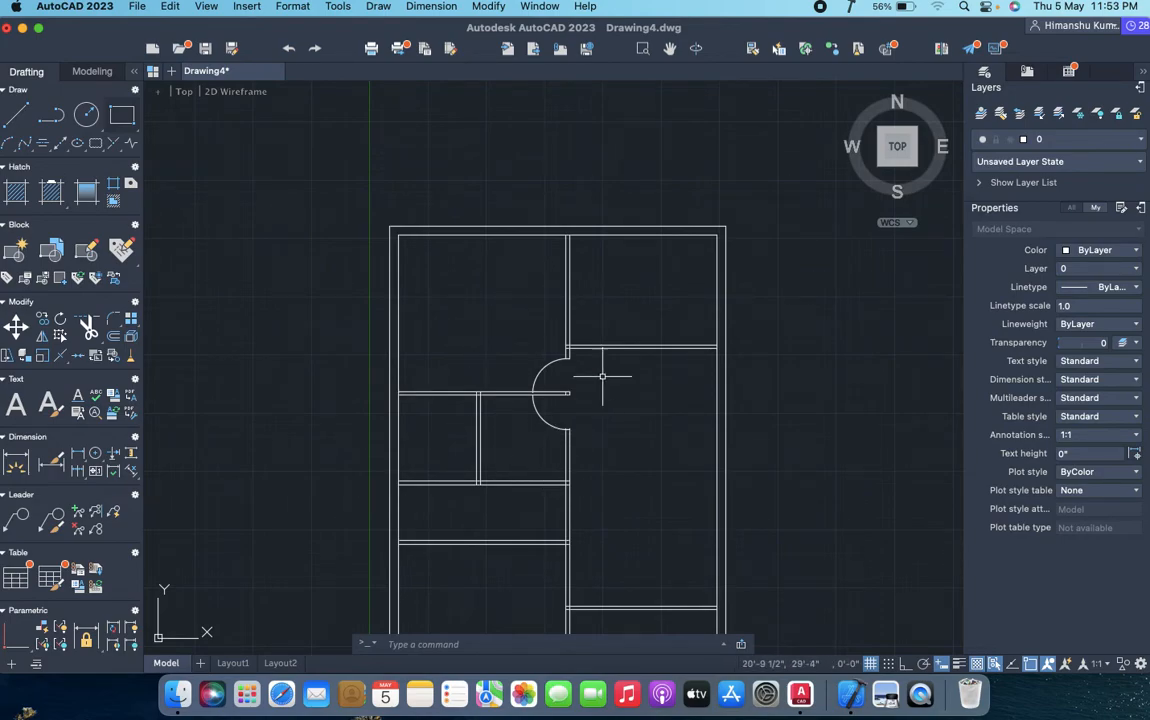
{"action": "scroll", "coordinate": [668, 295], "scroll_direction": "up", "scroll_amount": 2}
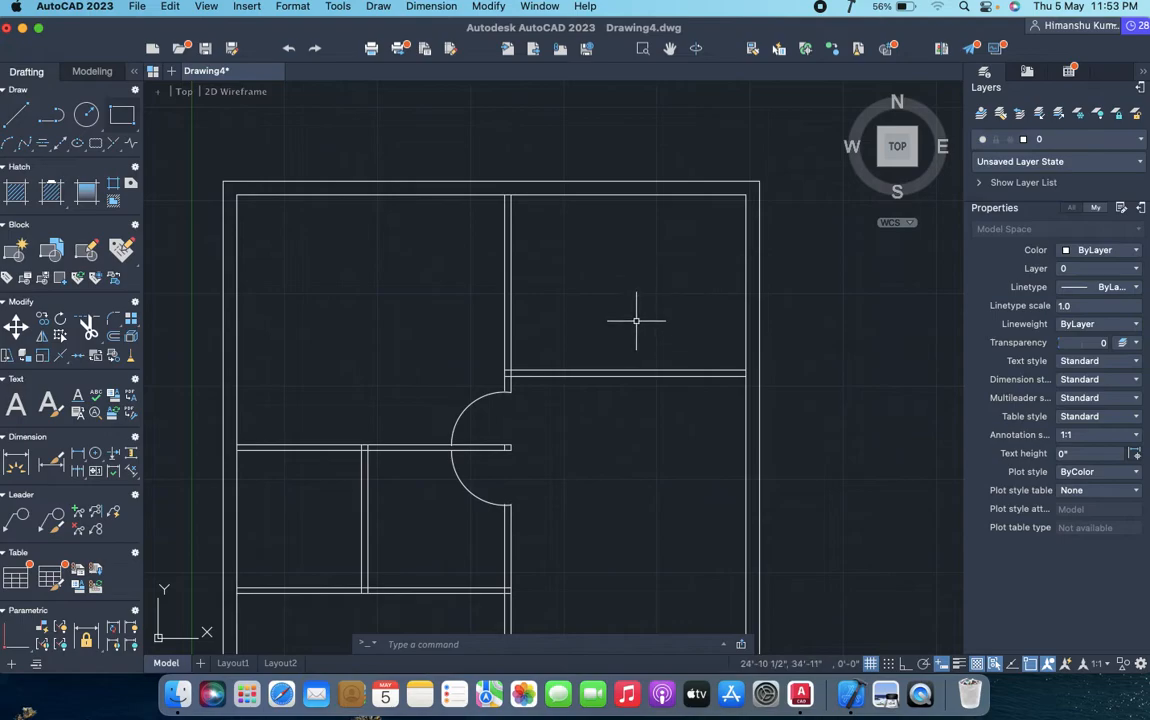
{"action": "type", "text": "c"}
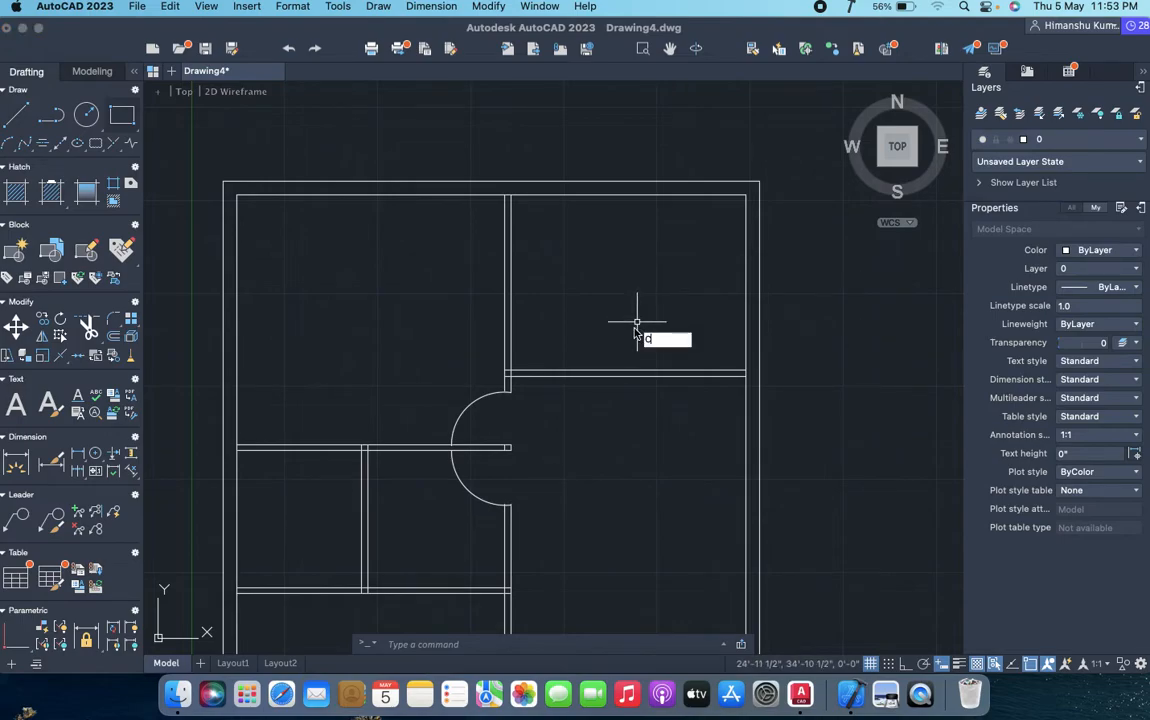
{"action": "key", "text": "Return"}
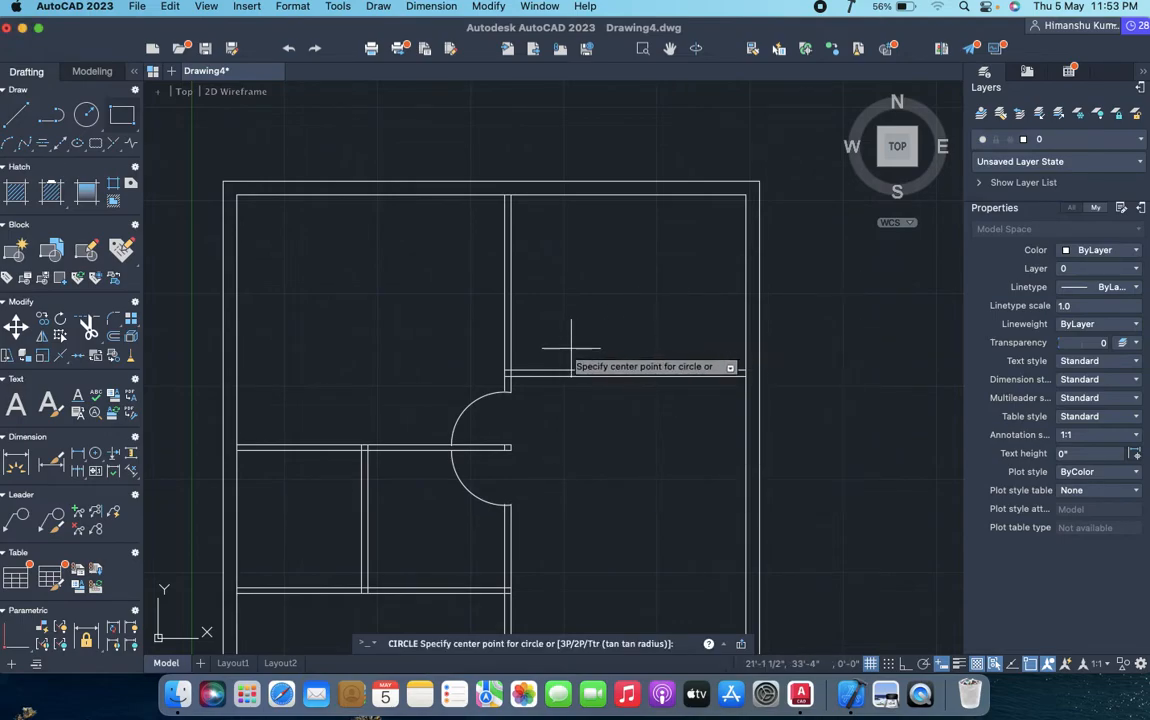
{"action": "left_click", "coordinate": [510, 370]}
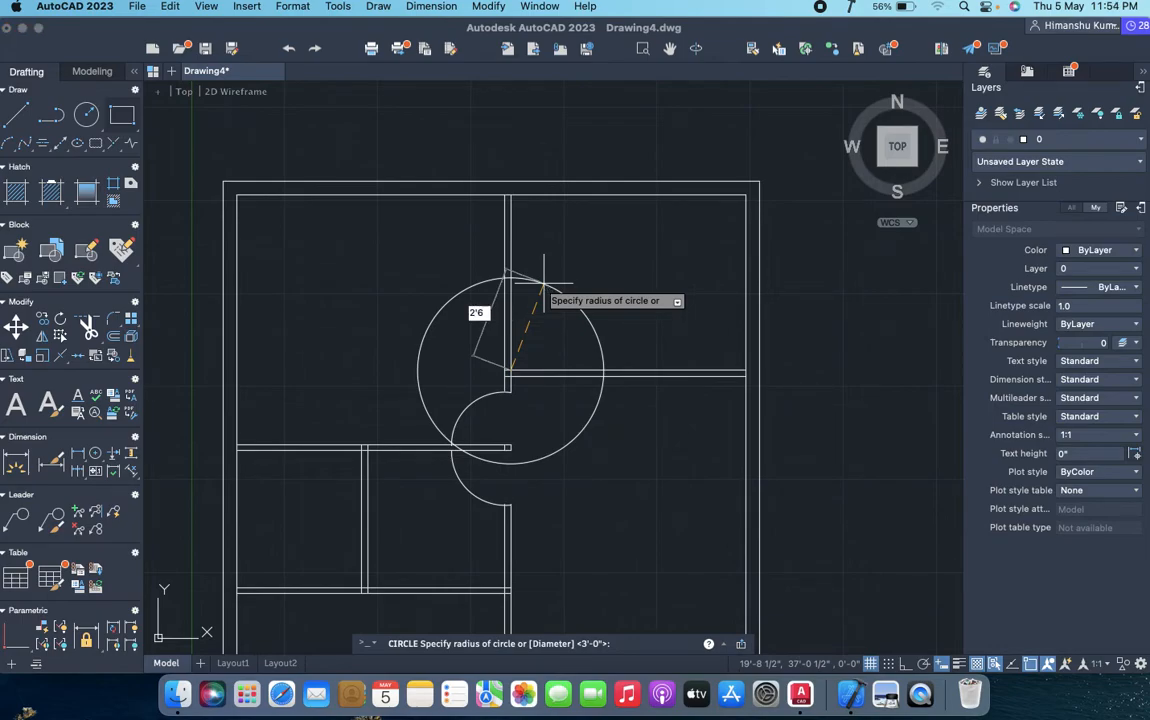
{"action": "type", "text": "2'6\""}
{"action": "key", "text": "Return"}
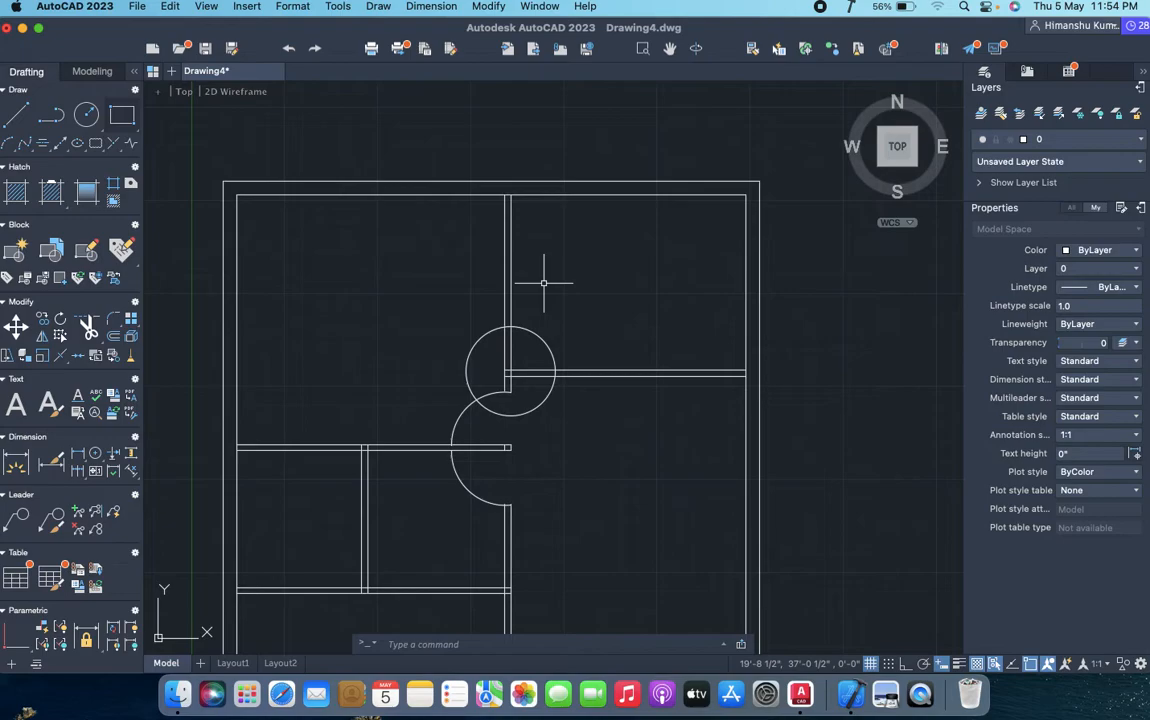
- Trim the upper right-hand partition inside the new circle to open a doorway, and trim off the circle's part below that partition
{"action": "type", "text": "tr"}
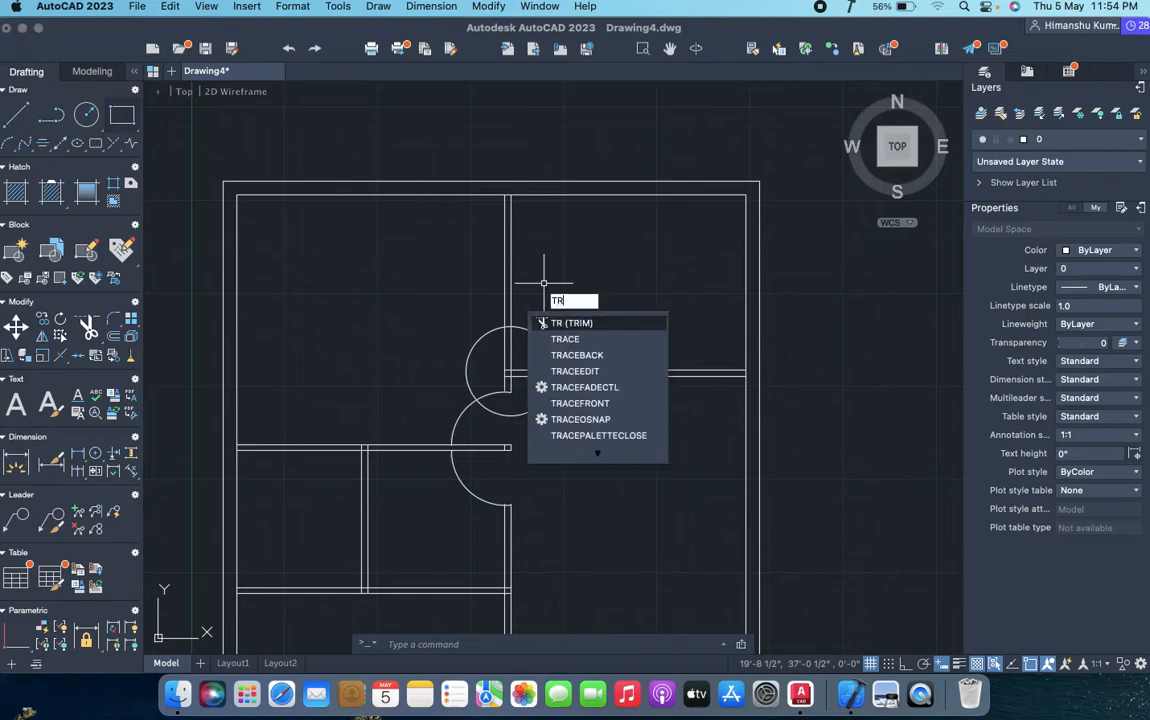
{"action": "key", "text": "Return"}
{"action": "left_click", "coordinate": [544, 362]}
{"action": "left_click", "coordinate": [530, 384]}
{"action": "left_click", "coordinate": [545, 387]}
{"action": "key", "text": "Return"}
- Remove the circle's arc portions within and left of the vertical partition, leaving a quarter-circle door swing into the upper right room
{"action": "scroll", "coordinate": [505, 358], "scroll_direction": "up", "scroll_amount": 6}
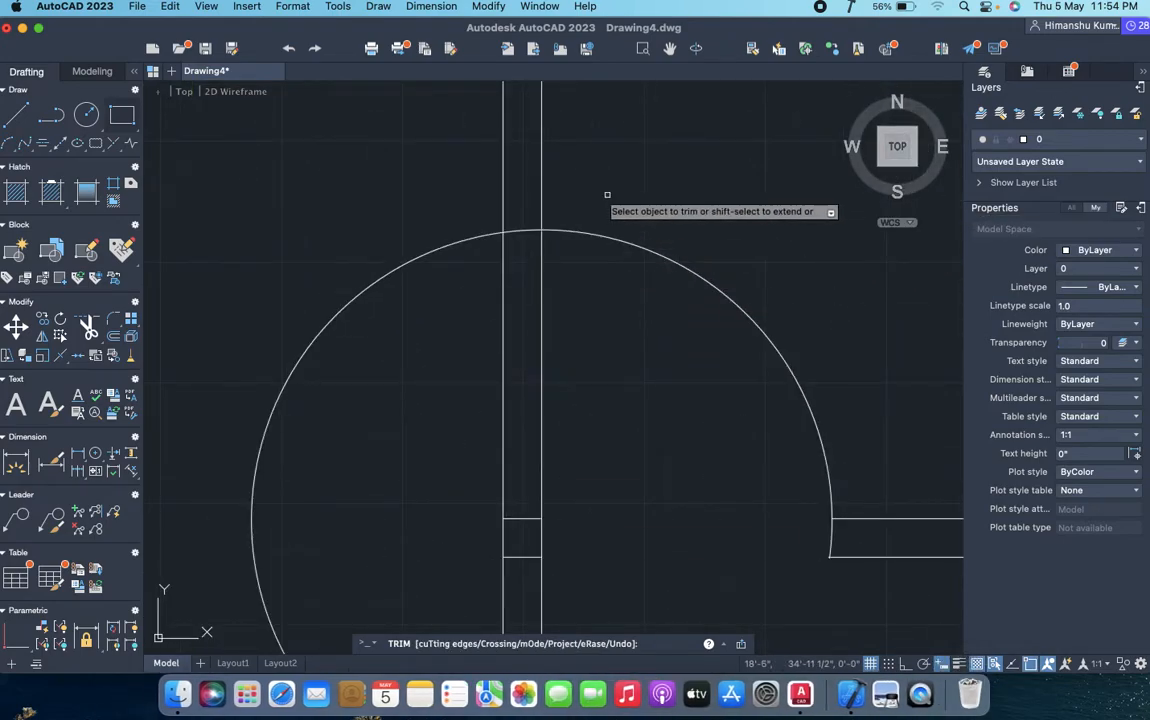
{"action": "left_click", "coordinate": [515, 231]}
{"action": "key", "text": "Escape"}
{"action": "left_click", "coordinate": [477, 266]}
{"action": "left_click", "coordinate": [361, 218]}
{"action": "key", "text": "Delete"}
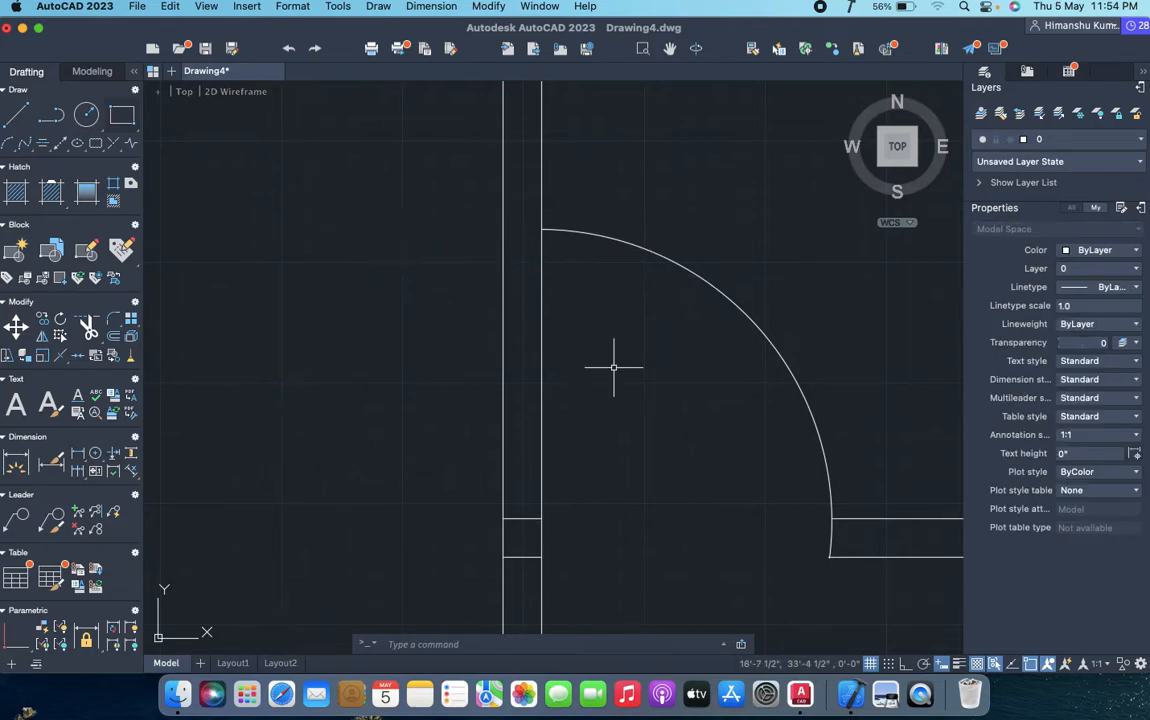
- Offset the right outer wall's inner line 3'6" to the left
{"action": "scroll", "coordinate": [700, 390], "scroll_direction": "down", "scroll_amount": 5}
{"action": "scroll", "coordinate": [760, 472], "scroll_direction": "down", "scroll_amount": 3}
{"action": "scroll", "coordinate": [765, 488], "scroll_direction": "up", "scroll_amount": 3}
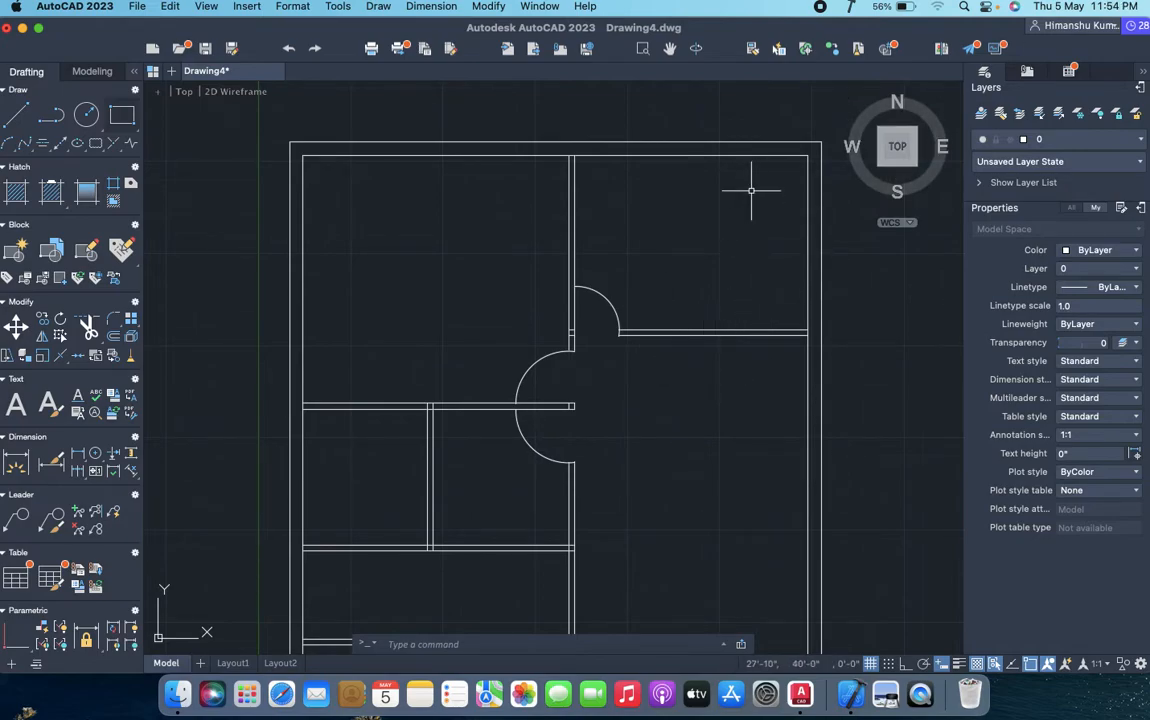
{"action": "type", "text": "o"}
{"action": "key", "text": "Return"}
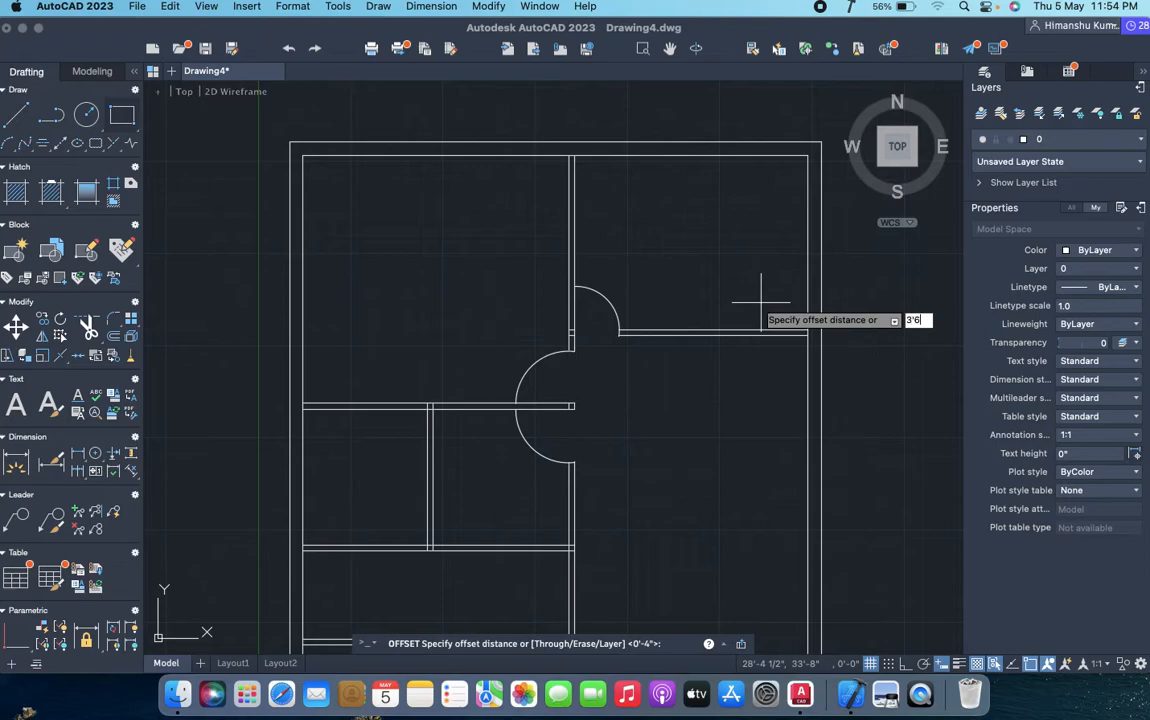
{"action": "key", "text": "Return"}
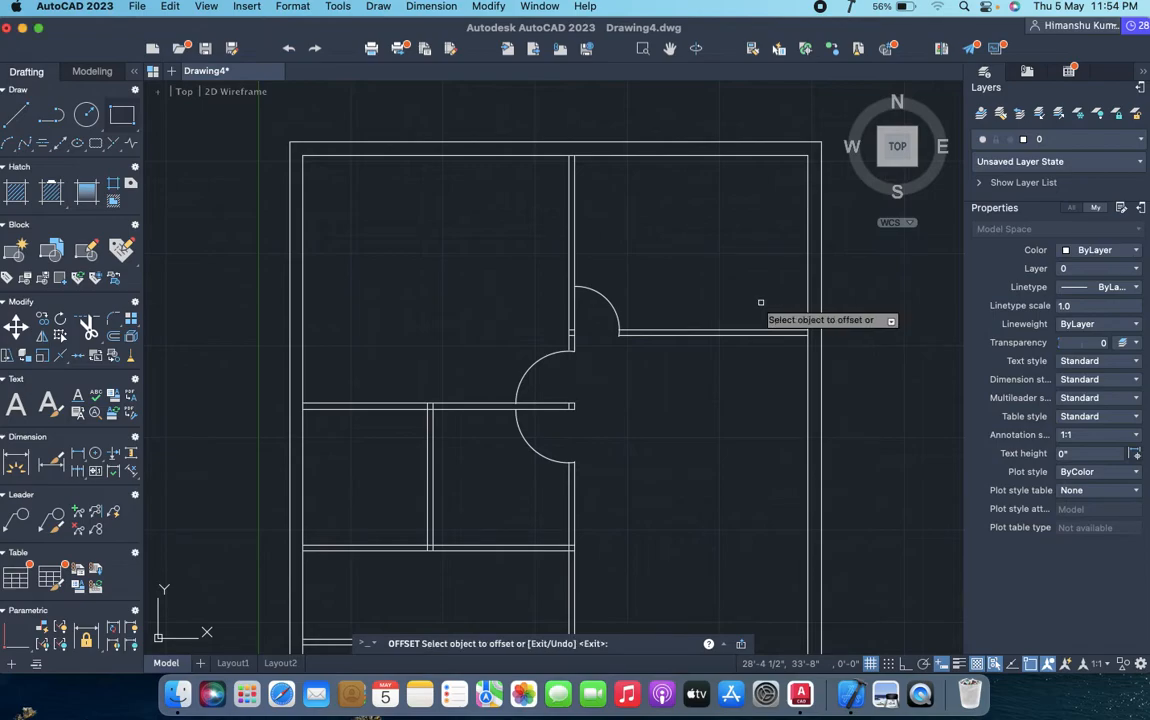
{"action": "left_click", "coordinate": [808, 300]}
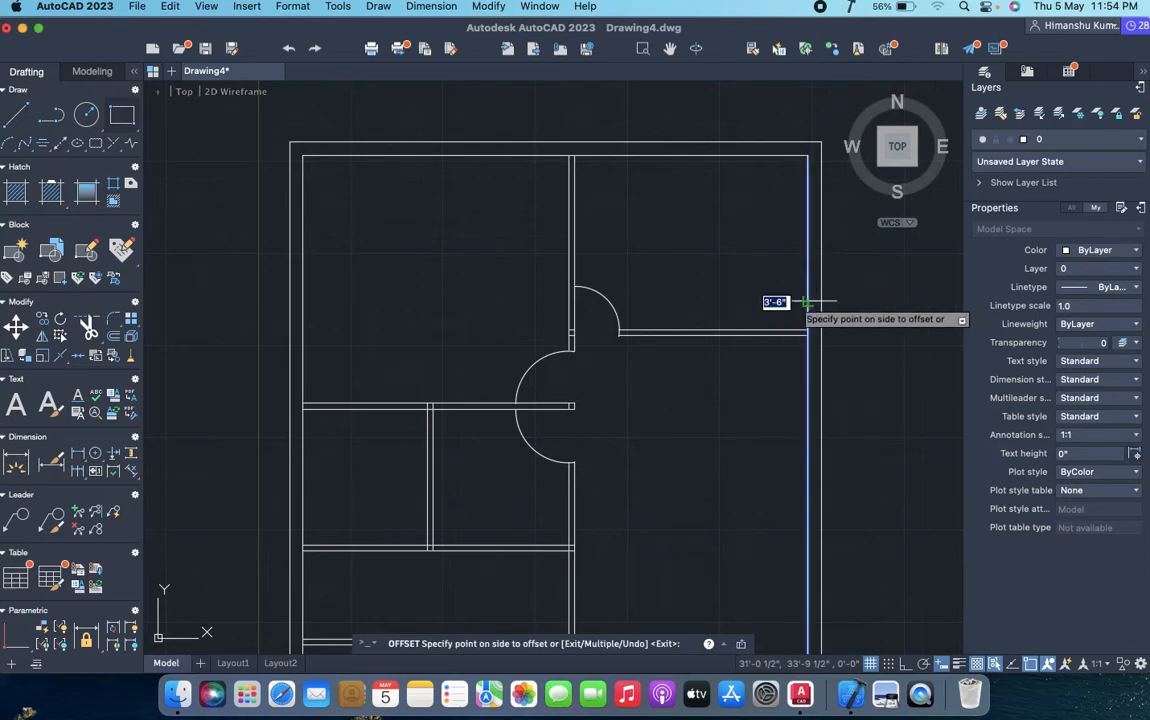
{"action": "left_click", "coordinate": [775, 305]}
{"action": "key", "text": "Return"}
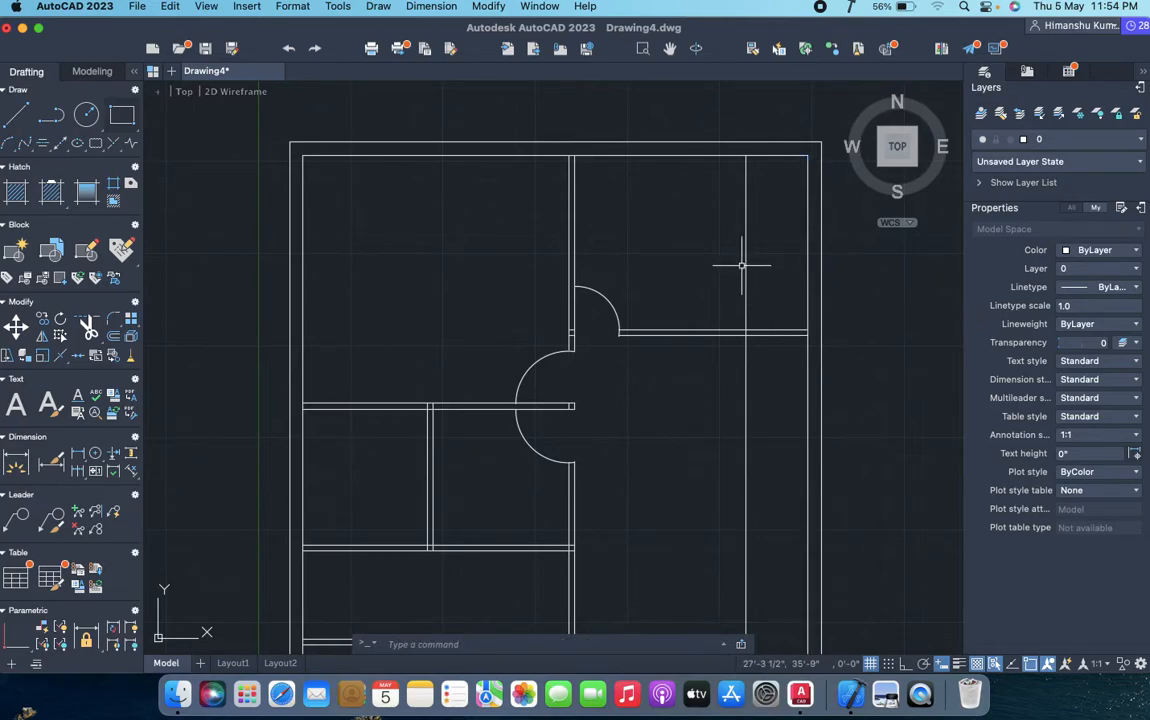
- Offset the new vertical line near the right outer wall 4" to the left to form a partition
{"action": "key", "text": "Return"}
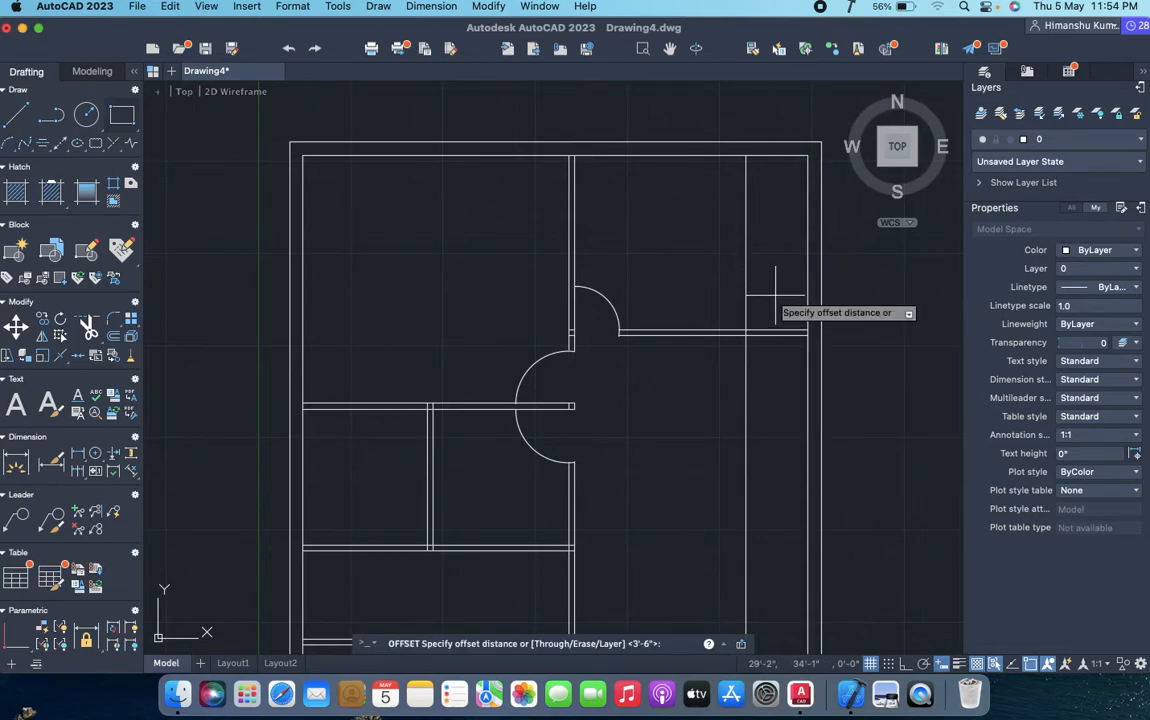
{"action": "key", "text": "Return"}
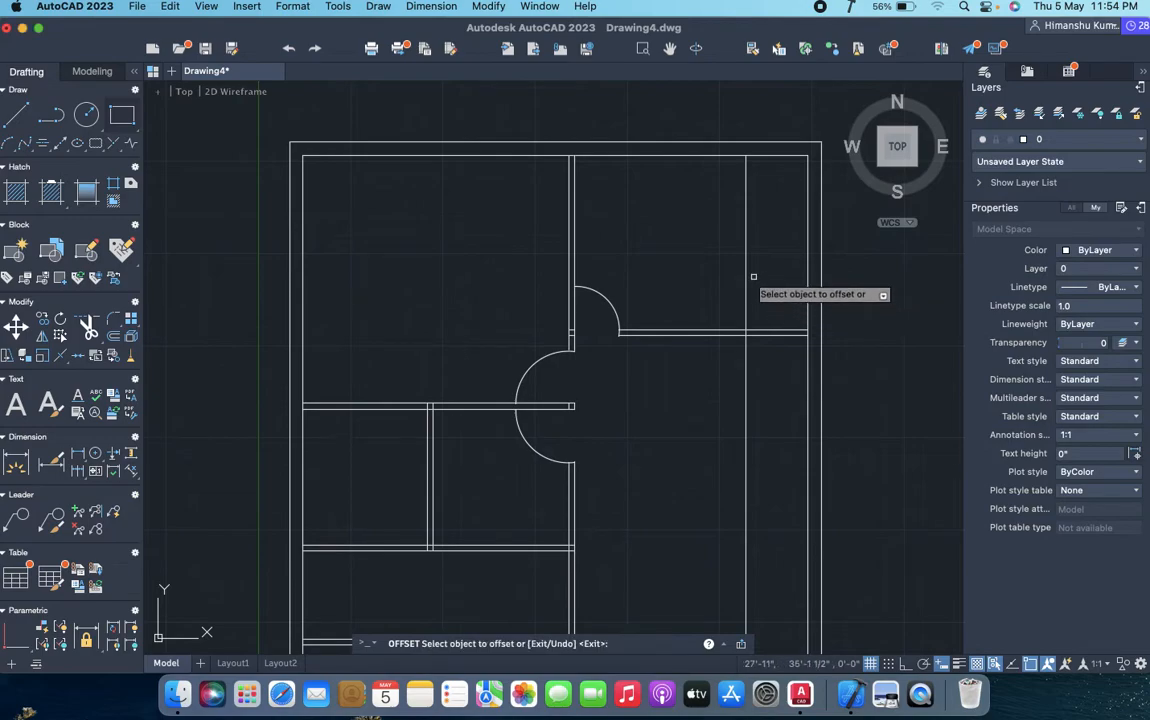
{"action": "left_click", "coordinate": [746, 277]}
{"action": "left_click", "coordinate": [707, 293]}
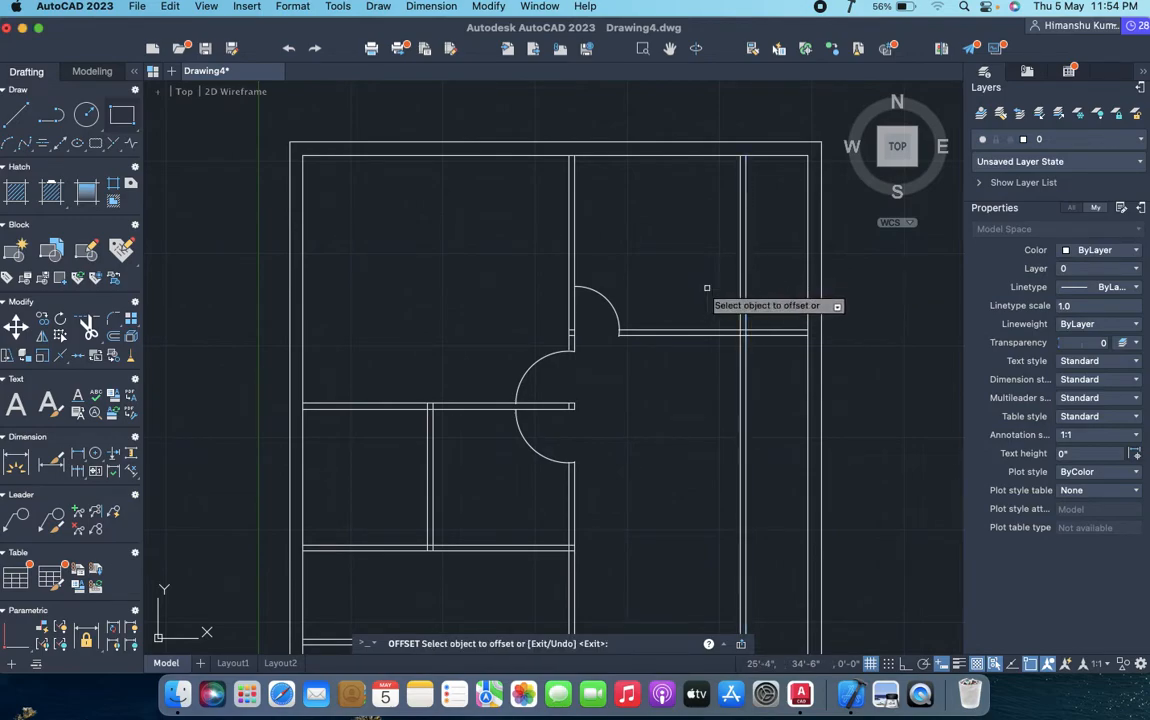
- Trim off the new vertical partition near the right outer wall below the upper right room's horizontal partition
{"action": "key", "text": "Return"}
{"action": "type", "text": "tr"}
{"action": "key", "text": "Return"}
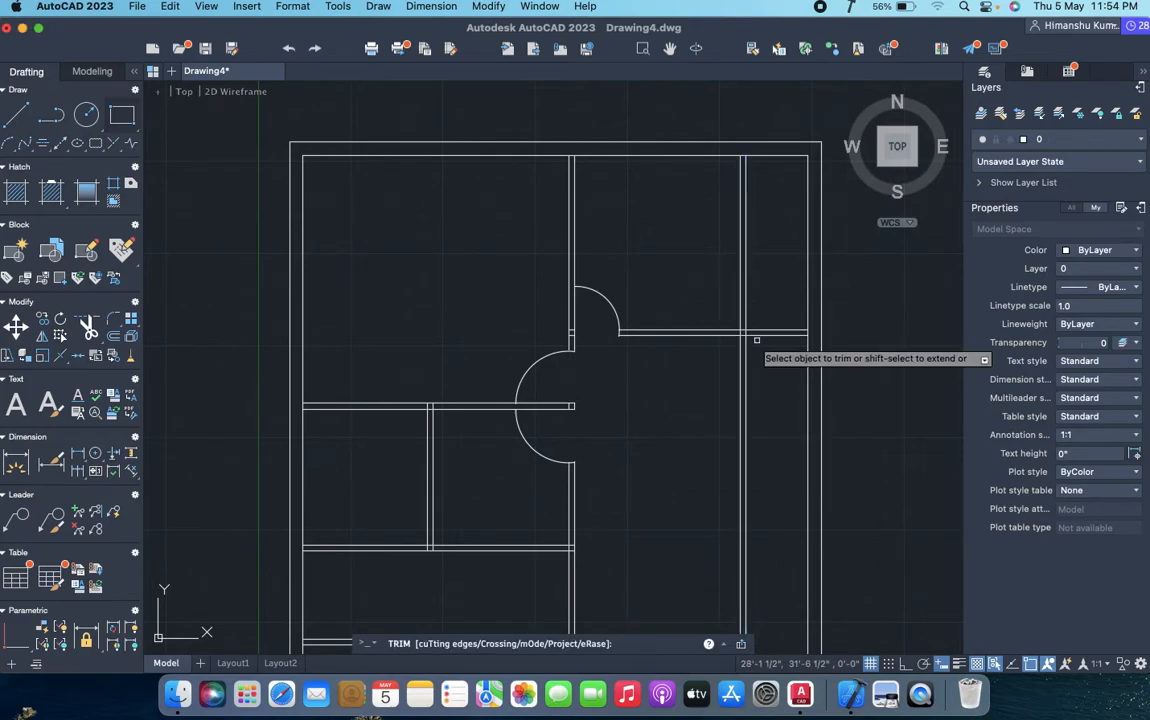
{"action": "left_click", "coordinate": [765, 355]}
{"action": "key", "text": "Return"}
{"action": "scroll", "coordinate": [715, 405], "scroll_direction": "down", "scroll_amount": 6}
{"action": "scroll", "coordinate": [715, 420], "scroll_direction": "up", "scroll_amount": 6}
{"action": "key", "text": "Escape"}
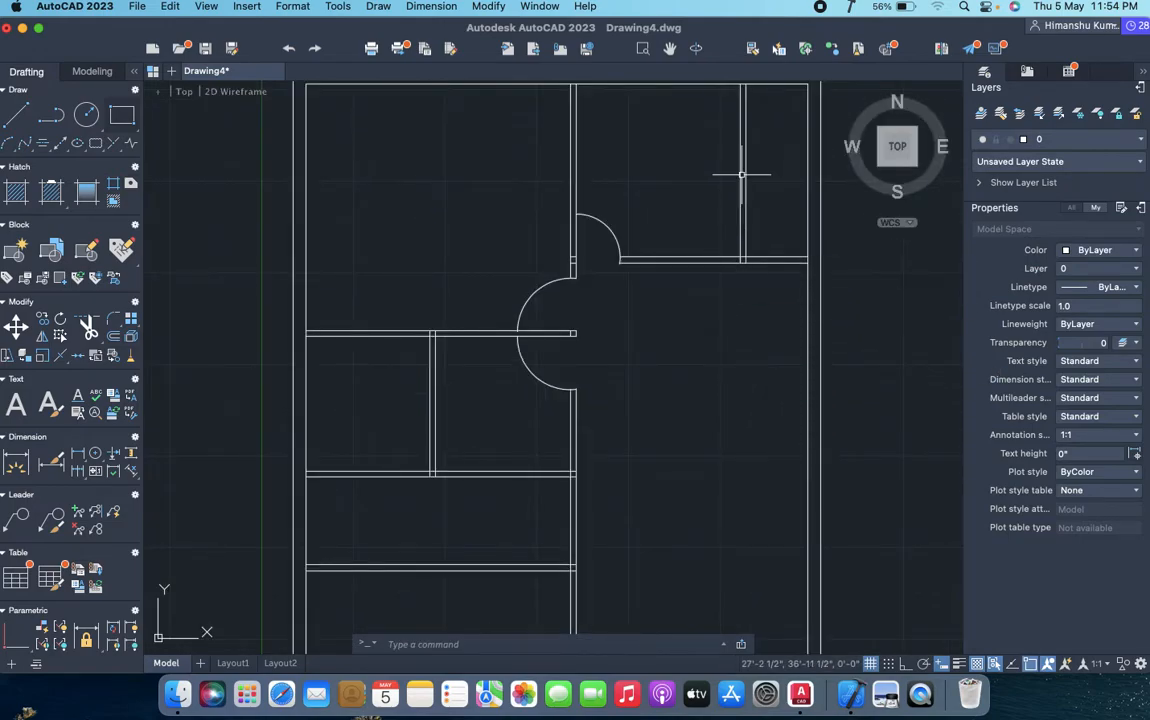
- Draw a circle of radius 2'6" centred where the new partition's right line meets the upper outer wall's inner line
{"action": "scroll", "coordinate": [729, 226], "scroll_direction": "up", "scroll_amount": 5}
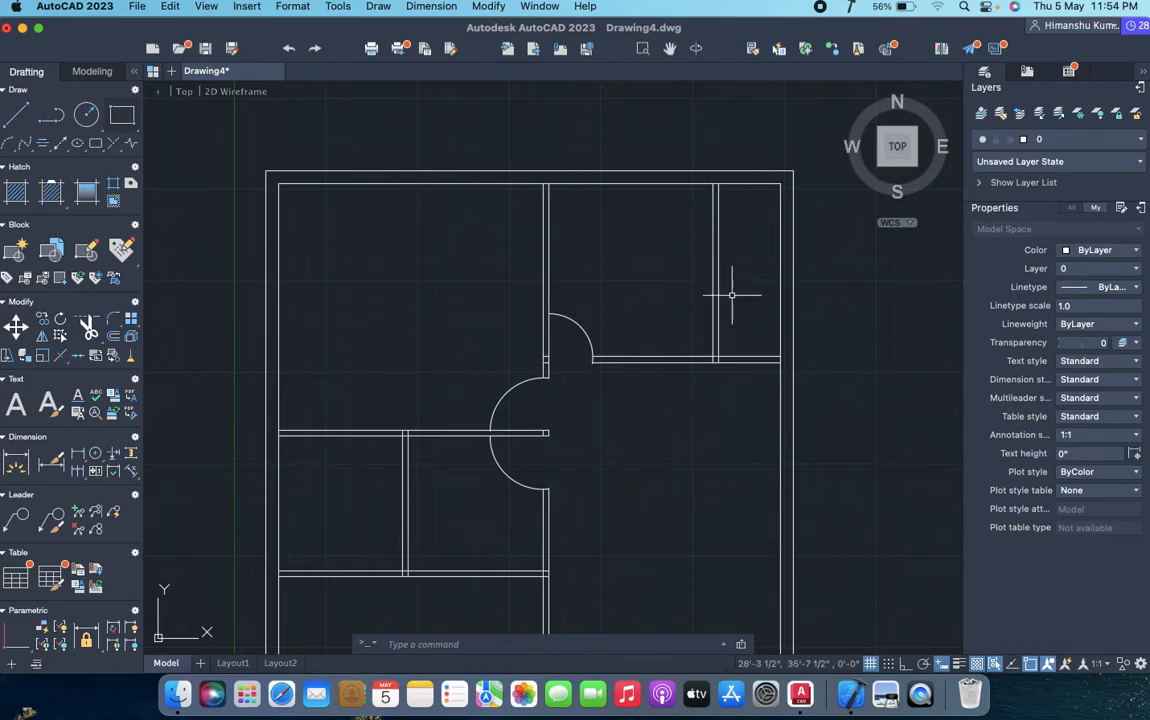
{"action": "type", "text": "c"}
{"action": "key", "text": "Return"}
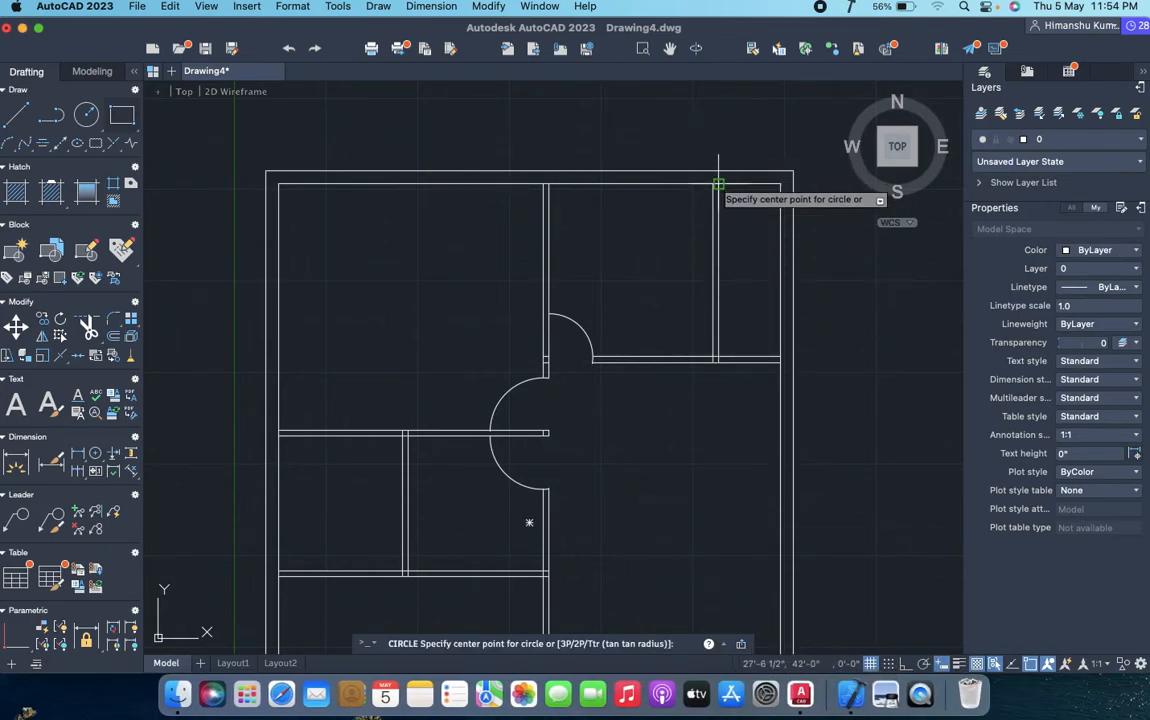
{"action": "left_click", "coordinate": [718, 184]}
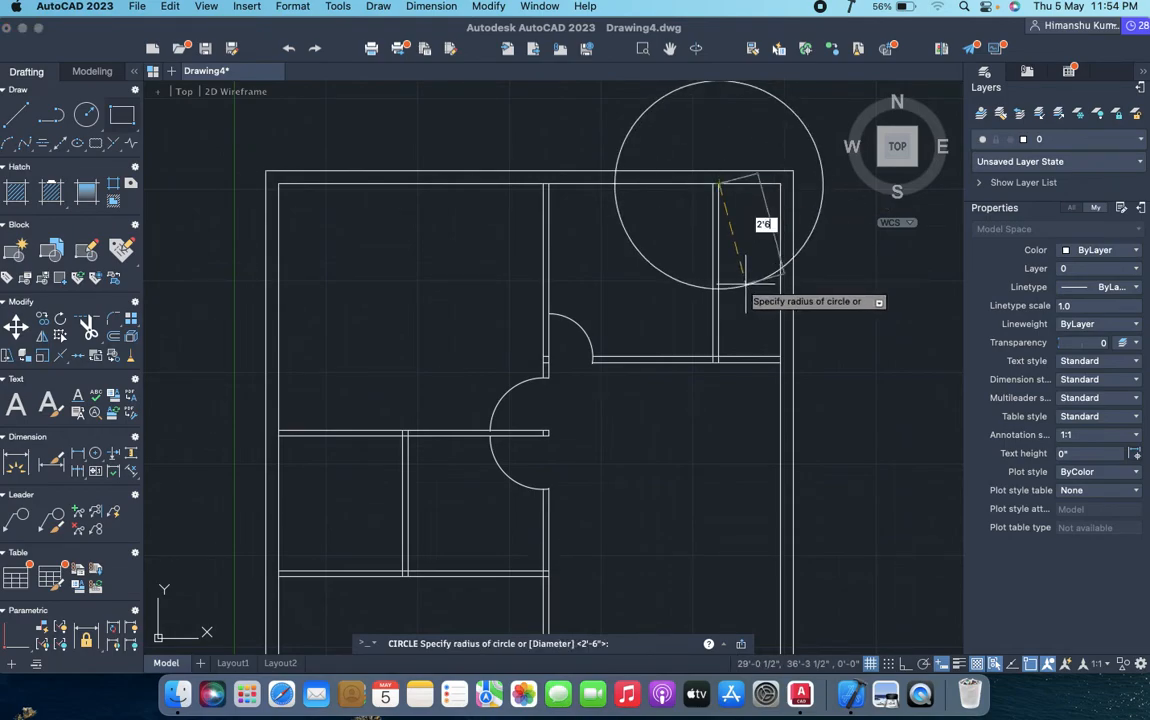
{"action": "key", "text": "Return"}
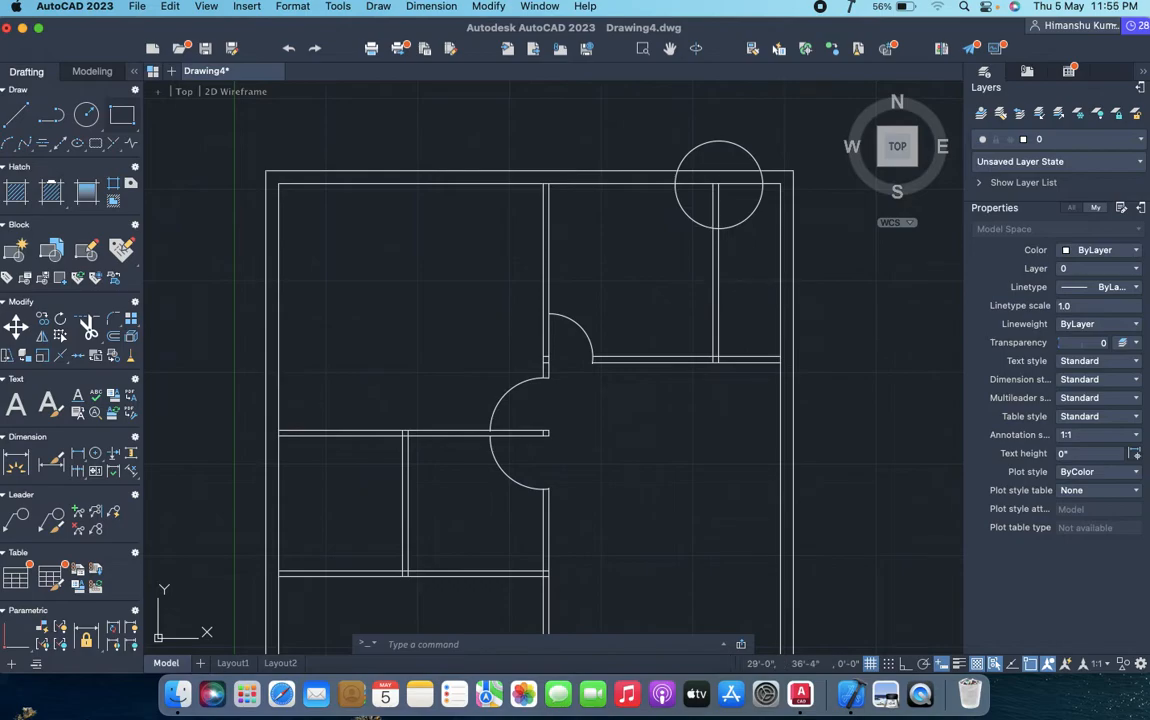
- Trim the partition lines inside the new circle to open a doorway, and trim the circle's lower arc left of the partition
{"action": "type", "text": "tr"}
{"action": "key", "text": "Return"}
{"action": "left_click", "coordinate": [723, 193]}
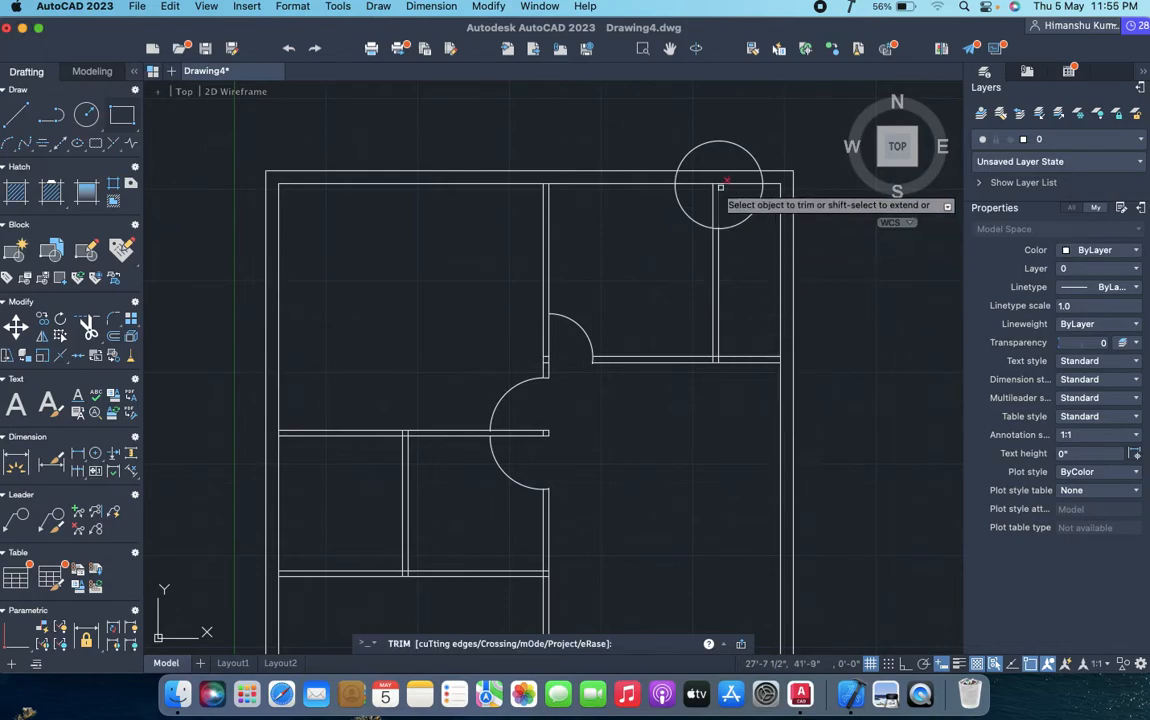
{"action": "left_click", "coordinate": [705, 203]}
{"action": "left_click", "coordinate": [698, 200]}
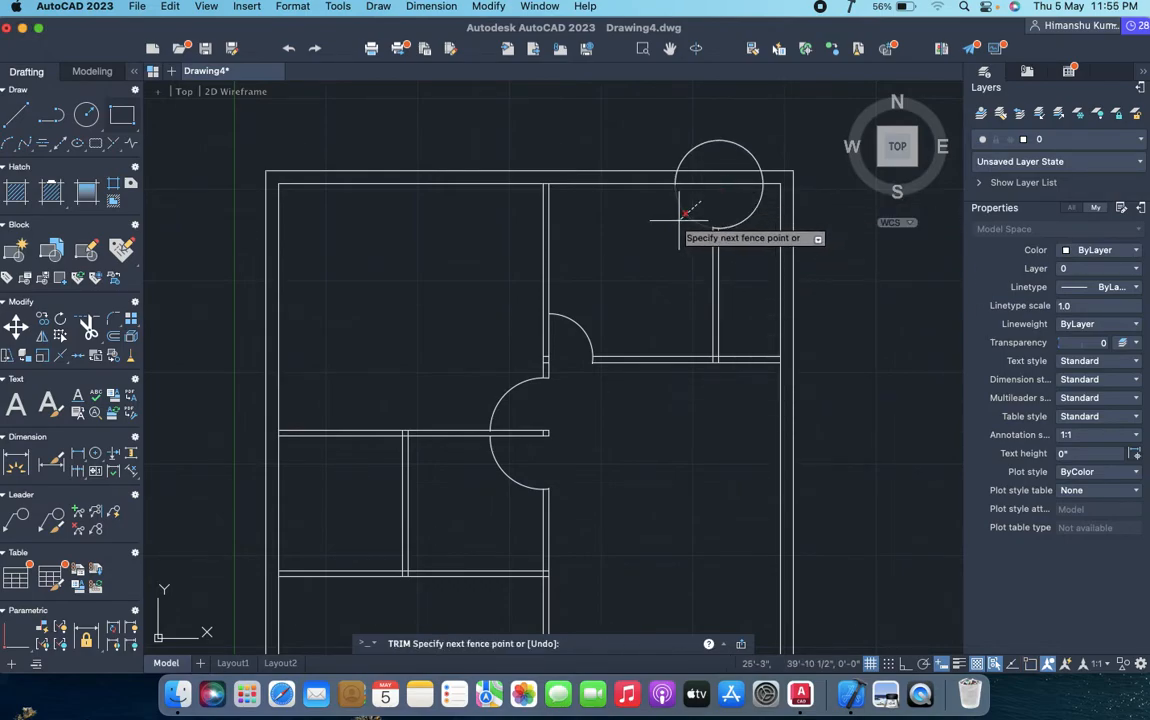
{"action": "left_click", "coordinate": [679, 220]}
- Trim the circle's arc within the upper outer wall and delete the arc above it, leaving a quarter-circle door swing
{"action": "scroll", "coordinate": [768, 184], "scroll_direction": "up", "scroll_amount": 5}
{"action": "left_click", "coordinate": [761, 167]}
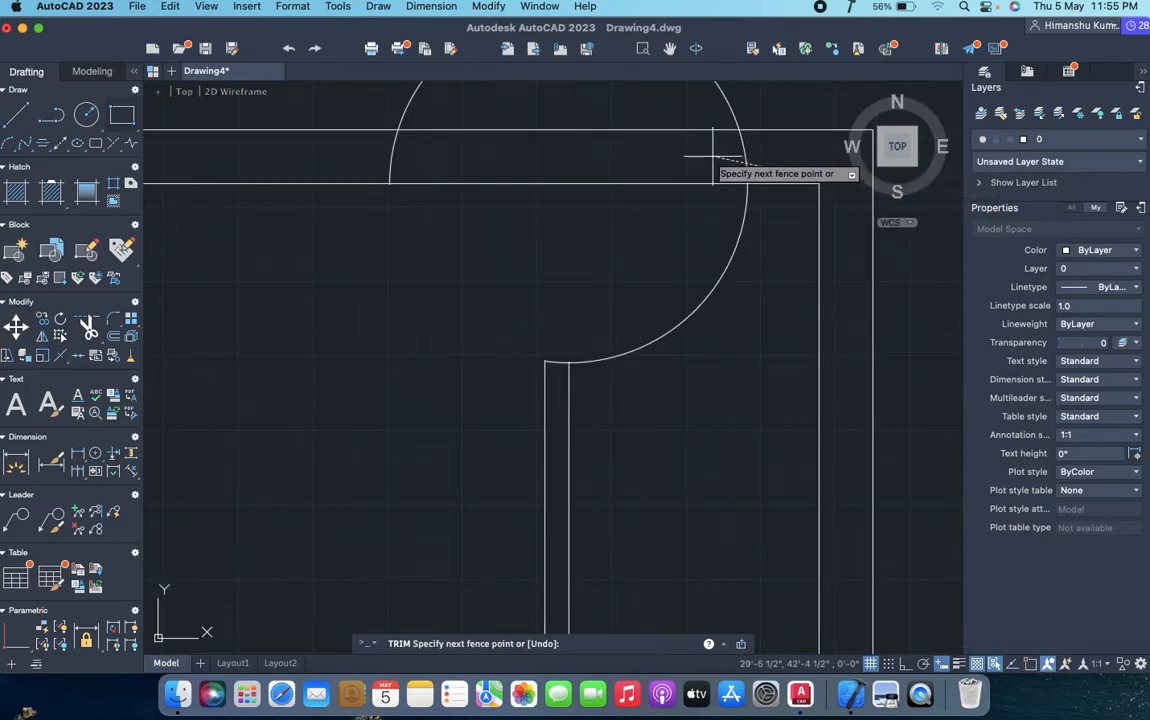
{"action": "left_click", "coordinate": [712, 156]}
{"action": "scroll", "coordinate": [712, 156], "scroll_direction": "down", "scroll_amount": 3}
{"action": "key", "text": "Escape"}
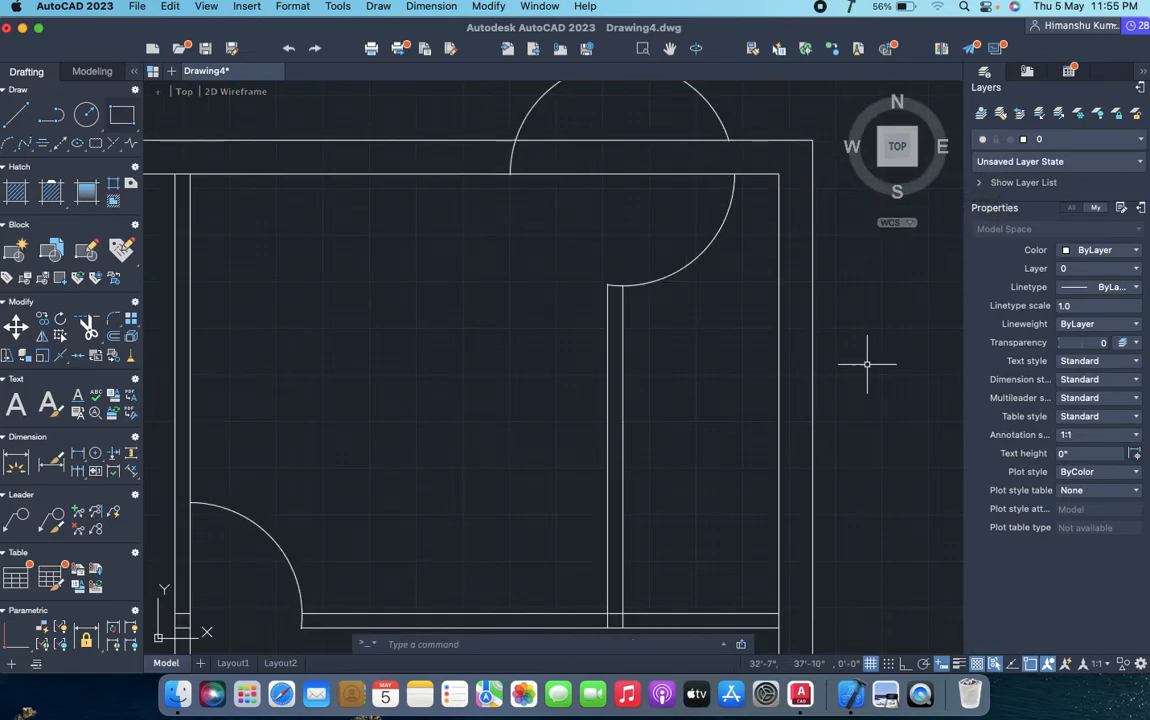
{"action": "left_click", "coordinate": [699, 94]}
{"action": "key", "text": "Delete"}
- Trim the central vertical partition between the two lower left horizontal partitions to open the passage
{"action": "scroll", "coordinate": [770, 200], "scroll_direction": "down", "scroll_amount": 5}
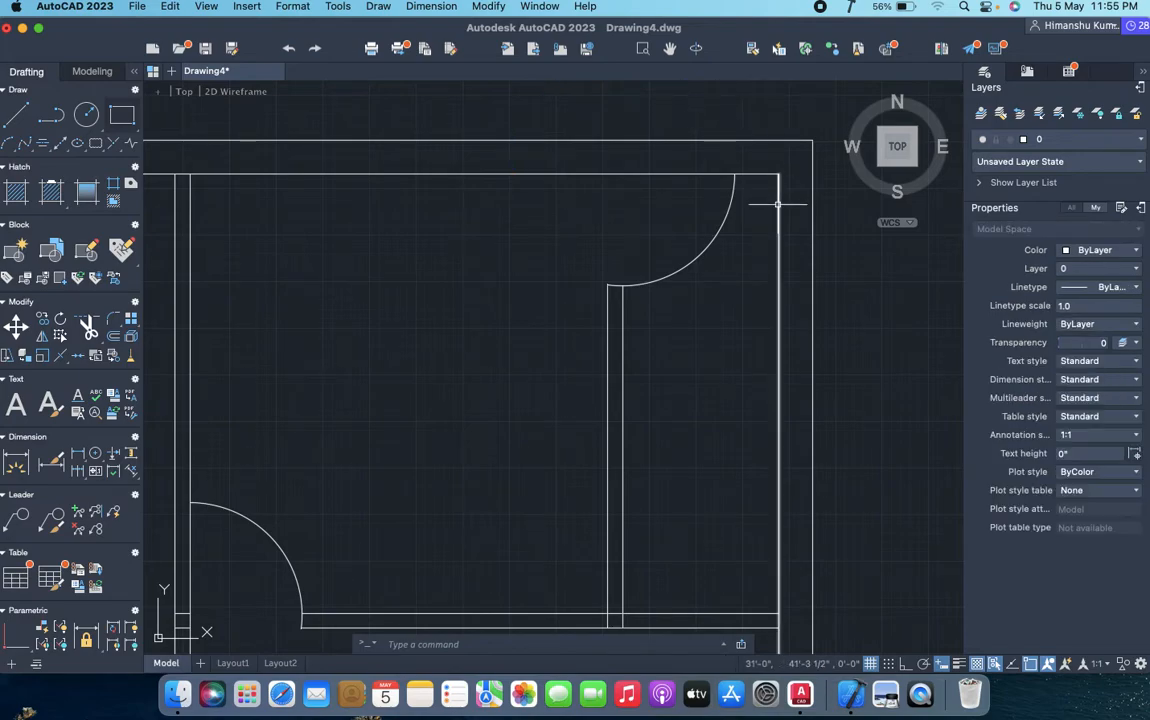
{"action": "middle_click_drag", "start_coordinate": [731, 391], "coordinate": [692, 291]}
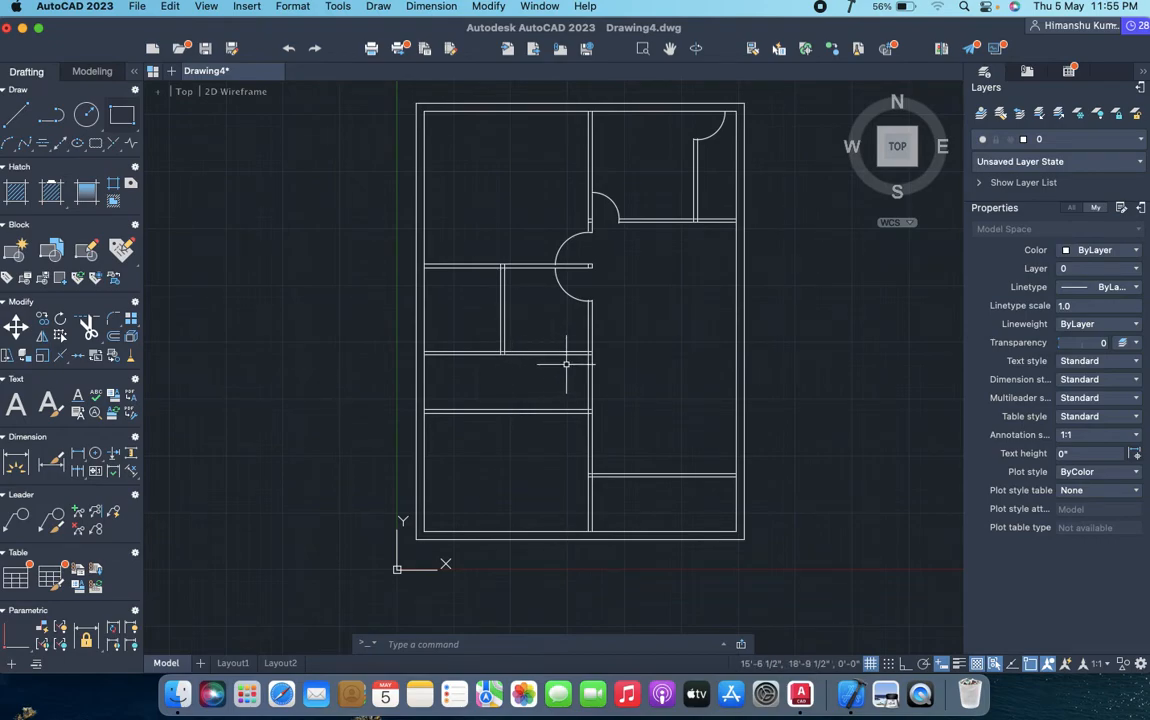
{"action": "type", "text": "TR"}
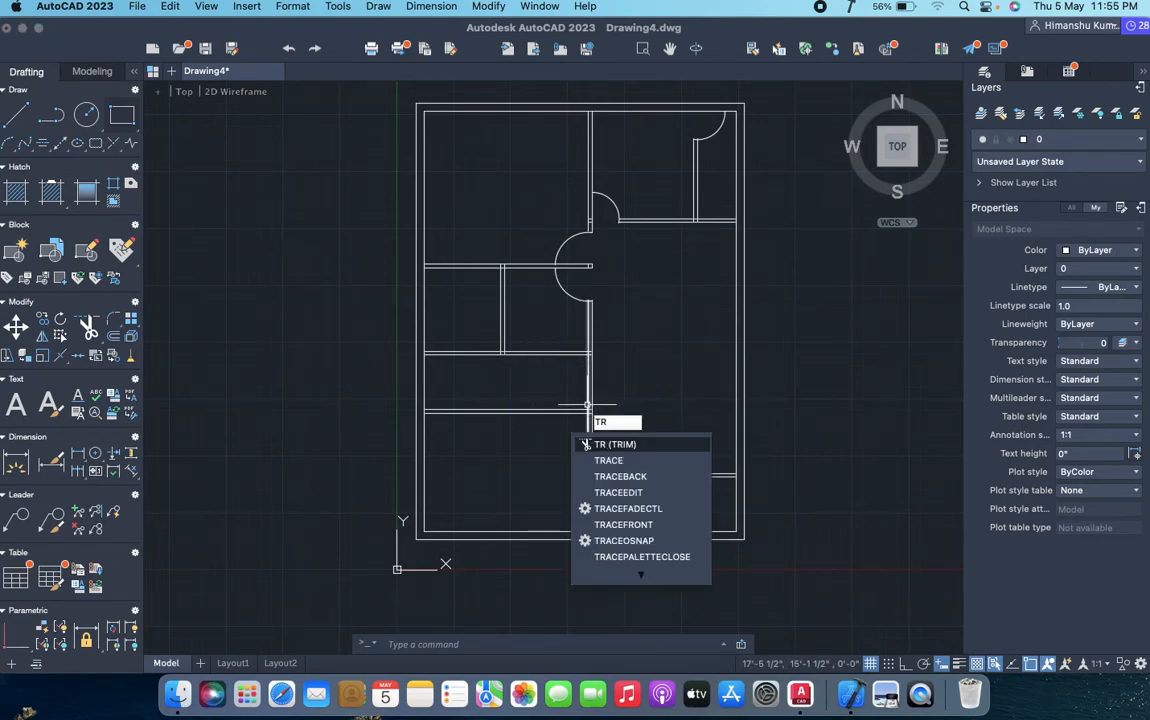
{"action": "key", "text": "Return"}
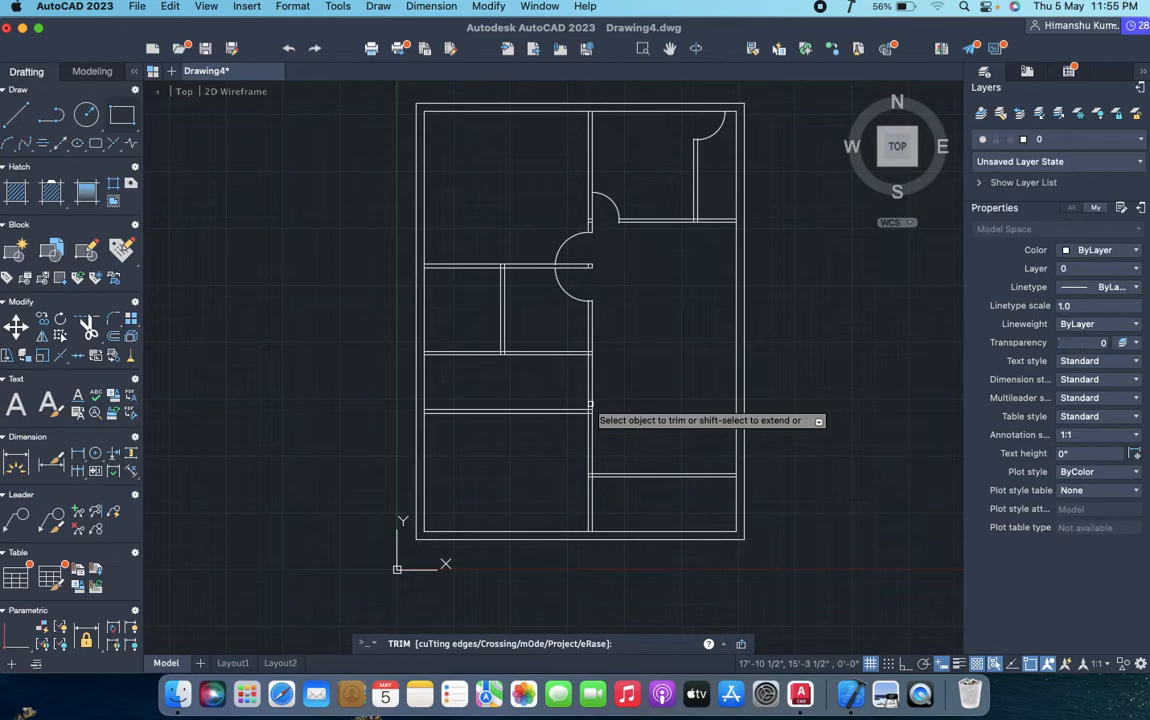
{"action": "left_click", "coordinate": [629, 368]}
{"action": "left_click", "coordinate": [547, 386]}
{"action": "key", "text": "Return"}
- Trim off the central vertical partition's part below the lower right horizontal partition
{"action": "left_click", "coordinate": [640, 495]}
{"action": "left_click", "coordinate": [578, 500]}
{"action": "key", "text": "Return"}
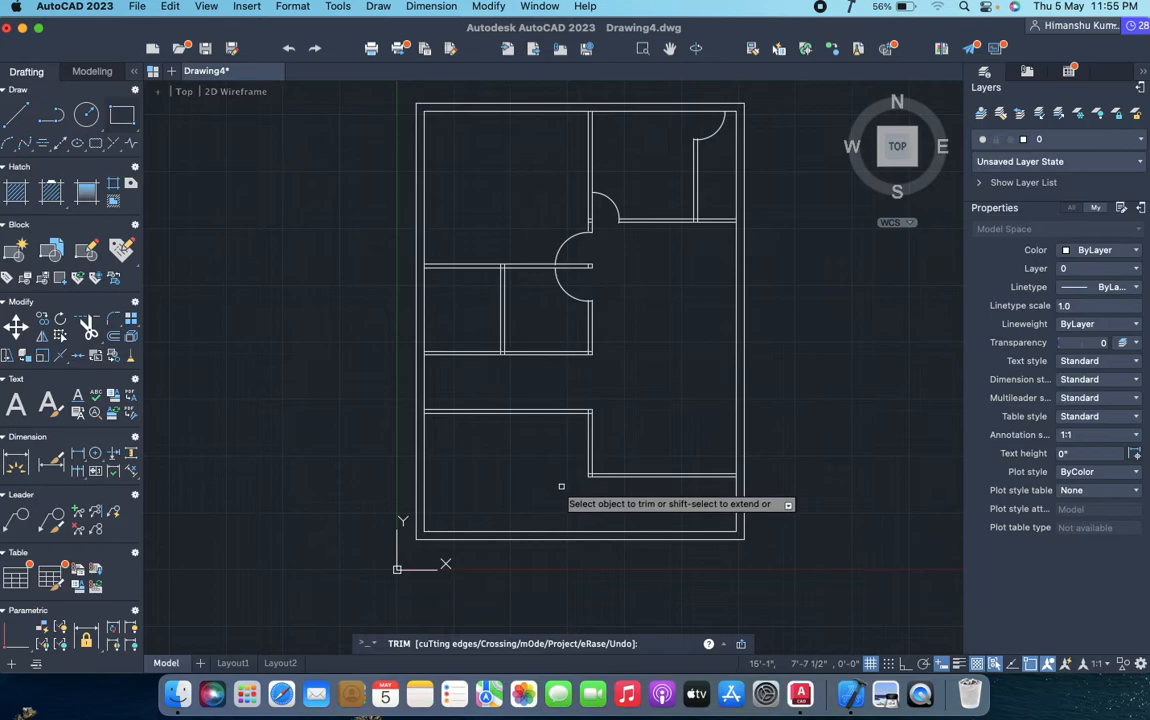
{"action": "middle_click_drag", "start_coordinate": [562, 484], "coordinate": [556, 437]}
{"action": "scroll", "coordinate": [596, 410], "scroll_direction": "up", "scroll_amount": 2}
{"action": "key", "text": "Escape"}
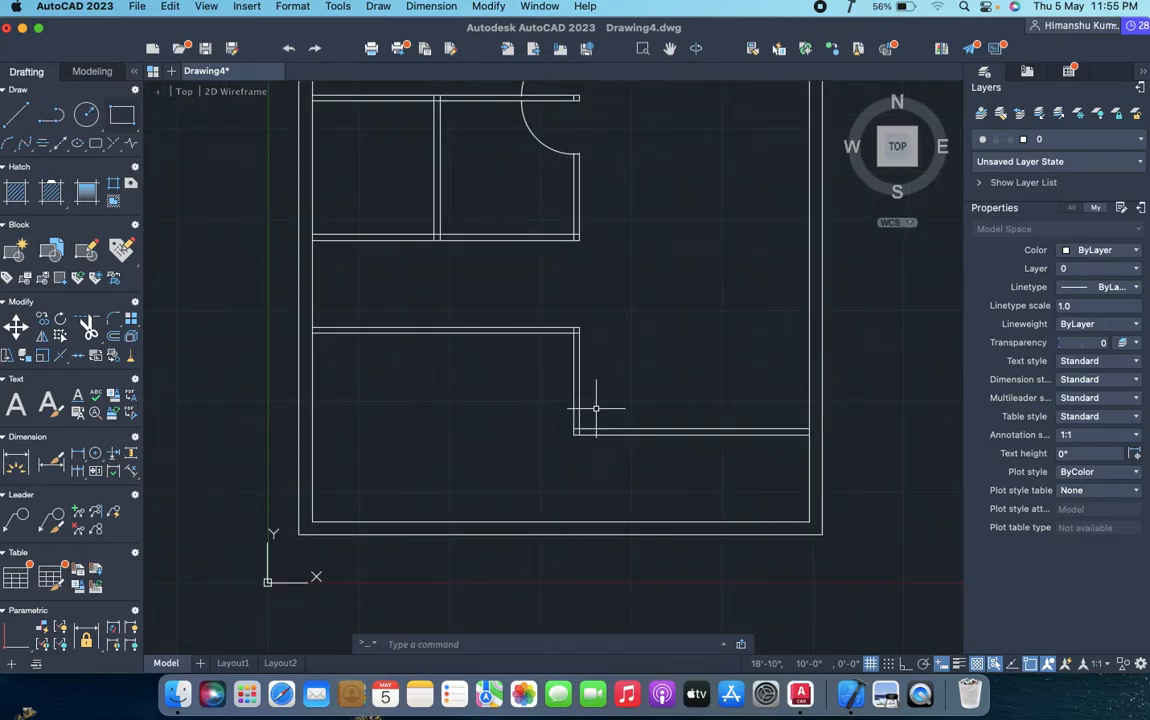
- Draw a circle of radius 3'6" centred at the lower left room's inner upper right corner
{"action": "type", "text": "c"}
{"action": "key", "text": "Return"}
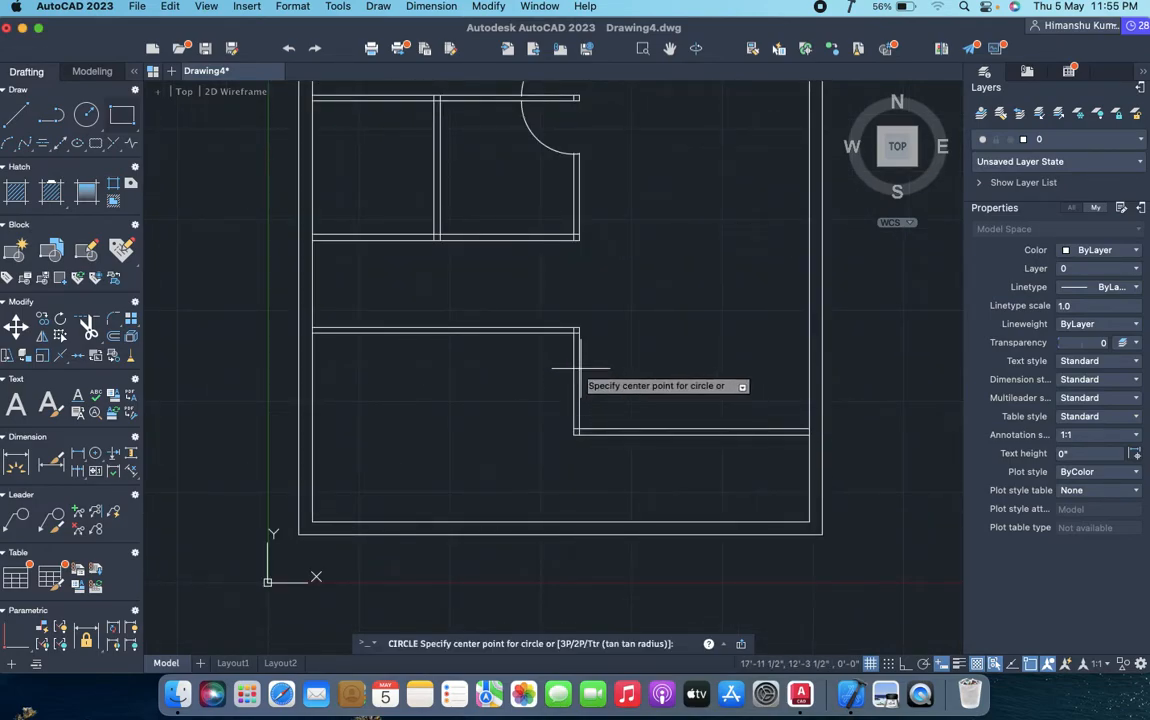
{"action": "left_click", "coordinate": [574, 331]}
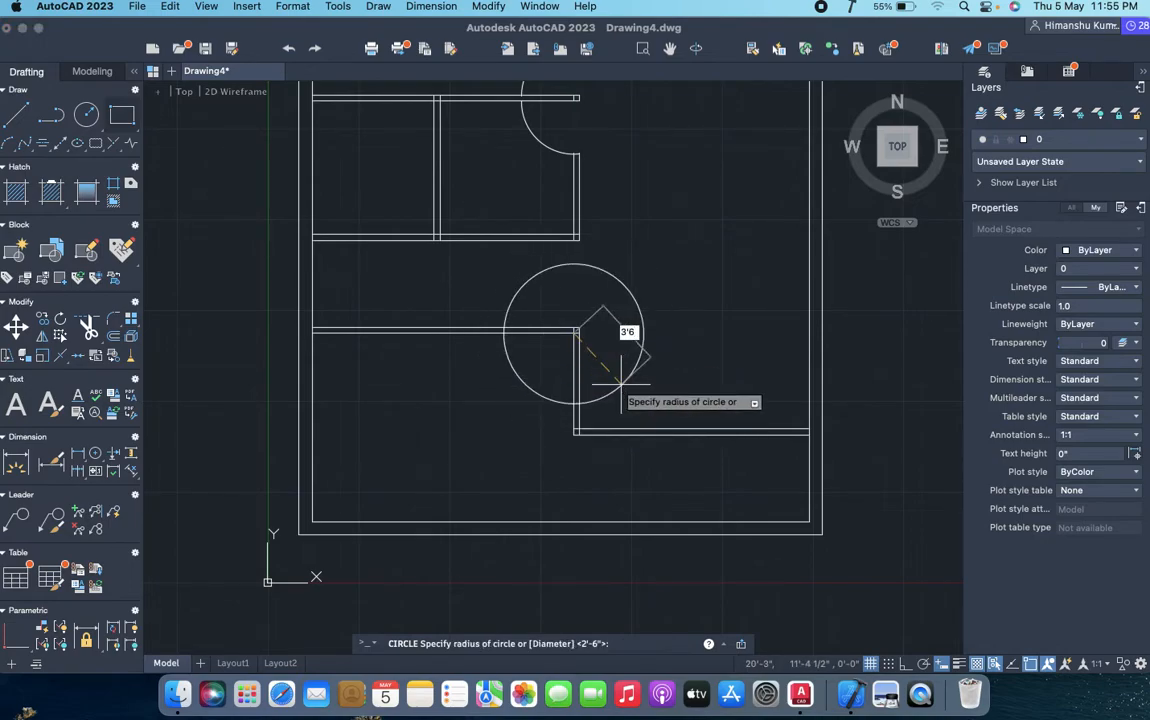
{"action": "key", "text": "Return"}
- Trim the vertical partition inside the 3'6" circle and the arcs outside the lower left room, leaving a quarter-circle door swing
{"action": "type", "text": "TR"}
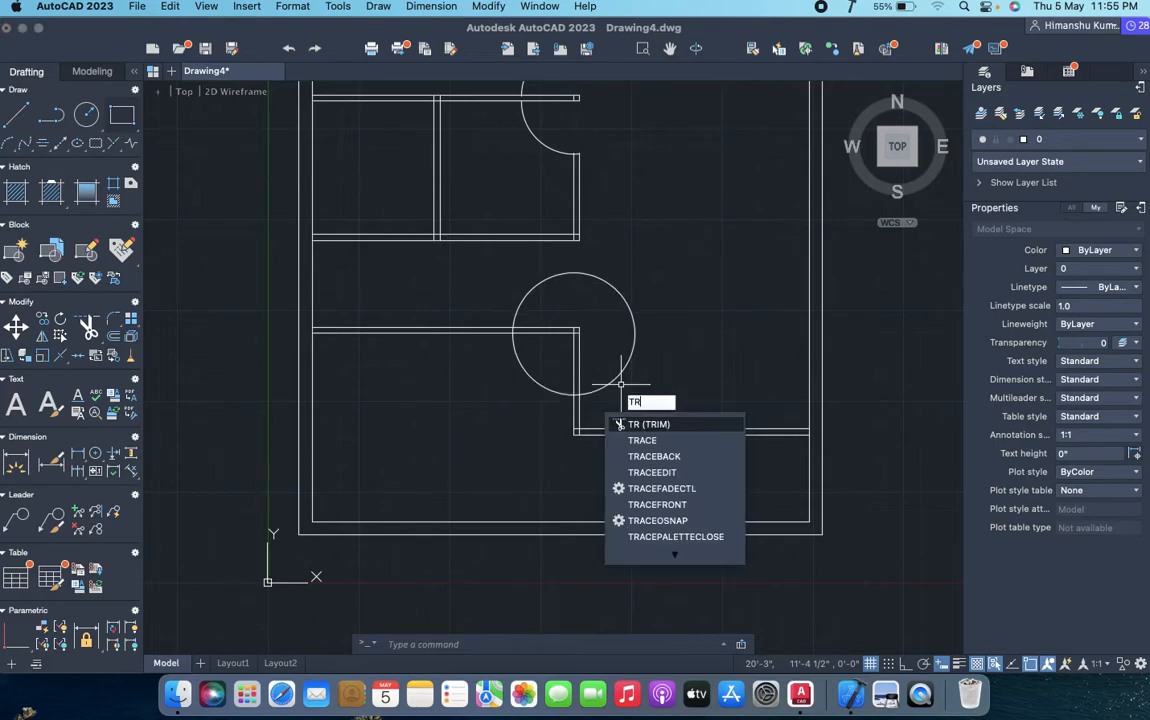
{"action": "key", "text": "Return"}
{"action": "left_click", "coordinate": [562, 352]}
{"action": "key", "text": "Return"}
{"action": "left_click", "coordinate": [610, 384]}
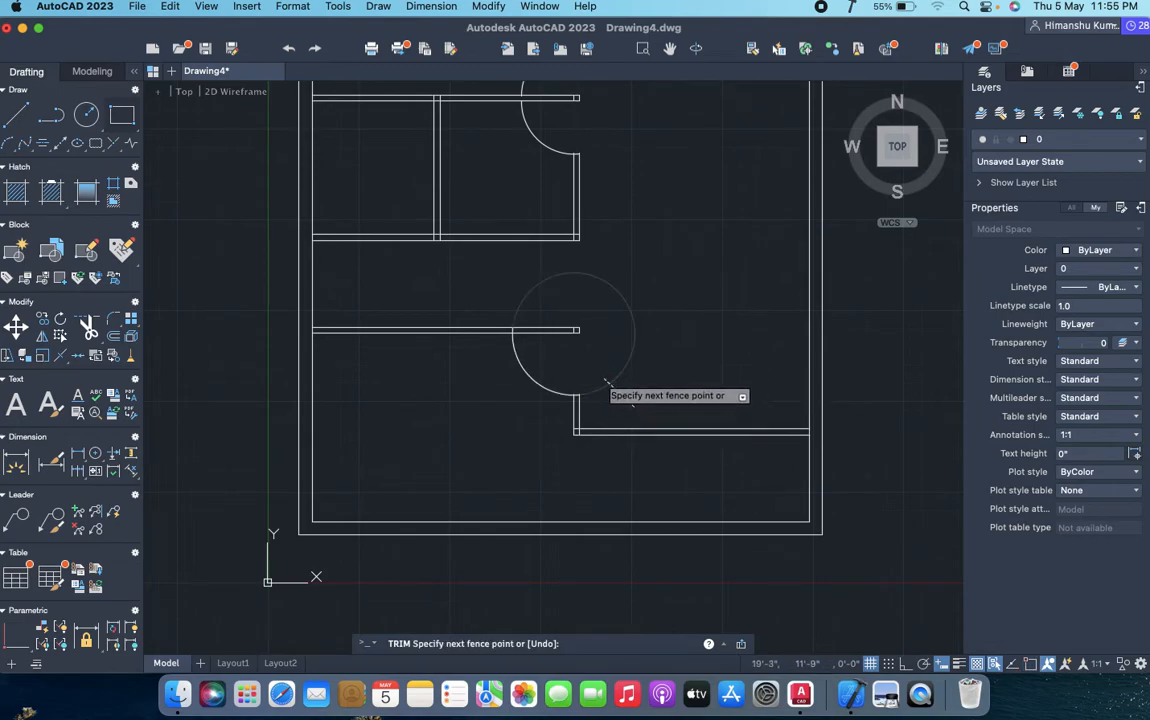
{"action": "scroll", "coordinate": [603, 378], "scroll_direction": "down", "scroll_amount": 2}
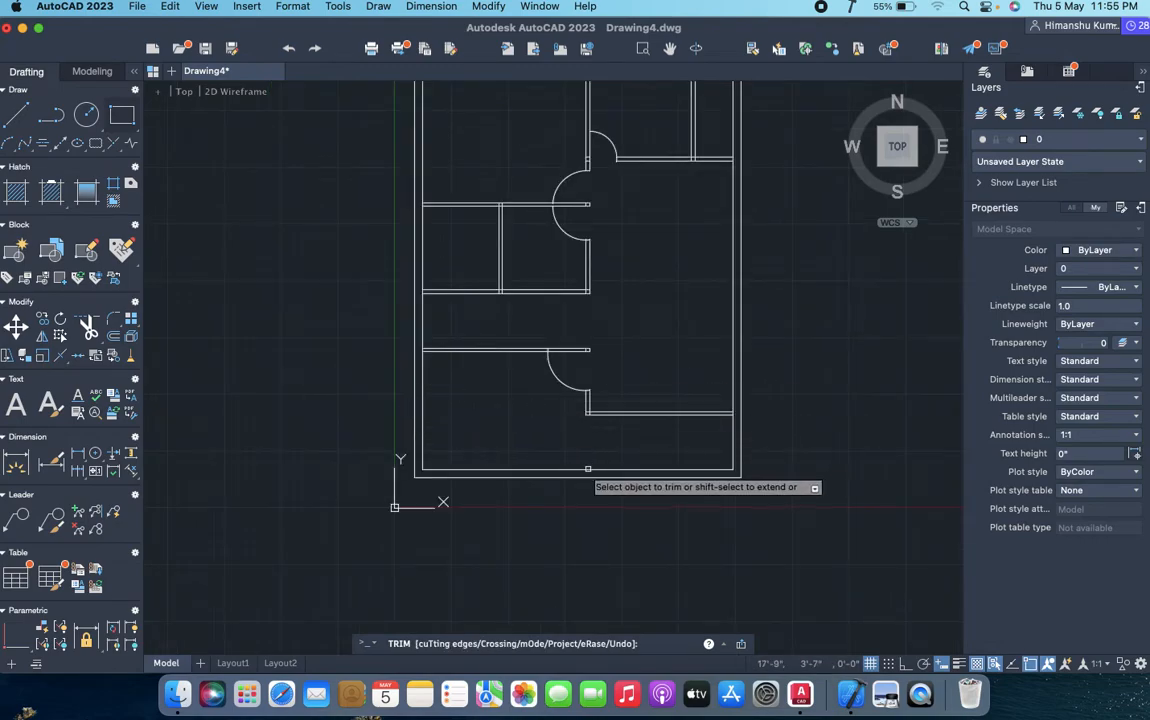
{"action": "key", "text": "Escape"}
- Draw a line along the bottom wall's inner edge from the lower left inner corner to below the central vertical partition
{"action": "scroll", "coordinate": [449, 487], "scroll_direction": "up", "scroll_amount": 2}
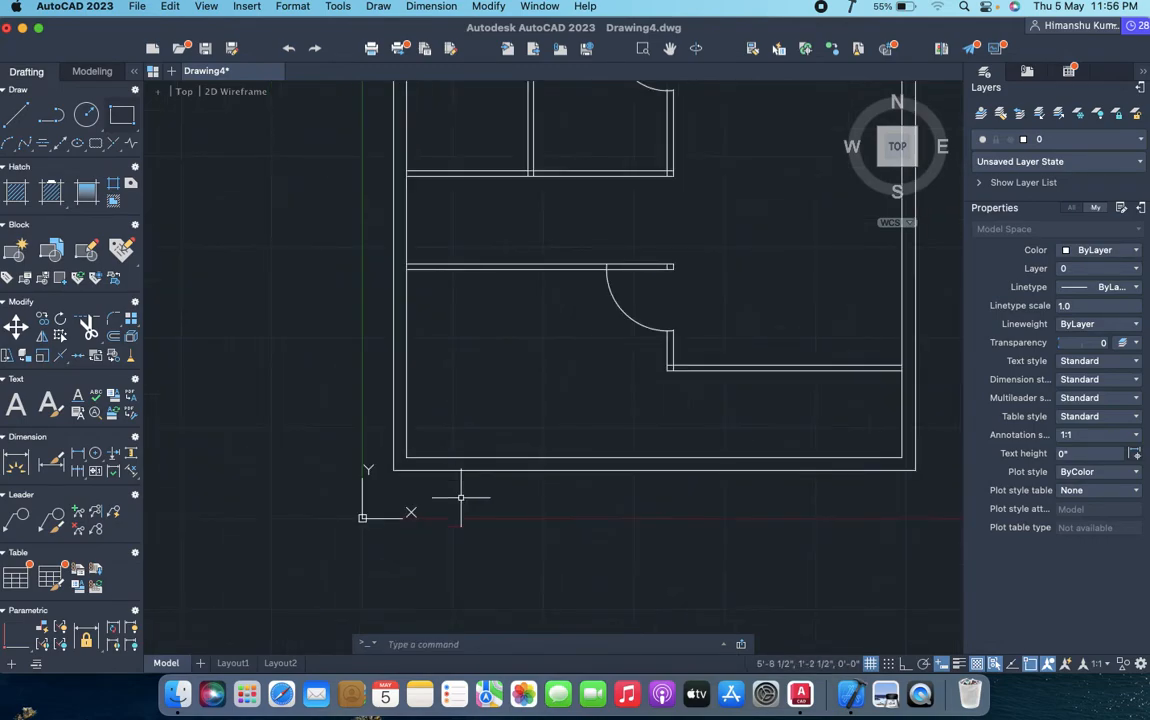
{"action": "type", "text": "l"}
{"action": "key", "text": "Return"}
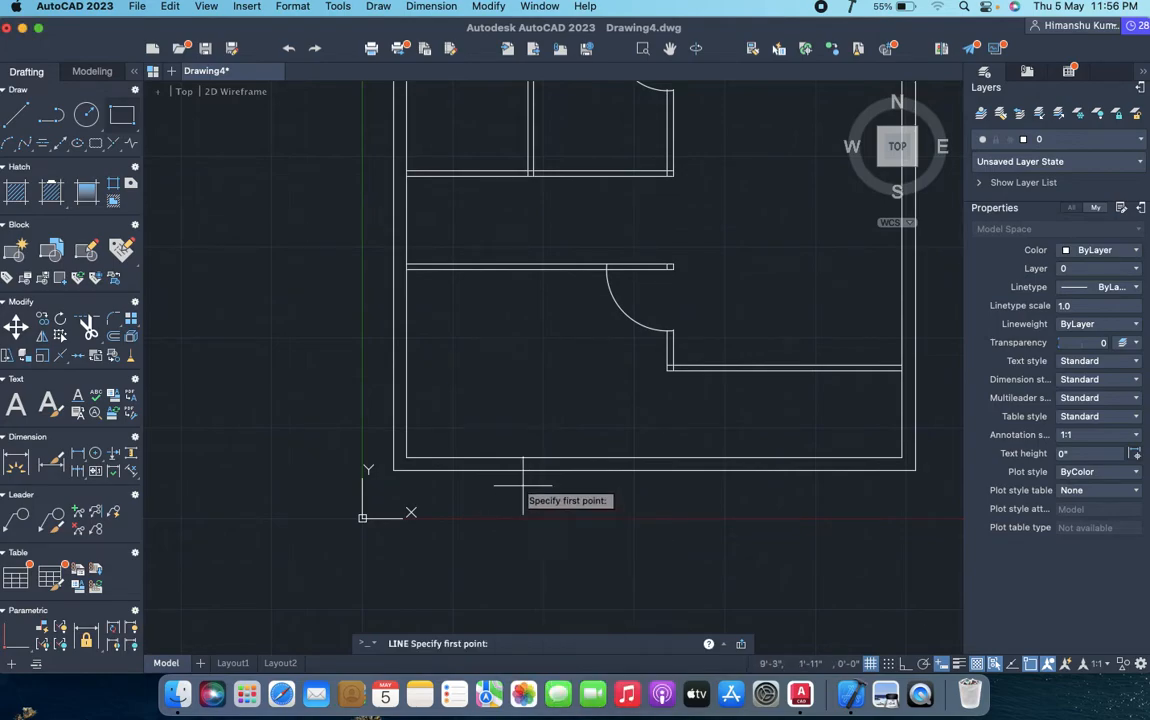
{"action": "left_click", "coordinate": [406, 465]}
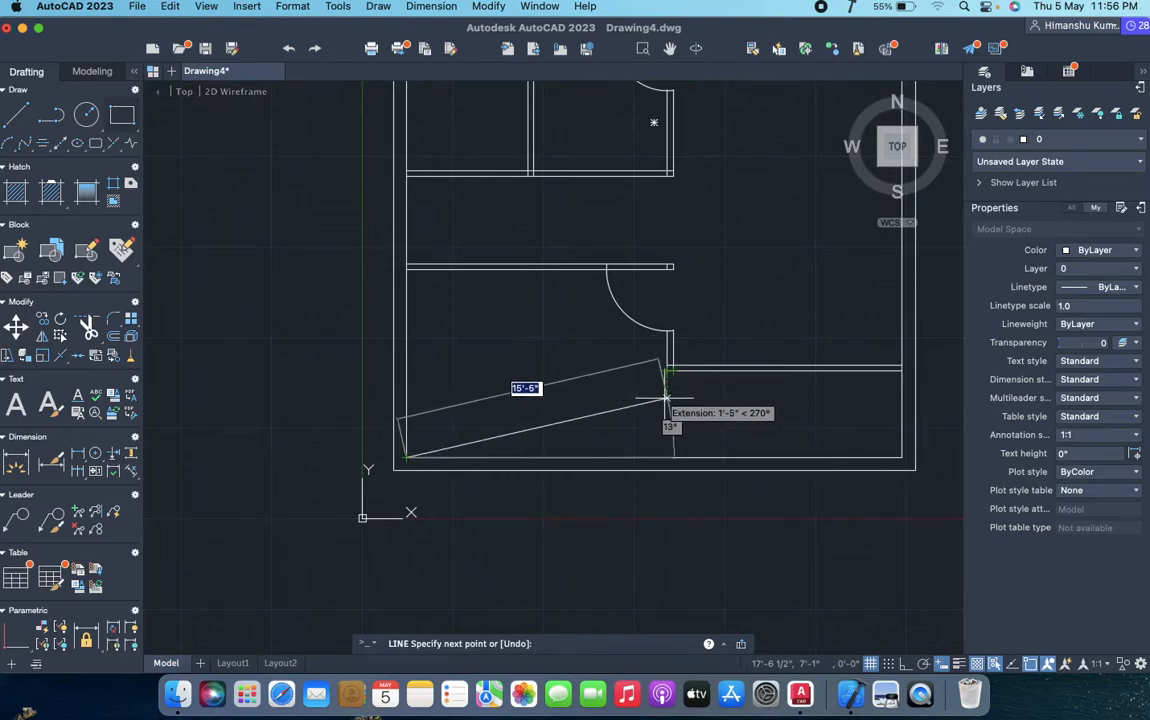
{"action": "left_click", "coordinate": [669, 459]}
{"action": "key", "text": "Escape"}
- Draw a 9" line across the bottom wall from the midpoint of the new inner-edge line to the outer edge
{"action": "type", "text": "l"}
{"action": "key", "text": "Return"}
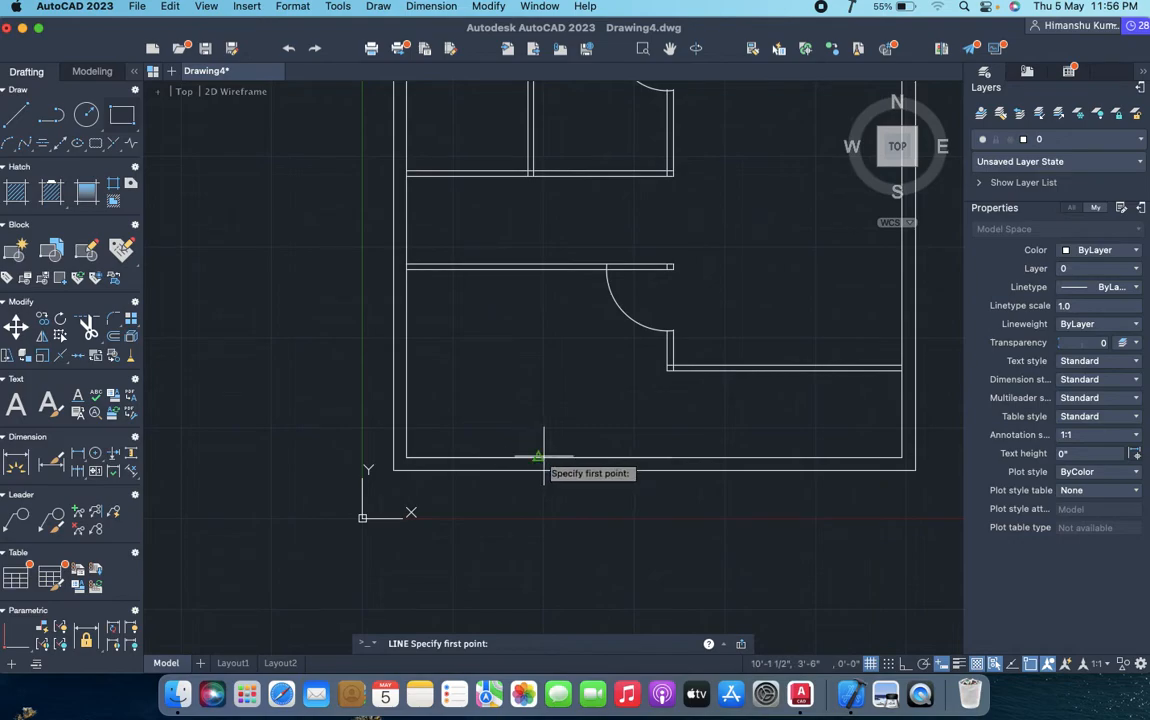
{"action": "left_click", "coordinate": [538, 469]}
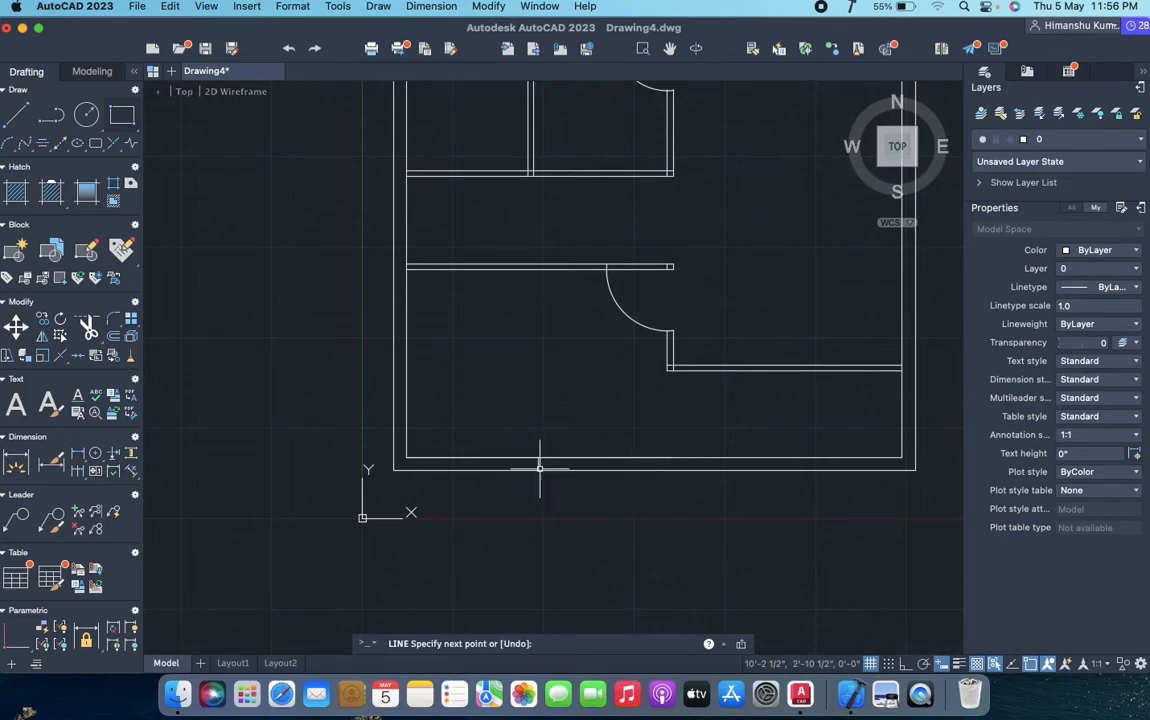
{"action": "key", "text": "Escape"}
- Offset the short line across the bottom wall 4' to the right and 4' to the left
{"action": "scroll", "coordinate": [530, 460], "scroll_direction": "up", "scroll_amount": 5}
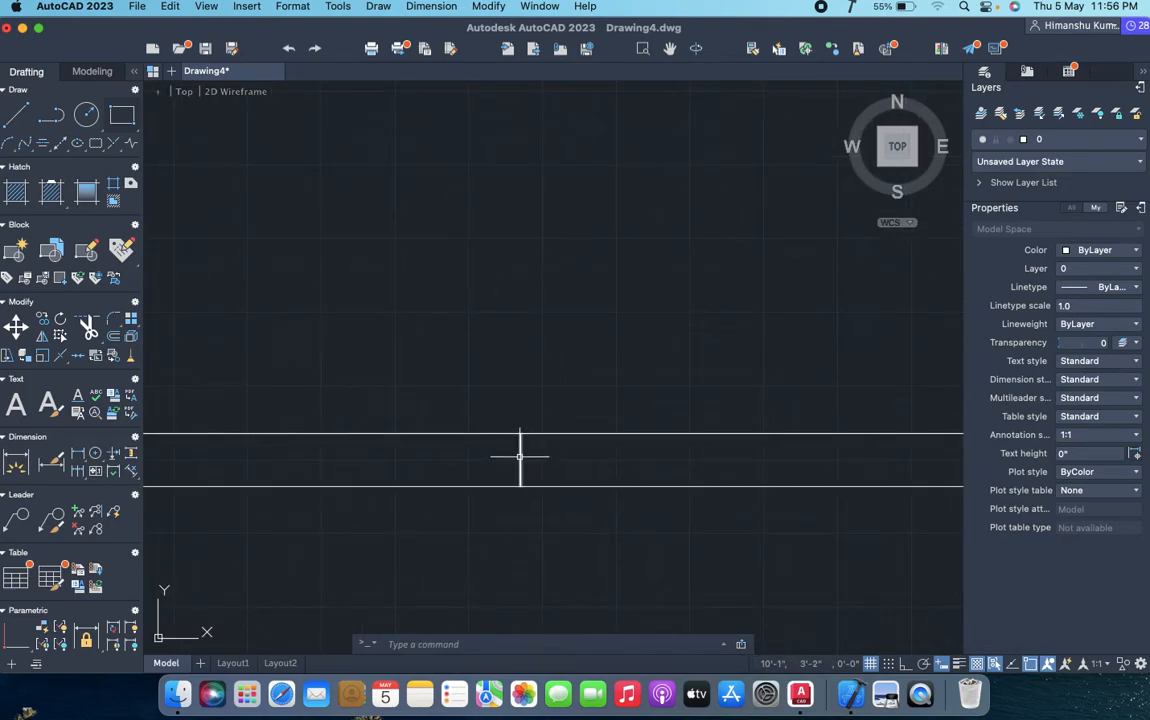
{"action": "left_click", "coordinate": [520, 456]}
{"action": "scroll", "coordinate": [612, 511], "scroll_direction": "down", "scroll_amount": 5}
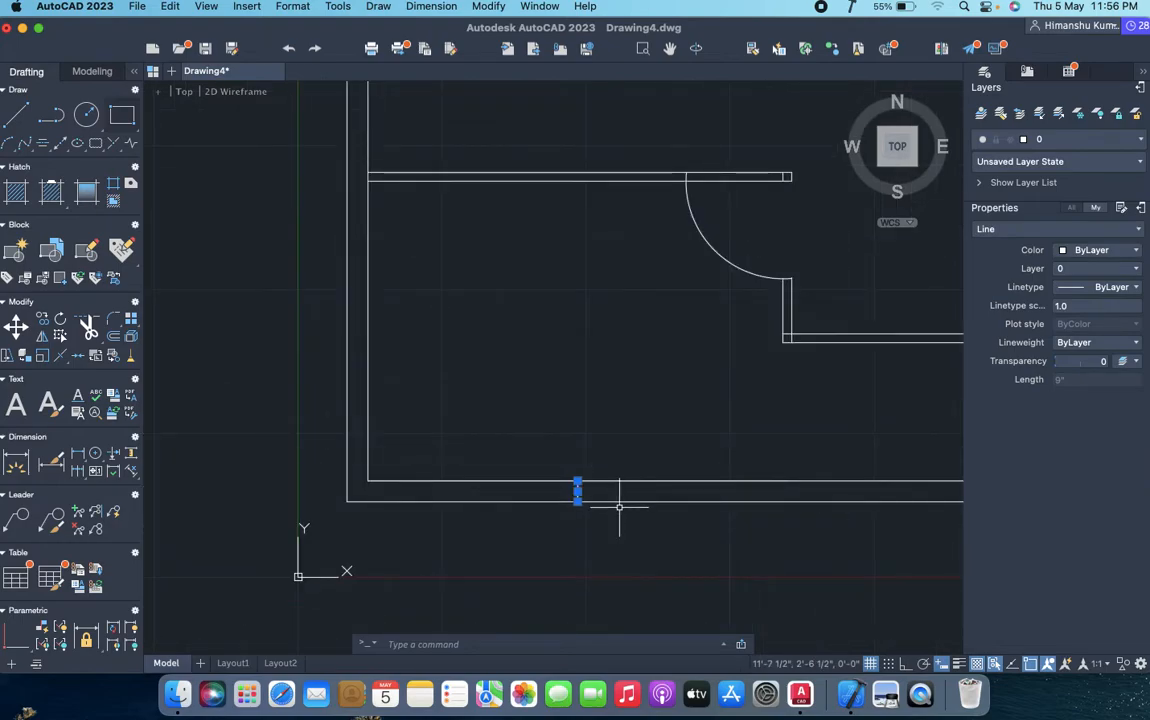
{"action": "type", "text": "o"}
{"action": "key", "text": "Return"}
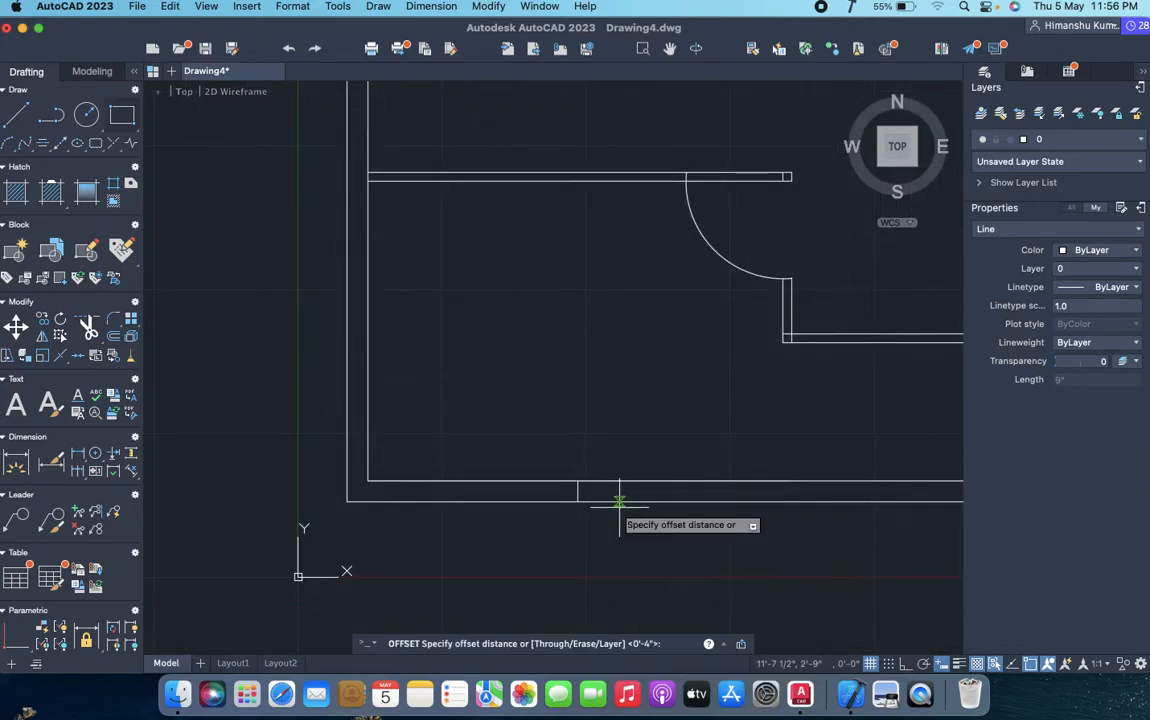
{"action": "type", "text": "4'"}
{"action": "key", "text": "Return"}
{"action": "left_click", "coordinate": [621, 499]}
{"action": "left_click", "coordinate": [632, 501]}
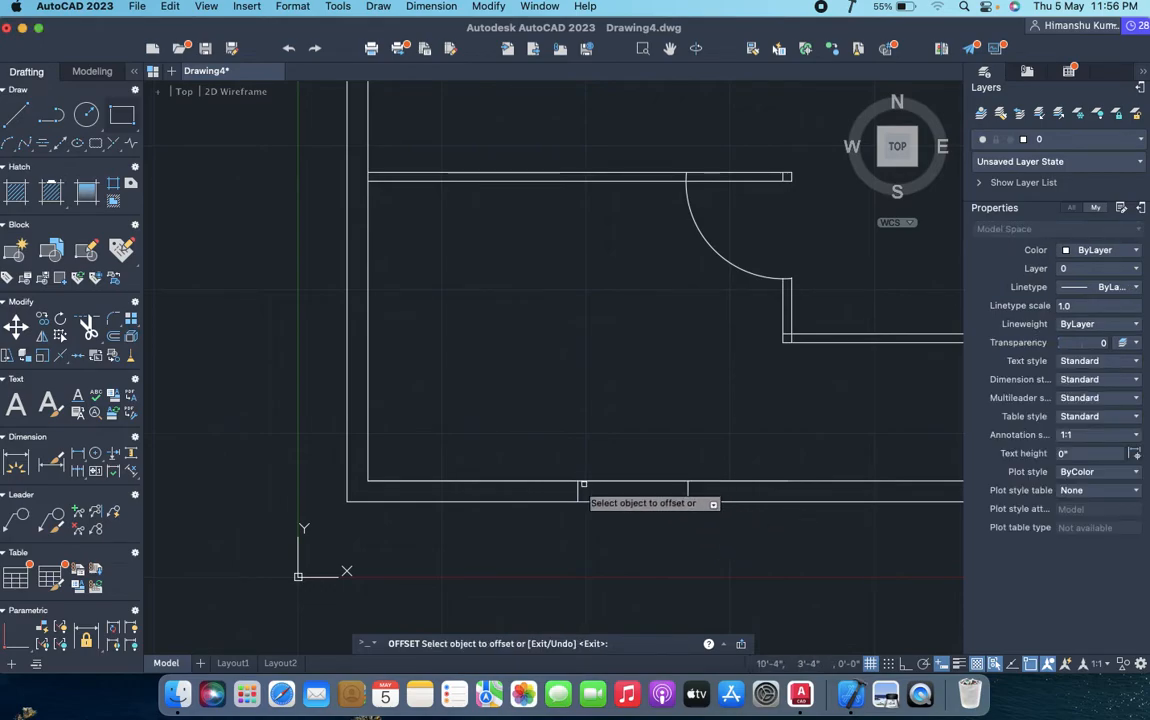
{"action": "left_click", "coordinate": [578, 489]}
{"action": "left_click", "coordinate": [515, 505]}
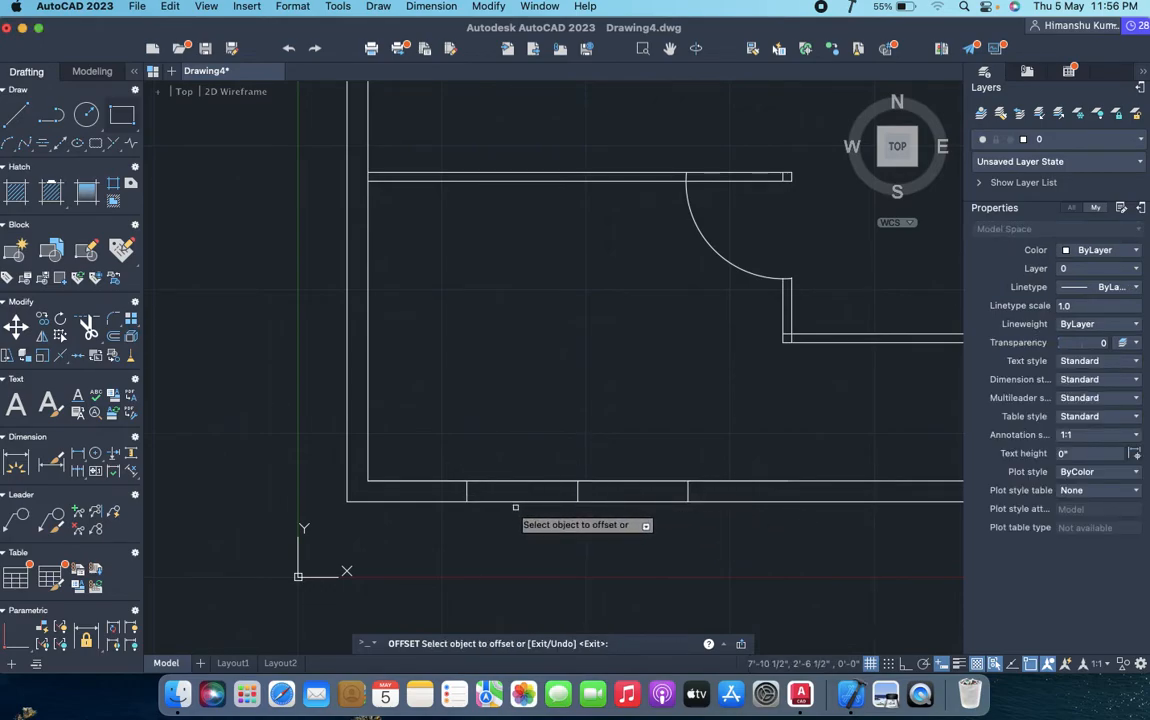
{"action": "key", "text": "Escape"}
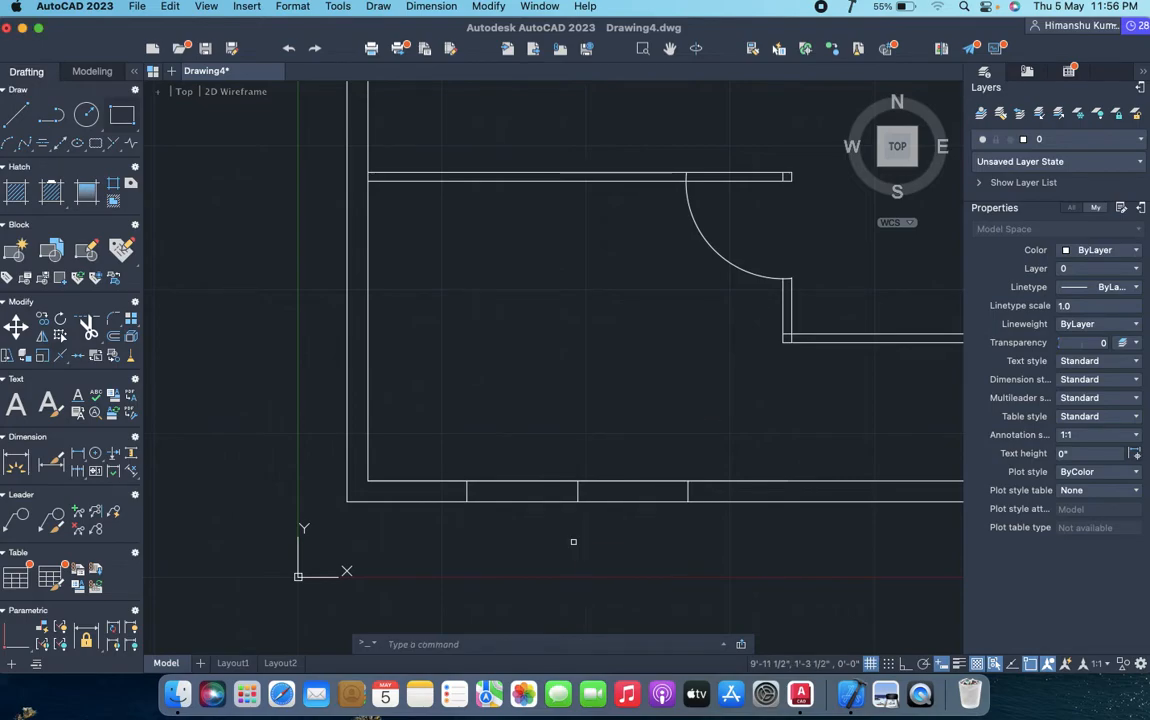
- Trim the bottom wall's lines between the two offset marks and delete the middle mark to form an opening
{"action": "type", "text": "tr"}
{"action": "key", "text": "Return"}
{"action": "left_click", "coordinate": [573, 541]}
{"action": "left_click", "coordinate": [498, 472]}
{"action": "left_click", "coordinate": [665, 466]}
{"action": "left_click", "coordinate": [616, 520]}
{"action": "key", "text": "Escape"}
{"action": "left_click", "coordinate": [608, 487]}
{"action": "left_click", "coordinate": [572, 497]}
{"action": "key", "text": "Delete"}
{"action": "scroll", "coordinate": [620, 500], "scroll_direction": "down", "scroll_amount": 4}
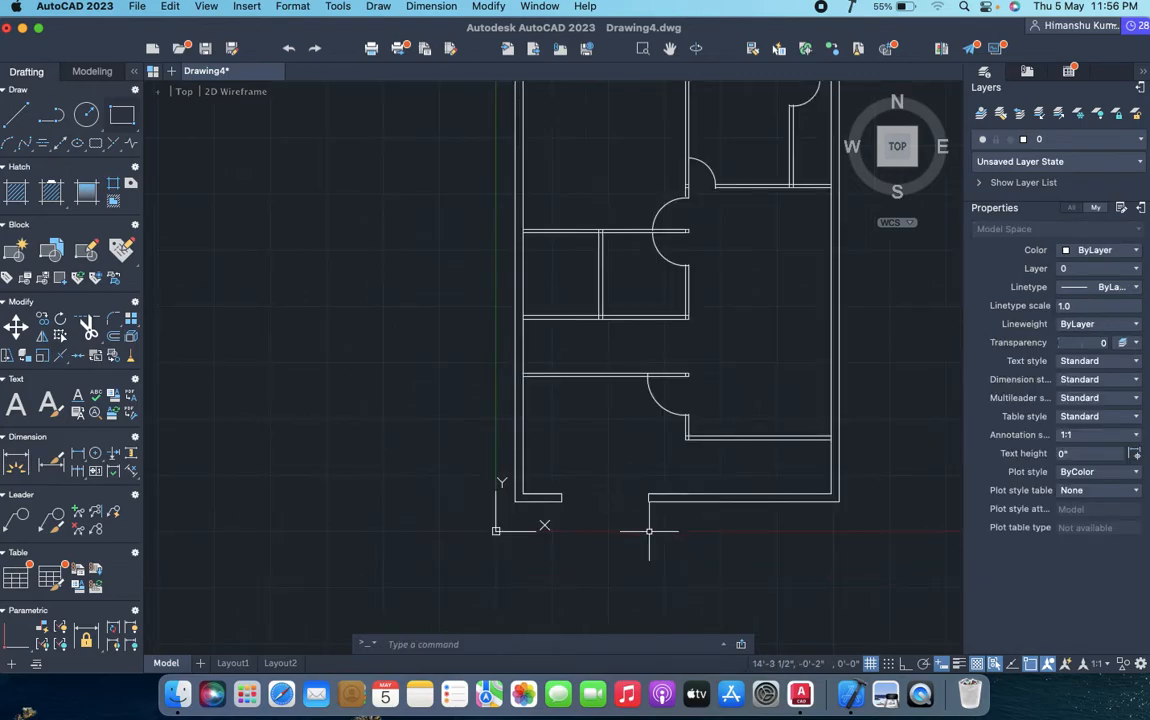
{"action": "scroll", "coordinate": [649, 531], "scroll_direction": "up", "scroll_amount": 3}
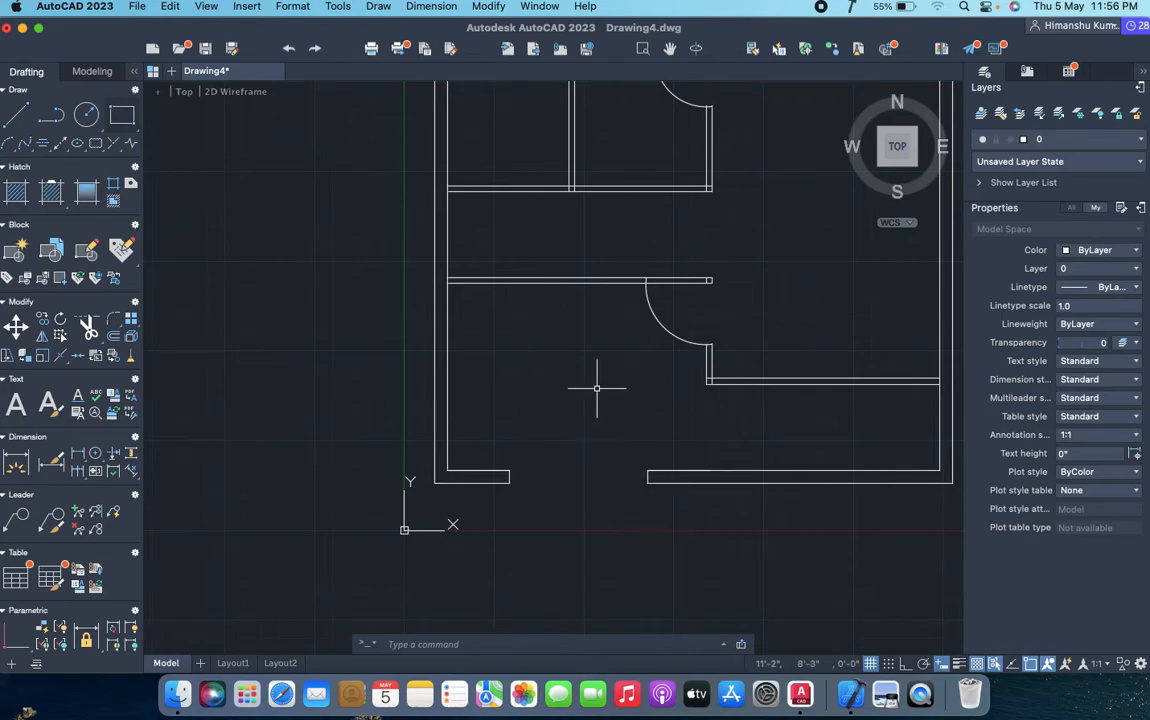
{"action": "scroll", "coordinate": [597, 388], "scroll_direction": "down", "scroll_amount": 3}
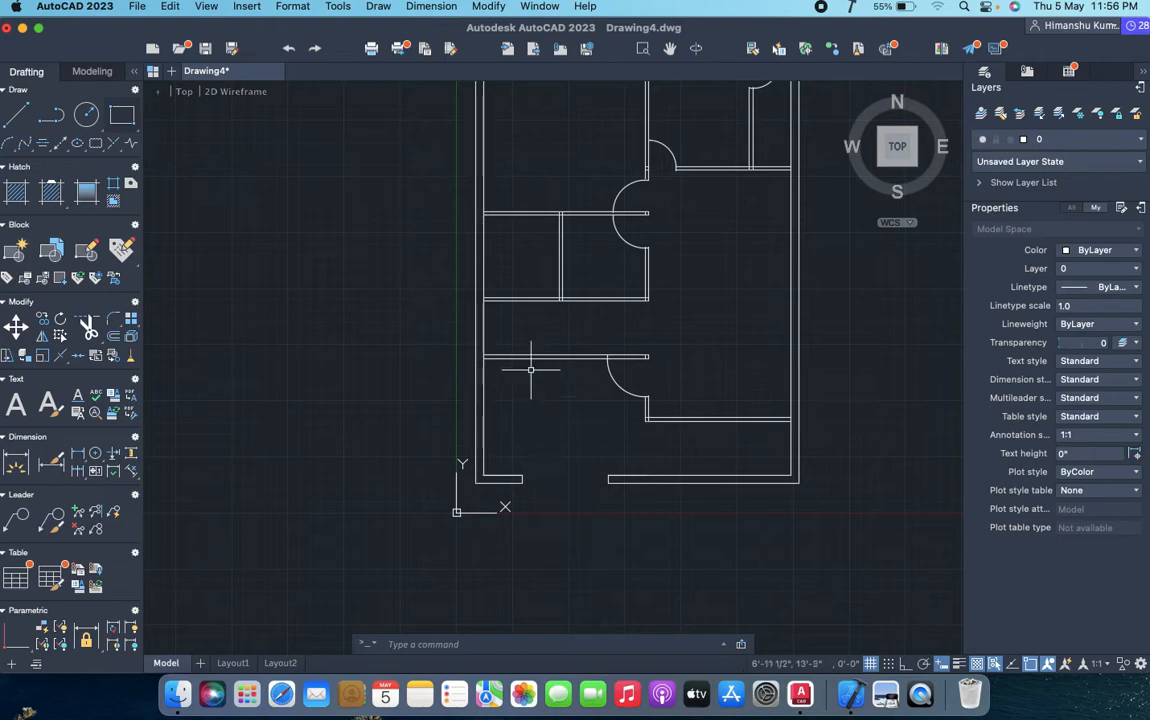
- Draw a line along the left wall's inner edge between the two horizontal partitions bounding the stair space
{"action": "scroll", "coordinate": [532, 364], "scroll_direction": "up", "scroll_amount": 2}
{"action": "type", "text": "l"}
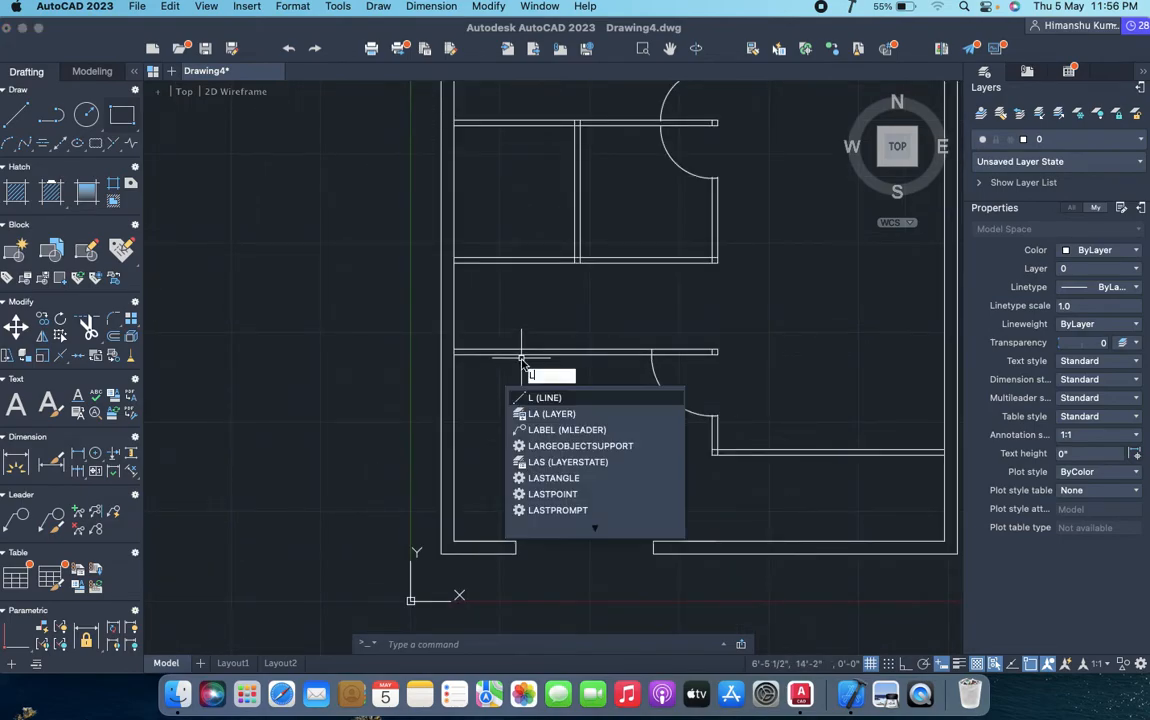
{"action": "key", "text": "Return"}
{"action": "left_click", "coordinate": [453, 263]}
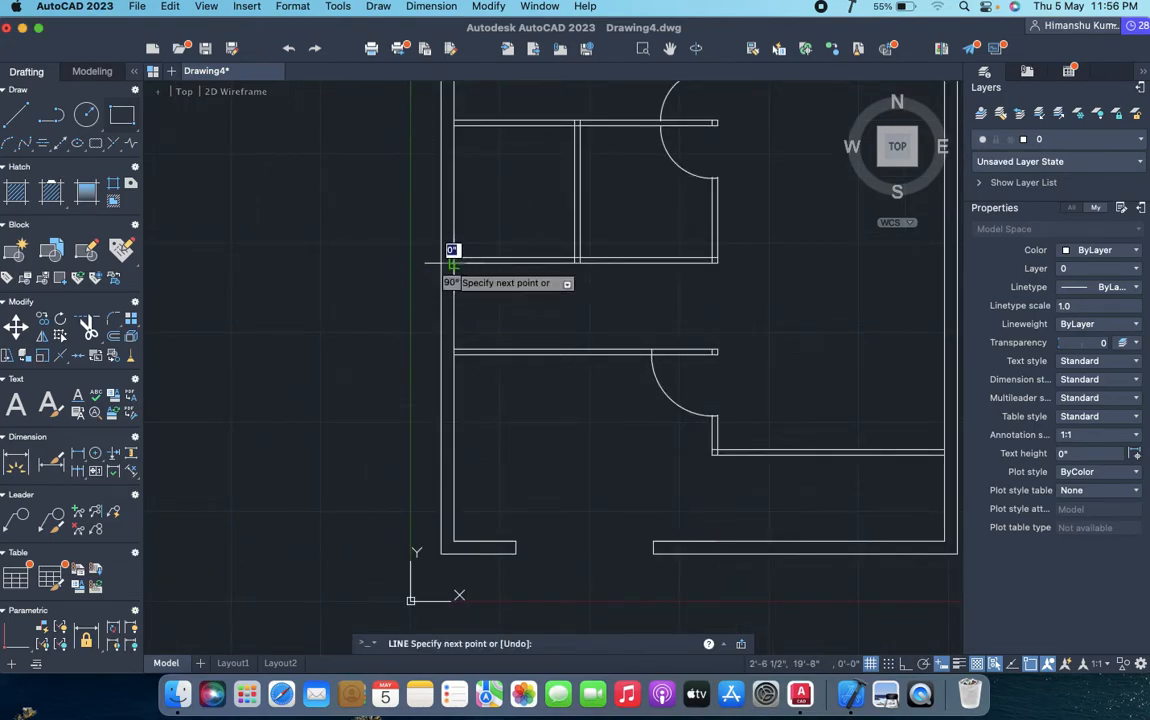
{"action": "left_click", "coordinate": [454, 349]}
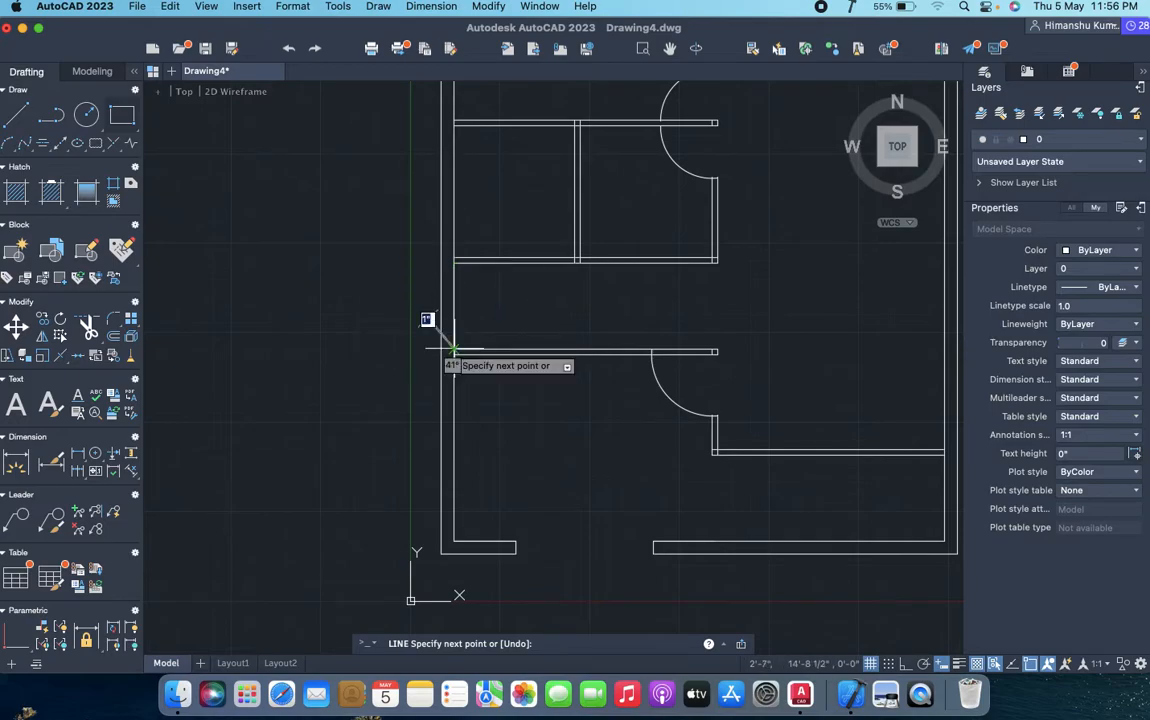
{"action": "key", "text": "Escape"}
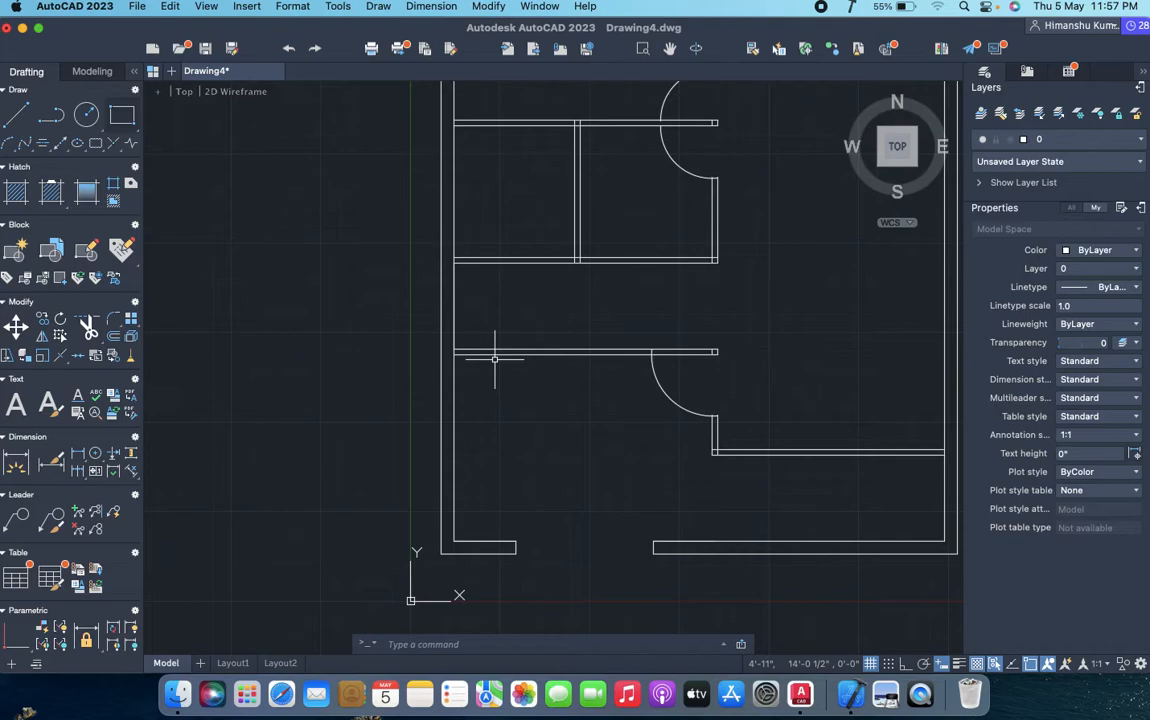
- Offset the new inner-edge line 3' to the right to mark the stair landing
{"action": "type", "text": "o"}
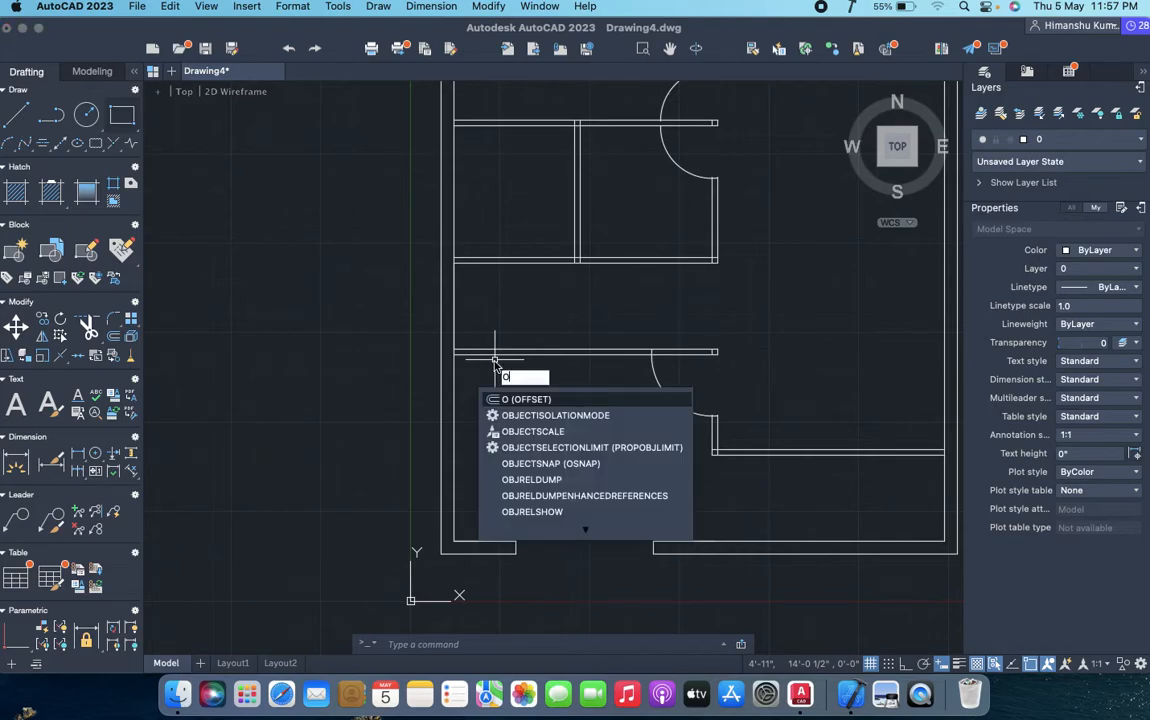
{"action": "key", "text": "Return"}
{"action": "type", "text": "3"}
{"action": "key", "text": "Return"}
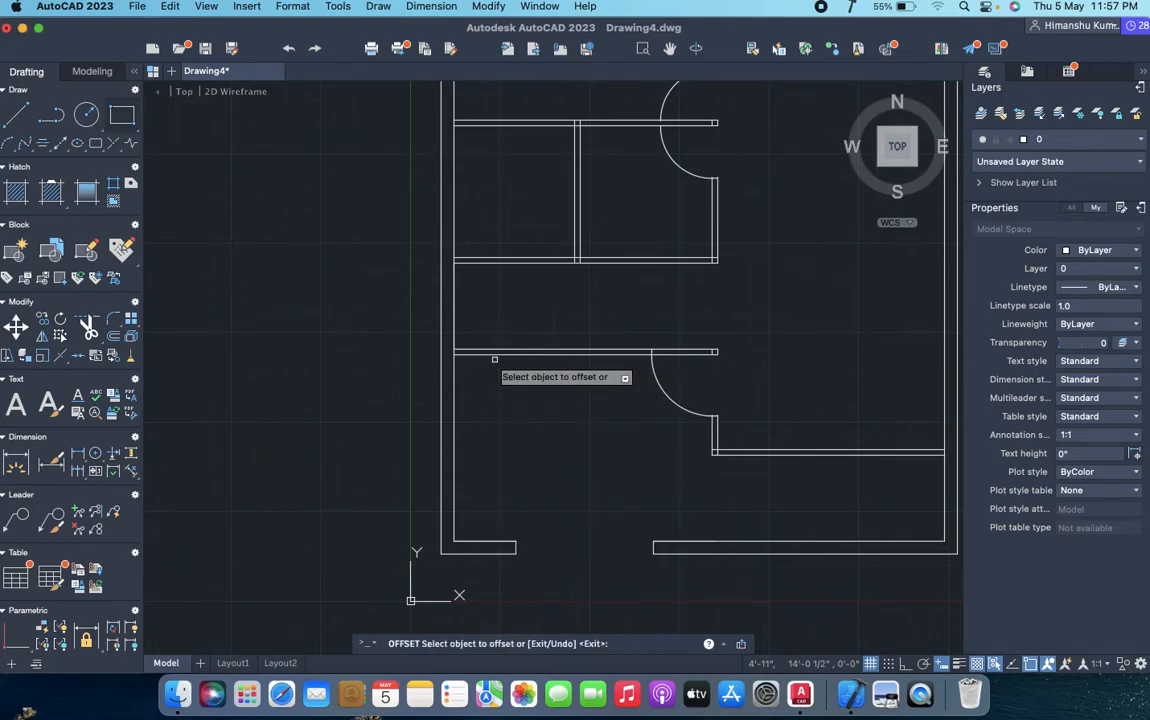
{"action": "left_click", "coordinate": [456, 306]}
{"action": "left_click", "coordinate": [480, 320]}
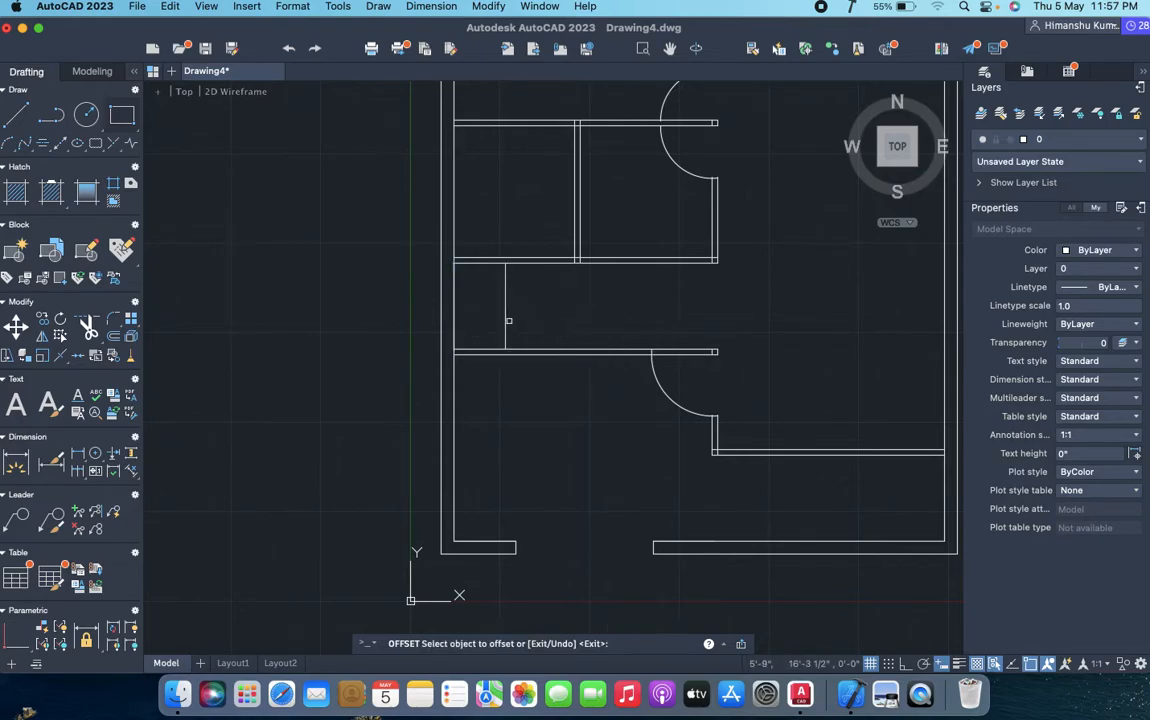
{"action": "key", "text": "Escape"}
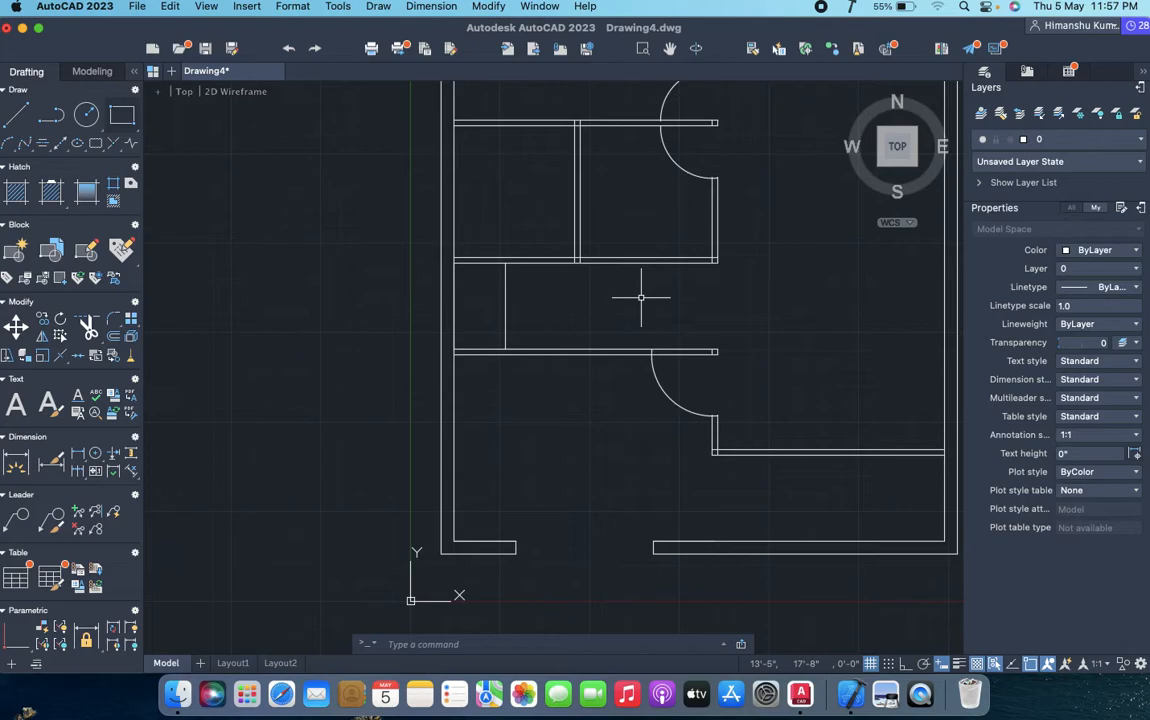
- Offset the landing line 10" to the right to make the first stair tread
{"action": "type", "text": "o"}
{"action": "key", "text": "Return"}
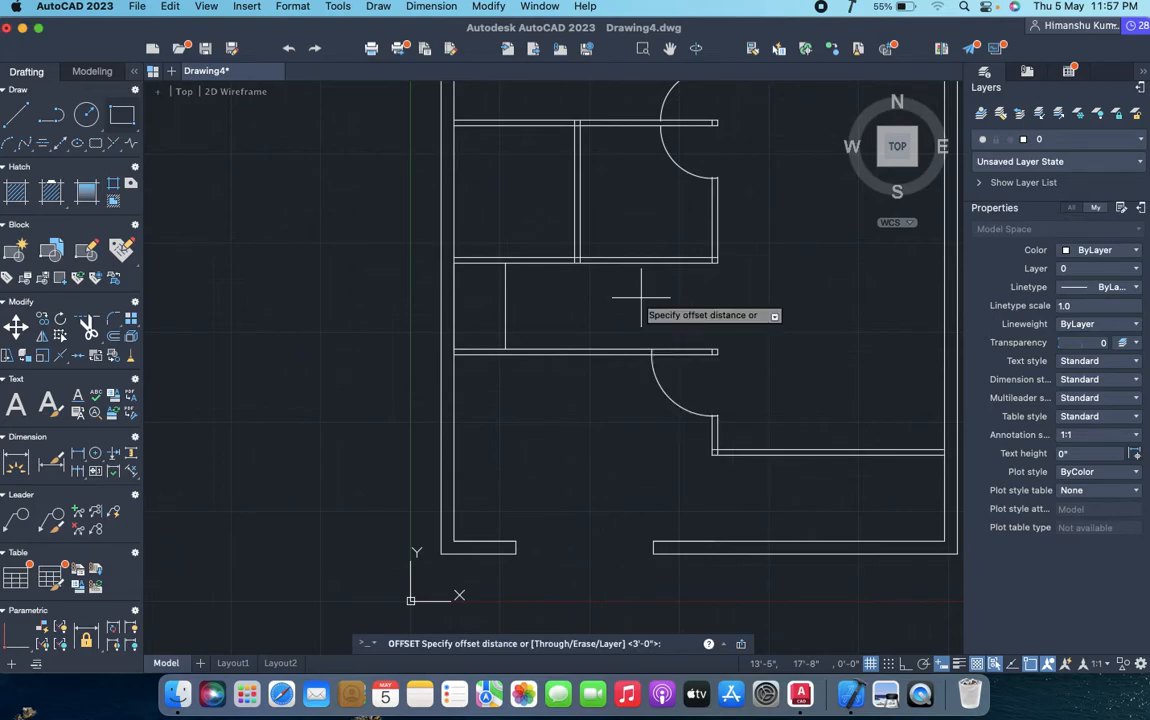
{"action": "type", "text": "10\""}
{"action": "key", "text": "Return"}
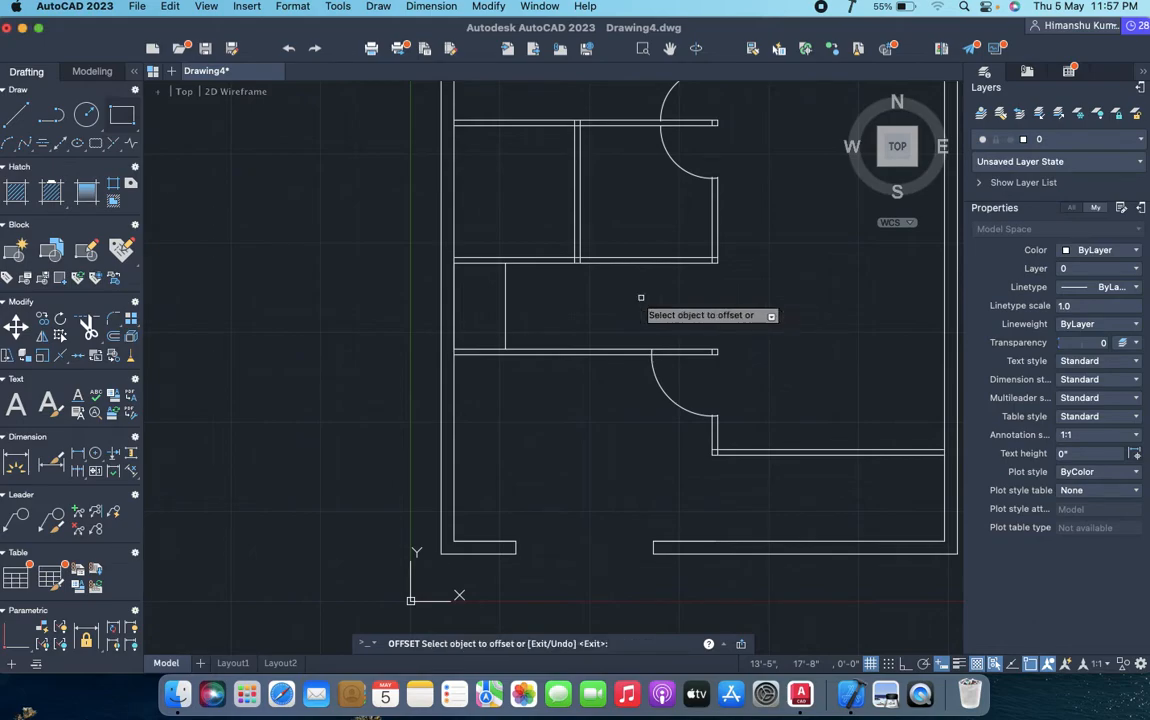
{"action": "left_click", "coordinate": [505, 308]}
{"action": "left_click", "coordinate": [525, 320]}
{"action": "left_click", "coordinate": [519, 318]}
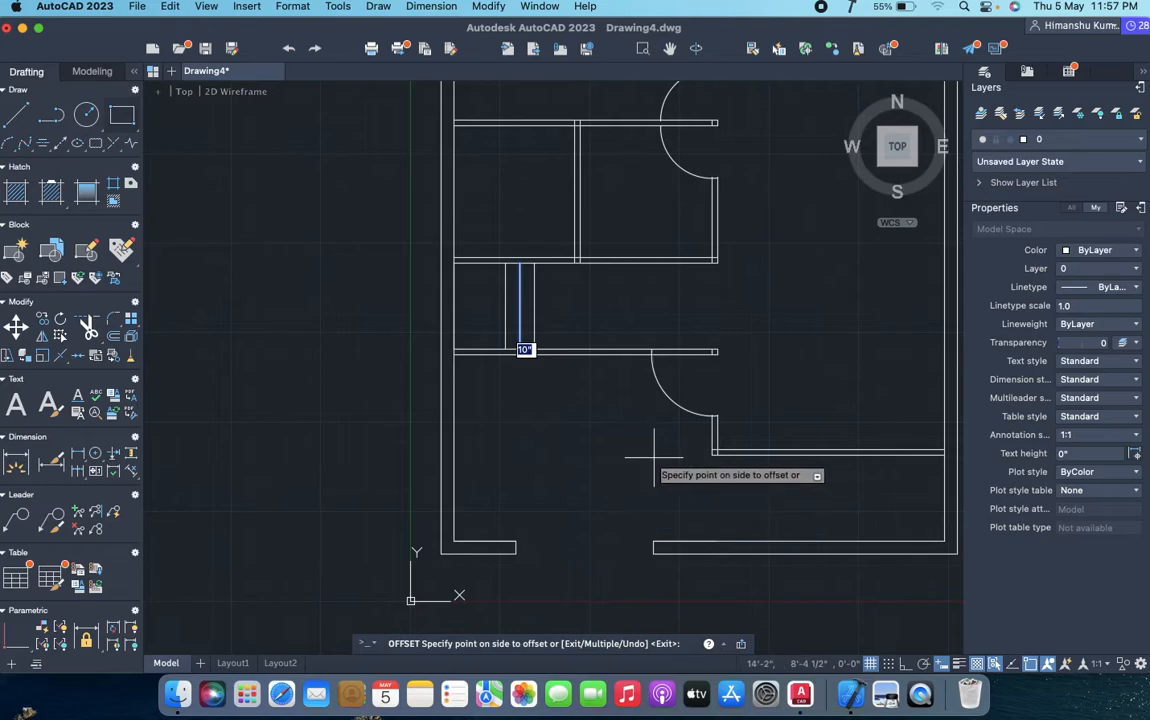
- Use the Multiple option to repeat the 10" tread offset ten more times to the right
{"action": "type", "text": "m"}
{"action": "key", "text": "Return"}
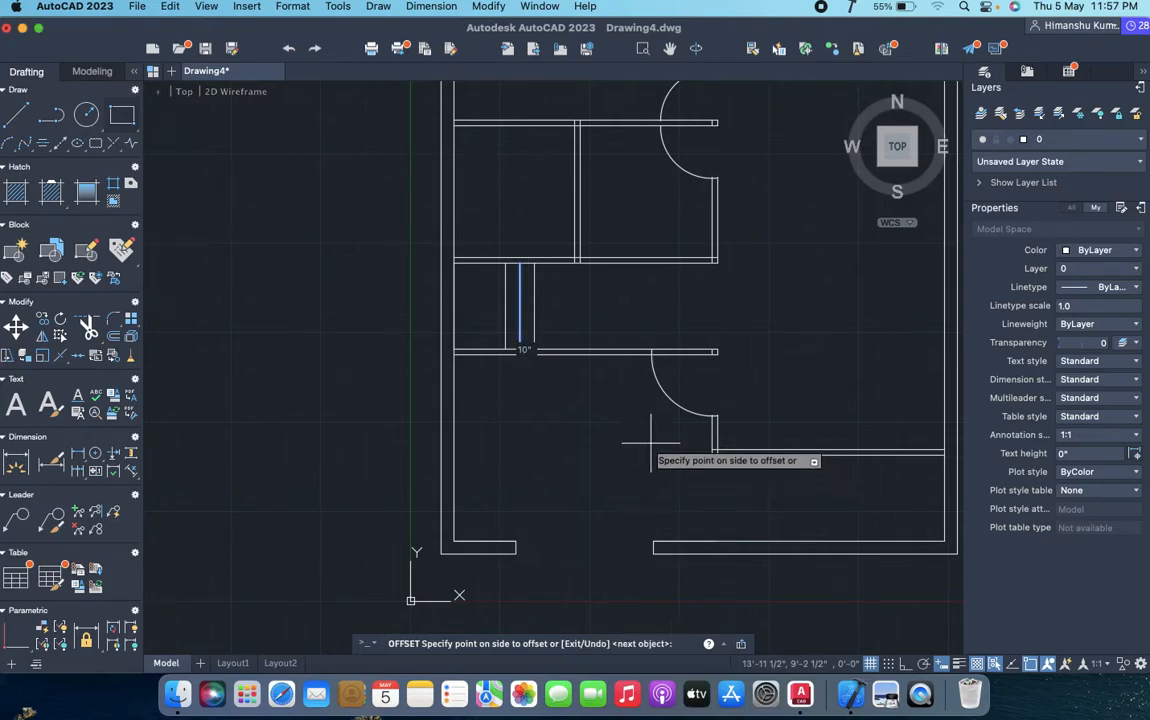
{"action": "left_click", "coordinate": [664, 293]}
{"action": "left_click", "coordinate": [674, 300]}
{"action": "left_click", "coordinate": [684, 305]}
{"action": "left_click", "coordinate": [690, 309]}
{"action": "left_click", "coordinate": [703, 313]}
{"action": "left_click", "coordinate": [714, 317]}
{"action": "left_click", "coordinate": [719, 318]}
{"action": "left_click", "coordinate": [725, 319]}
{"action": "left_click", "coordinate": [731, 320]}
{"action": "left_click", "coordinate": [735, 322]}
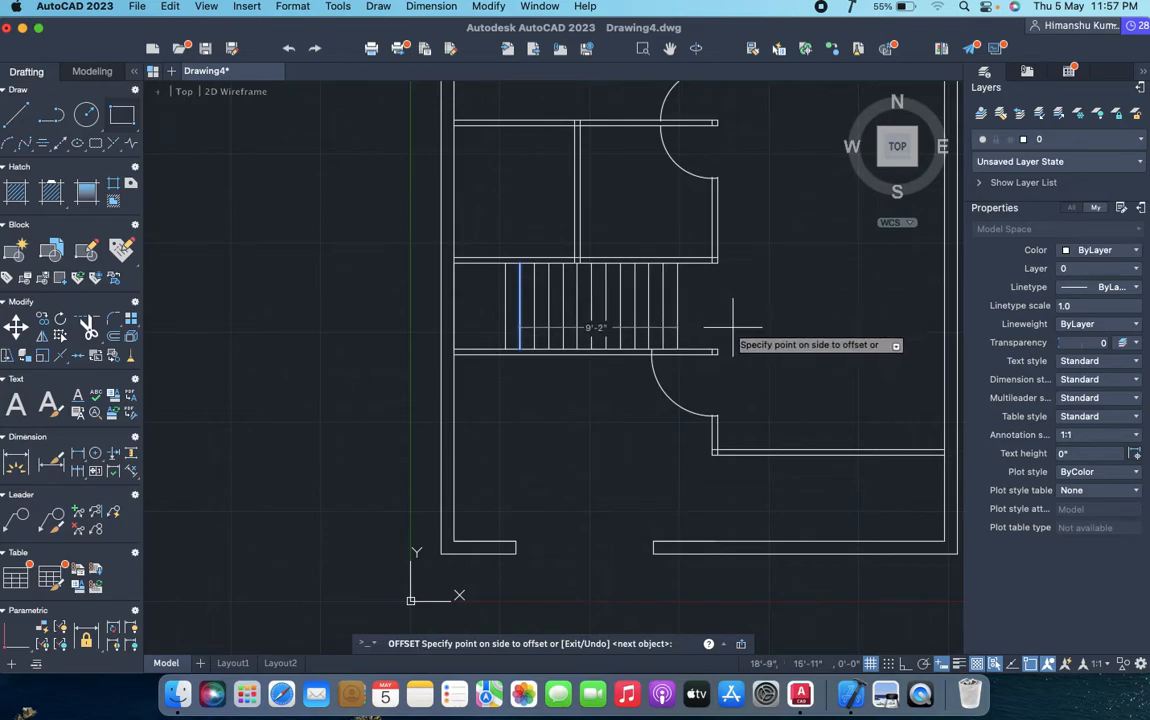
{"action": "key", "text": "Escape"}
- Draw a horizontal line from the landing line's midpoint to the last tread to divide the two stair flights
{"action": "type", "text": "l"}
{"action": "key", "text": "Return"}
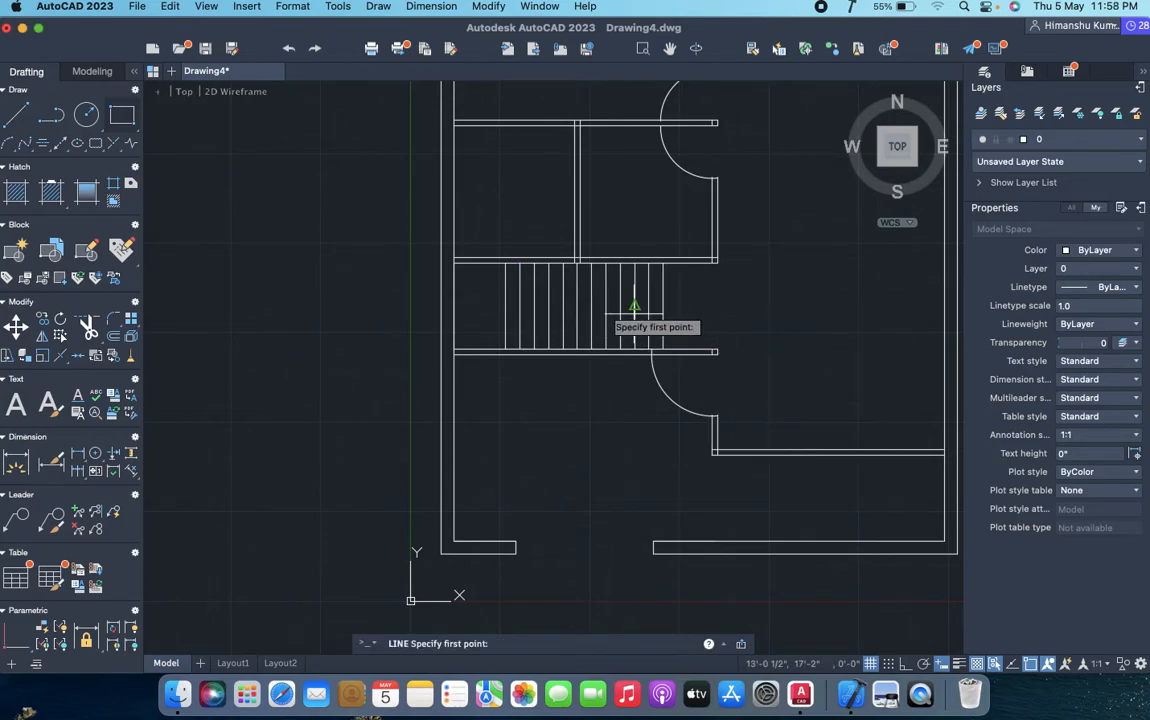
{"action": "left_click", "coordinate": [505, 306]}
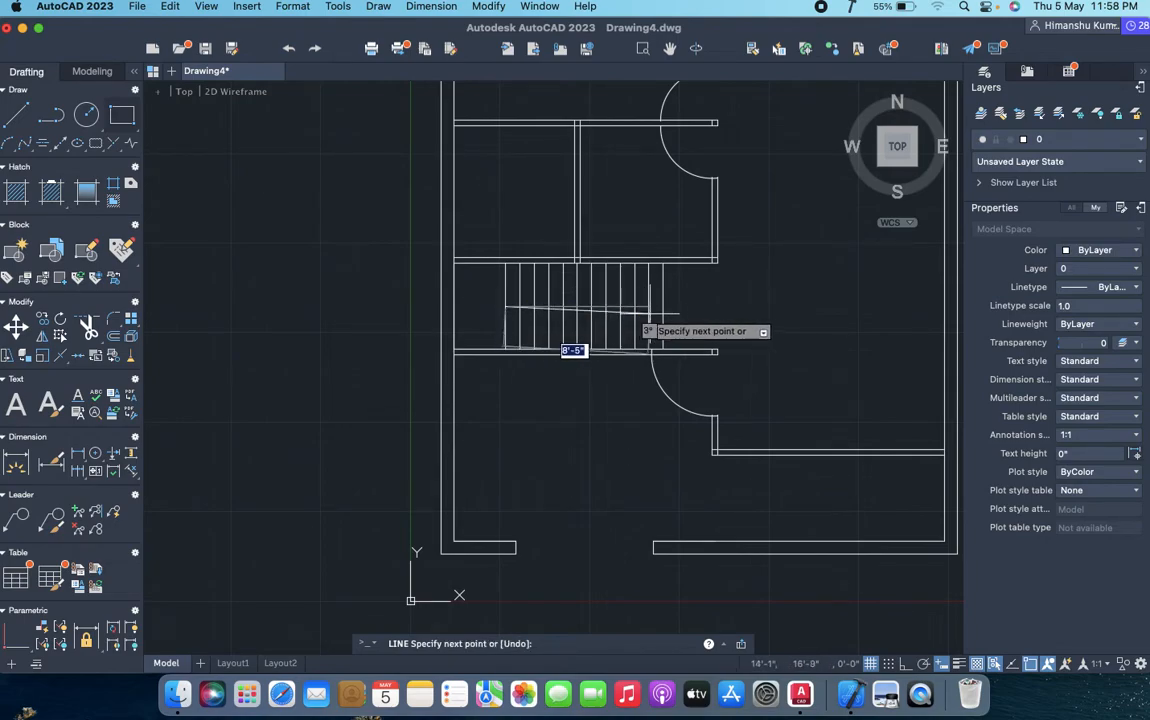
{"action": "key", "text": "Escape"}
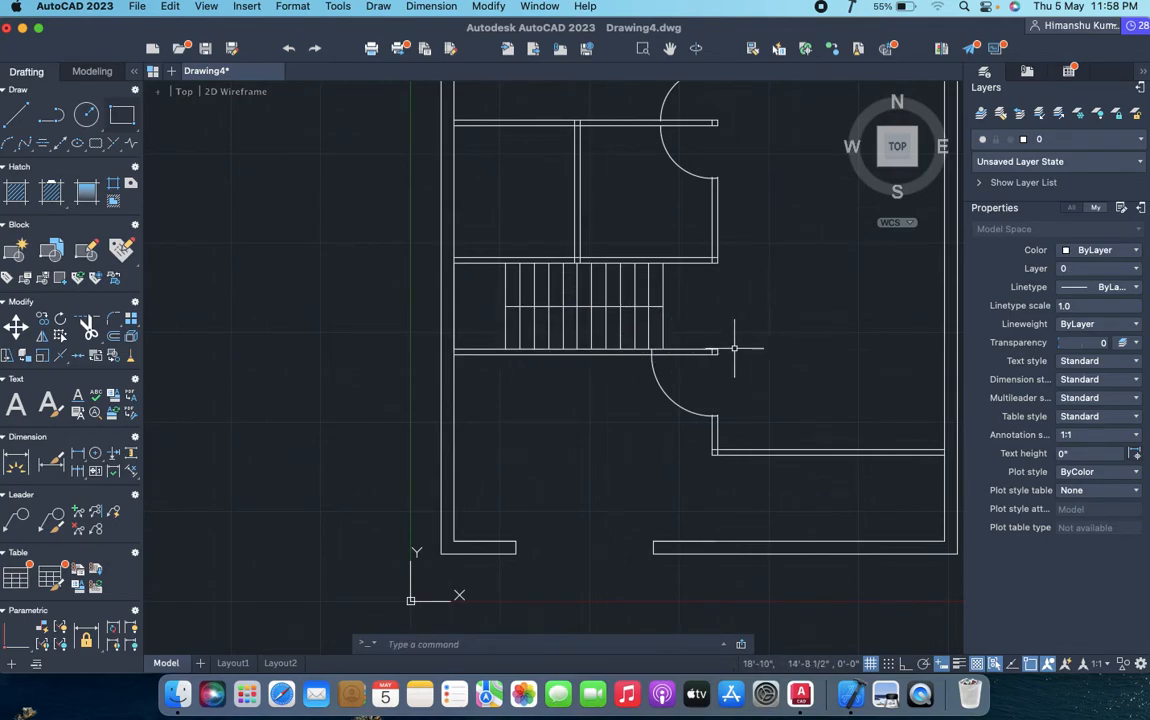
- Trim the last two tread lines above the stair's dividing line
{"action": "type", "text": "tr"}
{"action": "key", "text": "Return"}
{"action": "left_click", "coordinate": [683, 293]}
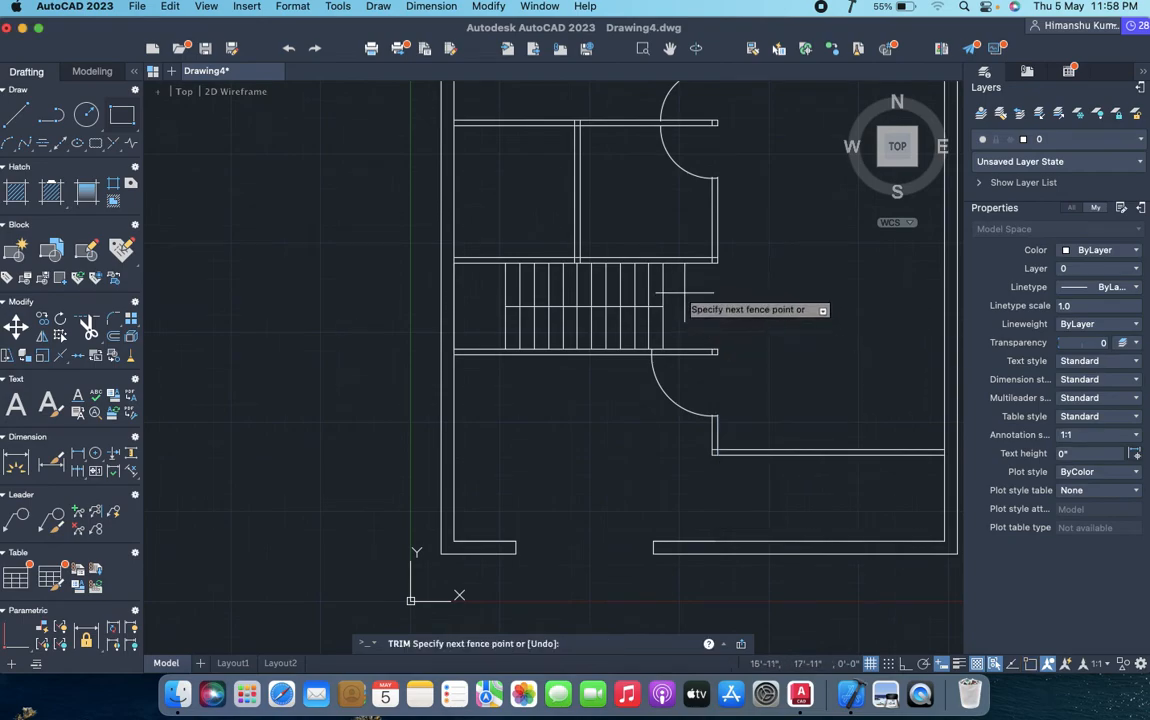
{"action": "key", "text": "Return"}
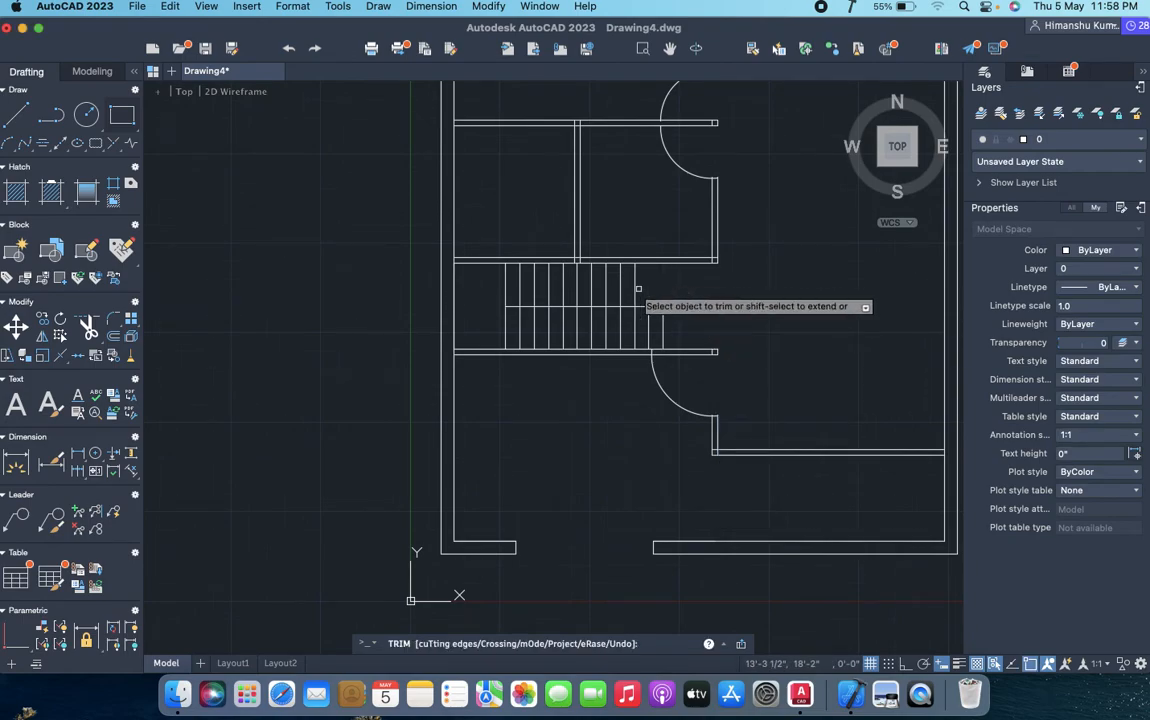
{"action": "key", "text": "Escape"}
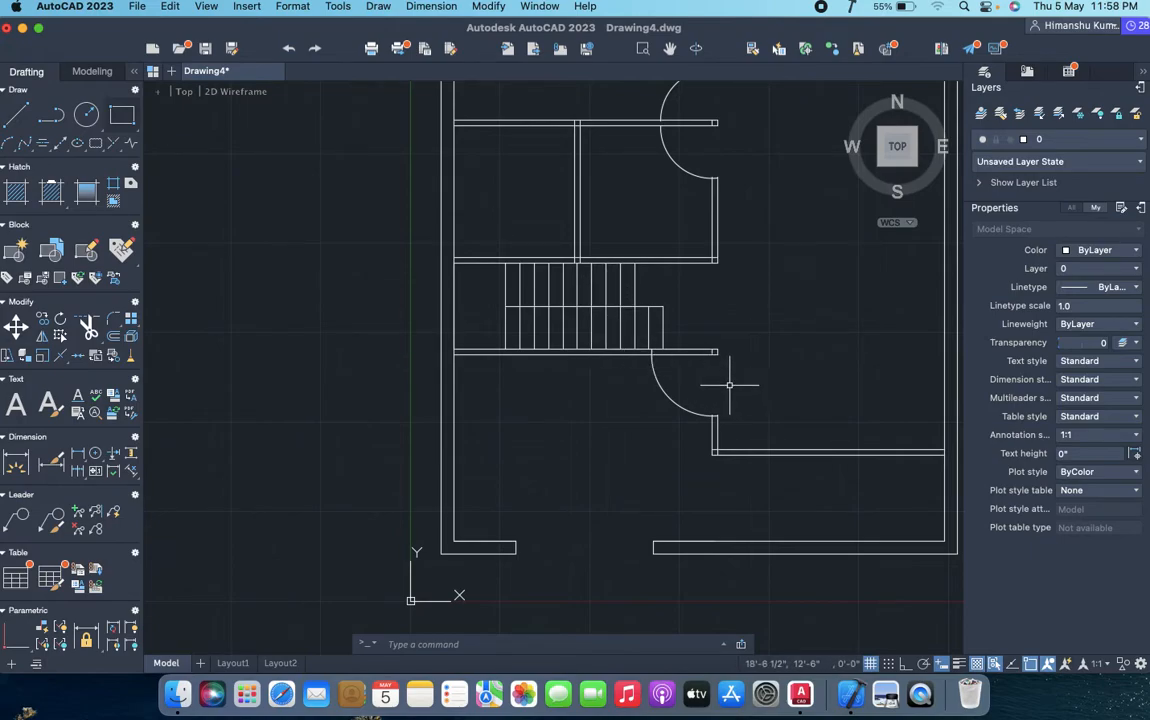
- Try to draw a 12" by 10" rectangle in the empty space left of the floor plan
{"action": "scroll", "coordinate": [730, 383], "scroll_direction": "down", "scroll_amount": 2}
{"action": "middle_click_drag", "start_coordinate": [762, 393], "coordinate": [701, 461]}
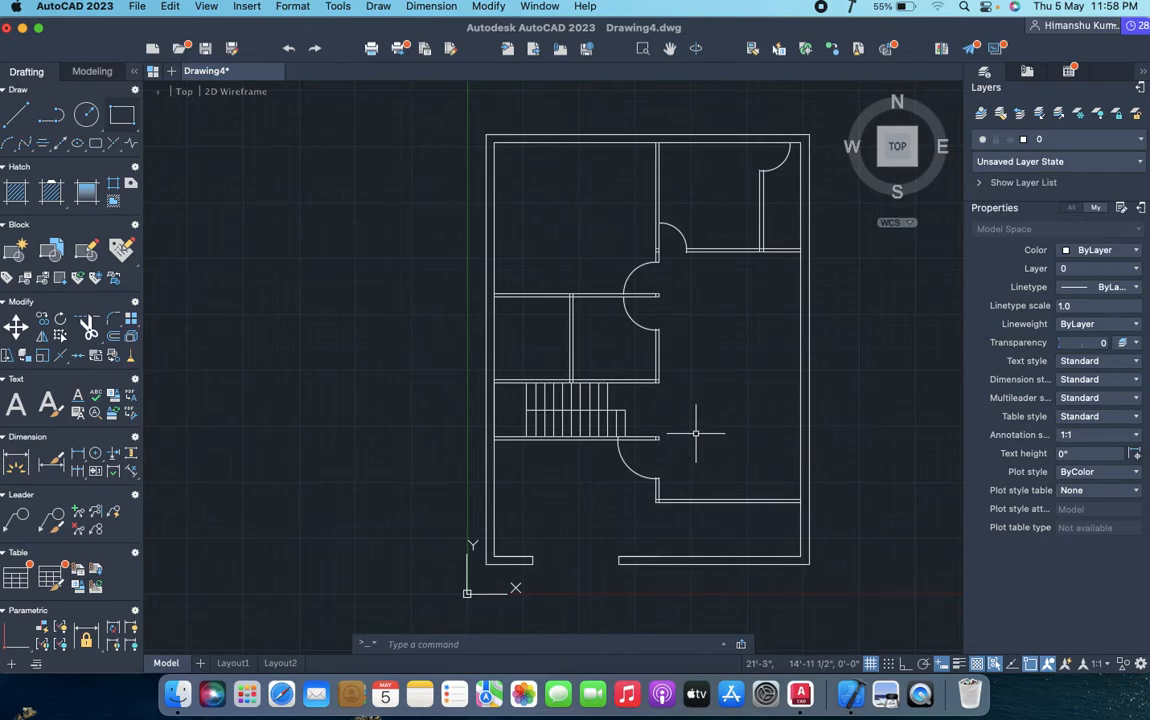
{"action": "middle_click_drag", "start_coordinate": [557, 203], "coordinate": [570, 259]}
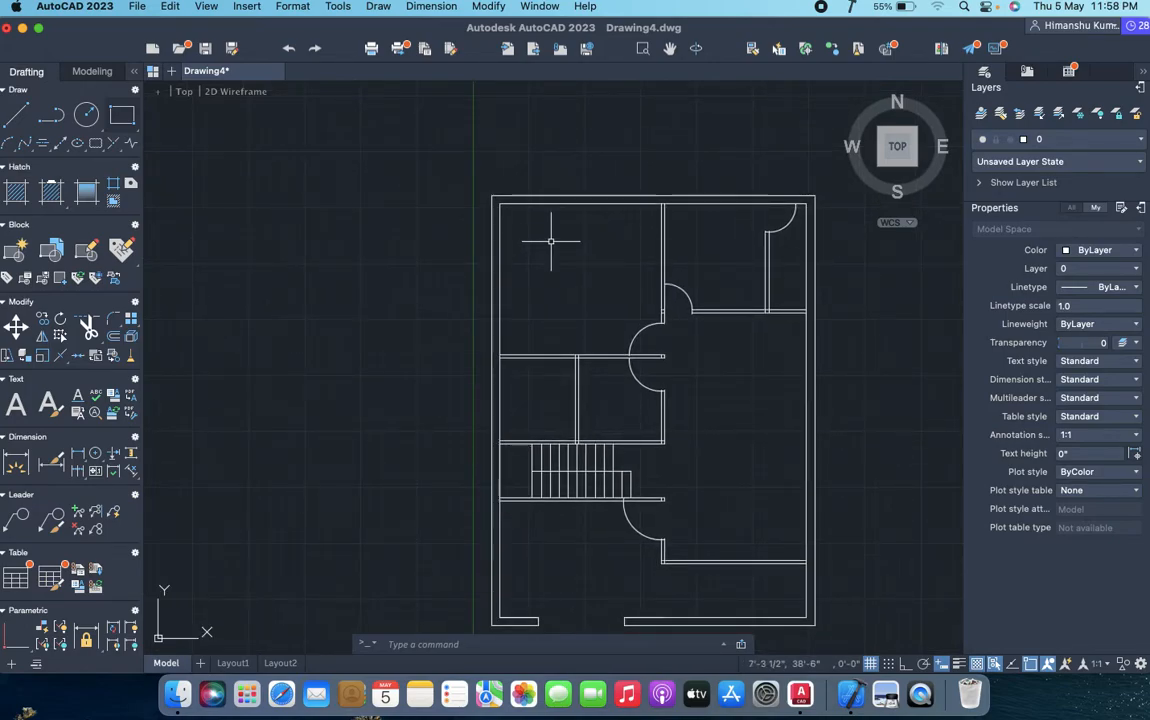
{"action": "type", "text": "rec"}
{"action": "key", "text": "Return"}
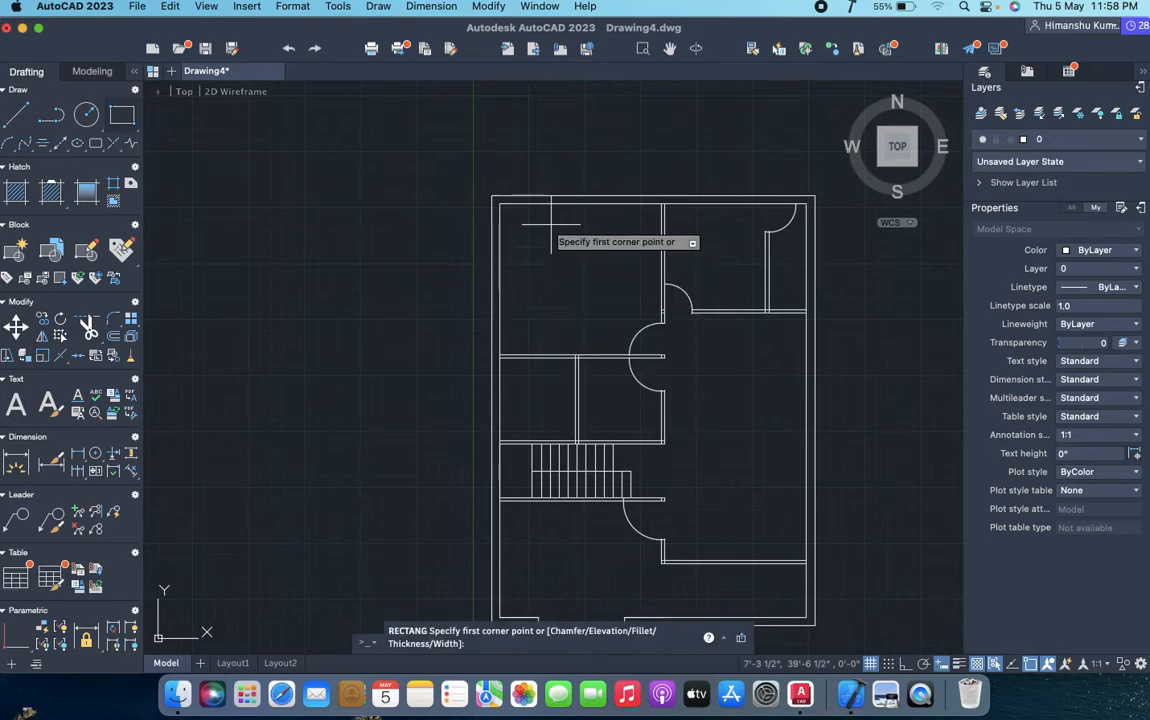
{"action": "left_click", "coordinate": [348, 298]}
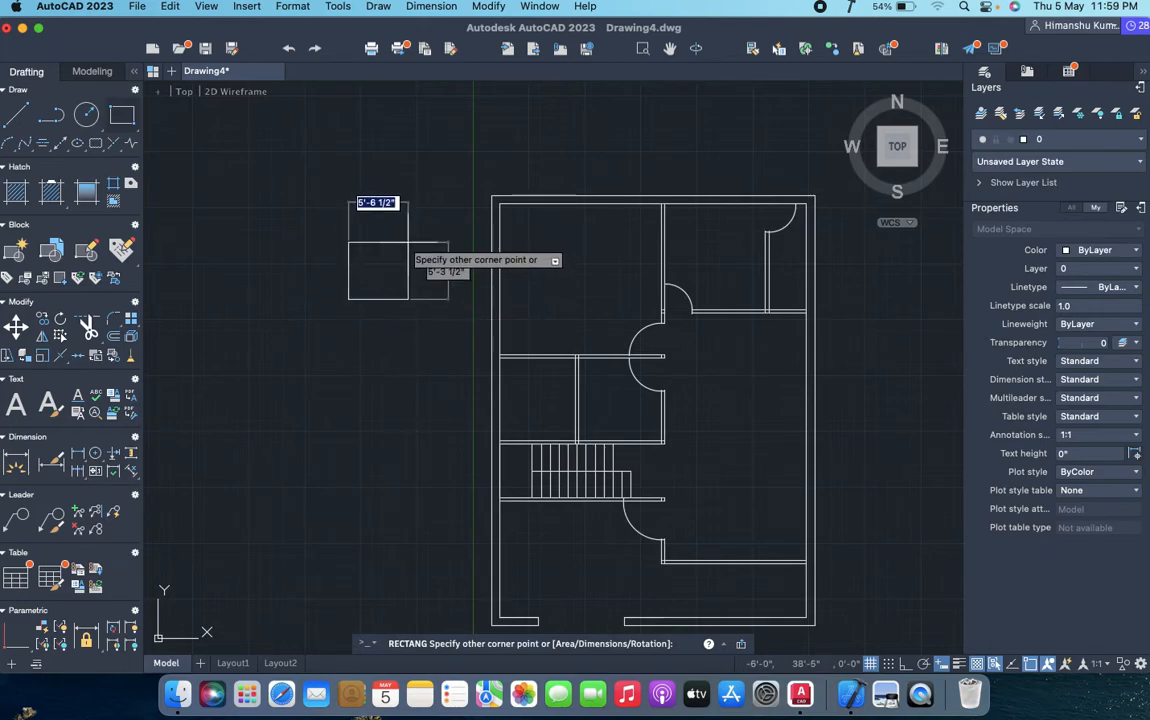
{"action": "type", "text": "12"}
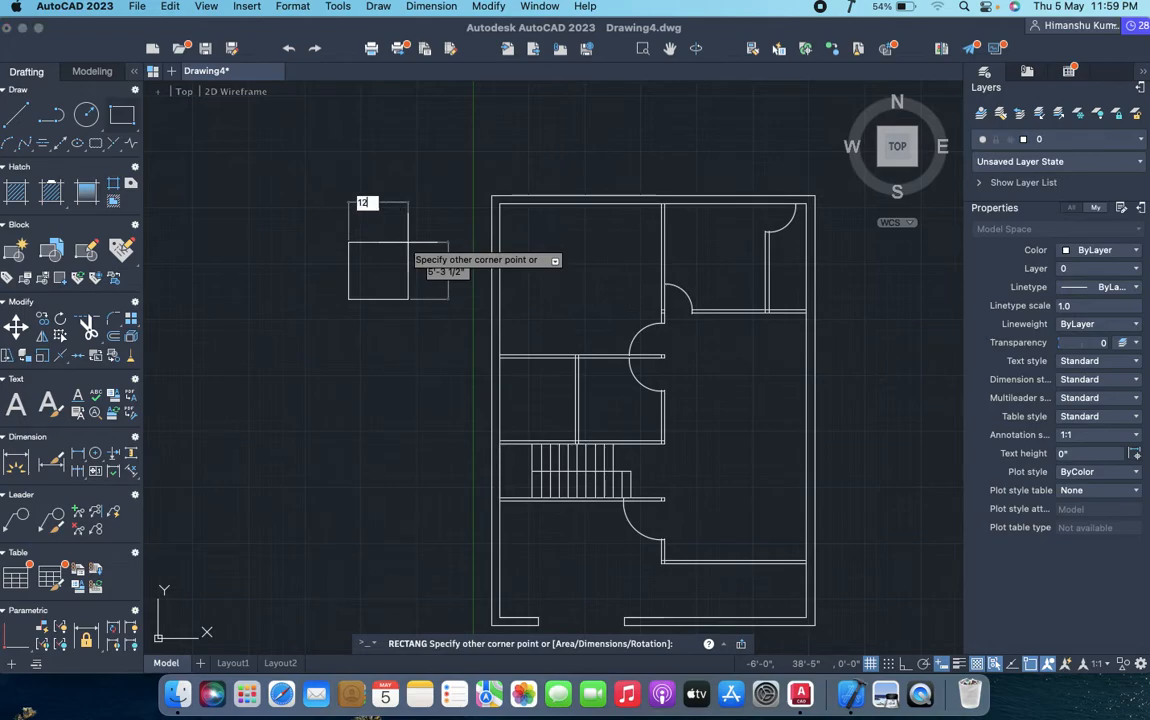
{"action": "key", "text": "Tab"}
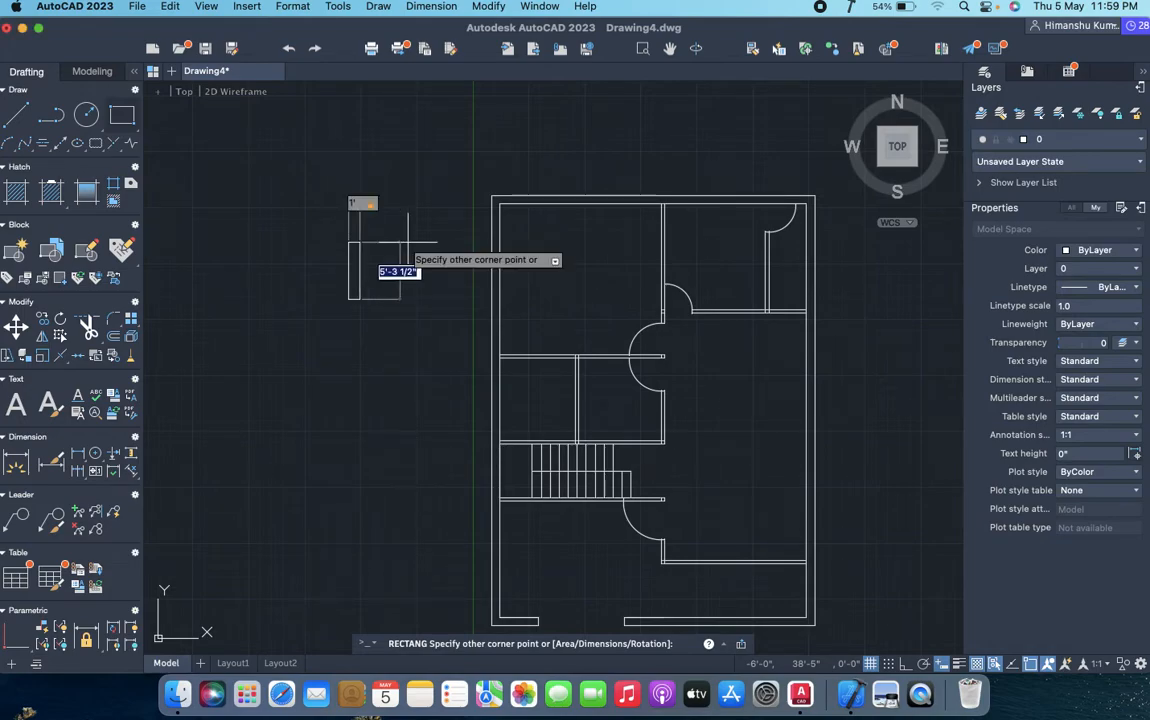
{"action": "type", "text": "10"}
{"action": "key", "text": "Return"}
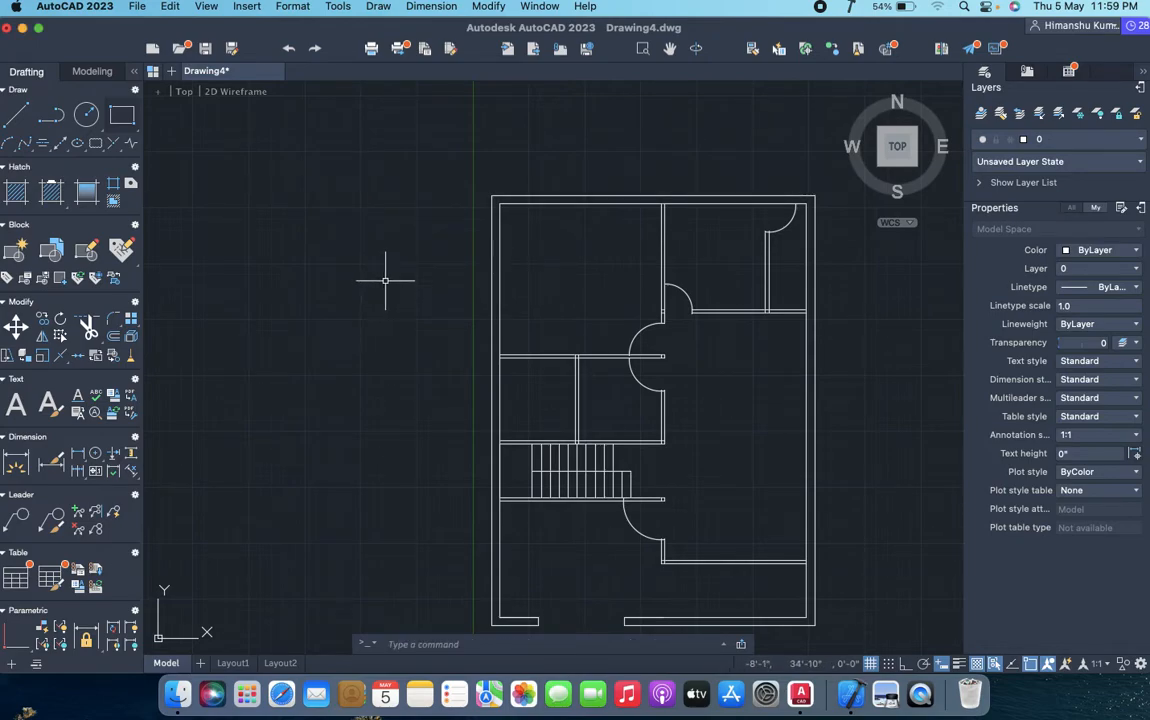
- Draw a 12" by 9" rectangle in the empty space left of the floor plan
{"action": "type", "text": "C"}
{"action": "key", "text": "Return"}
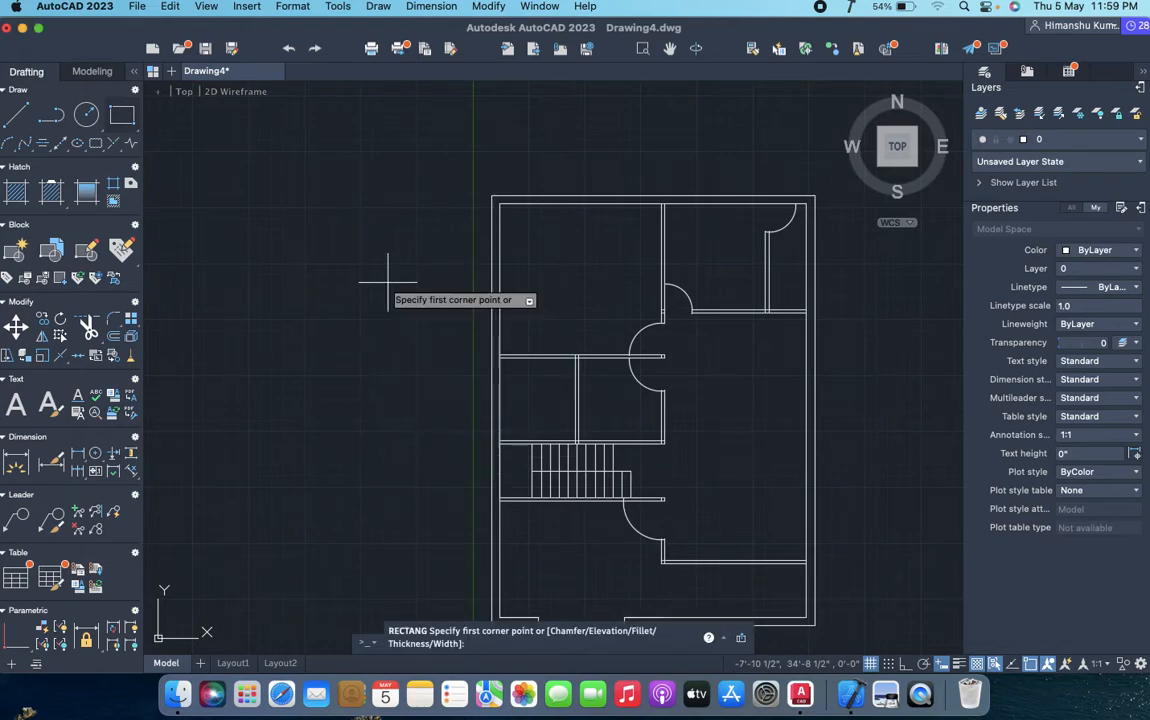
{"action": "left_click", "coordinate": [328, 272]}
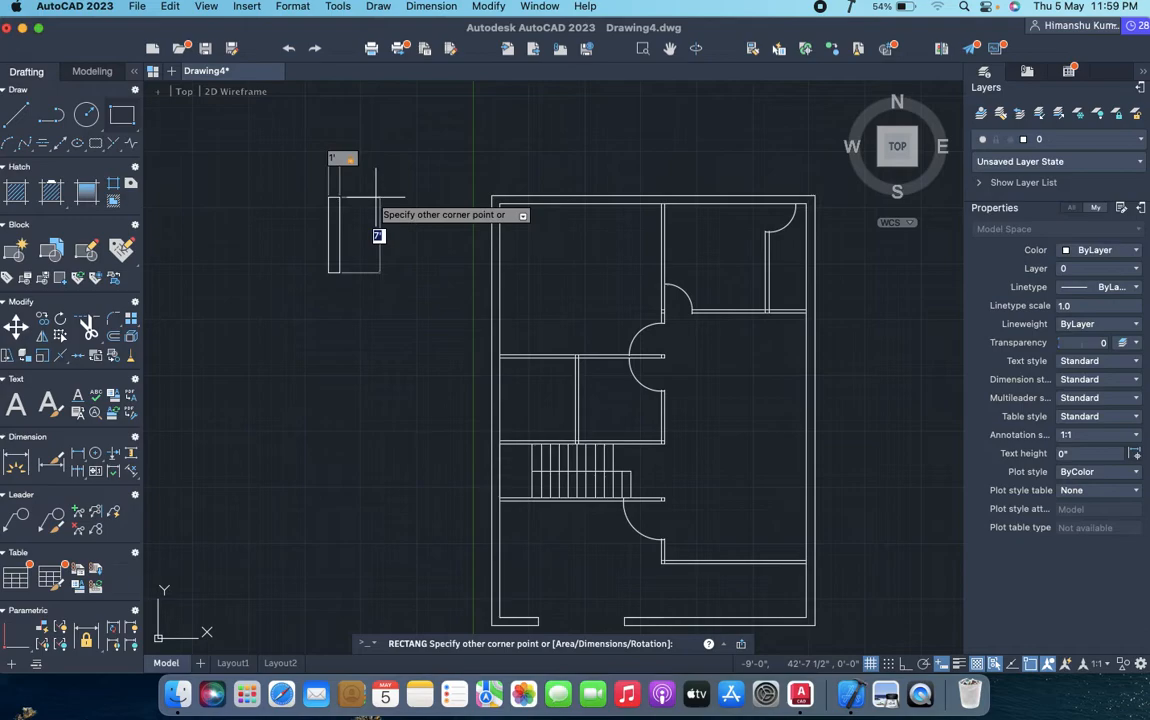
{"action": "key", "text": "Return"}
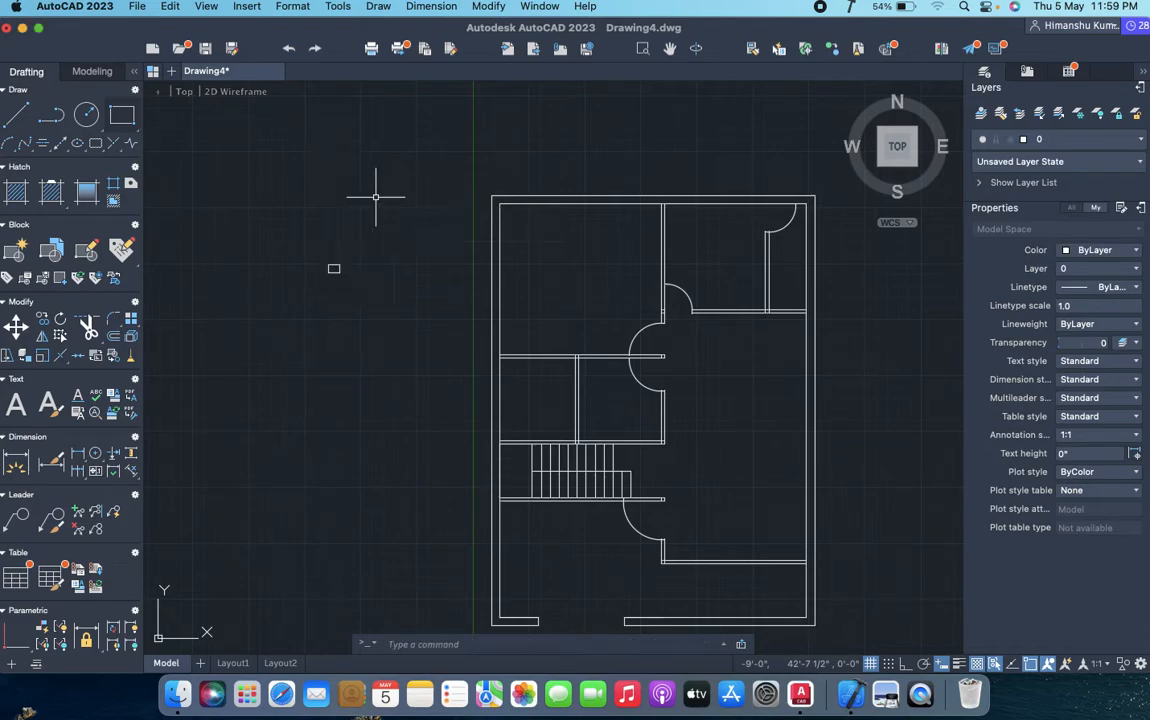
{"action": "left_click", "coordinate": [333, 270]}
{"action": "key", "text": "Escape"}
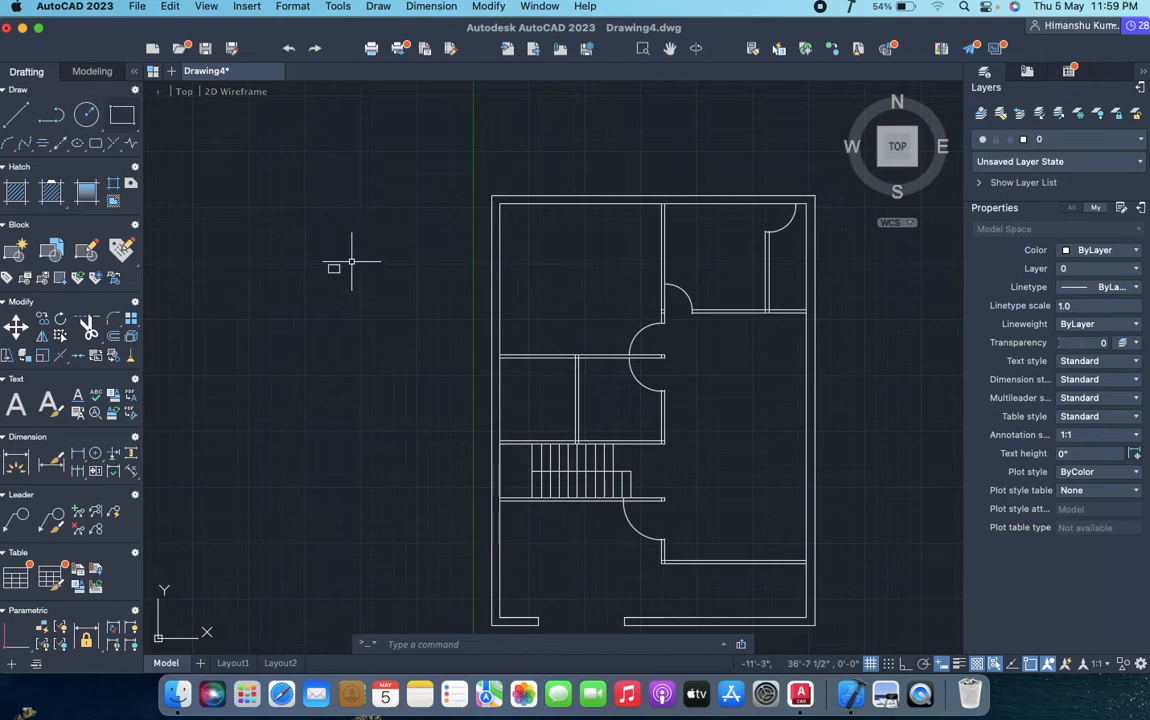
- Copy the small rectangle by its upper left corner to a spot just outside the plan's left wall
{"action": "scroll", "coordinate": [352, 265], "scroll_direction": "up", "scroll_amount": 5}
{"action": "left_click", "coordinate": [323, 226]}
{"action": "left_click", "coordinate": [287, 298]}
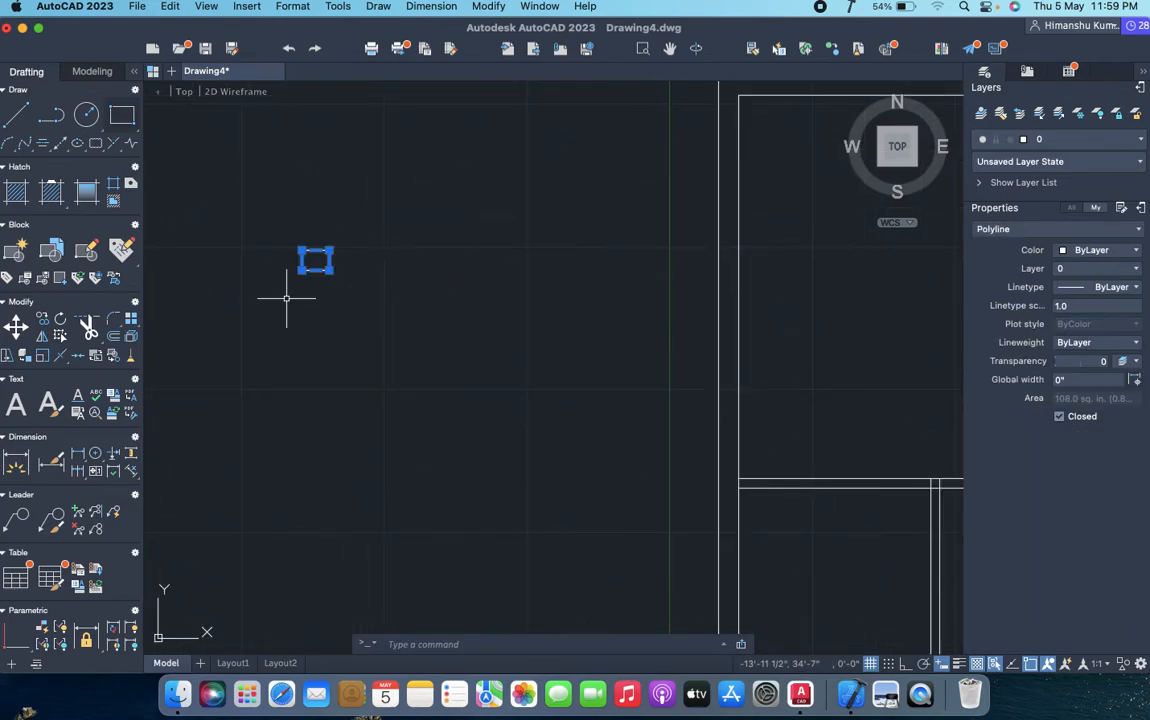
{"action": "type", "text": "cp"}
{"action": "key", "text": "Return"}
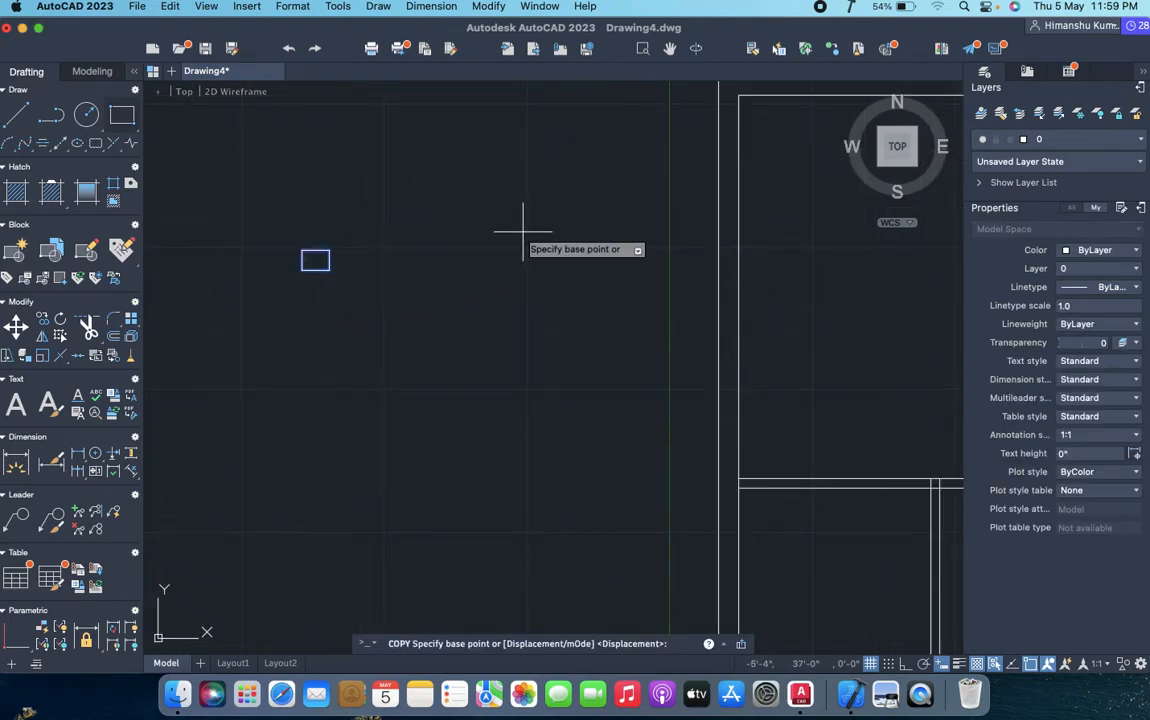
{"action": "scroll", "coordinate": [522, 232], "scroll_direction": "down", "scroll_amount": 2}
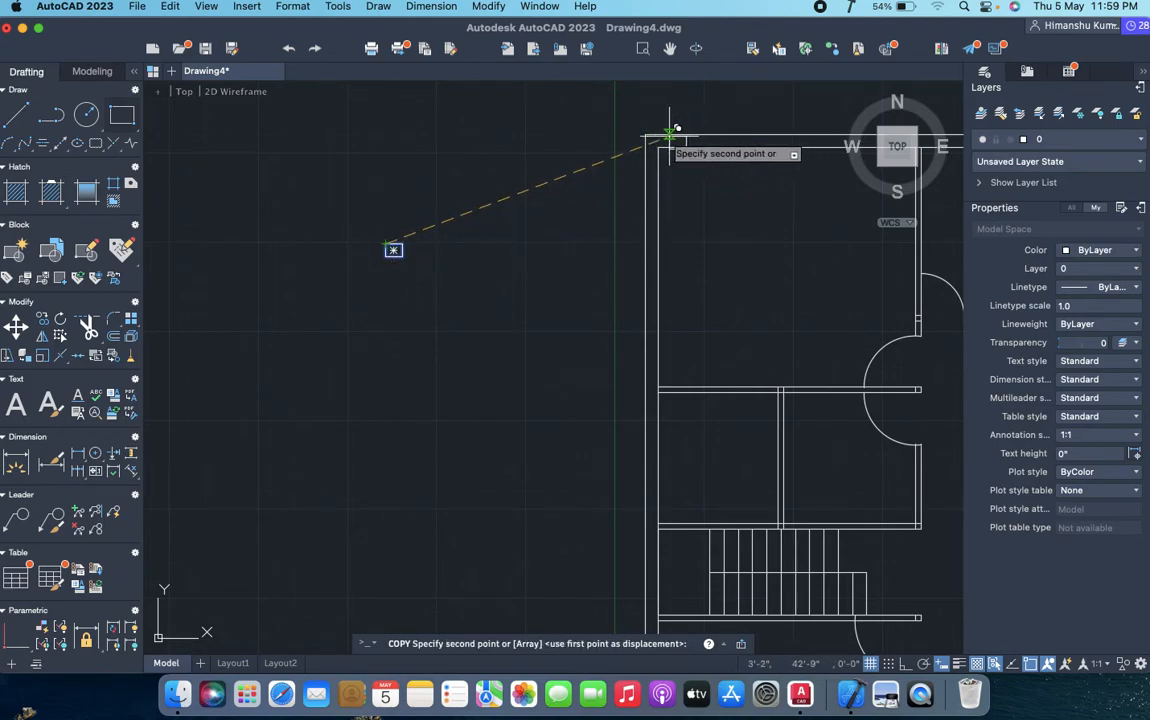
{"action": "scroll", "coordinate": [625, 255], "scroll_direction": "down", "scroll_amount": 2}
{"action": "scroll", "coordinate": [650, 325], "scroll_direction": "up", "scroll_amount": 5}
{"action": "scroll", "coordinate": [658, 300], "scroll_direction": "up", "scroll_amount": 5}
{"action": "left_click", "coordinate": [460, 212]}
{"action": "key", "text": "Escape"}
- Move the loose small rectangle by its lower left corner onto the left outer wall at the partition below the upper left room
{"action": "left_click", "coordinate": [500, 178]}
{"action": "left_click", "coordinate": [457, 259]}
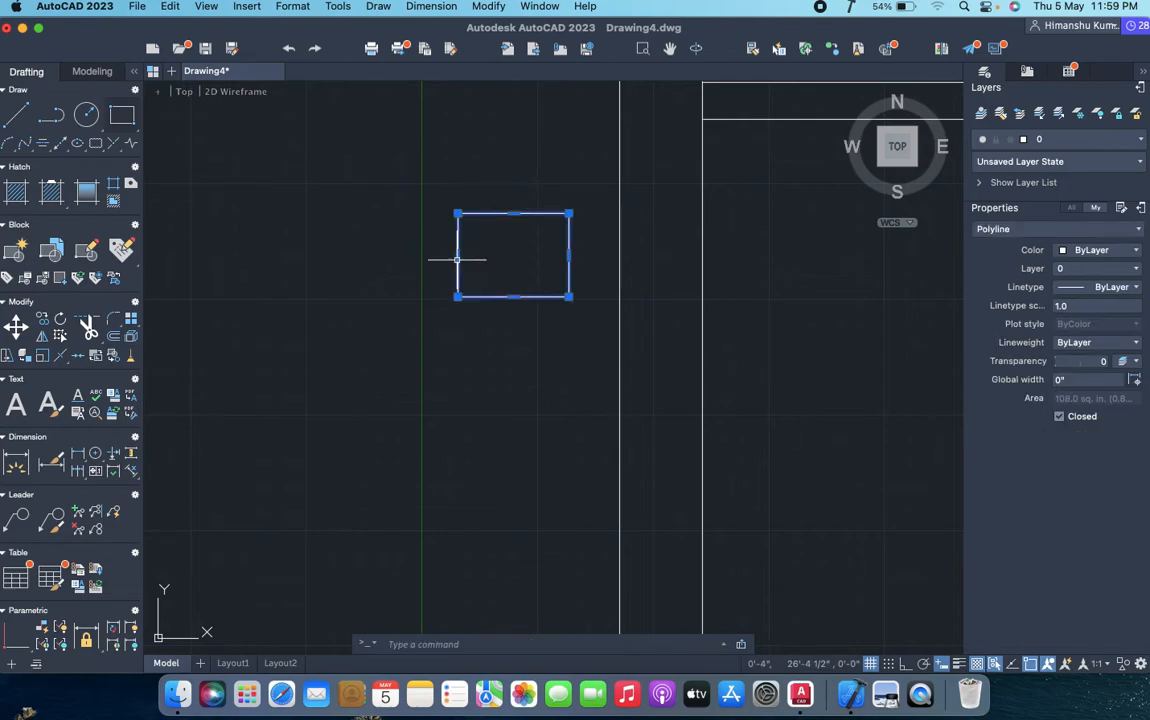
{"action": "type", "text": "m"}
{"action": "key", "text": "Return"}
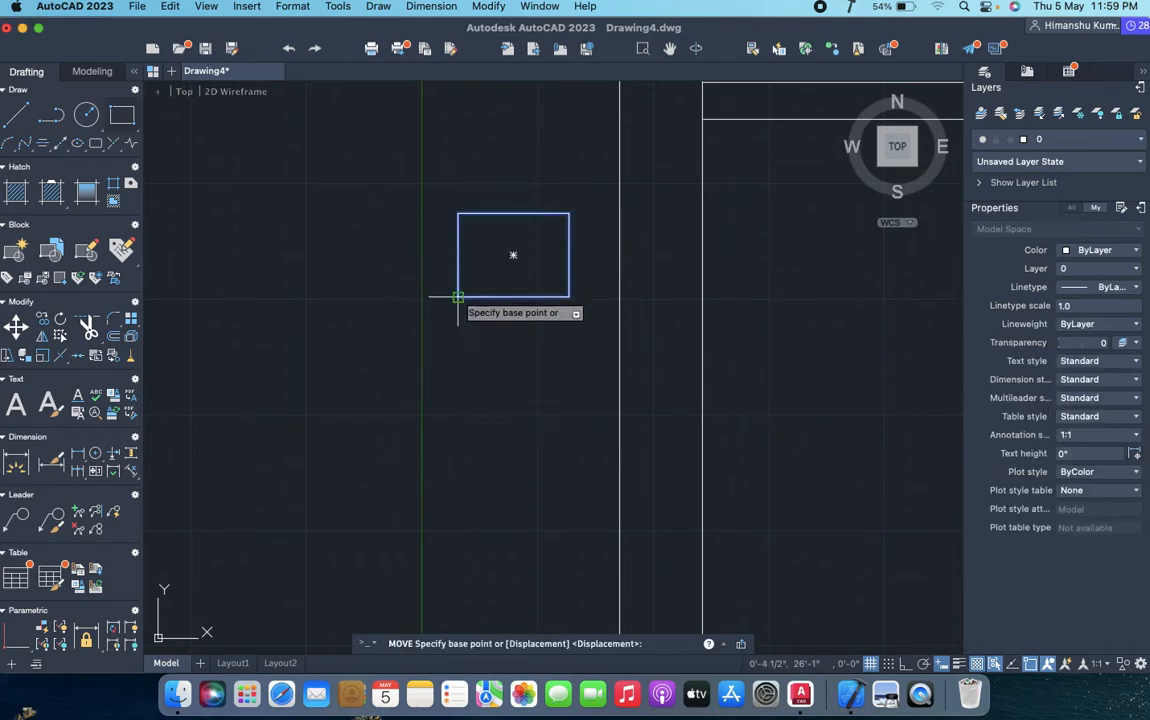
{"action": "left_click", "coordinate": [458, 297]}
{"action": "scroll", "coordinate": [640, 160], "scroll_direction": "down", "scroll_amount": 3}
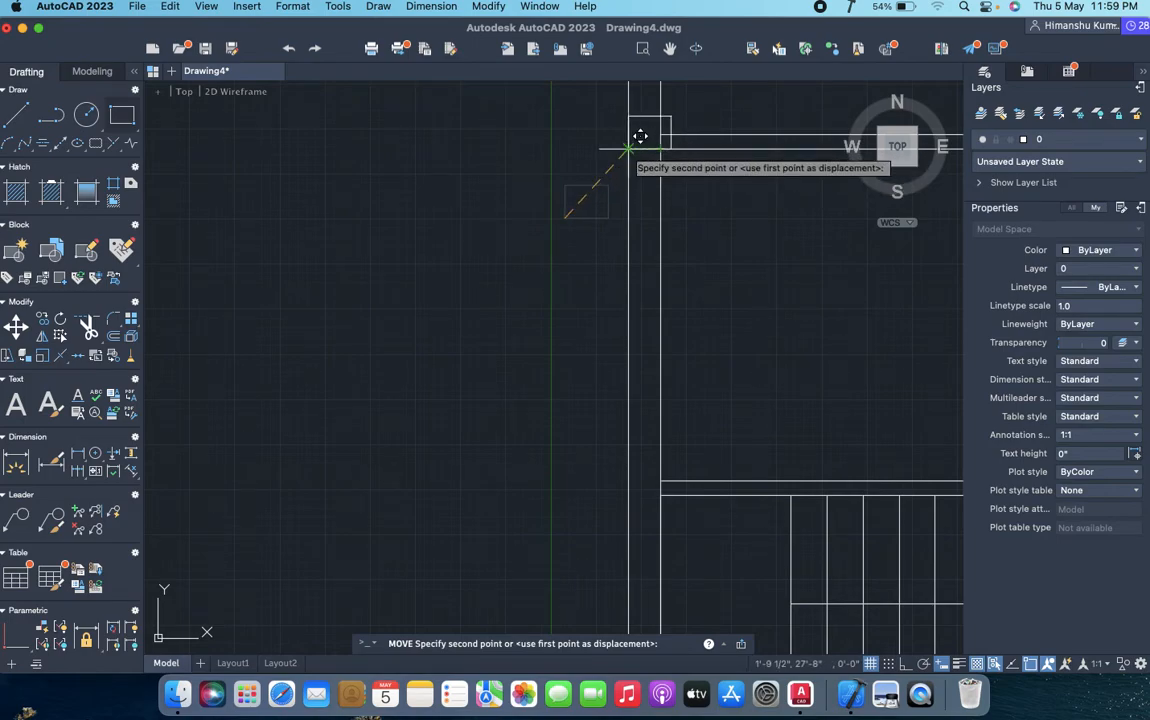
{"action": "left_click", "coordinate": [640, 135]}
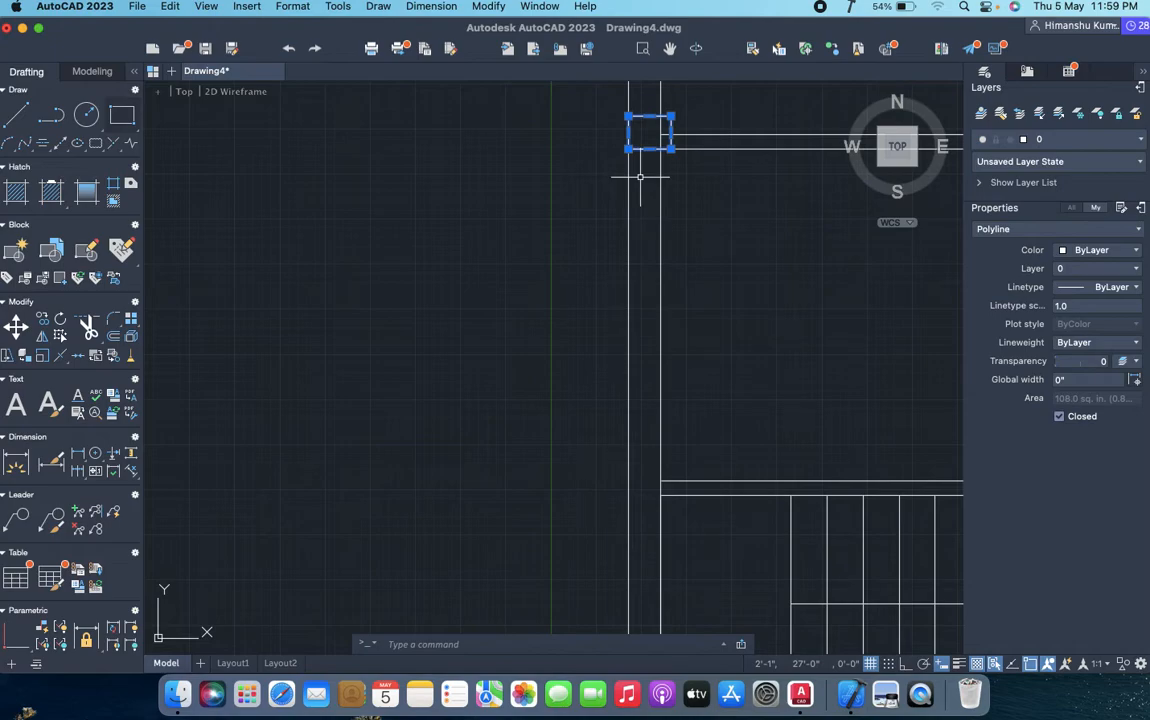
- Copy that rectangle by its lower left corner to the left wall at both staircase partitions and to the plan's lower left corner
{"action": "type", "text": "co"}
{"action": "key", "text": "Return"}
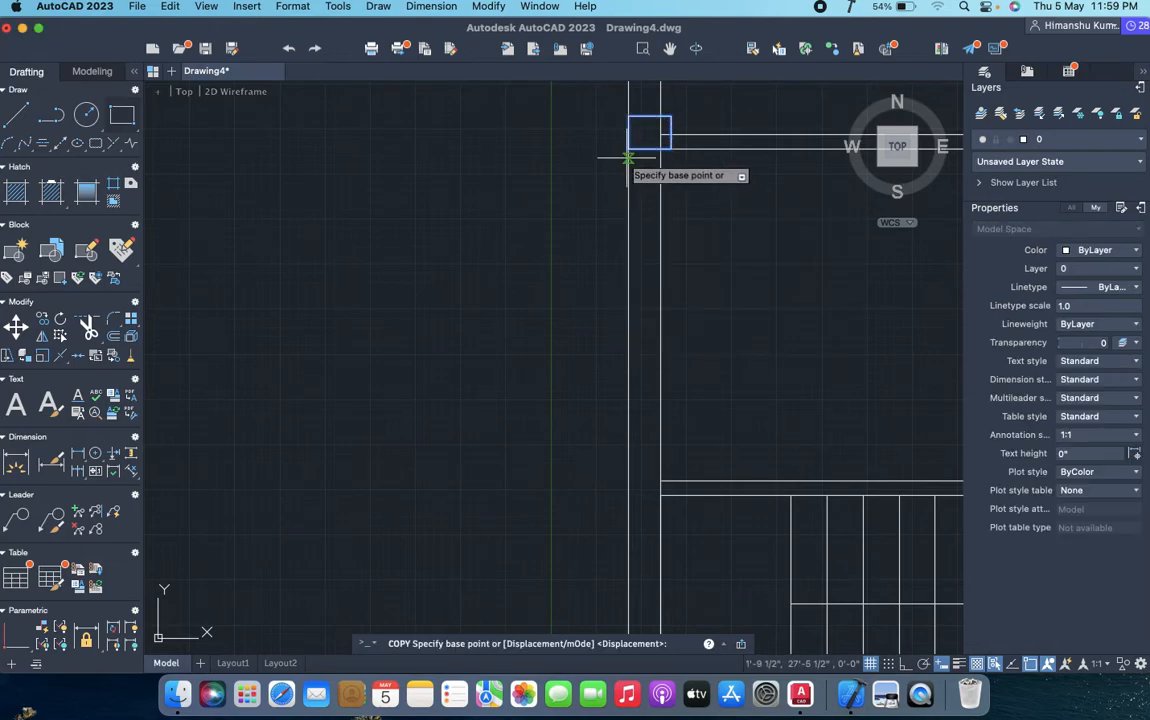
{"action": "left_click", "coordinate": [627, 148]}
{"action": "scroll", "coordinate": [690, 390], "scroll_direction": "down", "scroll_amount": 3}
{"action": "scroll", "coordinate": [688, 390], "scroll_direction": "up", "scroll_amount": 5}
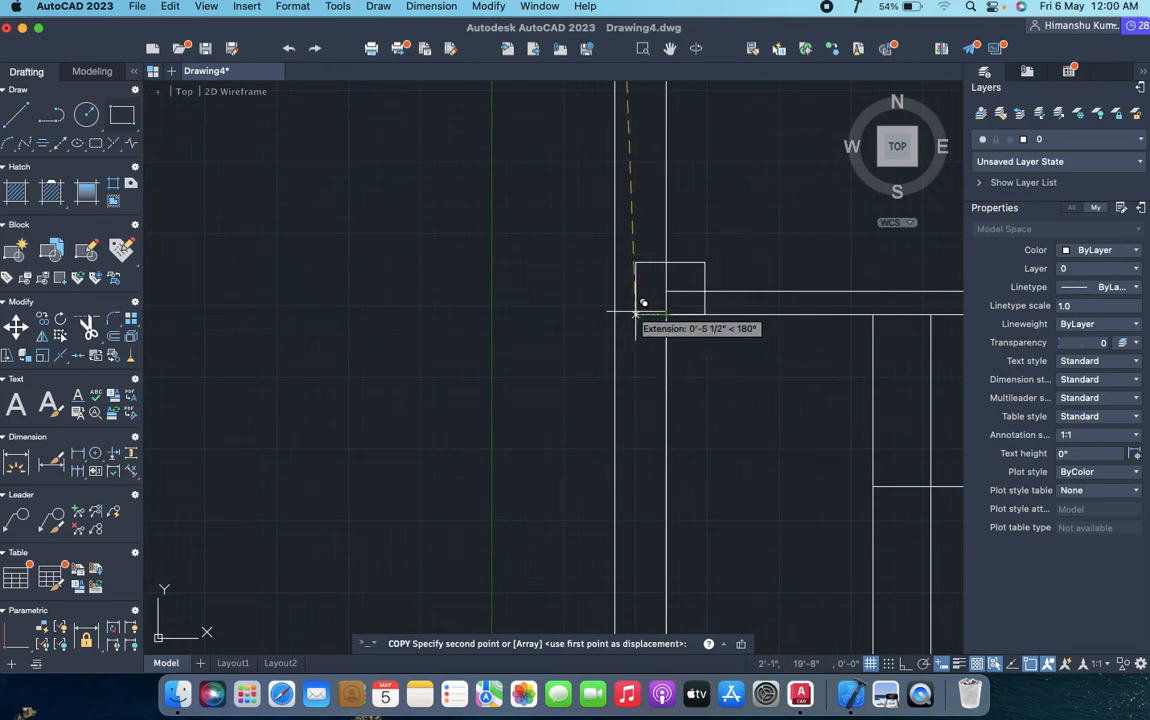
{"action": "left_click", "coordinate": [615, 314]}
{"action": "scroll", "coordinate": [616, 314], "scroll_direction": "down", "scroll_amount": 6}
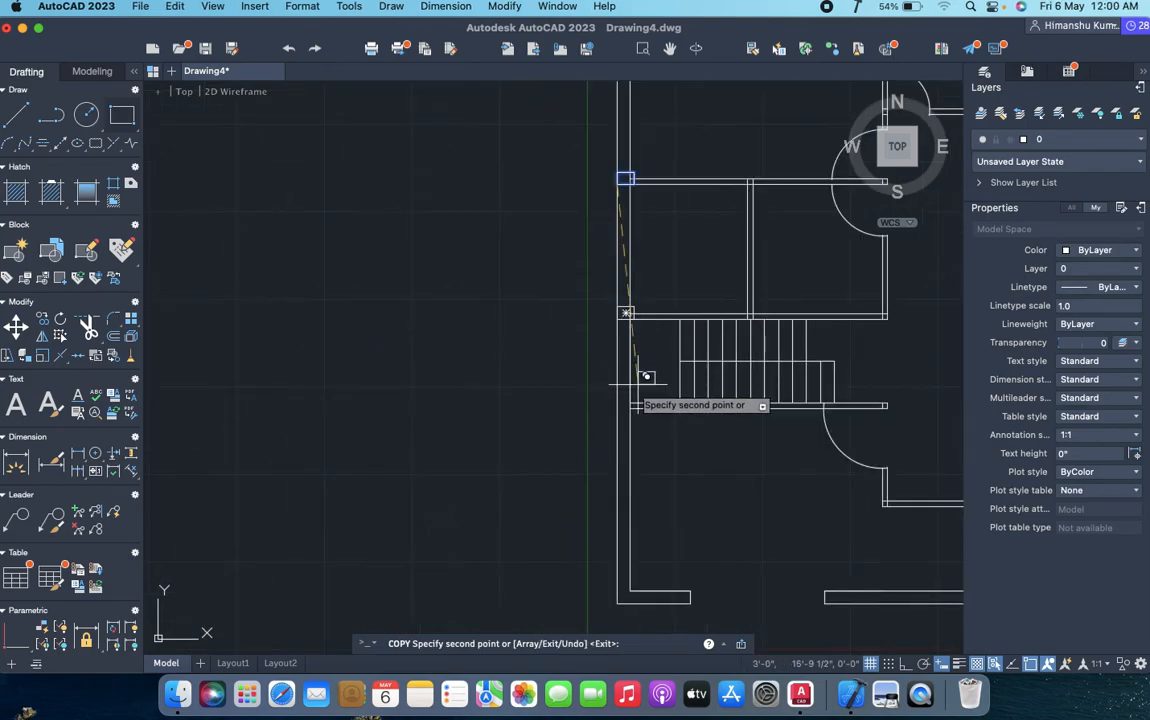
{"action": "scroll", "coordinate": [638, 385], "scroll_direction": "up", "scroll_amount": 4}
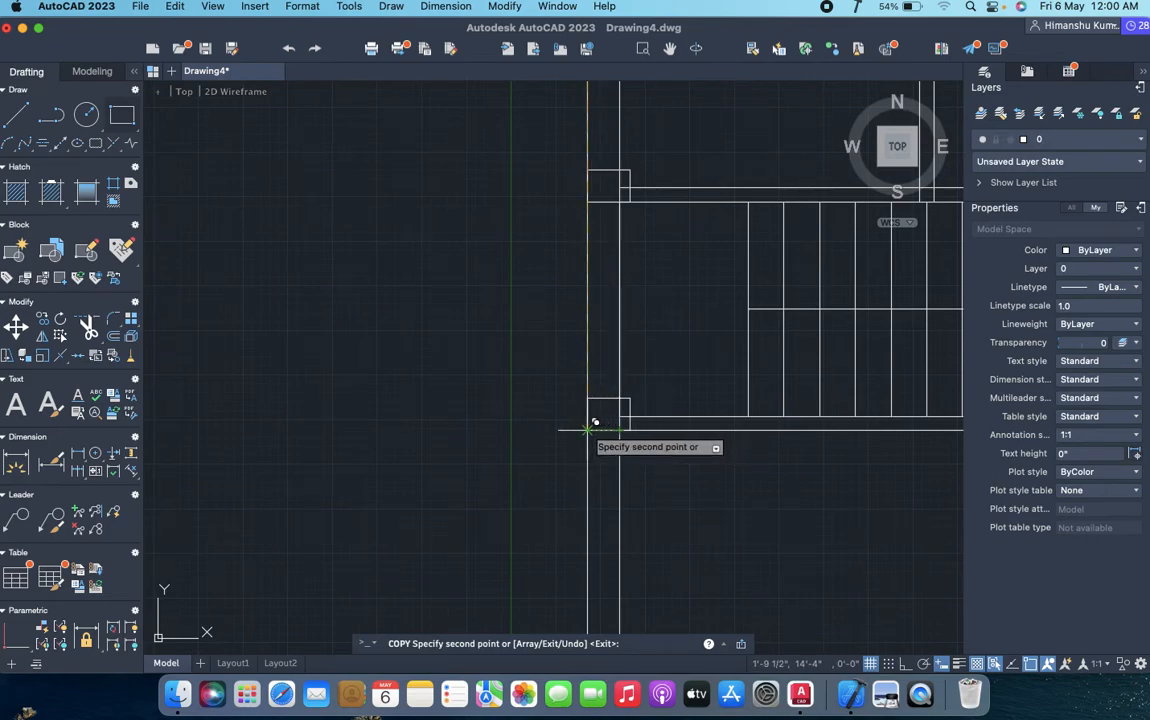
{"action": "scroll", "coordinate": [597, 424], "scroll_direction": "down", "scroll_amount": 4}
{"action": "scroll", "coordinate": [610, 390], "scroll_direction": "up", "scroll_amount": 7}
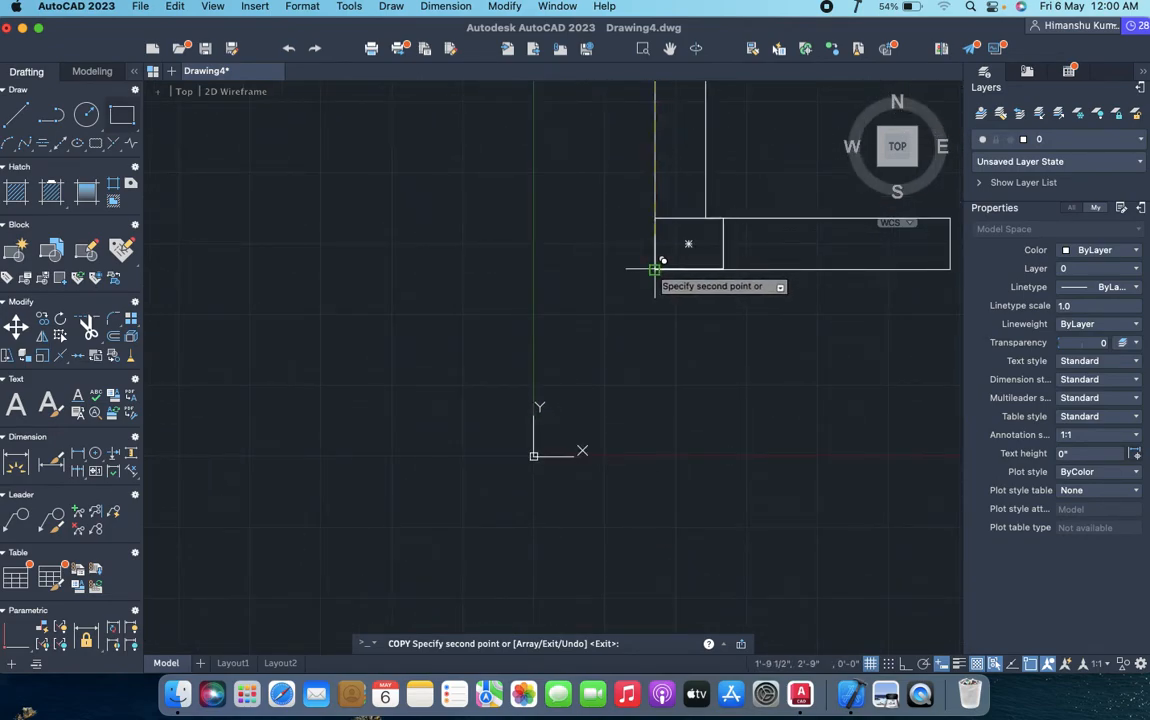
- Place further copies on the front wall right of the opening and at the corner of the lower right partition
{"action": "scroll", "coordinate": [664, 256], "scroll_direction": "down", "scroll_amount": 3}
{"action": "mouse_move", "coordinate": [667, 282]}
{"action": "middle_mouse_down"}
{"action": "mouse_move", "coordinate": [503, 385]}
{"action": "mouse_move", "coordinate": [298, 392]}
{"action": "middle_mouse_up"}
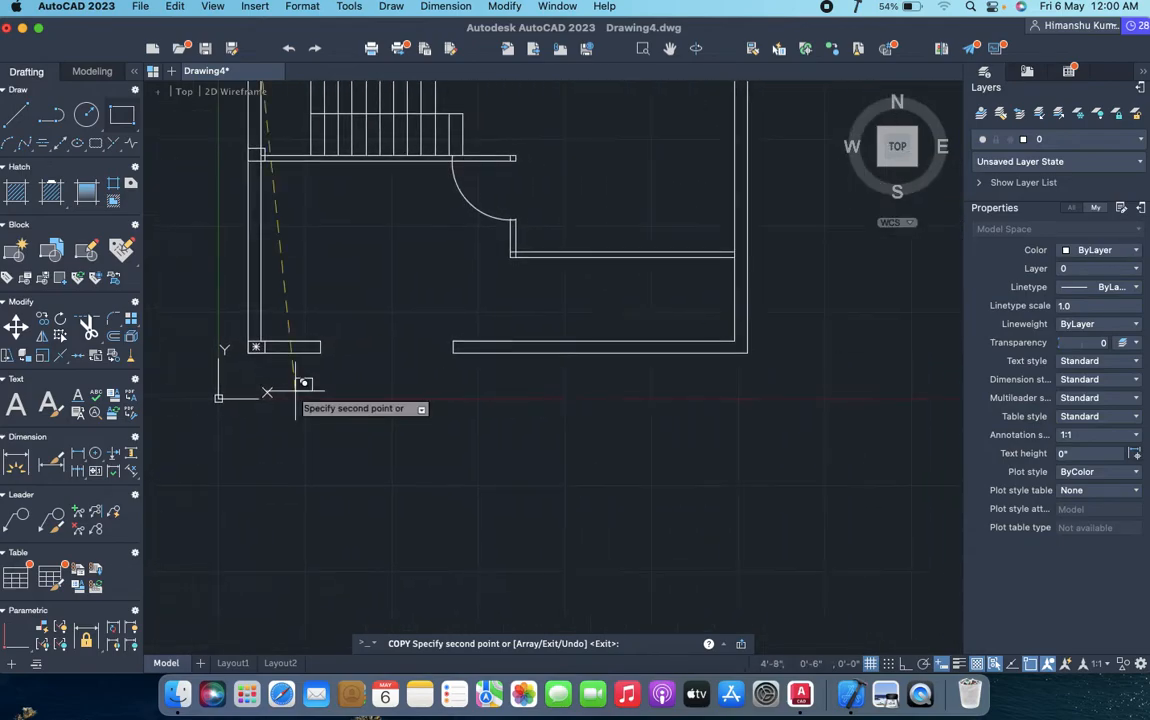
{"action": "scroll", "coordinate": [488, 375], "scroll_direction": "up", "scroll_amount": 5}
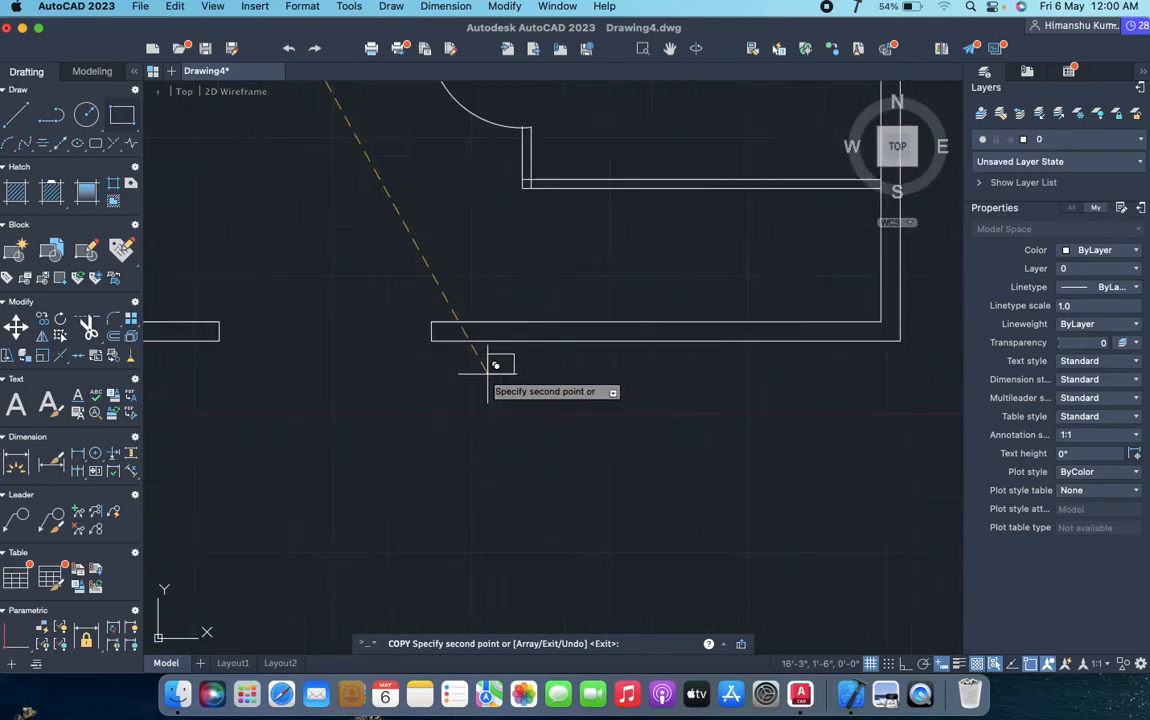
{"action": "scroll", "coordinate": [560, 208], "scroll_direction": "down", "scroll_amount": 5}
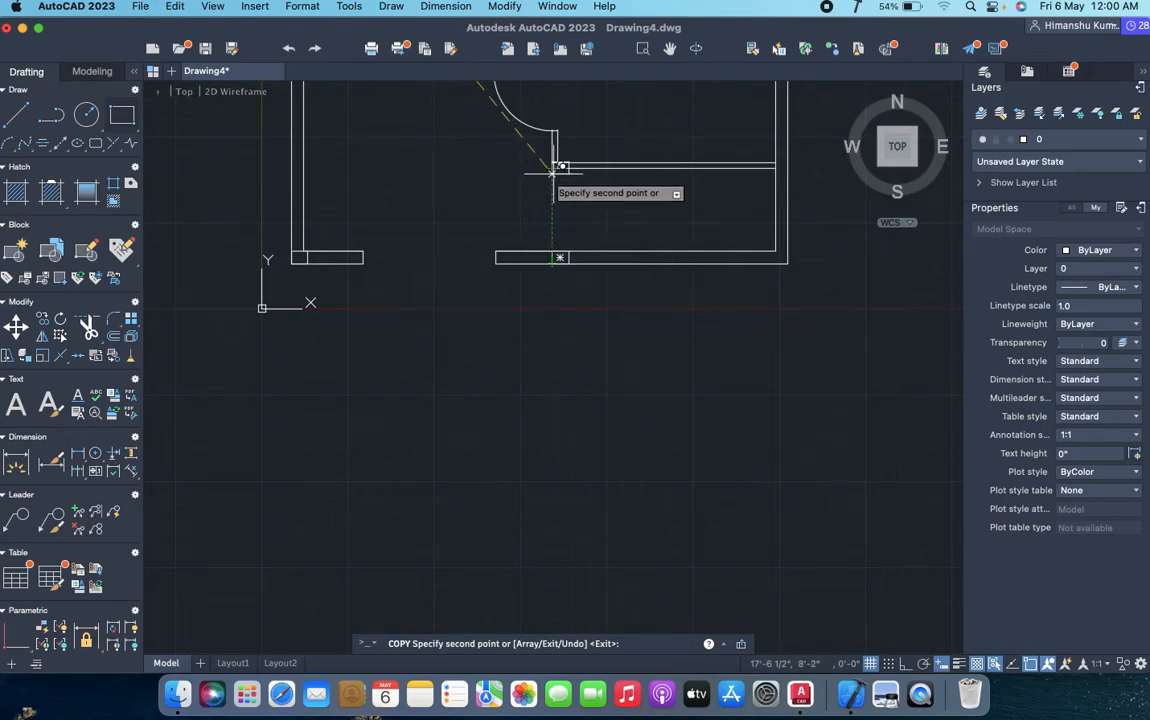
{"action": "scroll", "coordinate": [558, 175], "scroll_direction": "up", "scroll_amount": 3}
{"action": "scroll", "coordinate": [560, 150], "scroll_direction": "down", "scroll_amount": 1}
{"action": "scroll", "coordinate": [562, 146], "scroll_direction": "down", "scroll_amount": 4}
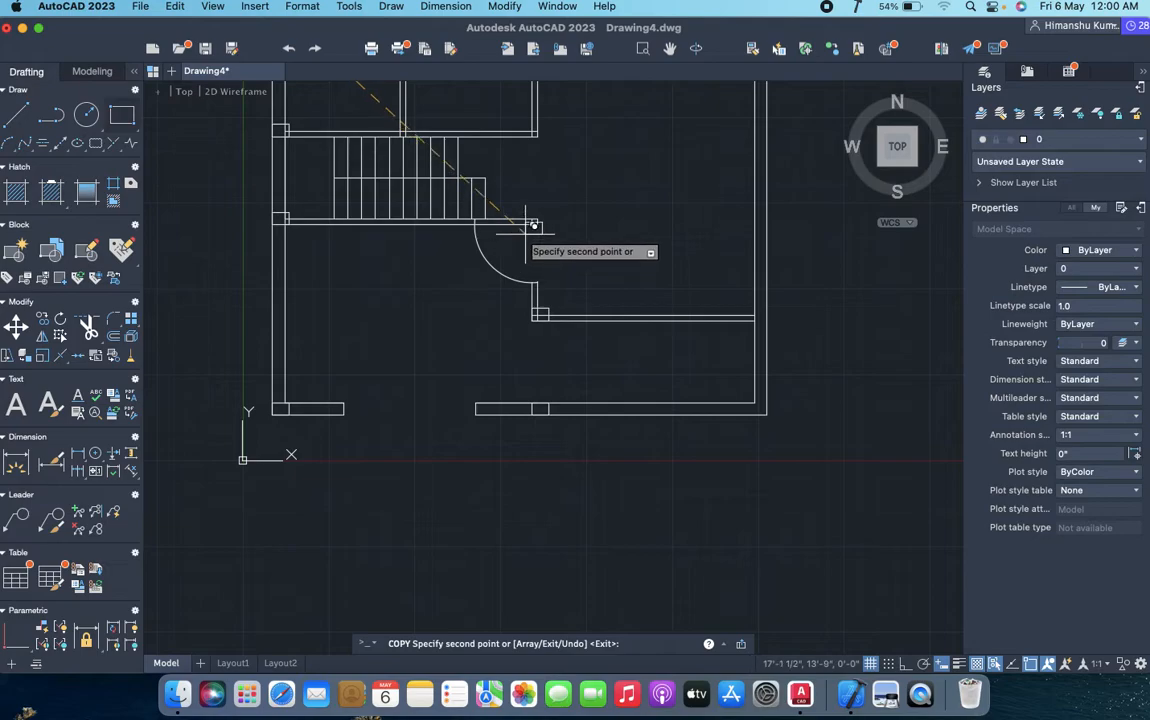
- Place another rectangle copy in the open area just right of the staircase and end the copying
{"action": "scroll", "coordinate": [527, 128], "scroll_direction": "up", "scroll_amount": 2}
{"action": "scroll", "coordinate": [522, 138], "scroll_direction": "up", "scroll_amount": 2}
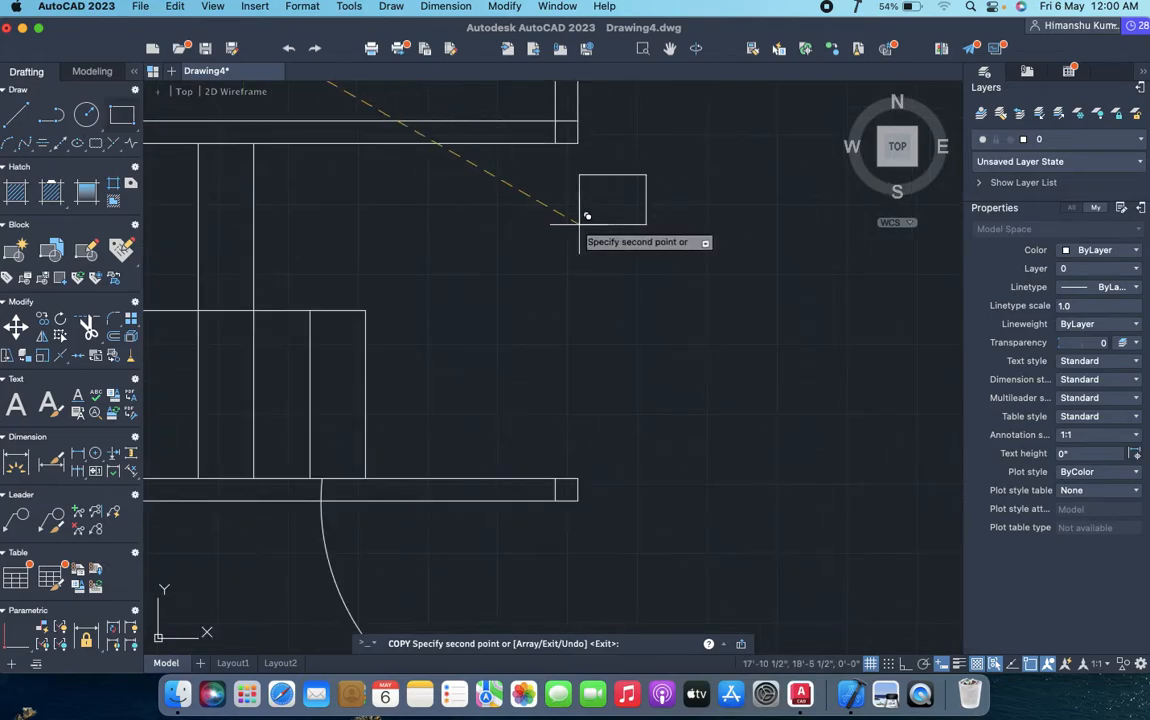
{"action": "left_click", "coordinate": [584, 251]}
{"action": "key", "text": "Escape"}
- Move the copy beside the staircase by its lower right corner to the right end of the partition above the stairs
{"action": "left_click", "coordinate": [636, 158]}
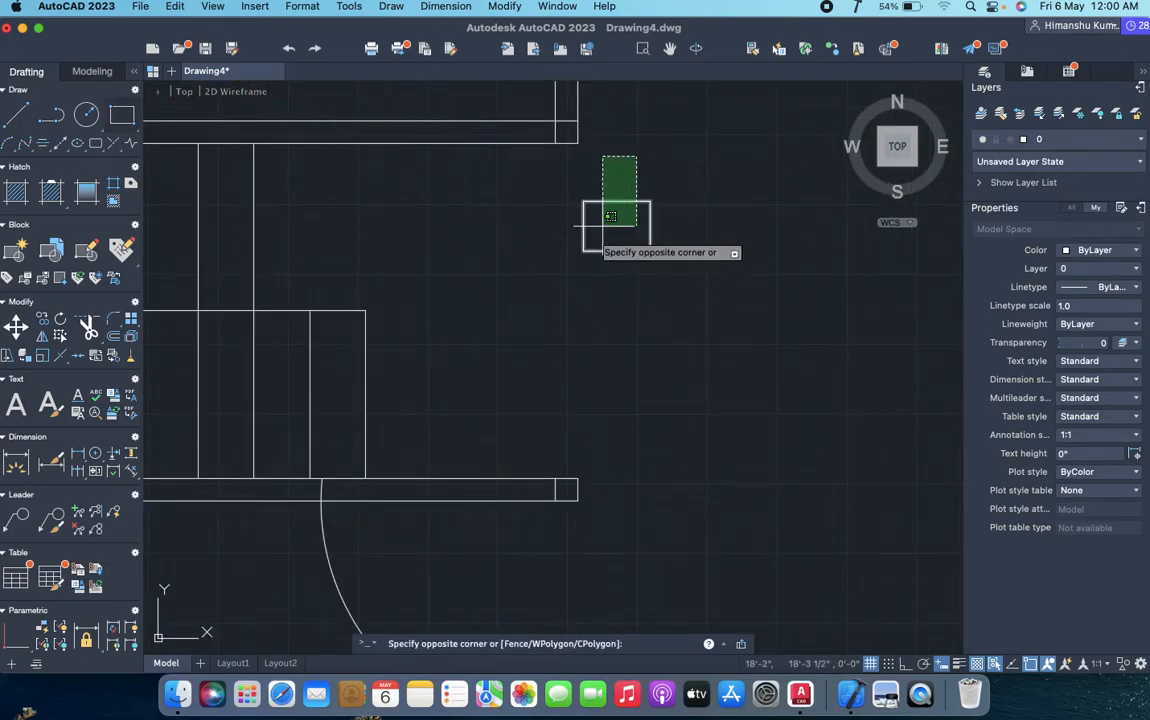
{"action": "left_click", "coordinate": [592, 240]}
{"action": "type", "text": "m"}
{"action": "key", "text": "Return"}
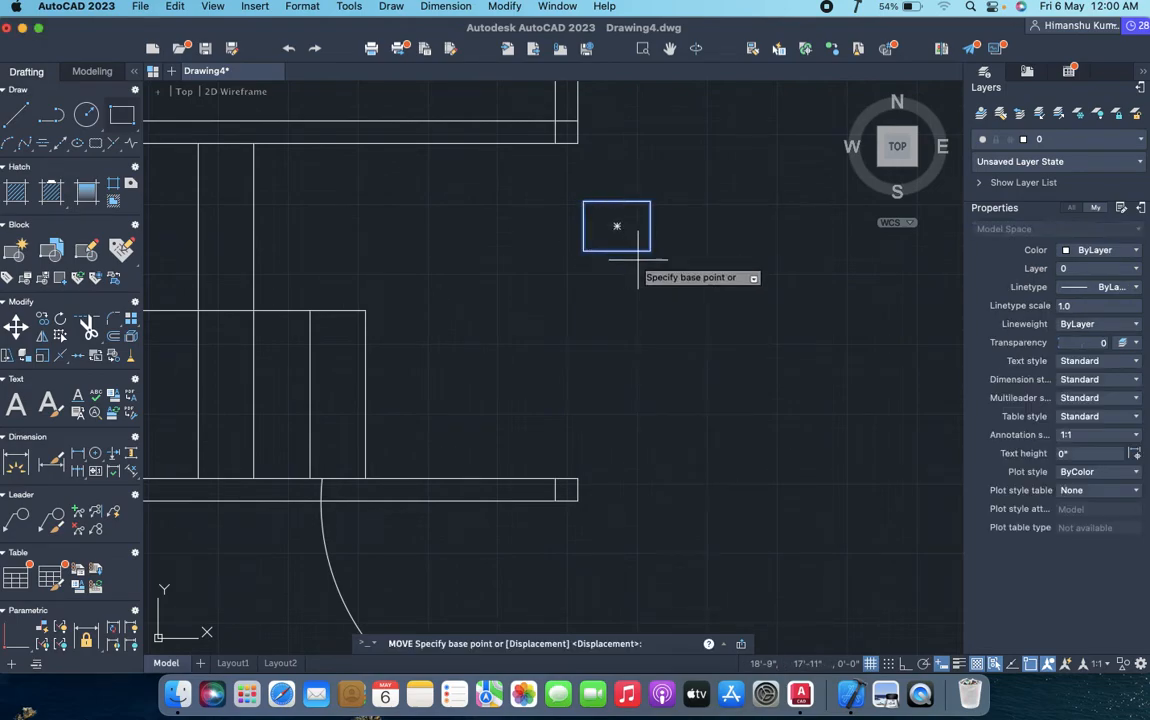
{"action": "left_click", "coordinate": [649, 252]}
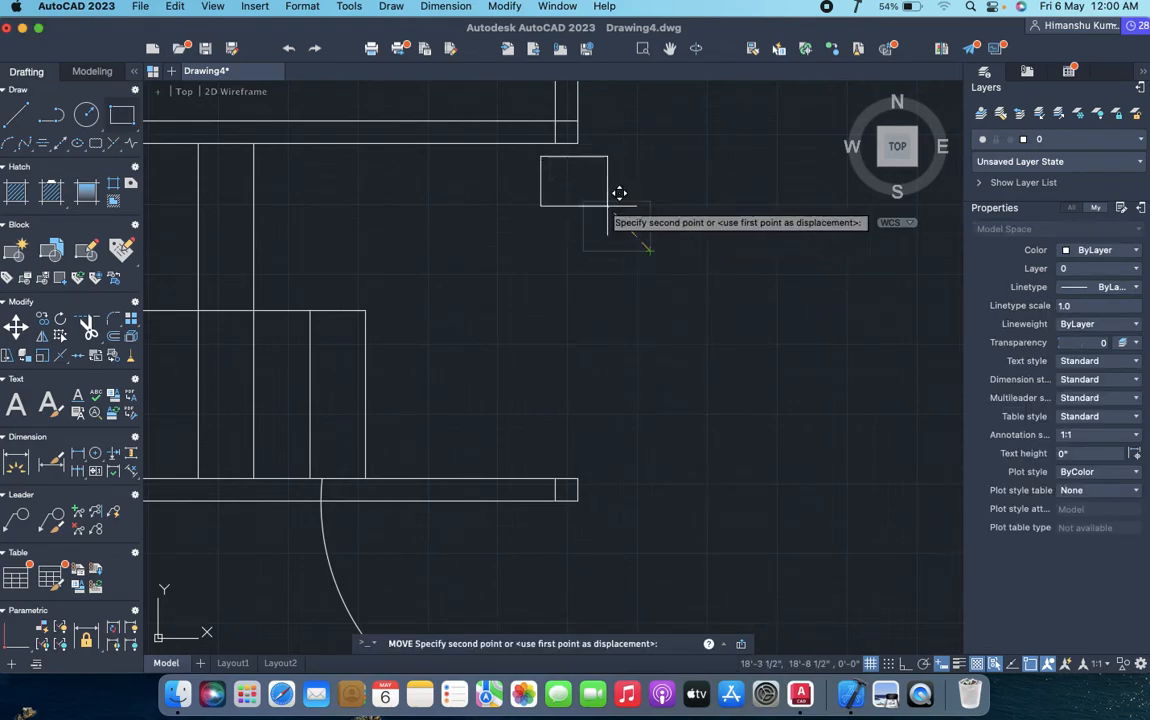
{"action": "left_click", "coordinate": [578, 143]}
- Copy that rectangle by its lower right corner to the right end of the partition below the upper left room
{"action": "left_click", "coordinate": [538, 126]}
{"action": "left_click", "coordinate": [495, 95]}
{"action": "type", "text": "cp"}
{"action": "key", "text": "Return"}
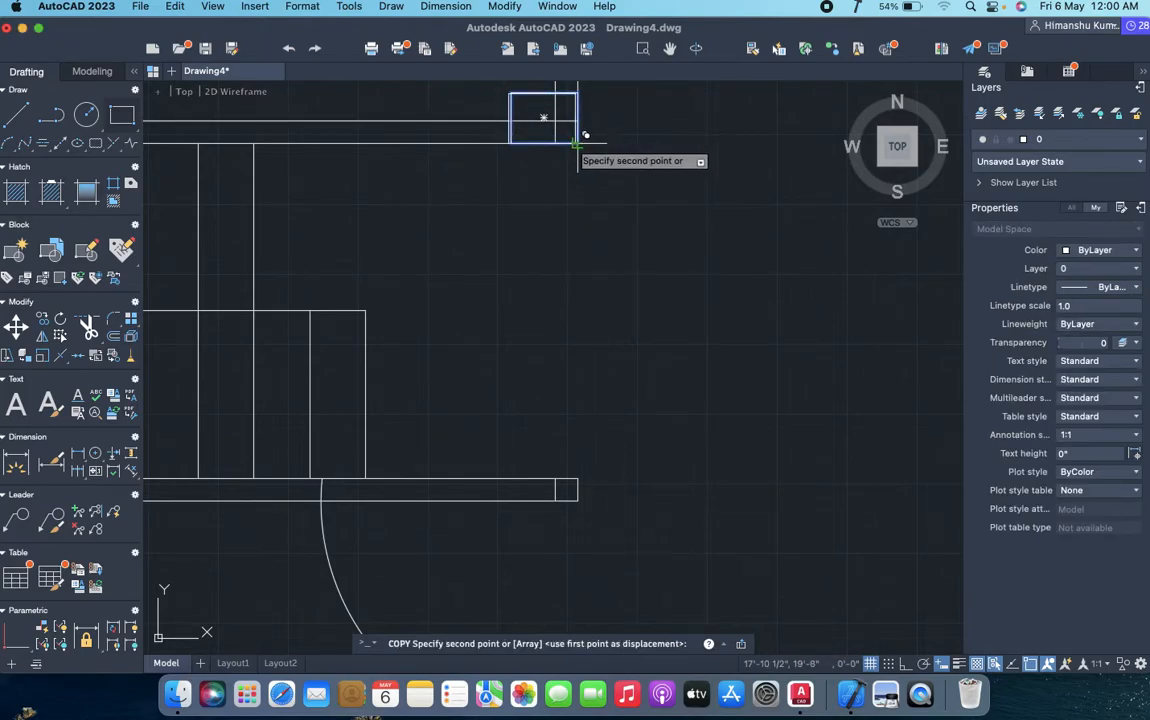
{"action": "scroll", "coordinate": [580, 145], "scroll_direction": "down", "scroll_amount": 5}
{"action": "scroll", "coordinate": [556, 260], "scroll_direction": "up", "scroll_amount": 5}
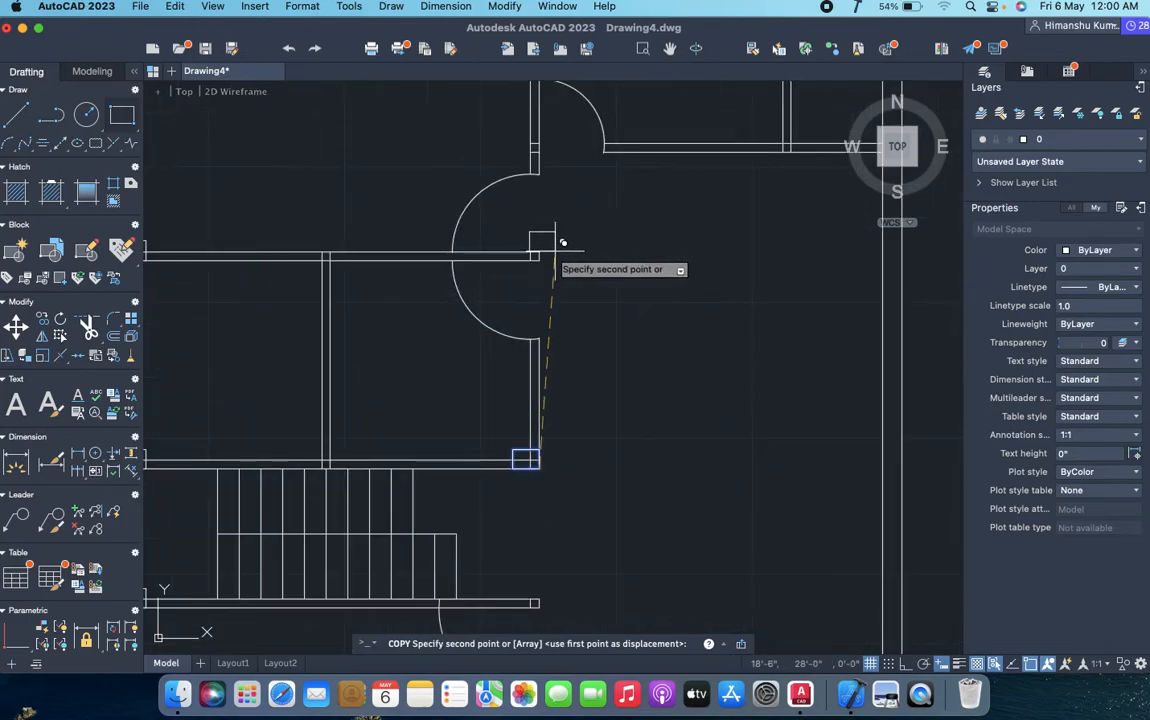
{"action": "left_click", "coordinate": [540, 259]}
- Place another rectangle copy just outside the plan's right wall and end the copying
{"action": "scroll", "coordinate": [546, 252], "scroll_direction": "down", "scroll_amount": 5}
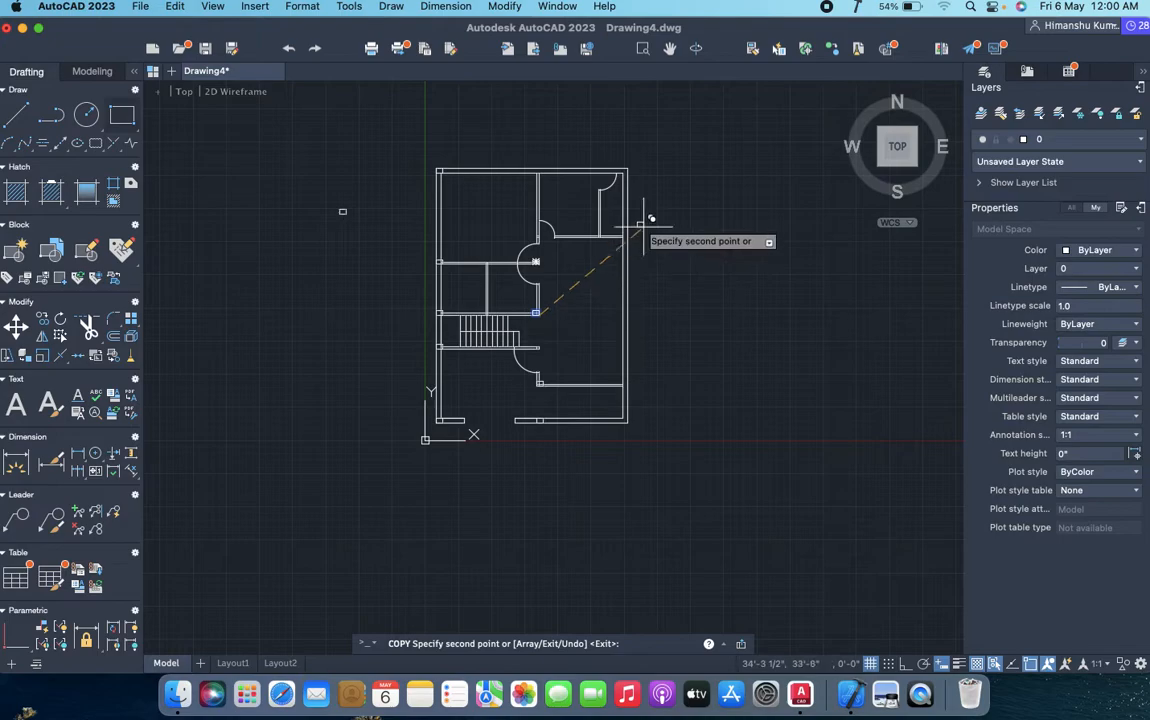
{"action": "scroll", "coordinate": [652, 210], "scroll_direction": "up", "scroll_amount": 2}
{"action": "scroll", "coordinate": [652, 210], "scroll_direction": "up", "scroll_amount": 2}
{"action": "key", "text": "Escape"}
- Move the copy outside the right wall by its upper right corner to the plan's upper right outer corner
{"action": "left_click", "coordinate": [660, 143]}
{"action": "left_click", "coordinate": [616, 210]}
{"action": "type", "text": "m"}
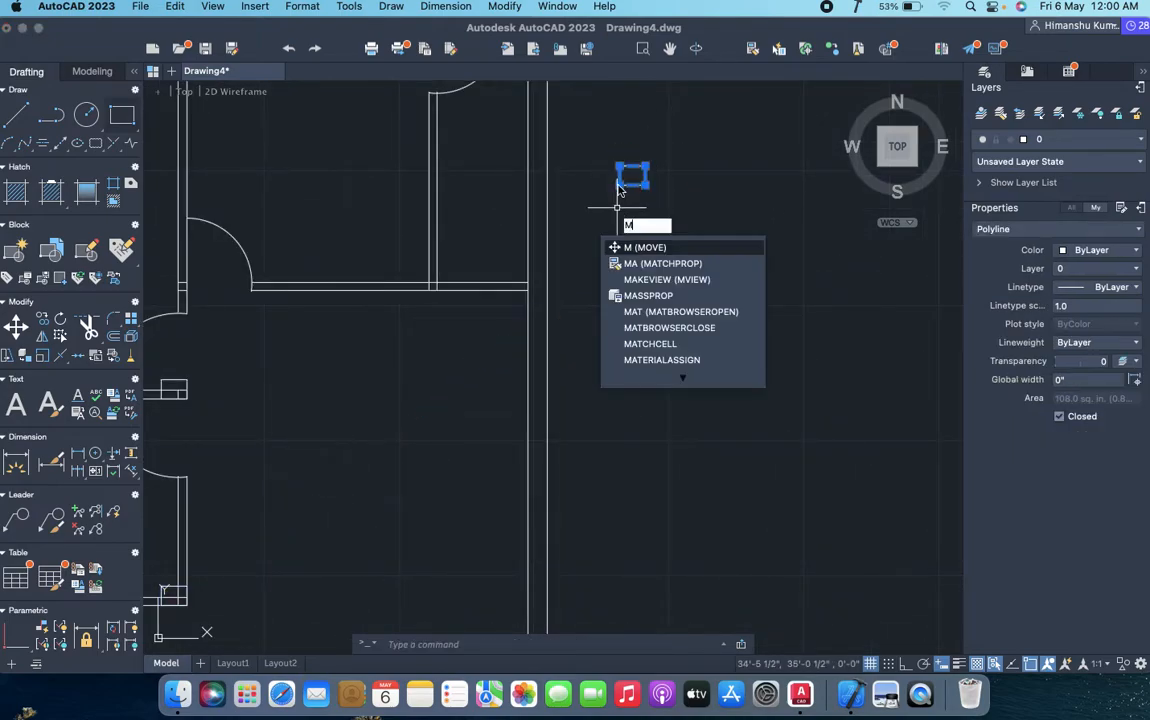
{"action": "key", "text": "Return"}
{"action": "left_click", "coordinate": [645, 166]}
{"action": "scroll", "coordinate": [641, 170], "scroll_direction": "down", "scroll_amount": 3}
{"action": "middle_click_drag", "start_coordinate": [632, 168], "coordinate": [603, 388]}
{"action": "scroll", "coordinate": [549, 313], "scroll_direction": "up", "scroll_amount": 3}
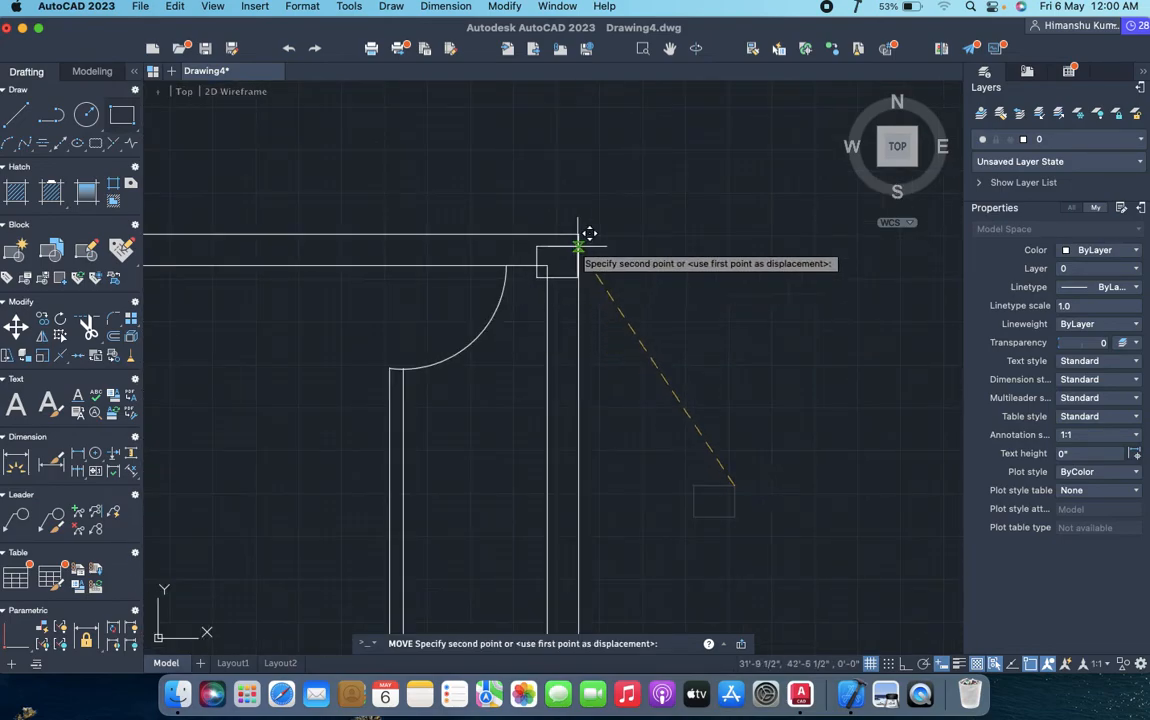
{"action": "left_click", "coordinate": [576, 238]}
- Rotate the original small rectangle left of the plan a quarter turn so its long side is vertical
{"action": "scroll", "coordinate": [576, 238], "scroll_direction": "down", "scroll_amount": 4}
{"action": "middle_click_drag", "start_coordinate": [510, 410], "coordinate": [617, 294]}
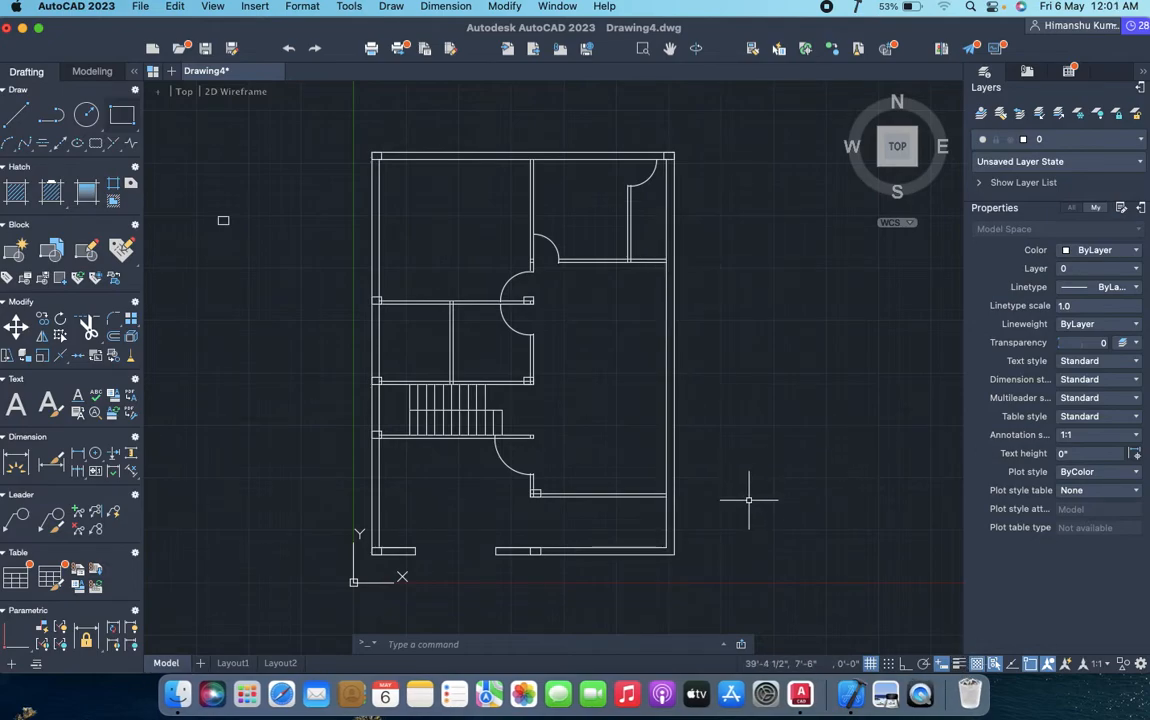
{"action": "scroll", "coordinate": [240, 210], "scroll_direction": "up", "scroll_amount": 5}
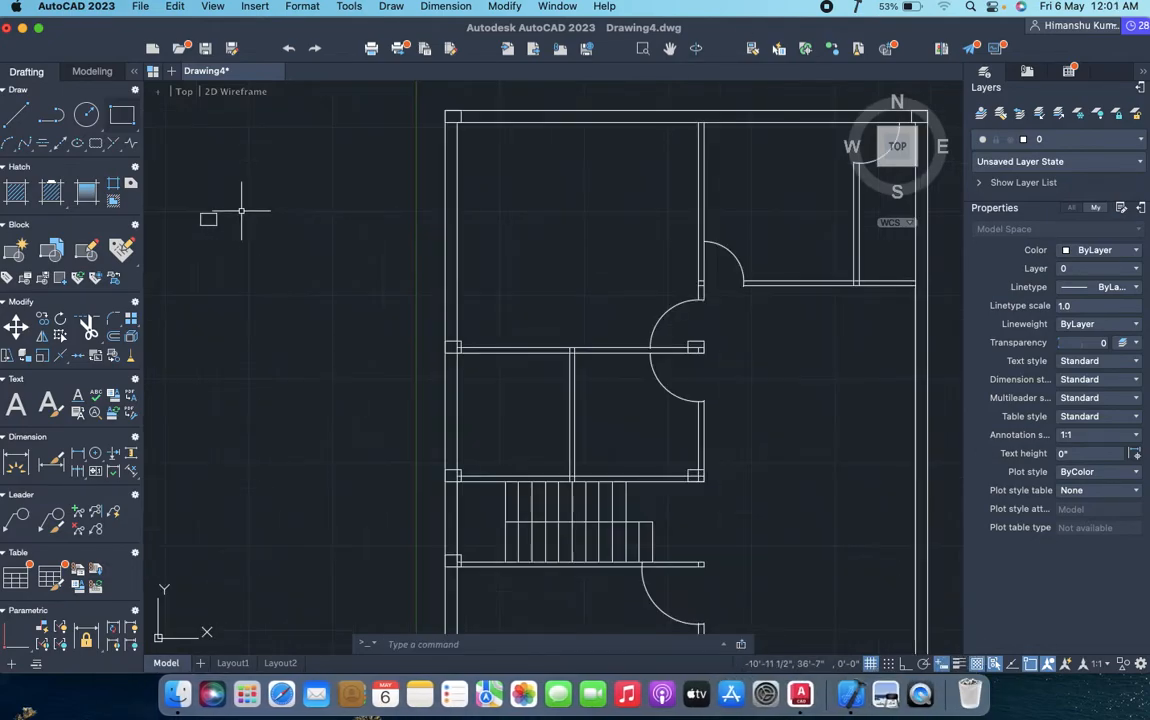
{"action": "middle_click_drag", "start_coordinate": [233, 213], "coordinate": [513, 223]}
{"action": "left_click", "coordinate": [483, 205]}
{"action": "left_click", "coordinate": [390, 313]}
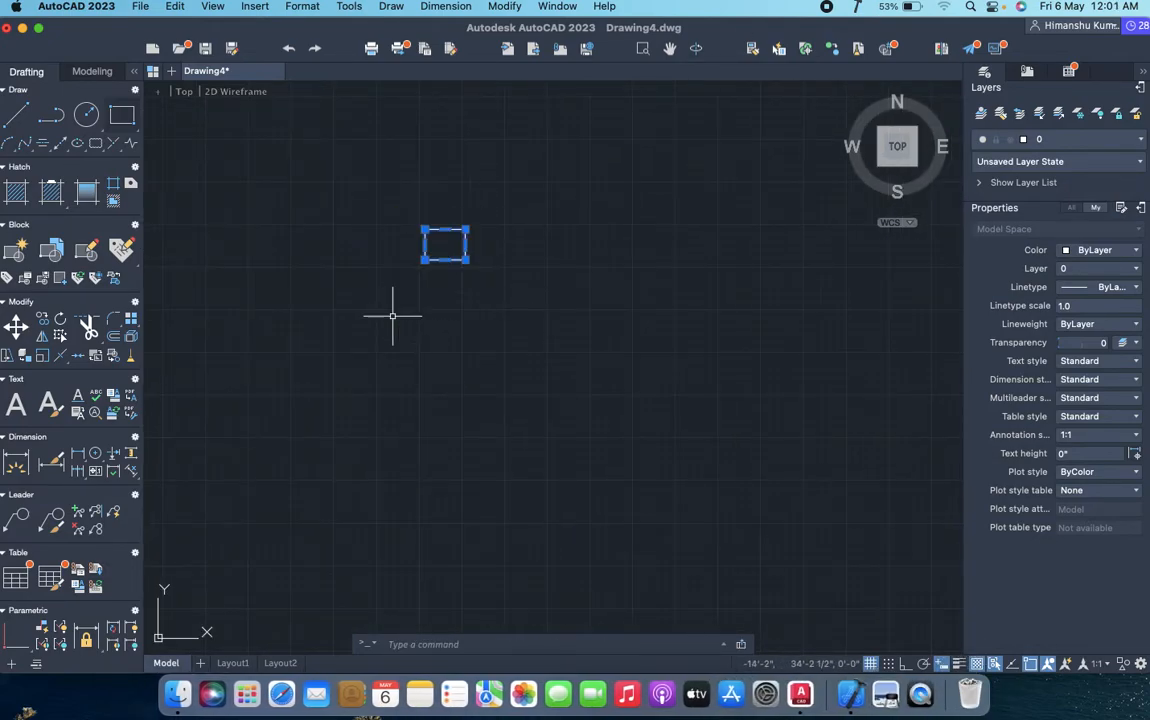
{"action": "type", "text": "RO"}
{"action": "key", "text": "Return"}
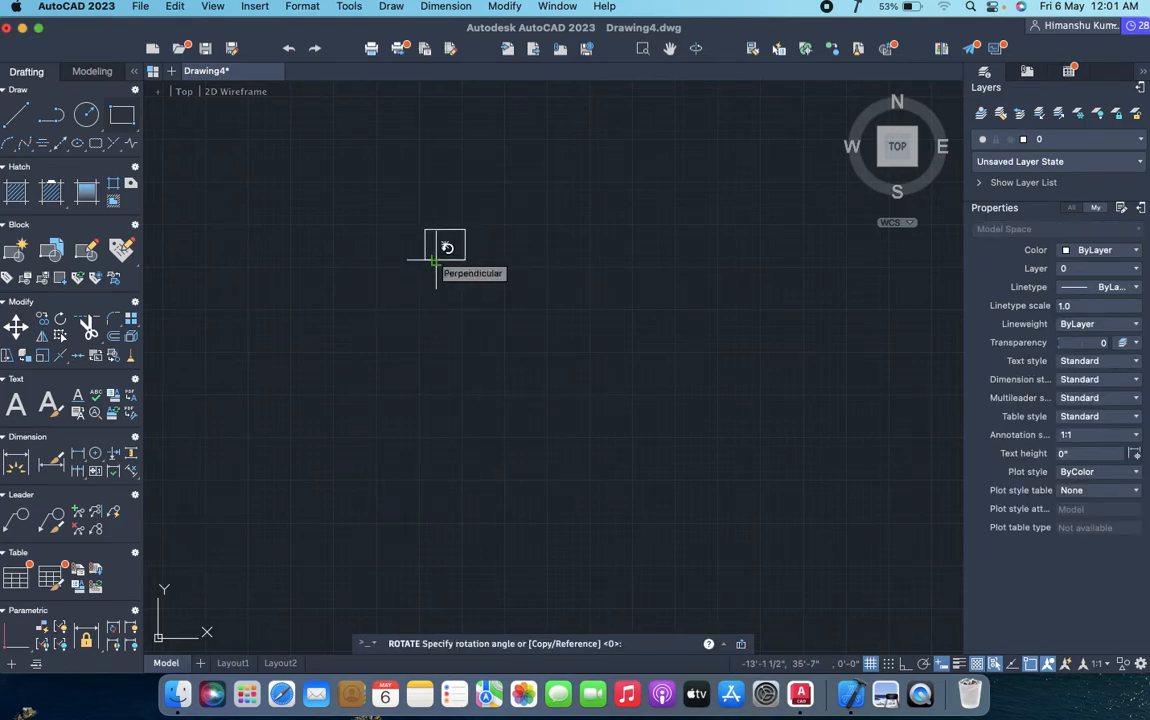
{"action": "key", "text": "Return"}
{"action": "left_click", "coordinate": [404, 272]}
{"action": "mouse_move", "coordinate": [406, 273]}
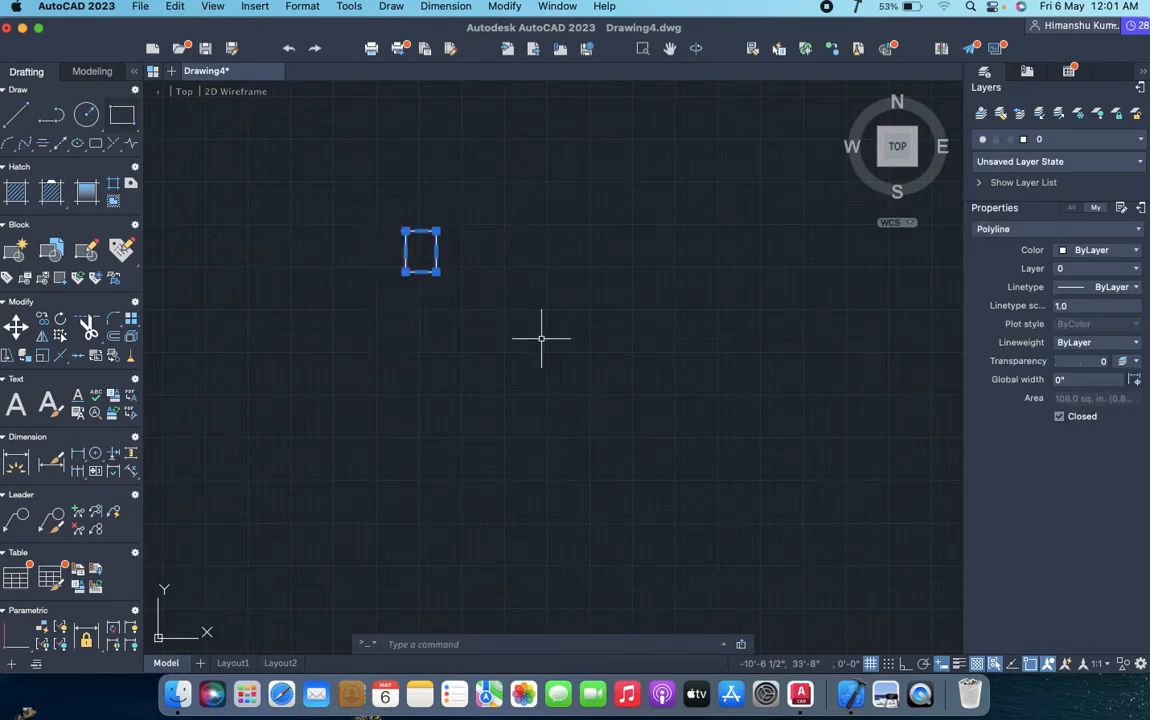
- Copy the upright rectangle by its upper left corner to the top outer wall where the central partition meets it
{"action": "type", "text": "CP"}
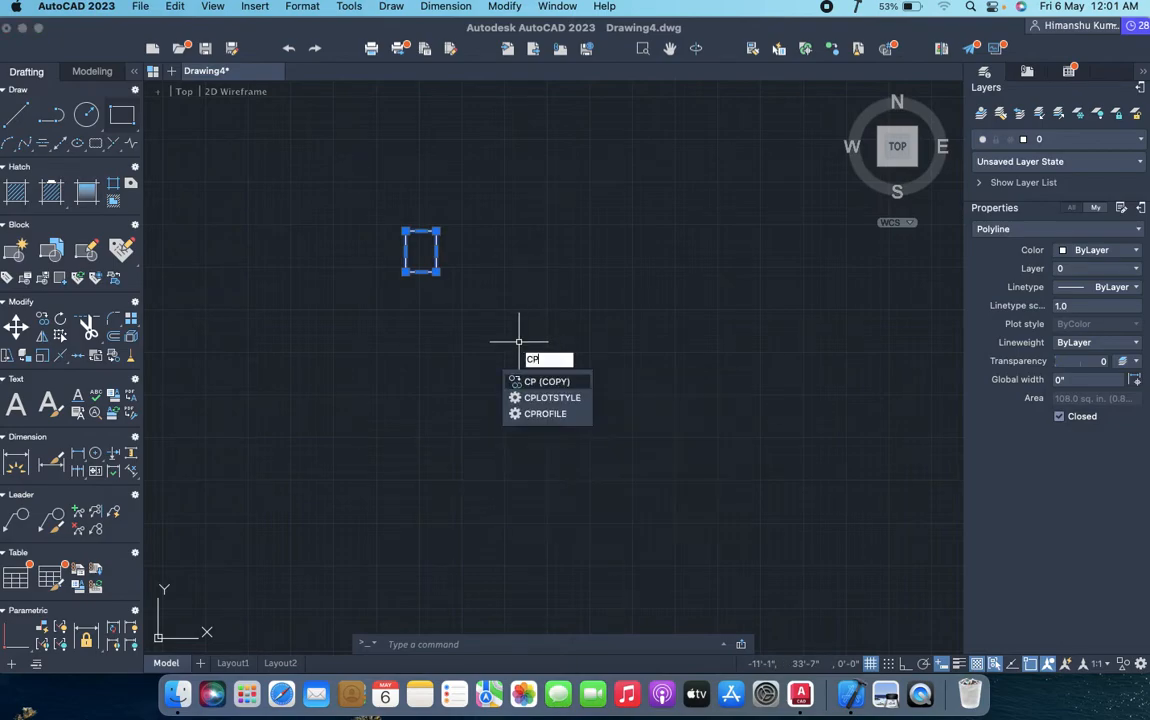
{"action": "key", "text": "Return"}
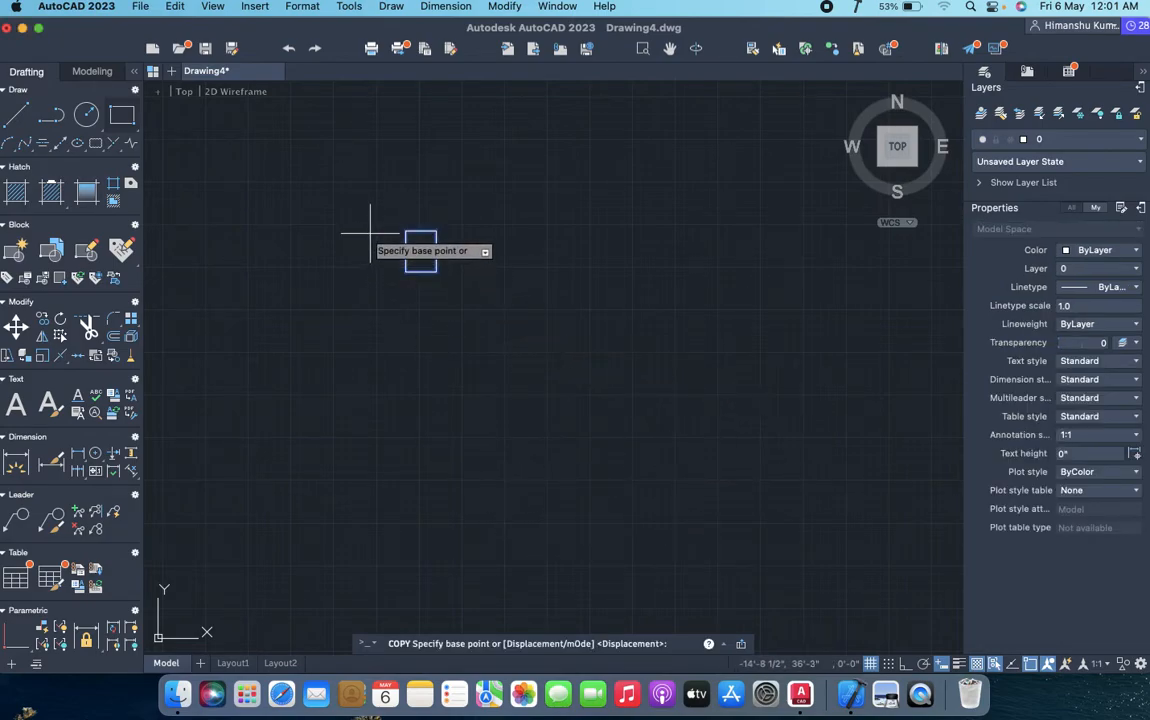
{"action": "left_click", "coordinate": [405, 232]}
{"action": "scroll", "coordinate": [440, 270], "scroll_direction": "down", "scroll_amount": 3}
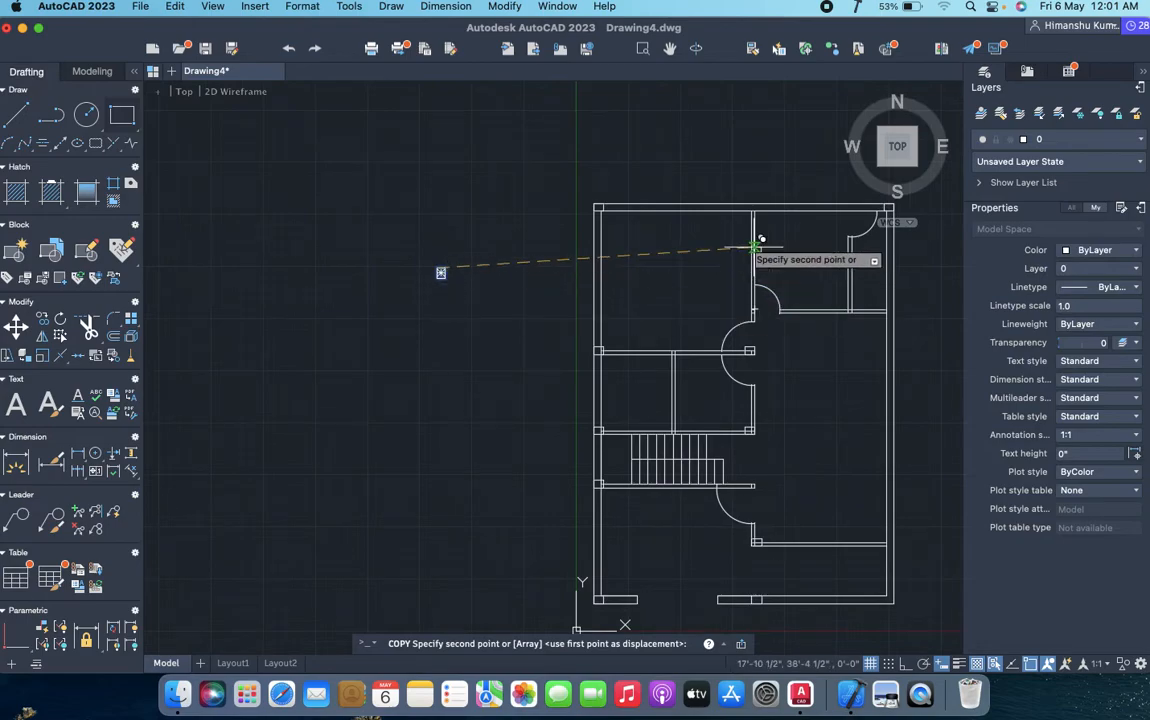
{"action": "scroll", "coordinate": [733, 210], "scroll_direction": "up", "scroll_amount": 2}
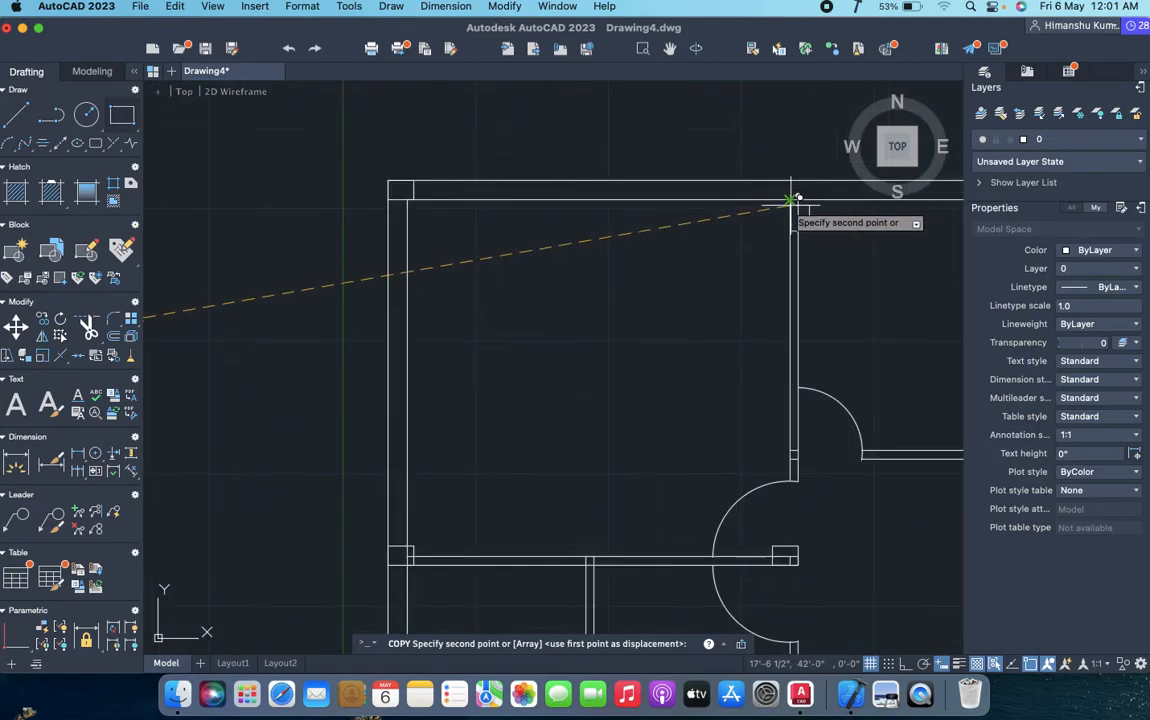
{"action": "scroll", "coordinate": [903, 555], "scroll_direction": "up", "scroll_amount": 3}
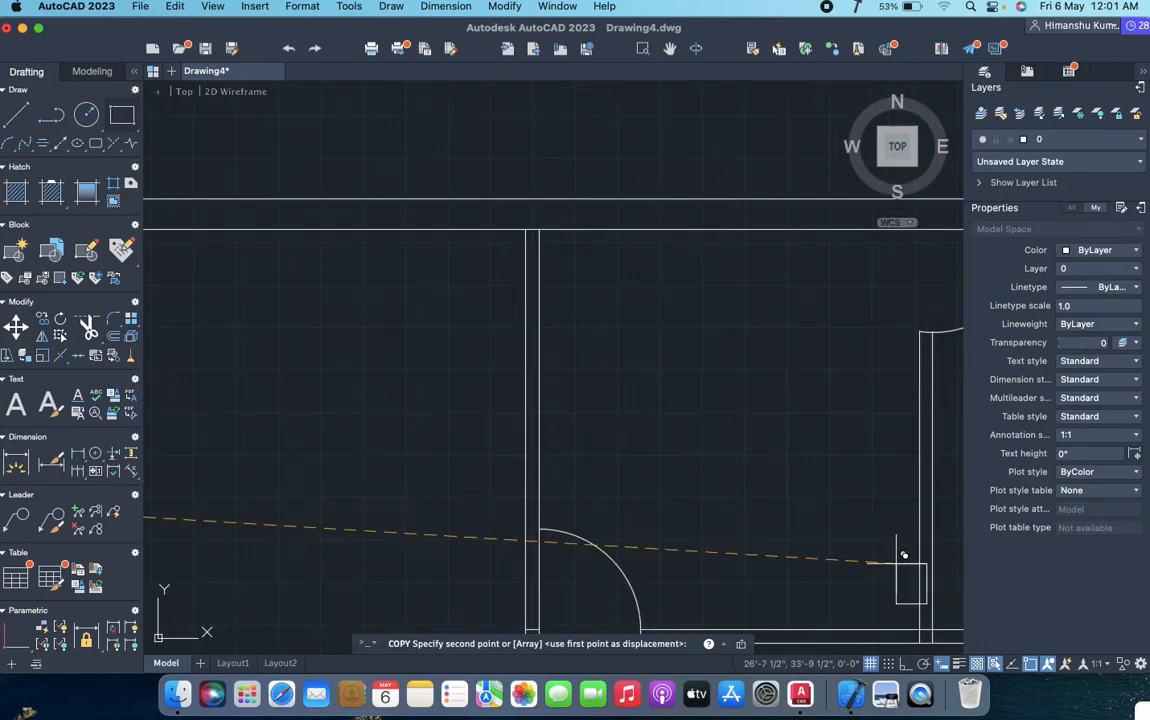
{"action": "left_click", "coordinate": [530, 212]}
{"action": "scroll", "coordinate": [530, 215], "scroll_direction": "down", "scroll_amount": 5}
{"action": "left_click", "coordinate": [531, 579]}
{"action": "middle_click_drag", "start_coordinate": [545, 520], "coordinate": [547, 476]}
{"action": "left_click", "coordinate": [526, 345]}
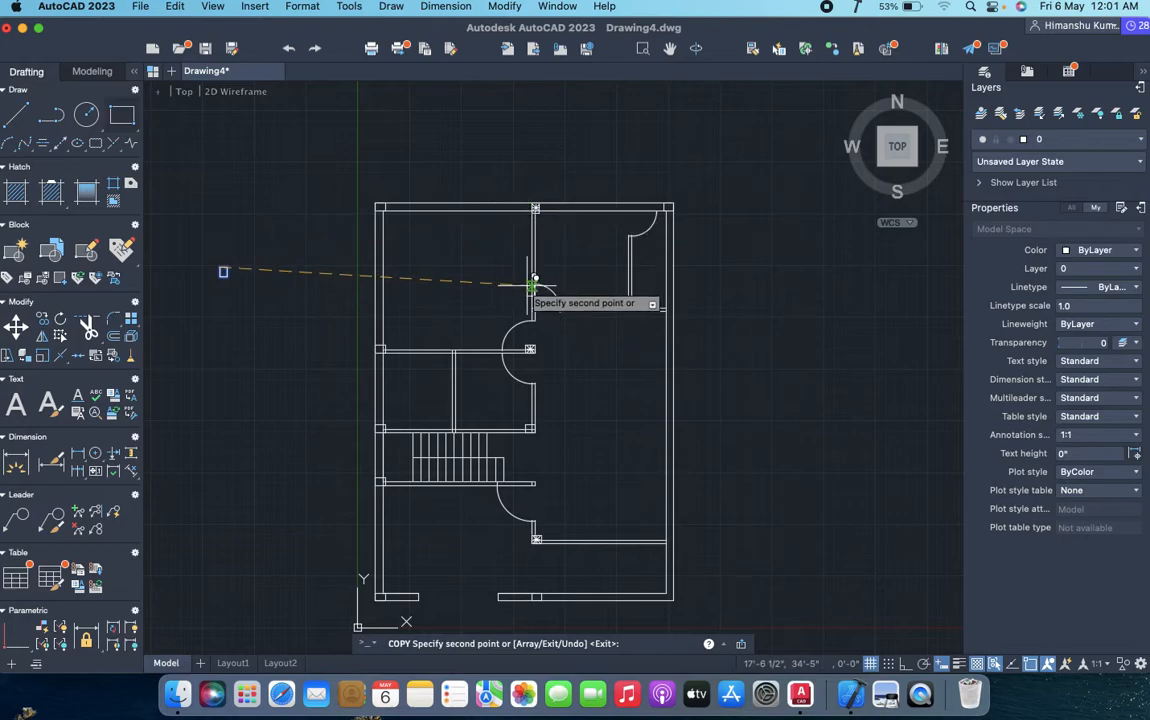
- Place an upright rectangle copy outside the right wall and move it by its lower right corner to the outer wall line, level with the partition's lower edge
{"action": "scroll", "coordinate": [670, 320], "scroll_direction": "up", "scroll_amount": 5}
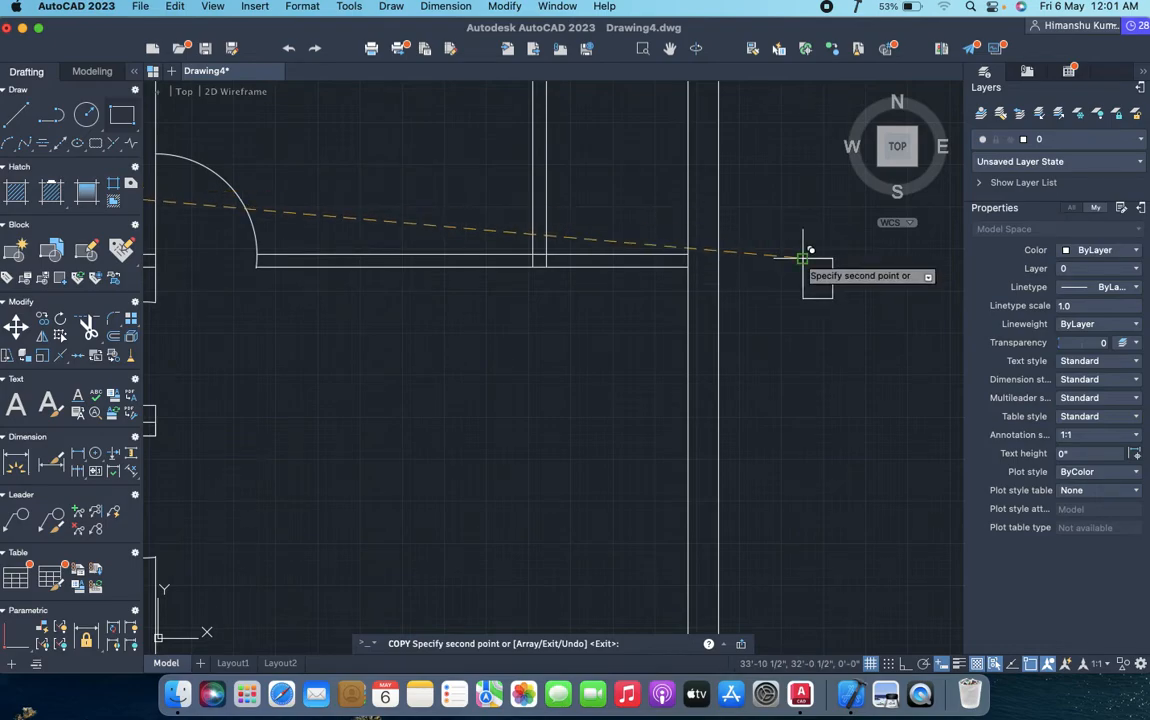
{"action": "key", "text": "Escape"}
{"action": "left_click", "coordinate": [807, 249]}
{"action": "left_click", "coordinate": [796, 270]}
{"action": "type", "text": "M"}
{"action": "key", "text": "Return"}
{"action": "left_click", "coordinate": [832, 284]}
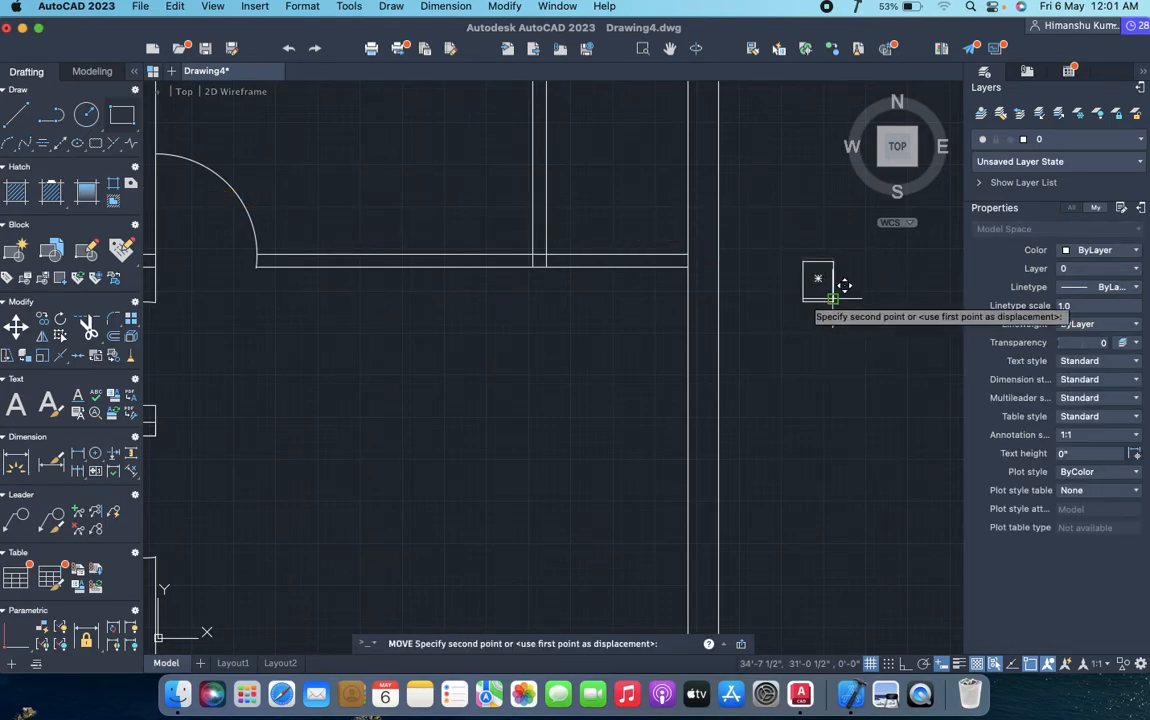
{"action": "left_click", "coordinate": [718, 260]}
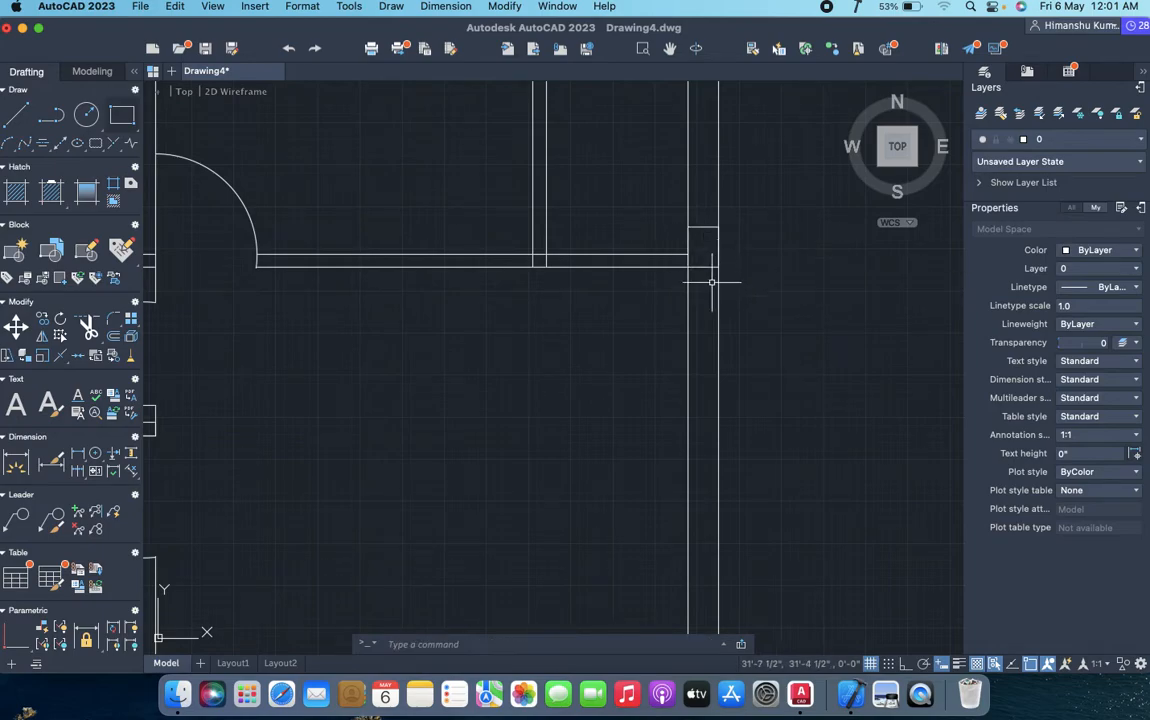
- Copy the right wall's upright rectangle by its lower right corner down the wall, level with the rectangle between the two central door arcs
{"action": "scroll", "coordinate": [713, 295], "scroll_direction": "down", "scroll_amount": 3}
{"action": "scroll", "coordinate": [703, 293], "scroll_direction": "up", "scroll_amount": 3}
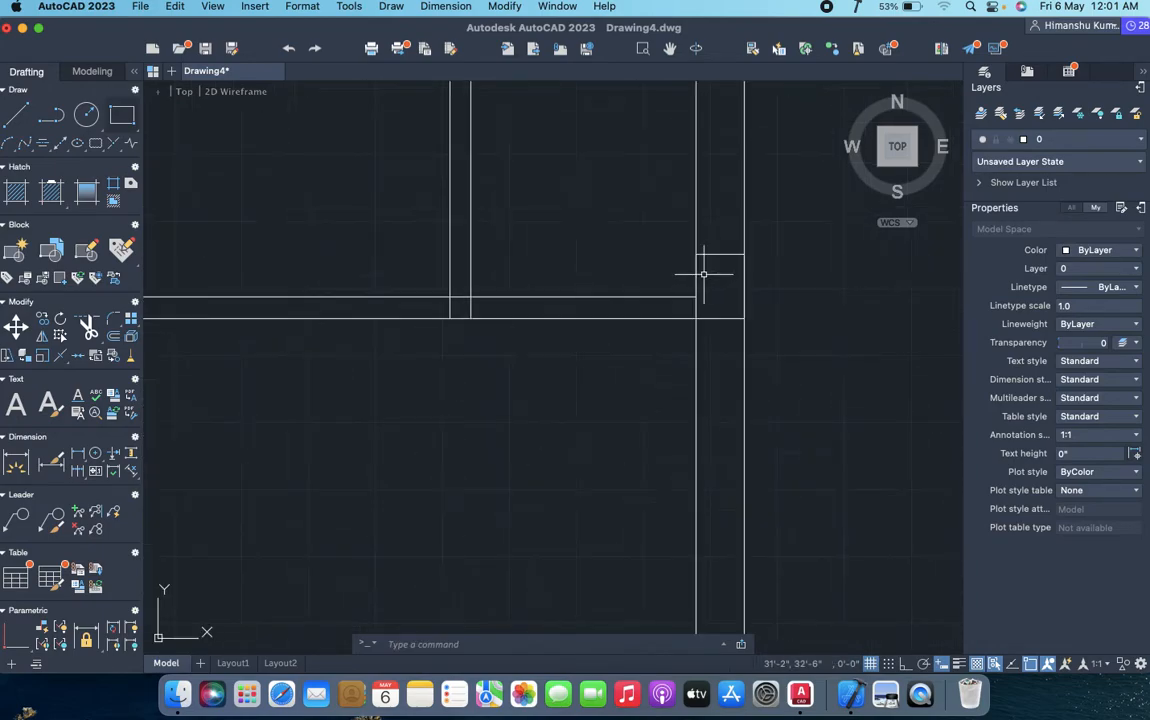
{"action": "left_click", "coordinate": [711, 257]}
{"action": "left_click", "coordinate": [701, 271]}
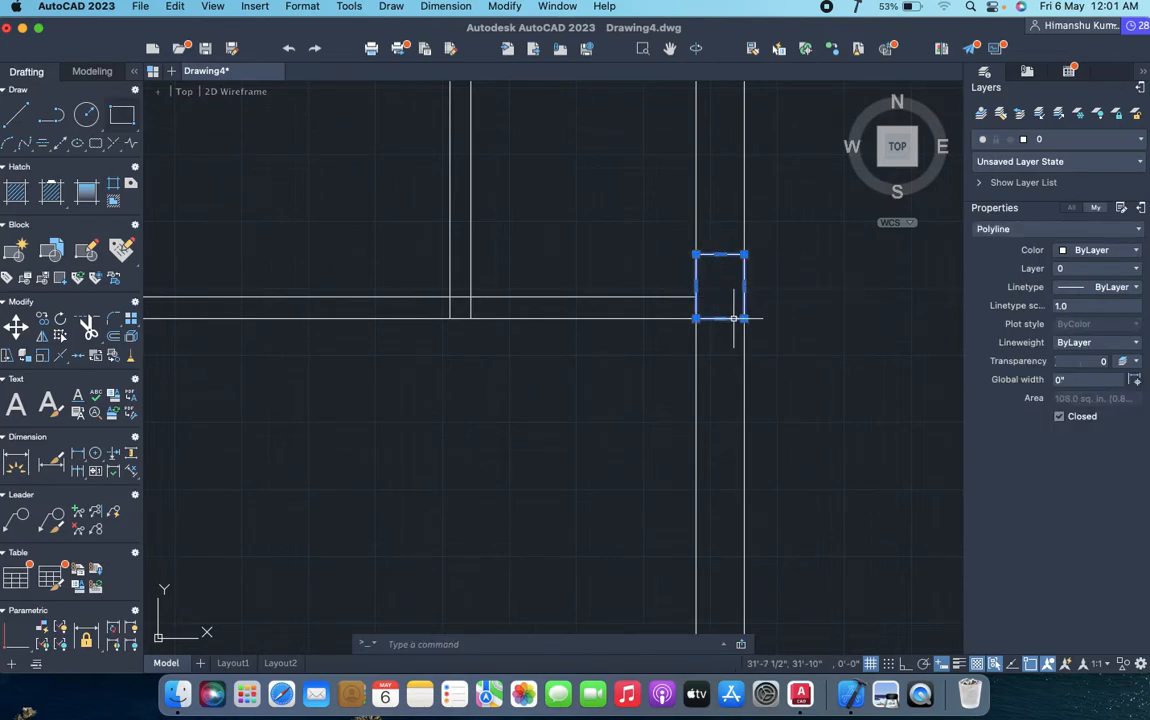
{"action": "type", "text": "CP"}
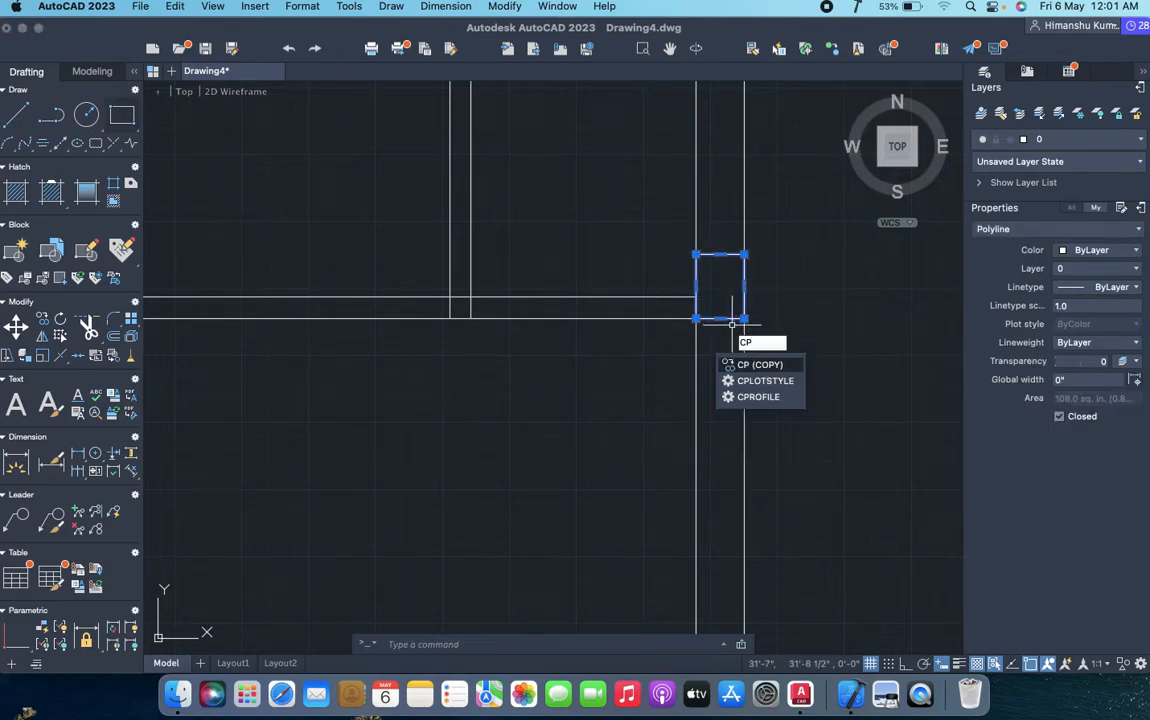
{"action": "key", "text": "Return"}
{"action": "scroll", "coordinate": [739, 329], "scroll_direction": "down", "scroll_amount": 5}
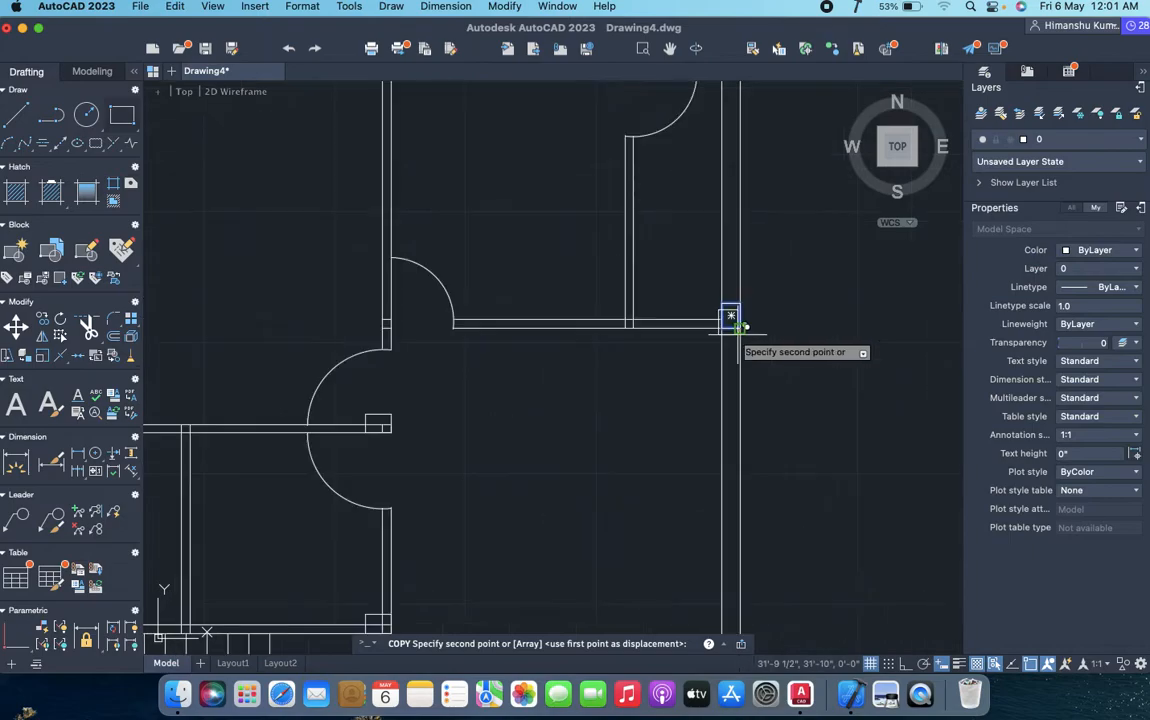
{"action": "middle_click_drag", "start_coordinate": [449, 518], "coordinate": [483, 426]}
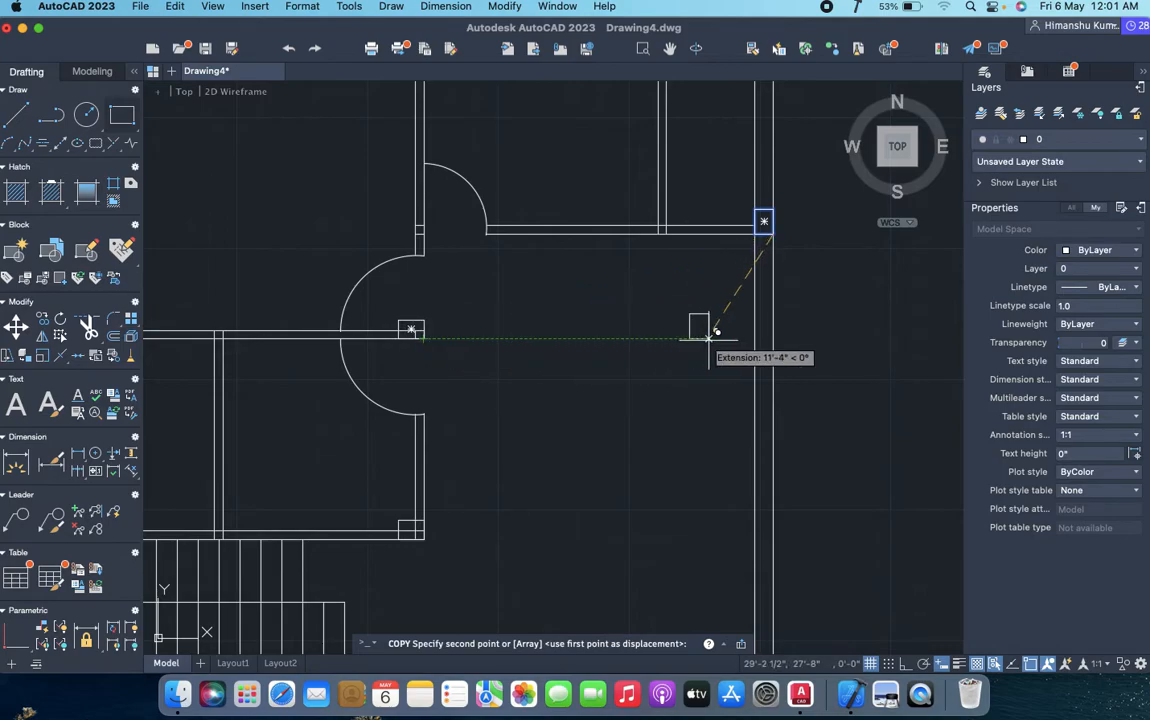
{"action": "left_click", "coordinate": [772, 338]}
- Place two more copies on the right wall, level with the partition above the stairs and with the lowest partition, and end the copying
{"action": "scroll", "coordinate": [730, 400], "scroll_direction": "down", "scroll_amount": 3}
{"action": "scroll", "coordinate": [650, 385], "scroll_direction": "up", "scroll_amount": 1}
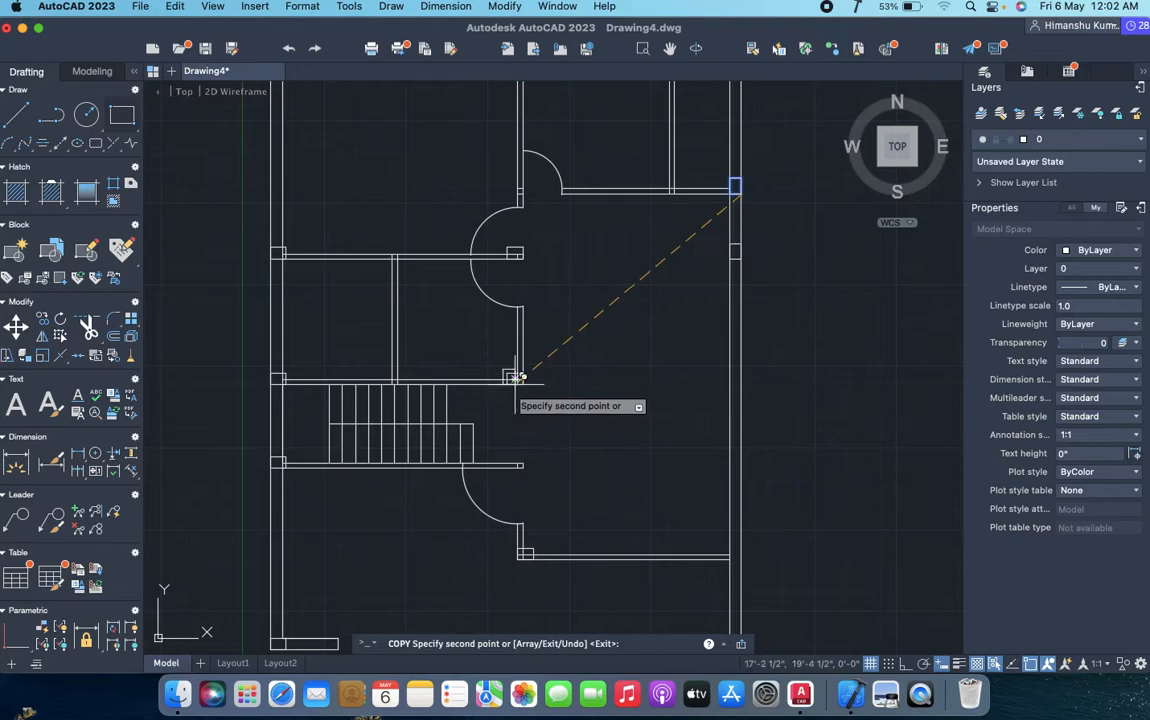
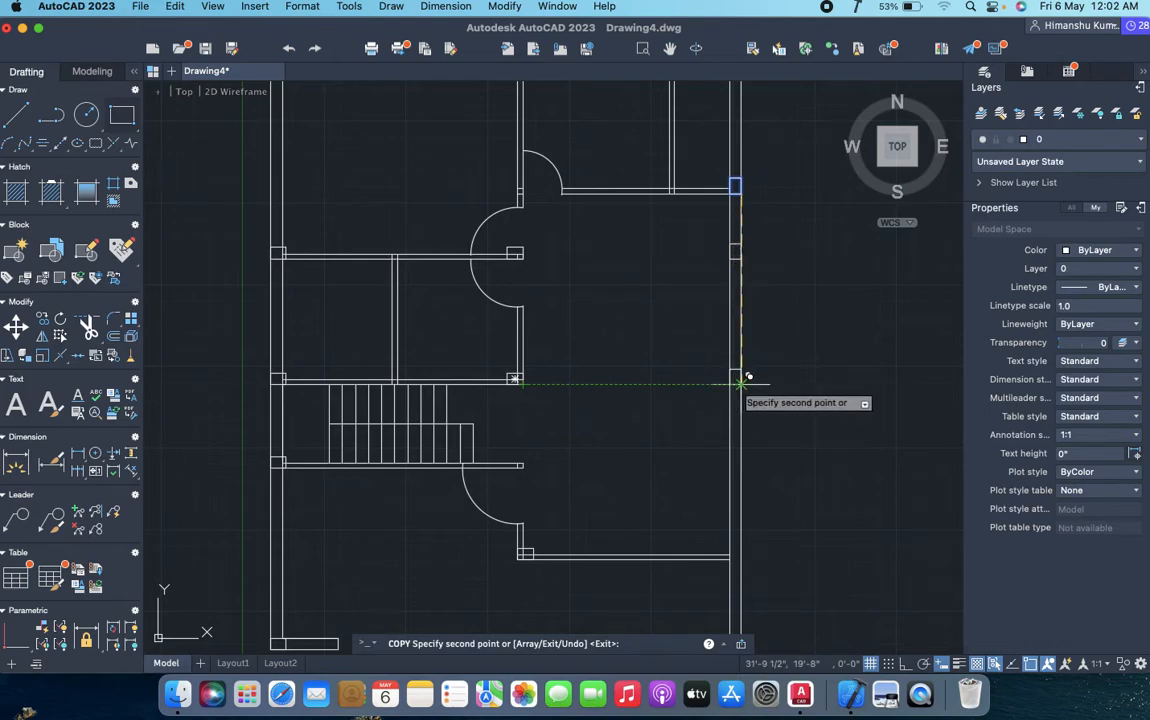
{"action": "scroll", "coordinate": [737, 381], "scroll_direction": "down", "scroll_amount": 3}
{"action": "scroll", "coordinate": [714, 380], "scroll_direction": "up", "scroll_amount": 5}
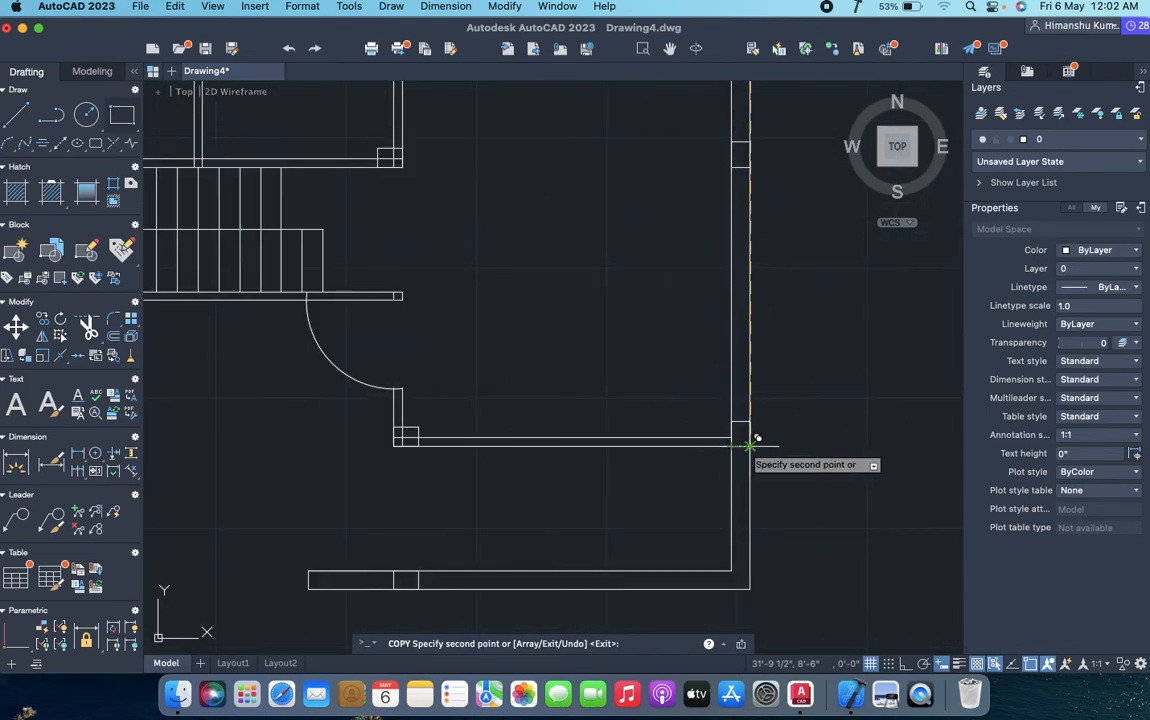
{"action": "scroll", "coordinate": [757, 438], "scroll_direction": "down", "scroll_amount": 5}
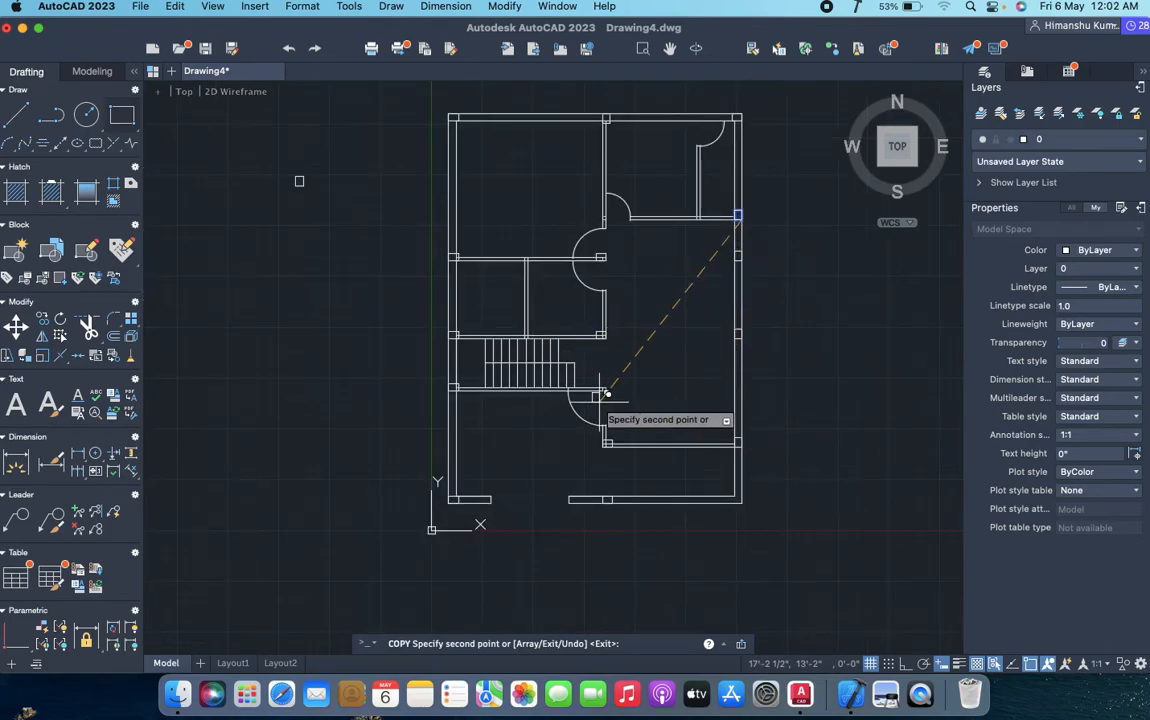
{"action": "key", "text": "Escape"}
{"action": "middle_click_drag", "start_coordinate": [606, 385], "coordinate": [616, 395]}
{"action": "scroll", "coordinate": [616, 395], "scroll_direction": "up", "scroll_amount": 3}
{"action": "scroll", "coordinate": [449, 329], "scroll_direction": "down", "scroll_amount": 5}
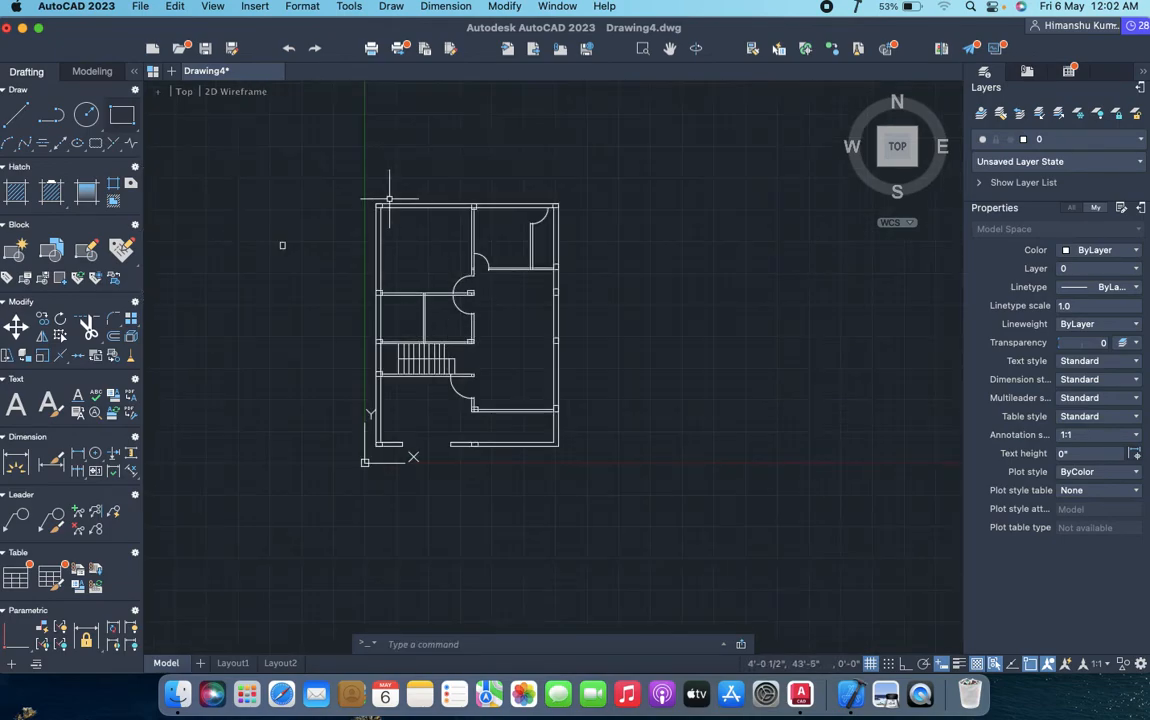
- Start a hatch with the SOLID pattern and set its color to Blue
{"action": "scroll", "coordinate": [389, 199], "scroll_direction": "up", "scroll_amount": 4}
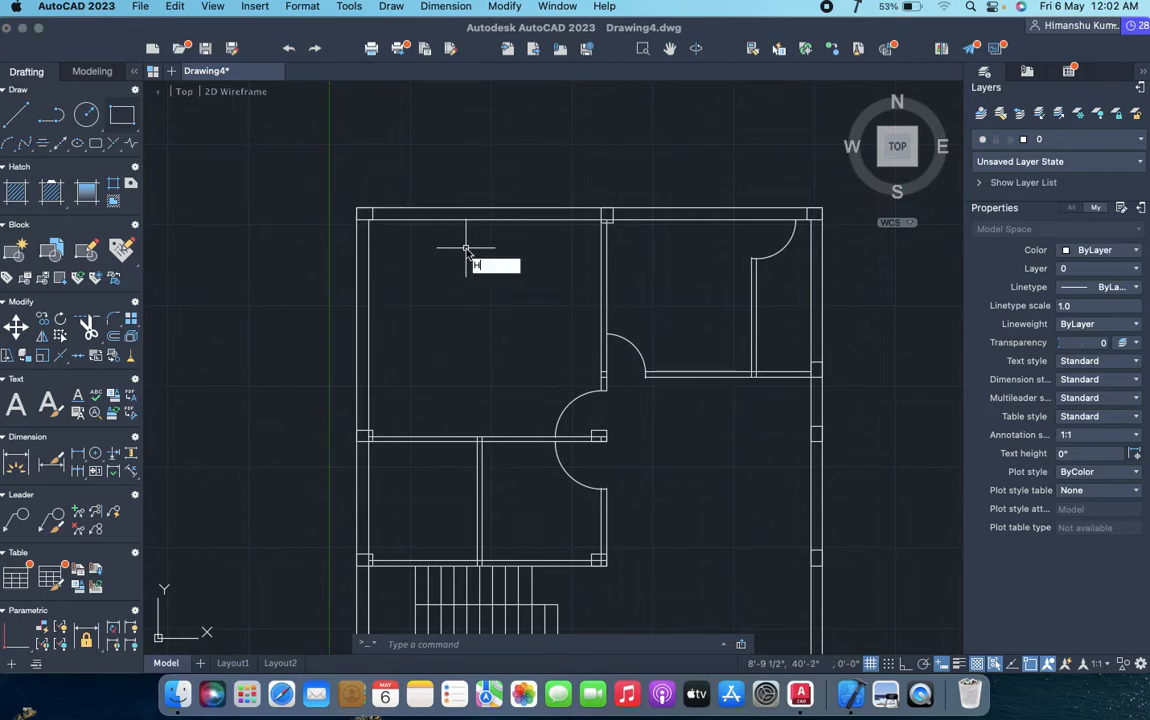
{"action": "key", "text": "Return"}
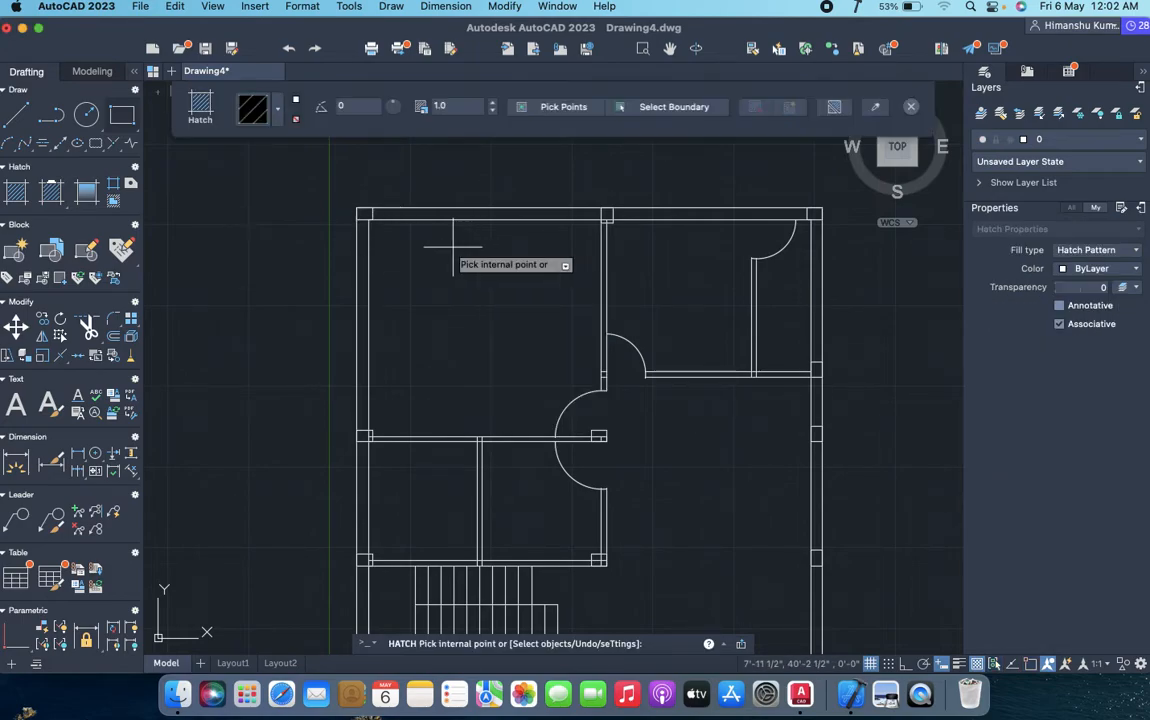
{"action": "left_click", "coordinate": [278, 112]}
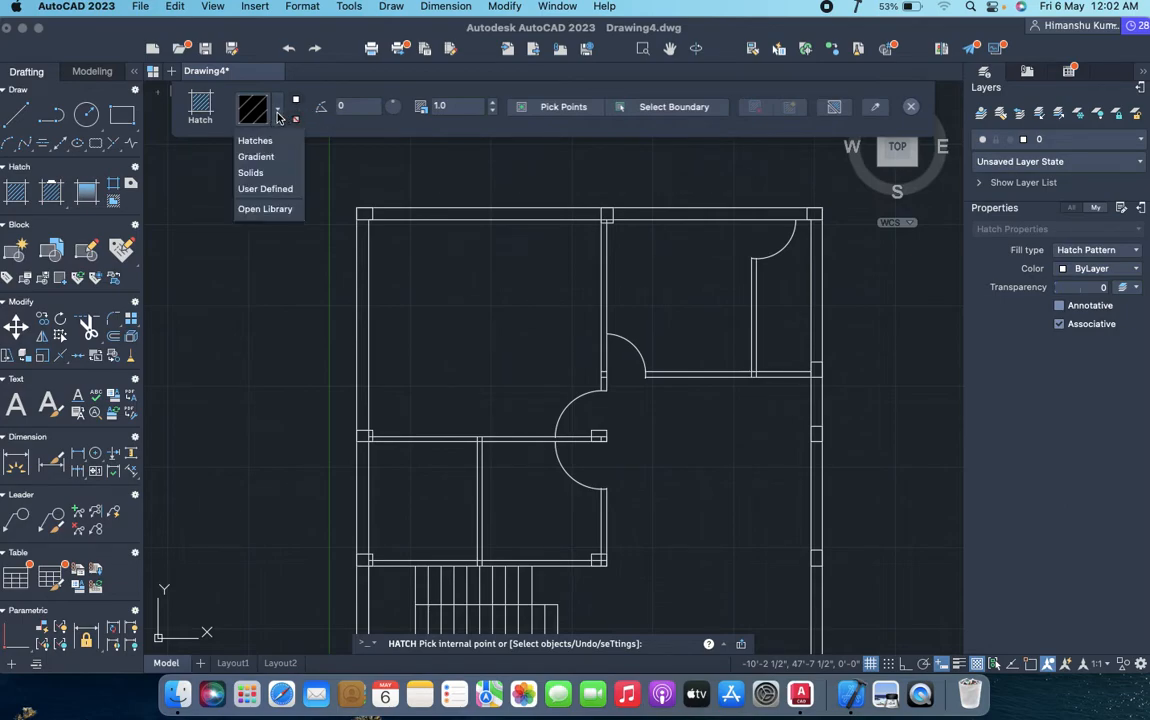
{"action": "left_click", "coordinate": [251, 172]}
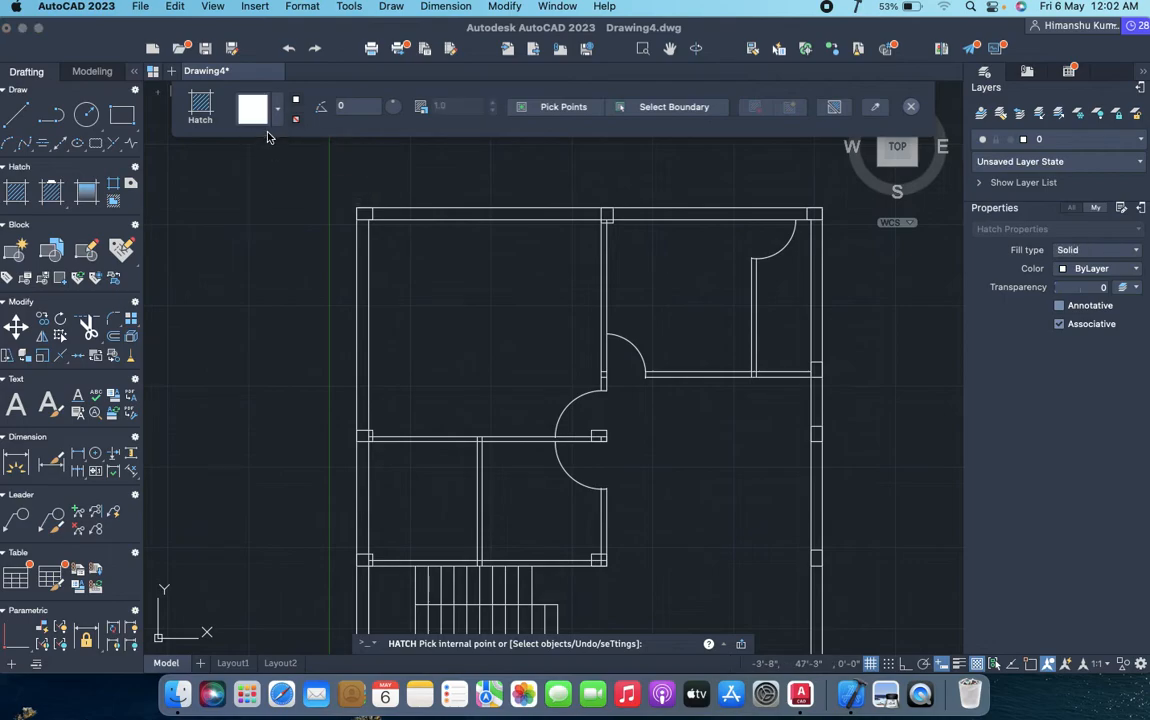
{"action": "left_click", "coordinate": [263, 118]}
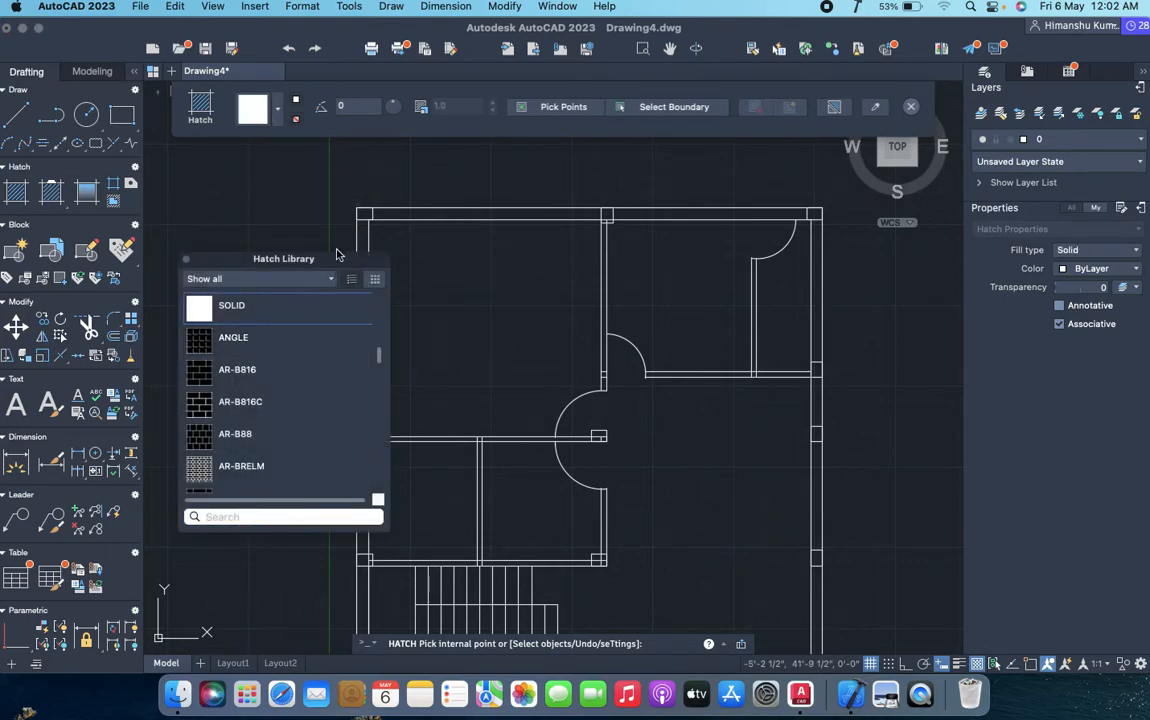
{"action": "left_click", "coordinate": [296, 104]}
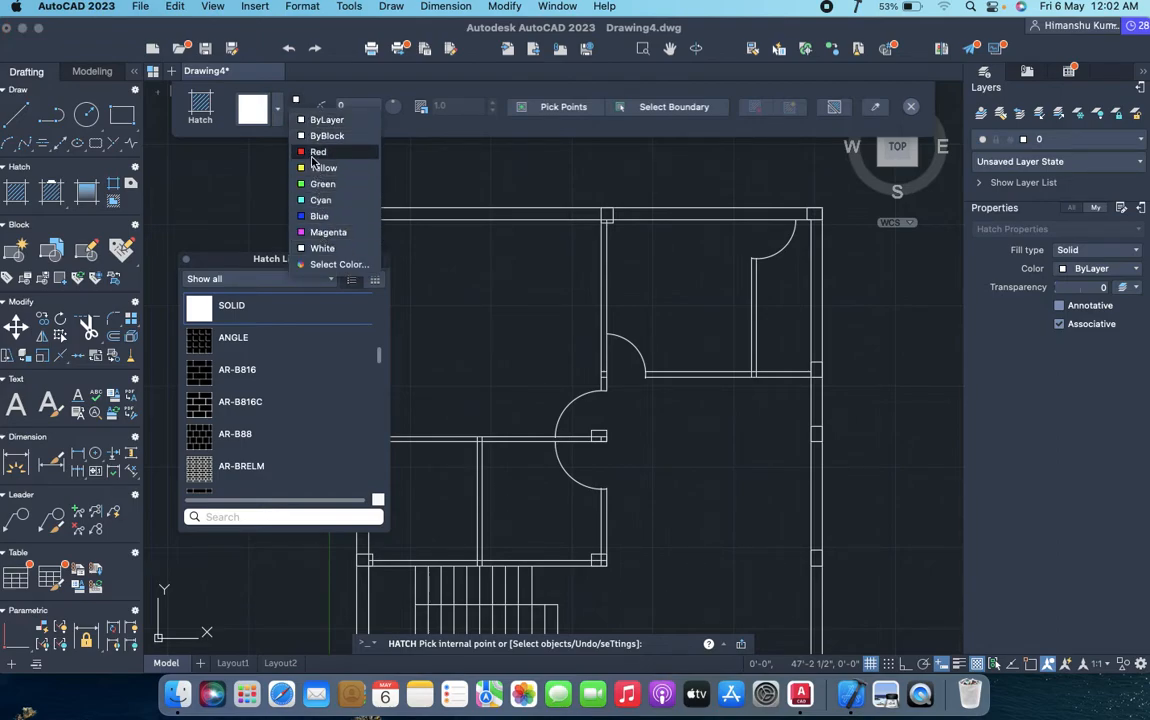
{"action": "left_click", "coordinate": [321, 216]}
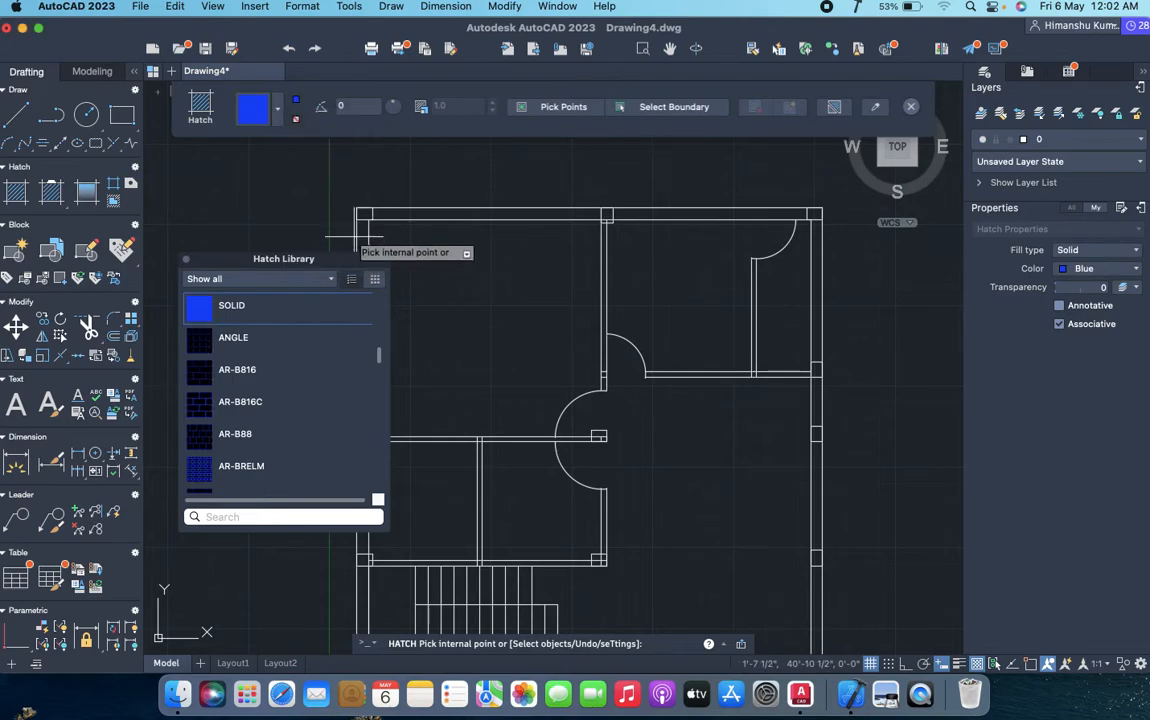
- Fill the three rectangles along the top outer wall with the hatch: both corners and the central partition junction
{"action": "scroll", "coordinate": [370, 232], "scroll_direction": "up", "scroll_amount": 8}
{"action": "scroll", "coordinate": [402, 183], "scroll_direction": "down", "scroll_amount": 5}
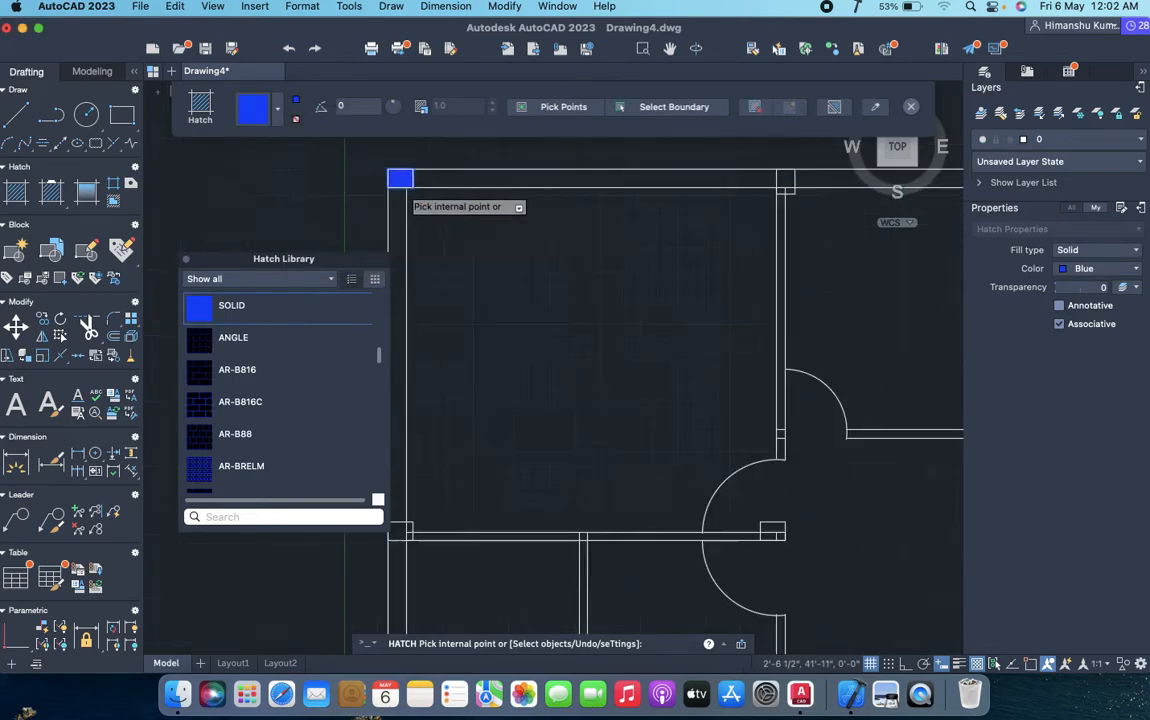
{"action": "scroll", "coordinate": [648, 175], "scroll_direction": "up", "scroll_amount": 8}
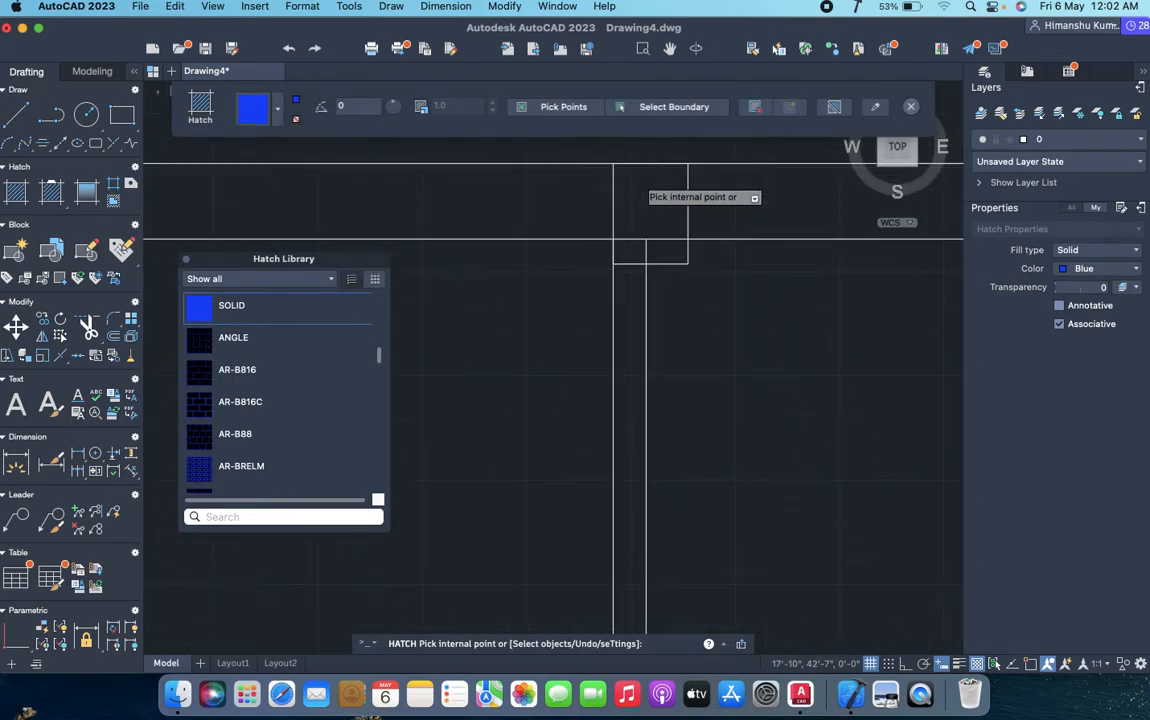
{"action": "scroll", "coordinate": [673, 293], "scroll_direction": "down", "scroll_amount": 8}
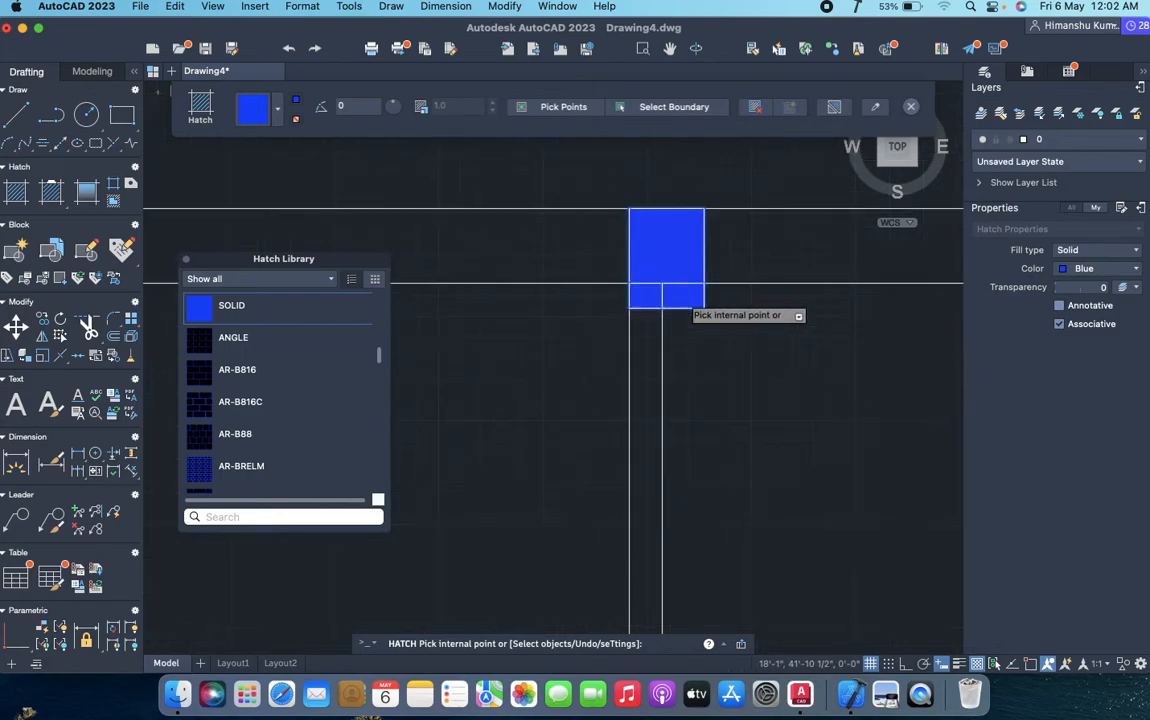
{"action": "left_click", "coordinate": [742, 304]}
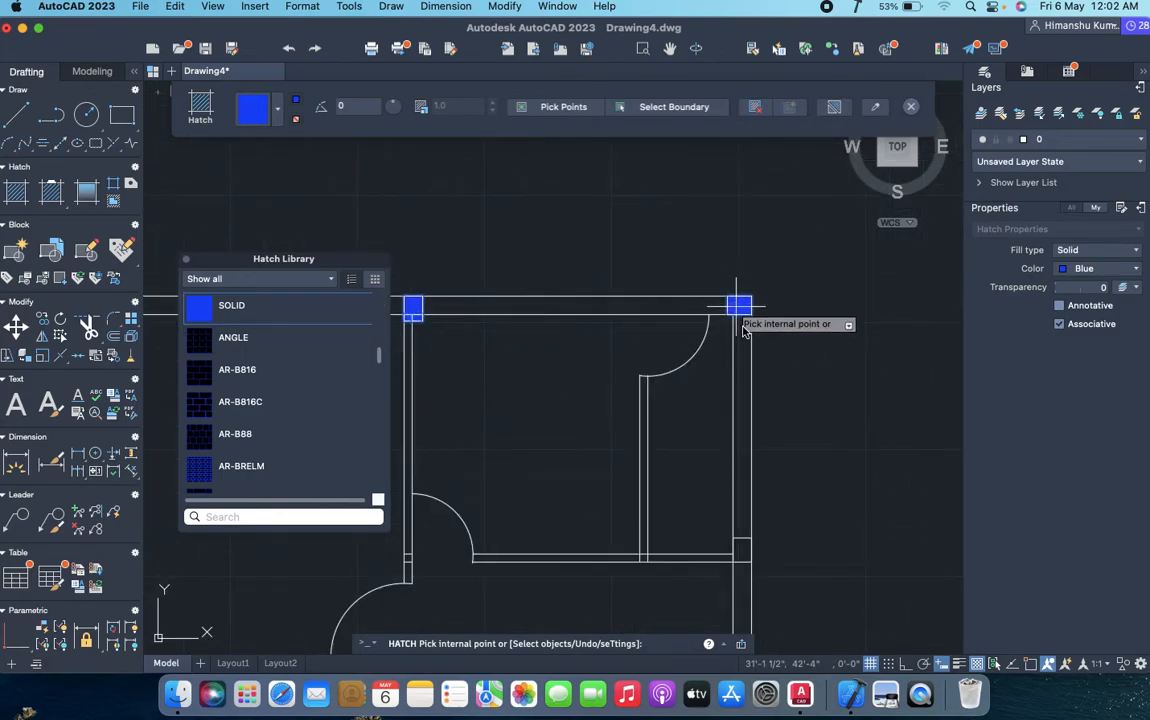
- Fill the four rectangles along the right outer wall below the corner with the hatch
{"action": "middle_click_drag", "start_coordinate": [780, 511], "coordinate": [714, 323]}
{"action": "left_click", "coordinate": [693, 311]}
{"action": "left_click", "coordinate": [693, 411]}
{"action": "middle_click_drag", "start_coordinate": [701, 411], "coordinate": [745, 285]}
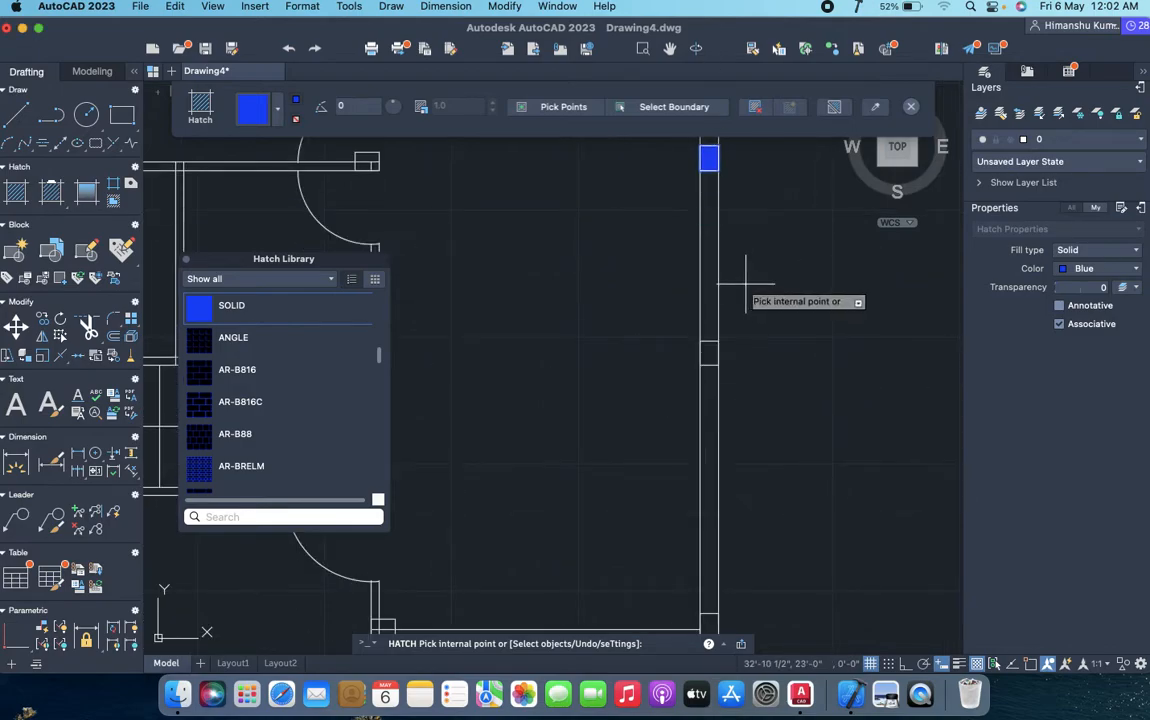
{"action": "left_click", "coordinate": [709, 352]}
{"action": "middle_click_drag", "start_coordinate": [703, 462], "coordinate": [703, 183]}
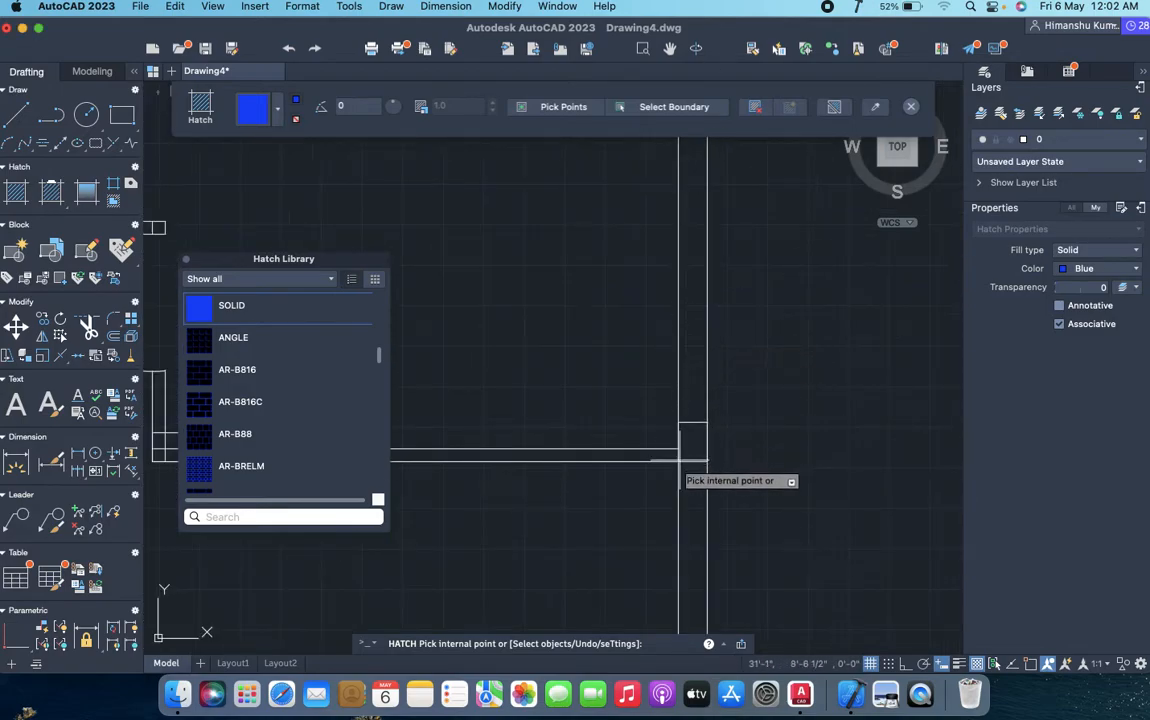
{"action": "left_click", "coordinate": [693, 439]}
- Fill the rectangle in the bottom outer wall and all parts of the one at the lowest partition's left end with the hatch
{"action": "scroll", "coordinate": [693, 439], "scroll_direction": "down", "scroll_amount": 2}
{"action": "middle_click_drag", "start_coordinate": [658, 561], "coordinate": [710, 460]}
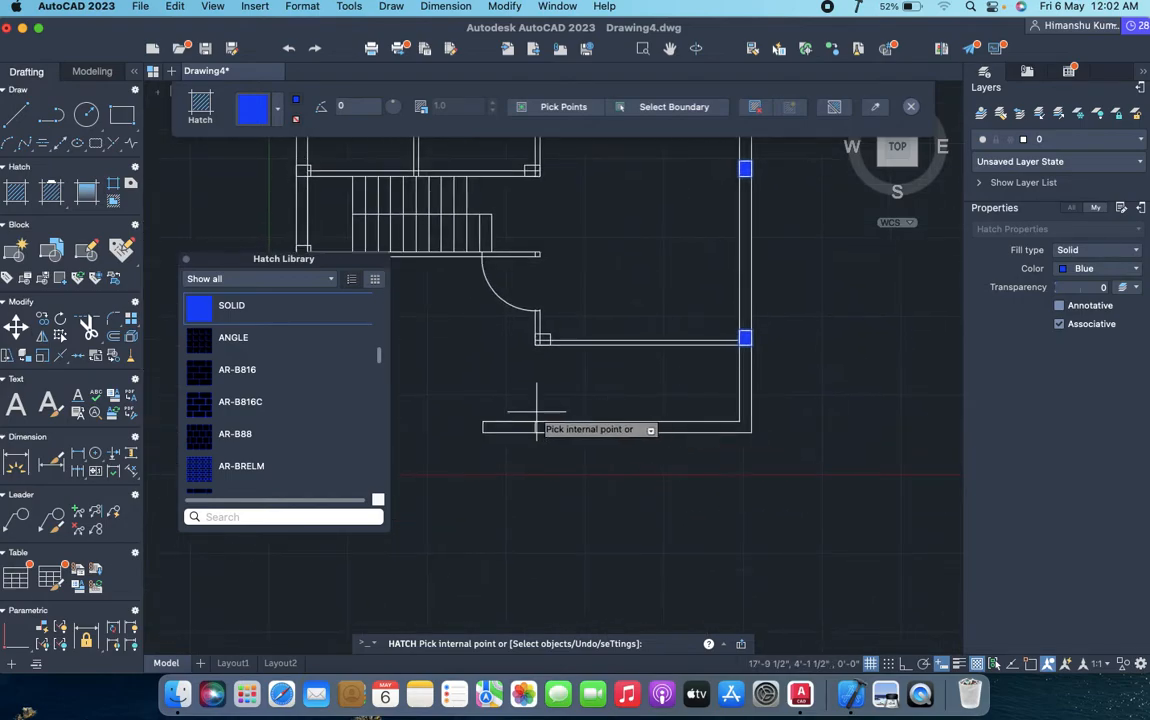
{"action": "left_click", "coordinate": [542, 428]}
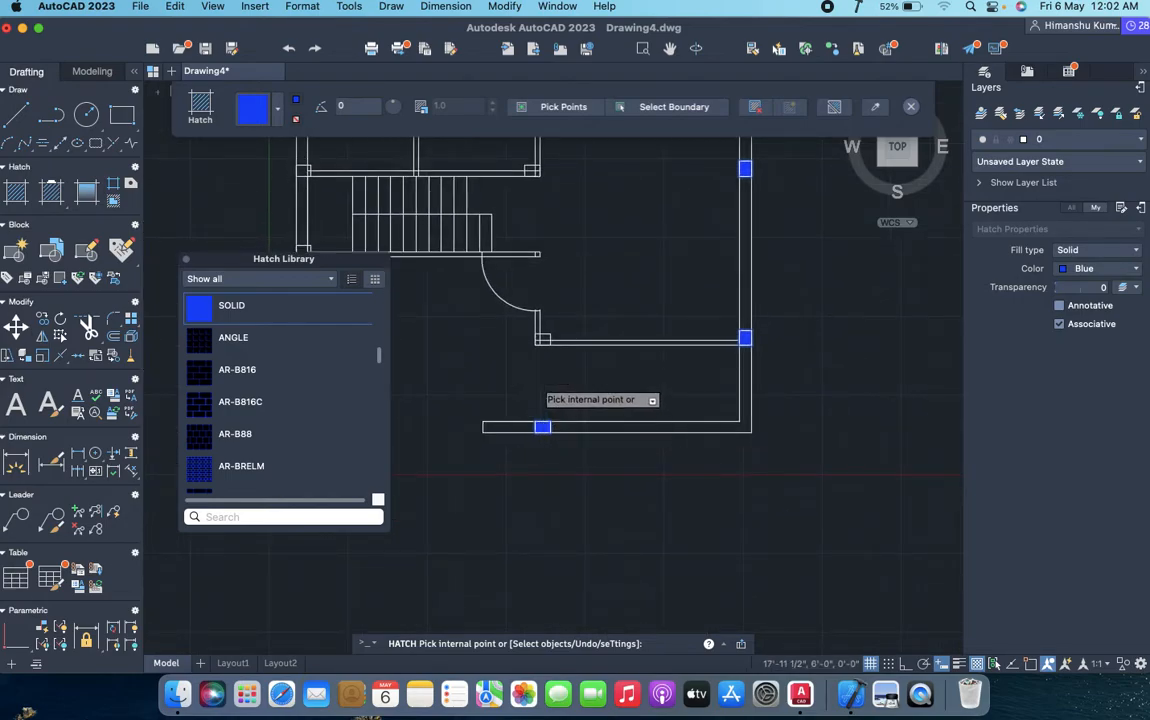
{"action": "scroll", "coordinate": [541, 380], "scroll_direction": "up", "scroll_amount": 5}
{"action": "left_click", "coordinate": [525, 232]}
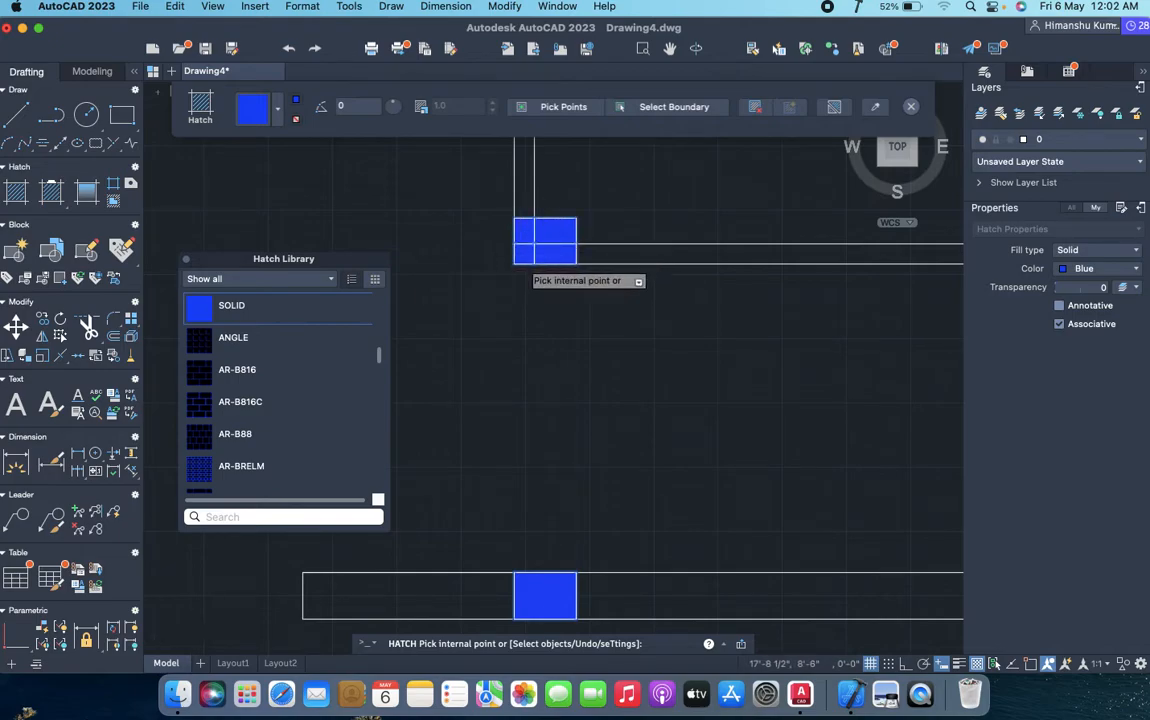
- Fill the bottom-left corner column and the left-wall column below the staircase with the solid blue hatch
{"action": "scroll", "coordinate": [526, 256], "scroll_direction": "down", "scroll_amount": 5}
{"action": "middle_click_drag", "start_coordinate": [565, 293], "coordinate": [896, 324]}
{"action": "scroll", "coordinate": [630, 413], "scroll_direction": "up", "scroll_amount": 5}
{"action": "left_click", "coordinate": [596, 290]}
{"action": "scroll", "coordinate": [596, 290], "scroll_direction": "down", "scroll_amount": 5}
{"action": "middle_click_drag", "start_coordinate": [596, 258], "coordinate": [654, 525]}
{"action": "scroll", "coordinate": [654, 525], "scroll_direction": "up", "scroll_amount": 5}
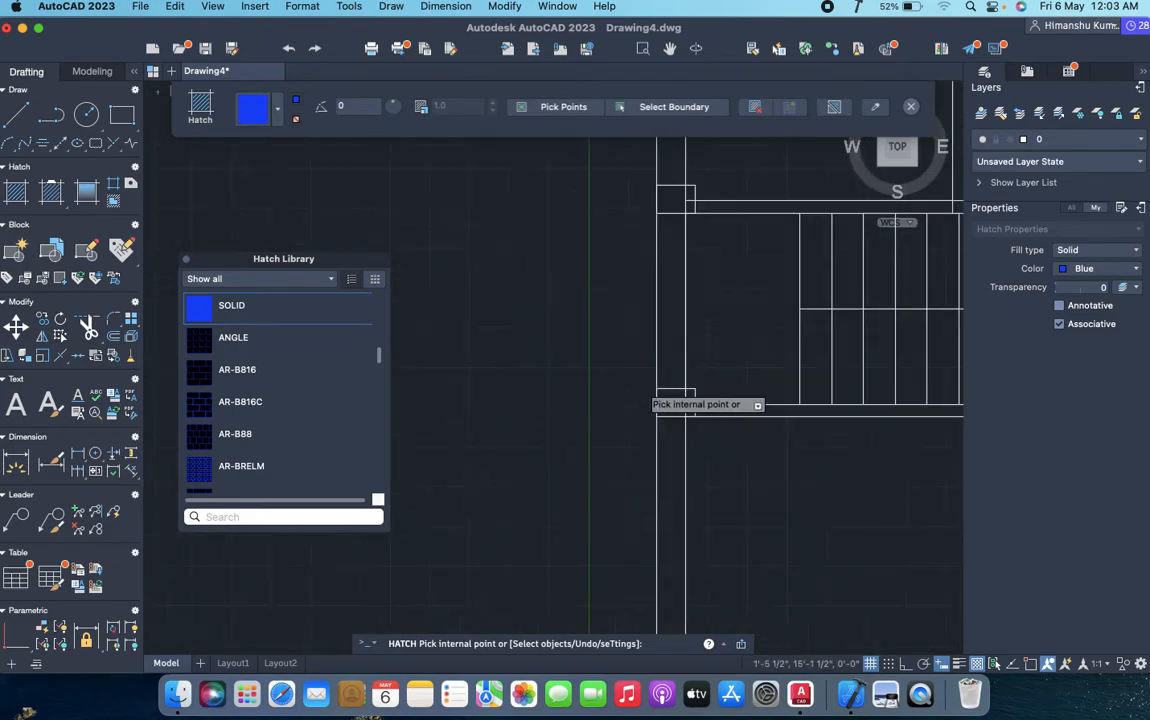
{"action": "left_click", "coordinate": [685, 410]}
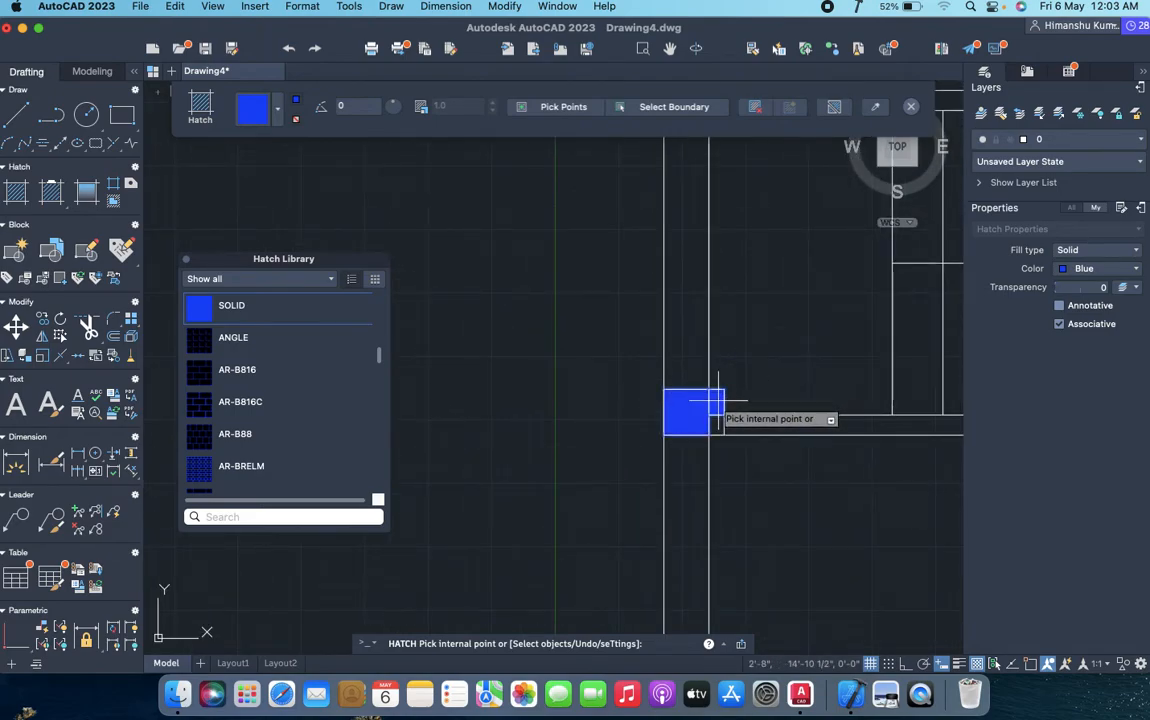
- Fill all parts of the left-wall column just above the staircase with the solid blue hatch
{"action": "scroll", "coordinate": [718, 426], "scroll_direction": "down", "scroll_amount": 1}
{"action": "scroll", "coordinate": [721, 344], "scroll_direction": "down", "scroll_amount": 2}
{"action": "scroll", "coordinate": [690, 420], "scroll_direction": "up", "scroll_amount": 5}
{"action": "left_click", "coordinate": [739, 343]}
{"action": "left_click", "coordinate": [739, 387]}
{"action": "left_click", "coordinate": [664, 362]}
- Fill the left-wall column at the upper partition and the plan's top-left corner column with the solid blue hatch
{"action": "scroll", "coordinate": [661, 361], "scroll_direction": "down", "scroll_amount": 5}
{"action": "scroll", "coordinate": [675, 360], "scroll_direction": "up", "scroll_amount": 5}
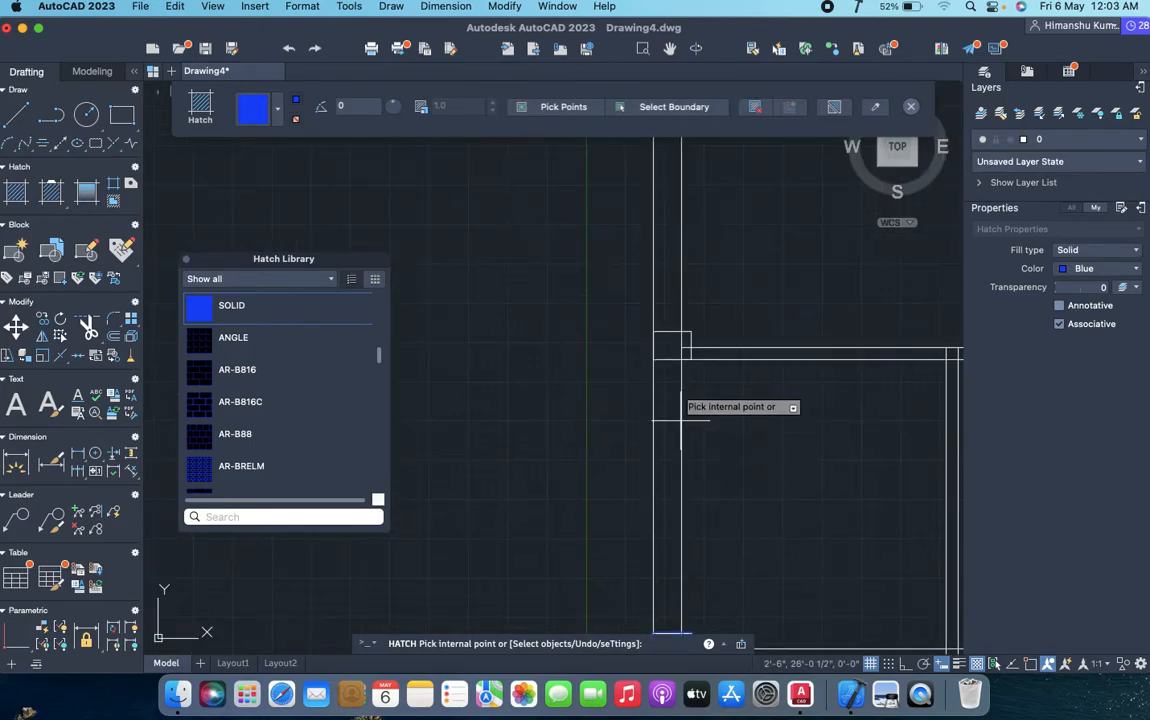
{"action": "left_click", "coordinate": [675, 334]}
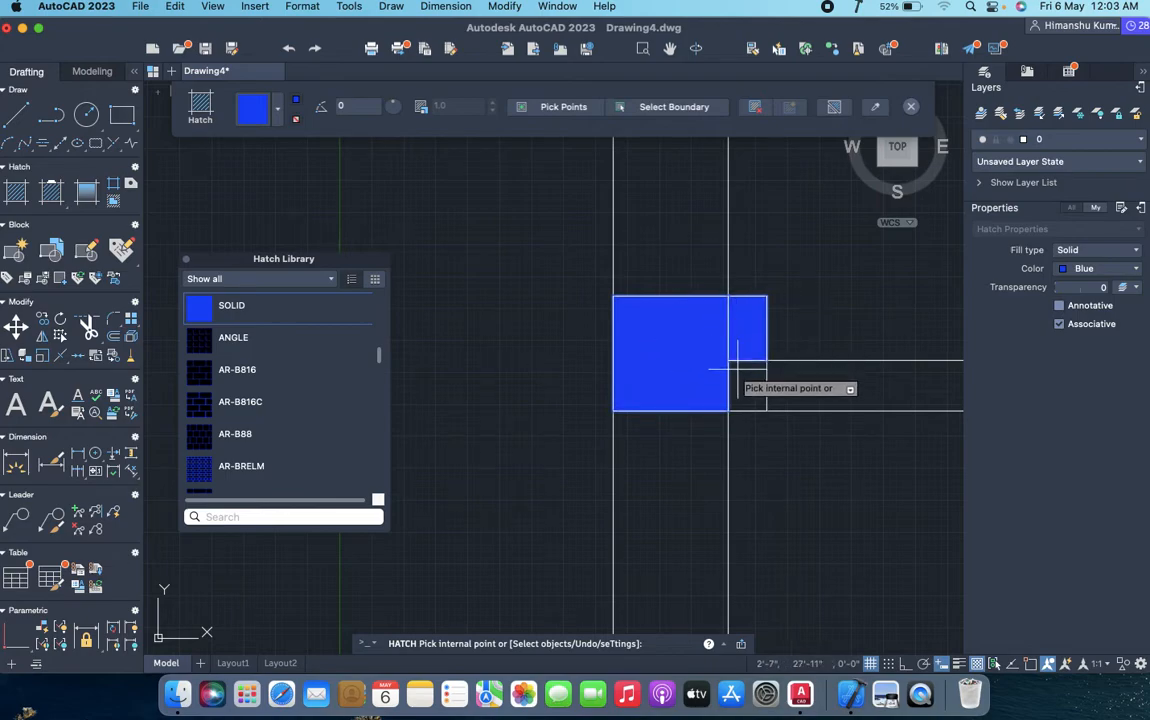
{"action": "scroll", "coordinate": [740, 350], "scroll_direction": "down", "scroll_amount": 5}
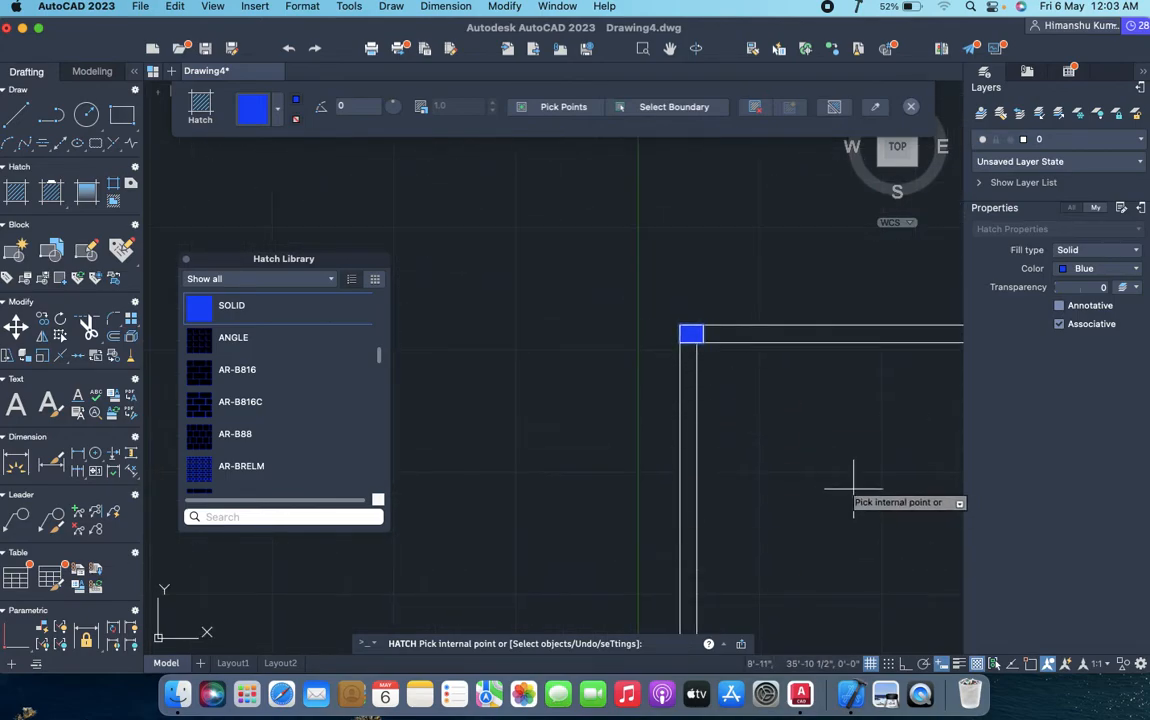
- Fill the interior column between the two facing door swings with the solid blue hatch
{"action": "scroll", "coordinate": [800, 500], "scroll_direction": "down", "scroll_amount": 5}
{"action": "scroll", "coordinate": [735, 373], "scroll_direction": "up", "scroll_amount": 3}
{"action": "scroll", "coordinate": [735, 373], "scroll_direction": "up", "scroll_amount": 5}
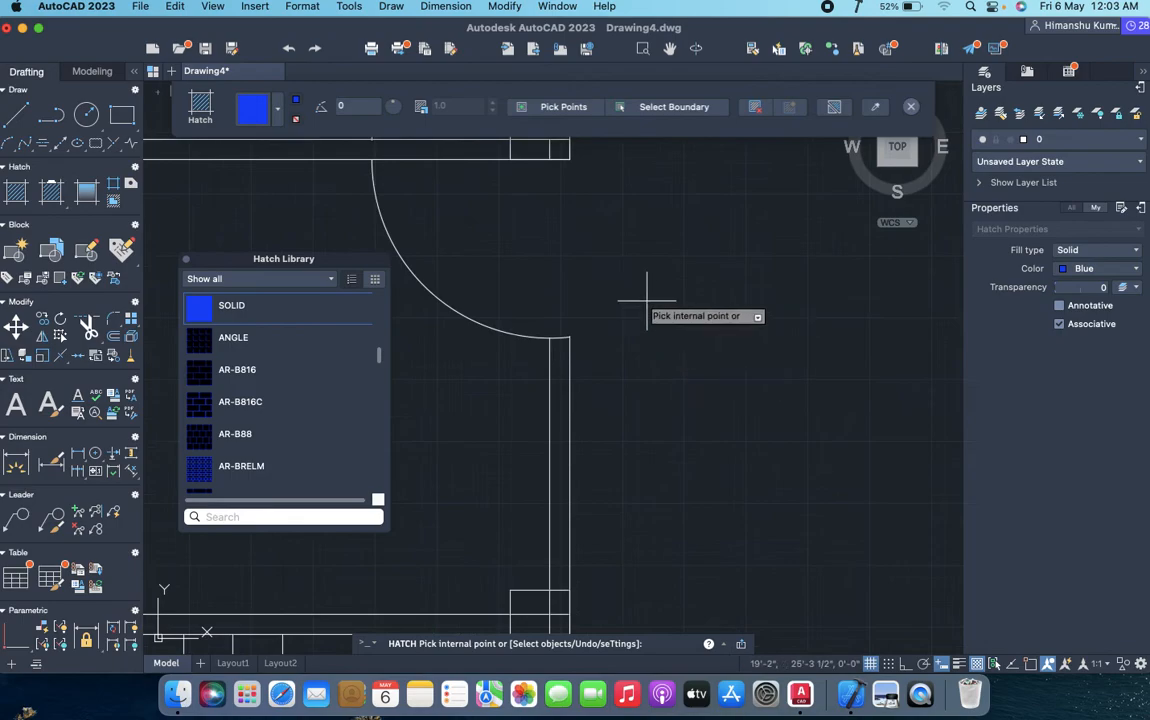
{"action": "middle_click_drag", "start_coordinate": [583, 231], "coordinate": [703, 388]}
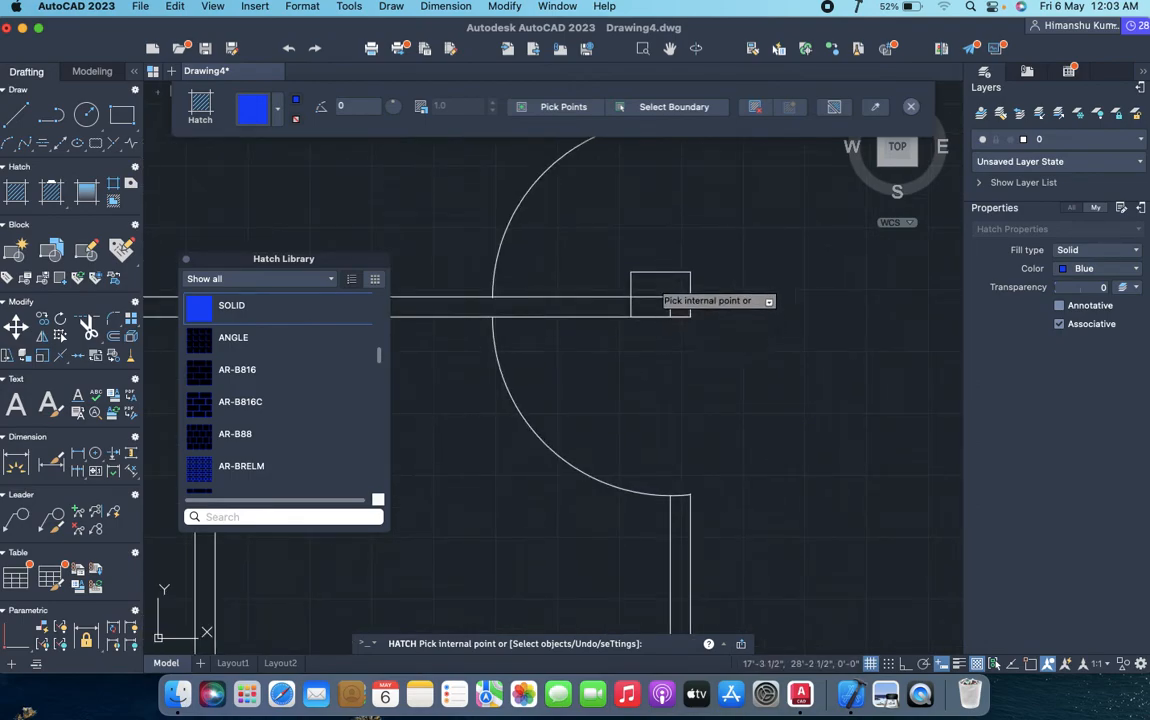
{"action": "left_click", "coordinate": [657, 285]}
{"action": "left_click", "coordinate": [658, 303]}
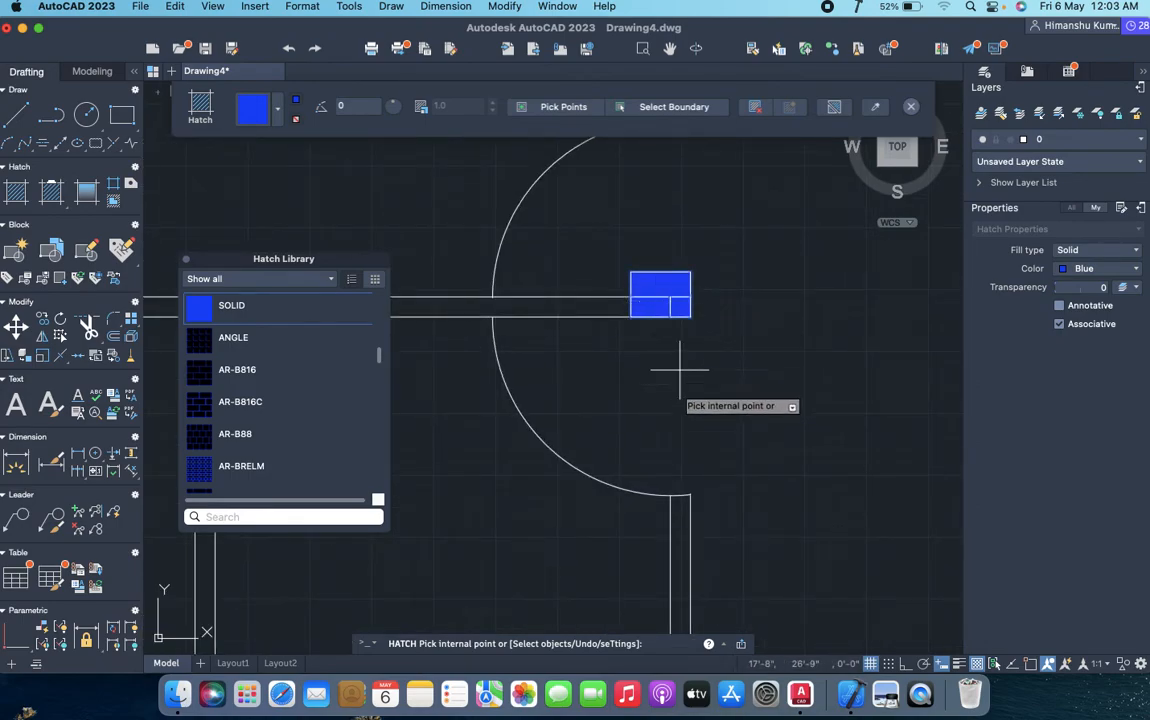
- Fill all four parts of the interior column at the wall corner above the staircase with the solid blue hatch
{"action": "scroll", "coordinate": [678, 359], "scroll_direction": "down", "scroll_amount": 3}
{"action": "scroll", "coordinate": [670, 345], "scroll_direction": "up", "scroll_amount": 4}
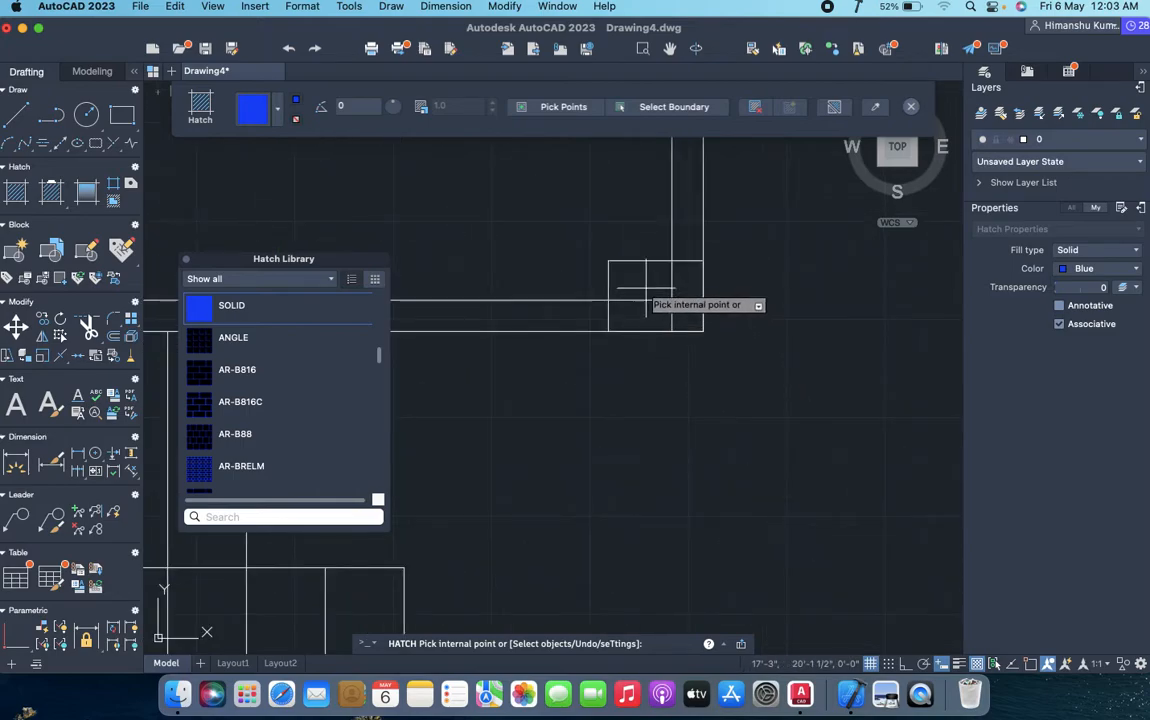
{"action": "left_click", "coordinate": [647, 286]}
{"action": "left_click", "coordinate": [687, 281]}
{"action": "left_click", "coordinate": [688, 319]}
{"action": "left_click", "coordinate": [660, 320]}
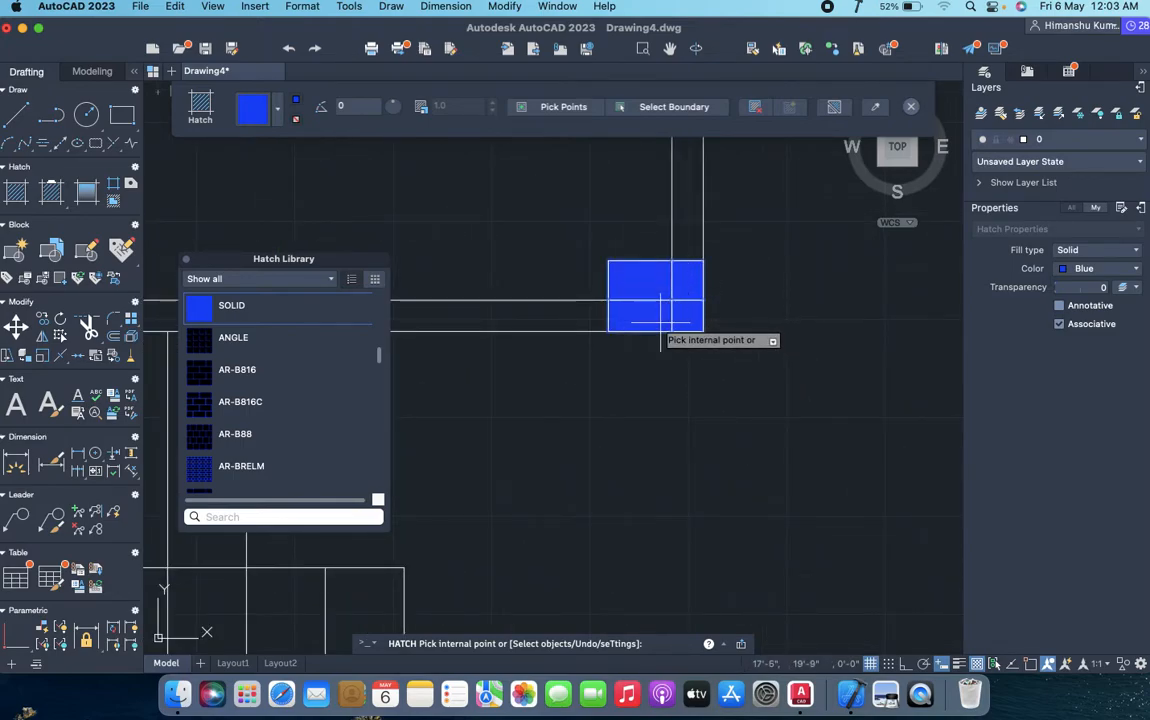
- Close the Hatch Library and finish the solid hatch of the columns
{"action": "scroll", "coordinate": [666, 328], "scroll_direction": "down", "scroll_amount": 4}
{"action": "middle_click_drag", "start_coordinate": [693, 440], "coordinate": [729, 278]}
{"action": "scroll", "coordinate": [734, 306], "scroll_direction": "down", "scroll_amount": 2}
{"action": "scroll", "coordinate": [728, 398], "scroll_direction": "down", "scroll_amount": 3}
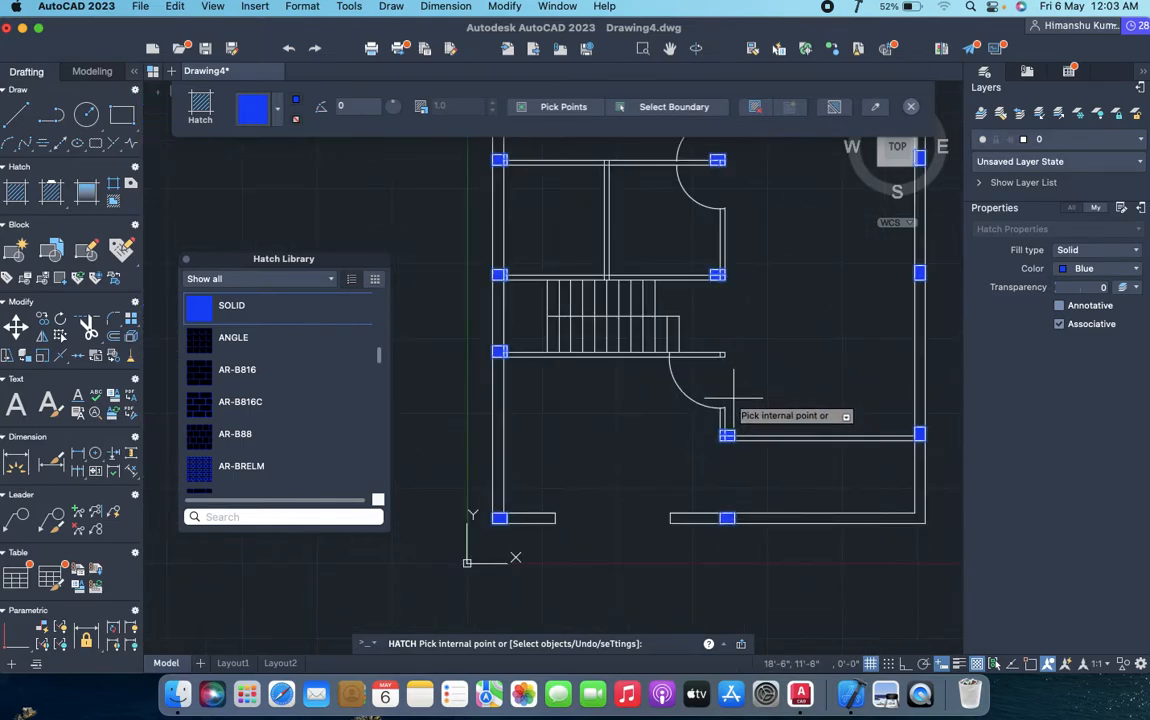
{"action": "middle_click_drag", "start_coordinate": [778, 321], "coordinate": [688, 457]}
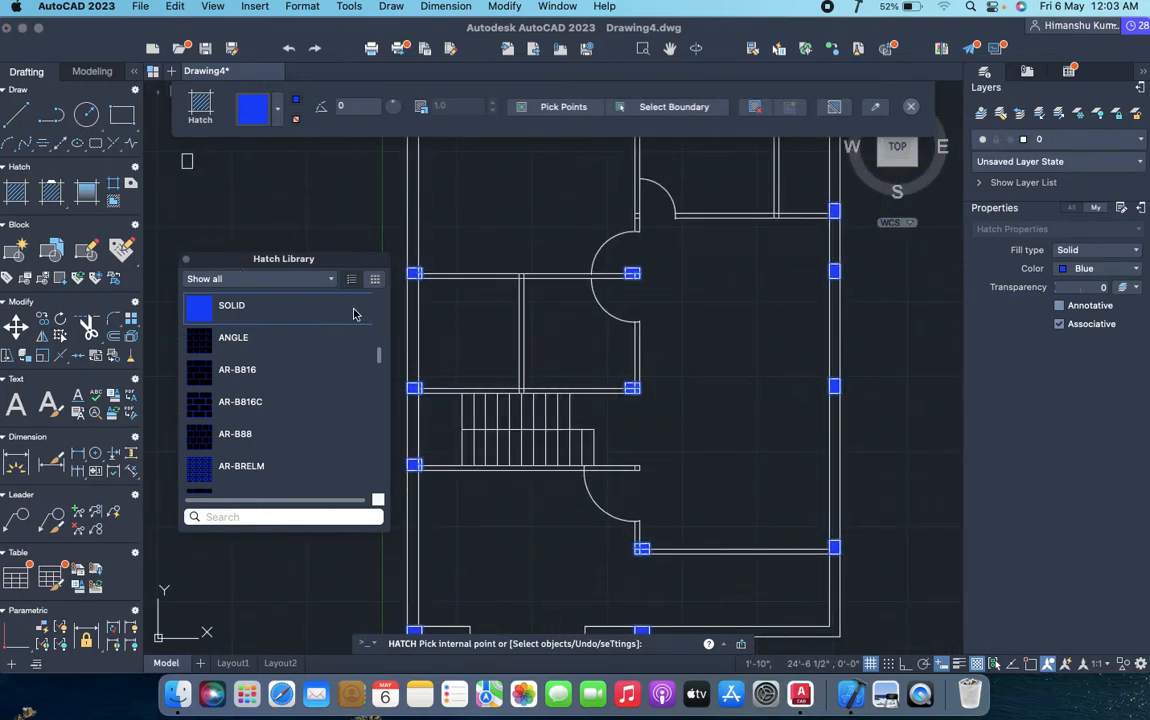
{"action": "left_click", "coordinate": [186, 260]}
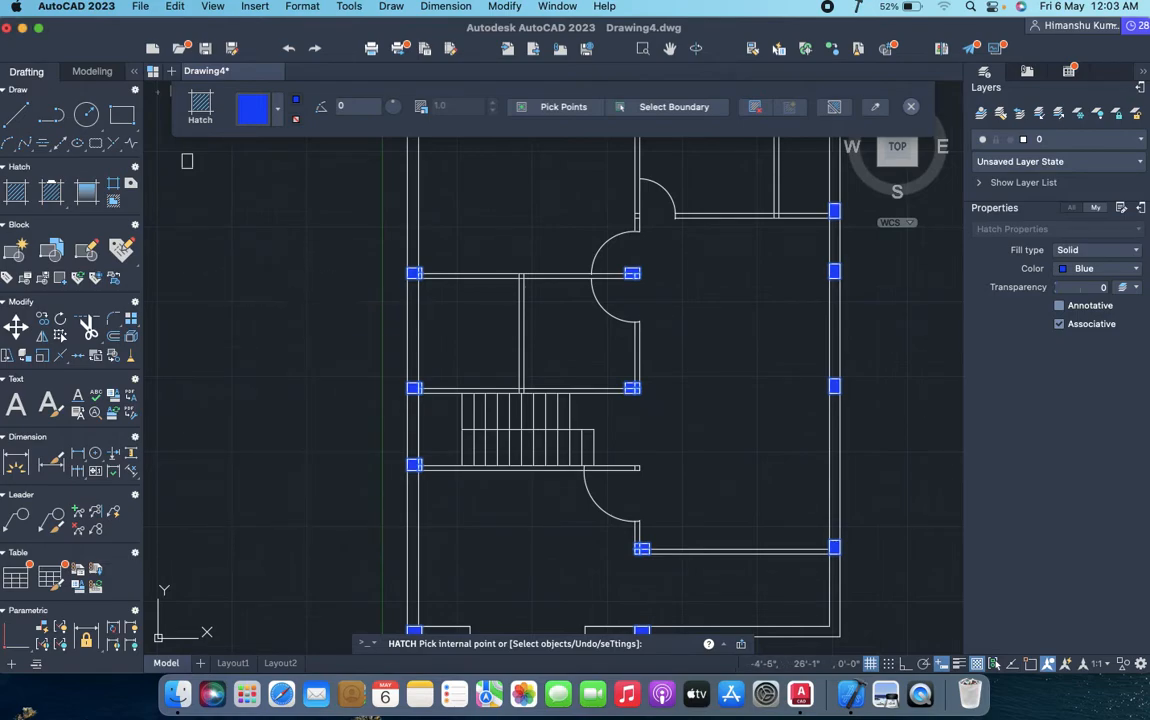
{"action": "key", "text": "Return"}
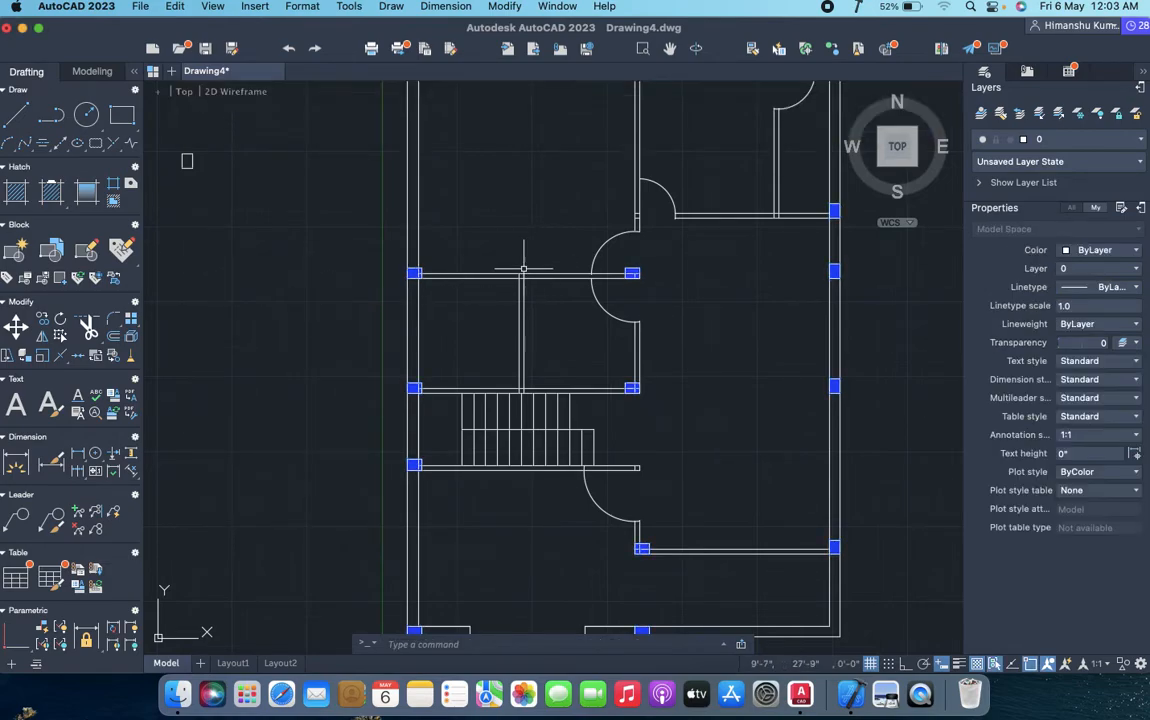
- Delete the stray column rectangle outside the plan, beyond its left wall
{"action": "scroll", "coordinate": [527, 350], "scroll_direction": "down", "scroll_amount": 5}
{"action": "scroll", "coordinate": [584, 379], "scroll_direction": "up", "scroll_amount": 5}
{"action": "scroll", "coordinate": [339, 311], "scroll_direction": "down", "scroll_amount": 4}
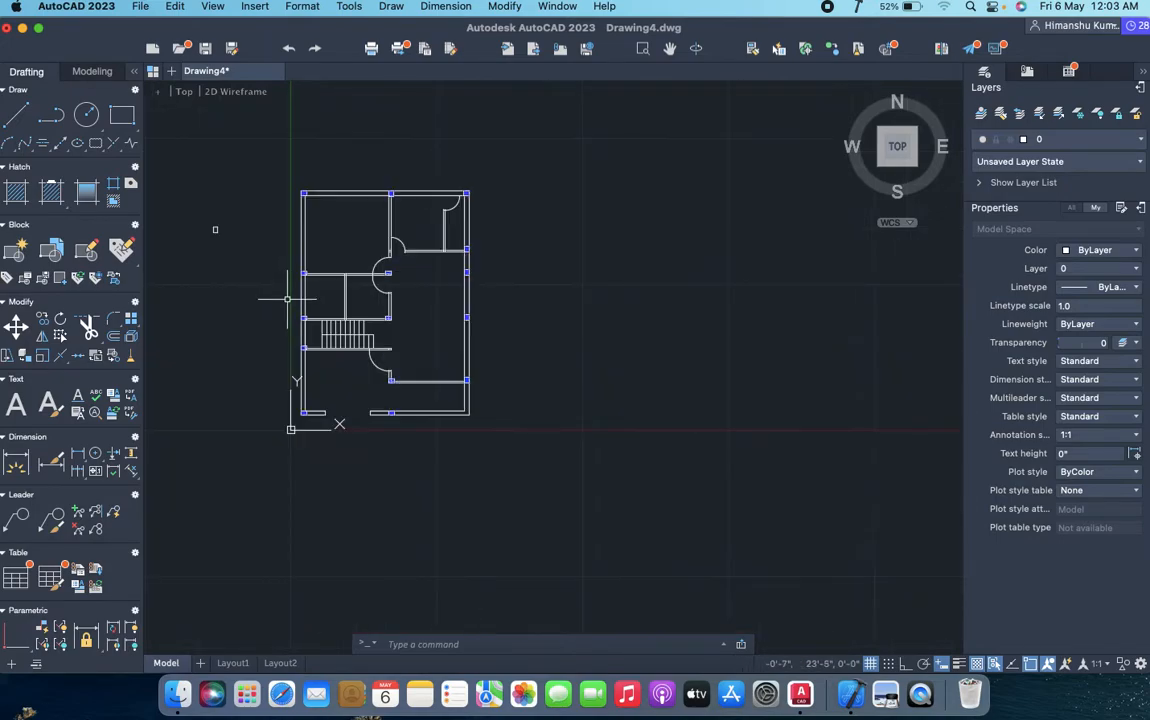
{"action": "left_click", "coordinate": [233, 195]}
{"action": "left_click", "coordinate": [200, 250]}
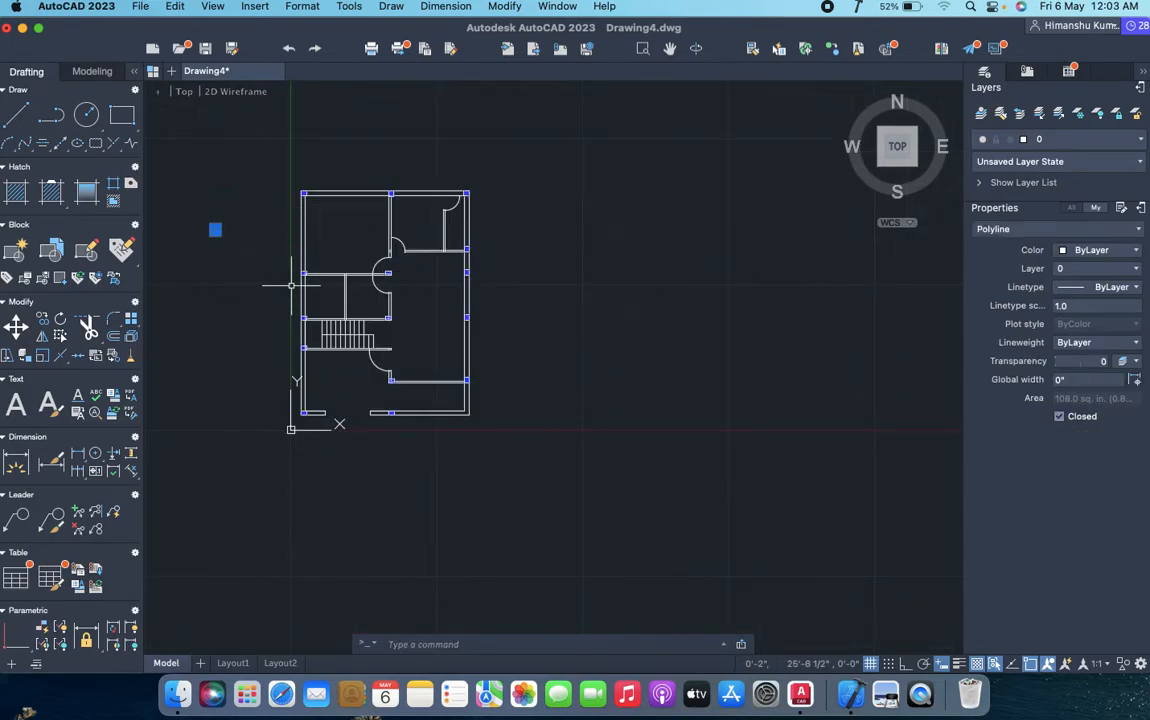
{"action": "key", "text": "Delete"}
- Try to delete the right-wall column level with the double door swings, together with its hatch
{"action": "scroll", "coordinate": [315, 318], "scroll_direction": "up", "scroll_amount": 5}
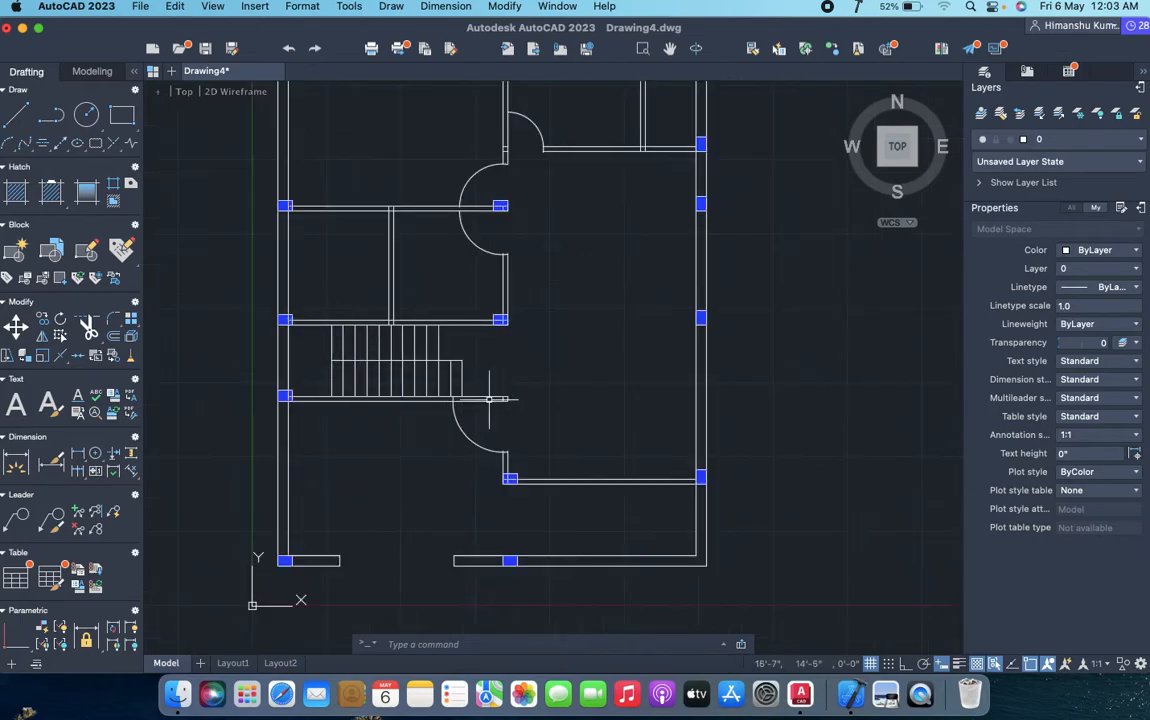
{"action": "scroll", "coordinate": [486, 399], "scroll_direction": "down", "scroll_amount": 2}
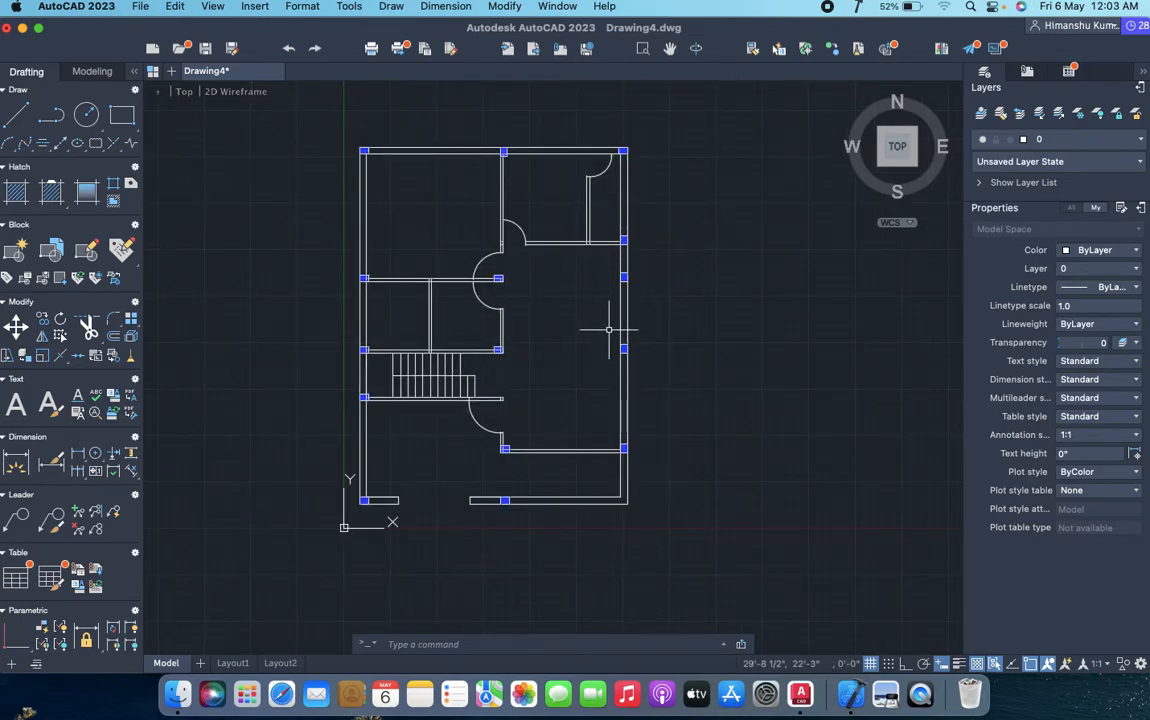
{"action": "scroll", "coordinate": [605, 277], "scroll_direction": "up", "scroll_amount": 3}
{"action": "scroll", "coordinate": [608, 270], "scroll_direction": "down", "scroll_amount": 3}
{"action": "scroll", "coordinate": [619, 278], "scroll_direction": "up", "scroll_amount": 5}
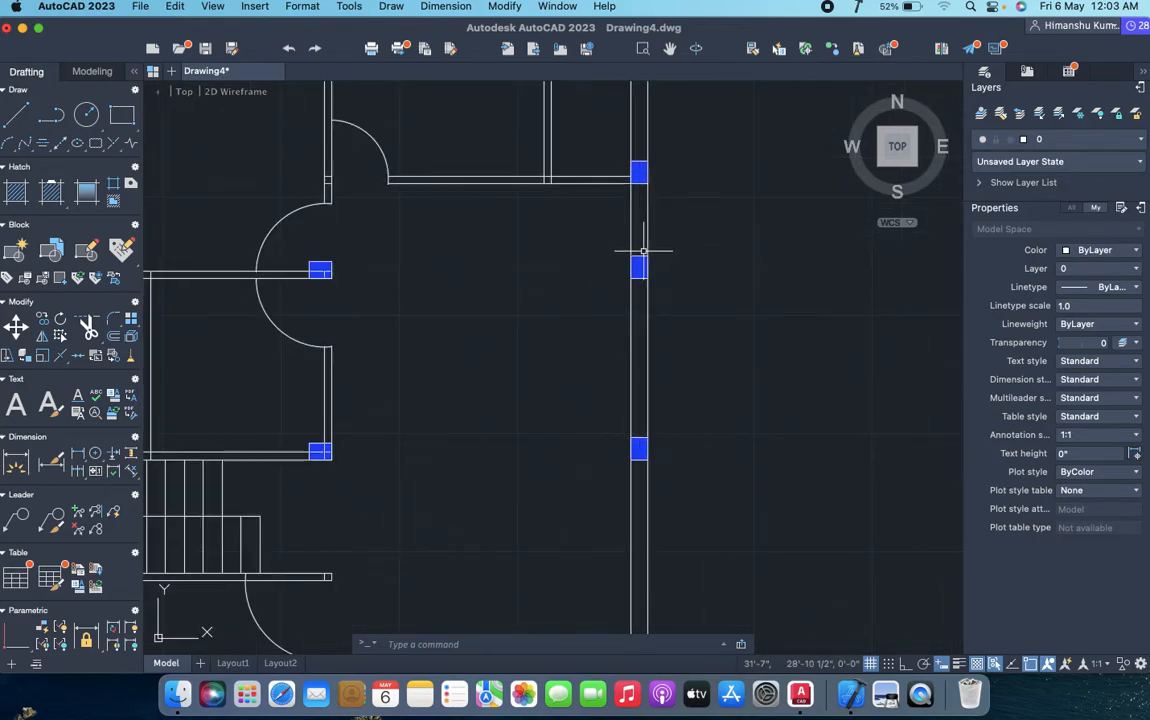
{"action": "left_click", "coordinate": [642, 250]}
{"action": "left_click", "coordinate": [634, 292]}
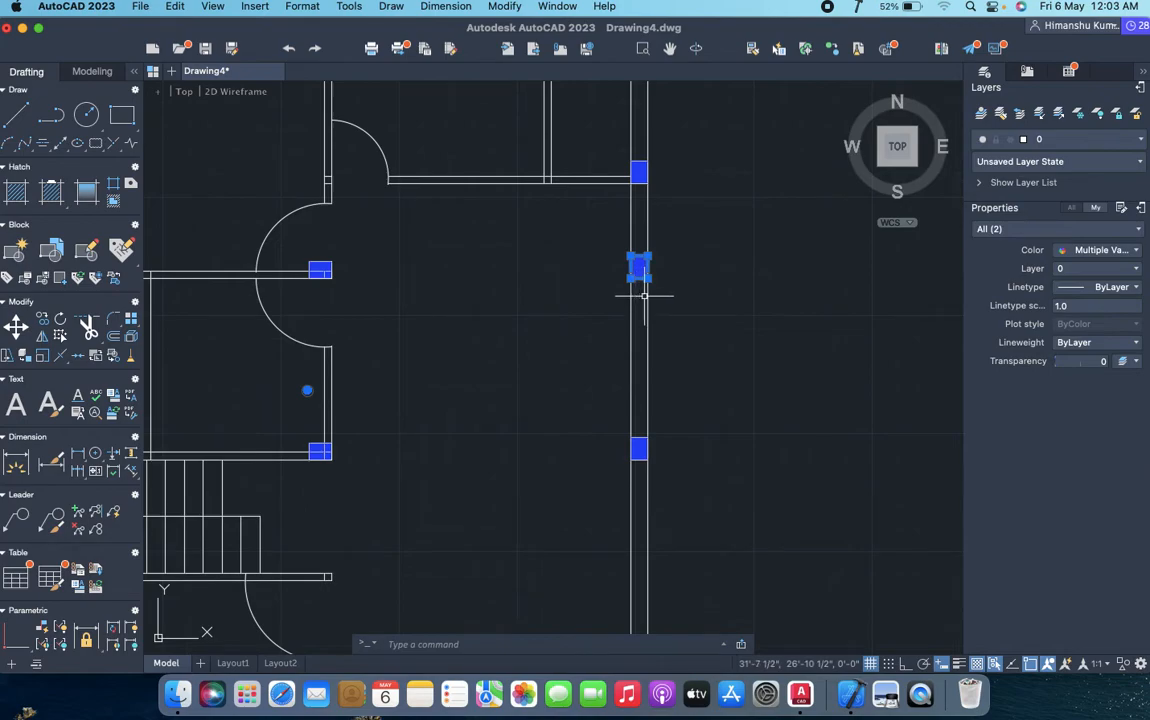
{"action": "key", "text": "Escape"}
{"action": "scroll", "coordinate": [644, 311], "scroll_direction": "down", "scroll_amount": 3}
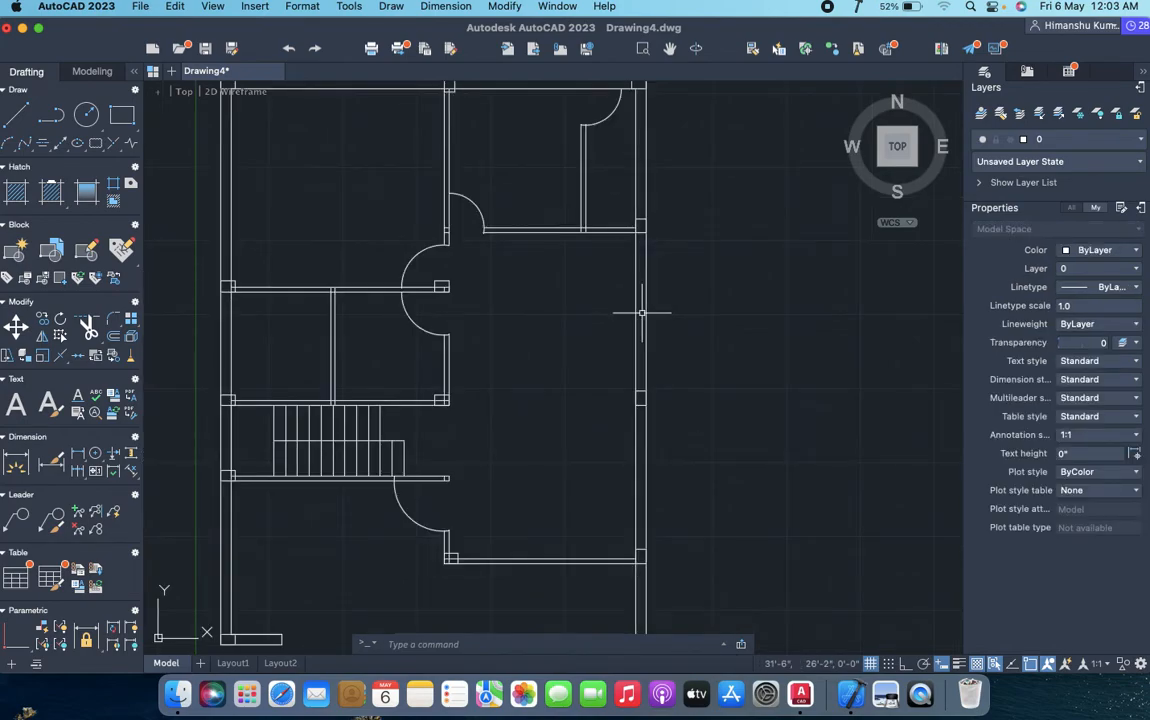
{"action": "scroll", "coordinate": [643, 313], "scroll_direction": "up", "scroll_amount": 2}
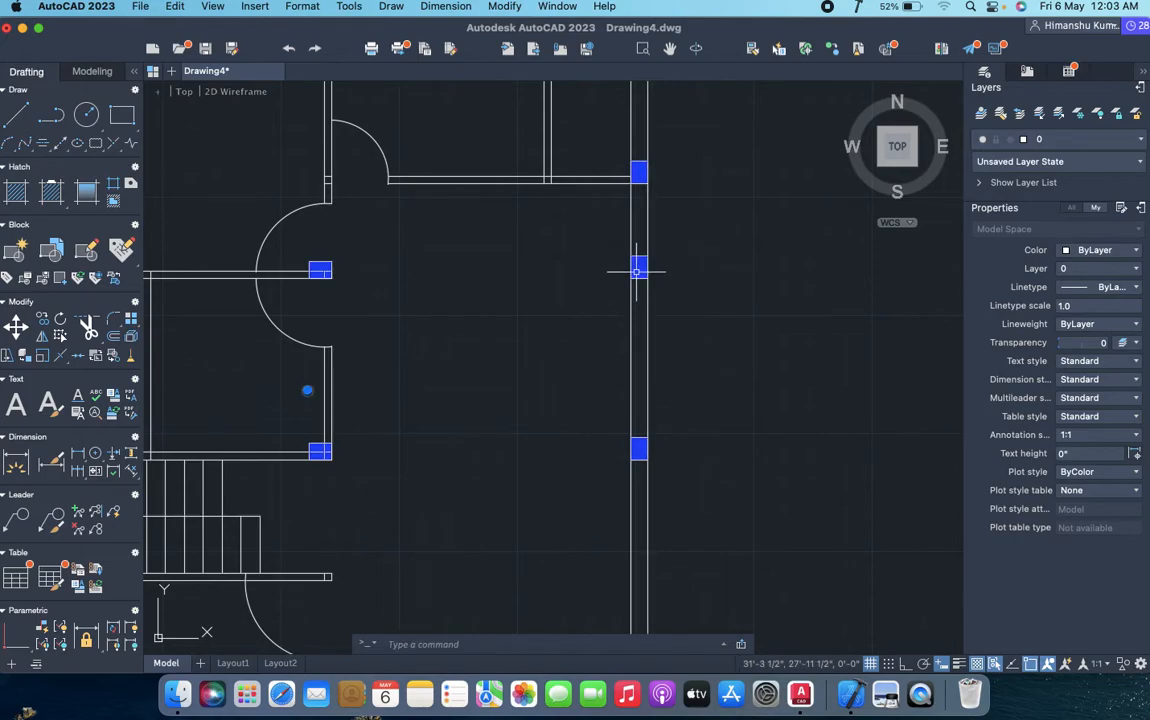
{"action": "left_click", "coordinate": [641, 266]}
{"action": "type", "text": "s"}
{"action": "key", "text": "Escape"}
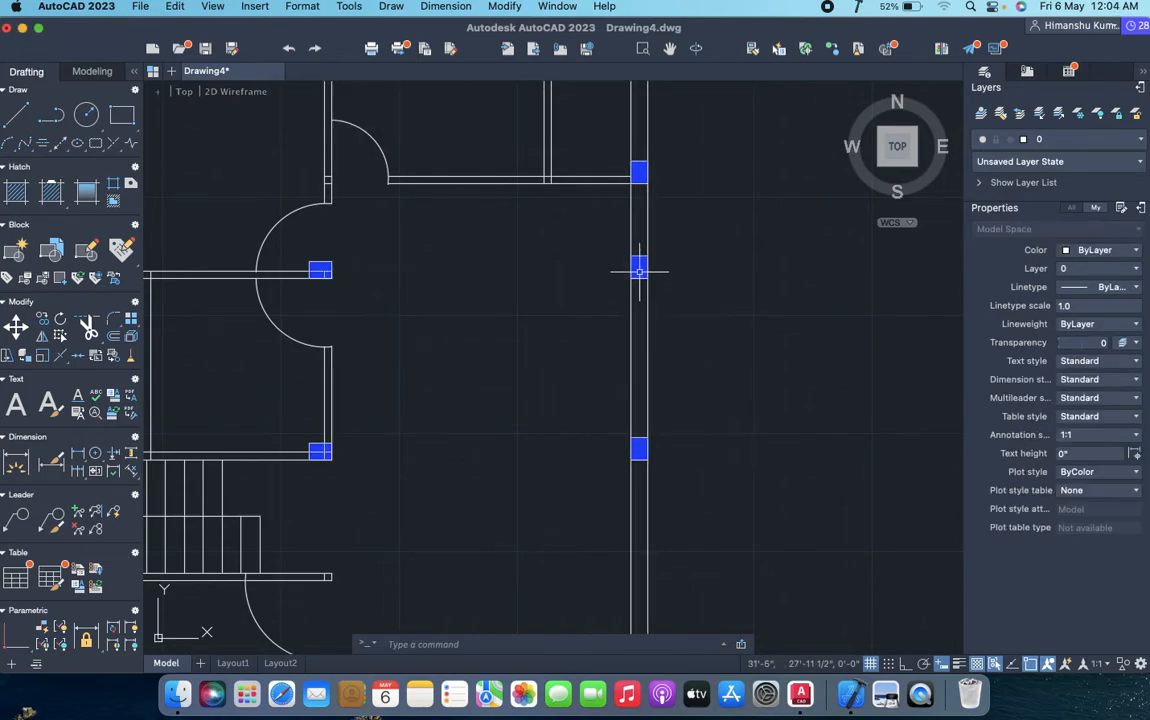
{"action": "left_click", "coordinate": [639, 268]}
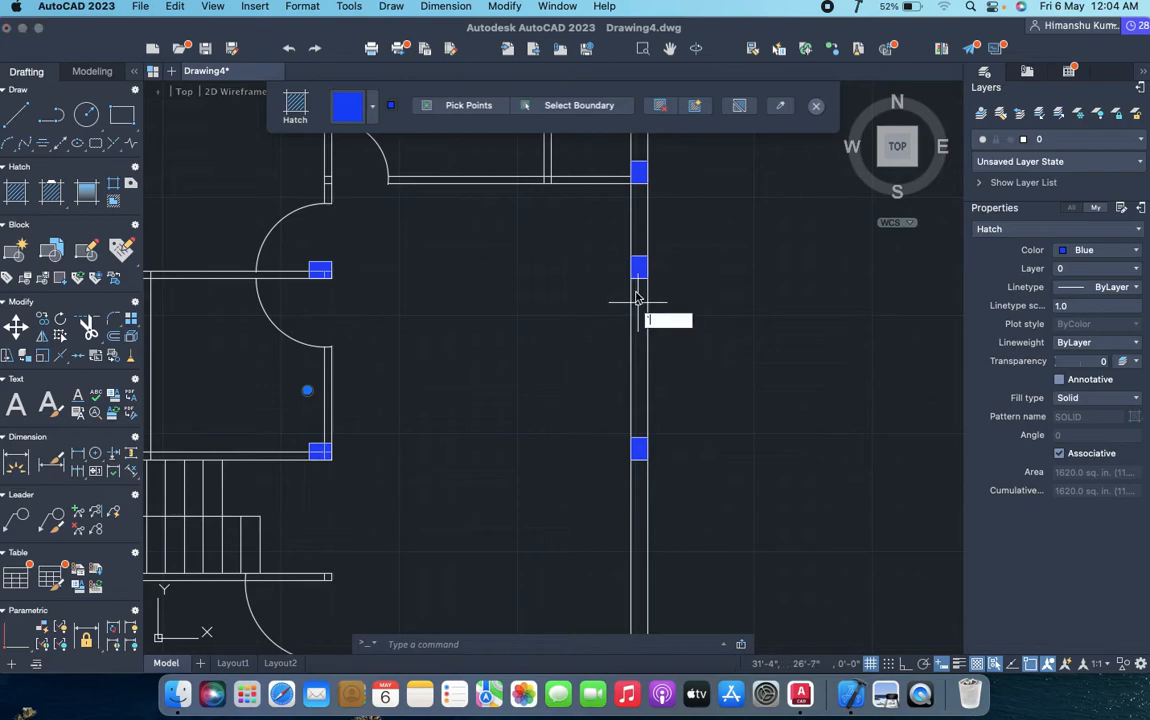
{"action": "scroll", "coordinate": [637, 300], "scroll_direction": "up", "scroll_amount": 5}
{"action": "key", "text": "Escape"}
- Try deleting only the outline of the right-wall column level with the door swings, and undo the deletion
{"action": "left_click", "coordinate": [642, 257]}
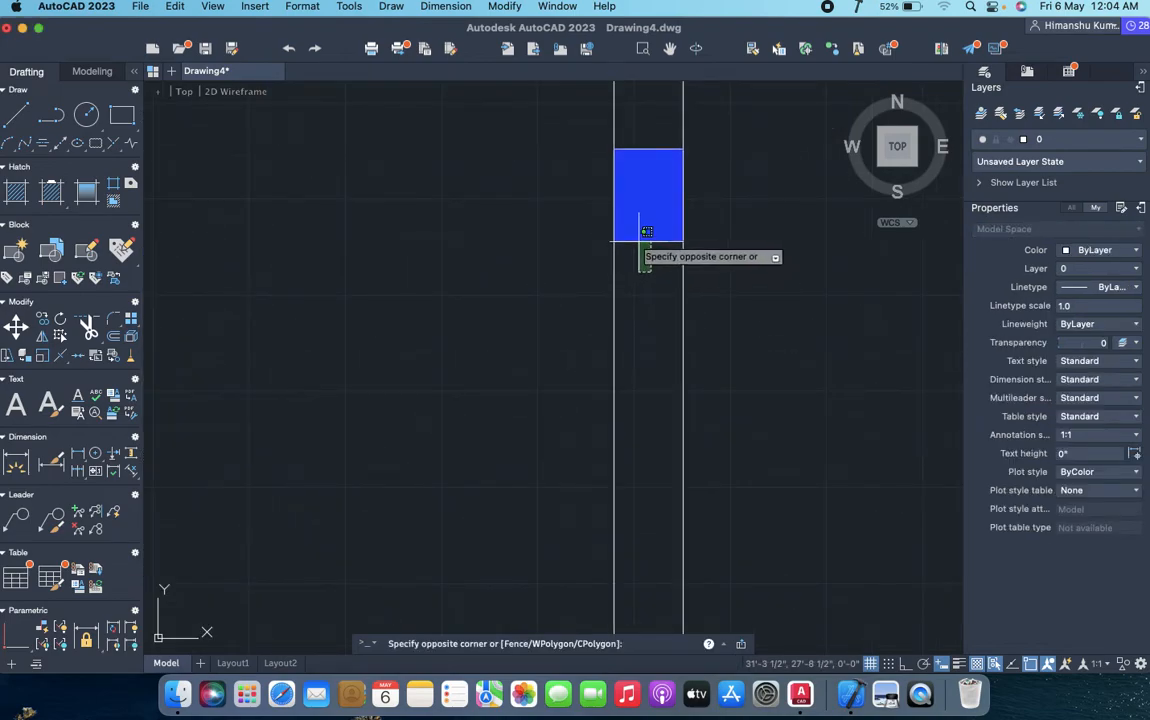
{"action": "left_click", "coordinate": [636, 235]}
{"action": "key", "text": "Delete"}
{"action": "scroll", "coordinate": [640, 245], "scroll_direction": "down", "scroll_amount": 5}
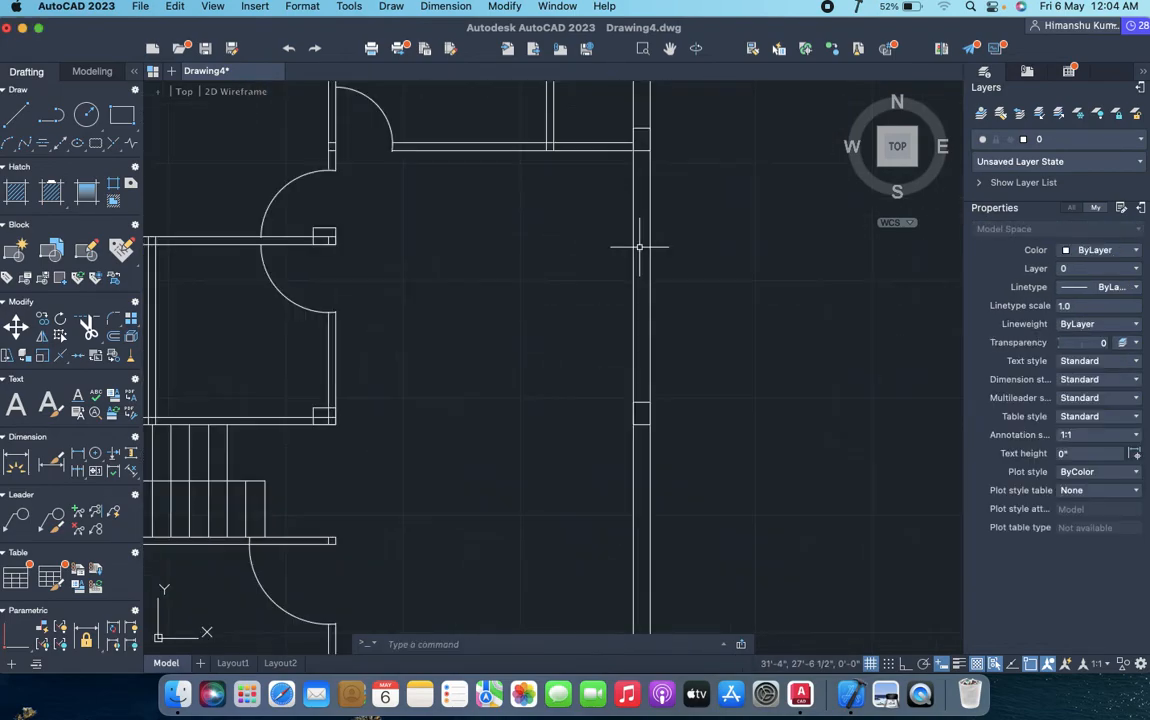
{"action": "scroll", "coordinate": [644, 255], "scroll_direction": "up", "scroll_amount": 5}
{"action": "scroll", "coordinate": [646, 262], "scroll_direction": "down", "scroll_amount": 3}
{"action": "scroll", "coordinate": [648, 269], "scroll_direction": "up", "scroll_amount": 3}
{"action": "key", "text": "super+z"}
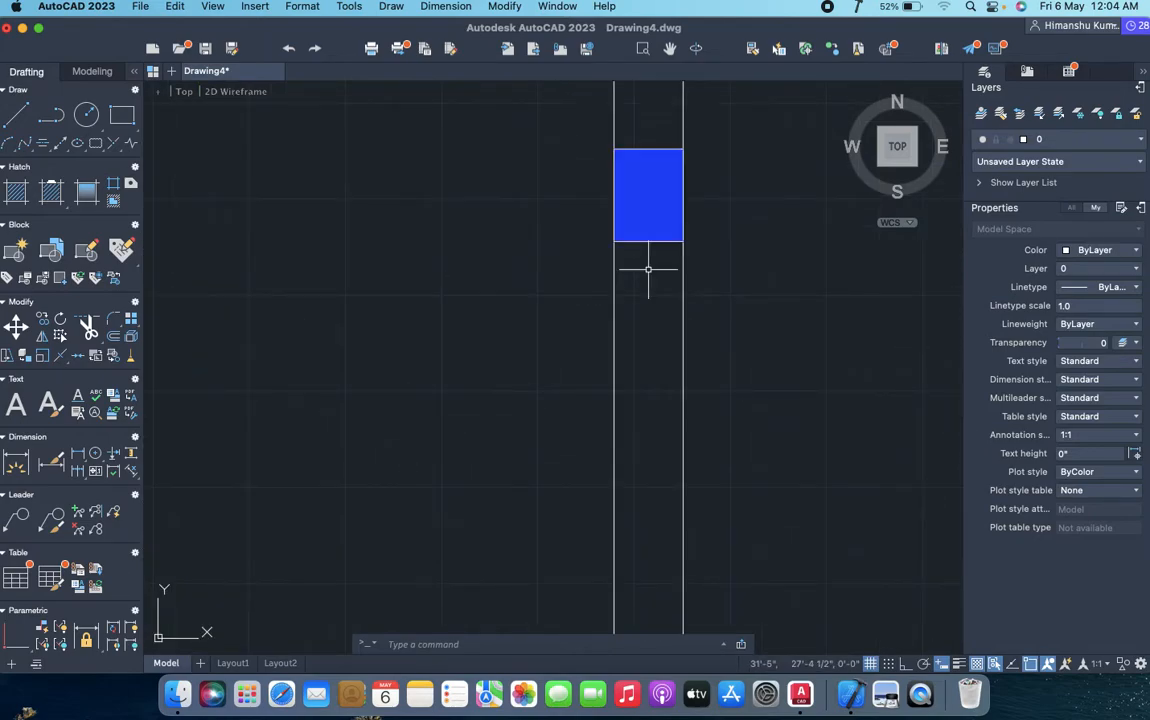
{"action": "scroll", "coordinate": [648, 268], "scroll_direction": "down", "scroll_amount": 3}
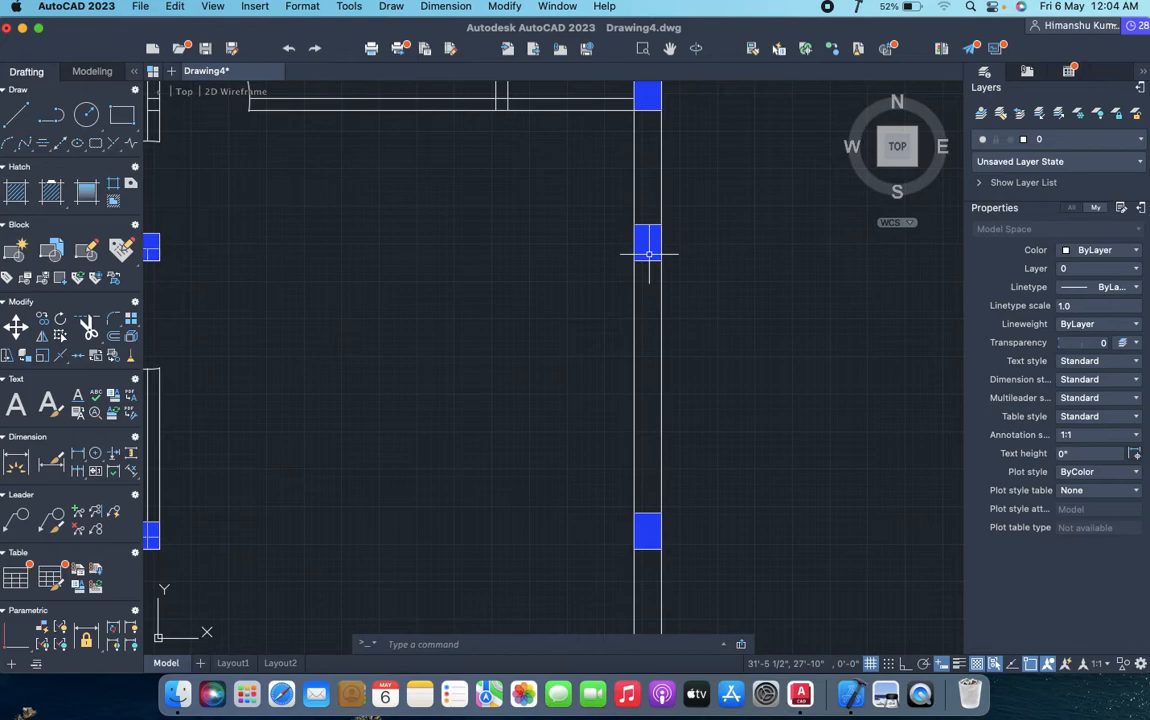
{"action": "left_click", "coordinate": [649, 254]}
{"action": "left_click", "coordinate": [649, 254]}
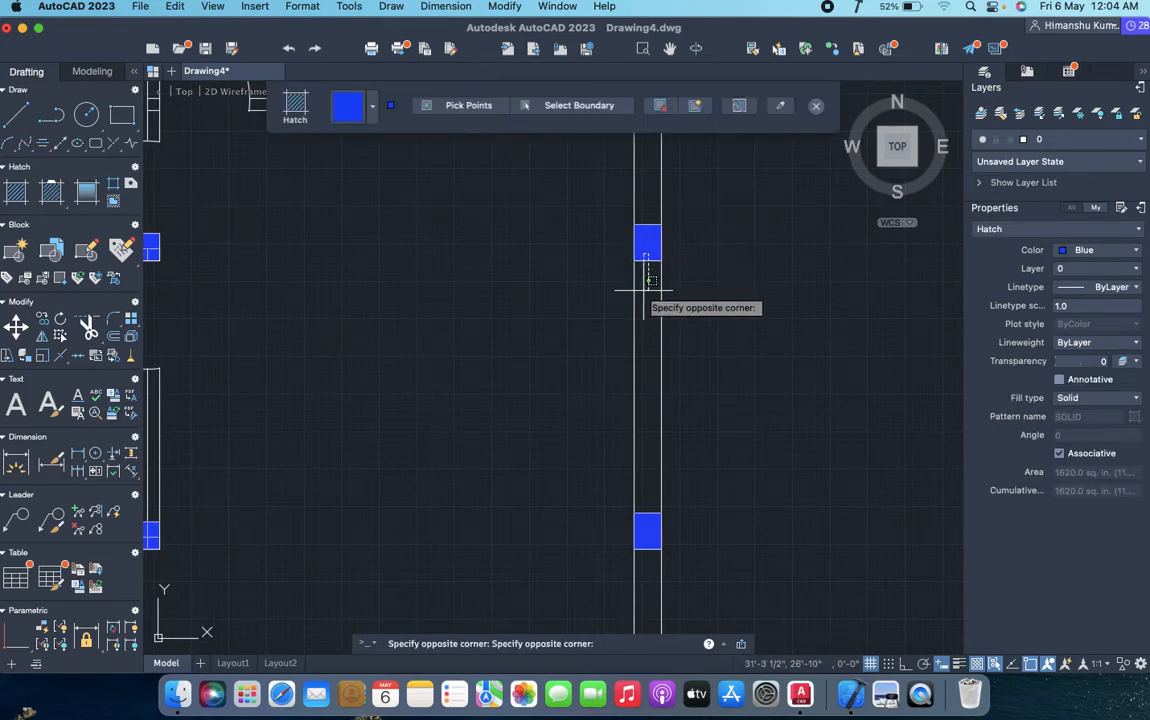
{"action": "left_click", "coordinate": [647, 288]}
{"action": "scroll", "coordinate": [647, 289], "scroll_direction": "down", "scroll_amount": 3}
{"action": "scroll", "coordinate": [646, 290], "scroll_direction": "down", "scroll_amount": 4}
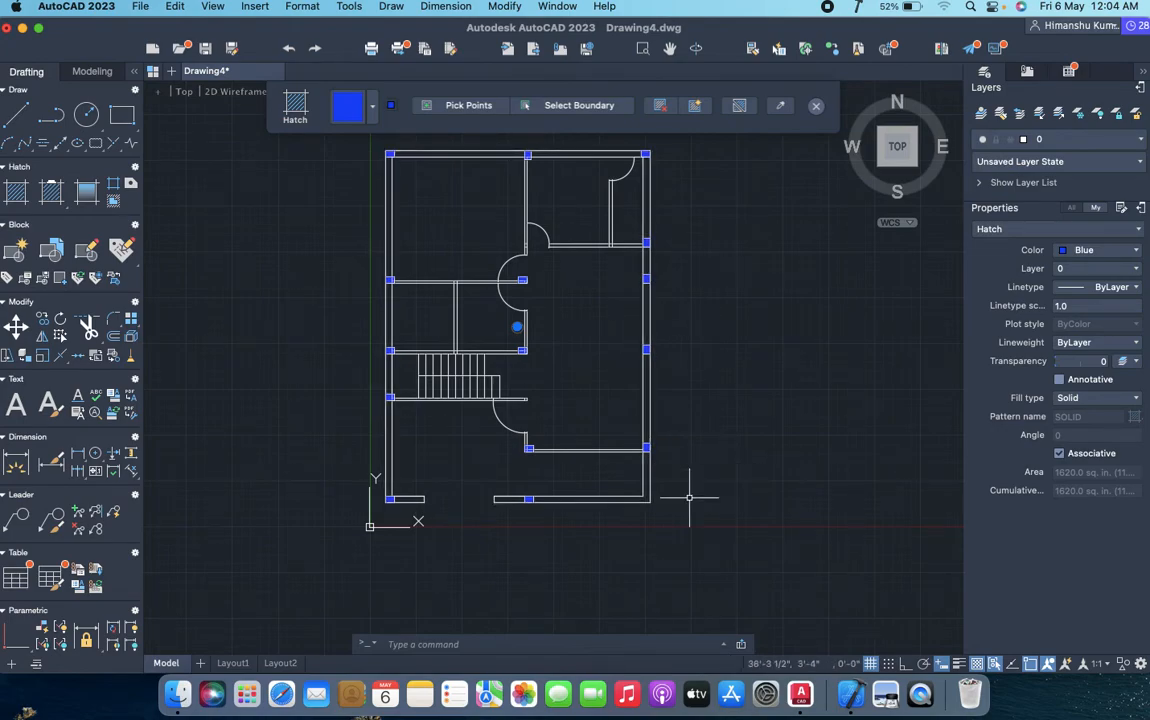
{"action": "scroll", "coordinate": [648, 496], "scroll_direction": "up", "scroll_amount": 2}
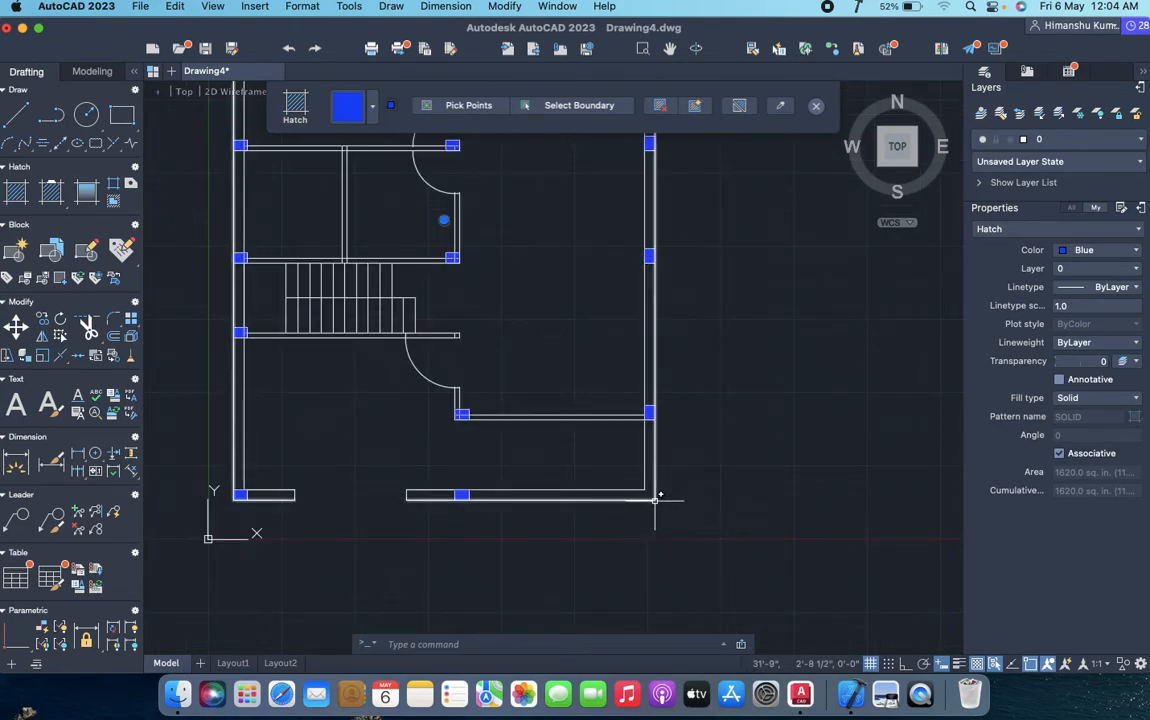
{"action": "scroll", "coordinate": [560, 400], "scroll_direction": "up", "scroll_amount": 5}
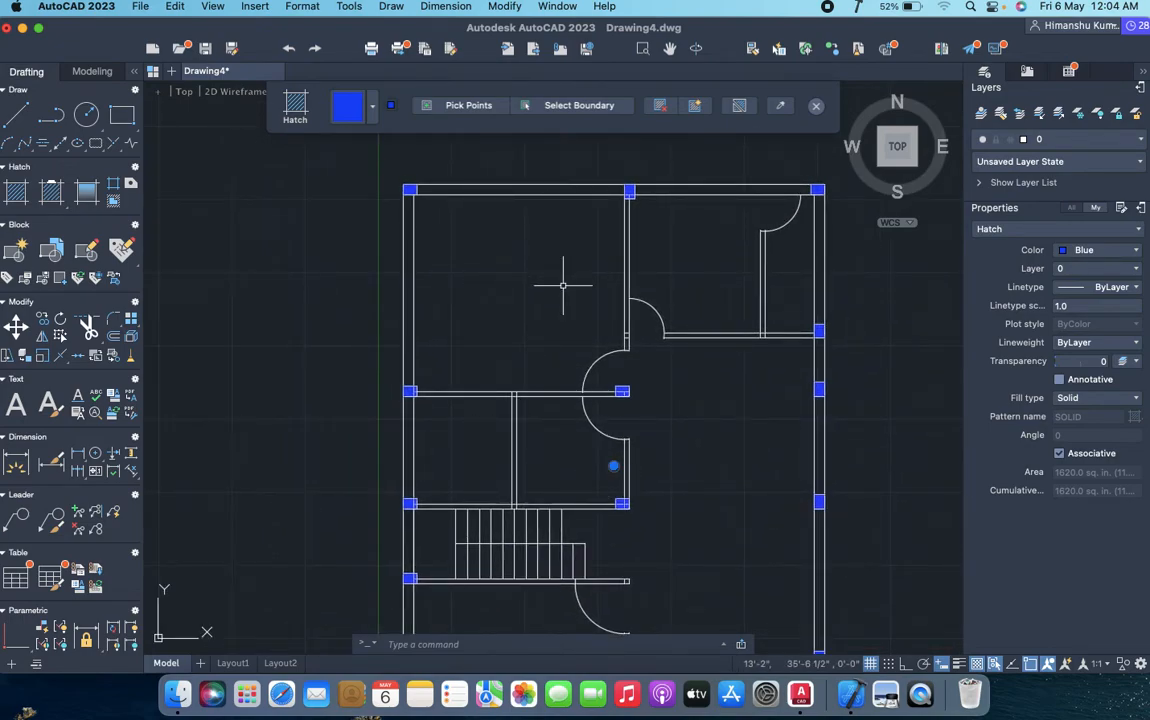
{"action": "key", "text": "Escape"}
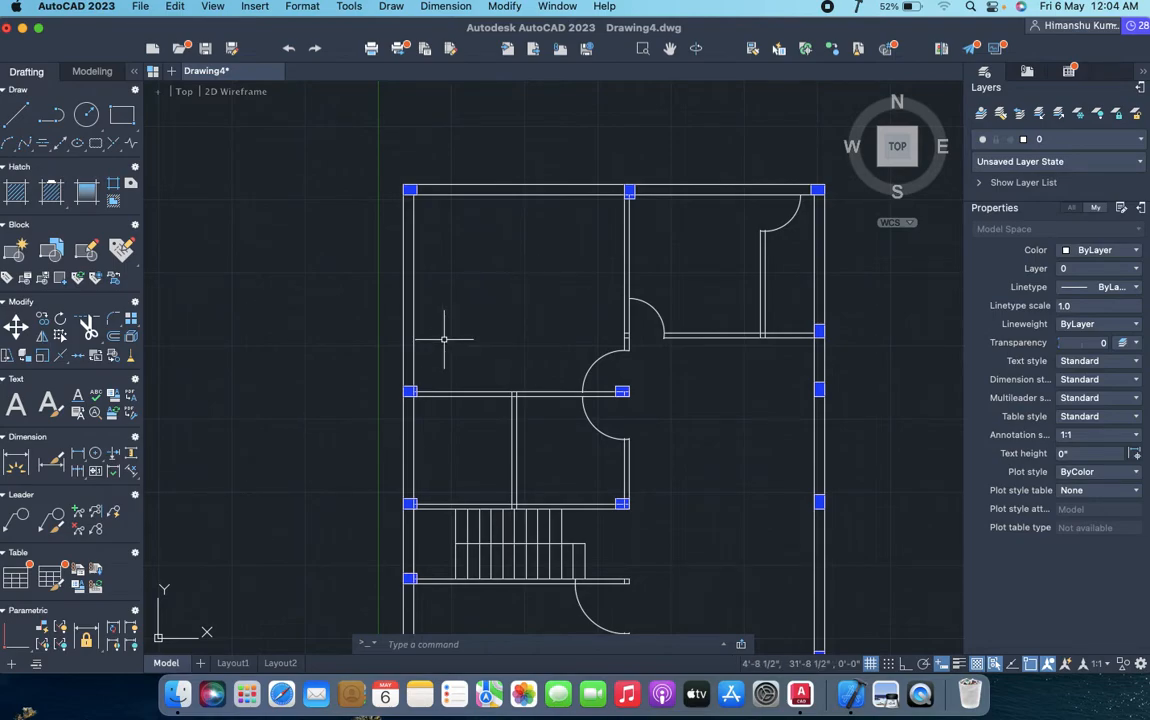
- Add multiline text reading MASTER BED, ROOM and 15'X14' on three lines inside the plan's upper-left room
{"action": "left_click", "coordinate": [16, 406]}
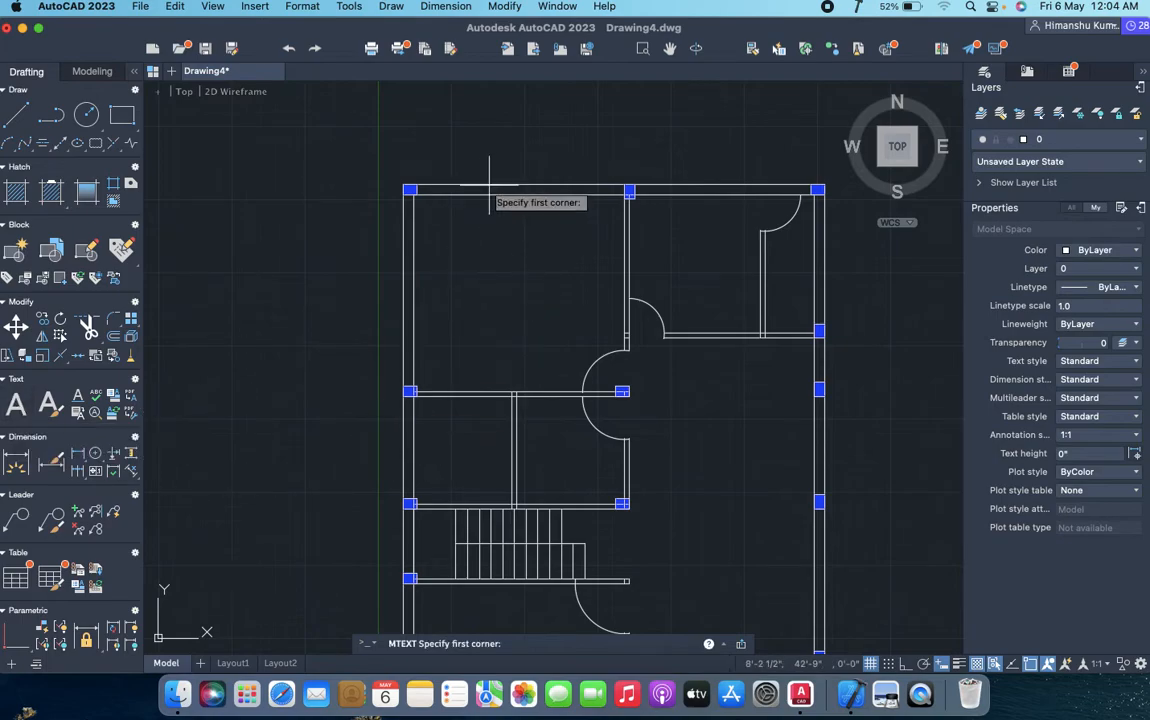
{"action": "left_click", "coordinate": [437, 245]}
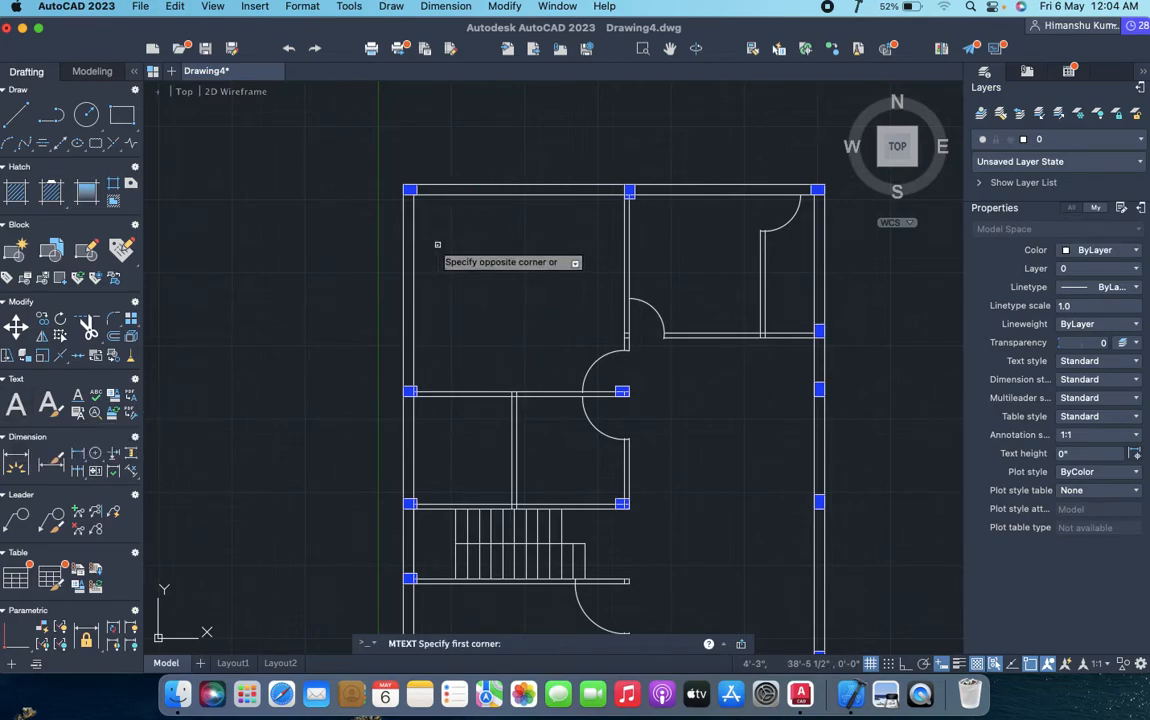
{"action": "left_click", "coordinate": [579, 354]}
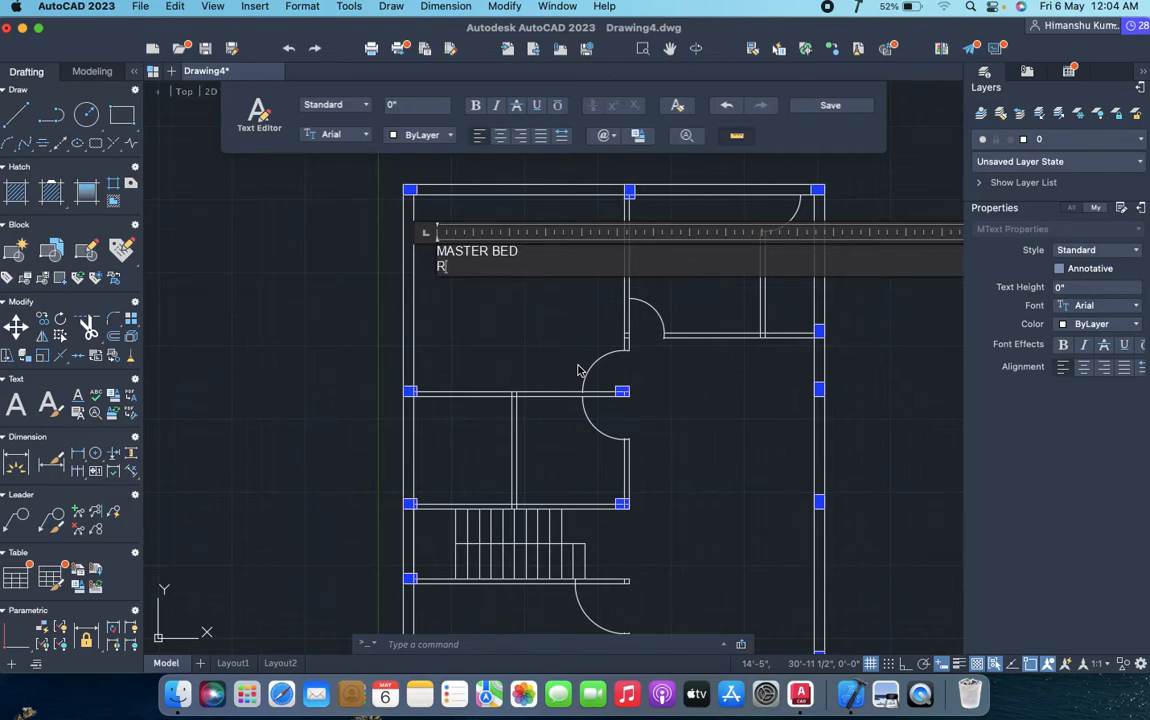
{"action": "type", "text": "M"}
{"action": "key", "text": "Return"}
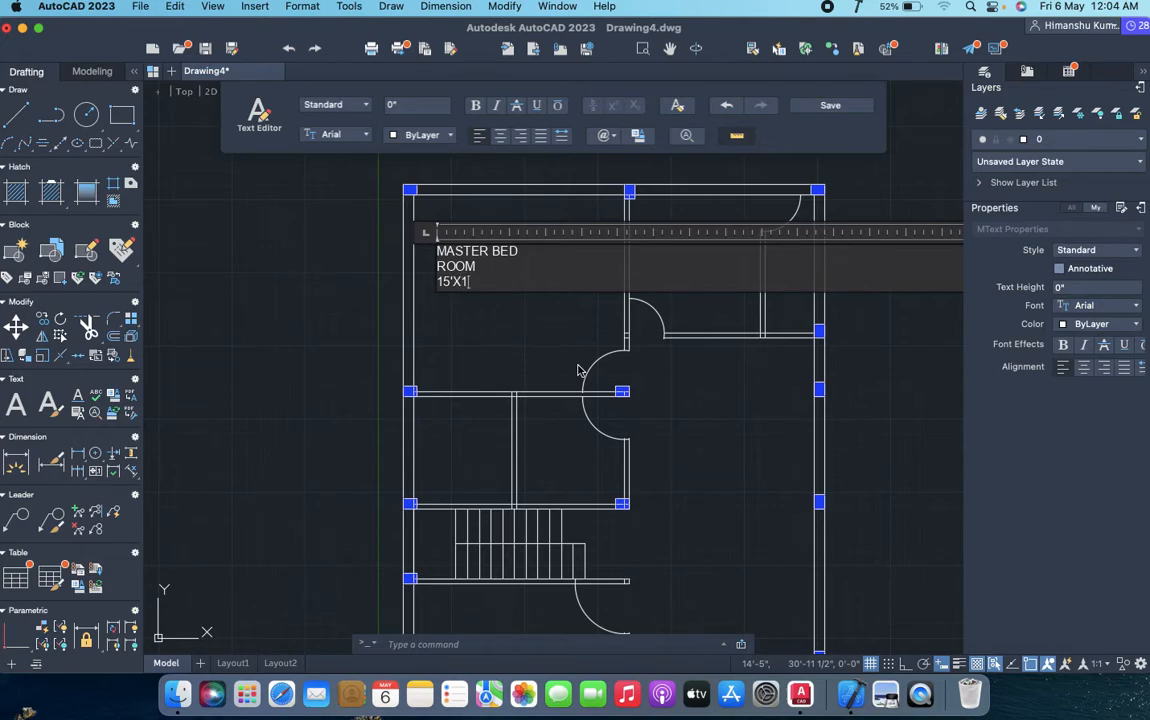
{"action": "key", "text": "Return"}
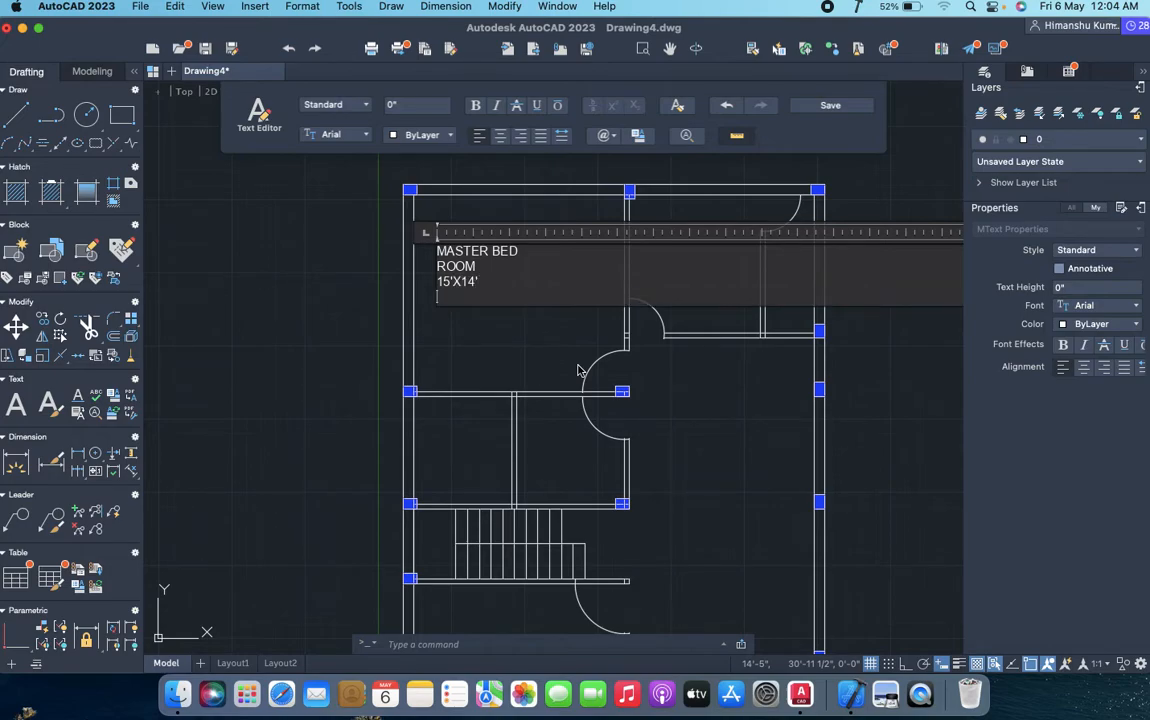
{"action": "left_click", "coordinate": [352, 339]}
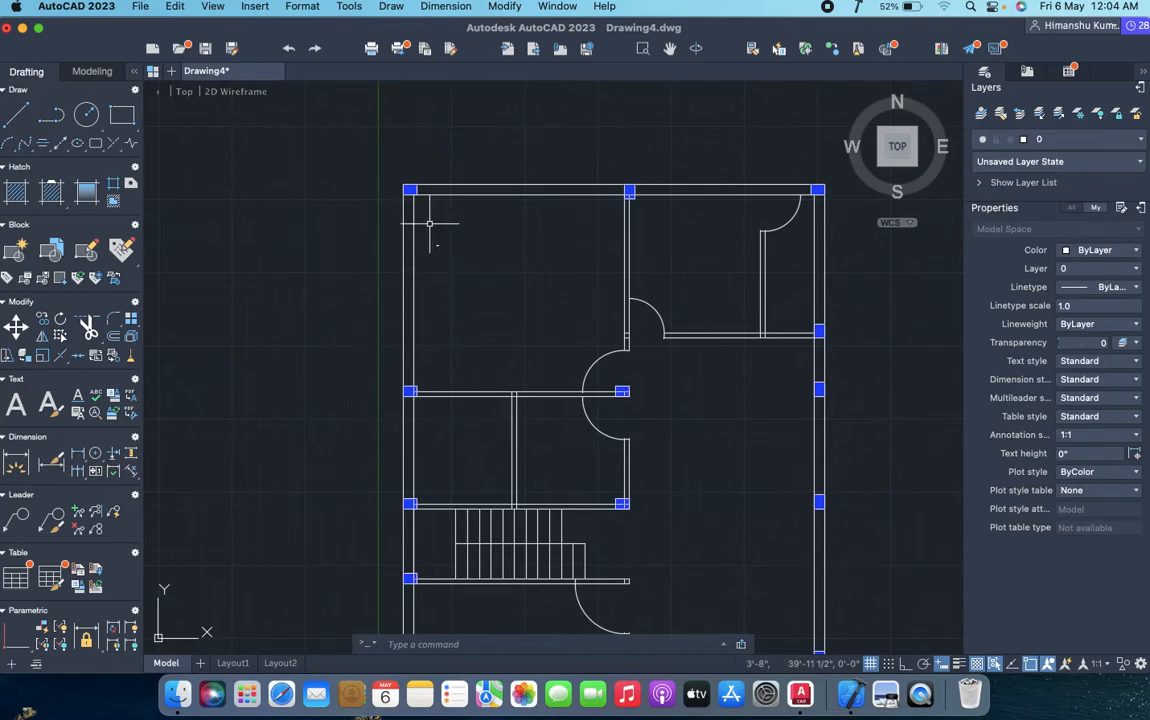
- Set the text height of the whole master bedroom label to 1'
{"action": "scroll", "coordinate": [426, 251], "scroll_direction": "up", "scroll_amount": 5}
{"action": "scroll", "coordinate": [475, 233], "scroll_direction": "down", "scroll_amount": 3}
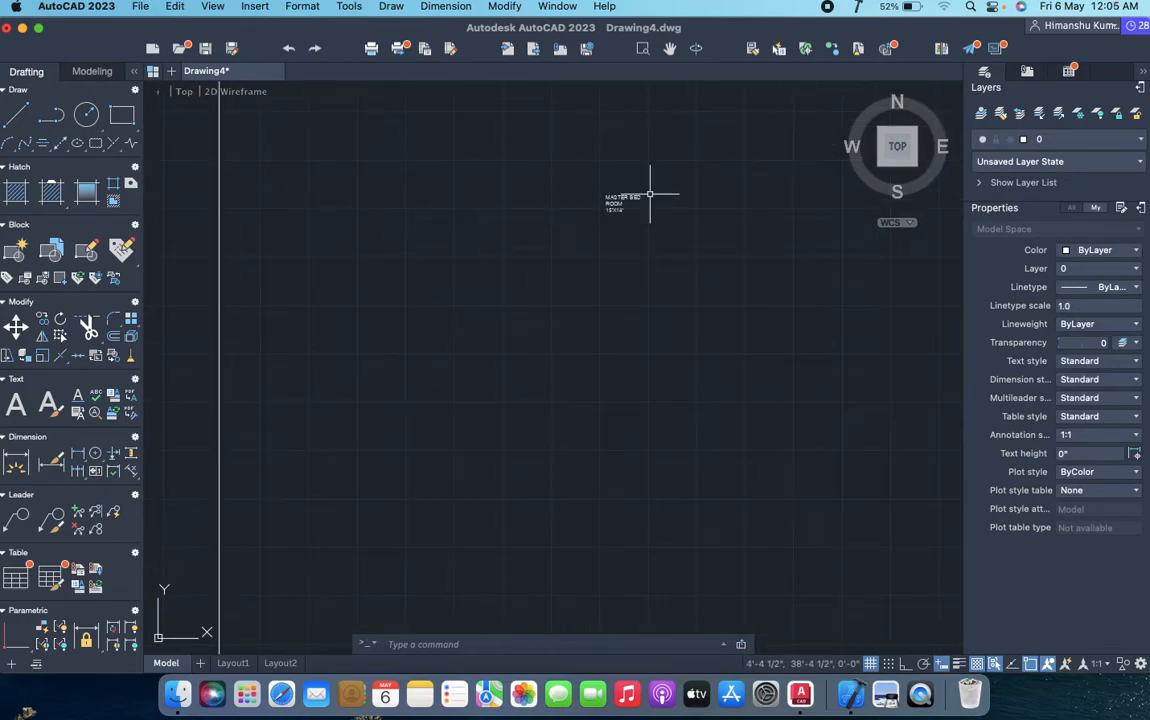
{"action": "scroll", "coordinate": [652, 187], "scroll_direction": "up", "scroll_amount": 5}
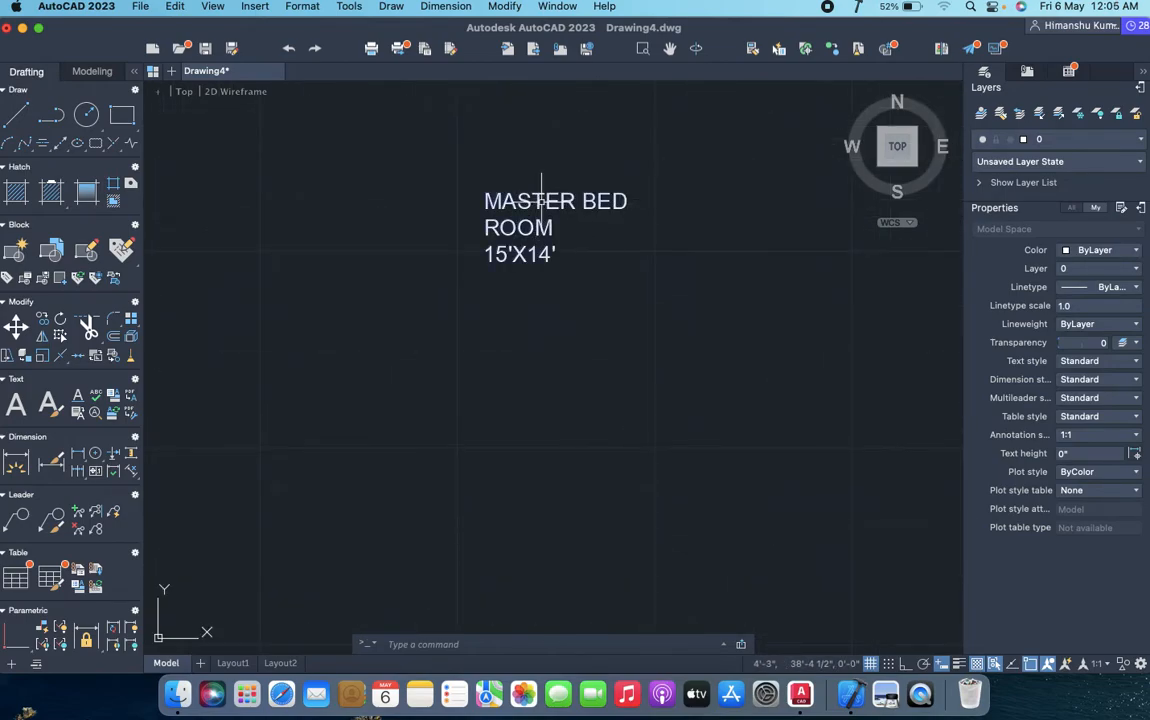
{"action": "double_click", "coordinate": [541, 200]}
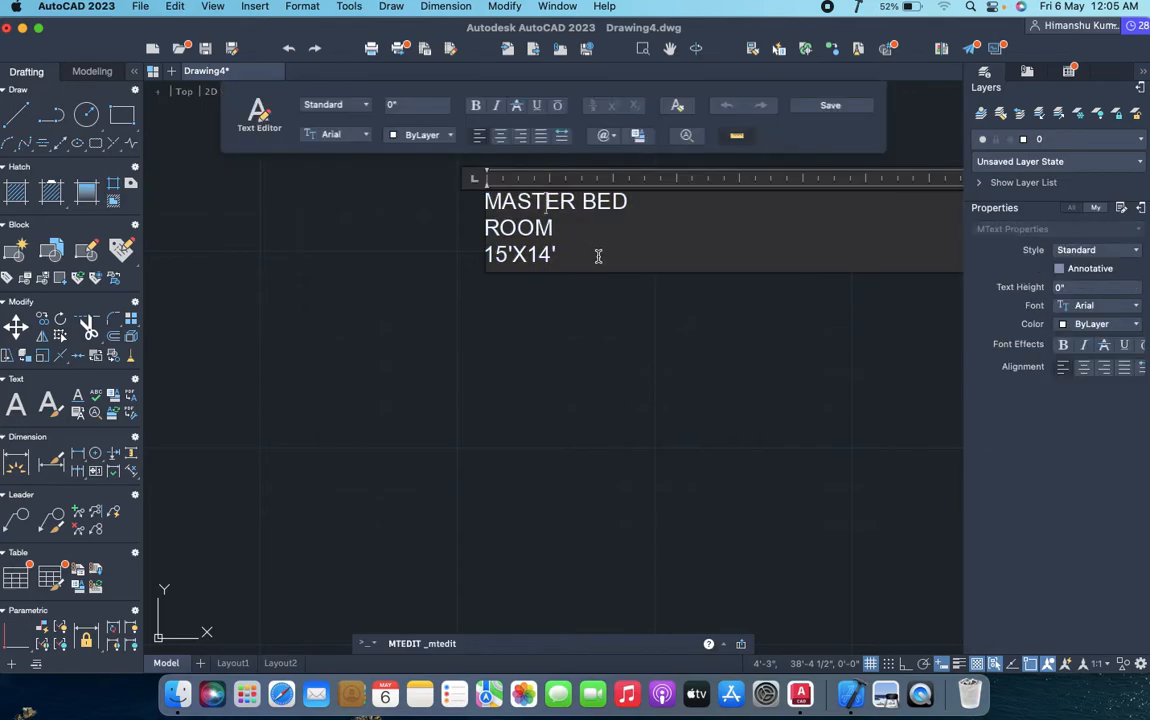
{"action": "left_click_drag", "start_coordinate": [582, 252], "coordinate": [491, 193]}
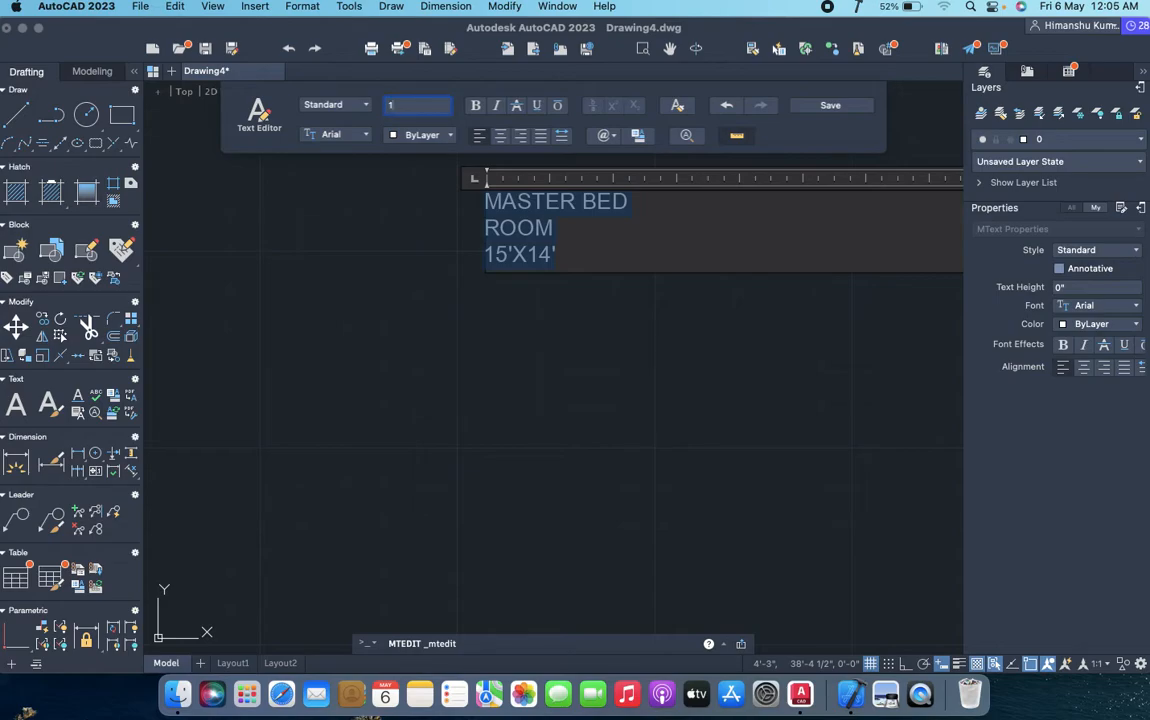
{"action": "type", "text": "1'"}
{"action": "key", "text": "Return"}
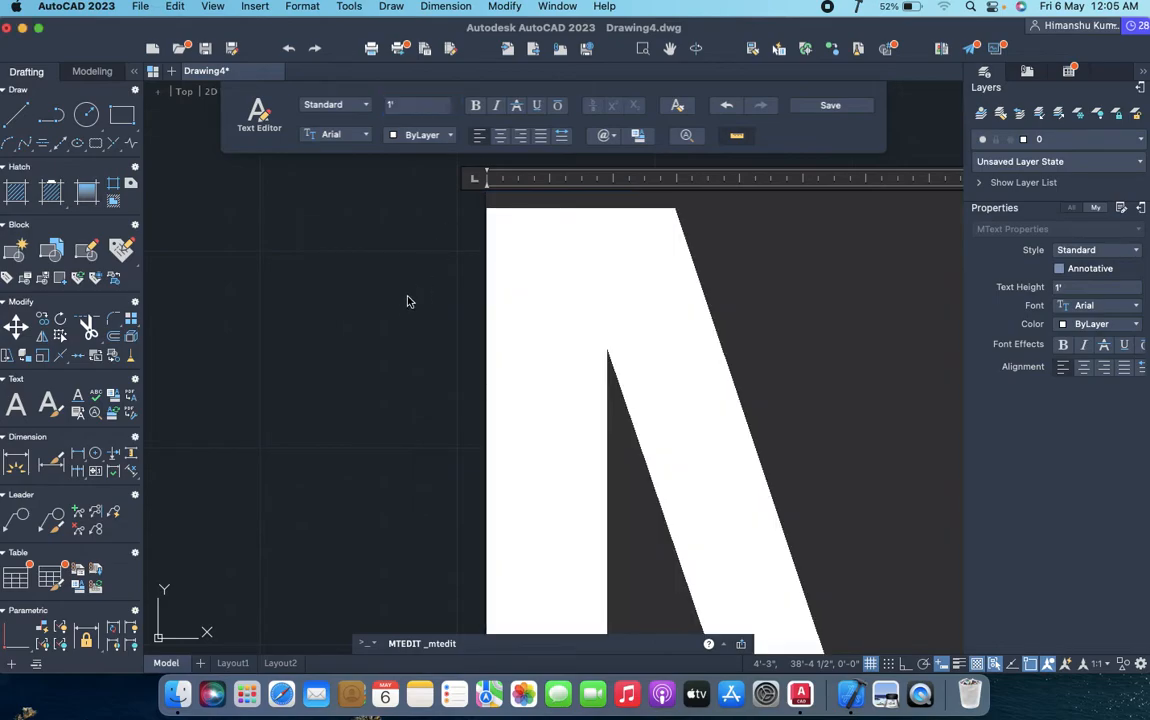
{"action": "scroll", "coordinate": [410, 303], "scroll_direction": "down", "scroll_amount": 3}
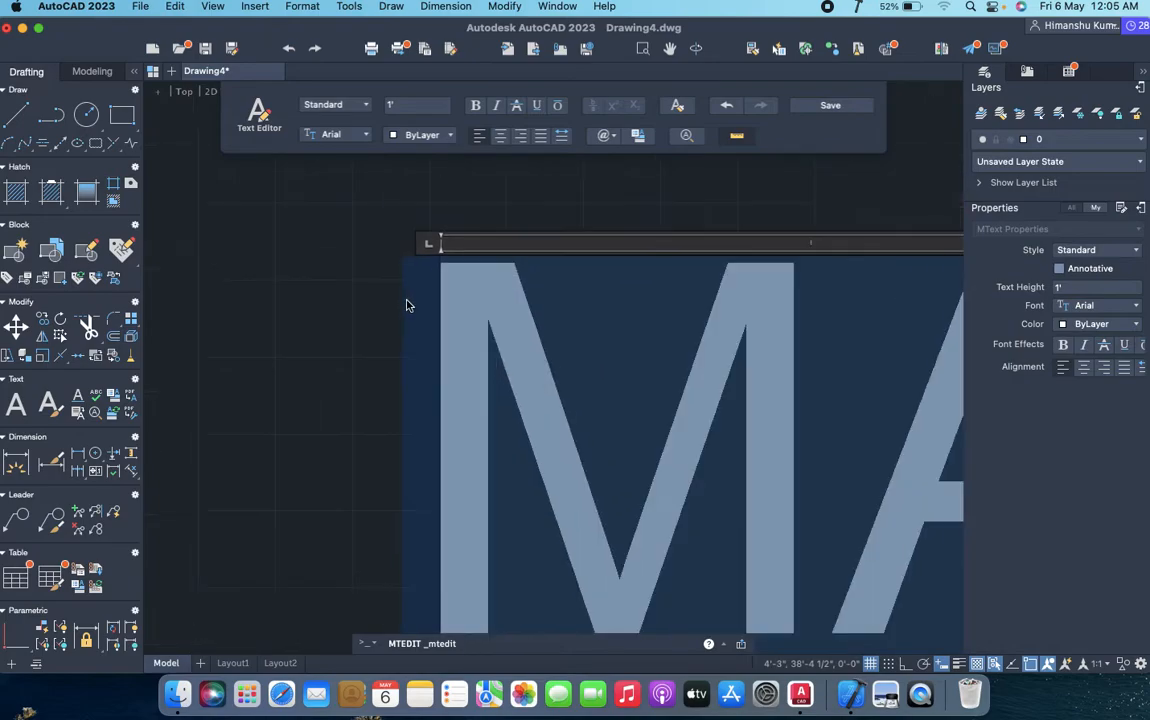
{"action": "left_click", "coordinate": [335, 297]}
{"action": "scroll", "coordinate": [334, 292], "scroll_direction": "down", "scroll_amount": 10}
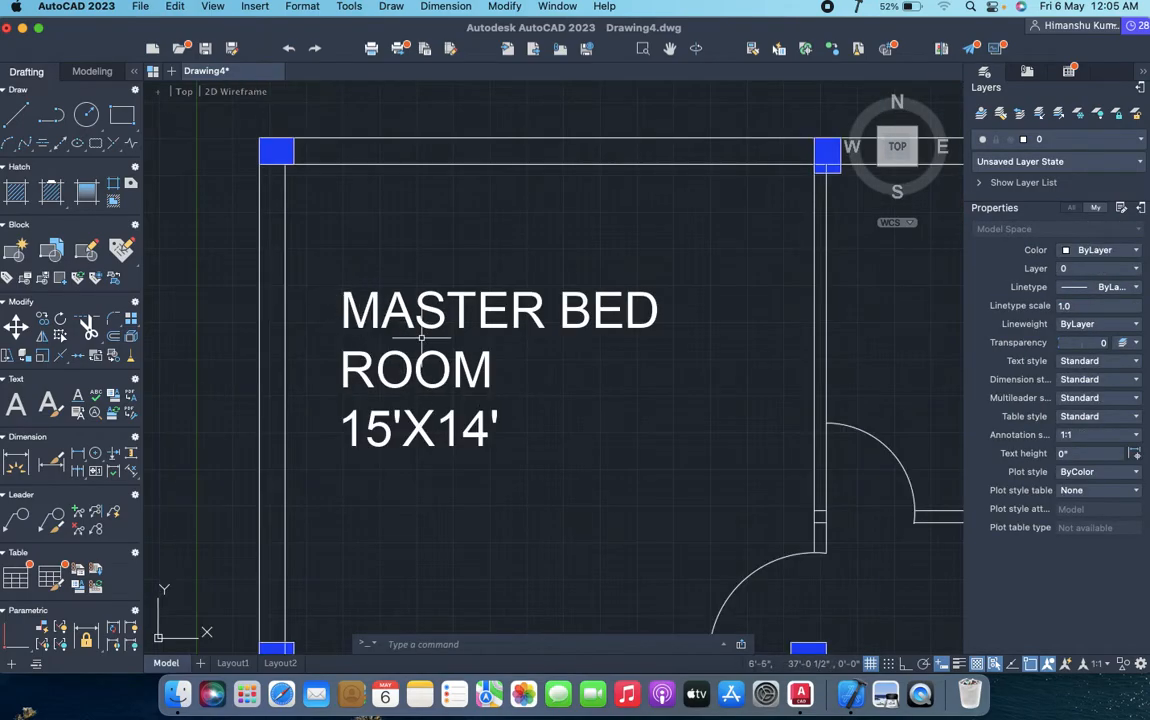
- Center-align all three lines of the master bedroom label
{"action": "left_click", "coordinate": [385, 300]}
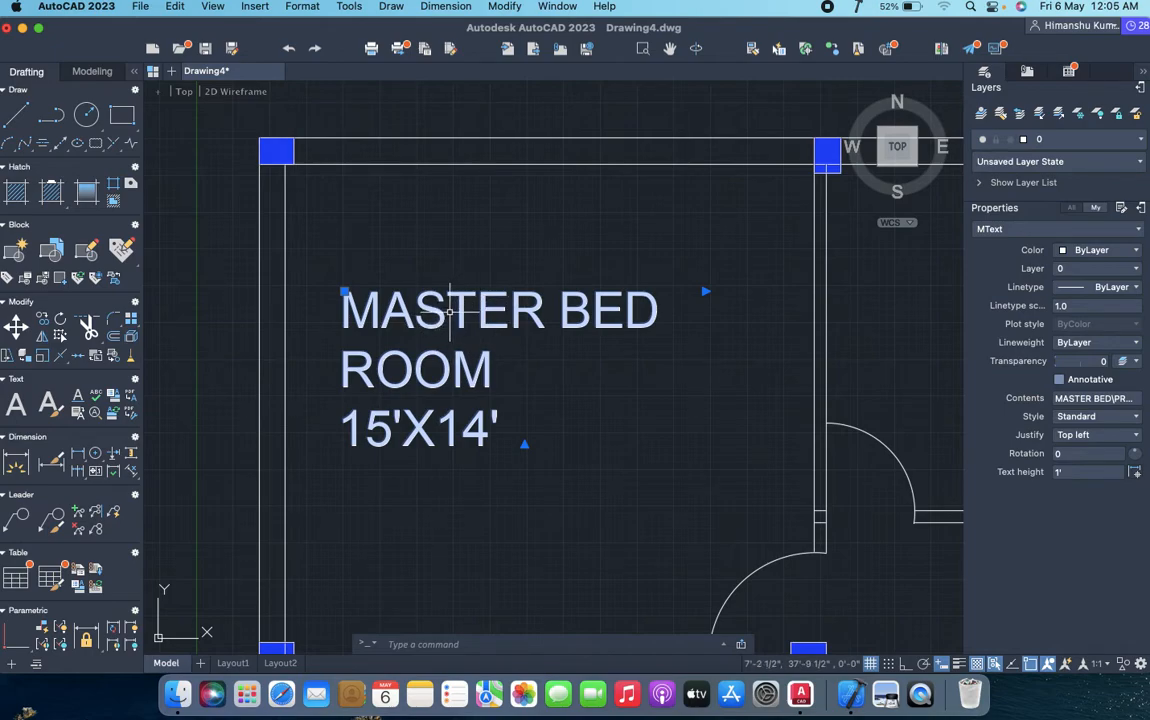
{"action": "double_click", "coordinate": [462, 290]}
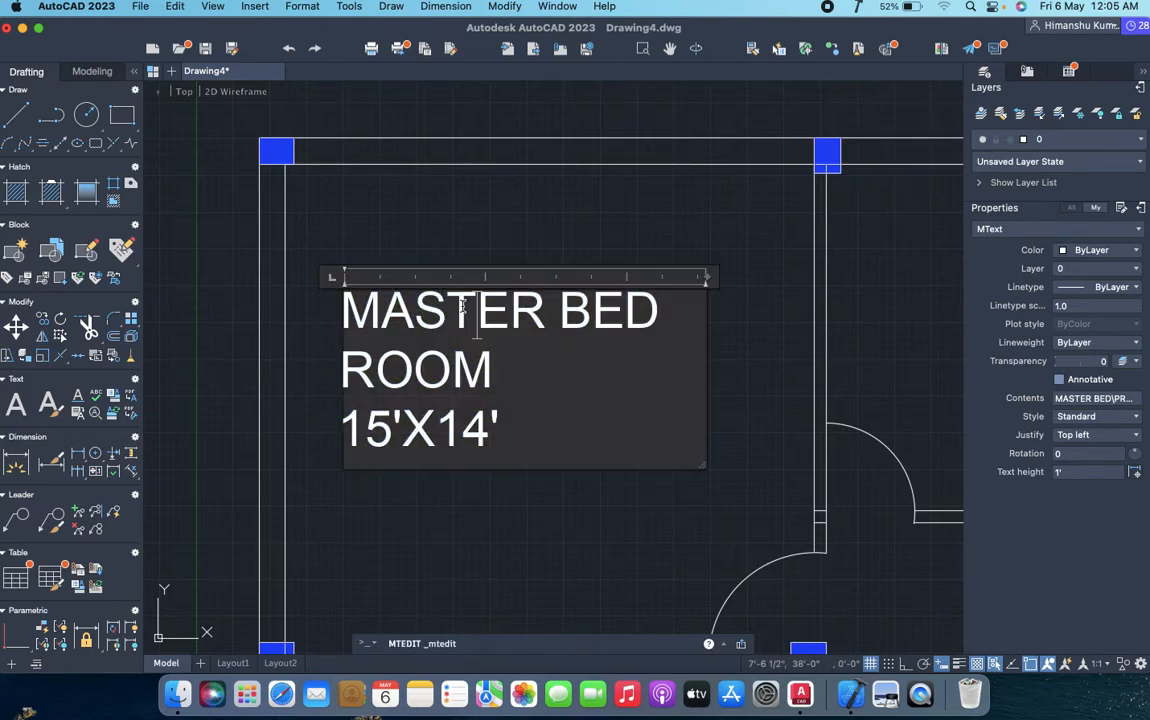
{"action": "left_click_drag", "start_coordinate": [520, 424], "coordinate": [349, 263]}
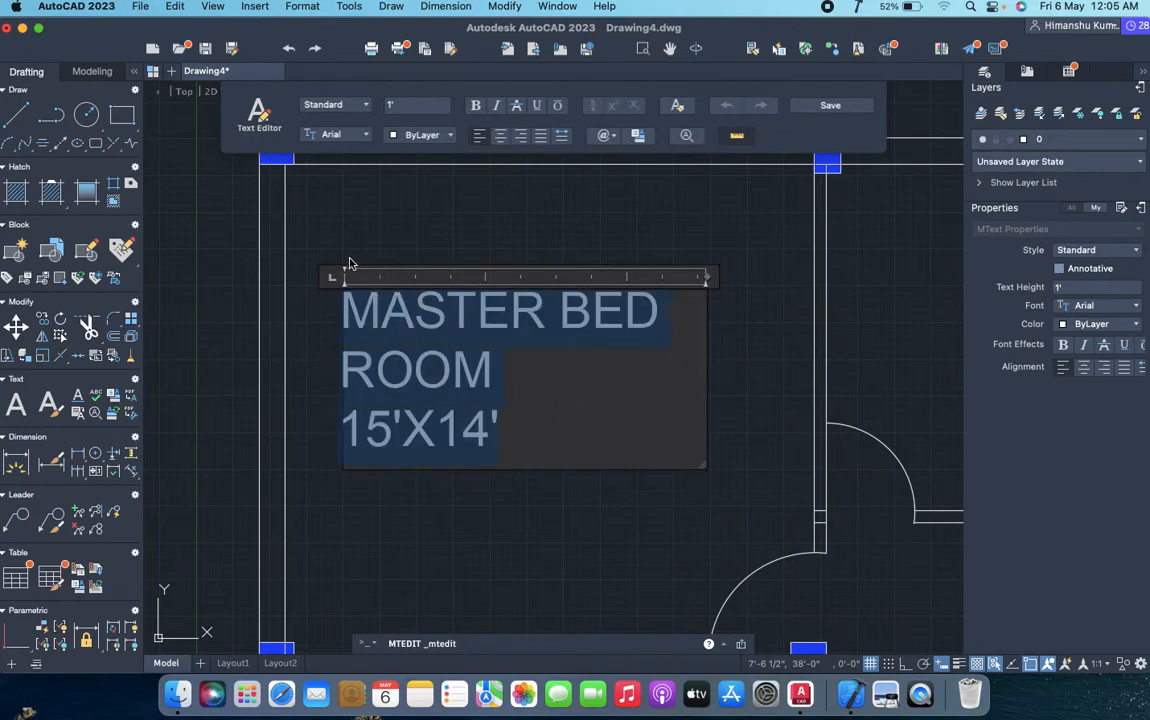
{"action": "left_click", "coordinate": [498, 138]}
{"action": "left_click", "coordinate": [656, 242]}
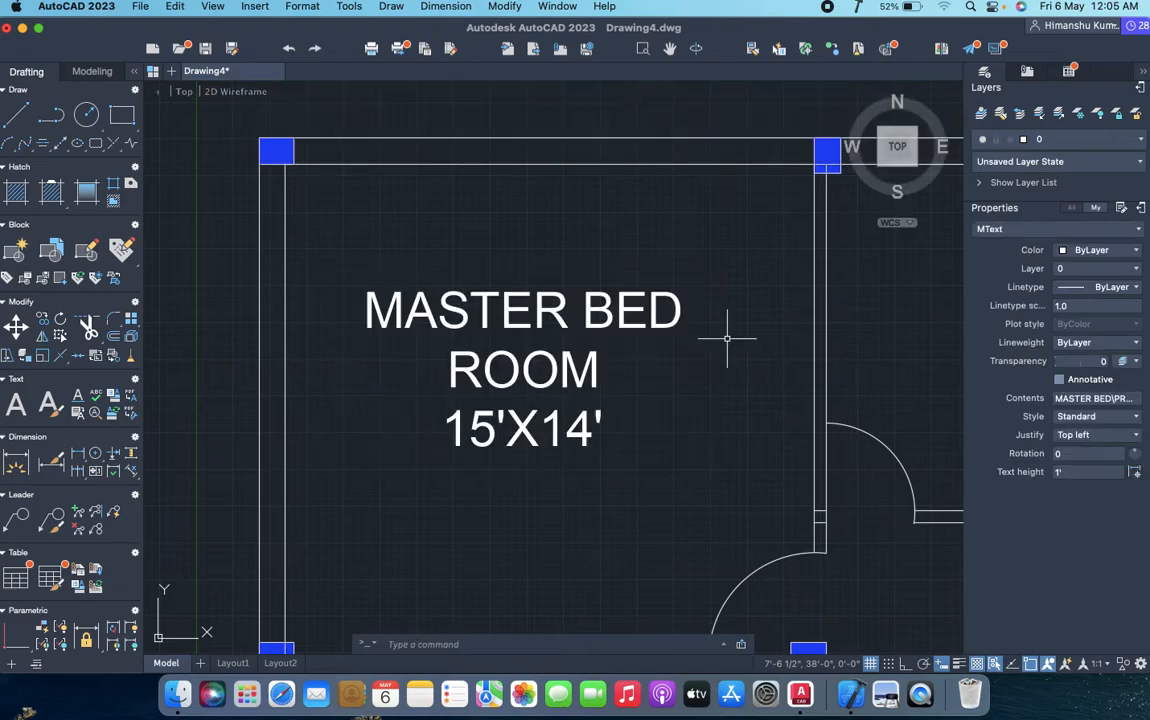
- Dimension the inner line of the plan's top wall, with the dimension line level with the upper-right room's lower wall
{"action": "scroll", "coordinate": [609, 394], "scroll_direction": "down", "scroll_amount": 2}
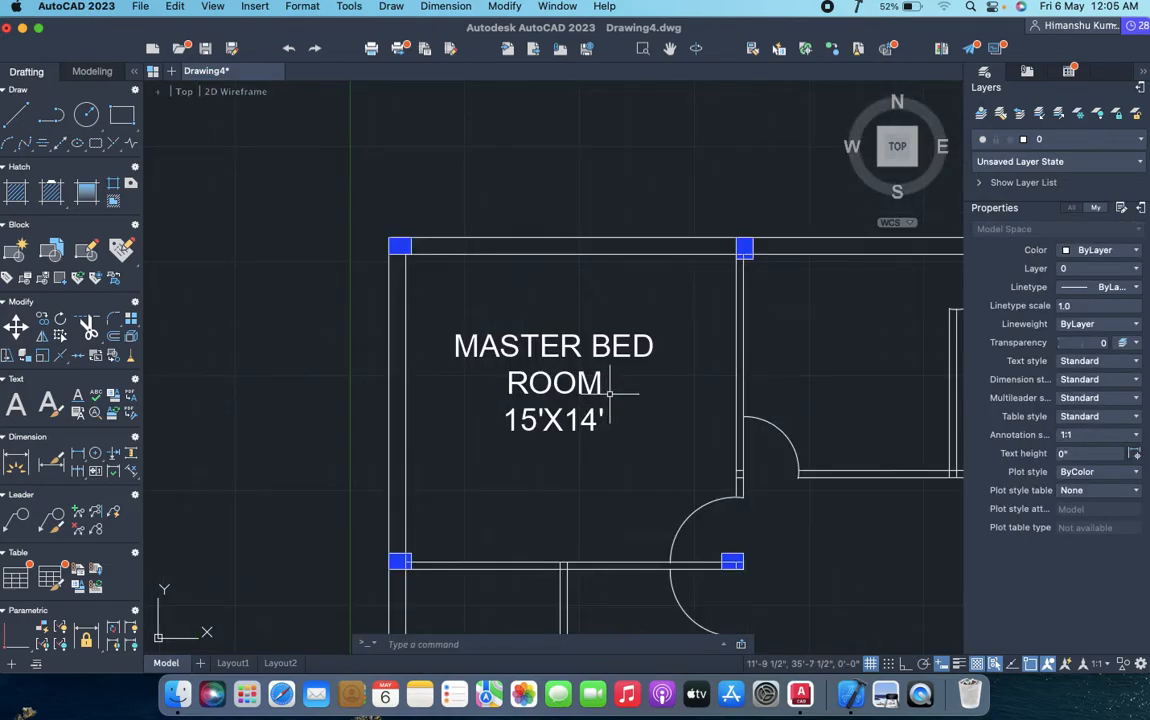
{"action": "scroll", "coordinate": [586, 350], "scroll_direction": "down", "scroll_amount": 2}
{"action": "middle_click_drag", "start_coordinate": [614, 397], "coordinate": [452, 340]}
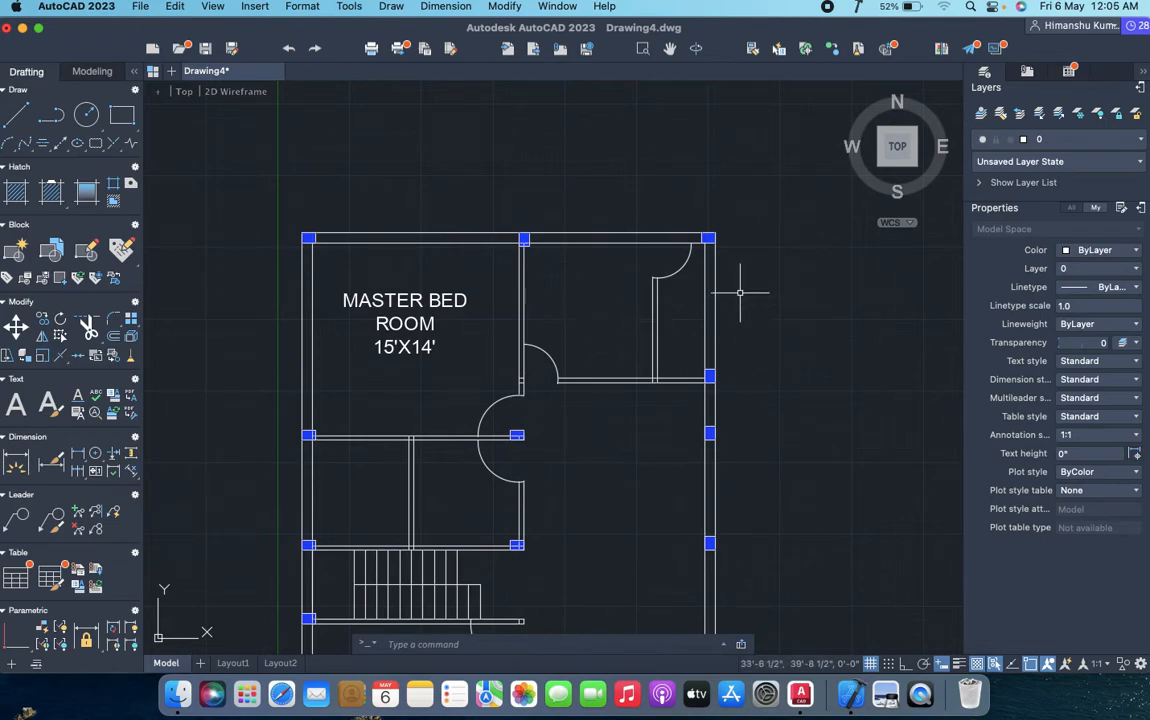
{"action": "left_click", "coordinate": [22, 459]}
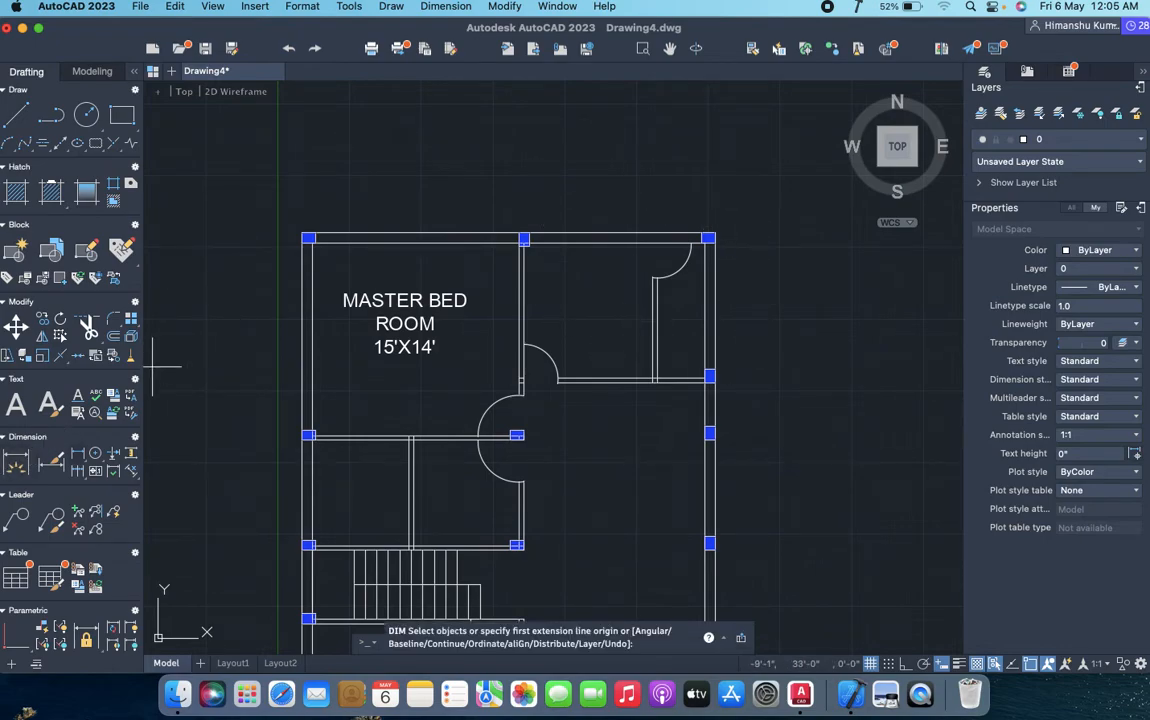
{"action": "left_click", "coordinate": [589, 245]}
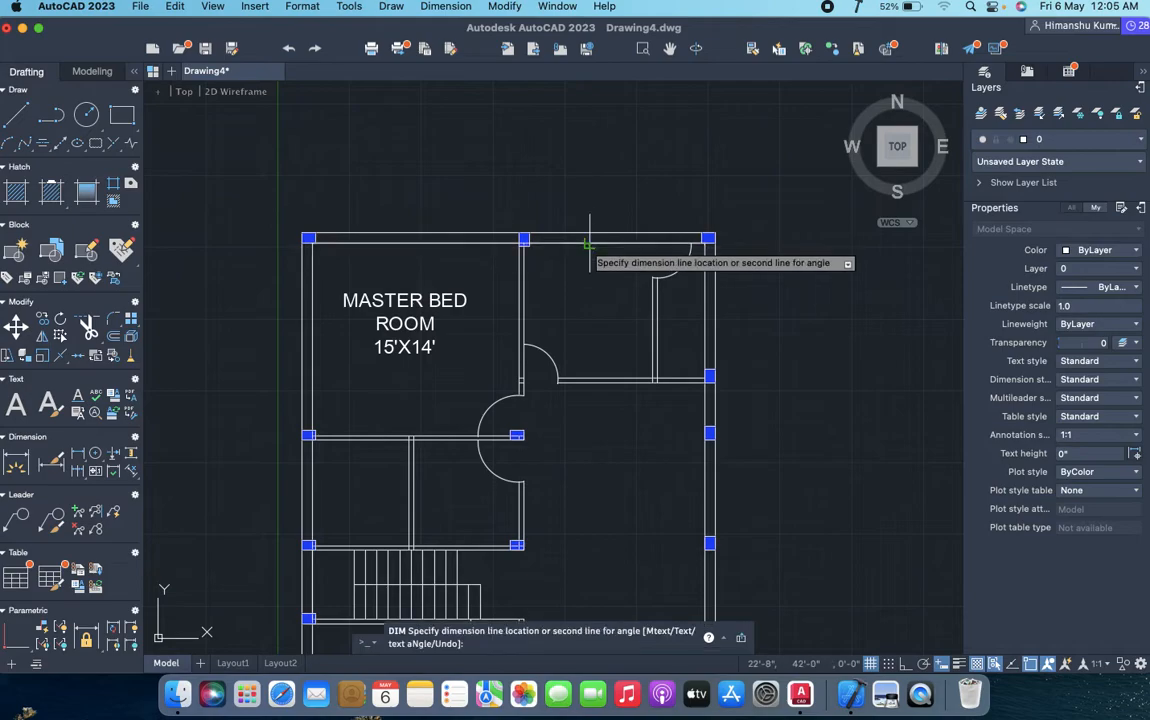
{"action": "key", "text": "Escape"}
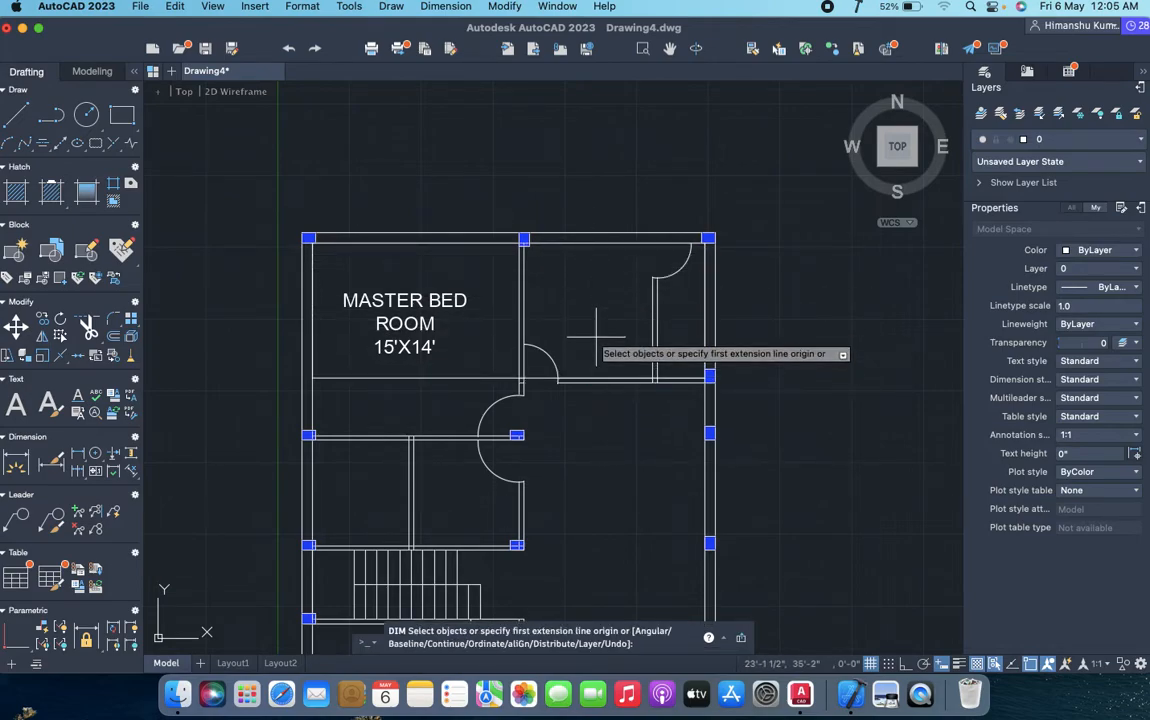
{"action": "key", "text": "Escape"}
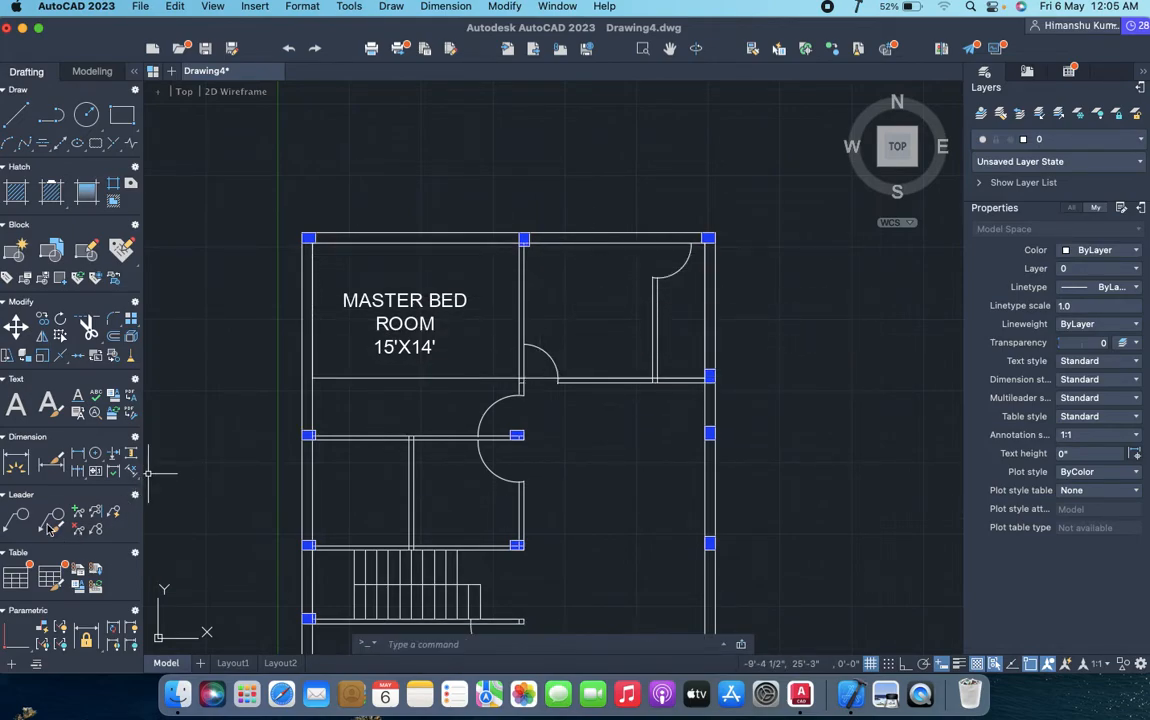
- Dimension the upper-right room vertically from the inner face of its top wall to its lower wall
{"action": "left_click", "coordinate": [24, 465]}
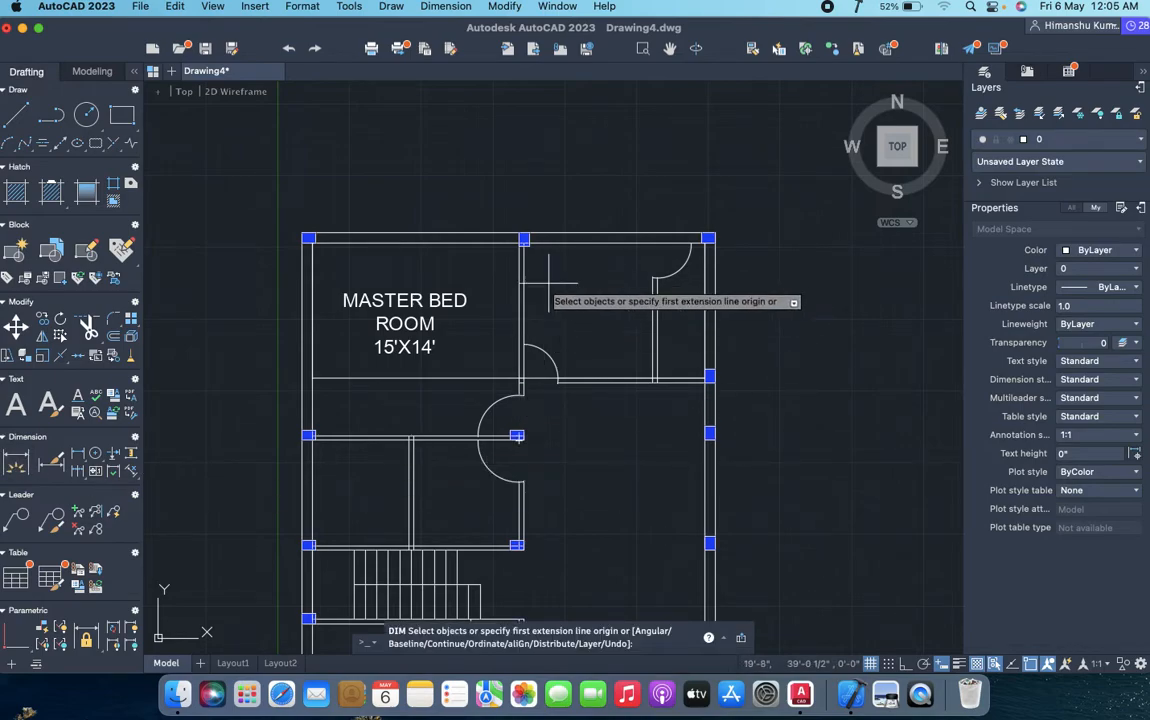
{"action": "left_click", "coordinate": [593, 245]}
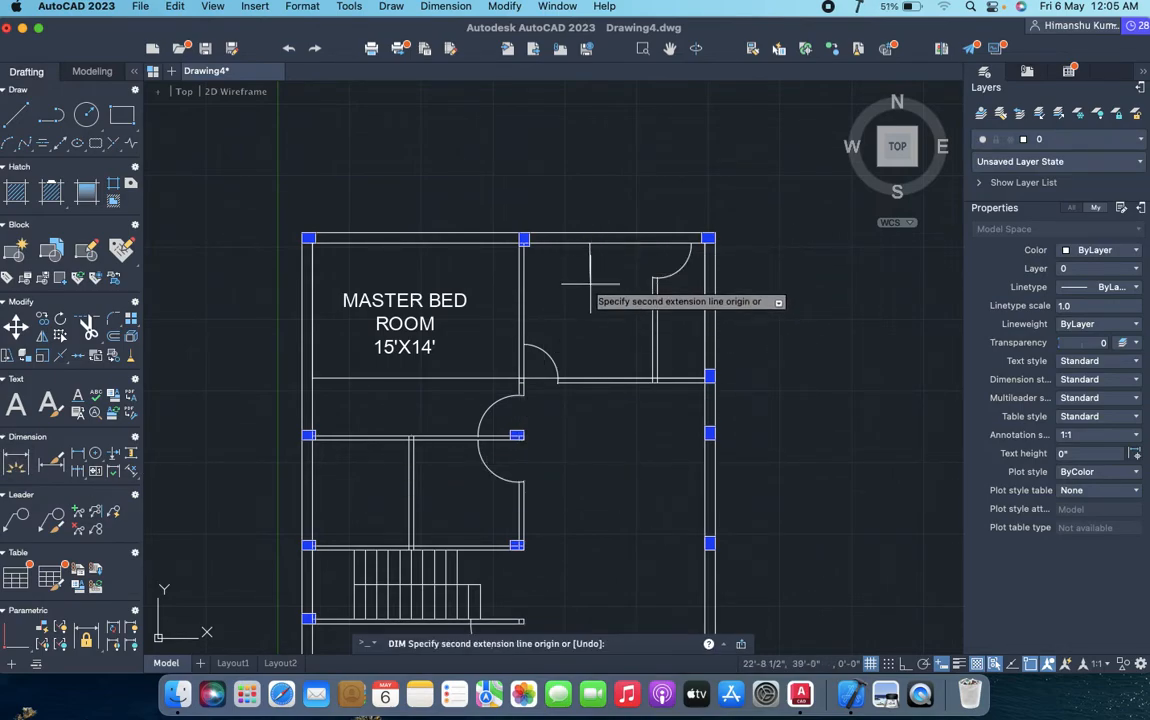
{"action": "left_click", "coordinate": [597, 380]}
{"action": "scroll", "coordinate": [580, 326], "scroll_direction": "up", "scroll_amount": 10}
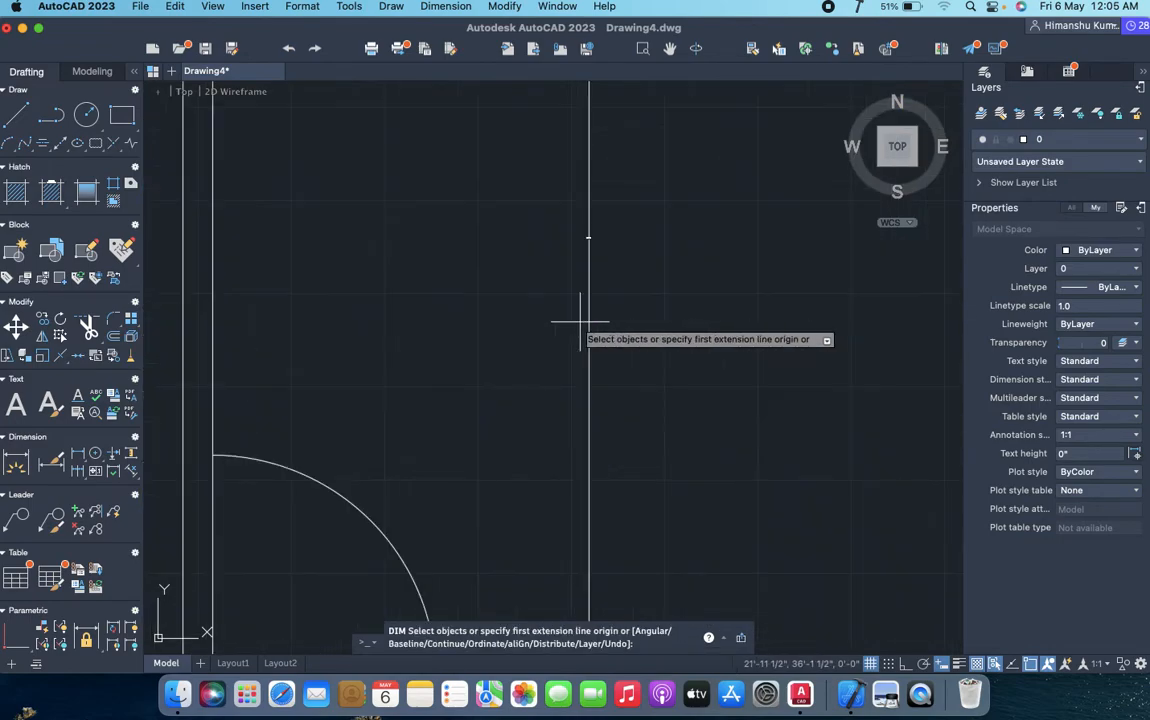
{"action": "scroll", "coordinate": [647, 309], "scroll_direction": "down", "scroll_amount": 5}
{"action": "middle_click_drag", "start_coordinate": [650, 288], "coordinate": [644, 583]}
{"action": "scroll", "coordinate": [588, 428], "scroll_direction": "up", "scroll_amount": 6}
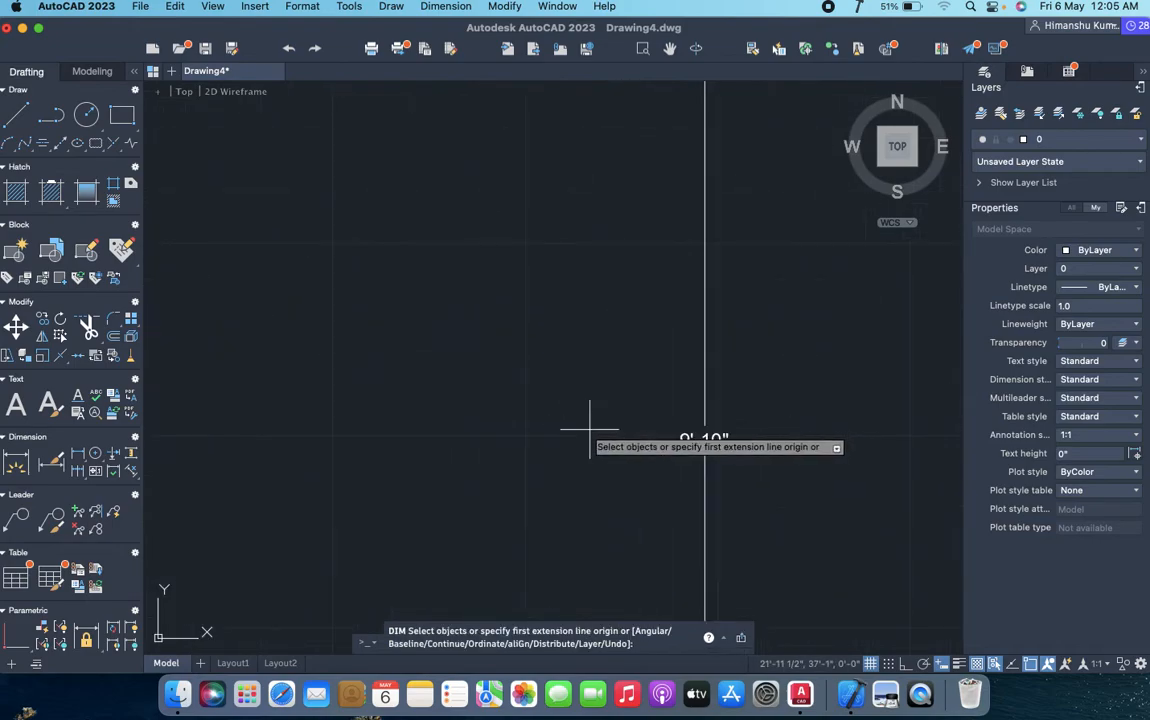
{"action": "key", "text": "Escape"}
- Modify the Standard dimension style, increasing the overall scale for dimension features so the dimension text is larger
{"action": "scroll", "coordinate": [714, 476], "scroll_direction": "down", "scroll_amount": 6}
{"action": "middle_click_drag", "start_coordinate": [764, 506], "coordinate": [684, 447]}
{"action": "scroll", "coordinate": [684, 447], "scroll_direction": "up", "scroll_amount": 6}
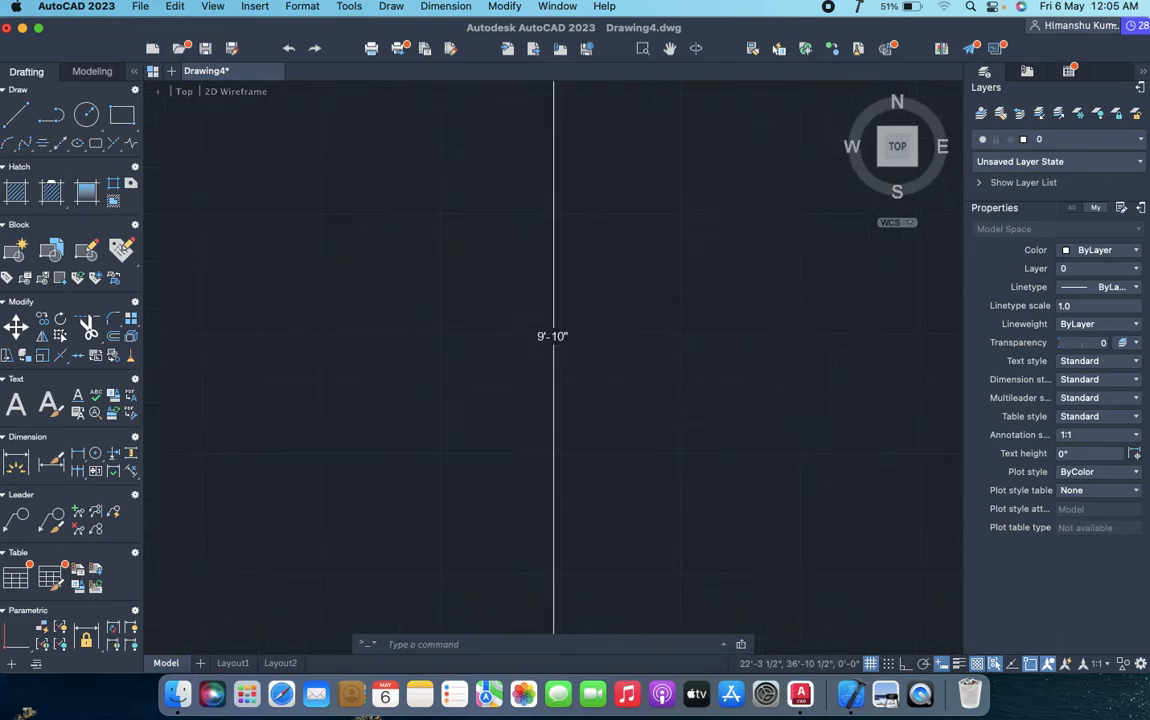
{"action": "key", "text": "Return"}
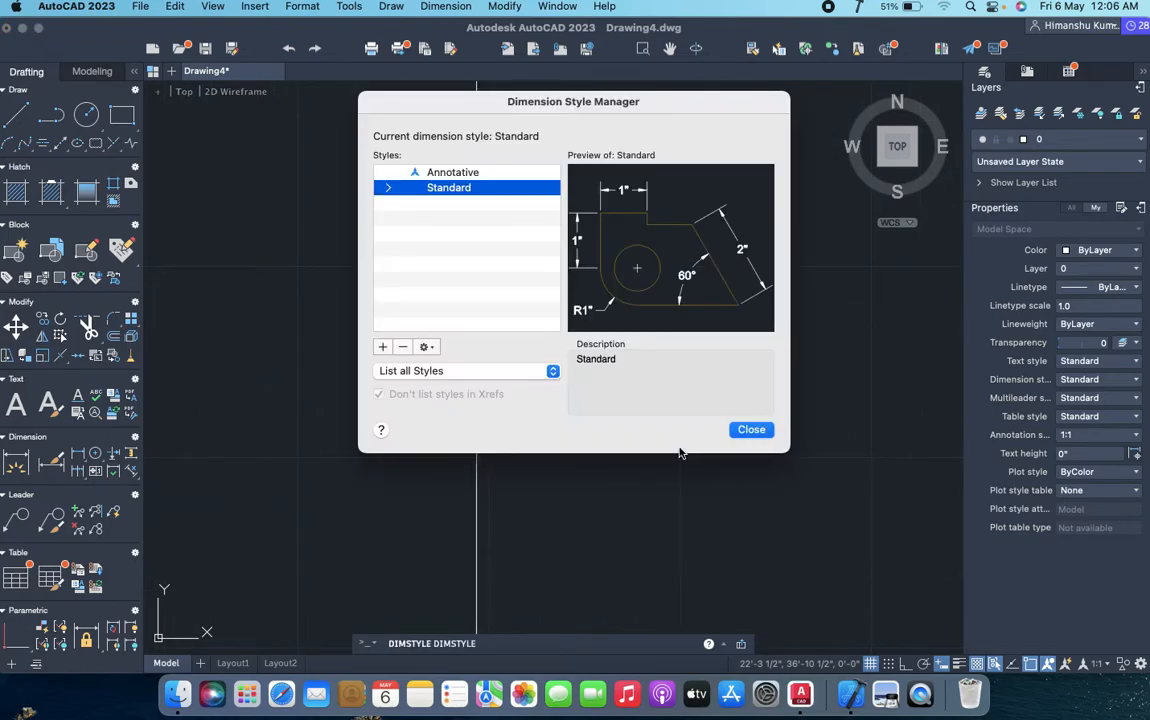
{"action": "left_click", "coordinate": [429, 348]}
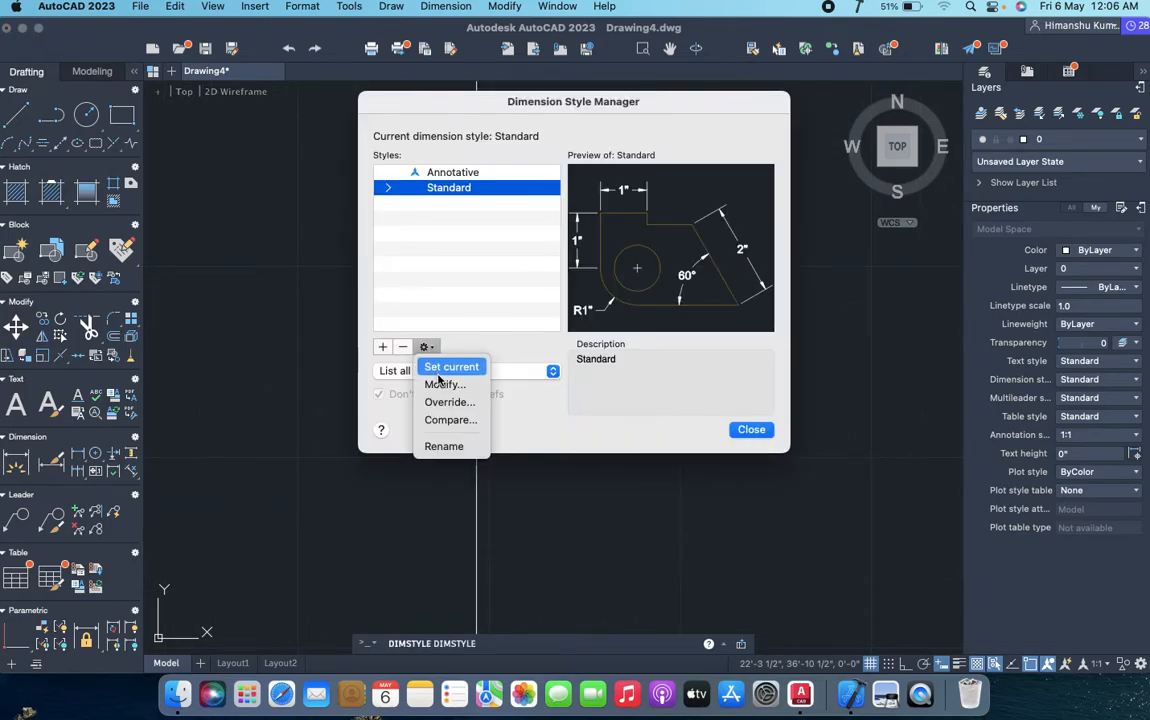
{"action": "left_click", "coordinate": [440, 386]}
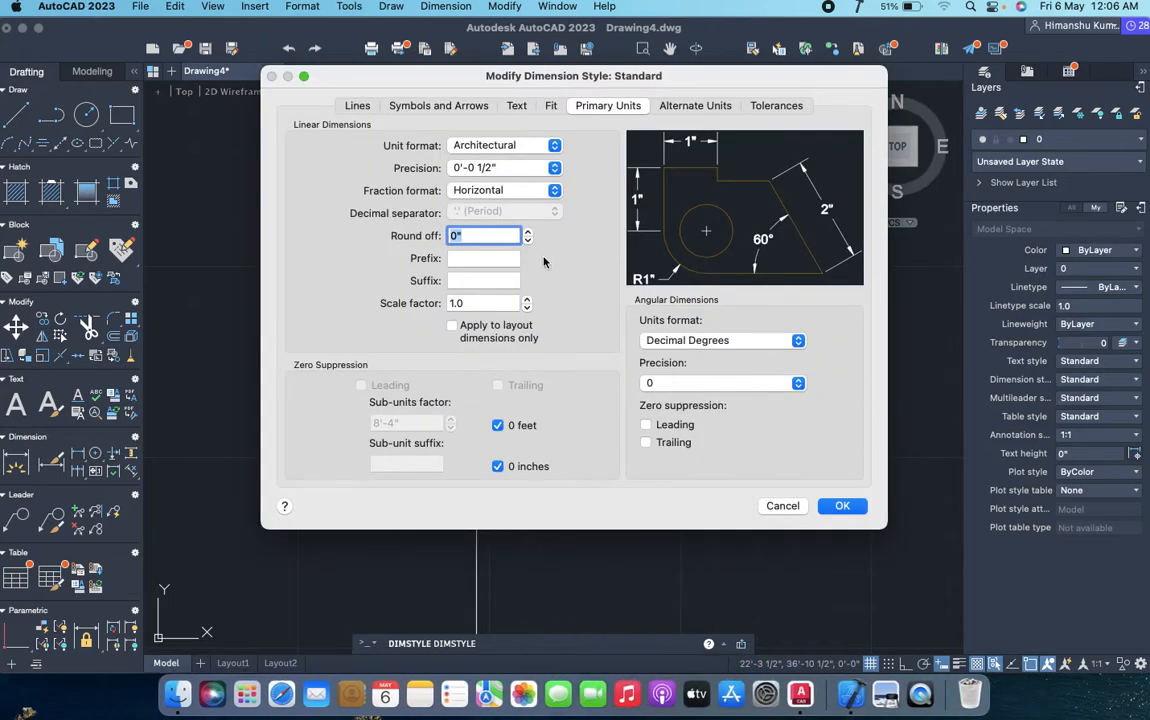
{"action": "left_click", "coordinate": [515, 107]}
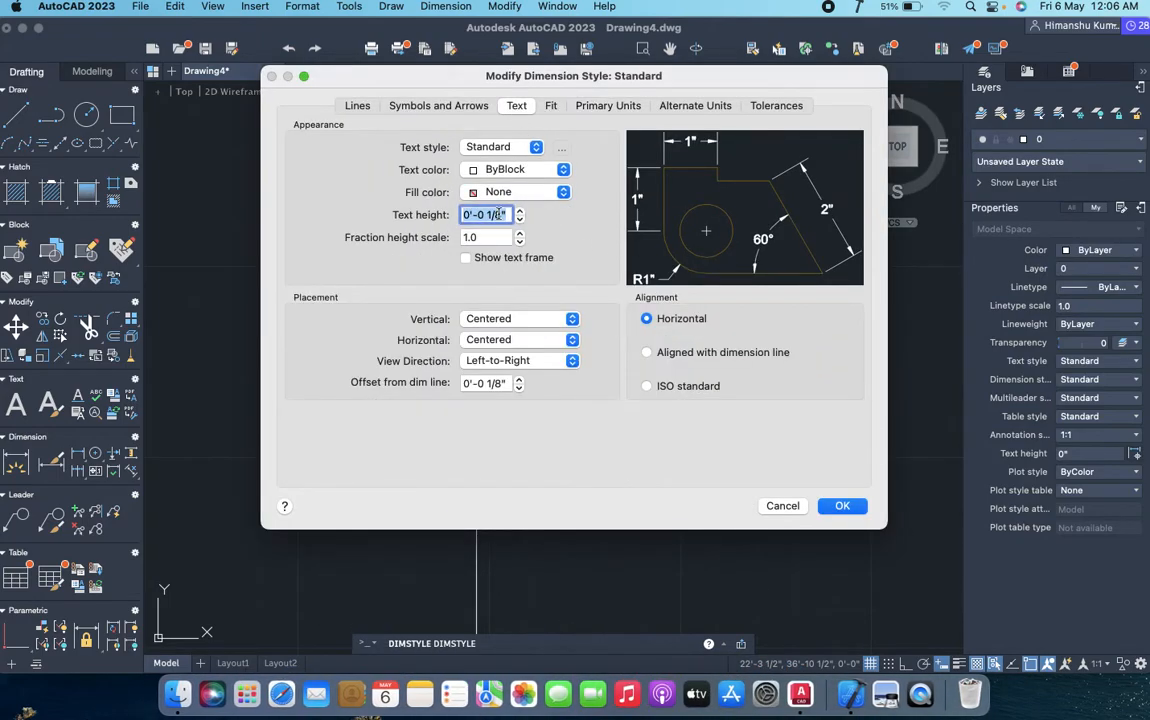
{"action": "left_click", "coordinate": [551, 107]}
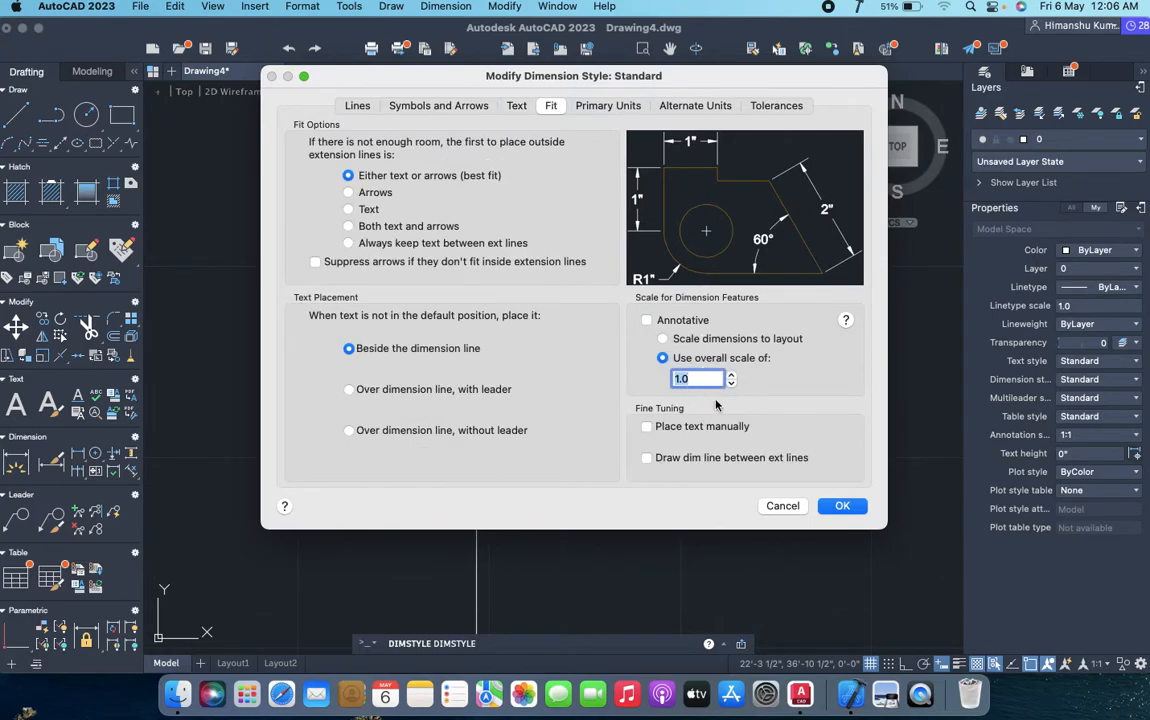
{"action": "key", "text": "Return"}
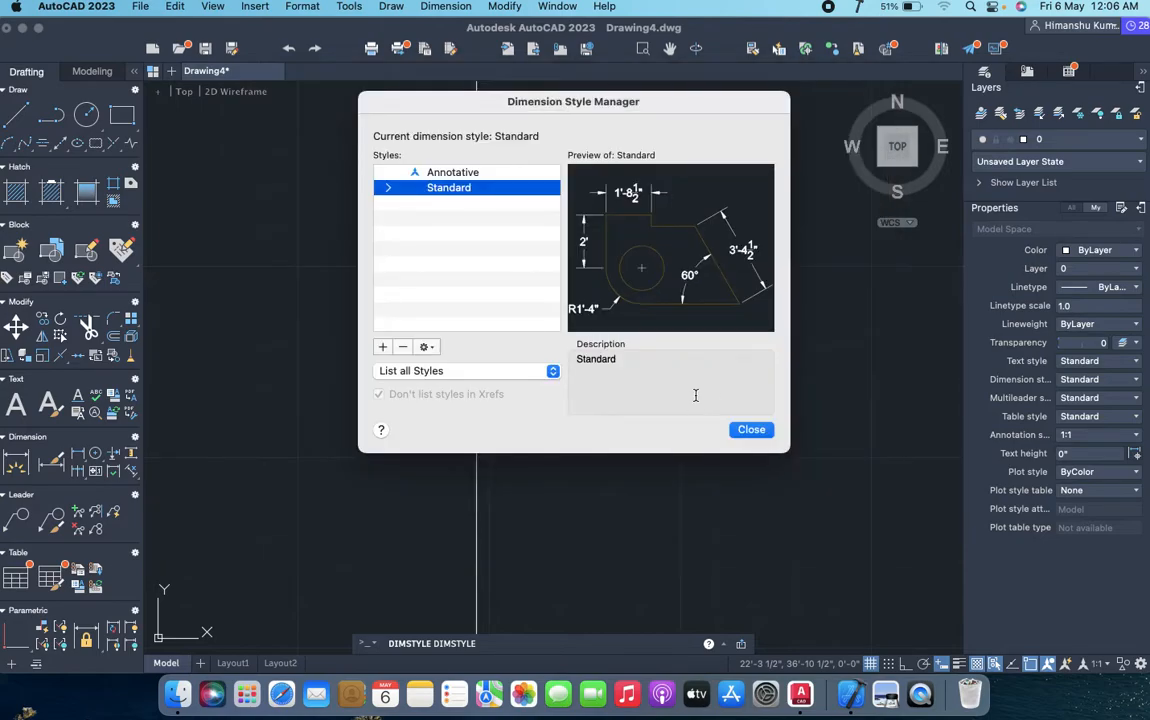
{"action": "key", "text": "Return"}
{"action": "scroll", "coordinate": [596, 477], "scroll_direction": "down", "scroll_amount": 8}
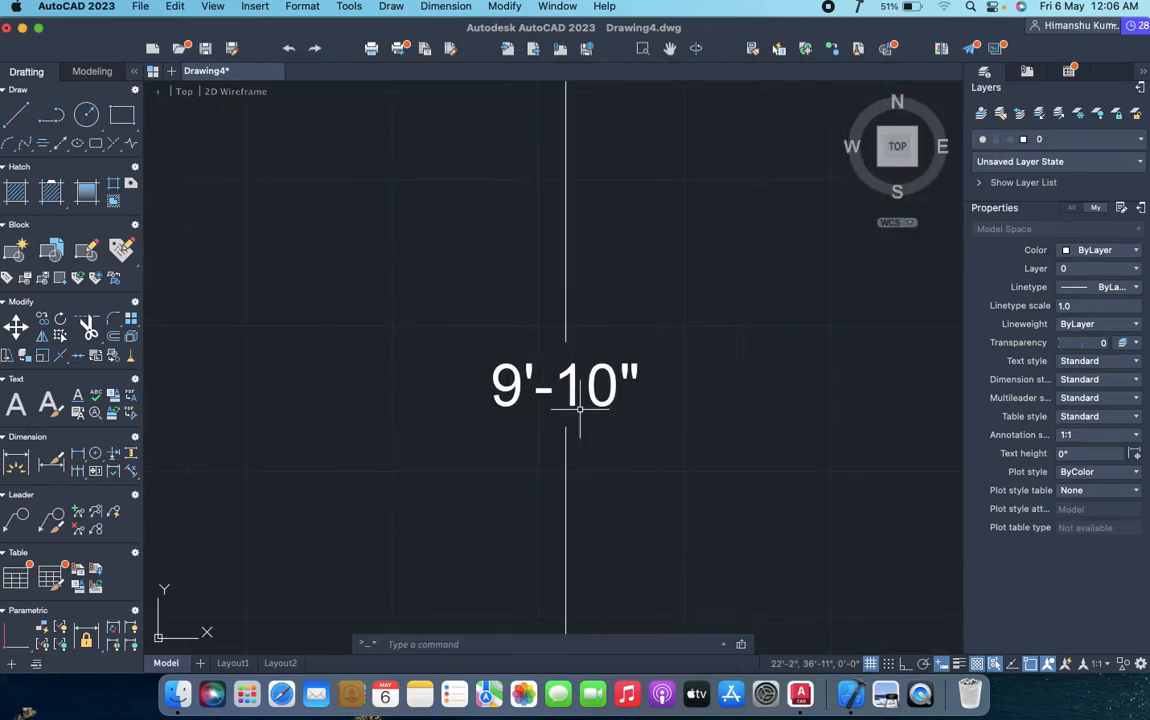
- Dimension the upper-right room's width from its left wall to the partition beside the narrow compartment
{"action": "scroll", "coordinate": [608, 480], "scroll_direction": "up", "scroll_amount": 3}
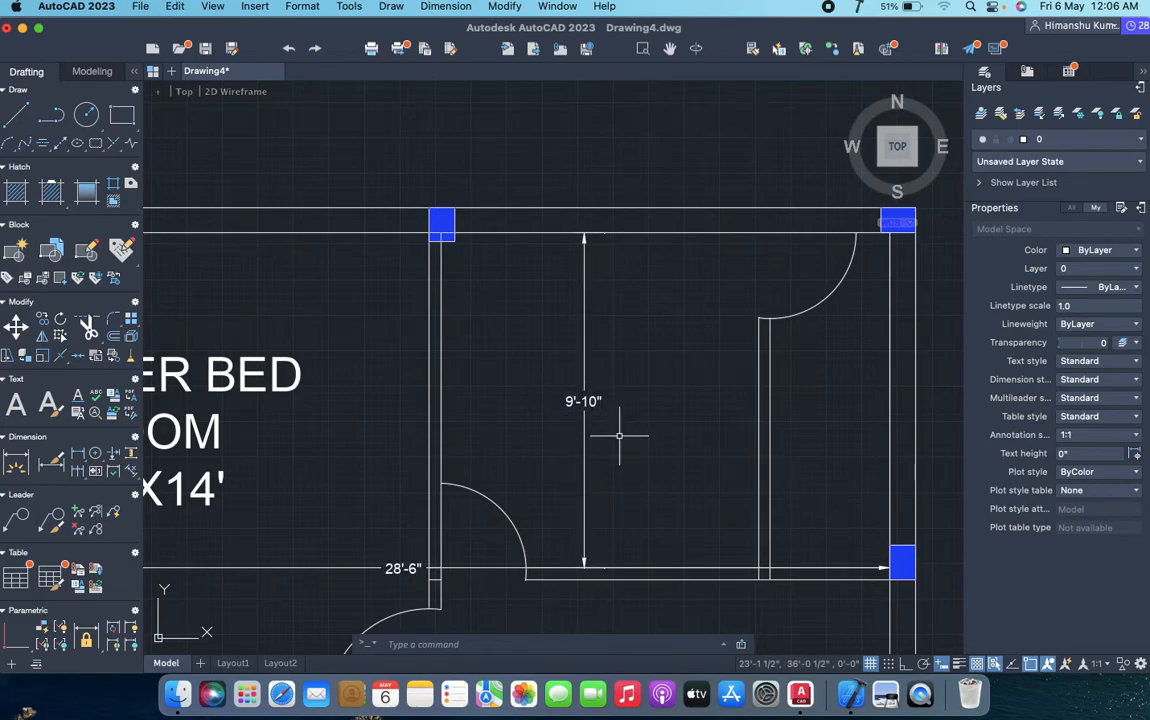
{"action": "type", "text": "dim"}
{"action": "key", "text": "Return"}
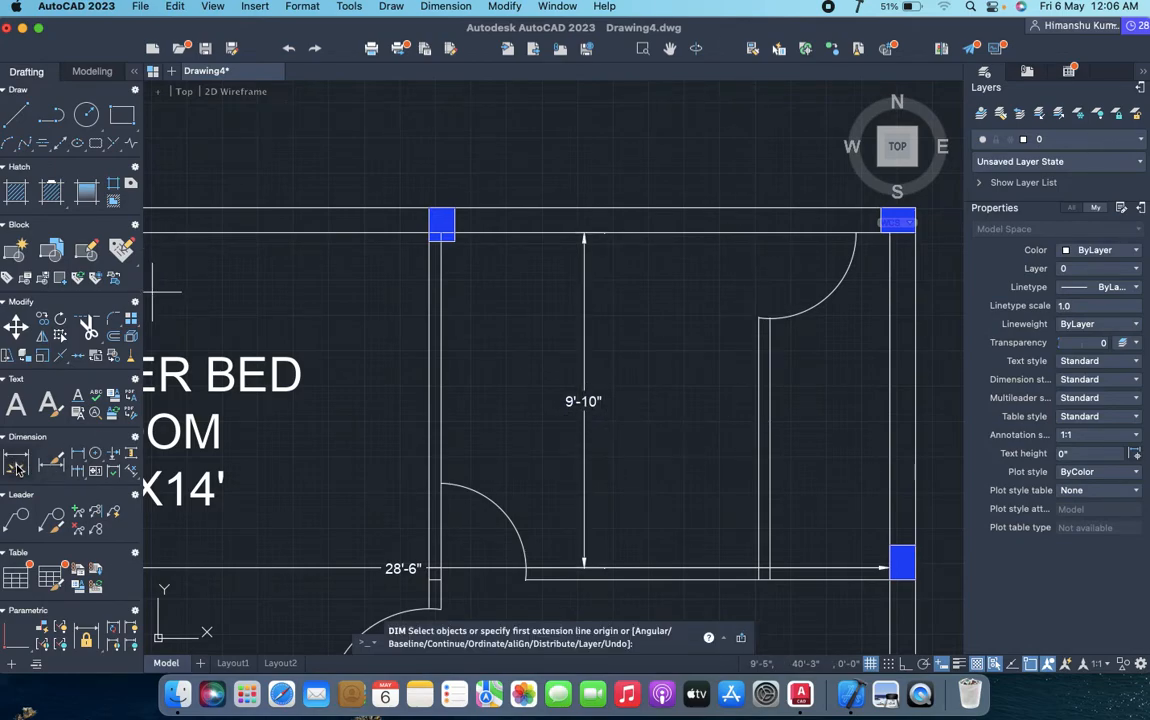
{"action": "left_click", "coordinate": [441, 409]}
{"action": "left_click", "coordinate": [759, 418]}
{"action": "left_click", "coordinate": [759, 437]}
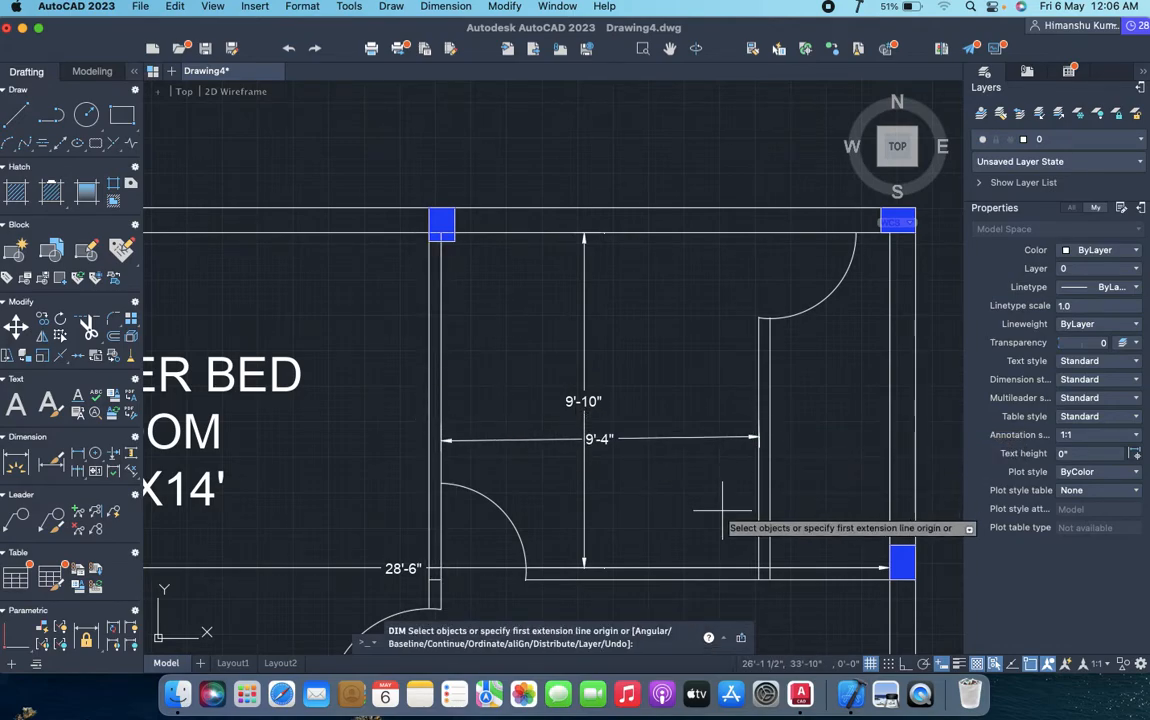
- Dimension the narrow compartment's width from the partition to the plan's right outer wall, level with the neighbouring room's width dimension
{"action": "scroll", "coordinate": [693, 500], "scroll_direction": "down", "scroll_amount": 3}
{"action": "scroll", "coordinate": [775, 370], "scroll_direction": "up", "scroll_amount": 2}
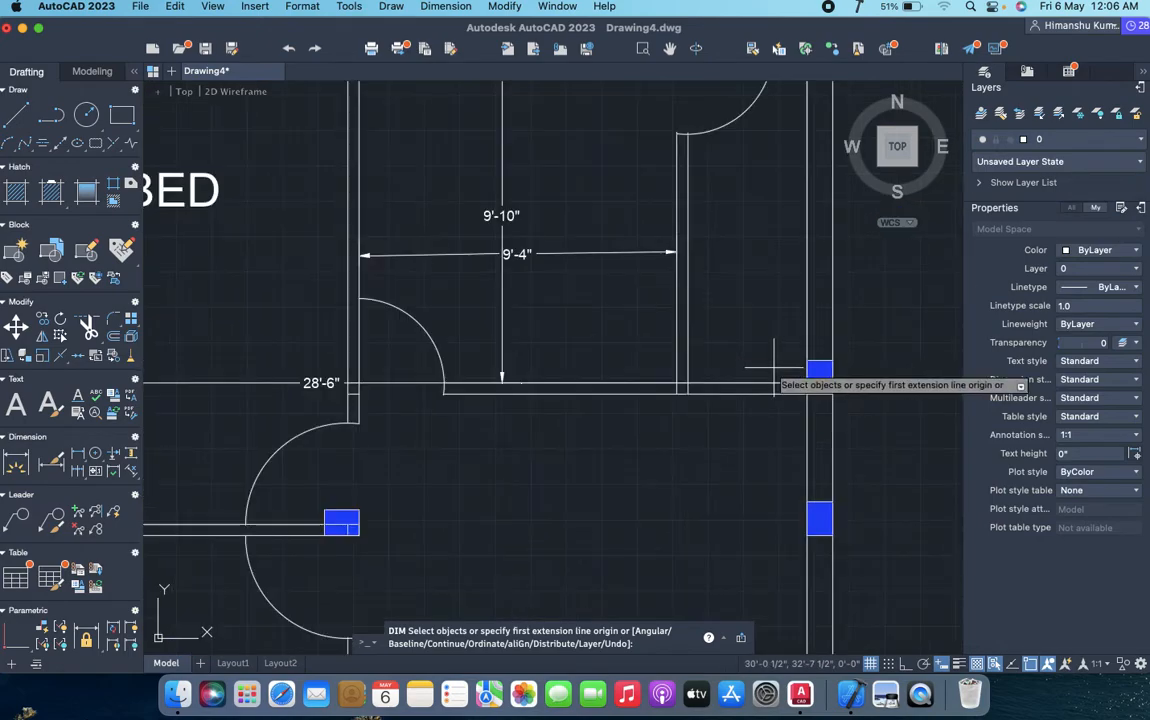
{"action": "left_click", "coordinate": [688, 258]}
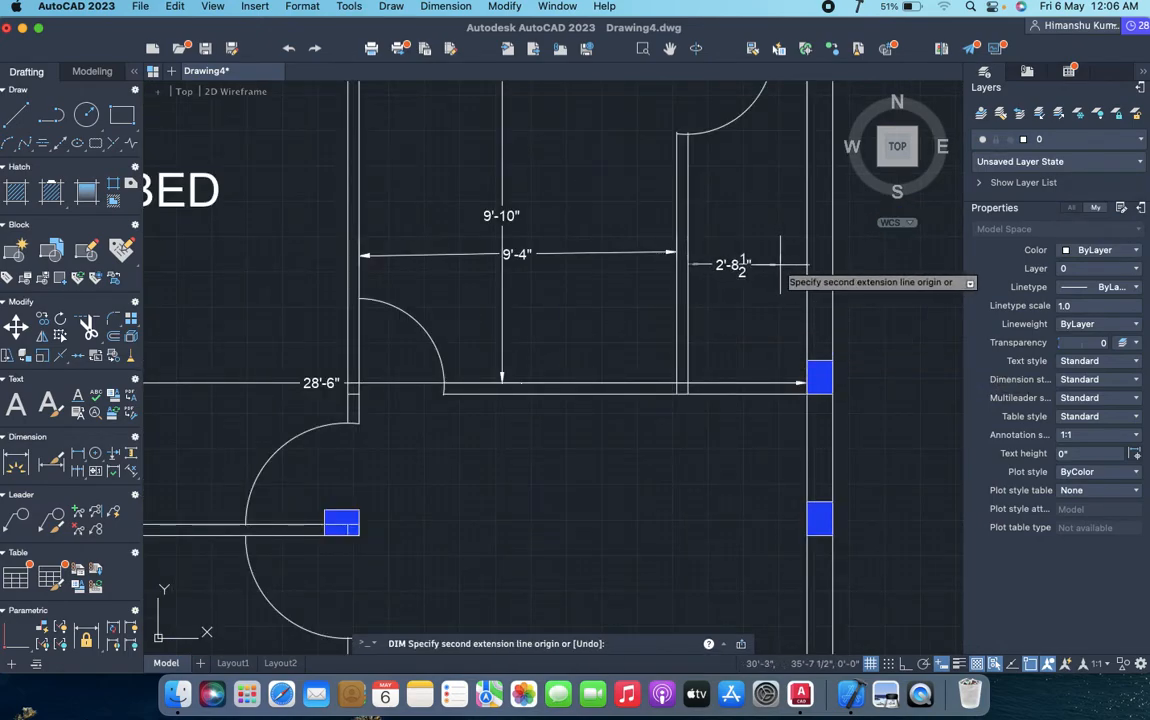
{"action": "left_click", "coordinate": [806, 263]}
{"action": "left_click", "coordinate": [803, 253]}
- Try to dimension the narrow compartment vertically between its lower wall and the top wall
{"action": "left_click", "coordinate": [752, 380]}
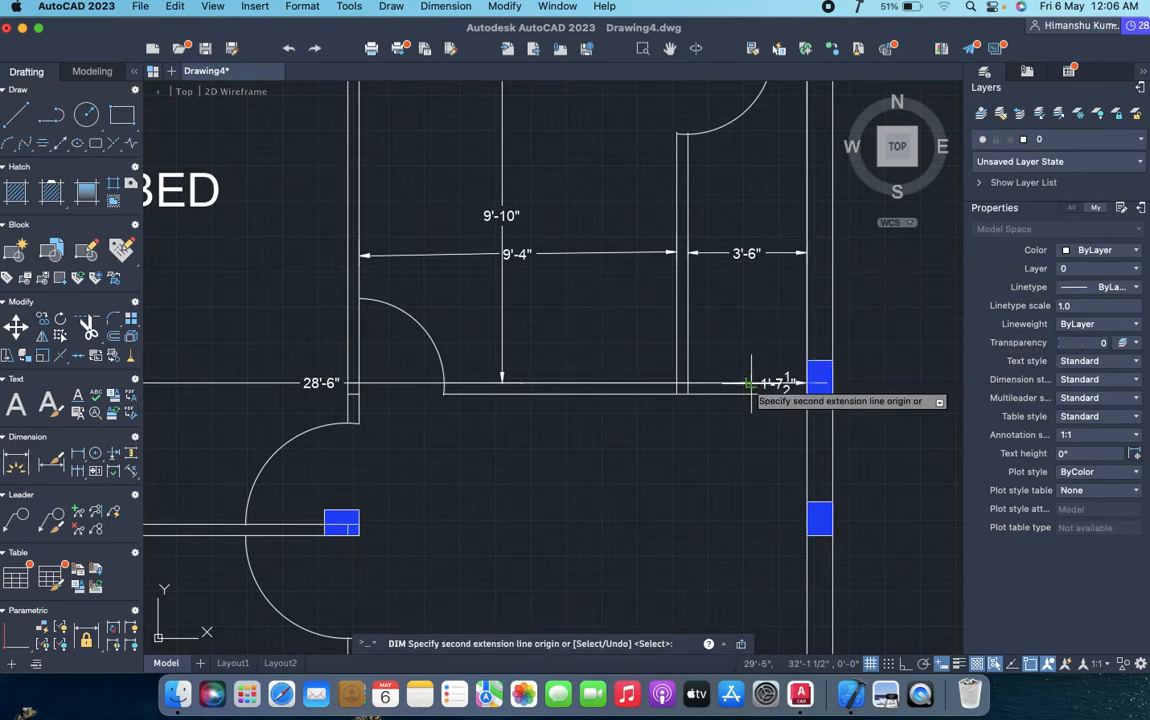
{"action": "scroll", "coordinate": [752, 378], "scroll_direction": "down", "scroll_amount": 3}
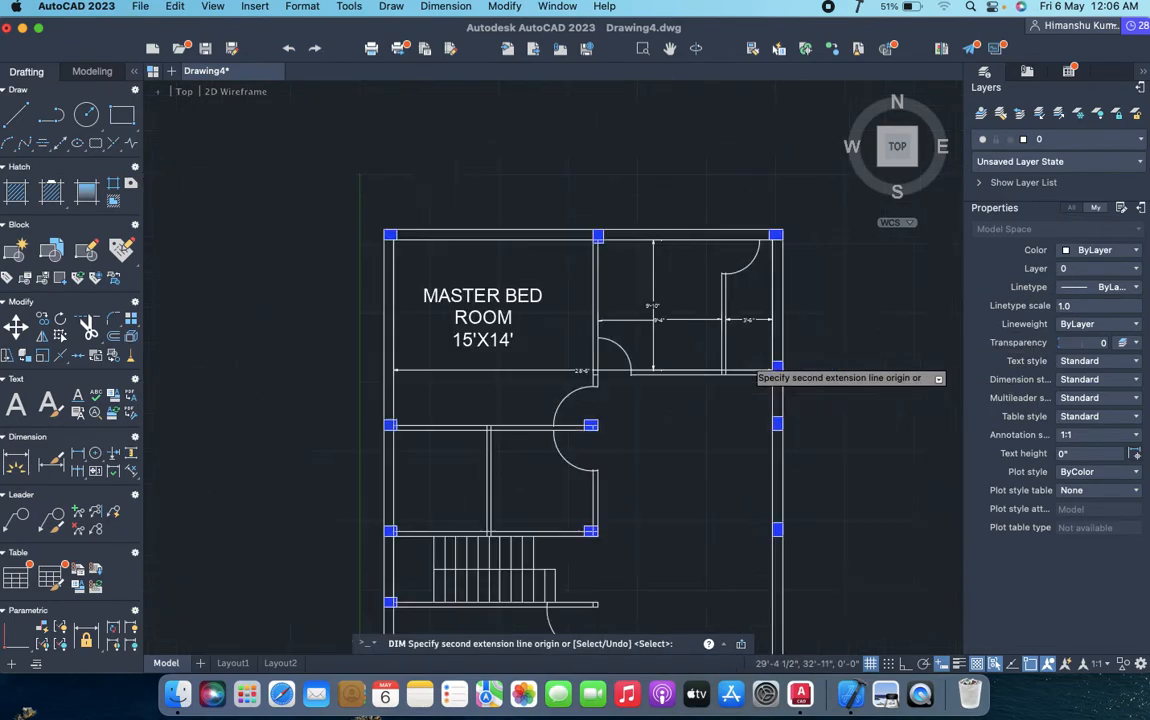
{"action": "left_click", "coordinate": [736, 240]}
{"action": "key", "text": "Escape"}
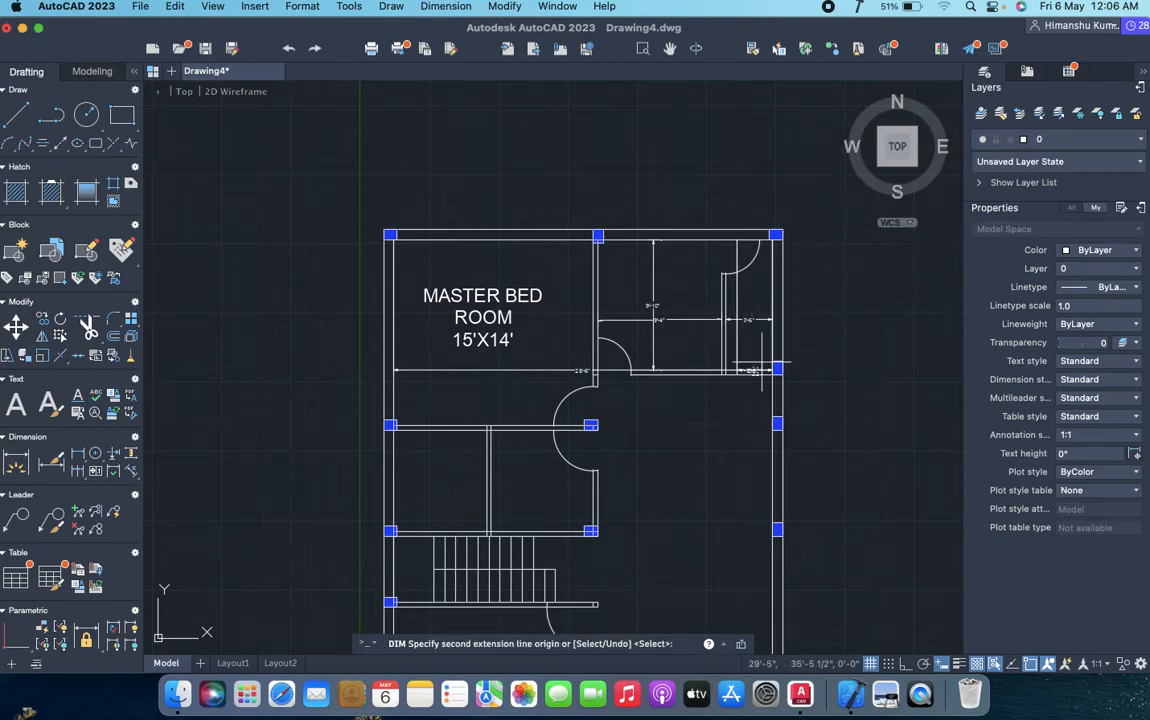
{"action": "key", "text": "Escape"}
- Dimension the overall width of the two small rooms below the master bedroom, with the dimension line along their lower wall
{"action": "middle_click_drag", "start_coordinate": [753, 436], "coordinate": [737, 226]}
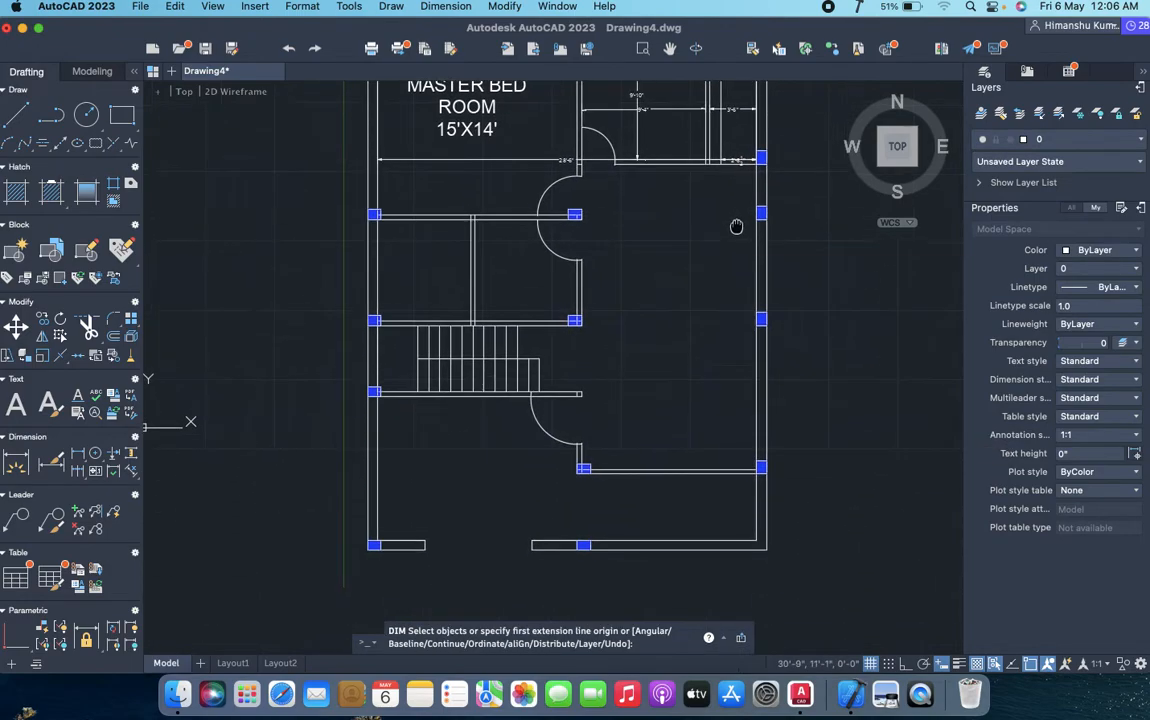
{"action": "left_click", "coordinate": [505, 216]}
{"action": "key", "text": "Escape"}
{"action": "key", "text": "Escape"}
{"action": "scroll", "coordinate": [505, 295], "scroll_direction": "up", "scroll_amount": 5}
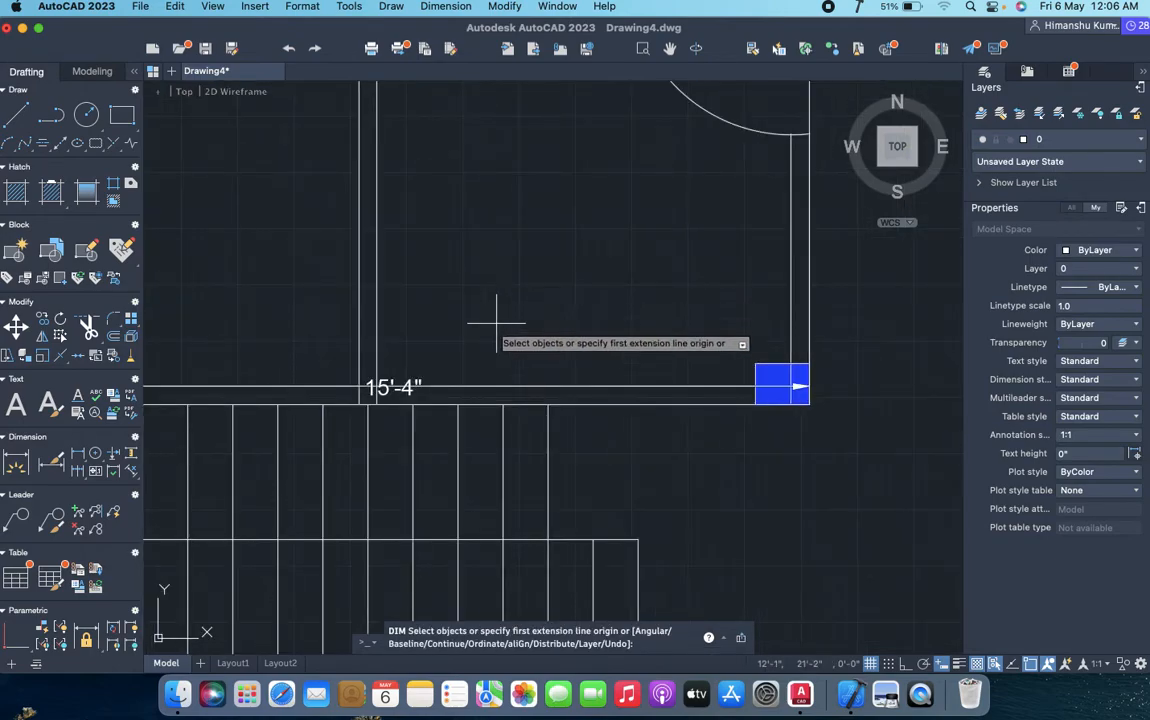
{"action": "scroll", "coordinate": [611, 360], "scroll_direction": "down", "scroll_amount": 2}
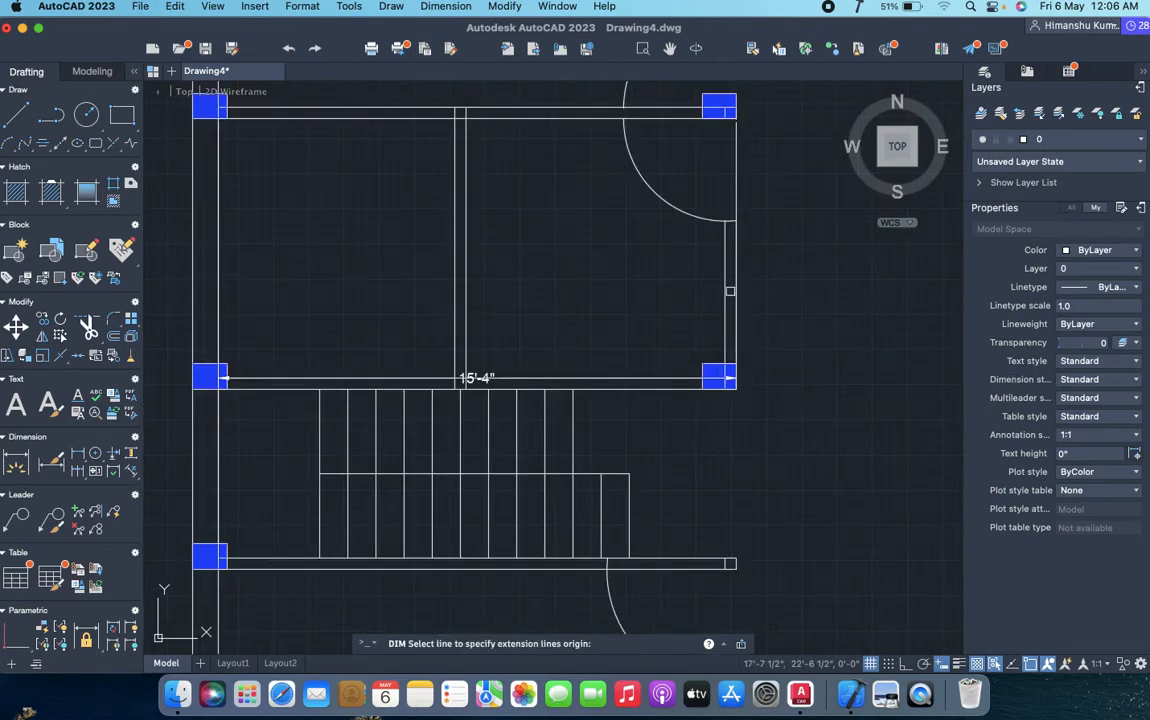
- Dimension the width of the small room with the door, between its right wall and the middle partition
{"action": "left_click", "coordinate": [726, 295]}
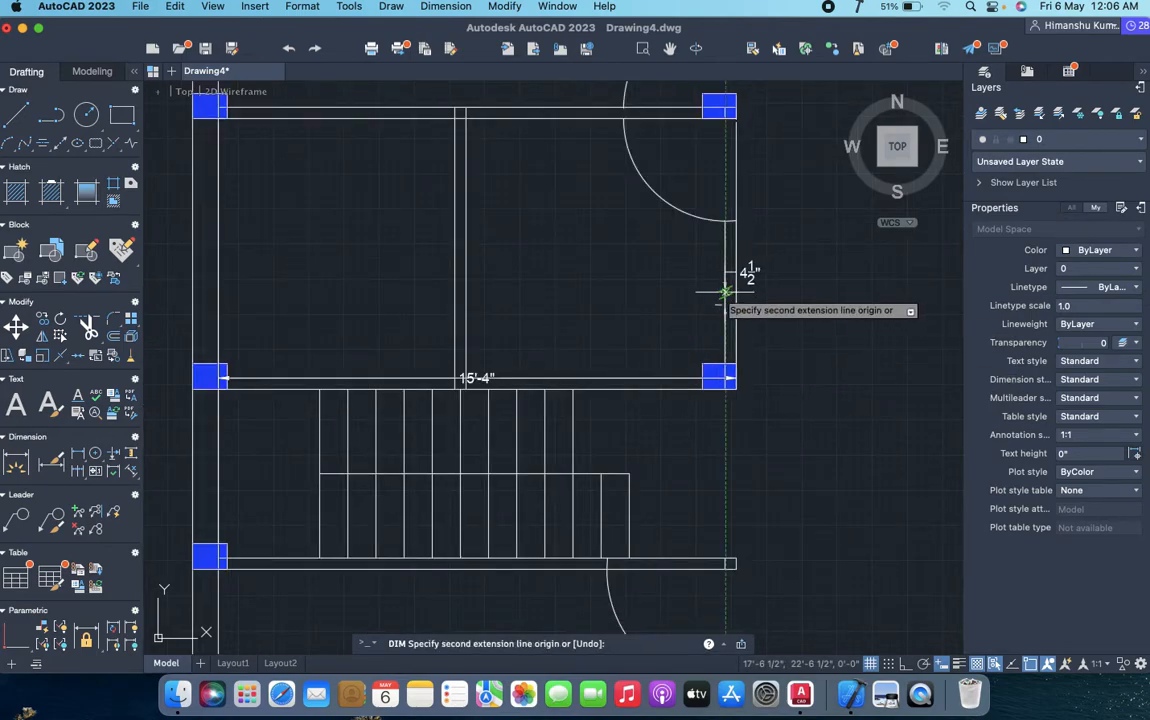
{"action": "left_click", "coordinate": [463, 311]}
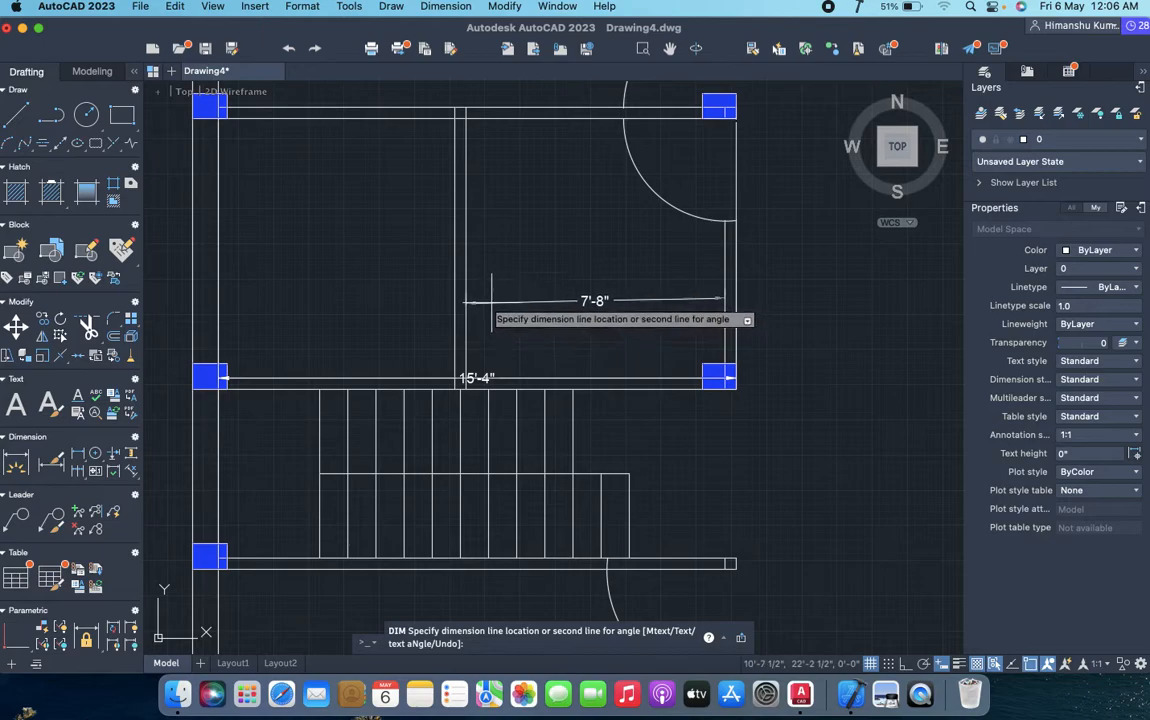
{"action": "left_click", "coordinate": [560, 292]}
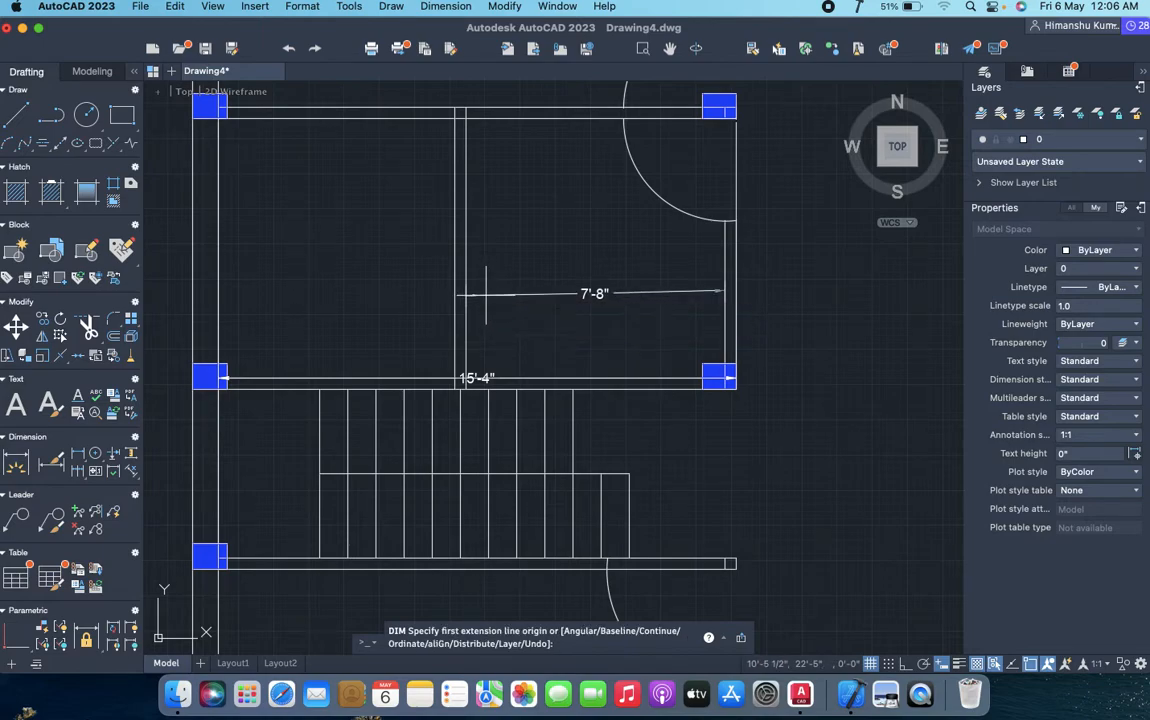
{"action": "left_click", "coordinate": [580, 117]}
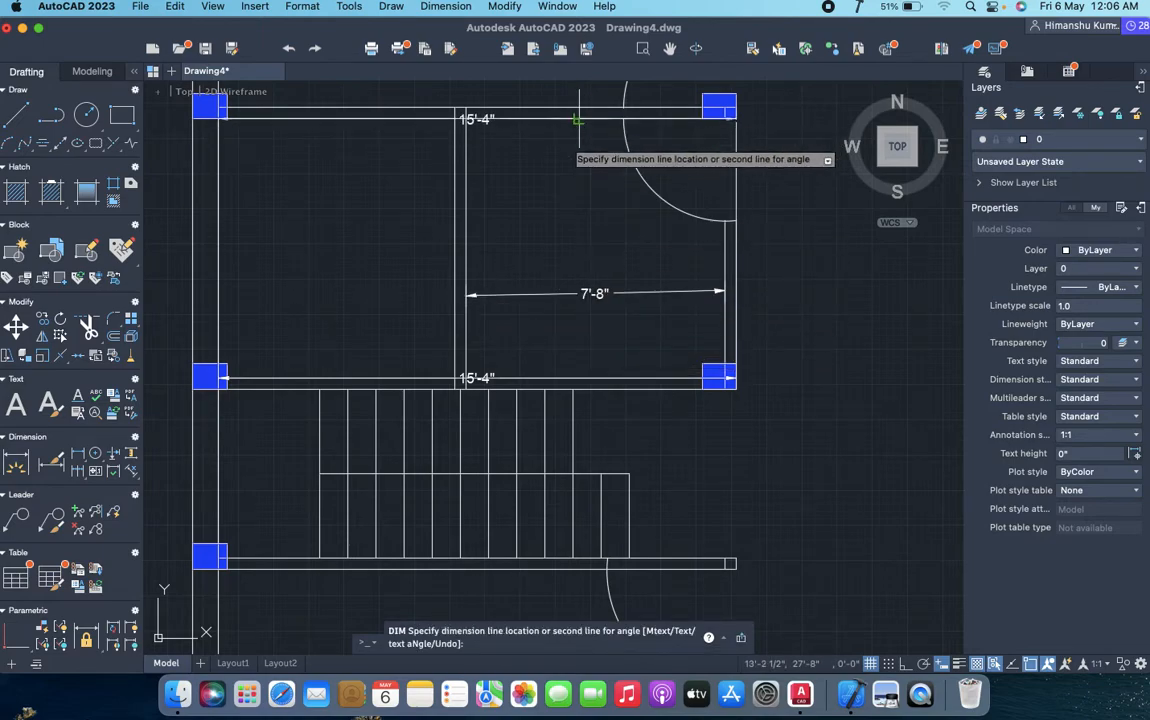
{"action": "left_click", "coordinate": [581, 379]}
{"action": "key", "text": "Return"}
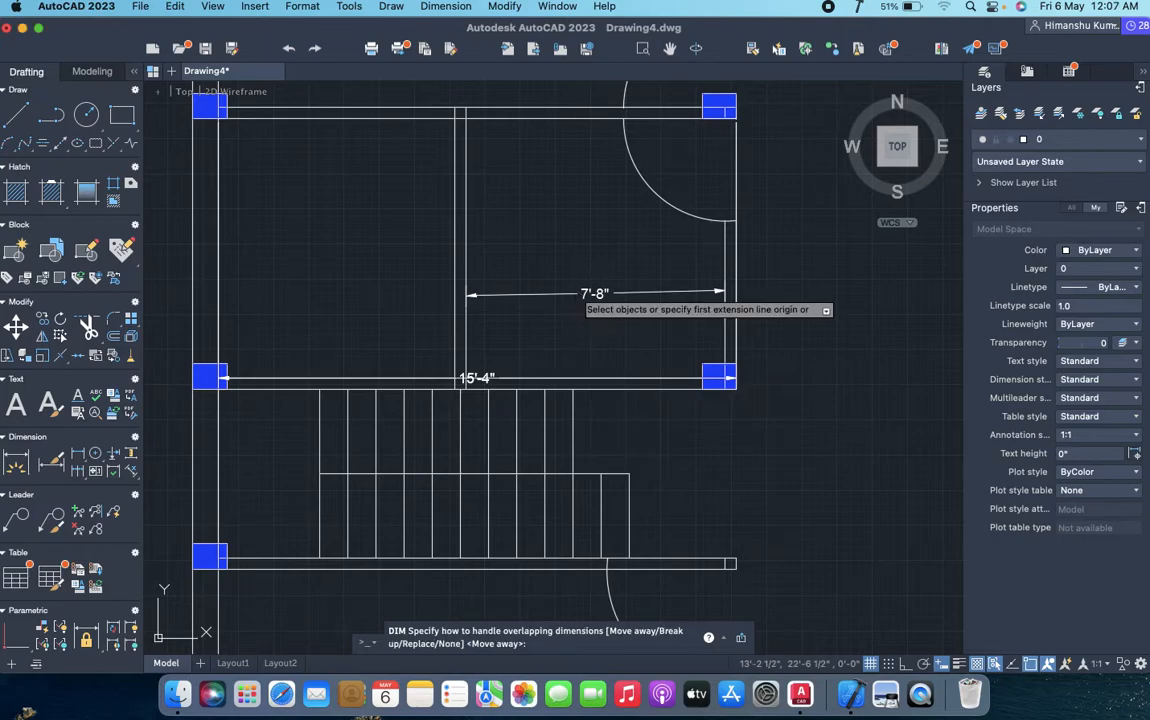
- Dimension the small room with the door vertically from its upper wall to its lower wall
{"action": "left_click", "coordinate": [575, 118]}
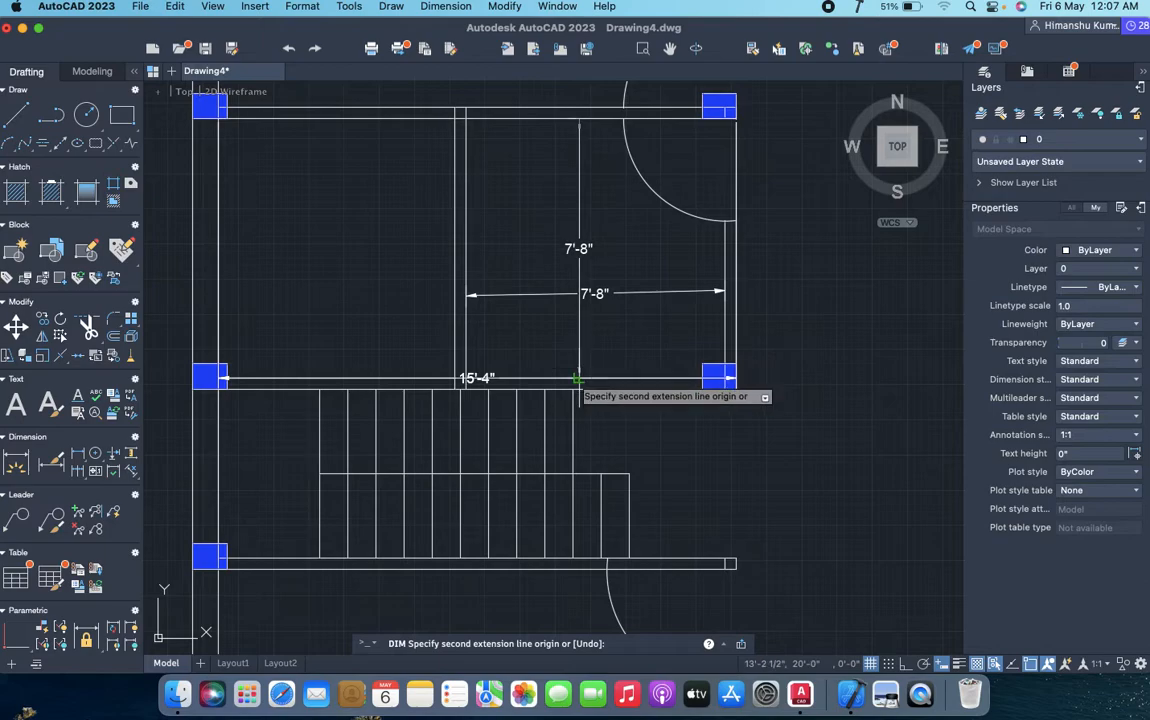
{"action": "left_click", "coordinate": [576, 379]}
{"action": "left_click", "coordinate": [563, 362]}
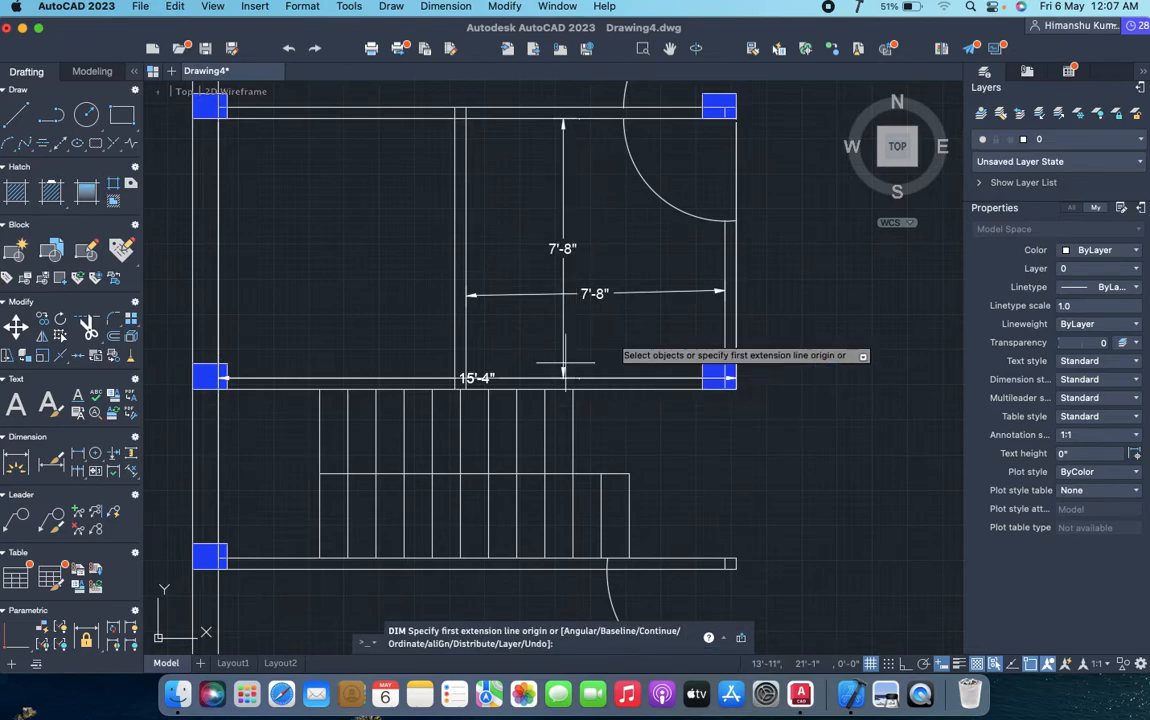
{"action": "scroll", "coordinate": [565, 362], "scroll_direction": "down", "scroll_amount": 4}
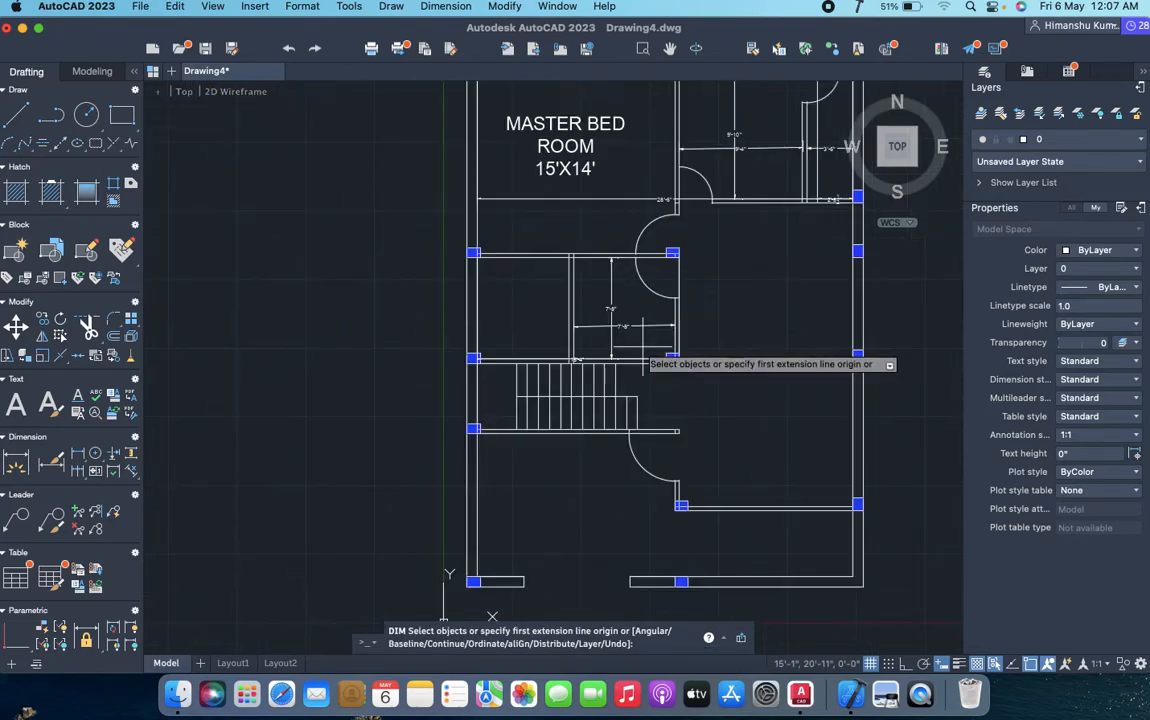
{"action": "left_click", "coordinate": [783, 201]}
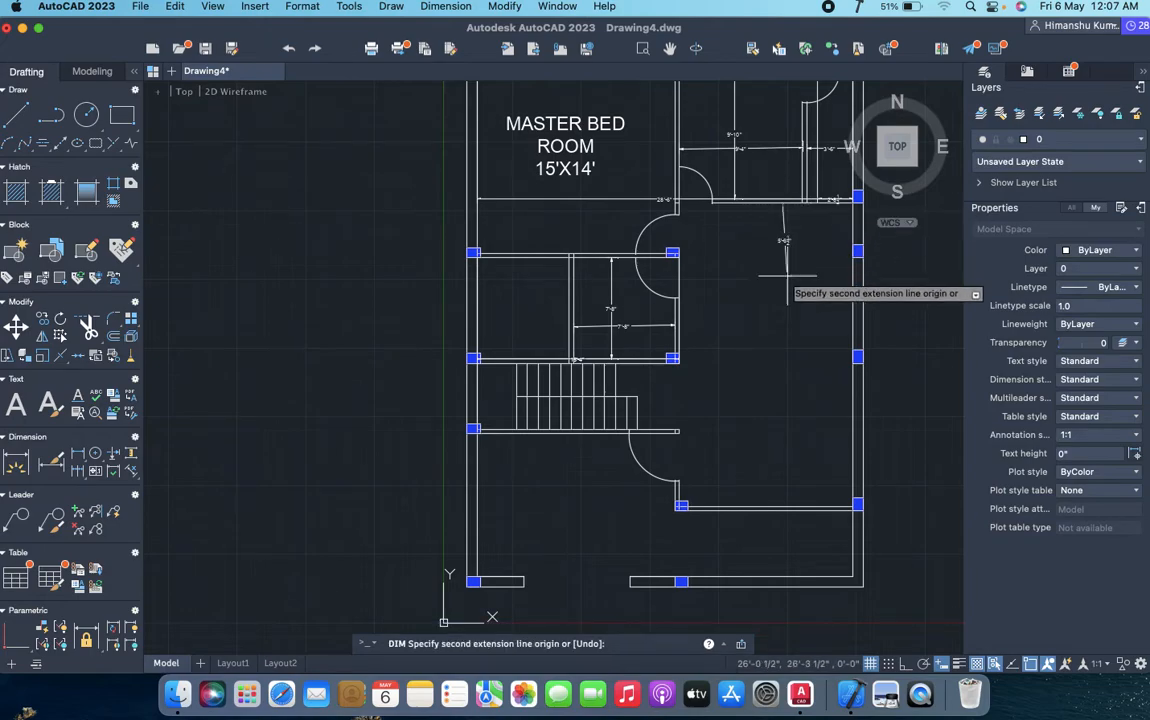
{"action": "left_click", "coordinate": [782, 507]}
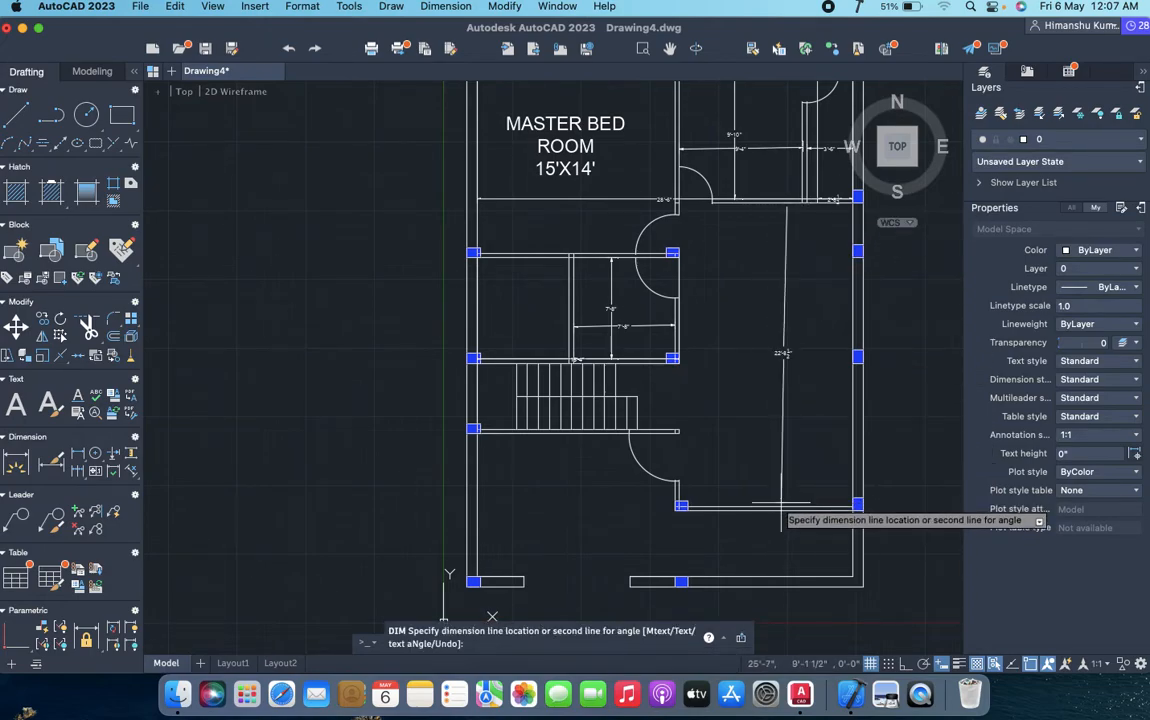
{"action": "left_click", "coordinate": [781, 506]}
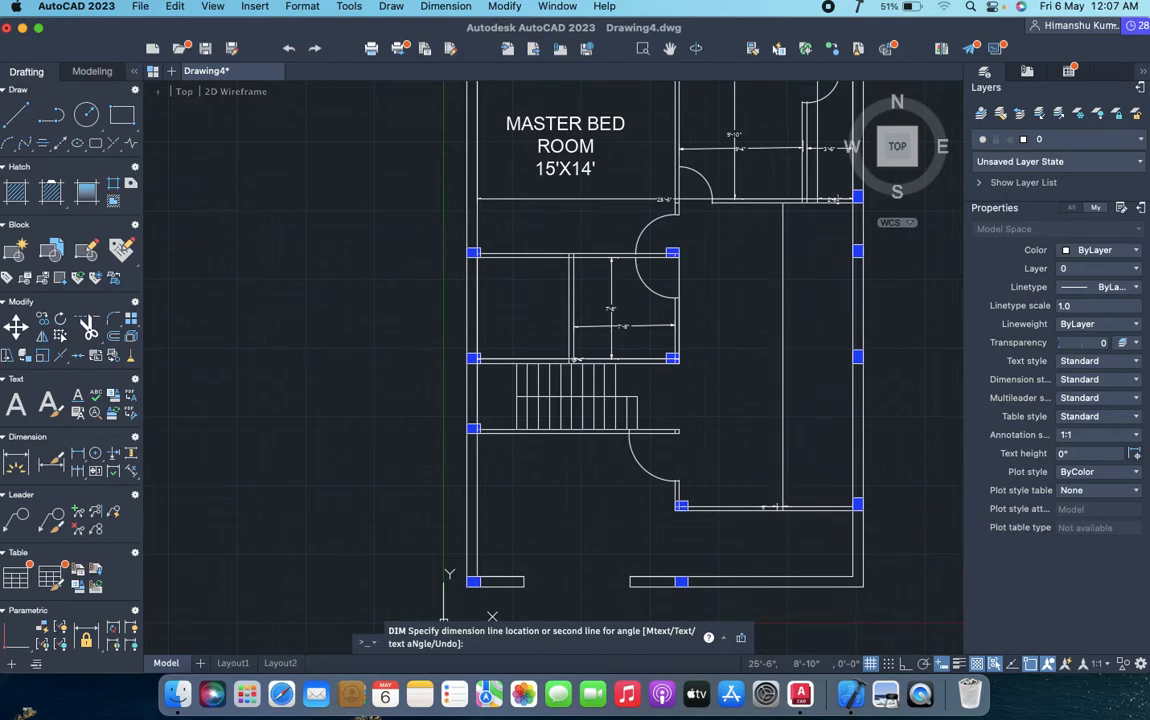
{"action": "scroll", "coordinate": [795, 485], "scroll_direction": "up", "scroll_amount": 5}
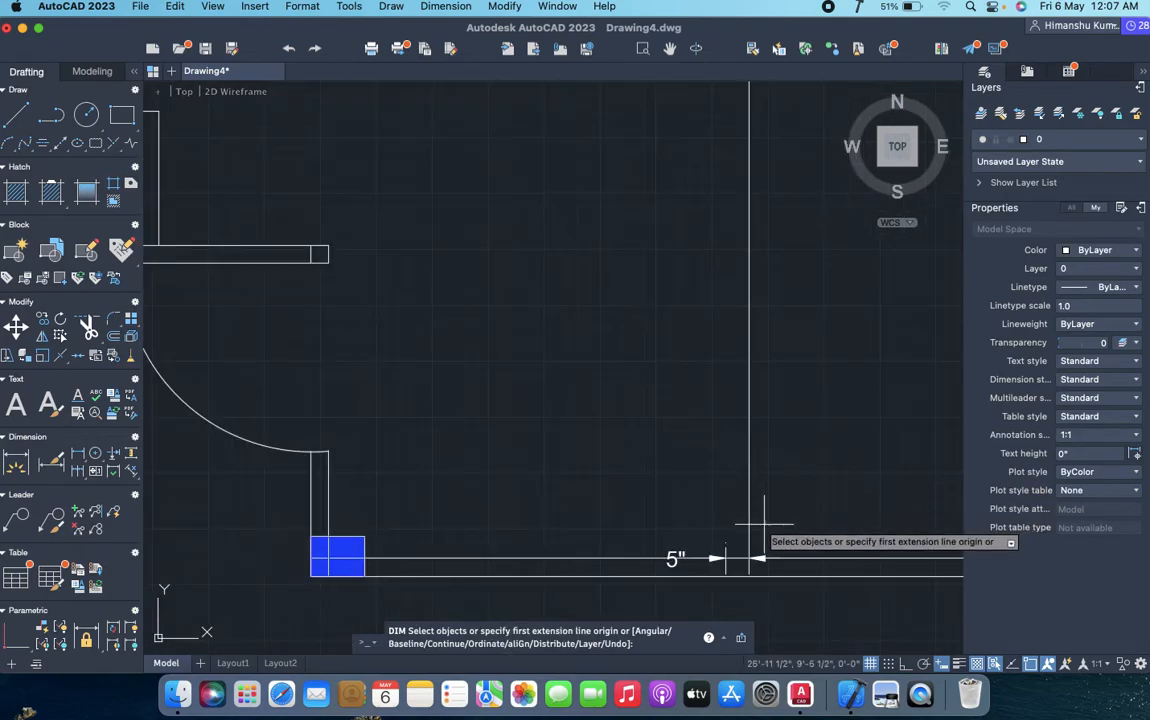
{"action": "scroll", "coordinate": [770, 508], "scroll_direction": "down", "scroll_amount": 1}
{"action": "scroll", "coordinate": [765, 510], "scroll_direction": "down", "scroll_amount": 3}
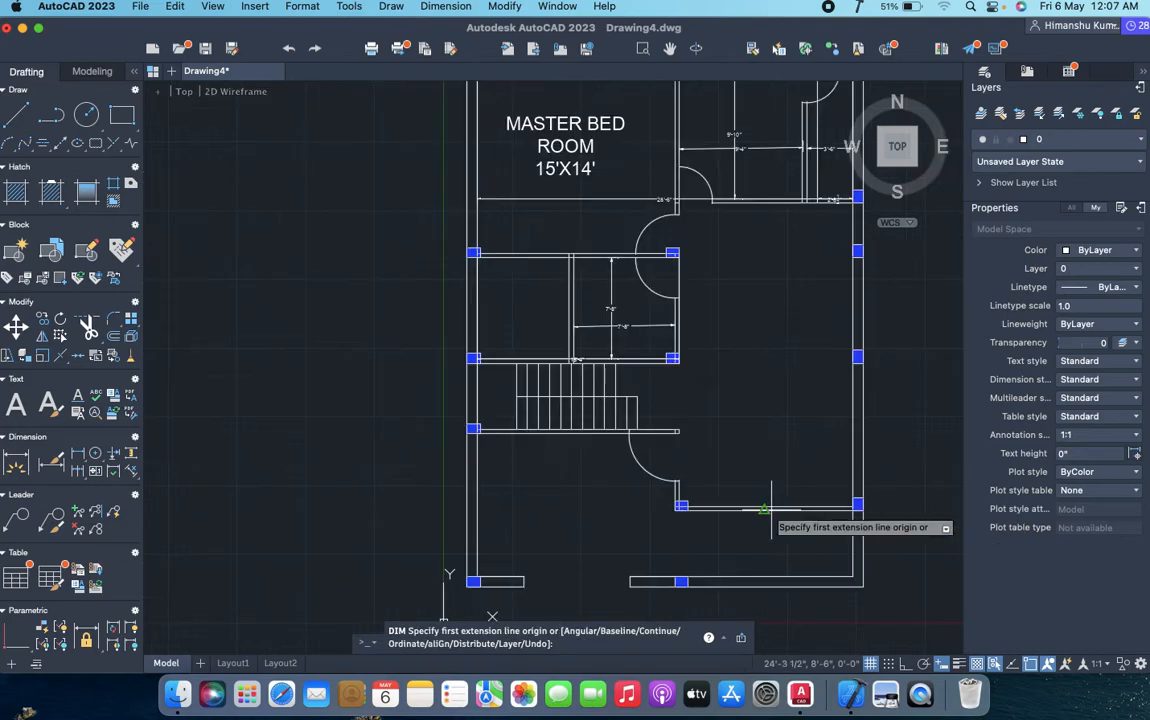
{"action": "left_click", "coordinate": [760, 200]}
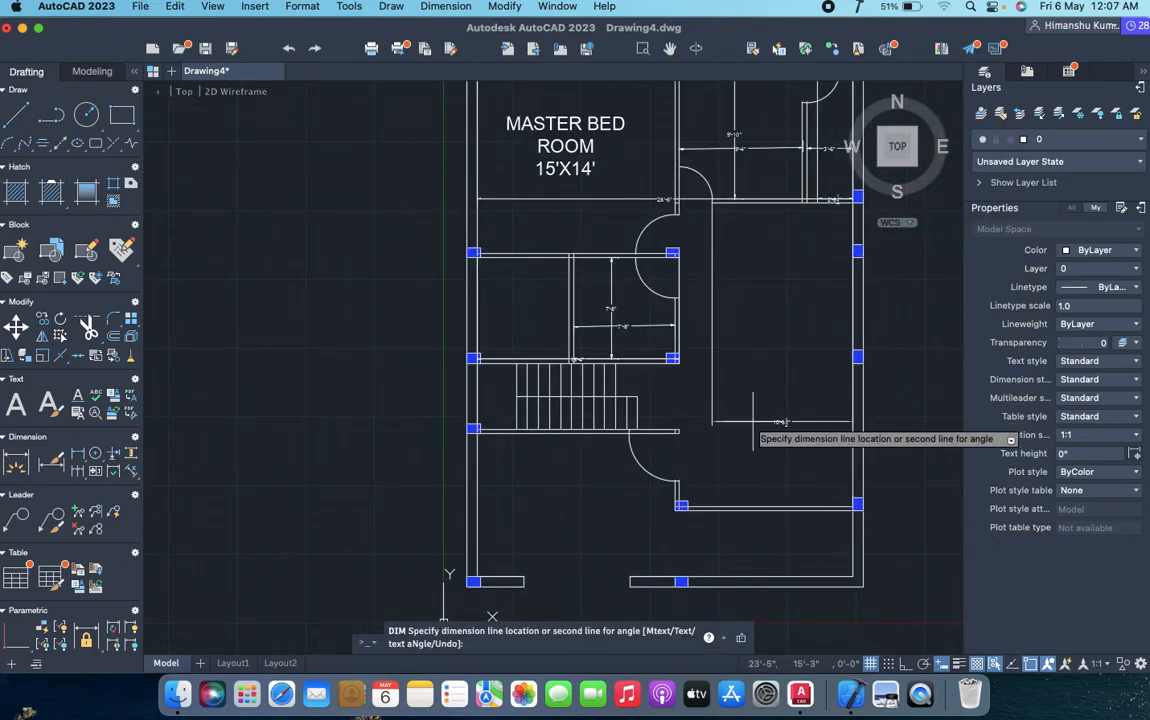
{"action": "key", "text": "Escape"}
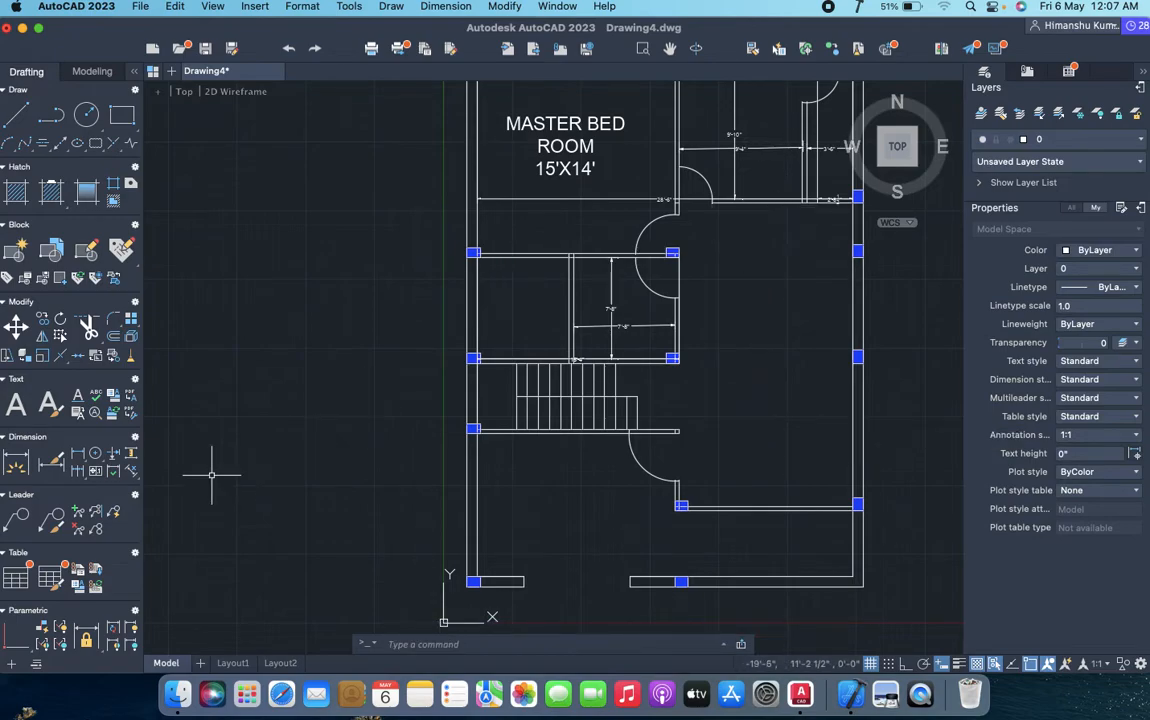
- Dimension the large right-hand hall vertically from the upper-right room's lower wall down to the hall's lower wall
{"action": "key", "text": "Return"}
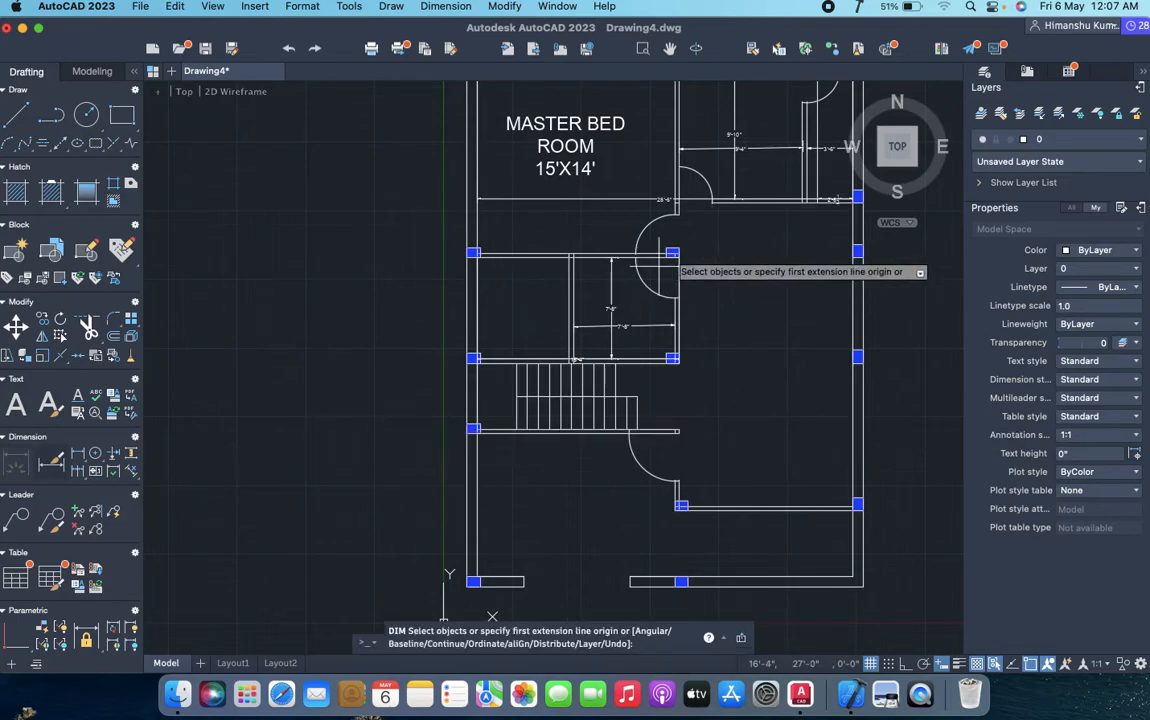
{"action": "left_click", "coordinate": [758, 203]}
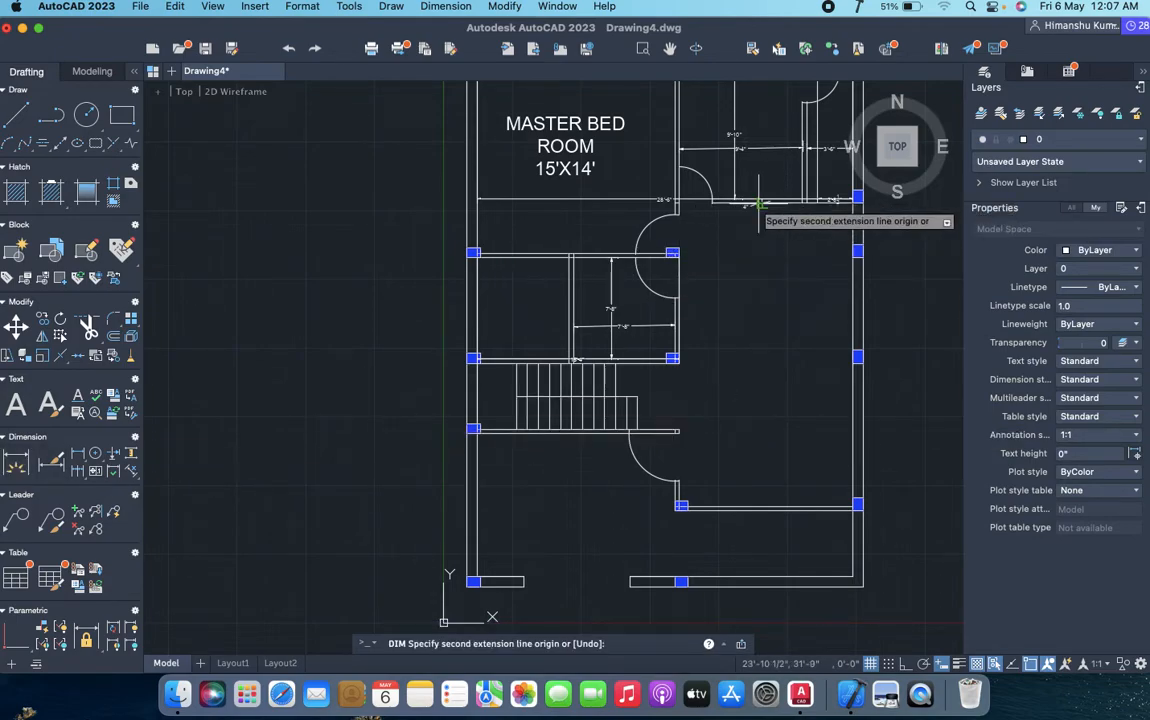
{"action": "left_click", "coordinate": [757, 508]}
{"action": "left_click", "coordinate": [758, 509]}
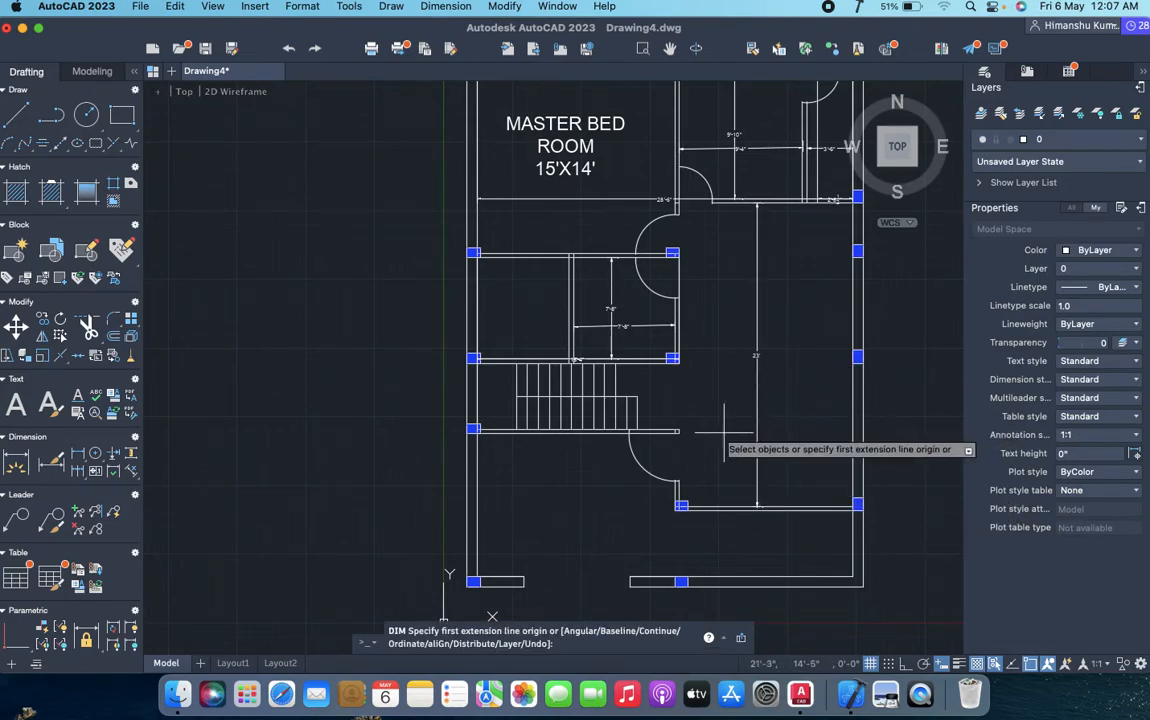
{"action": "middle_click_drag", "start_coordinate": [761, 323], "coordinate": [634, 323]}
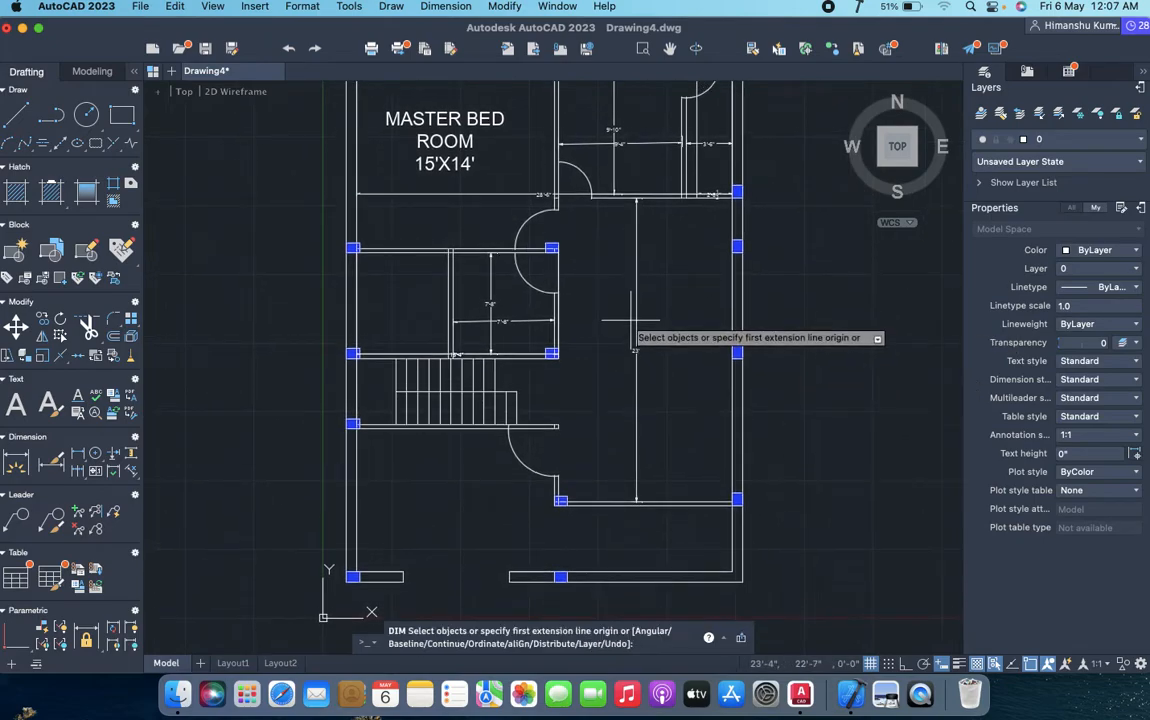
{"action": "key", "text": "Escape"}
- Copy the master bedroom label and paste it into the upper-right room
{"action": "mouse_move", "coordinate": [480, 198]}
{"action": "middle_mouse_down"}
{"action": "mouse_move", "coordinate": [517, 280]}
{"action": "mouse_move", "coordinate": [520, 339]}
{"action": "middle_mouse_up"}
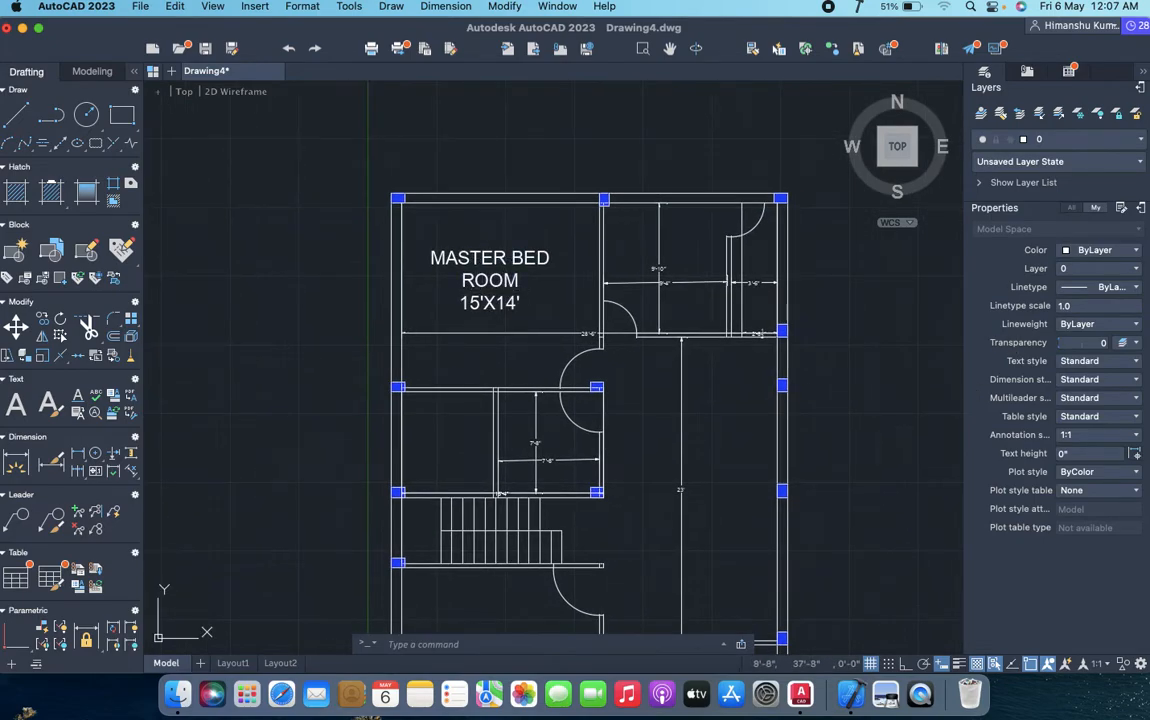
{"action": "left_click", "coordinate": [482, 257]}
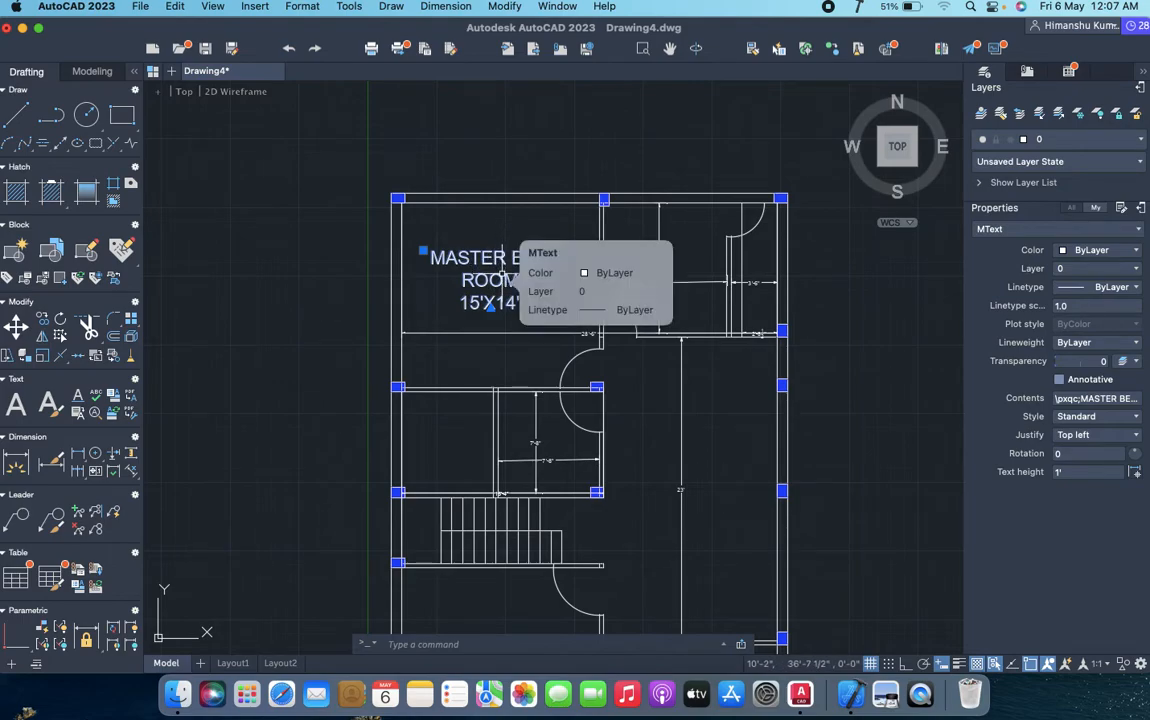
{"action": "left_click", "coordinate": [488, 267]}
{"action": "left_click", "coordinate": [504, 254]}
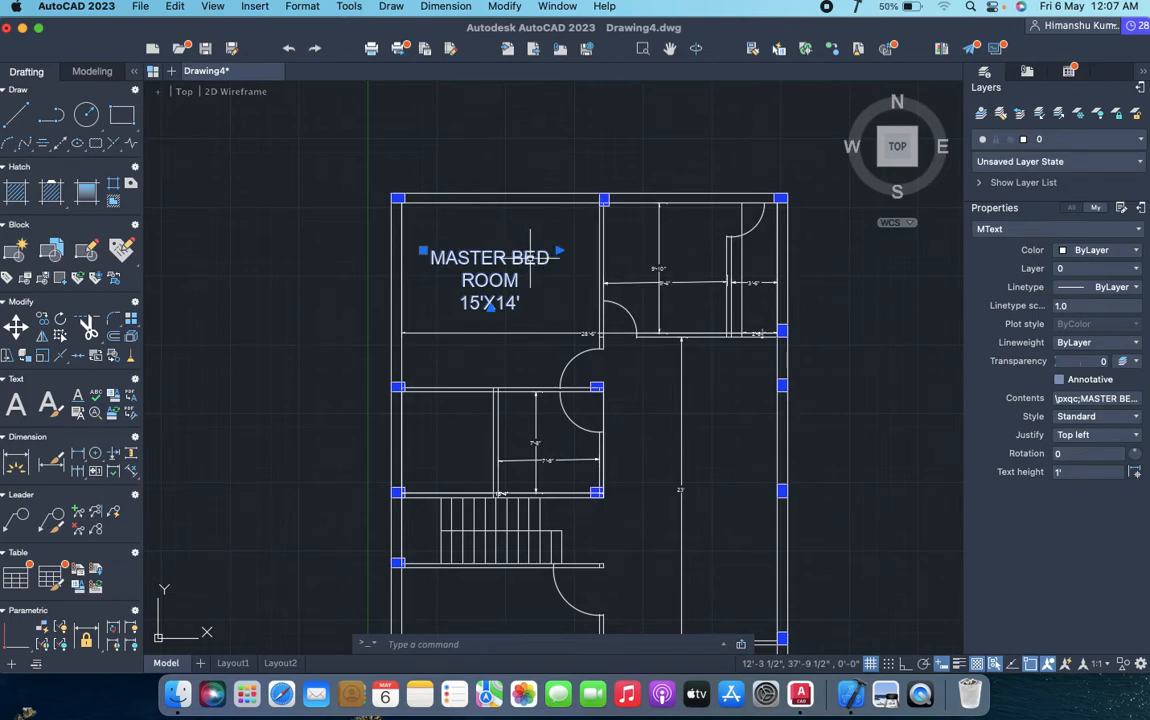
{"action": "key", "text": "super+v"}
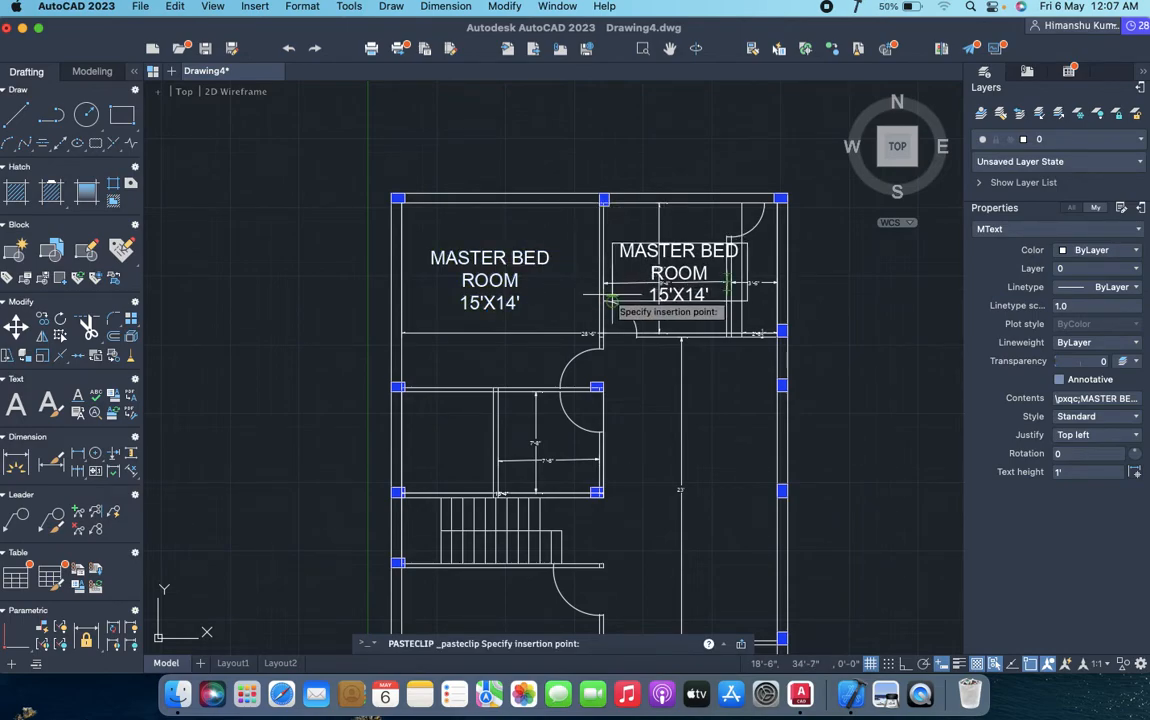
{"action": "scroll", "coordinate": [612, 305], "scroll_direction": "up", "scroll_amount": 2}
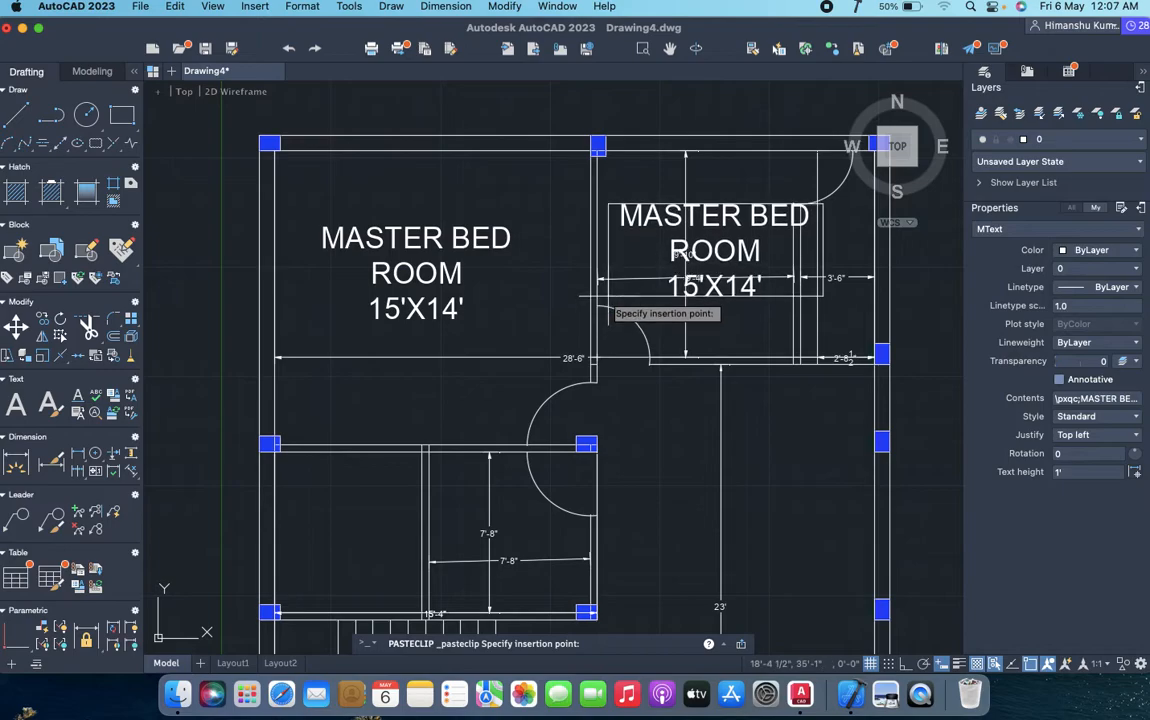
{"action": "left_click", "coordinate": [607, 295]}
- Replace the pasted label's text in the upper-right room with KITCHEN and 9'4"X9'10" on a second line
{"action": "double_click", "coordinate": [651, 214]}
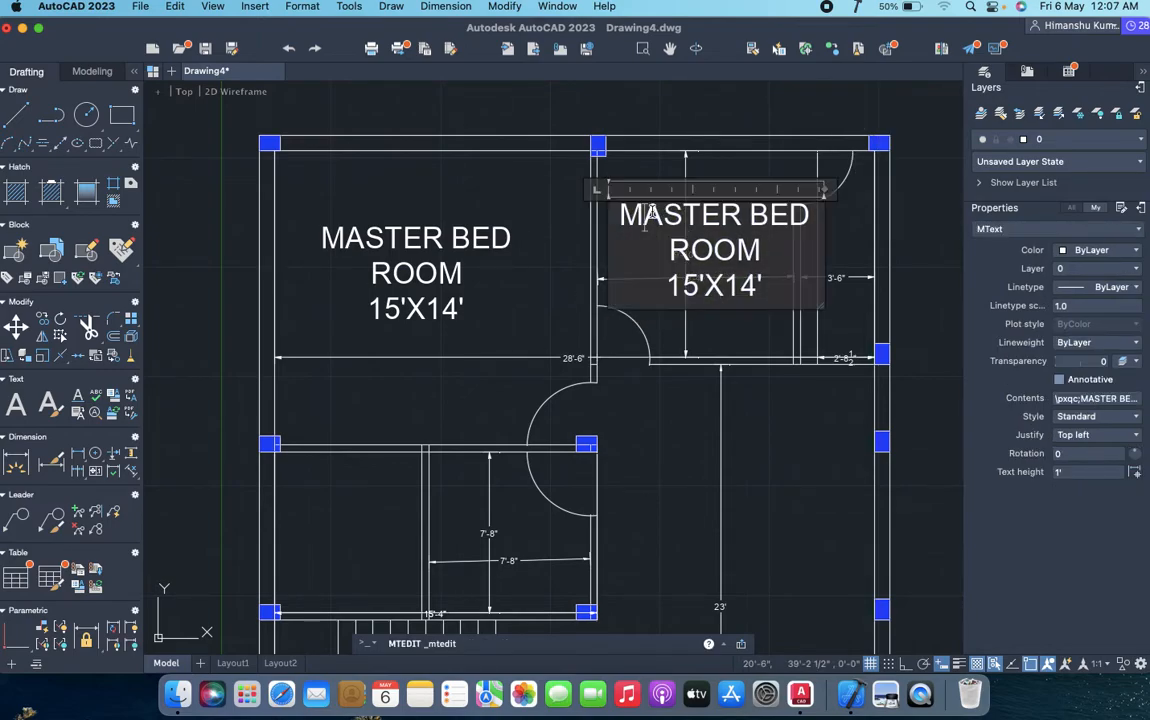
{"action": "left_click_drag", "start_coordinate": [764, 290], "coordinate": [640, 203]}
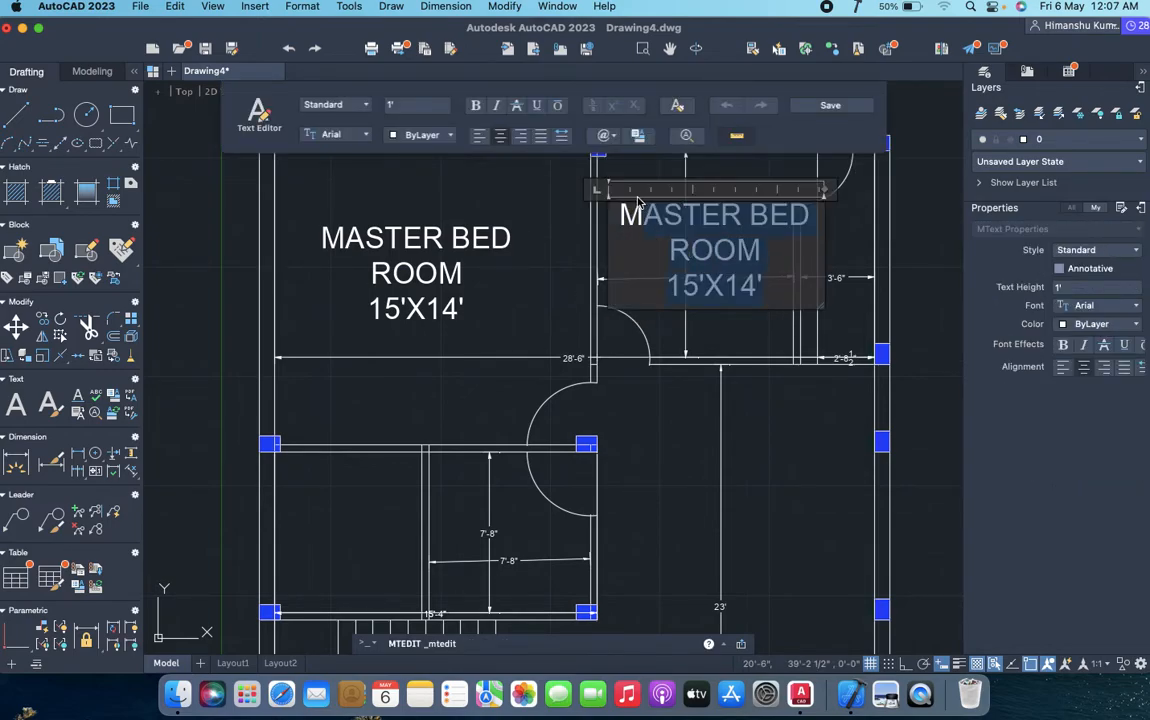
{"action": "type", "text": "K"}
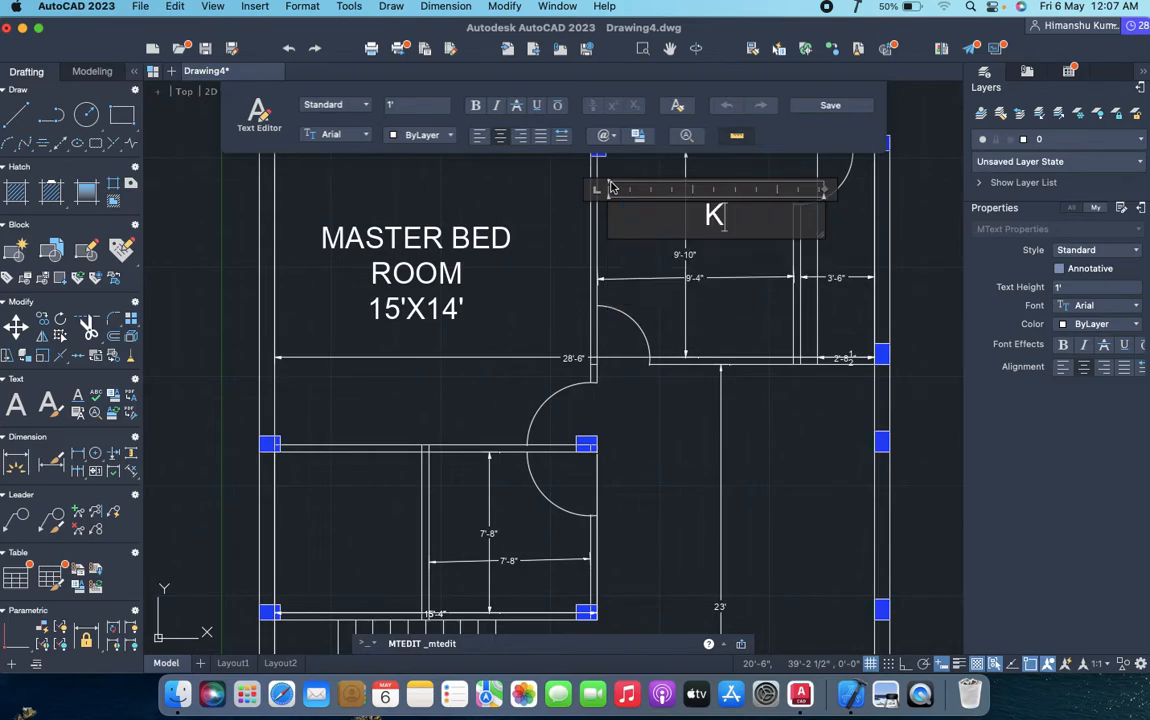
{"action": "type", "text": "ITCHEN"}
{"action": "key", "text": "Return"}
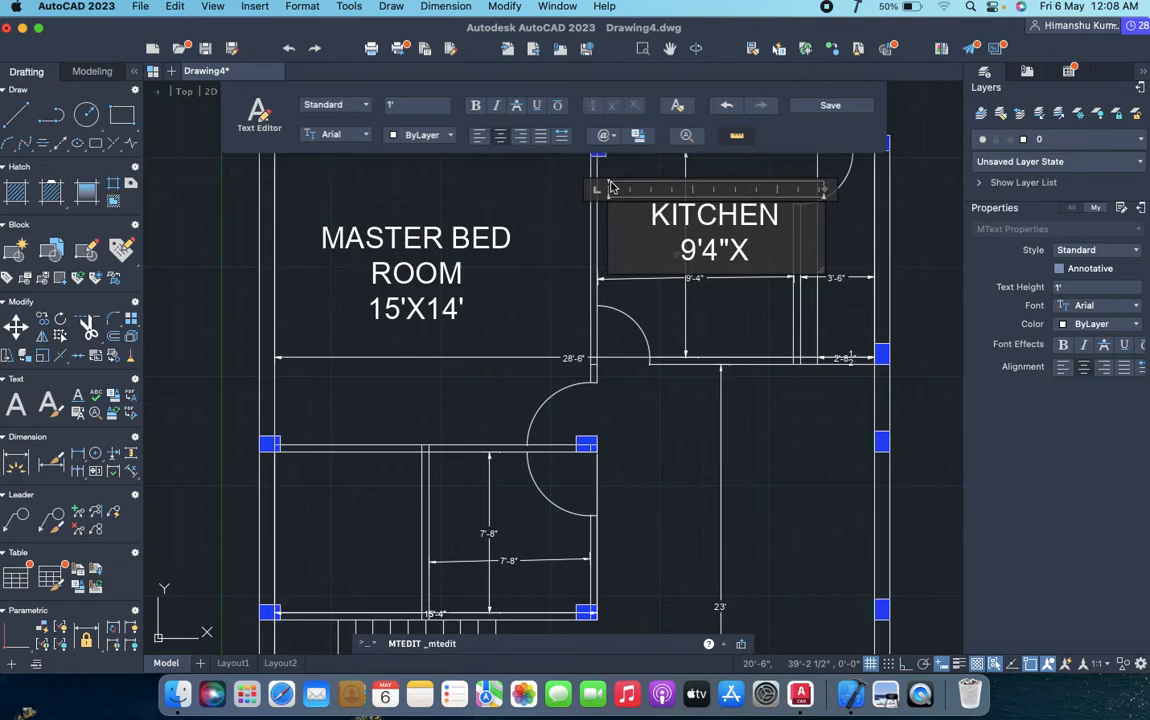
{"action": "type", "text": "9"}
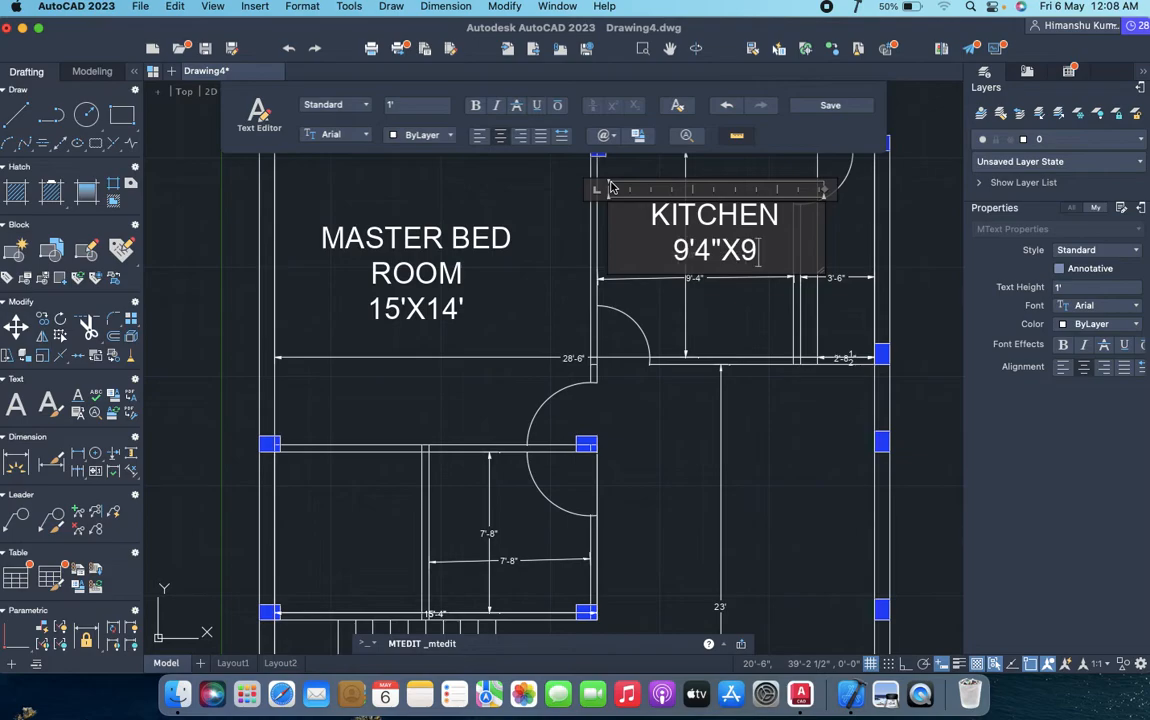
{"action": "type", "text": "'10\""}
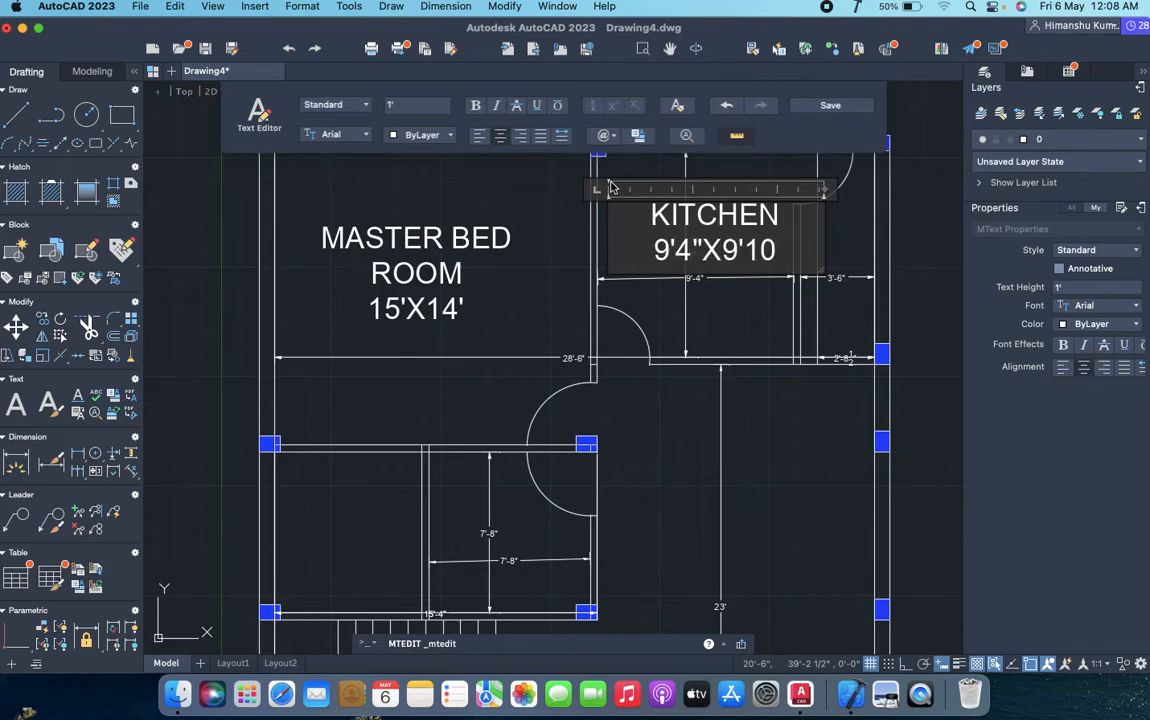
{"action": "left_click", "coordinate": [539, 269]}
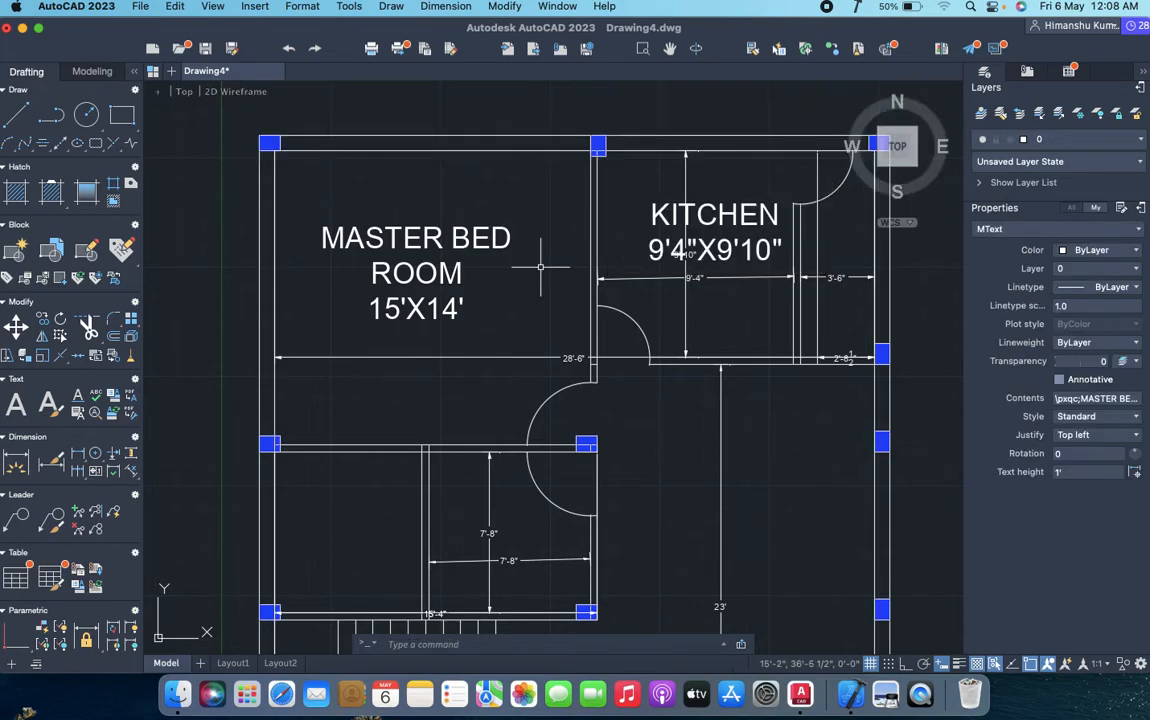
- Delete the horizontal and vertical dimensions that cross inside the kitchen
{"action": "left_click", "coordinate": [724, 292]}
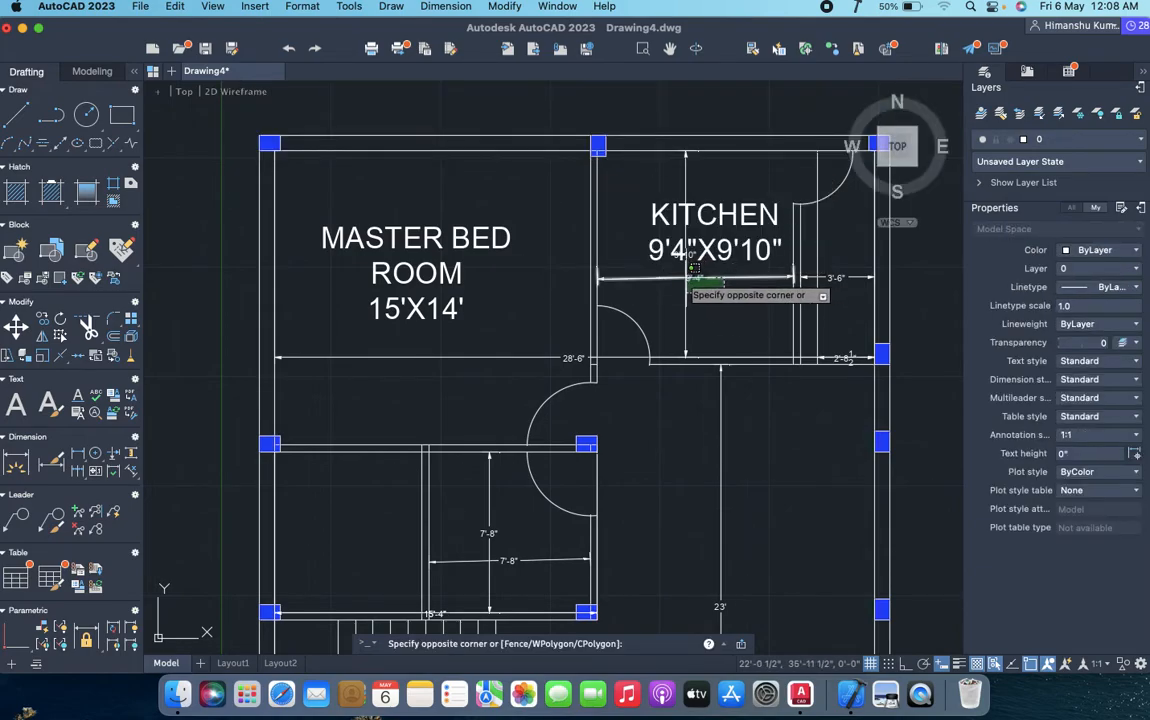
{"action": "left_click", "coordinate": [683, 276]}
{"action": "key", "text": "Delete"}
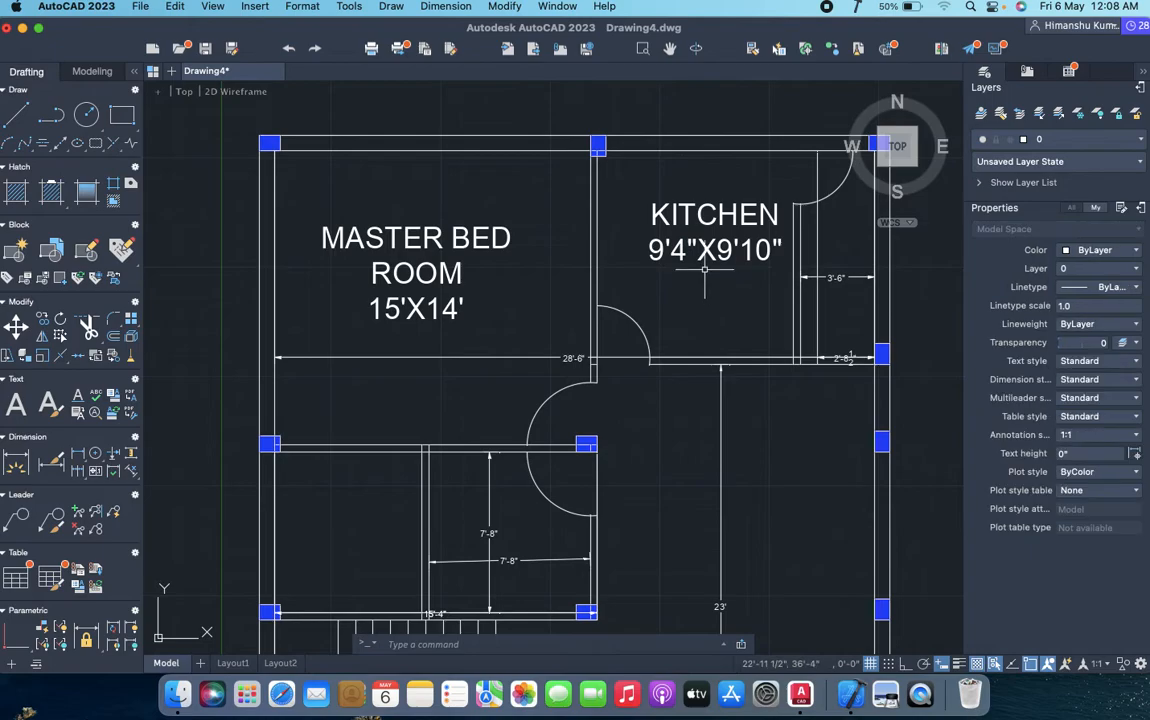
- Move the kitchen label slightly down and left so it sits centrally in the kitchen
{"action": "left_click", "coordinate": [698, 263]}
{"action": "type", "text": "m"}
{"action": "key", "text": "Return"}
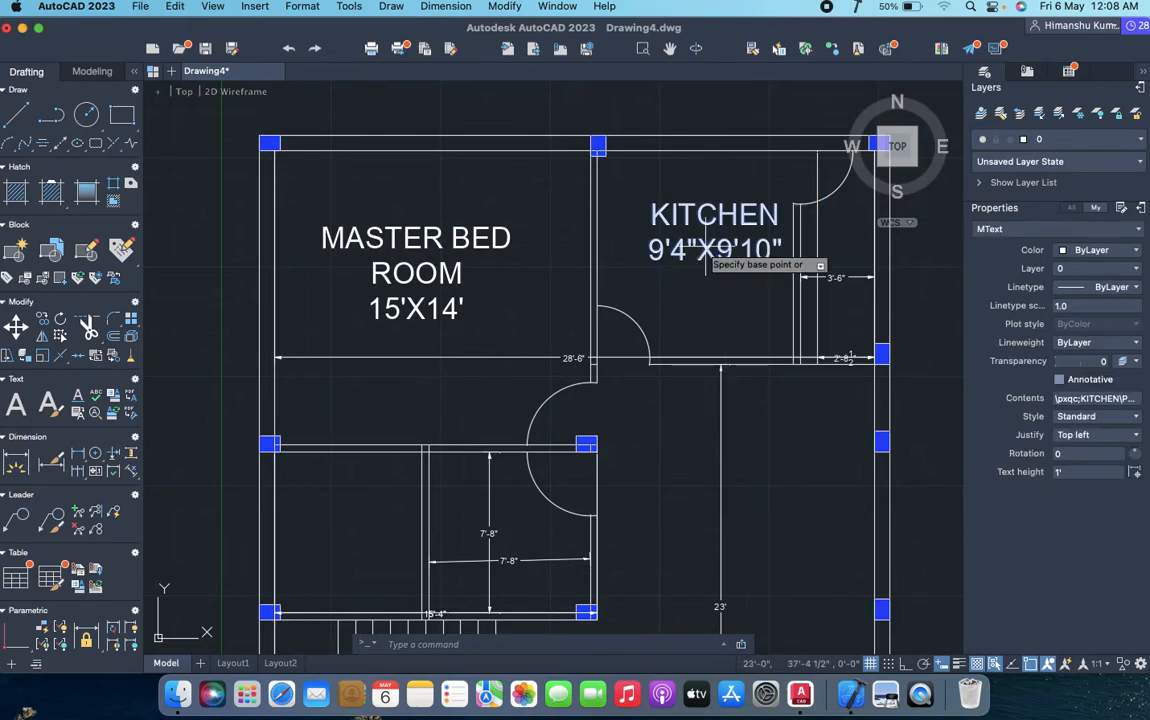
{"action": "left_click", "coordinate": [700, 250]}
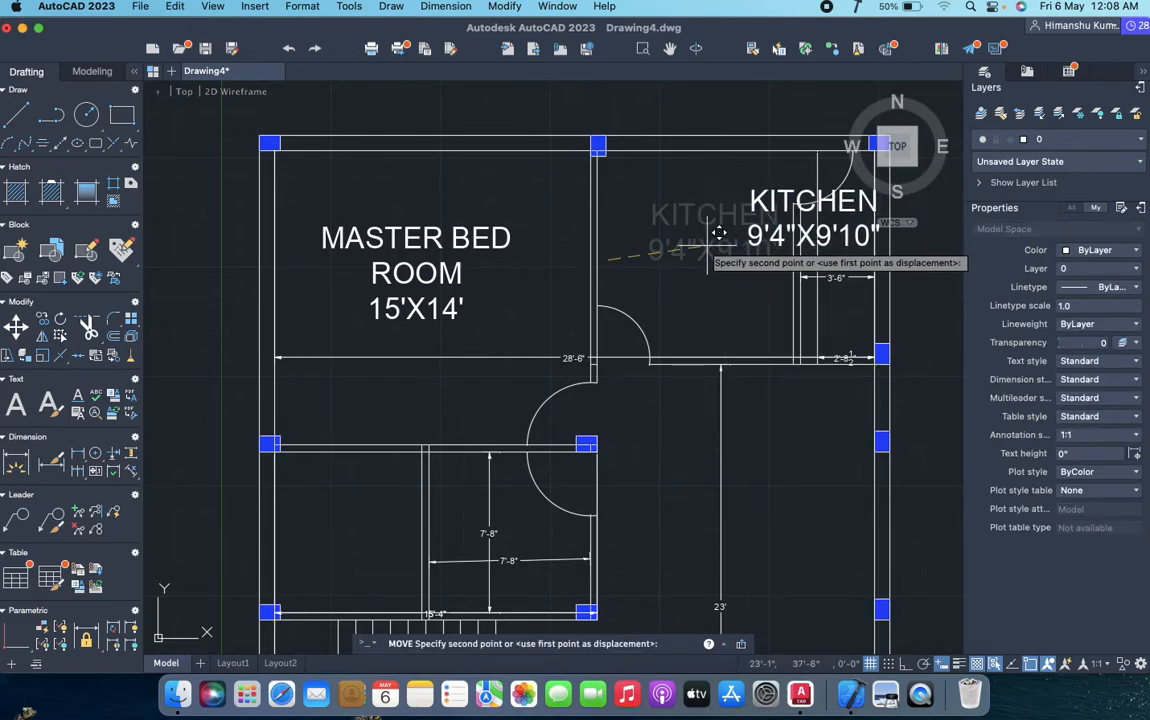
{"action": "left_click", "coordinate": [606, 268]}
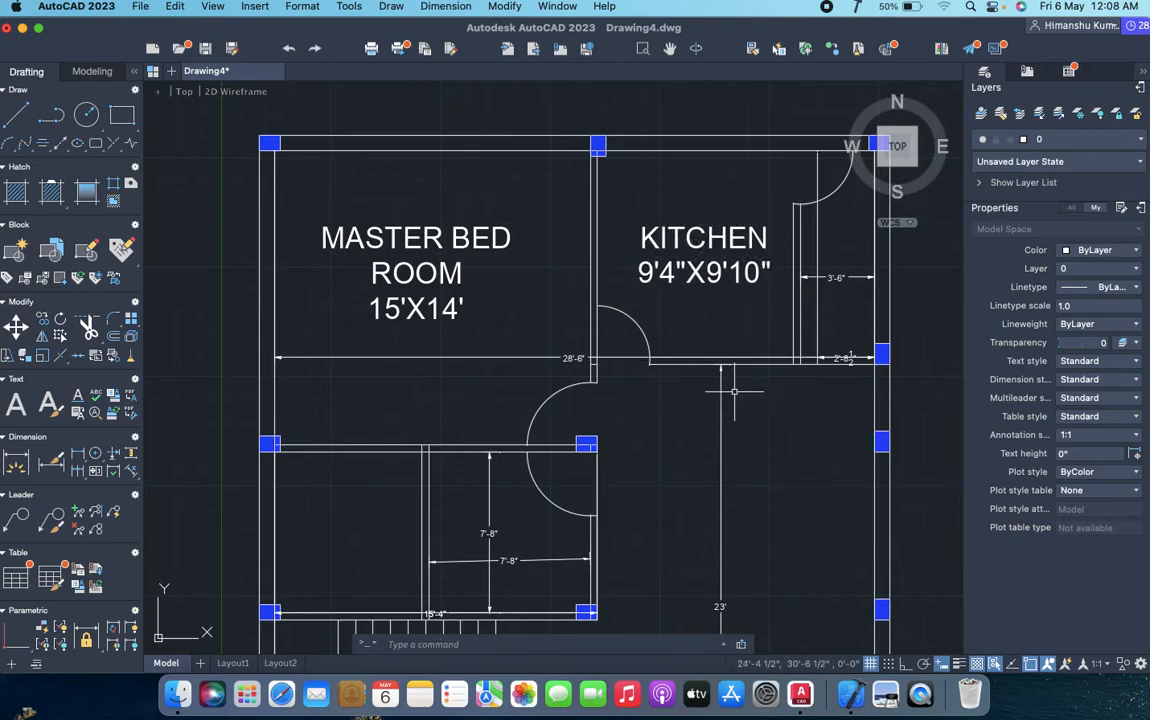
- Delete the overall width dimension across the master bedroom and kitchen and the vertical dimension of the large right-hand hall
{"action": "scroll", "coordinate": [750, 370], "scroll_direction": "down", "scroll_amount": 4}
{"action": "scroll", "coordinate": [660, 367], "scroll_direction": "up", "scroll_amount": 2}
{"action": "middle_click_drag", "start_coordinate": [660, 367], "coordinate": [566, 298]}
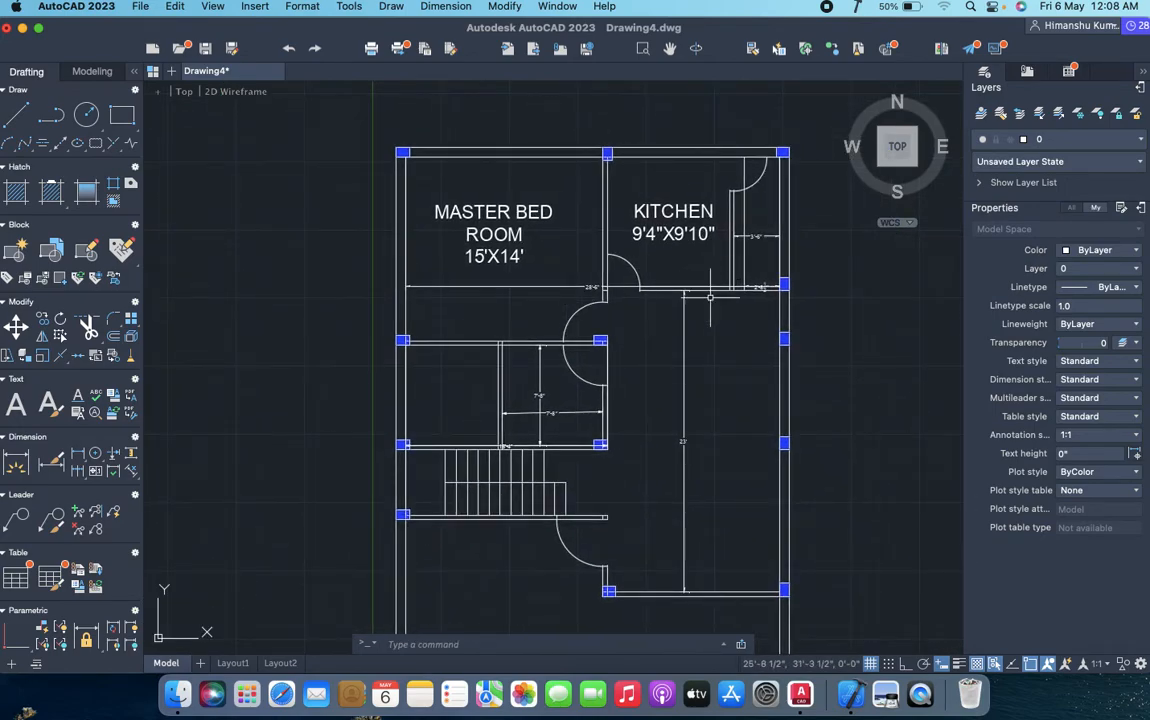
{"action": "middle_click_drag", "start_coordinate": [706, 401], "coordinate": [677, 383]}
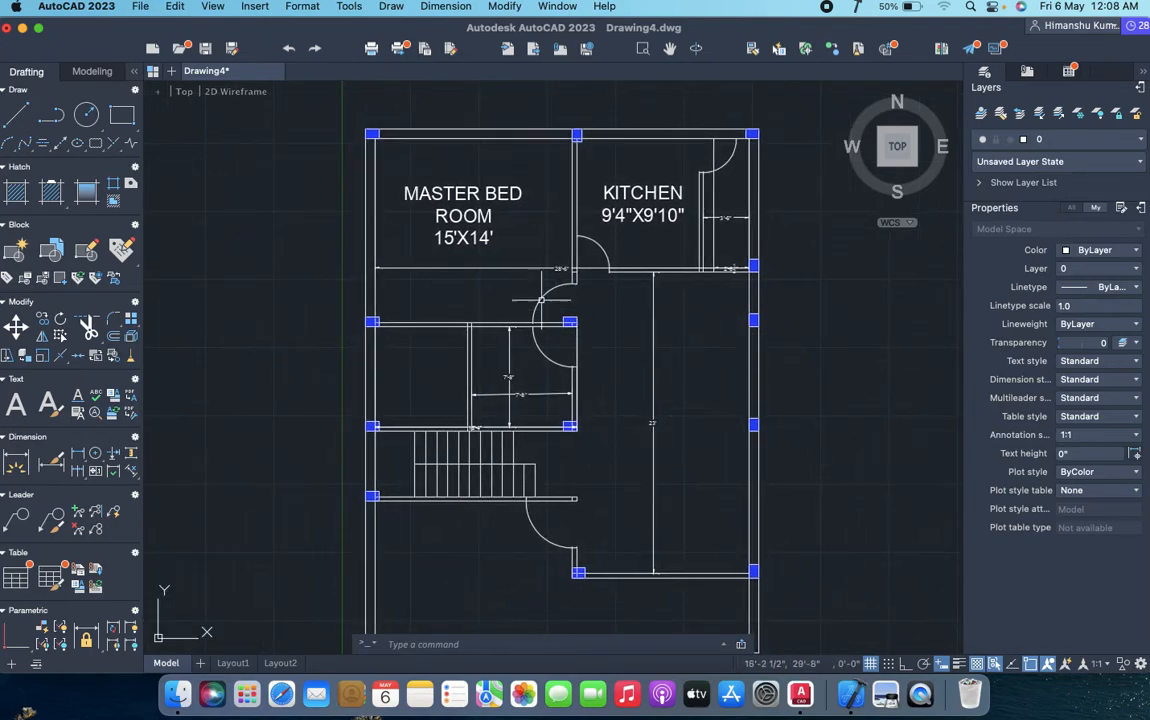
{"action": "left_click", "coordinate": [515, 268]}
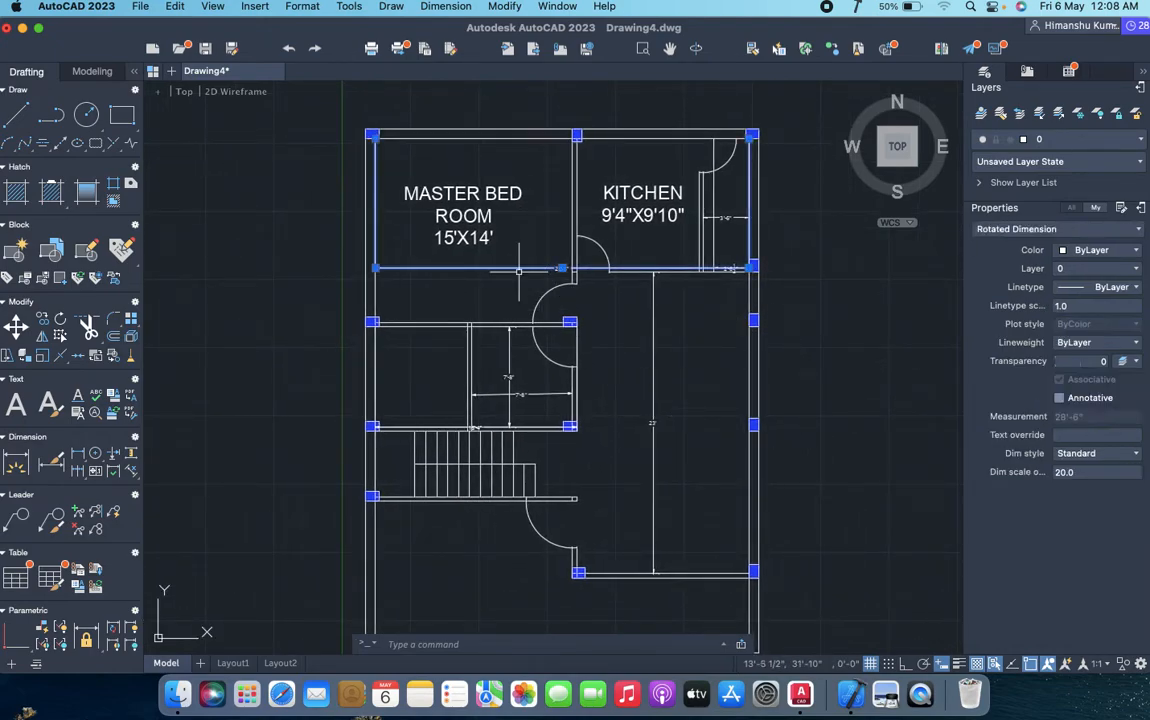
{"action": "key", "text": "Delete"}
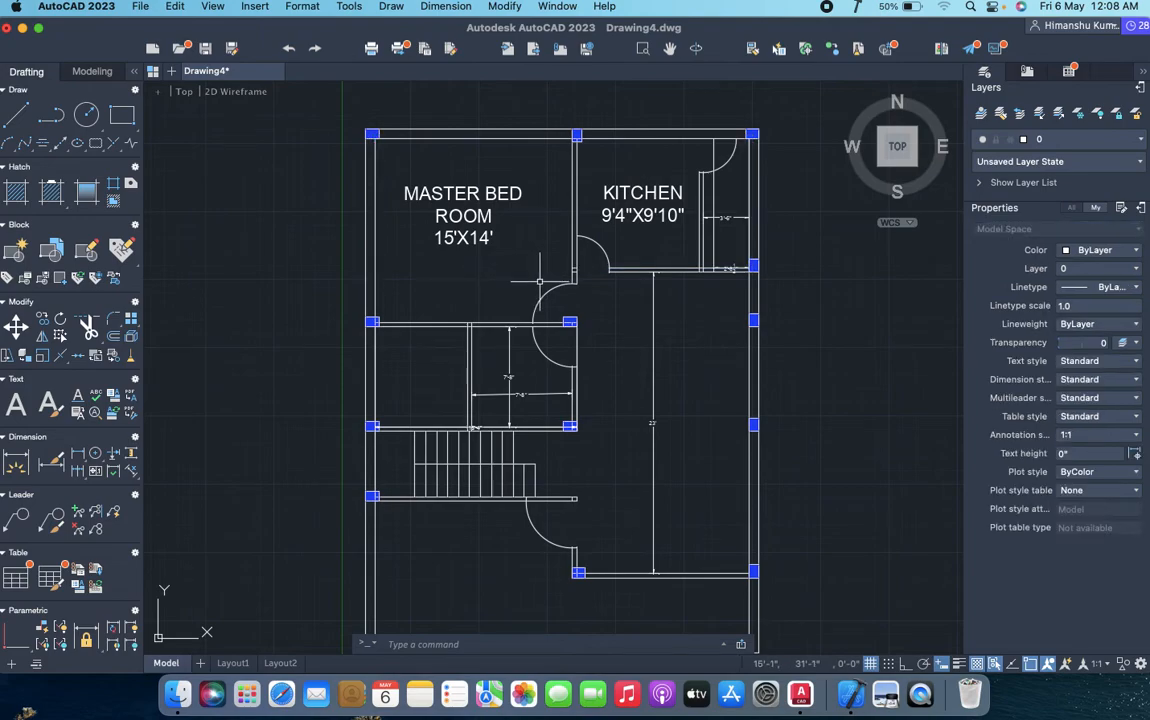
{"action": "left_click", "coordinate": [713, 423]}
{"action": "left_click", "coordinate": [638, 470]}
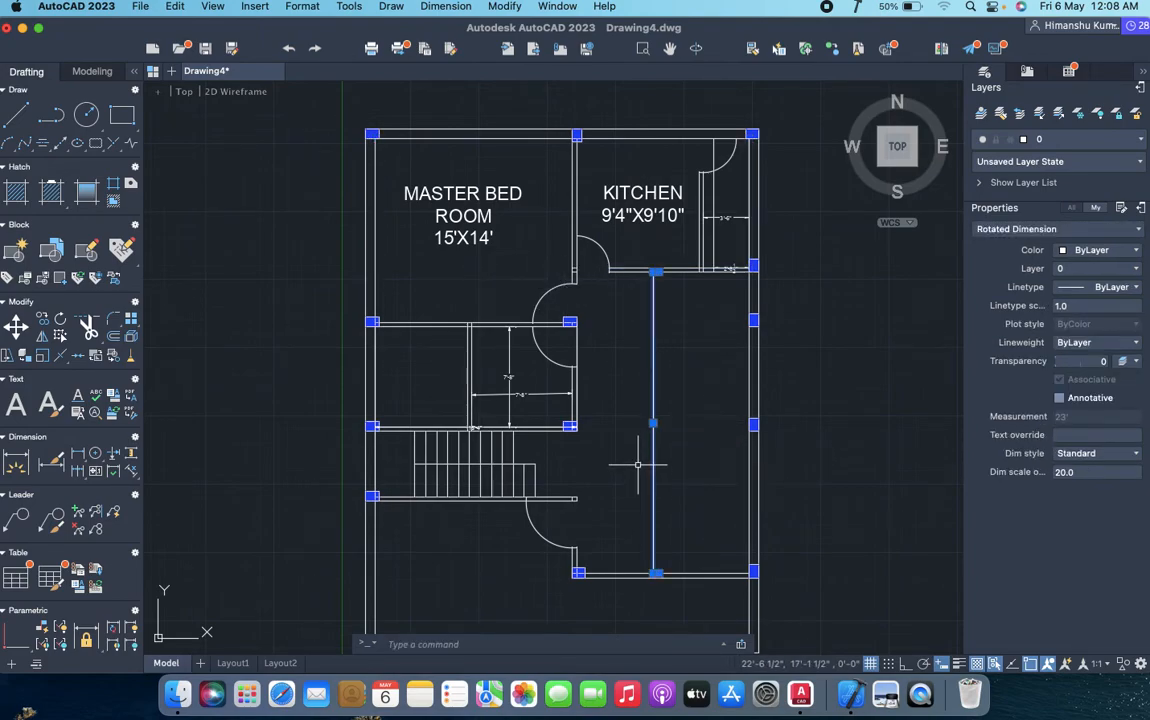
{"action": "key", "text": "Delete"}
- Paste the master bedroom label into the large right-hand hall and change its text to LIVING ROOM with 9'4"X23' below
{"action": "type", "text": "MASTER BED ROOM 15'X14'"}
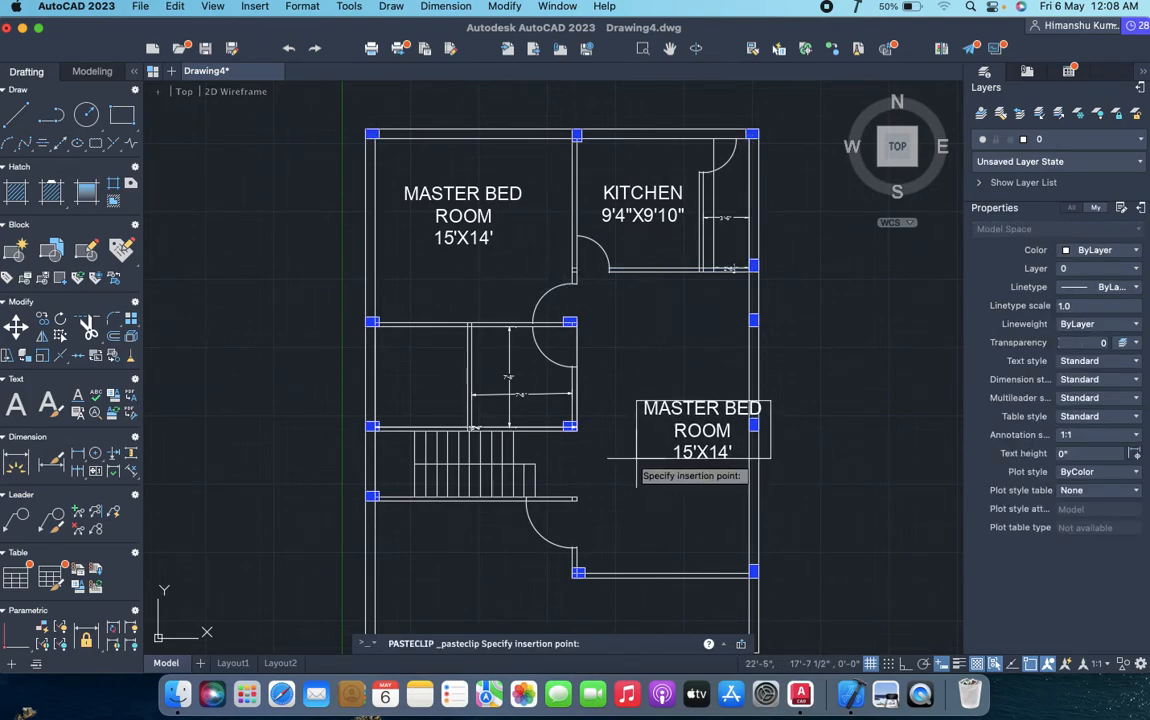
{"action": "left_click", "coordinate": [725, 428]}
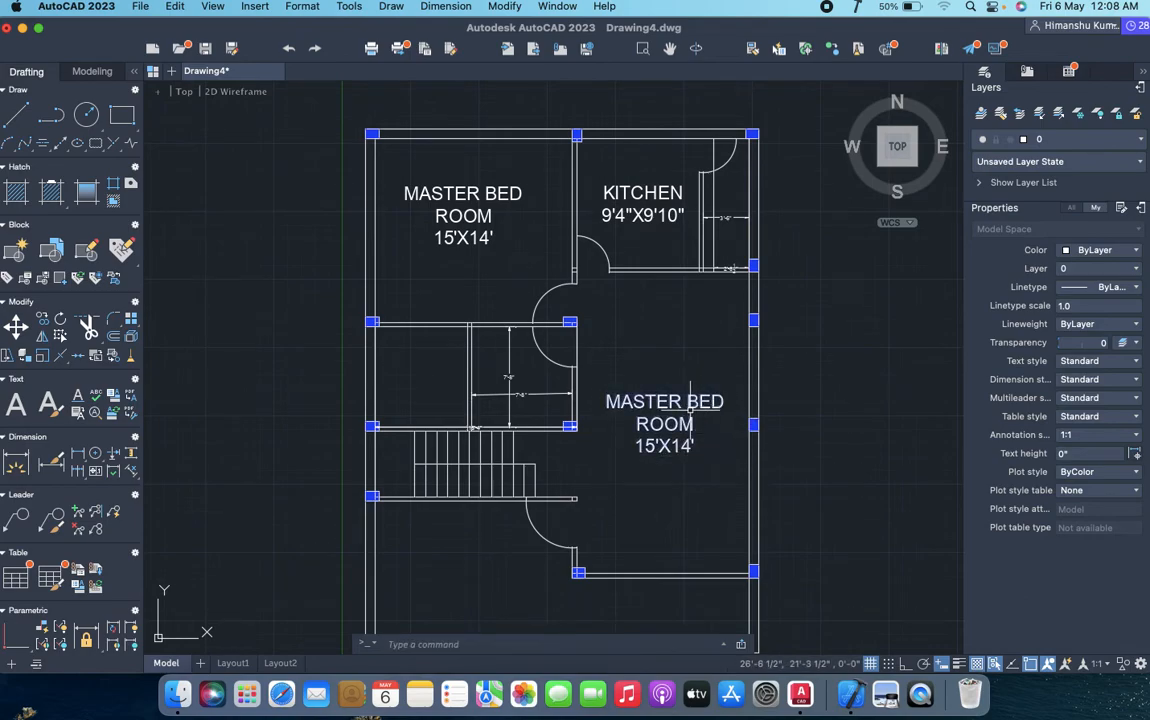
{"action": "double_click", "coordinate": [630, 400]}
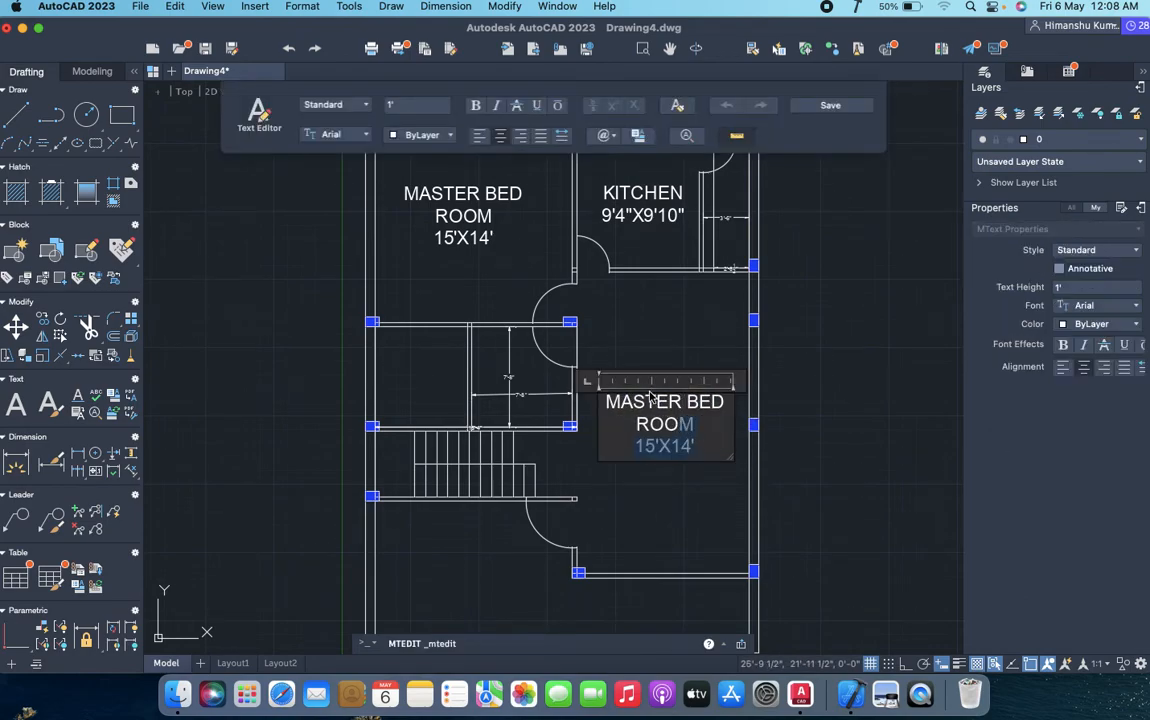
{"action": "left_click_drag", "start_coordinate": [651, 398], "coordinate": [609, 390]}
{"action": "type", "text": "L"}
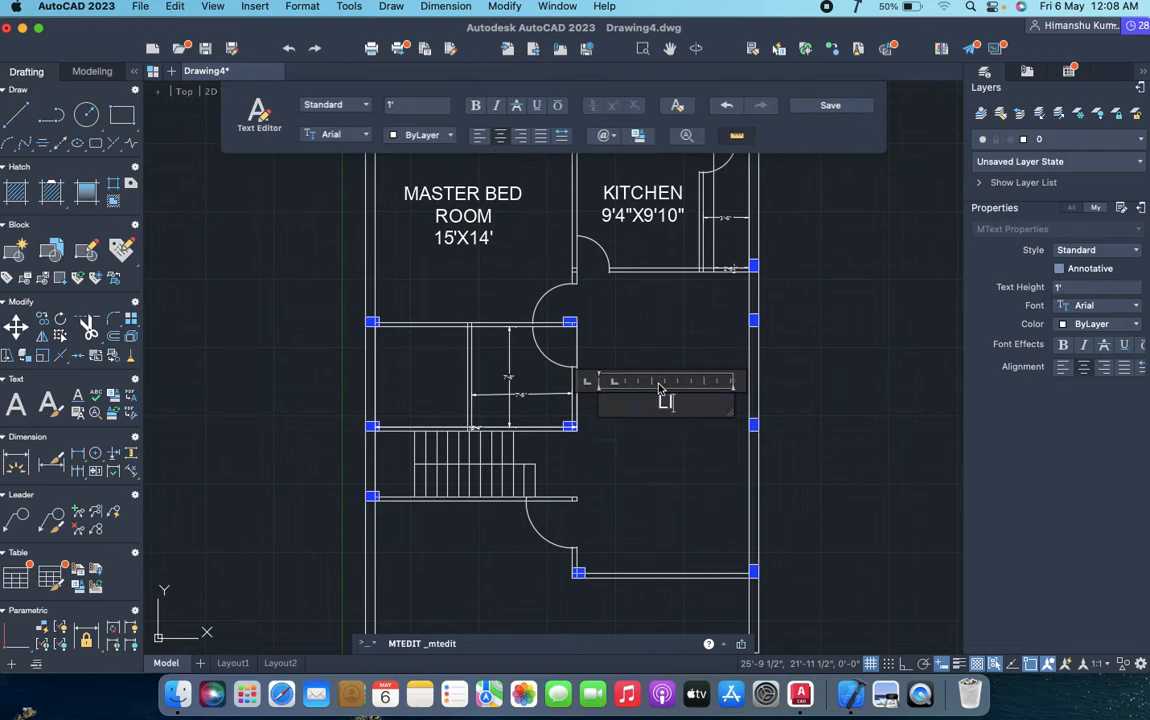
{"action": "type", "text": "IVING ROOM"}
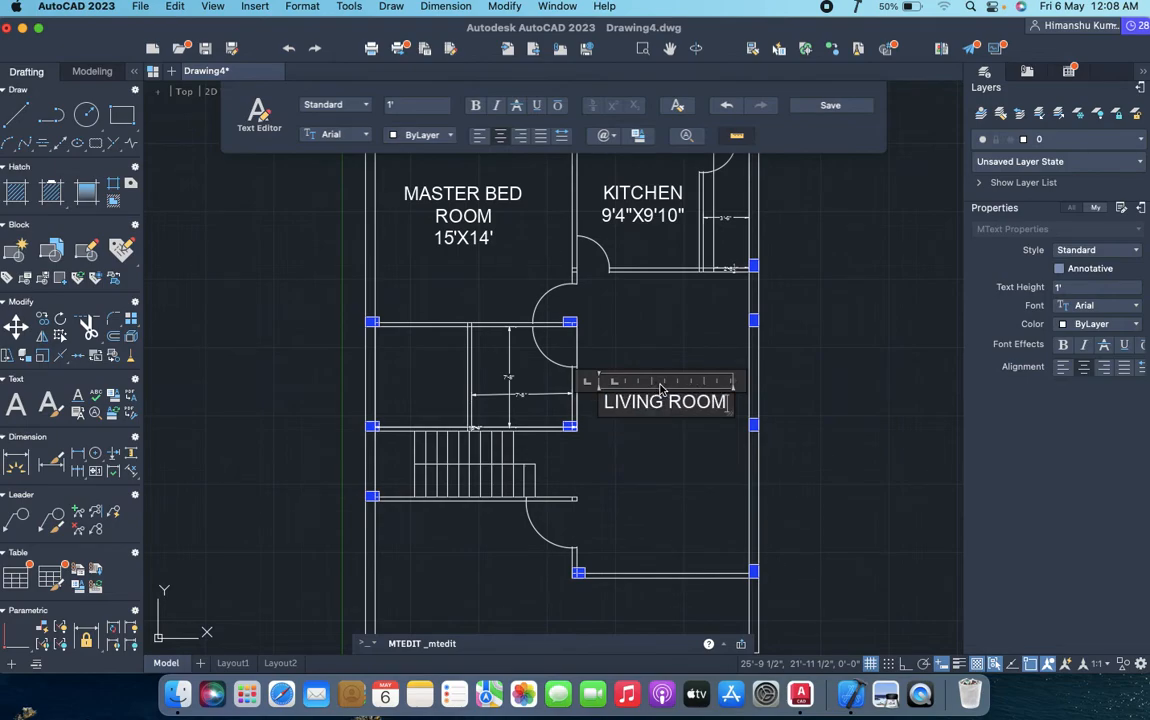
{"action": "key", "text": "Return"}
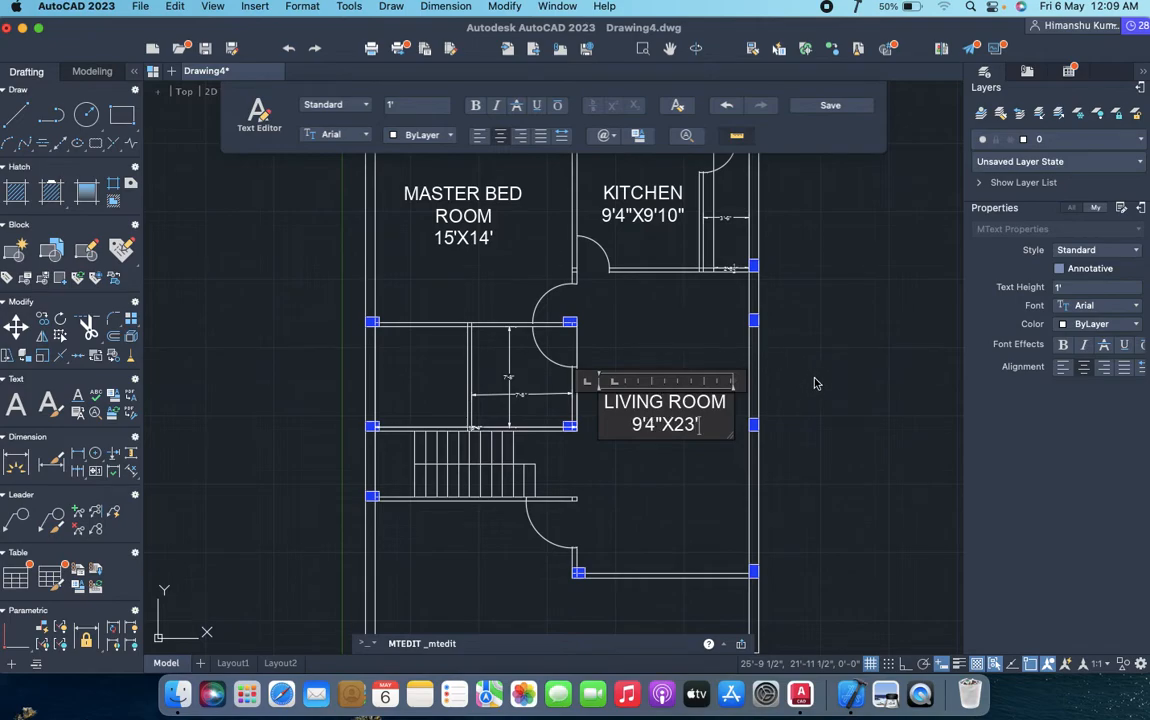
{"action": "left_click", "coordinate": [813, 384]}
- Paste another copy of the master bedroom label into the narrow strip below the living room
{"action": "middle_click_drag", "start_coordinate": [566, 536], "coordinate": [602, 446]}
{"action": "scroll", "coordinate": [602, 446], "scroll_direction": "up", "scroll_amount": 3}
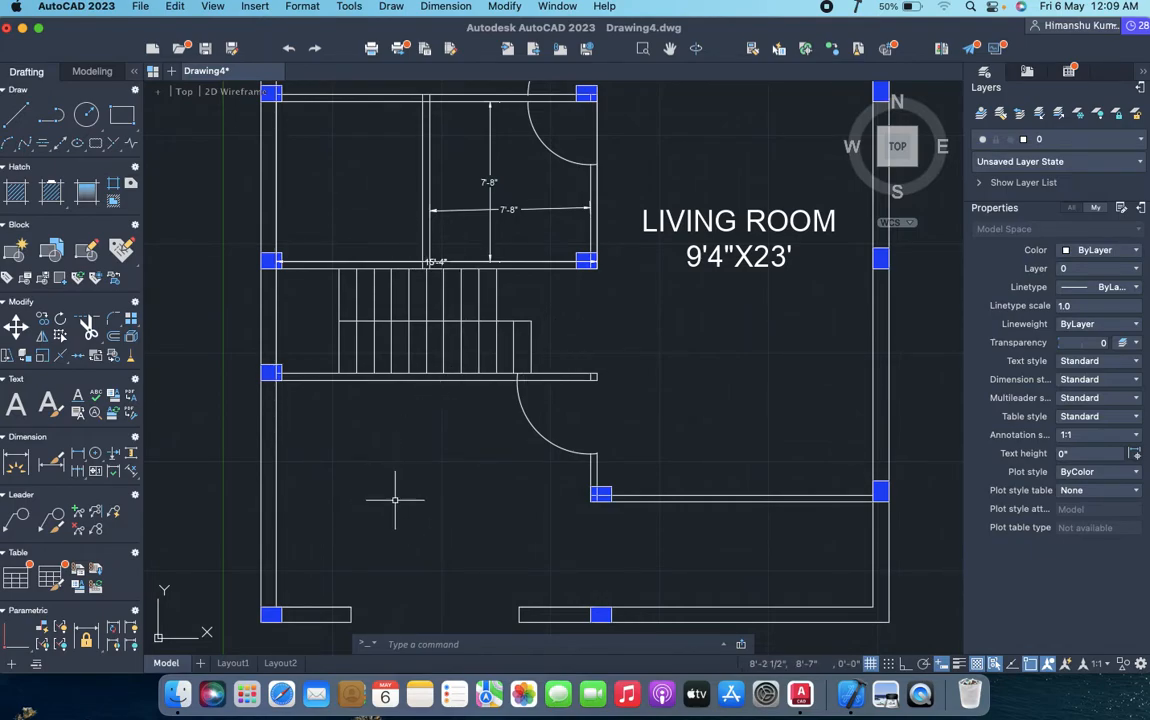
{"action": "scroll", "coordinate": [616, 550], "scroll_direction": "down", "scroll_amount": 3}
{"action": "middle_click_drag", "start_coordinate": [616, 552], "coordinate": [473, 413]}
{"action": "scroll", "coordinate": [554, 416], "scroll_direction": "up", "scroll_amount": 3}
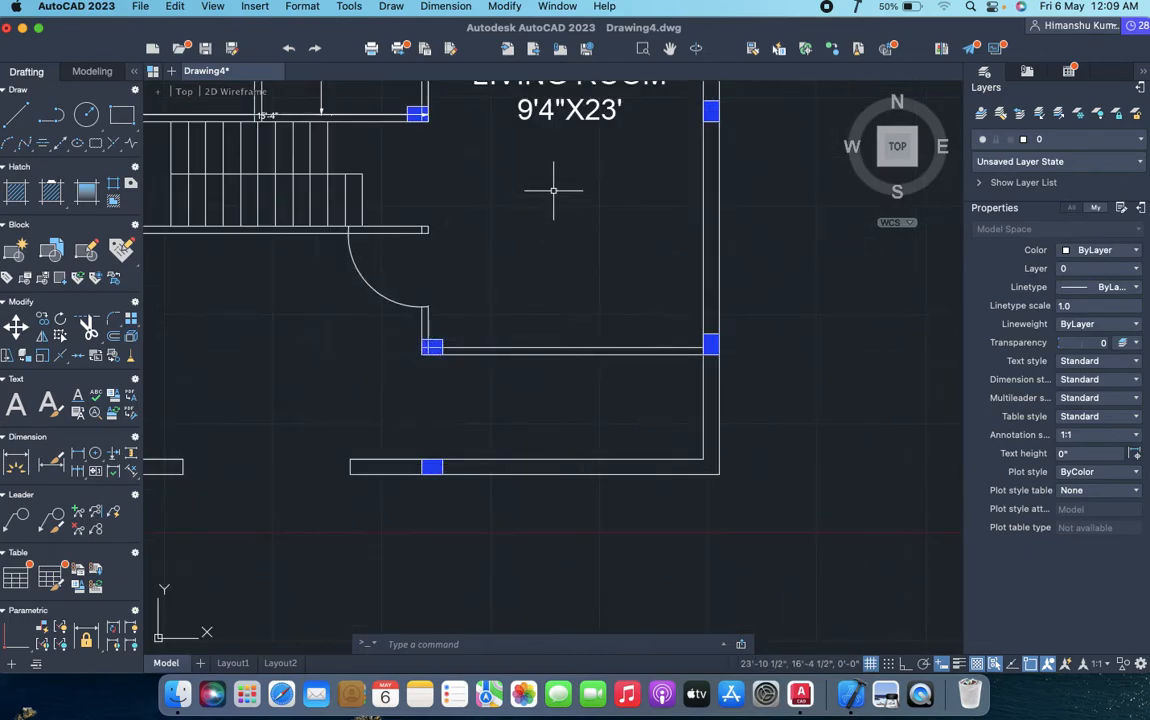
{"action": "scroll", "coordinate": [555, 192], "scroll_direction": "down", "scroll_amount": 3}
{"action": "left_click", "coordinate": [553, 122]}
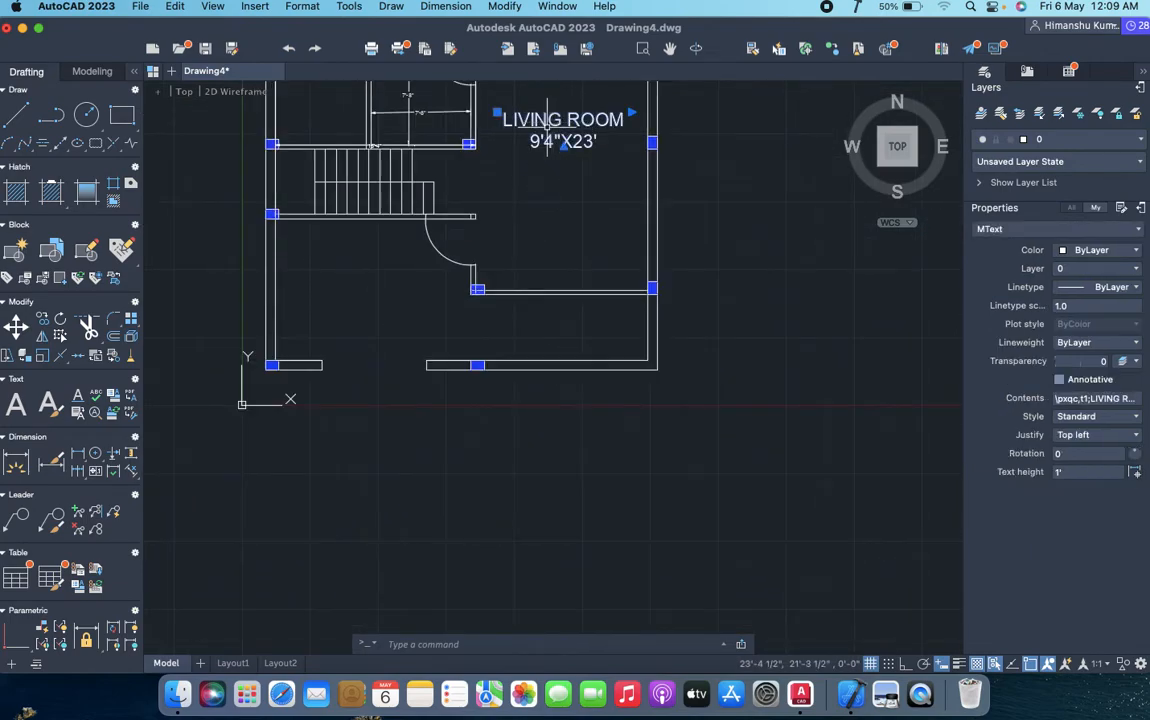
{"action": "key", "text": "super+v"}
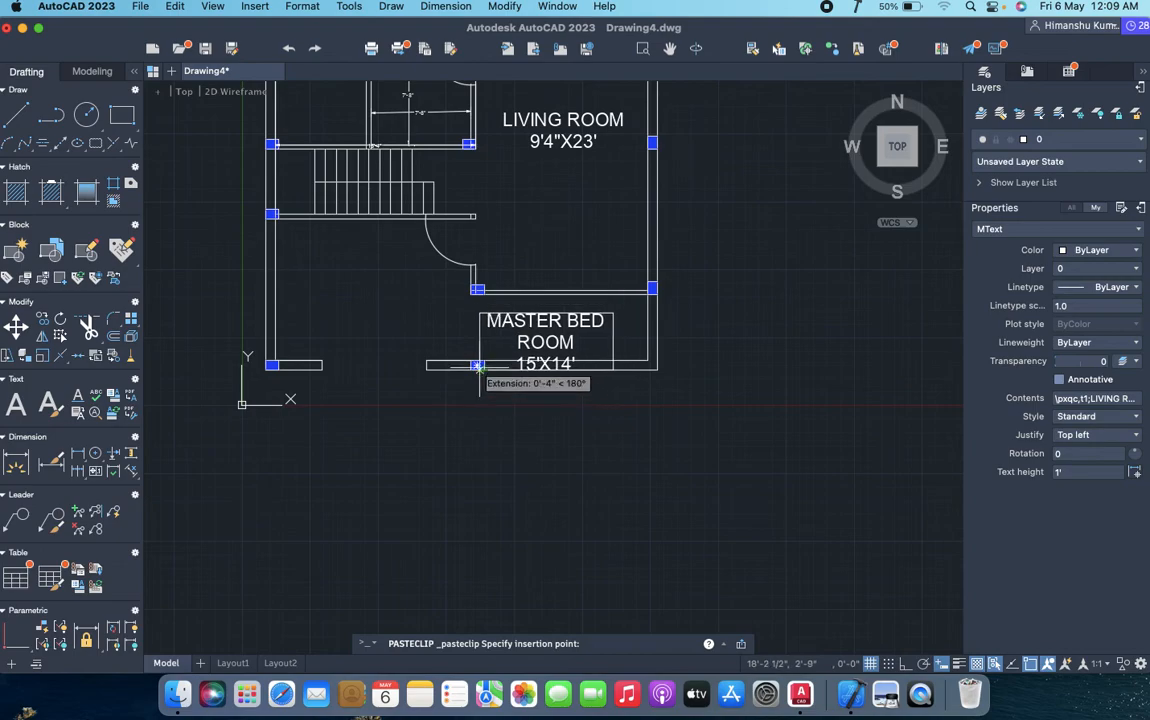
{"action": "left_click", "coordinate": [482, 376]}
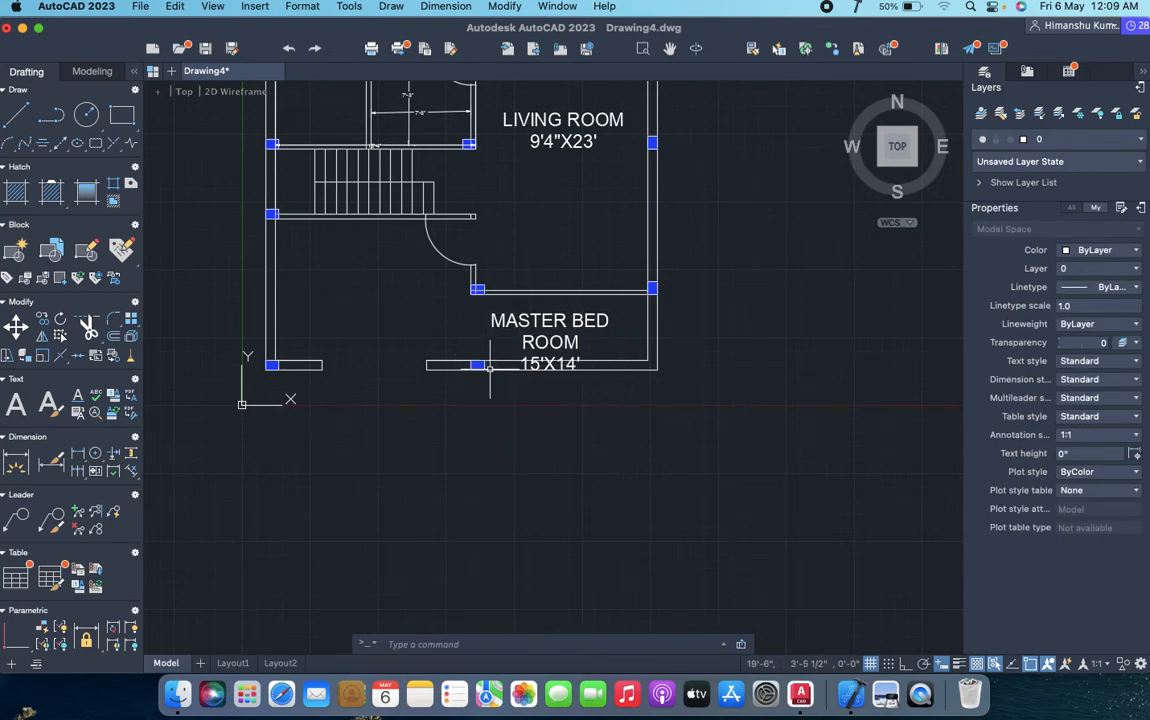
- Replace the text of the label in the narrow strip below the living room with LAWN
{"action": "double_click", "coordinate": [550, 345]}
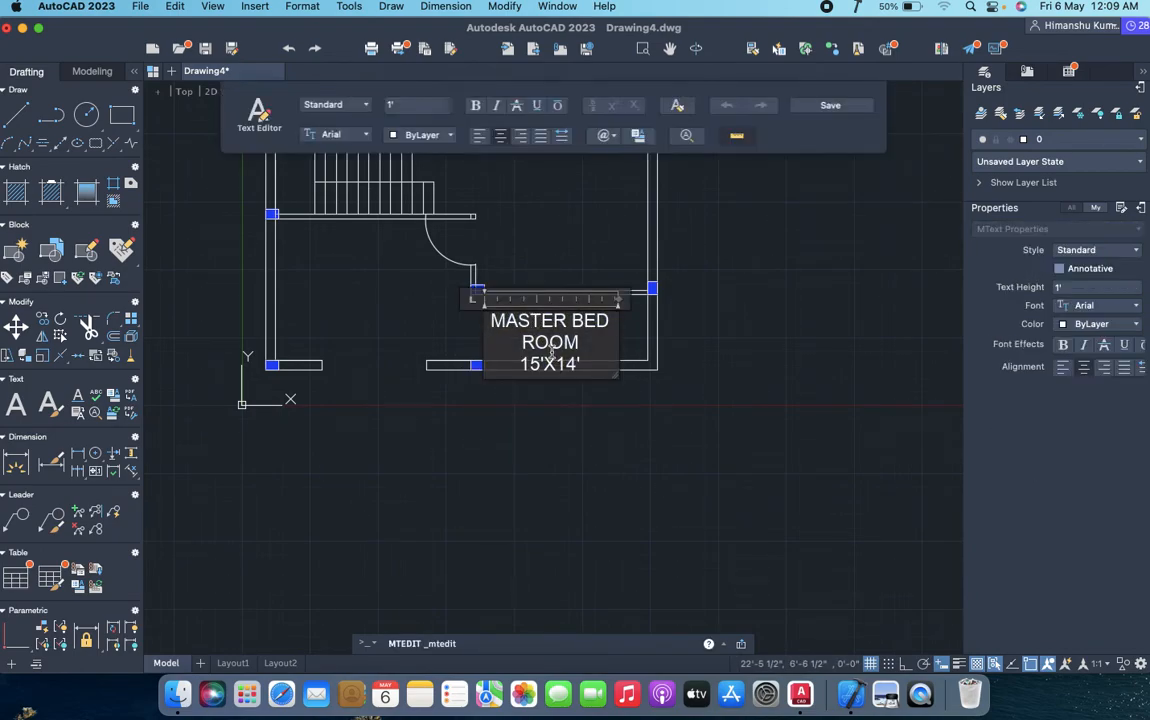
{"action": "key", "text": "super+a"}
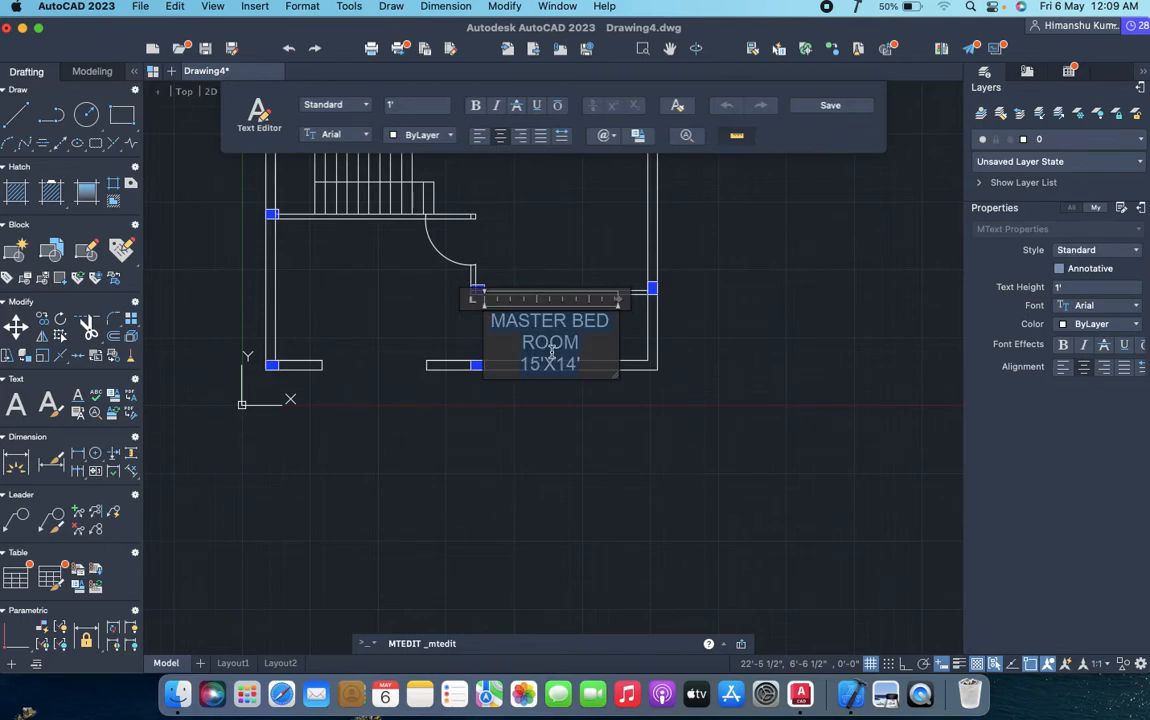
{"action": "type", "text": "LAWN"}
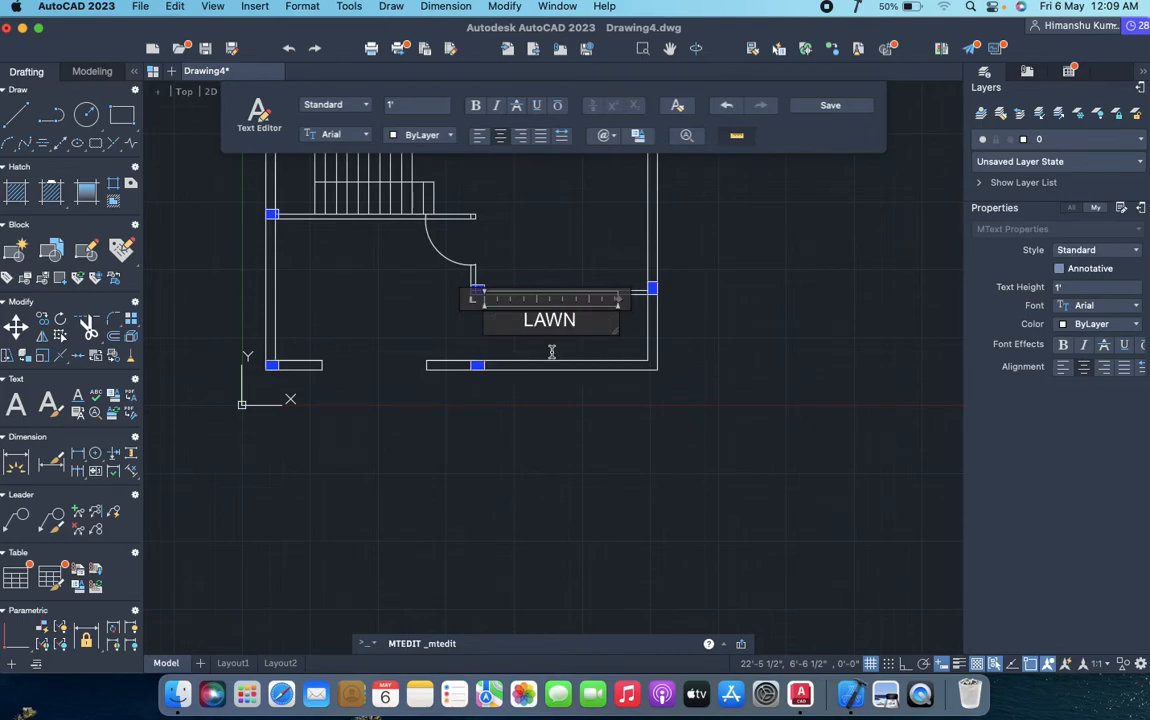
{"action": "left_click", "coordinate": [545, 252]}
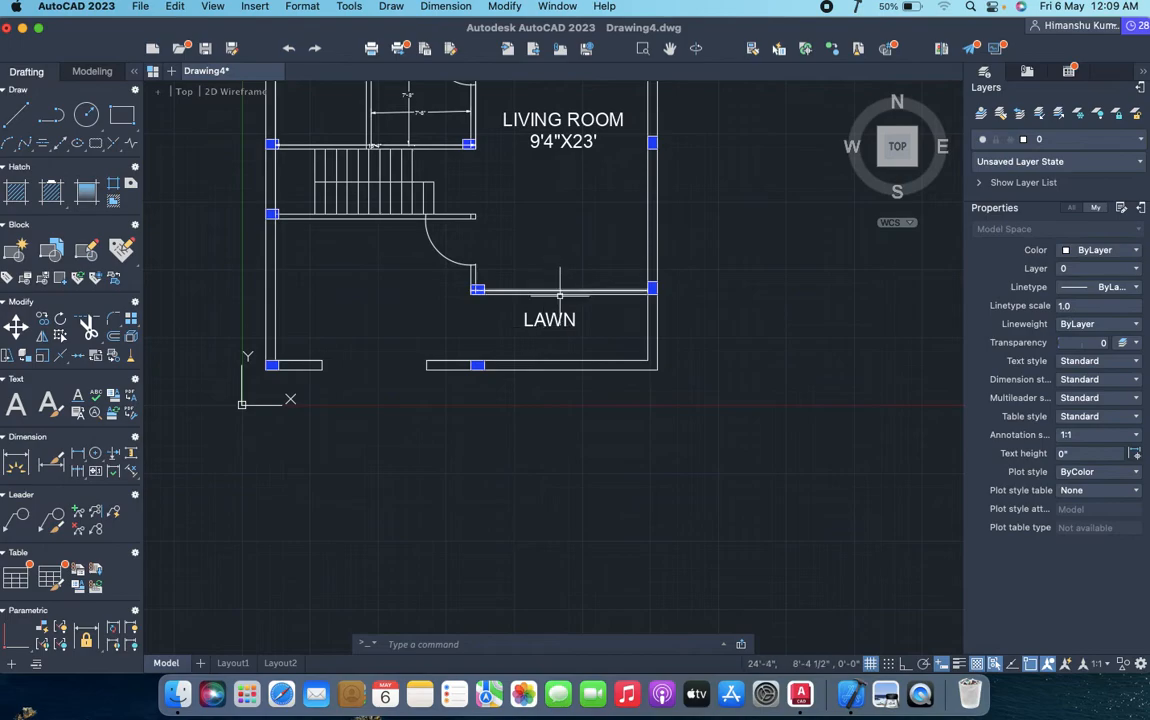
- Paste the master bedroom label into the area below the staircase and change its text to OPEN AREA
{"action": "key", "text": "super+v"}
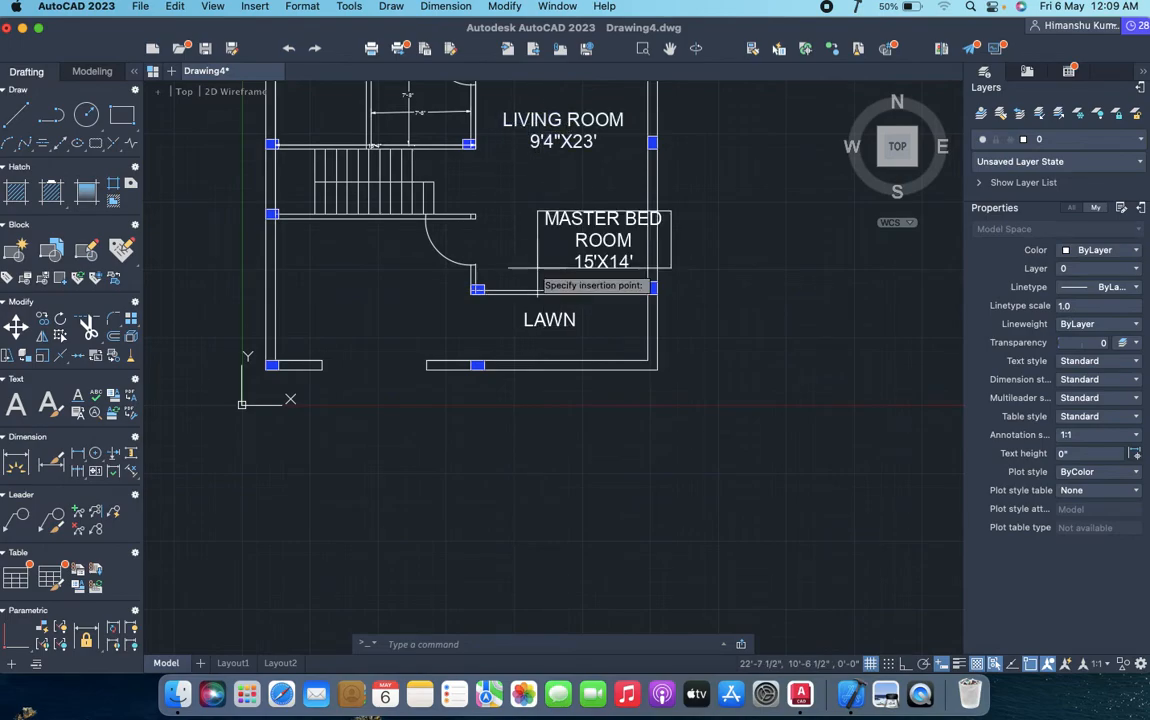
{"action": "left_click", "coordinate": [305, 326]}
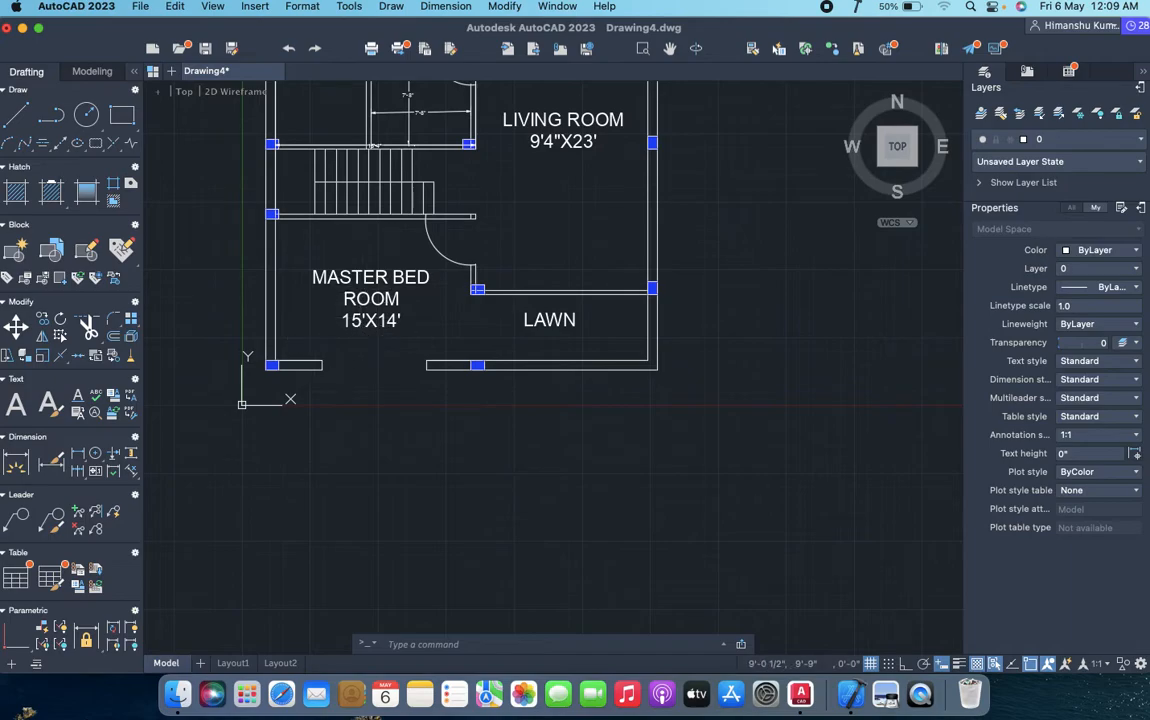
{"action": "double_click", "coordinate": [403, 308]}
{"action": "key", "text": "super+a"}
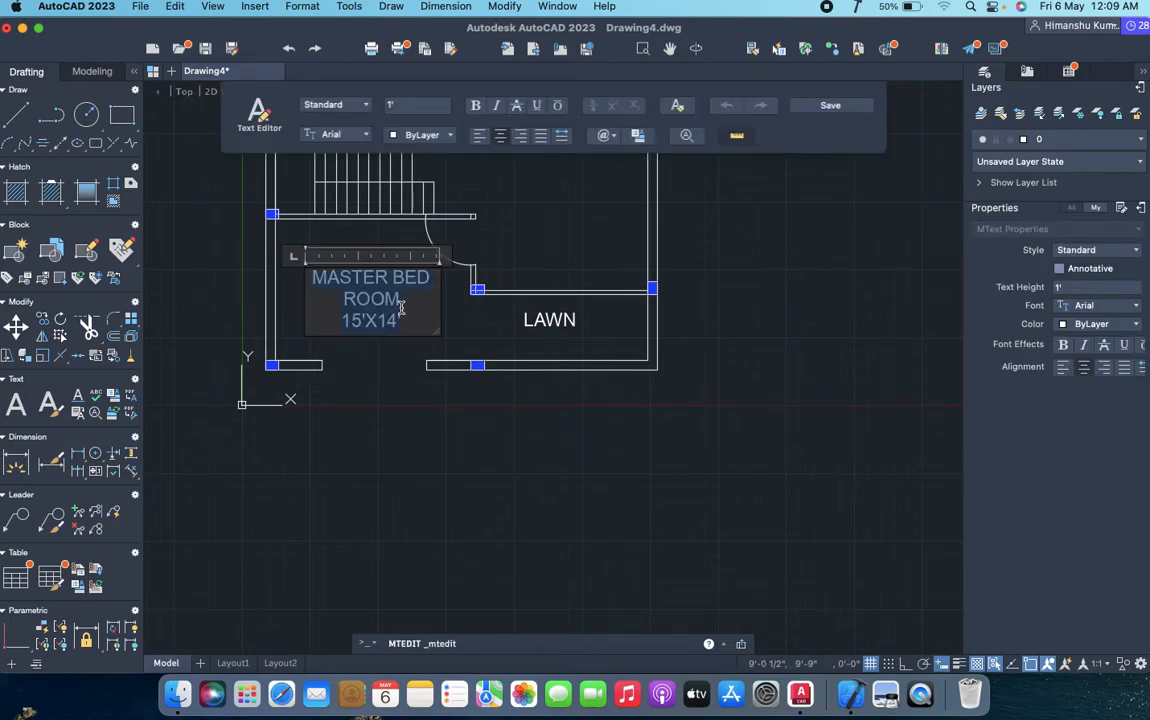
{"action": "type", "text": "OPEN AREA"}
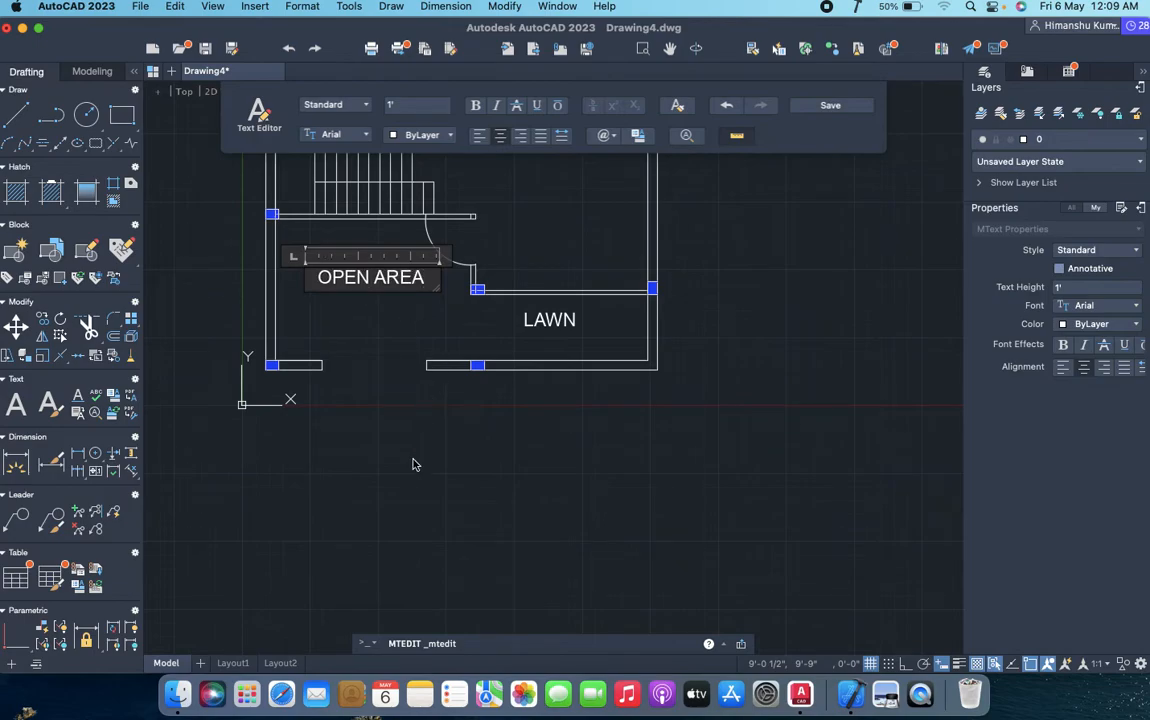
{"action": "left_click", "coordinate": [413, 460]}
- Delete the horizontal and vertical dimensions inside the small room above the staircase
{"action": "middle_click_drag", "start_coordinate": [506, 249], "coordinate": [519, 409]}
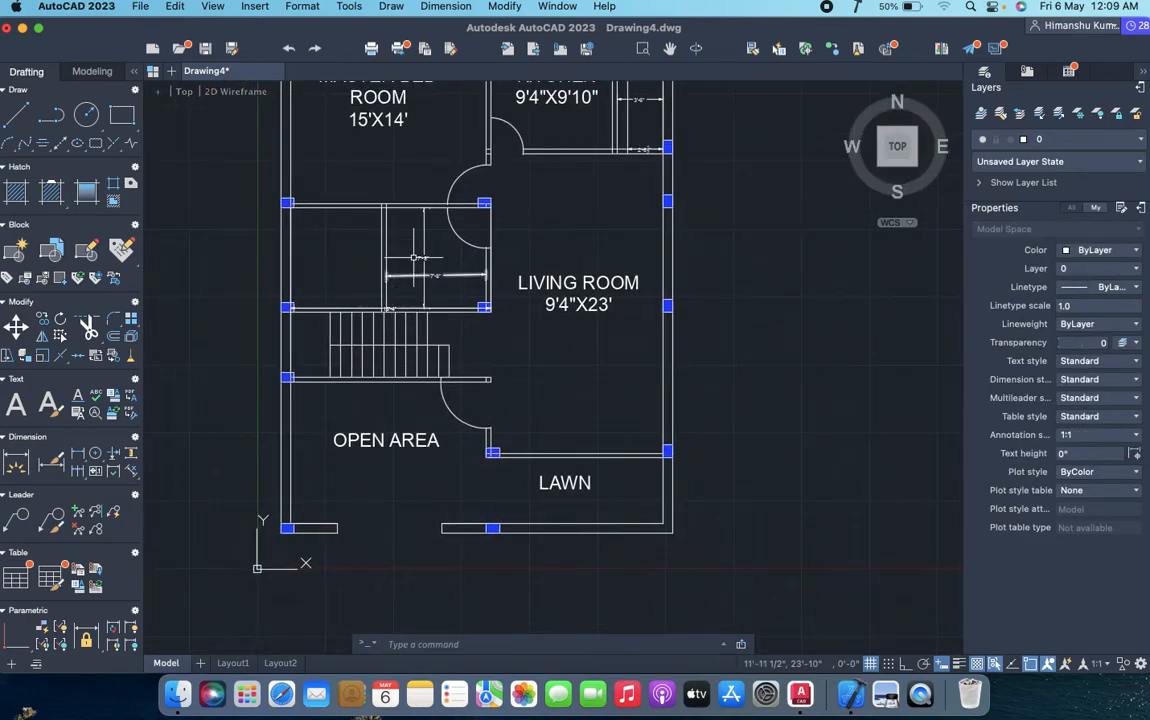
{"action": "left_click", "coordinate": [444, 254]}
{"action": "left_click", "coordinate": [420, 276]}
{"action": "key", "text": "Delete"}
- Draw two crossing diagonal lines between the corners of the small compartment below the master bedroom
{"action": "type", "text": "l"}
{"action": "key", "text": "Return"}
{"action": "left_click", "coordinate": [289, 205]}
{"action": "left_click", "coordinate": [384, 307]}
{"action": "key", "text": "Return"}
{"action": "key", "text": "Return"}
{"action": "left_click", "coordinate": [381, 207]}
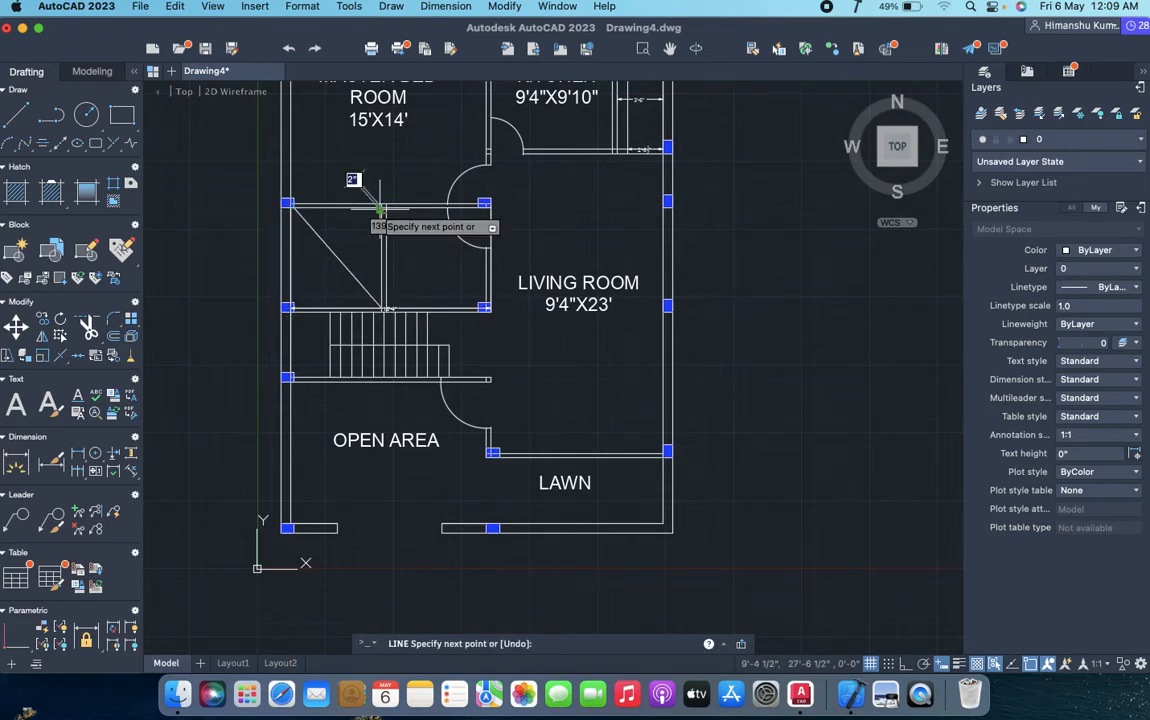
{"action": "left_click", "coordinate": [289, 307]}
{"action": "key", "text": "Return"}
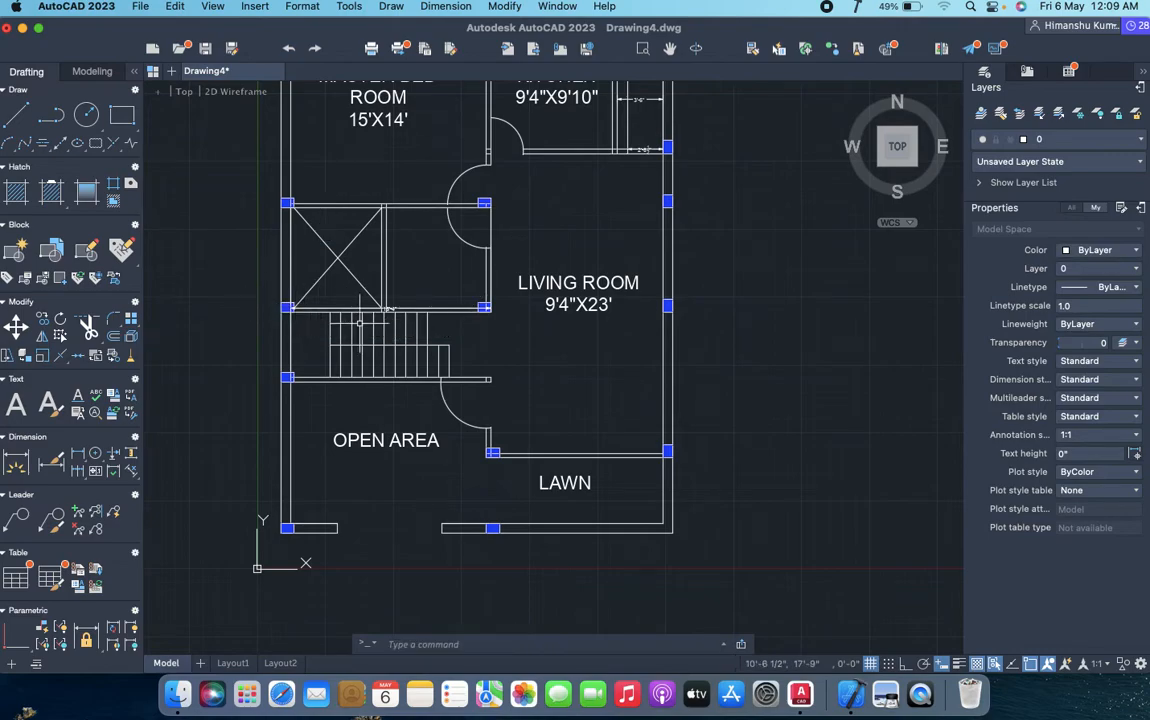
{"action": "scroll", "coordinate": [405, 320], "scroll_direction": "down", "scroll_amount": 3}
{"action": "scroll", "coordinate": [397, 284], "scroll_direction": "up", "scroll_amount": 2}
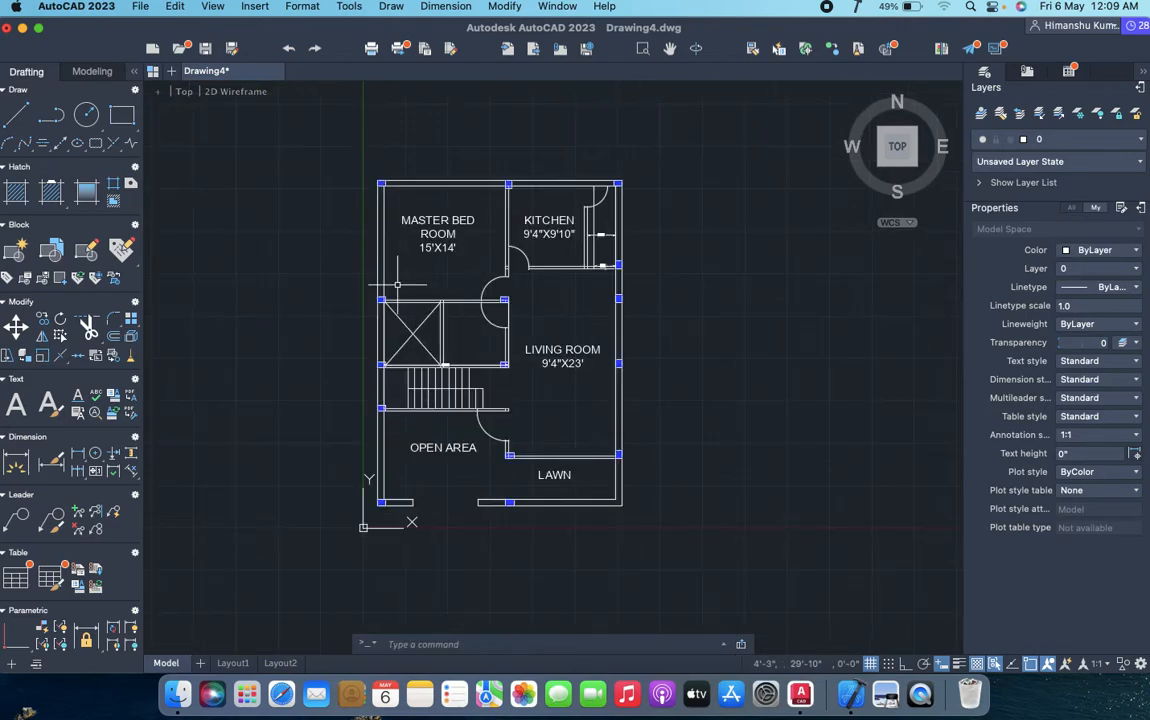
{"action": "scroll", "coordinate": [397, 284], "scroll_direction": "up", "scroll_amount": 2}
{"action": "scroll", "coordinate": [622, 413], "scroll_direction": "down", "scroll_amount": 2}
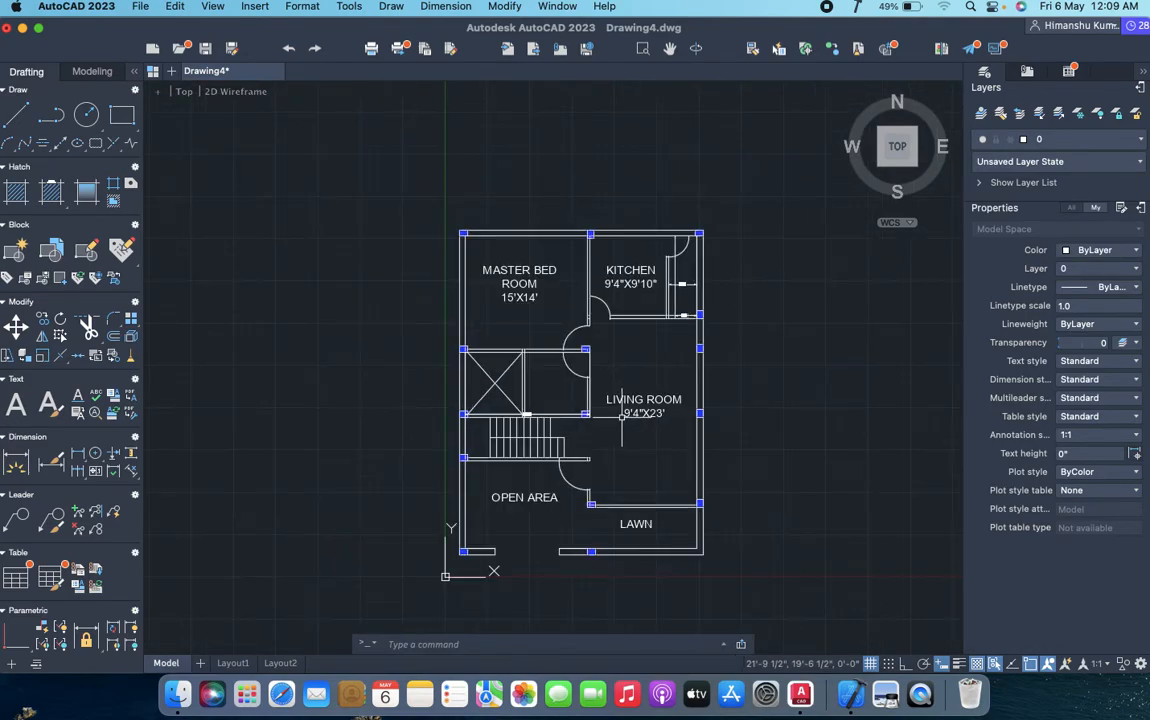
{"action": "middle_click_drag", "start_coordinate": [683, 440], "coordinate": [660, 401]}
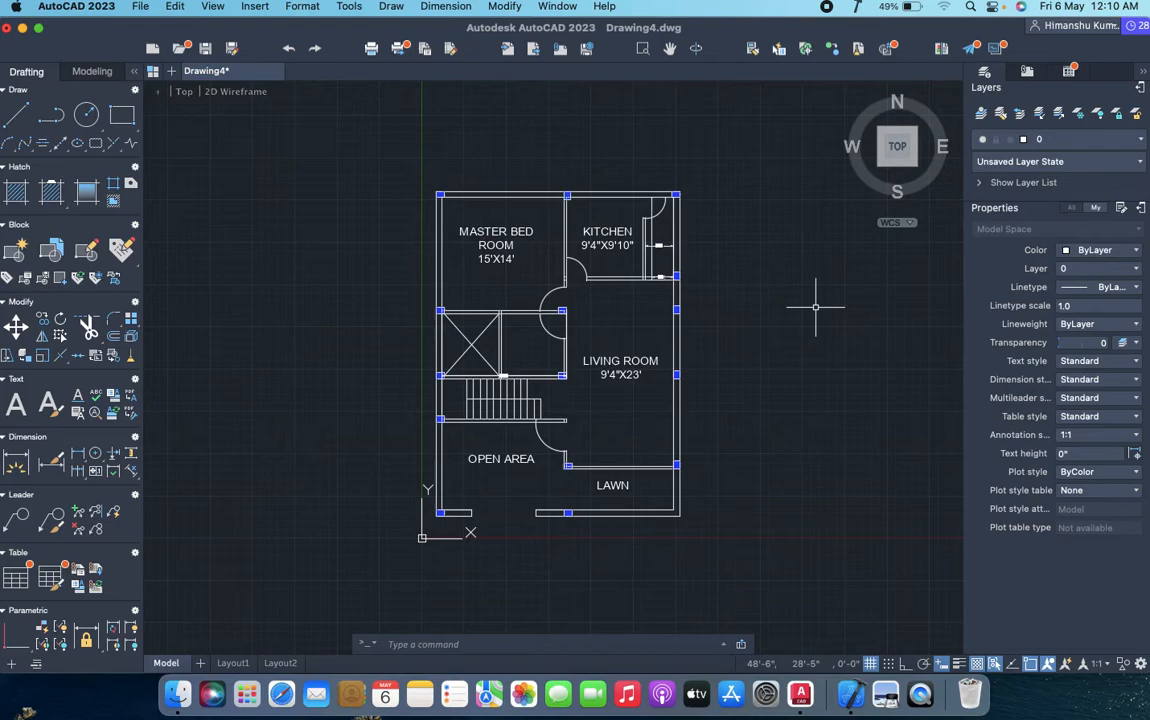
{"action": "left_click", "coordinate": [23, 29]}
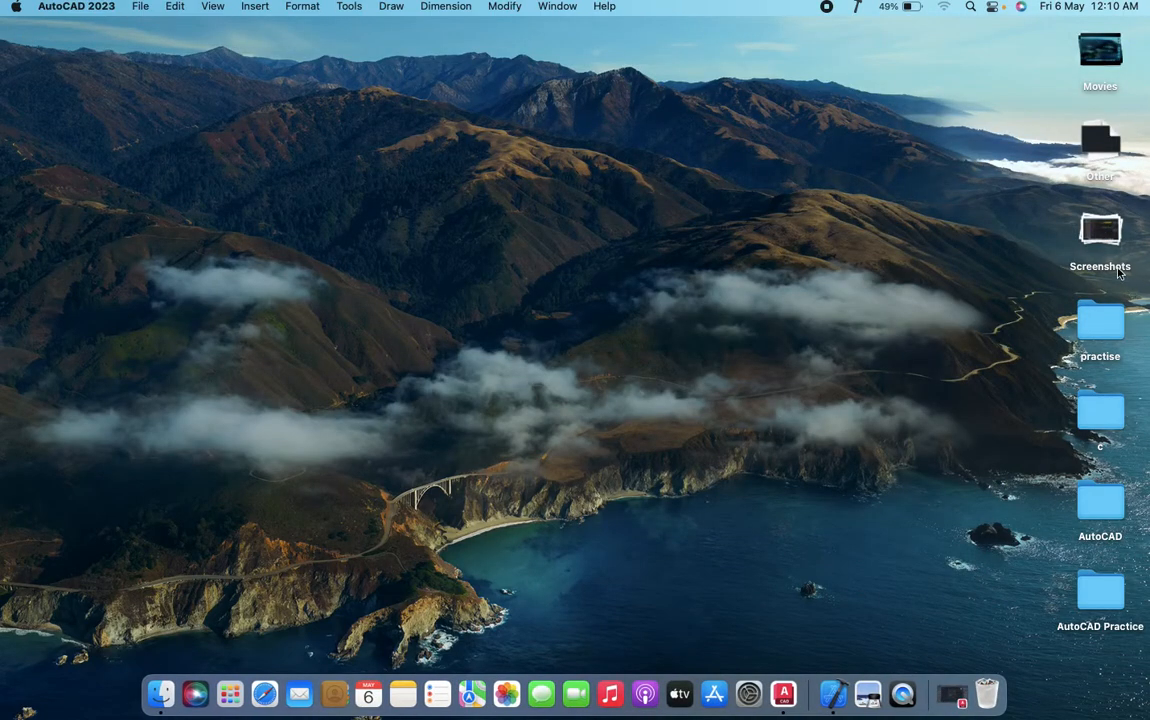
{"action": "left_click", "coordinate": [778, 684]}
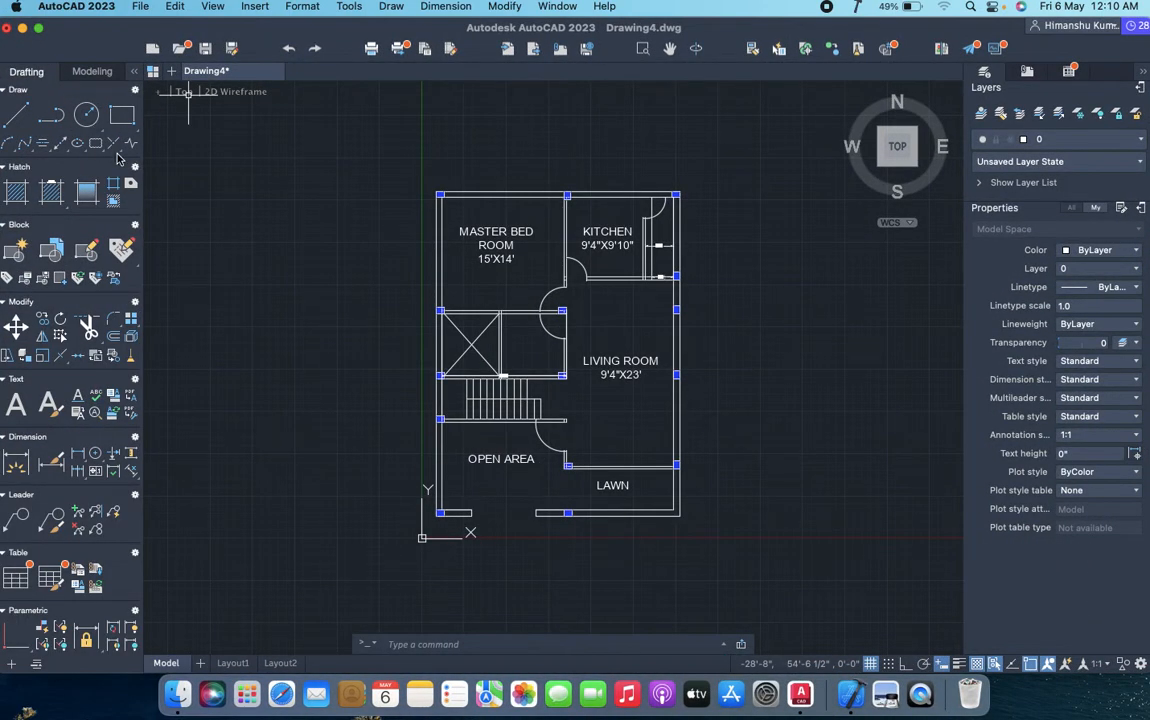
- Open the drawing LIBRARY.dwg from the Desktop
{"action": "key", "text": "super+o"}
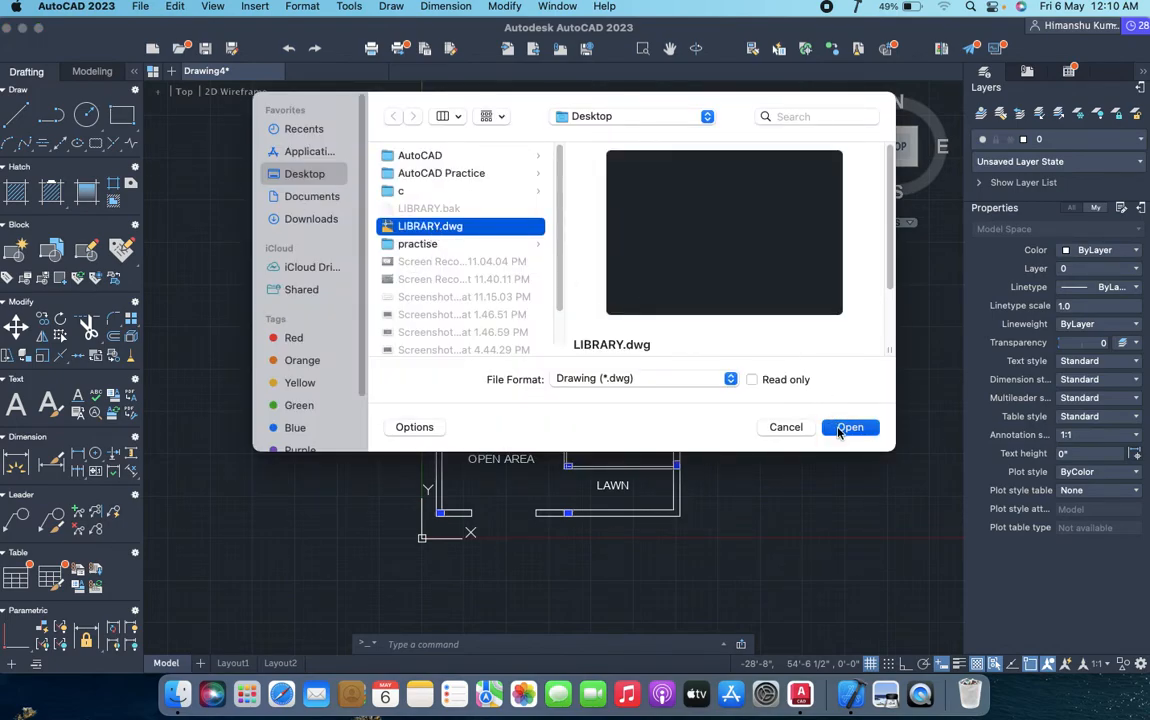
{"action": "left_click", "coordinate": [839, 431]}
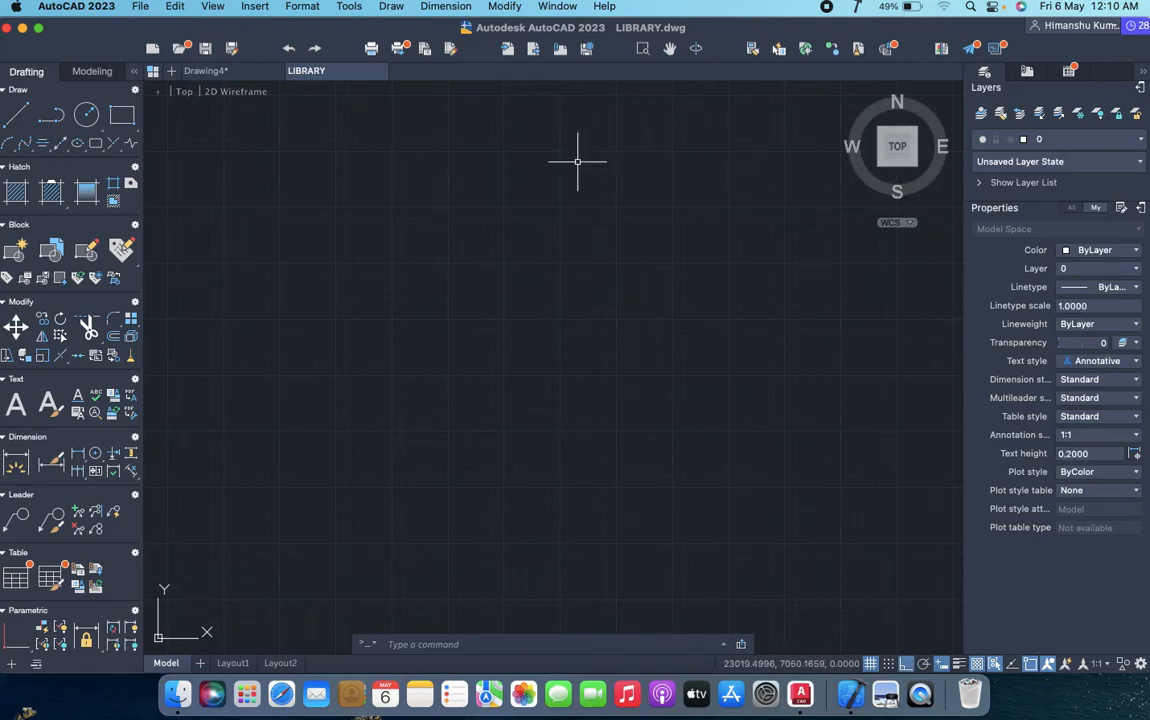
{"action": "left_click", "coordinate": [648, 292]}
{"action": "left_click", "coordinate": [578, 326]}
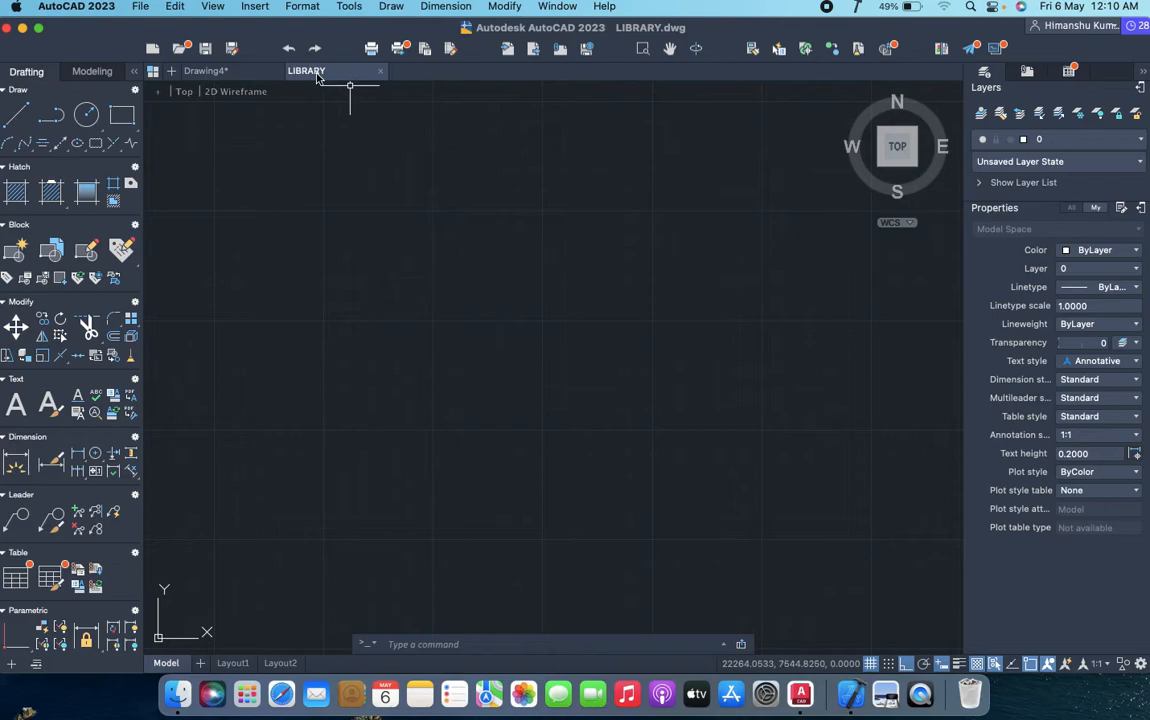
- Run the INSERT command in the LIBRARY drawing to show its blocks
{"action": "left_click", "coordinate": [246, 73]}
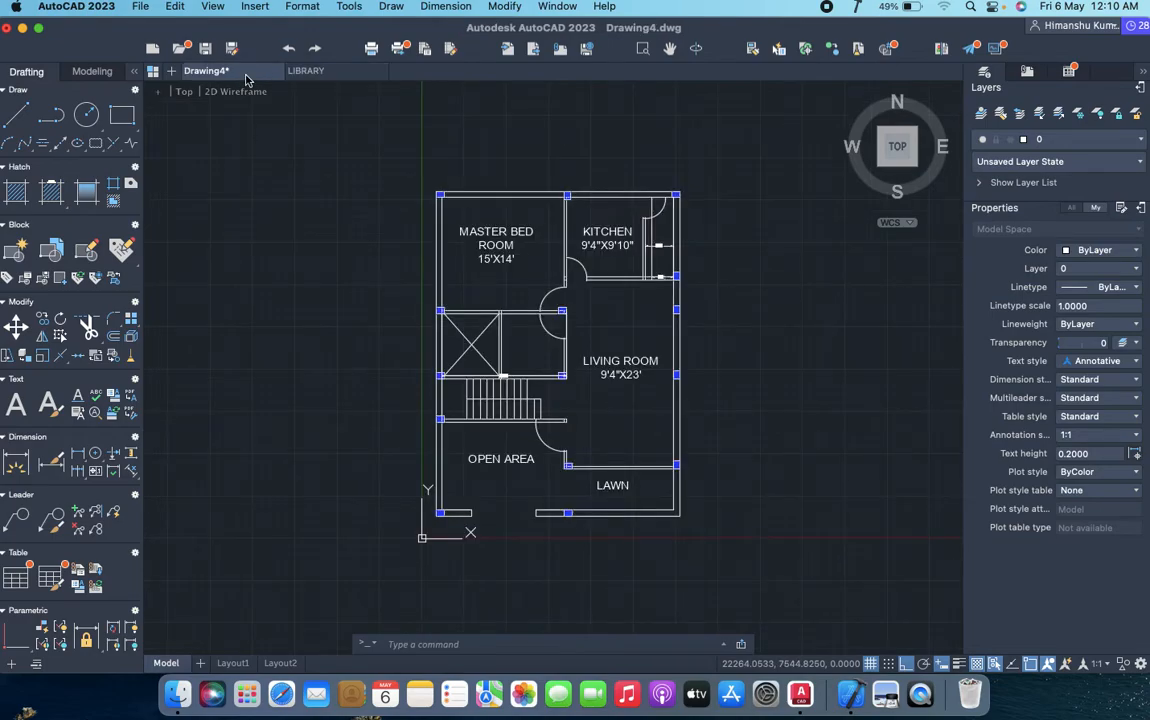
{"action": "left_click", "coordinate": [318, 78]}
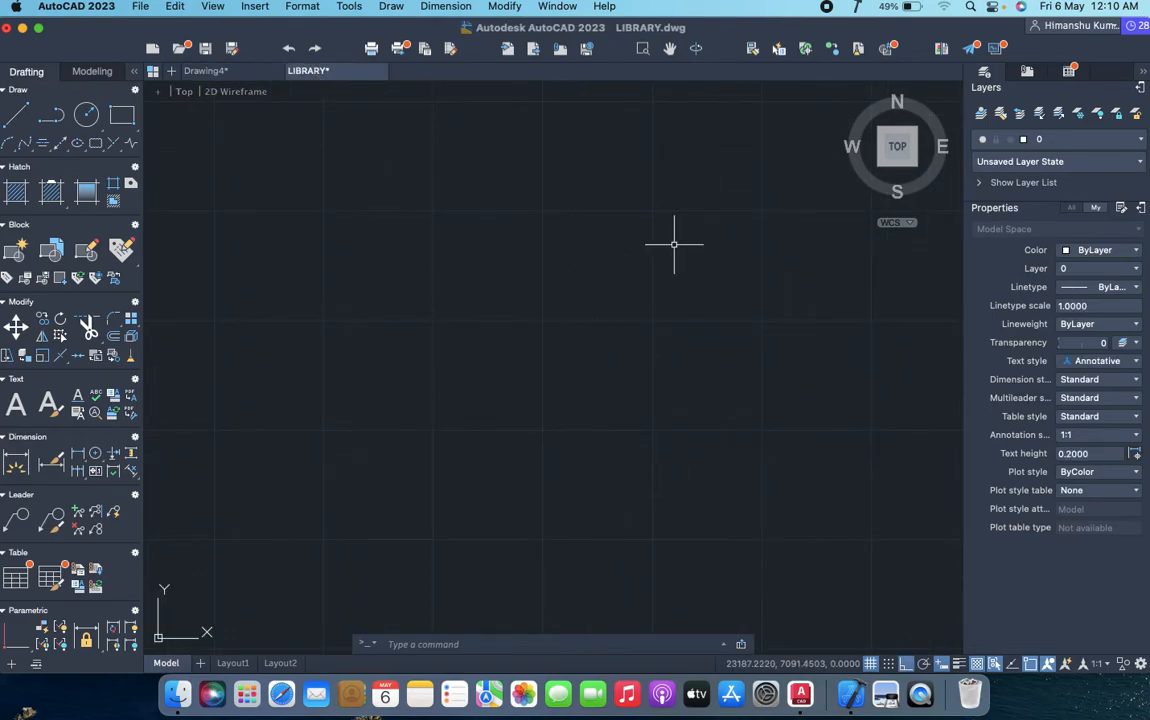
{"action": "type", "text": "BLOC"}
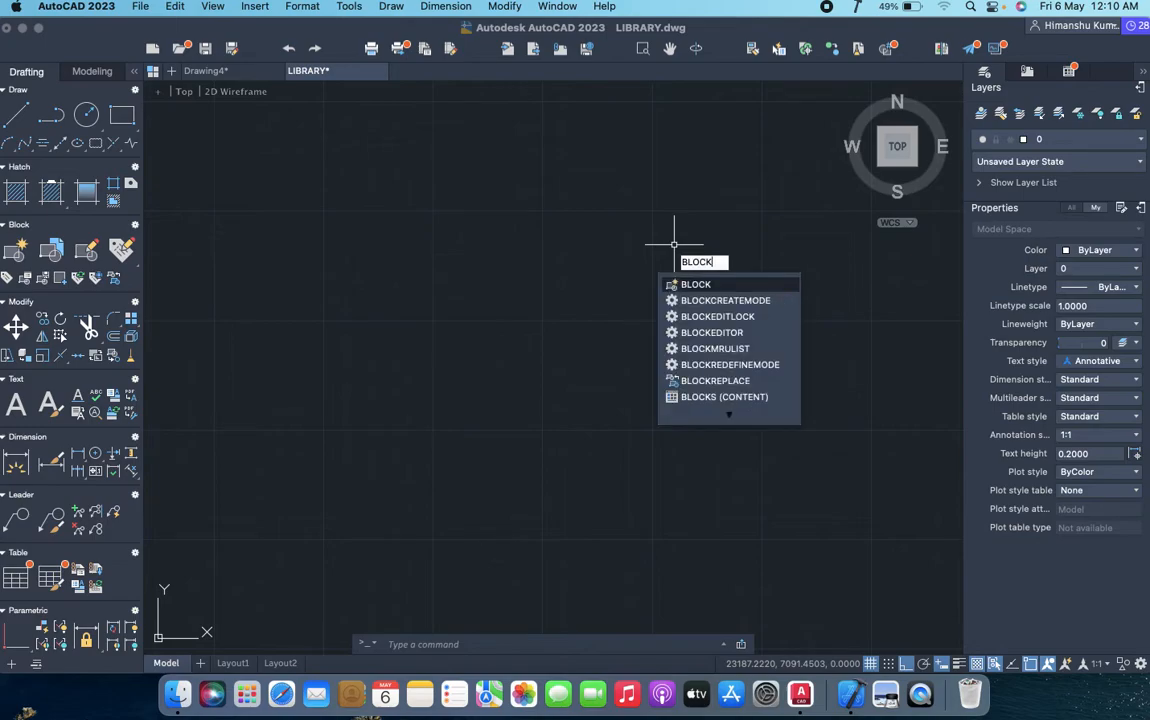
{"action": "type", "text": "K"}
{"action": "key", "text": "Escape"}
{"action": "type", "text": "i"}
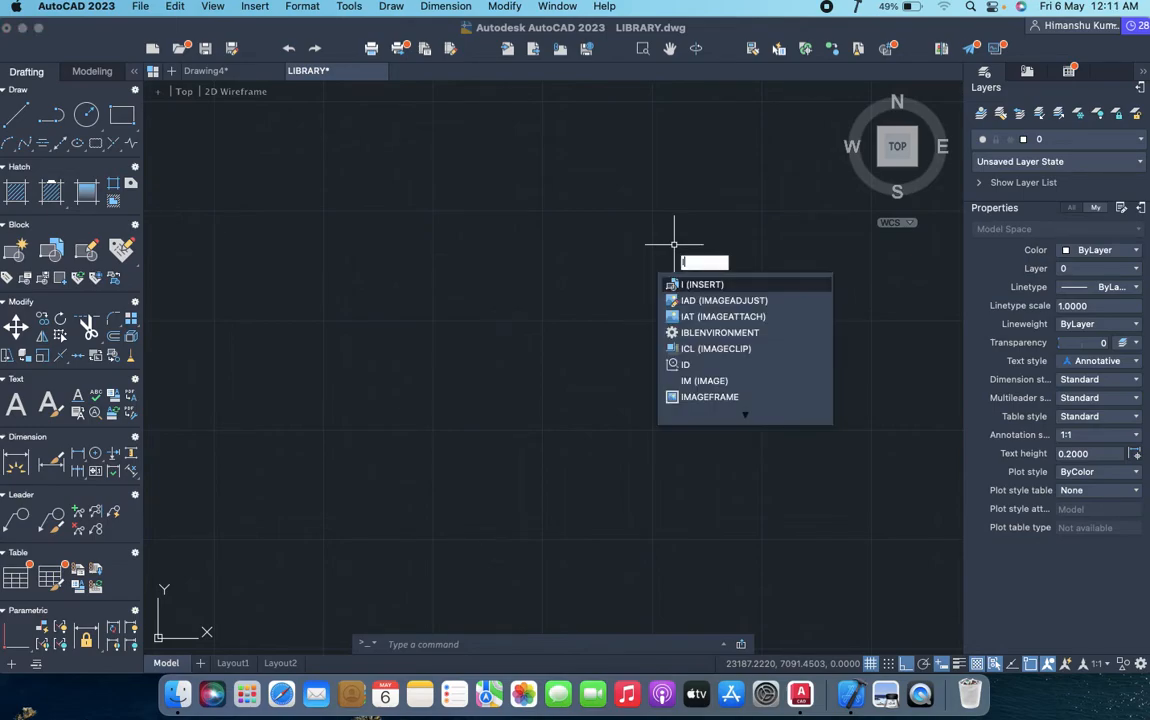
{"action": "key", "text": "Return"}
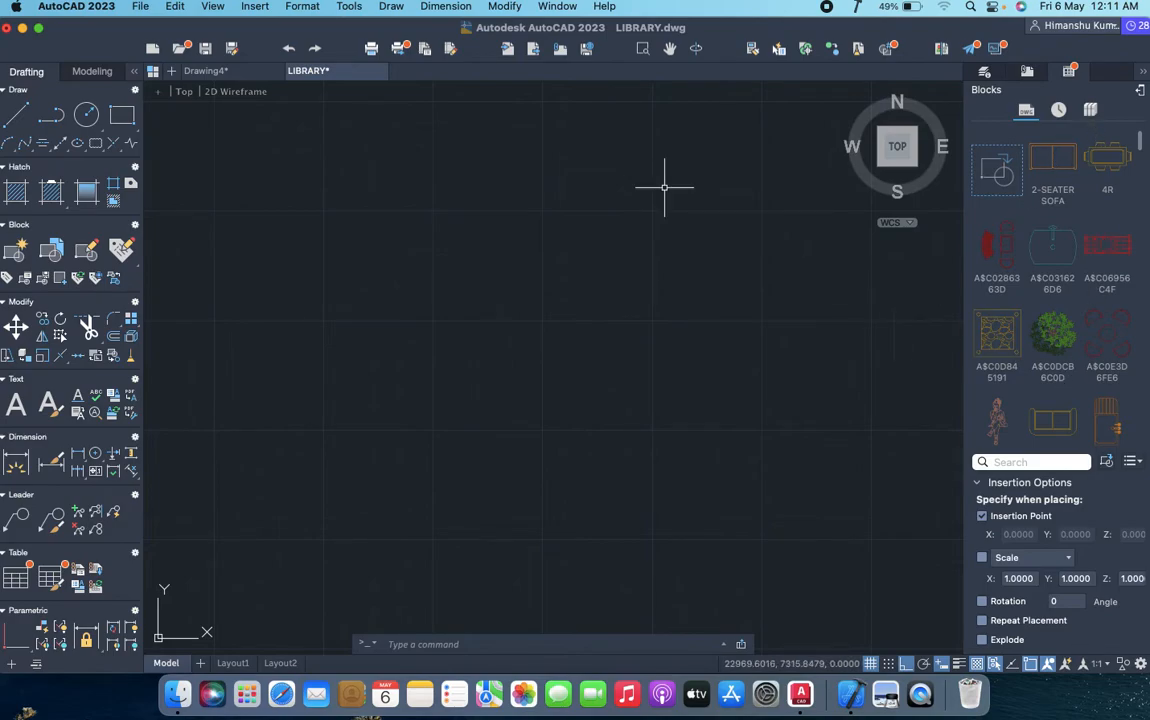
- Switch to Drawing4 and run the INSERT command to check which blocks it offers
{"action": "left_click", "coordinate": [220, 70]}
{"action": "type", "text": "i"}
{"action": "key", "text": "Return"}
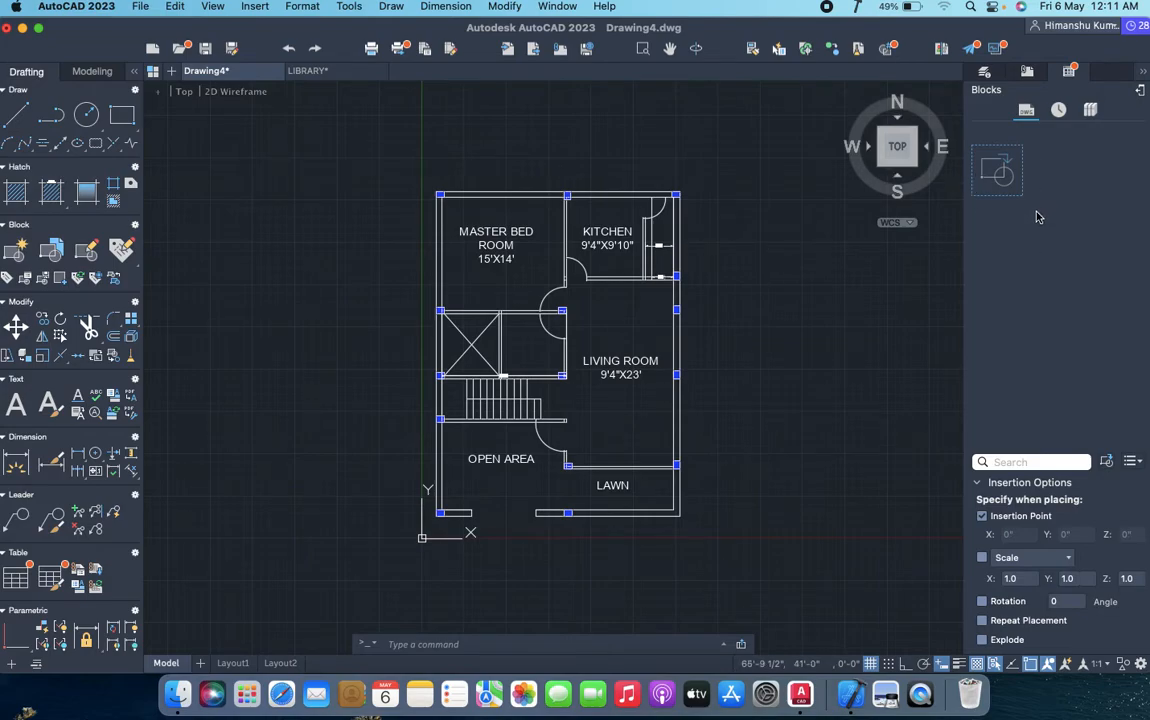
- Return to the LIBRARY drawing and place the yellow two-seat sofa block A$C115937CA in its empty model space
{"action": "left_click", "coordinate": [308, 70]}
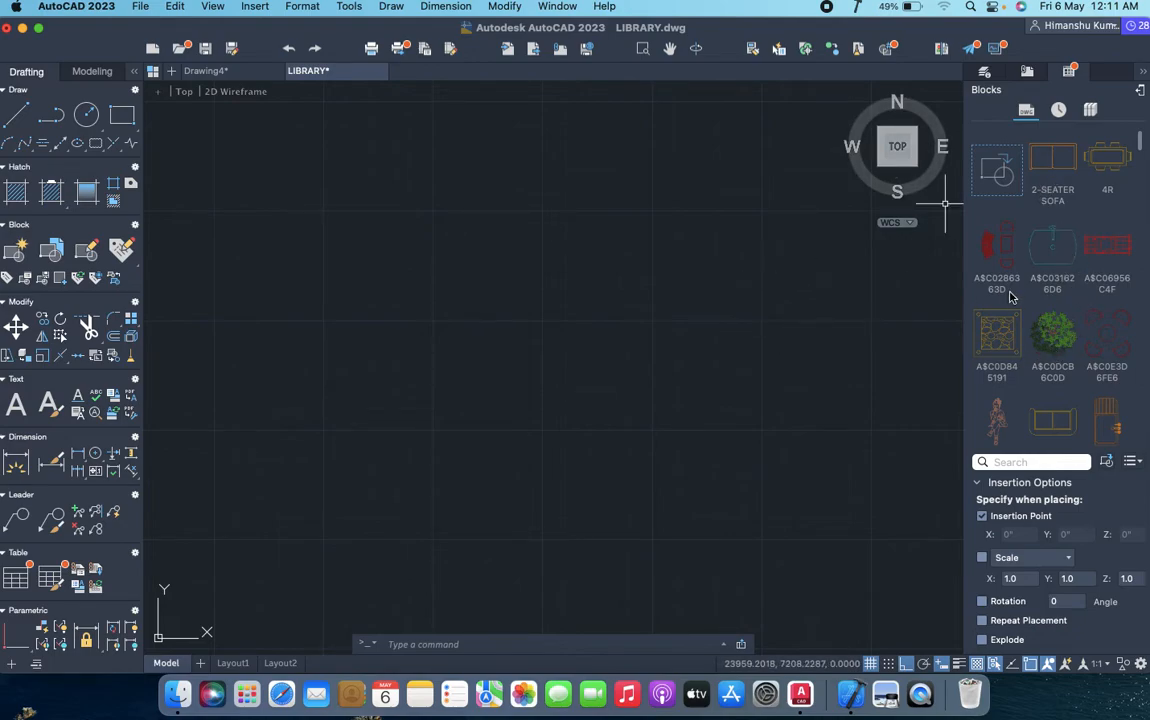
{"action": "left_click", "coordinate": [1063, 423]}
{"action": "left_click_drag", "start_coordinate": [1036, 424], "coordinate": [753, 358]}
{"action": "middle_click_drag", "start_coordinate": [884, 356], "coordinate": [750, 385]}
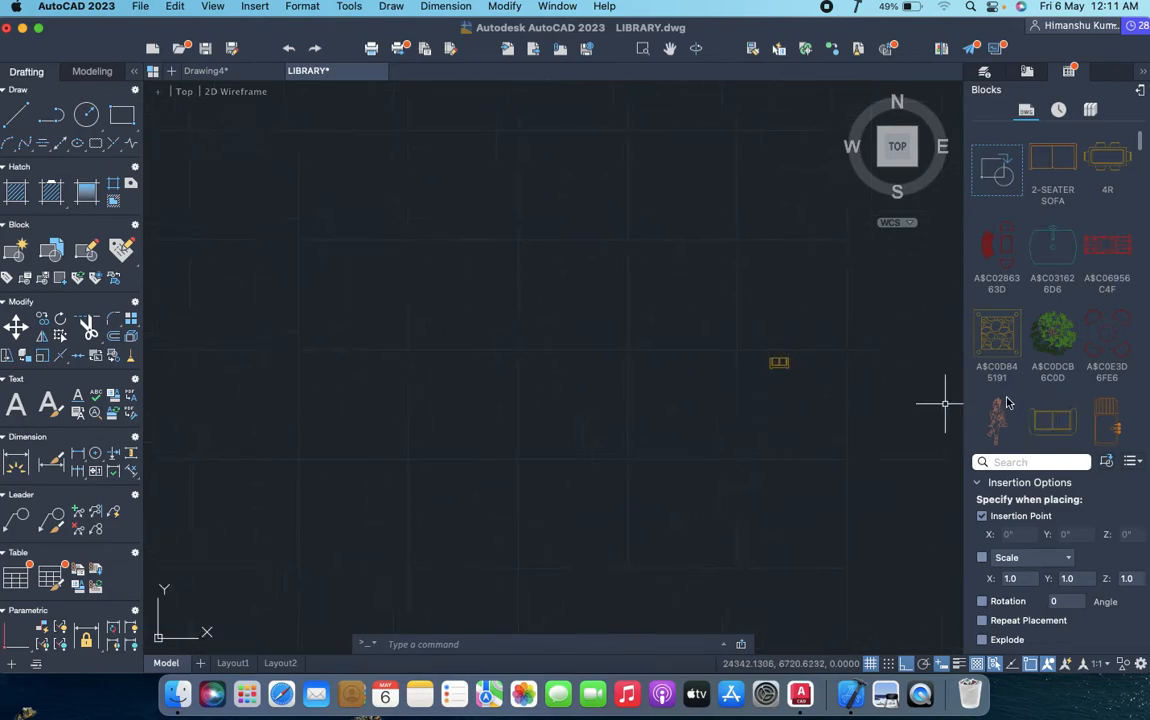
- Try to place the 4R dining table block near the sofa
{"action": "left_click", "coordinate": [1124, 167]}
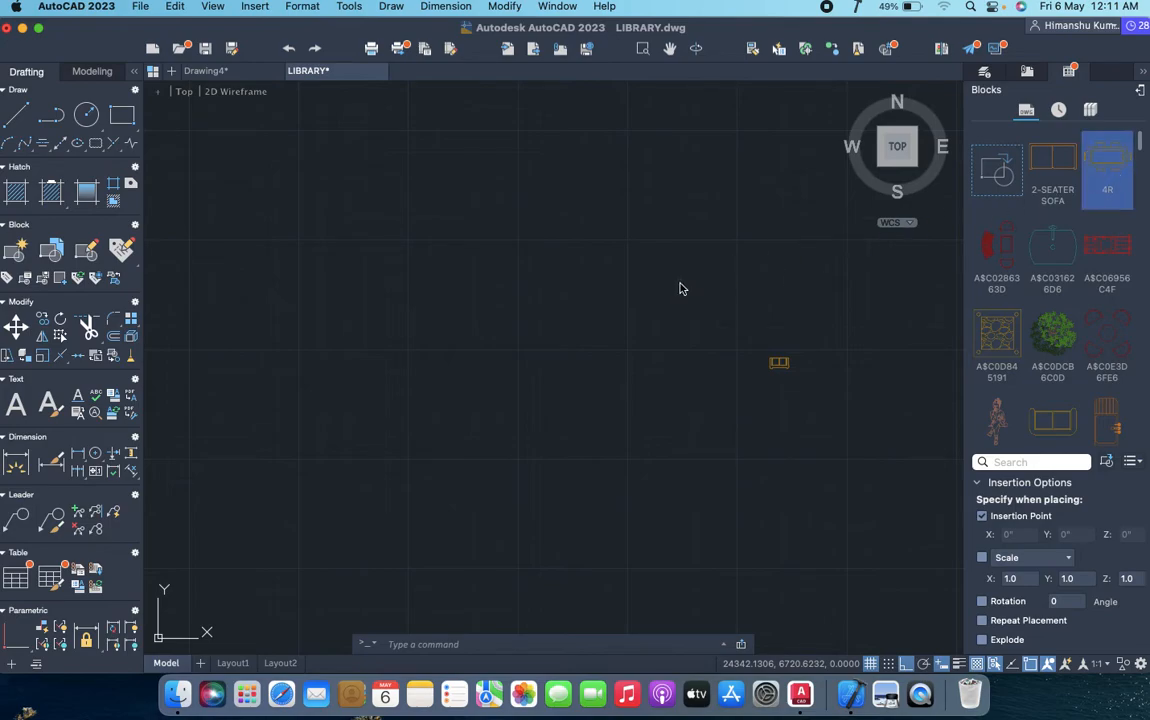
{"action": "left_click_drag", "start_coordinate": [681, 289], "coordinate": [695, 295]}
{"action": "left_click_drag", "start_coordinate": [1101, 170], "coordinate": [806, 309]}
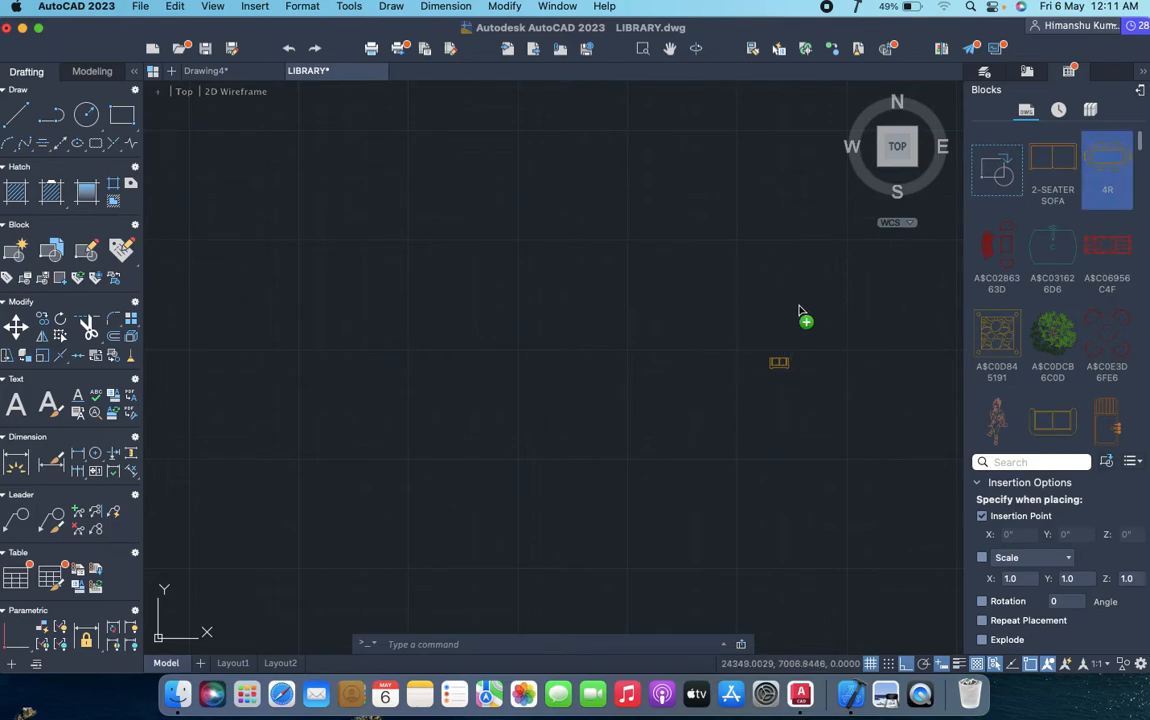
{"action": "left_click_drag", "start_coordinate": [1114, 162], "coordinate": [1107, 158]}
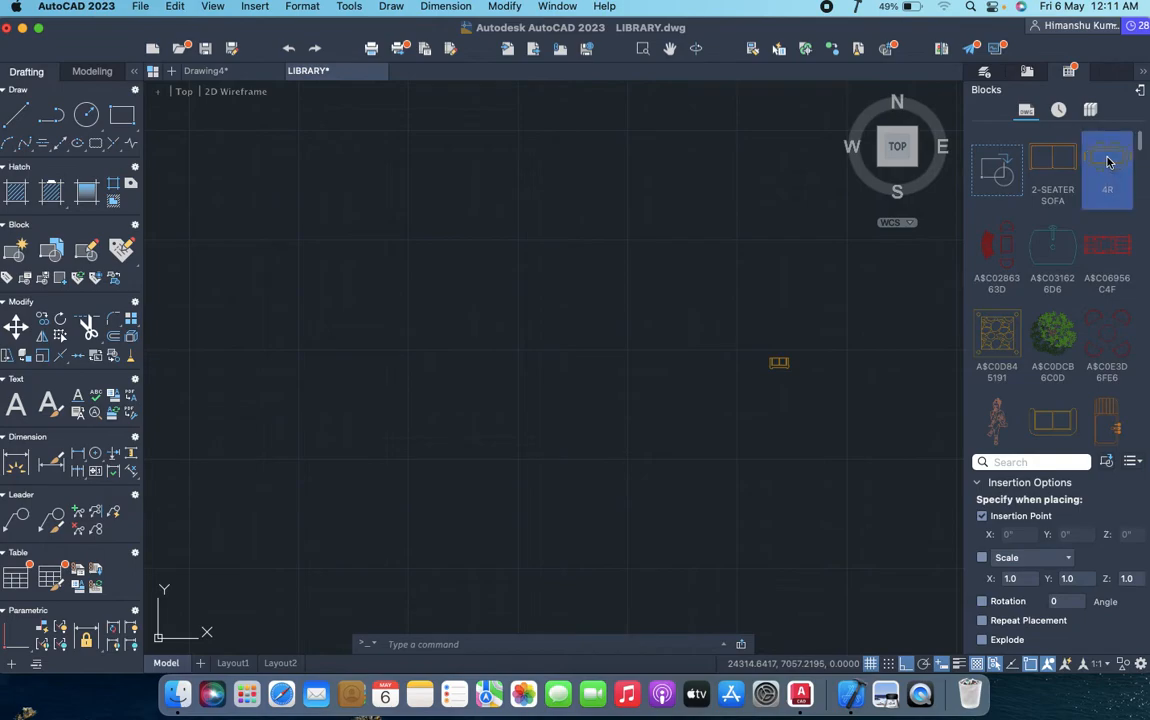
{"action": "left_click_drag", "start_coordinate": [783, 322], "coordinate": [778, 319]}
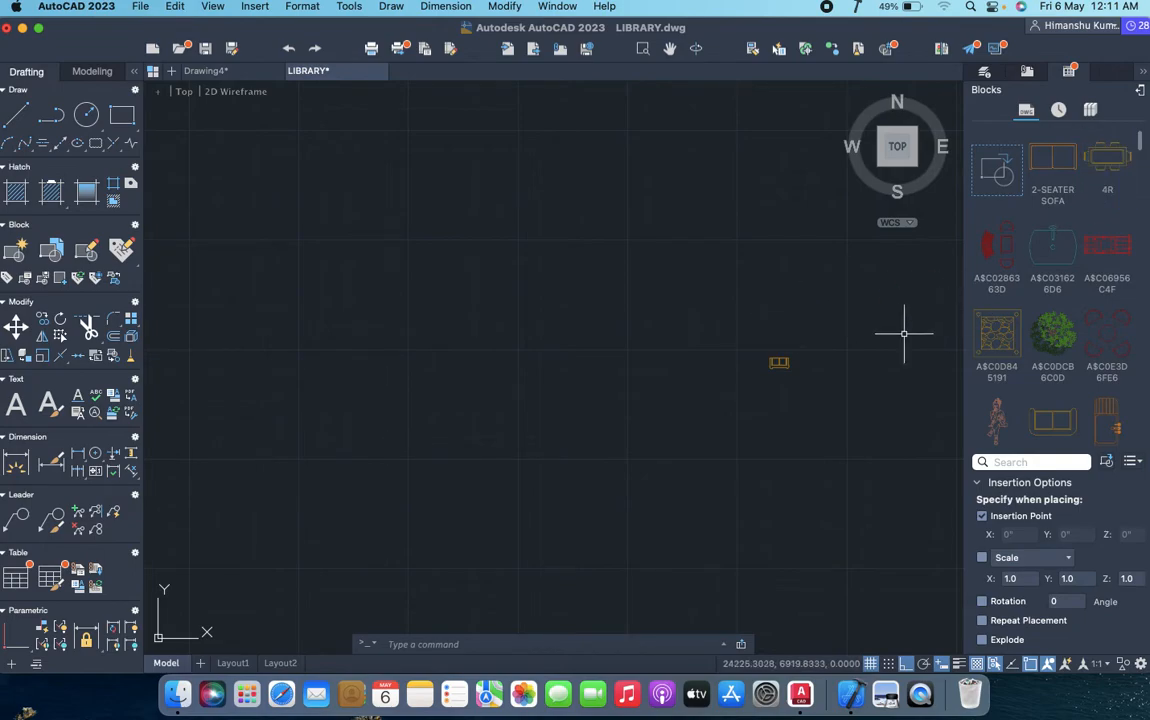
- Insert the double bed block A$C7463631A just below the yellow two-seat sofa
{"action": "scroll", "coordinate": [686, 339], "scroll_direction": "up", "scroll_amount": 3}
{"action": "middle_click_drag", "start_coordinate": [903, 360], "coordinate": [574, 344]}
{"action": "scroll", "coordinate": [822, 337], "scroll_direction": "up", "scroll_amount": 5}
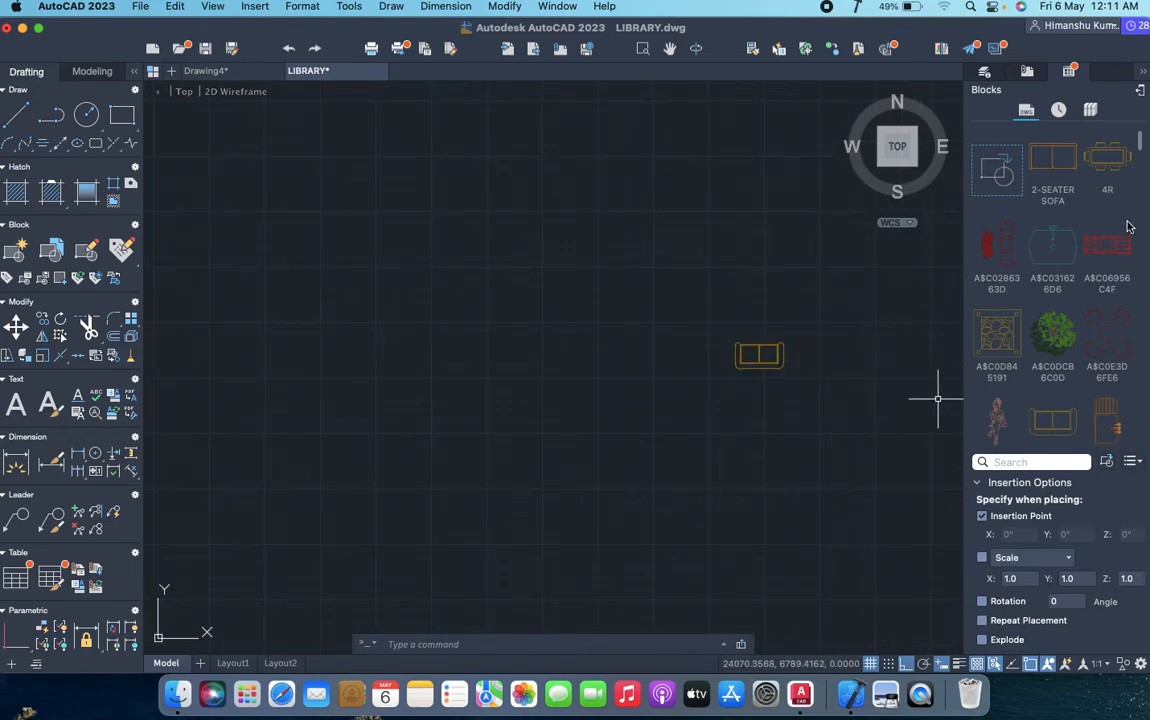
{"action": "left_click", "coordinate": [1064, 263]}
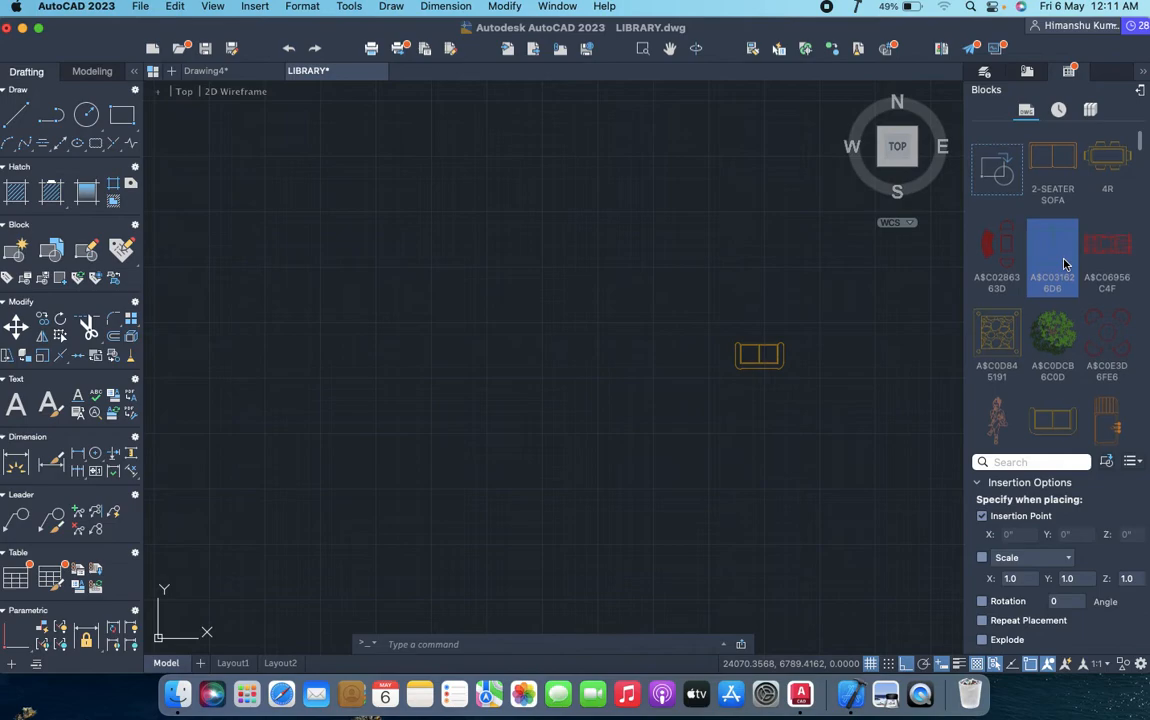
{"action": "scroll", "coordinate": [1064, 263], "scroll_direction": "down", "scroll_amount": 1}
{"action": "scroll", "coordinate": [1068, 263], "scroll_direction": "down", "scroll_amount": 2}
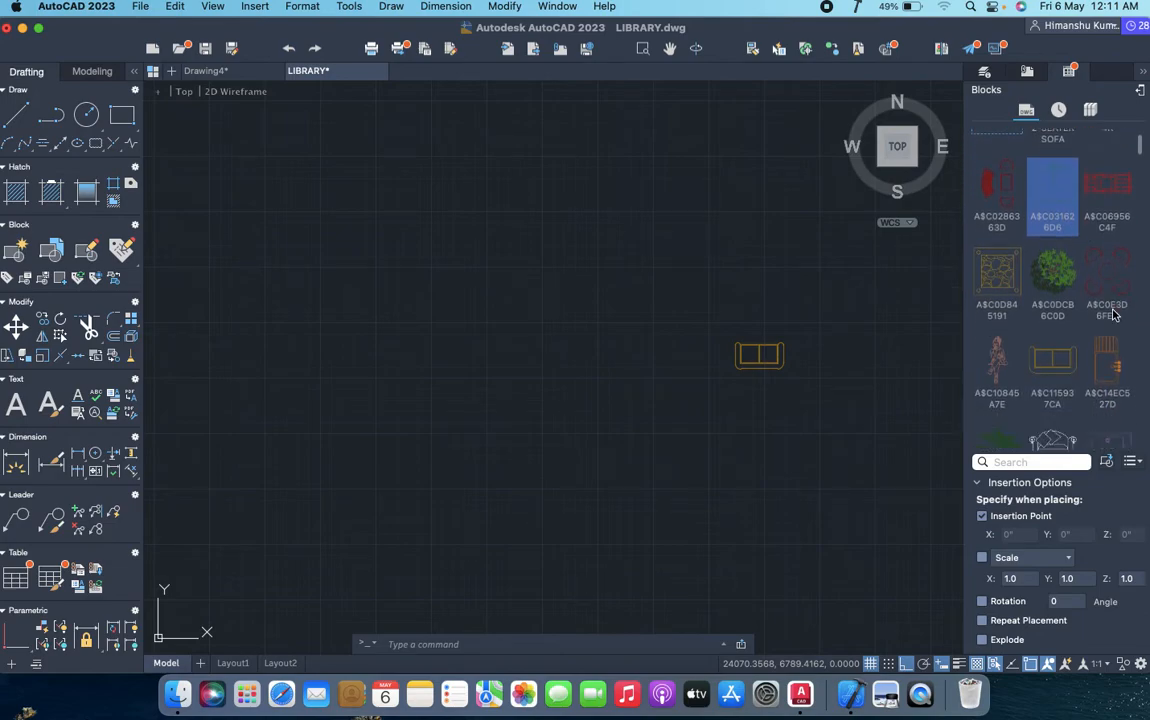
{"action": "scroll", "coordinate": [1073, 263], "scroll_direction": "down", "scroll_amount": 7}
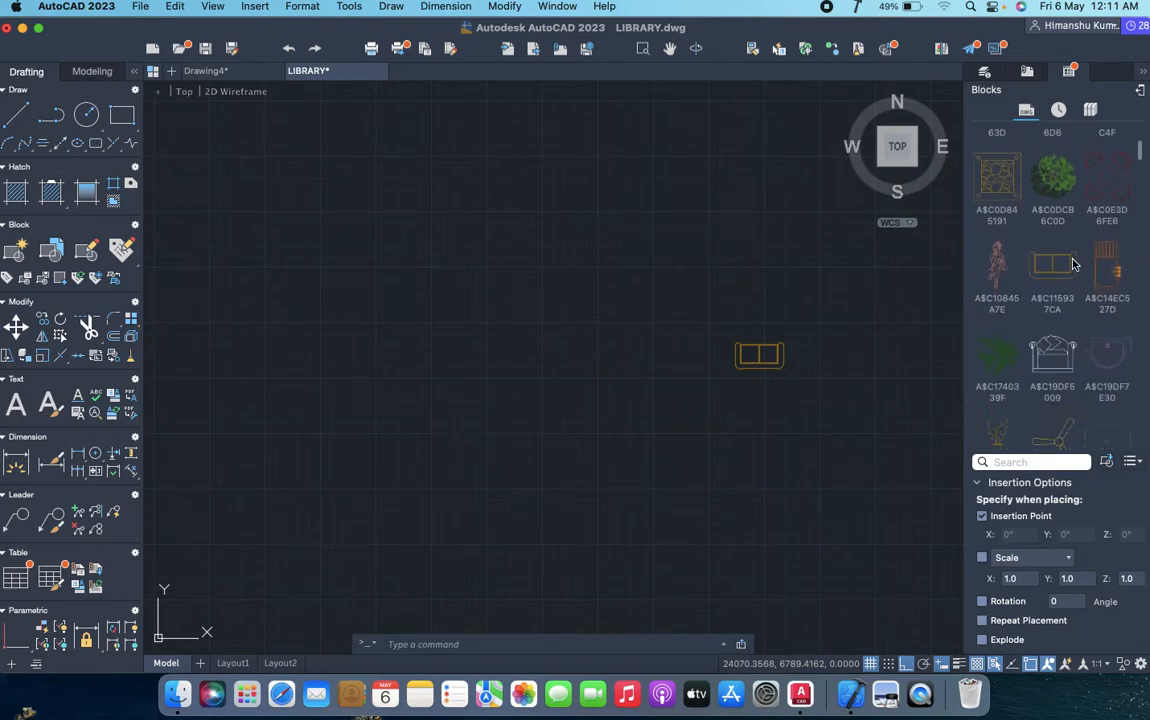
{"action": "scroll", "coordinate": [1073, 263], "scroll_direction": "down", "scroll_amount": 8}
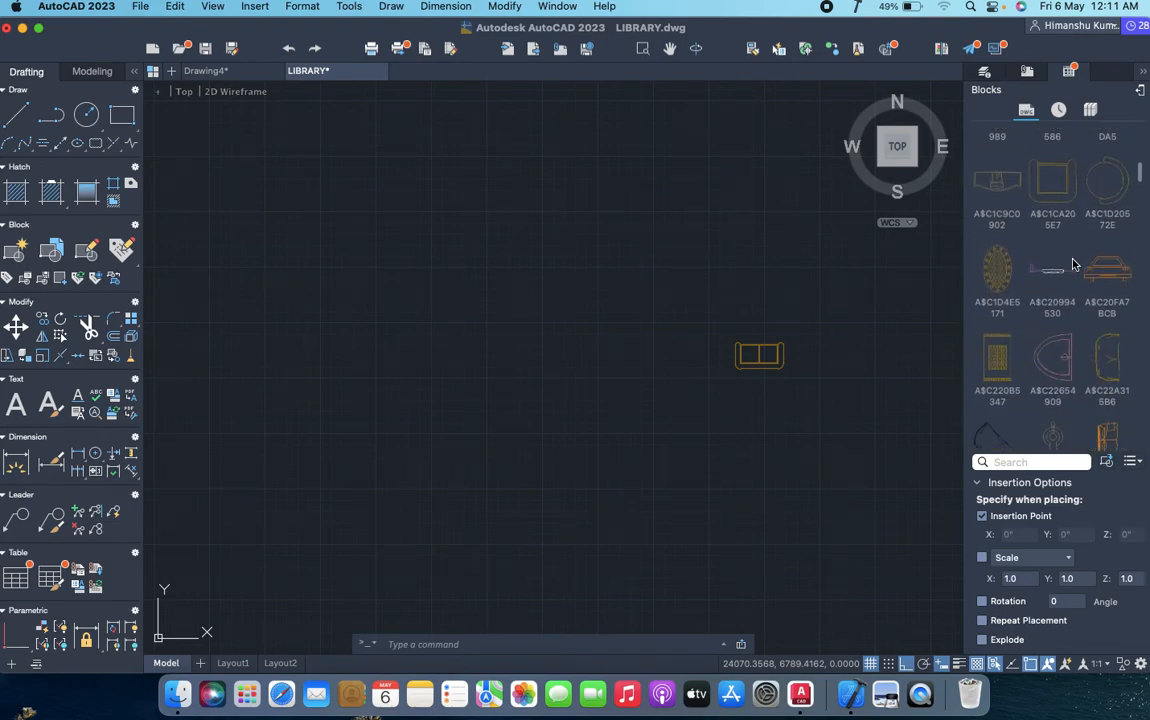
{"action": "scroll", "coordinate": [1073, 263], "scroll_direction": "down", "scroll_amount": 8}
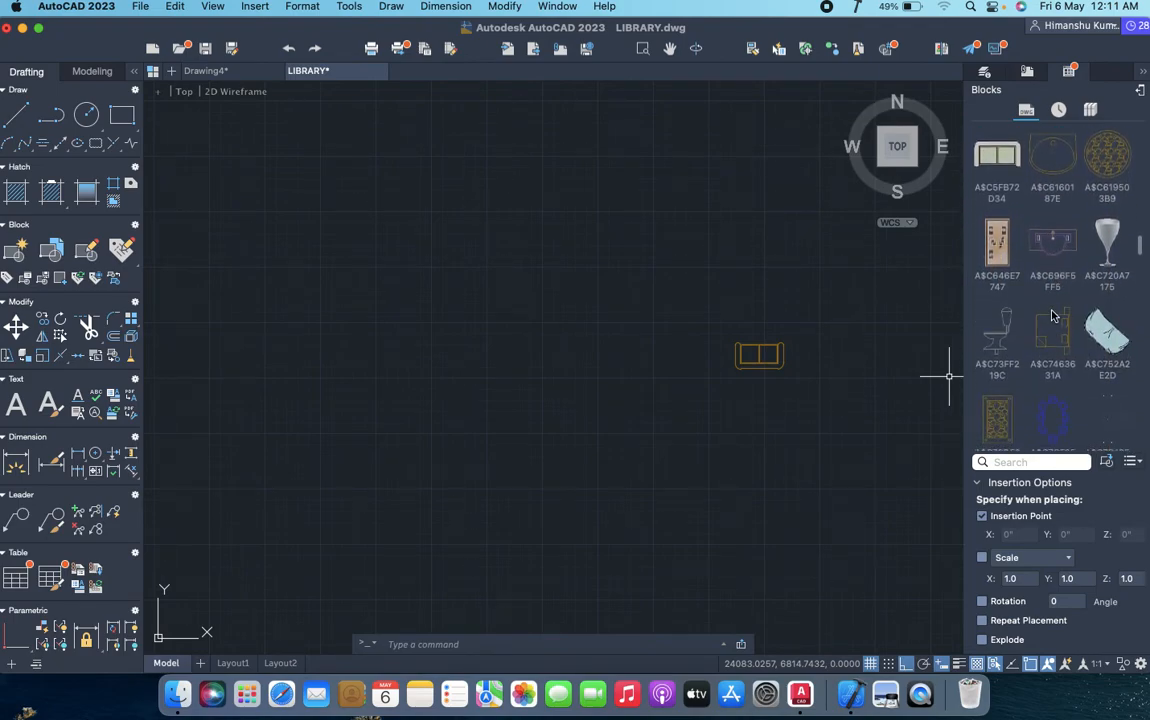
{"action": "left_click_drag", "start_coordinate": [940, 372], "coordinate": [599, 492]}
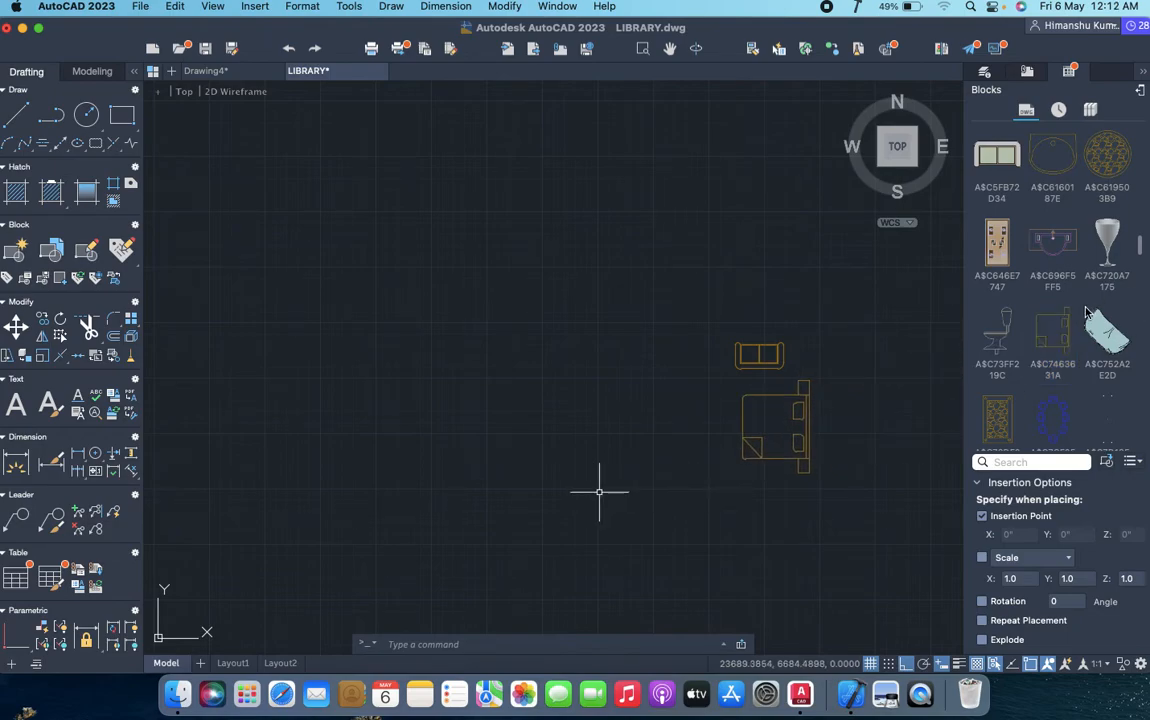
- Insert the Chair - Rocking block above the sofa
{"action": "scroll", "coordinate": [1087, 313], "scroll_direction": "down", "scroll_amount": 5}
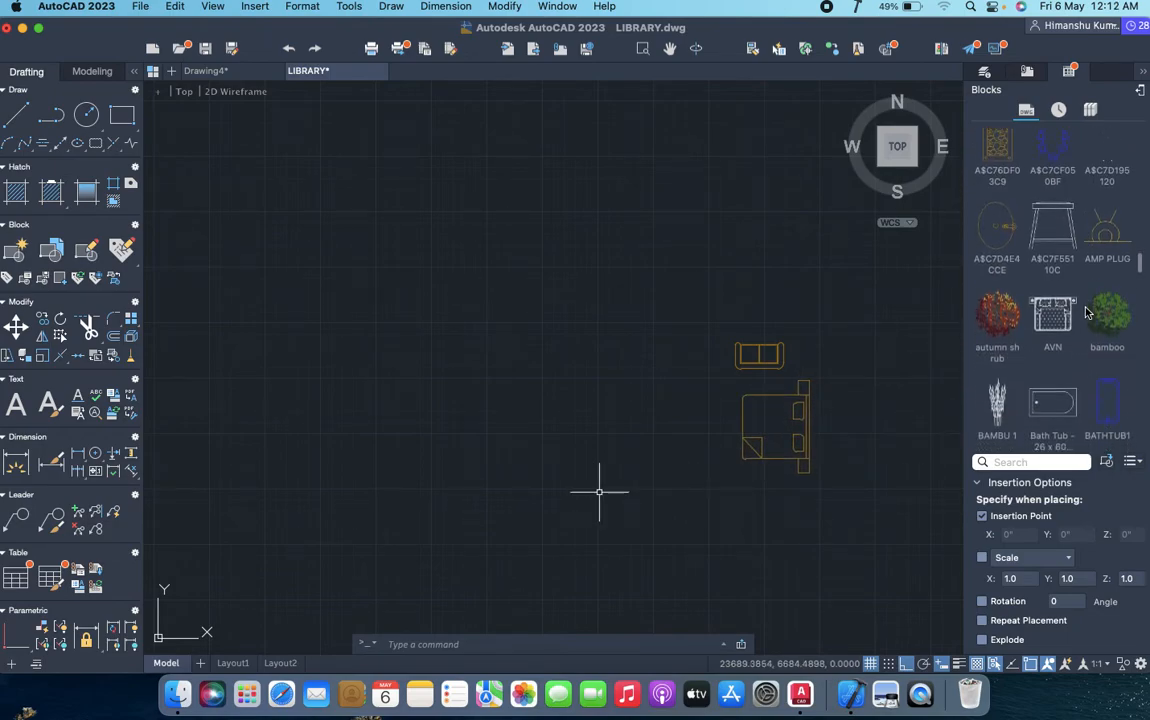
{"action": "scroll", "coordinate": [1087, 313], "scroll_direction": "down", "scroll_amount": 5}
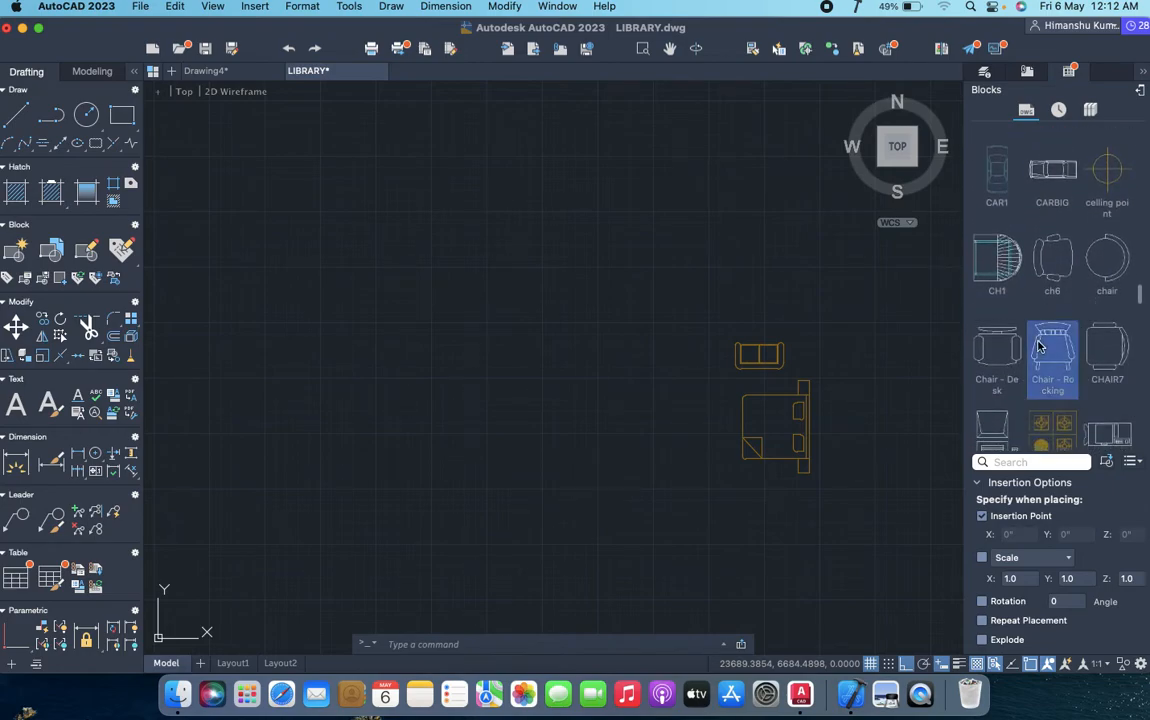
{"action": "left_click_drag", "start_coordinate": [810, 352], "coordinate": [641, 309]}
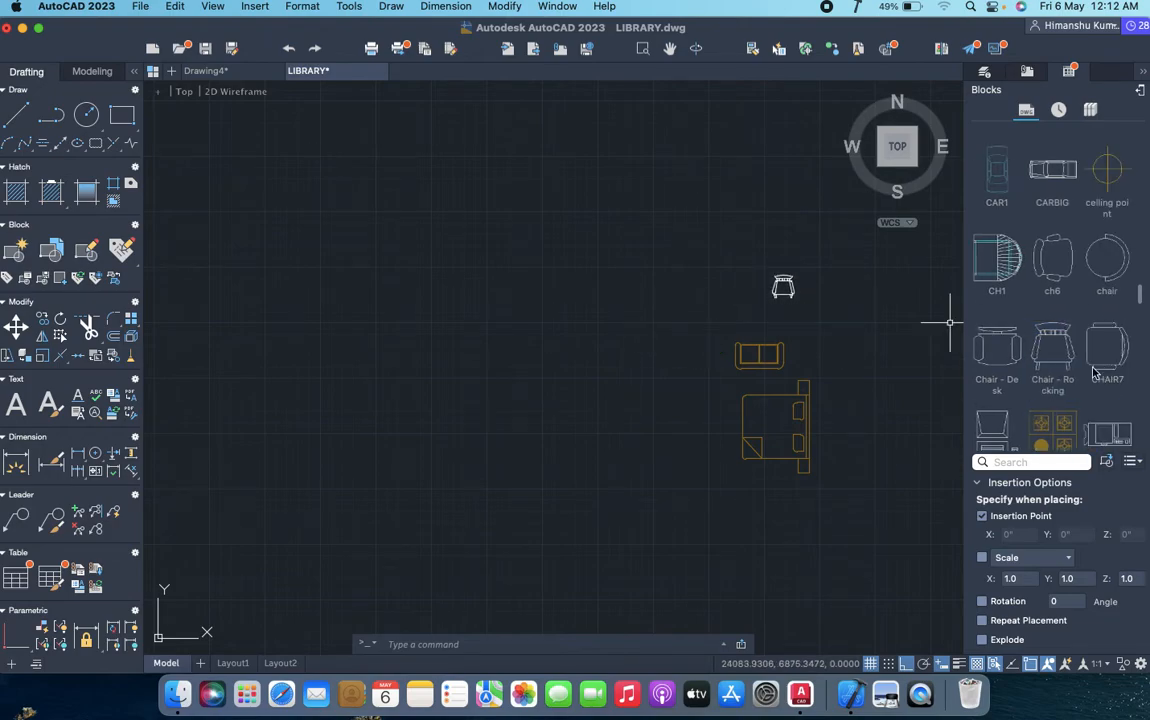
- Insert the I_SITE_VEHICLE car block beside the rocking chair, on its left
{"action": "scroll", "coordinate": [1093, 372], "scroll_direction": "down", "scroll_amount": 10}
{"action": "scroll", "coordinate": [1093, 372], "scroll_direction": "down", "scroll_amount": 10}
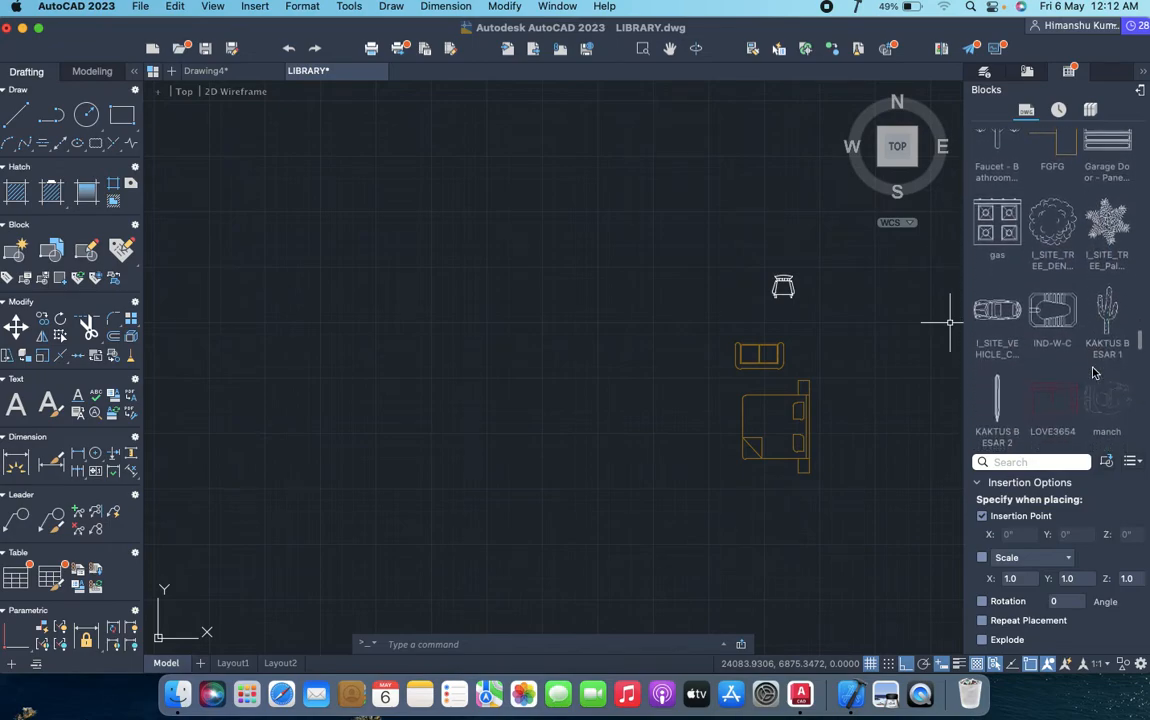
{"action": "left_click", "coordinate": [1064, 314]}
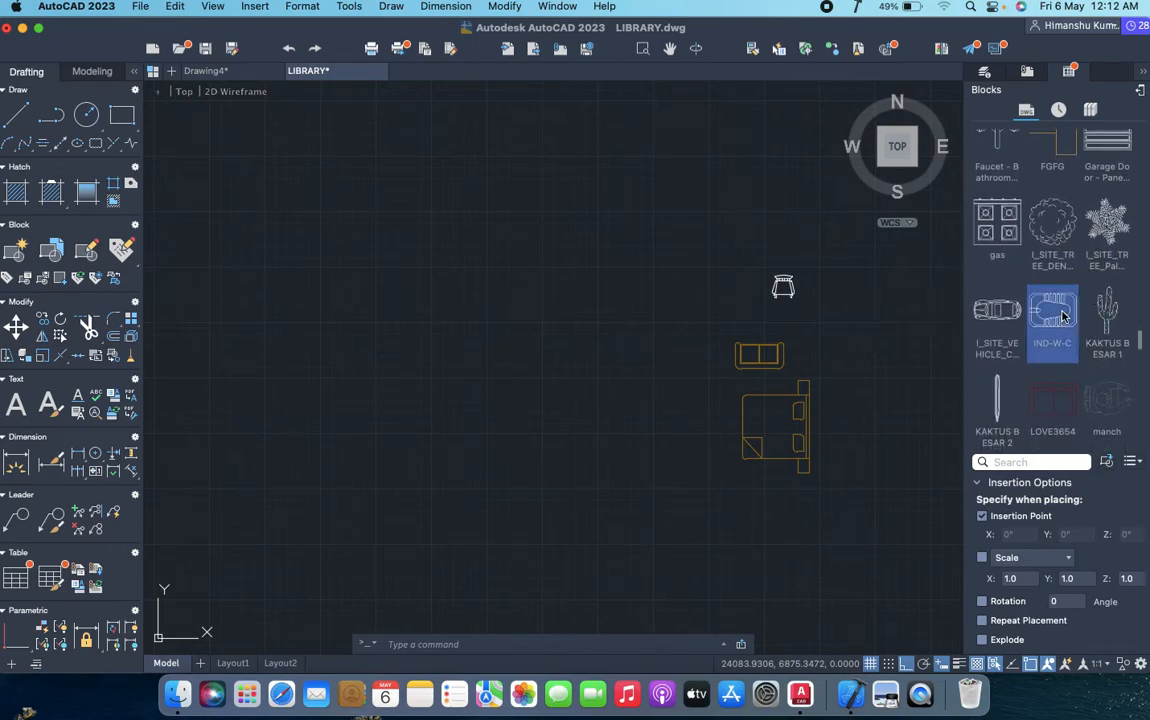
{"action": "left_click", "coordinate": [996, 330]}
{"action": "mouse_move", "coordinate": [884, 352]}
{"action": "left_mouse_down"}
{"action": "mouse_move", "coordinate": [596, 356]}
{"action": "mouse_move", "coordinate": [420, 328]}
{"action": "left_mouse_up"}
- Insert the green PLANT block below and to the left of the car
{"action": "scroll", "coordinate": [1066, 318], "scroll_direction": "down", "scroll_amount": 5}
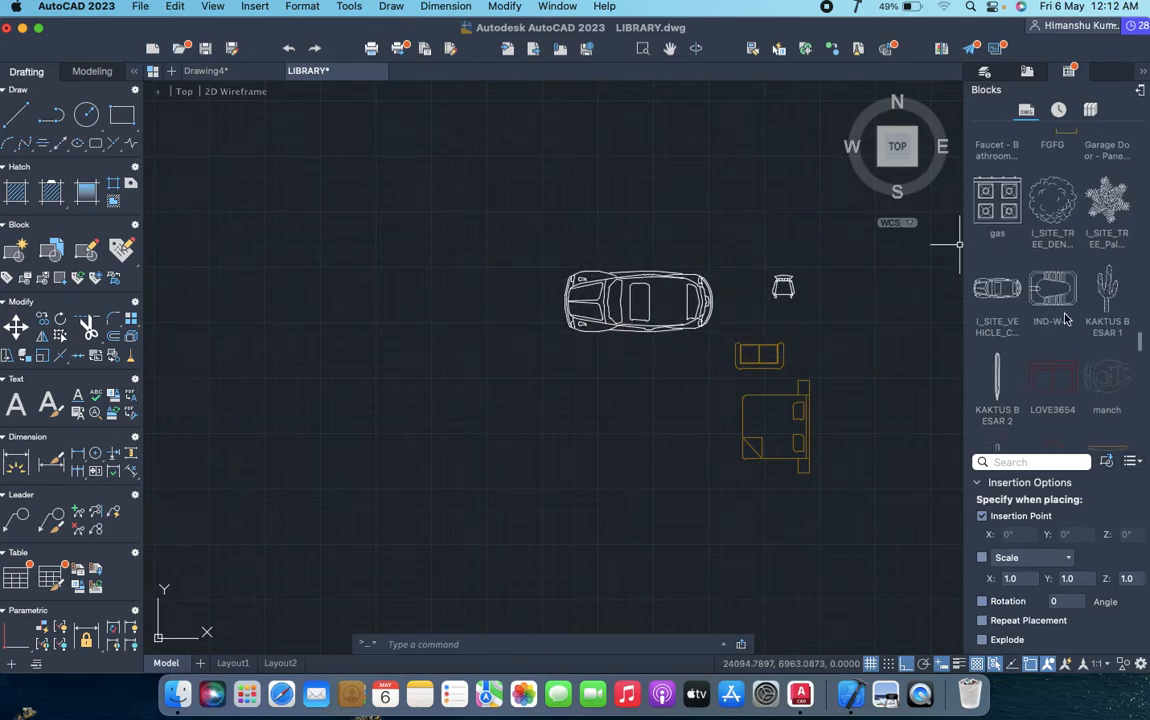
{"action": "scroll", "coordinate": [1066, 318], "scroll_direction": "down", "scroll_amount": 3}
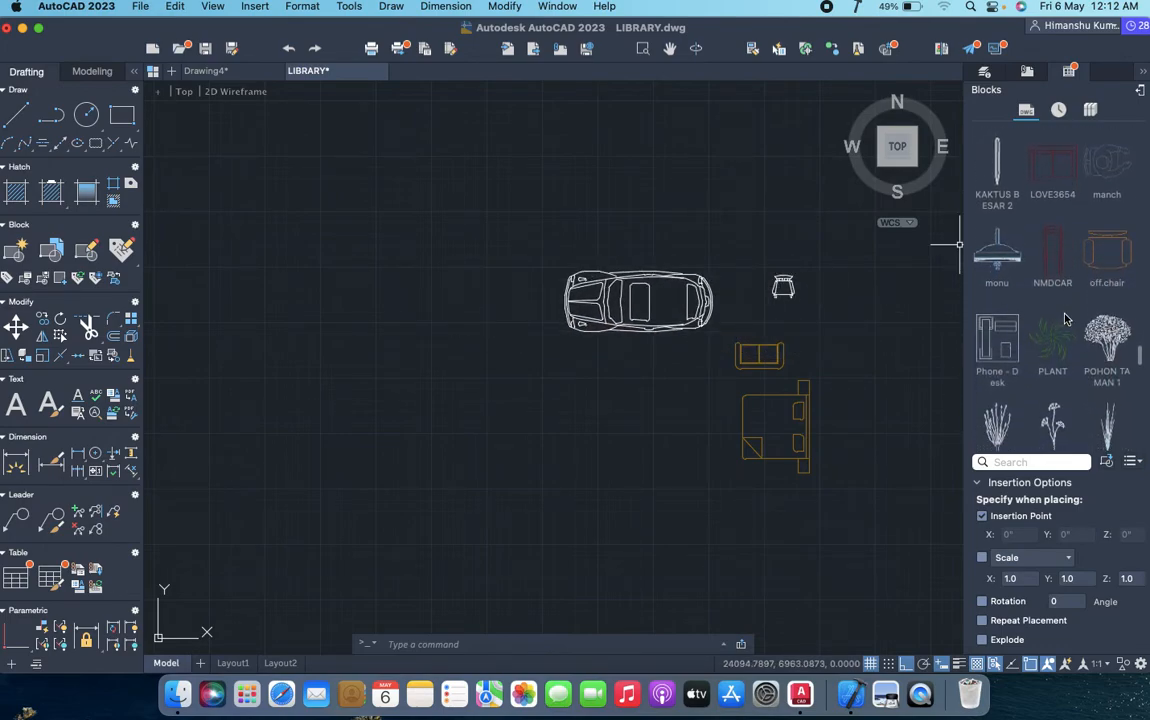
{"action": "left_click", "coordinate": [1062, 301]}
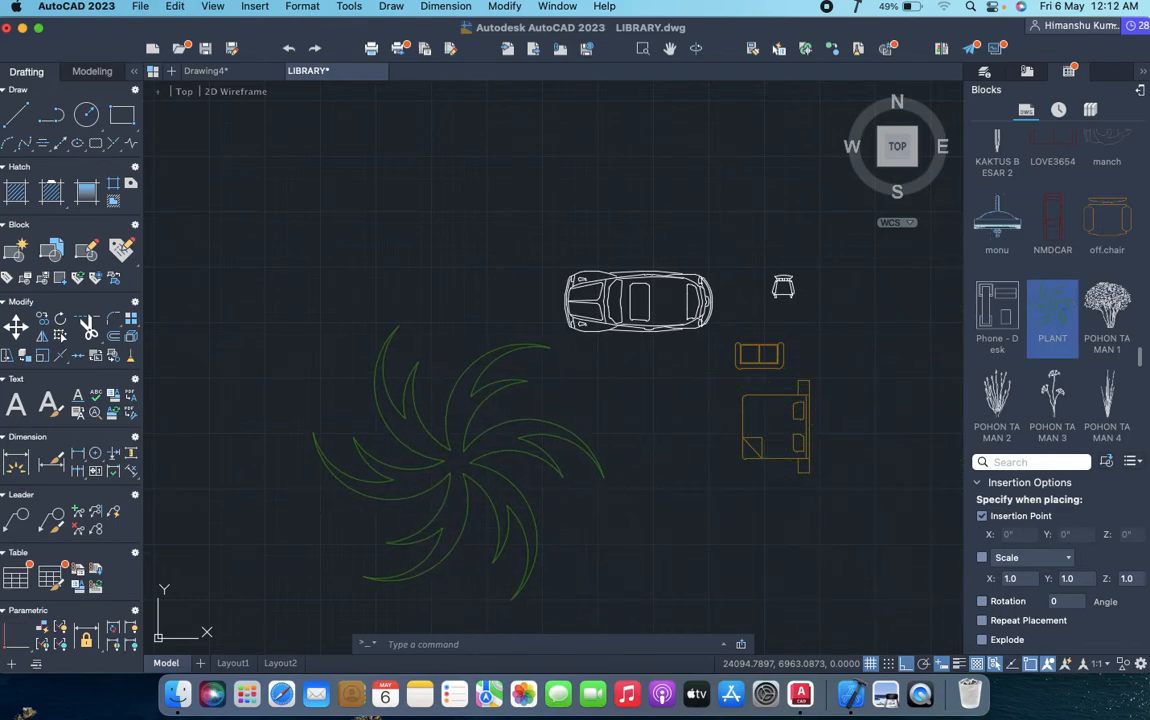
{"action": "left_click", "coordinate": [310, 540]}
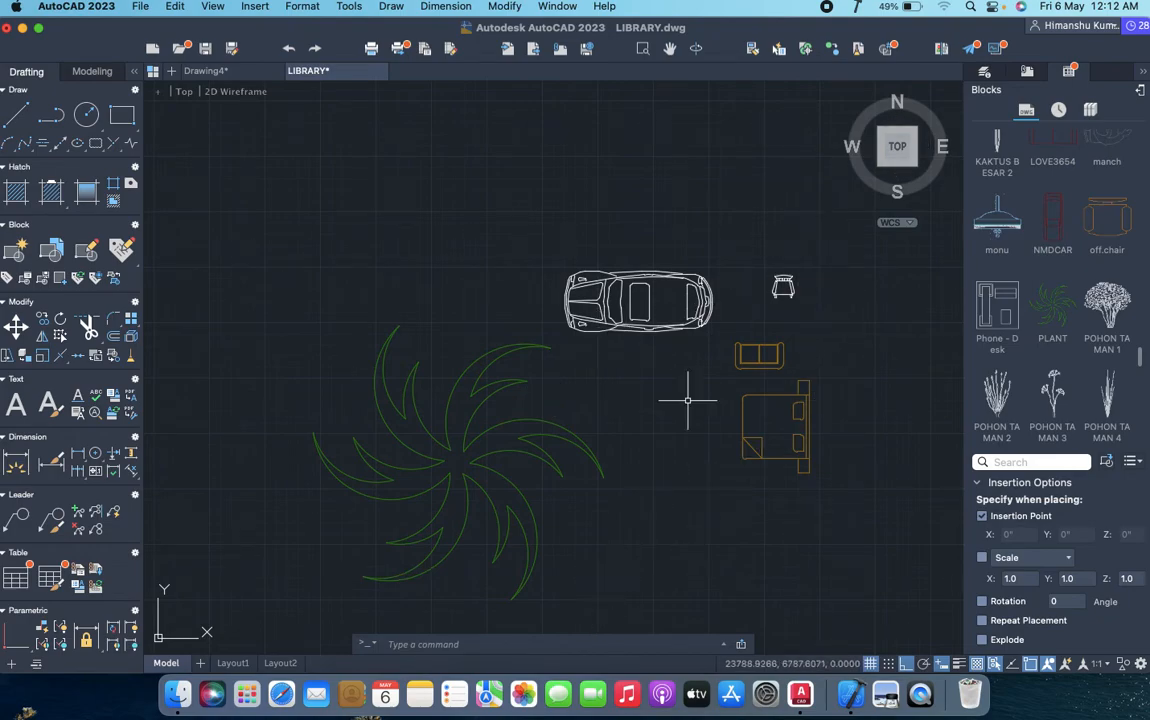
- Copy the plant, car, chair, sofa and bed from LIBRARY and paste them into Drawing4 with the furniture to the right of the floor plan
{"action": "left_click", "coordinate": [830, 253]}
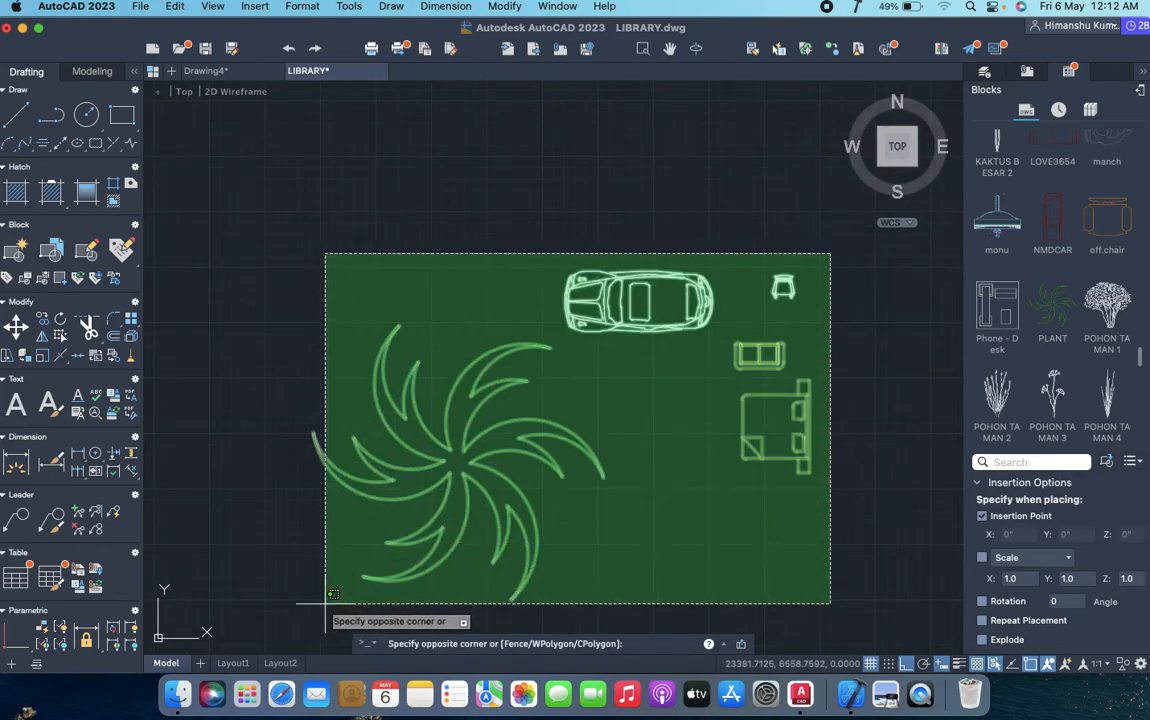
{"action": "left_click", "coordinate": [326, 603]}
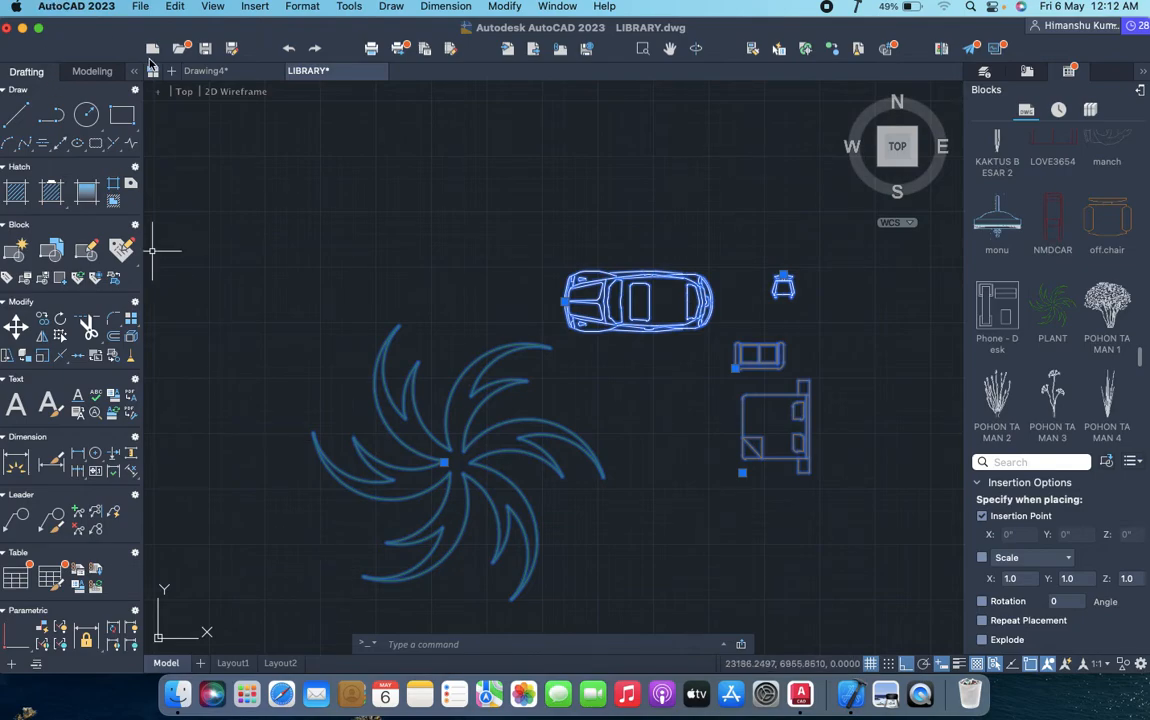
{"action": "left_click", "coordinate": [206, 72]}
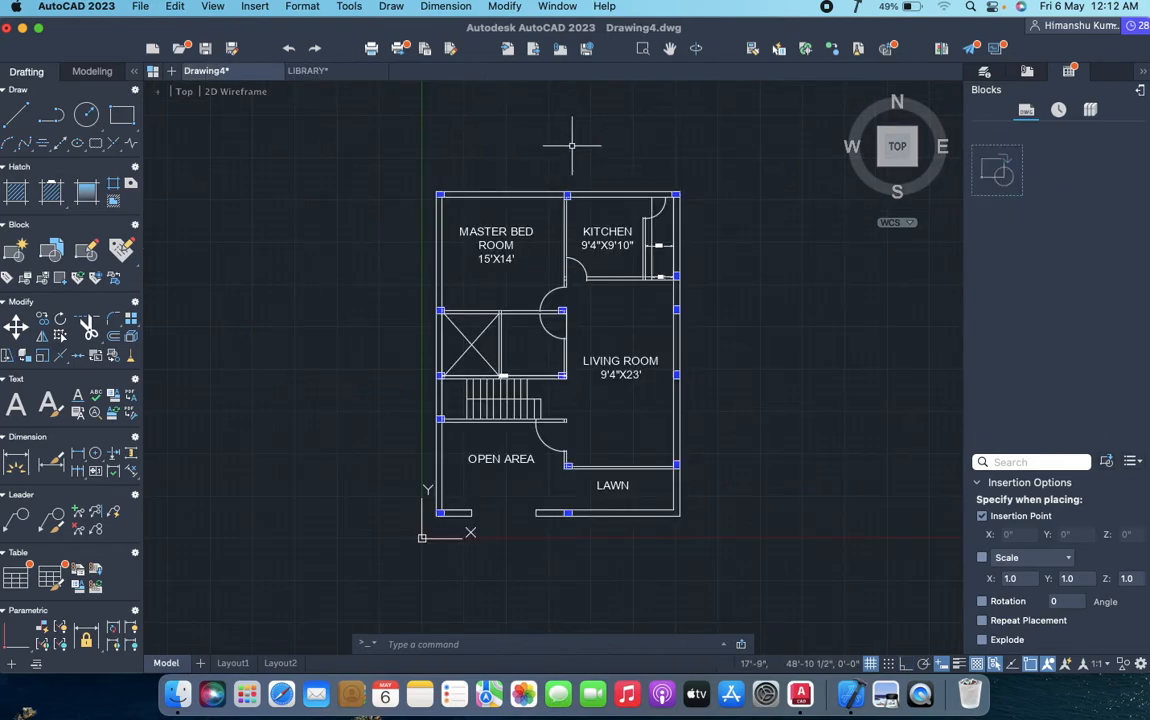
{"action": "key", "text": "super+v"}
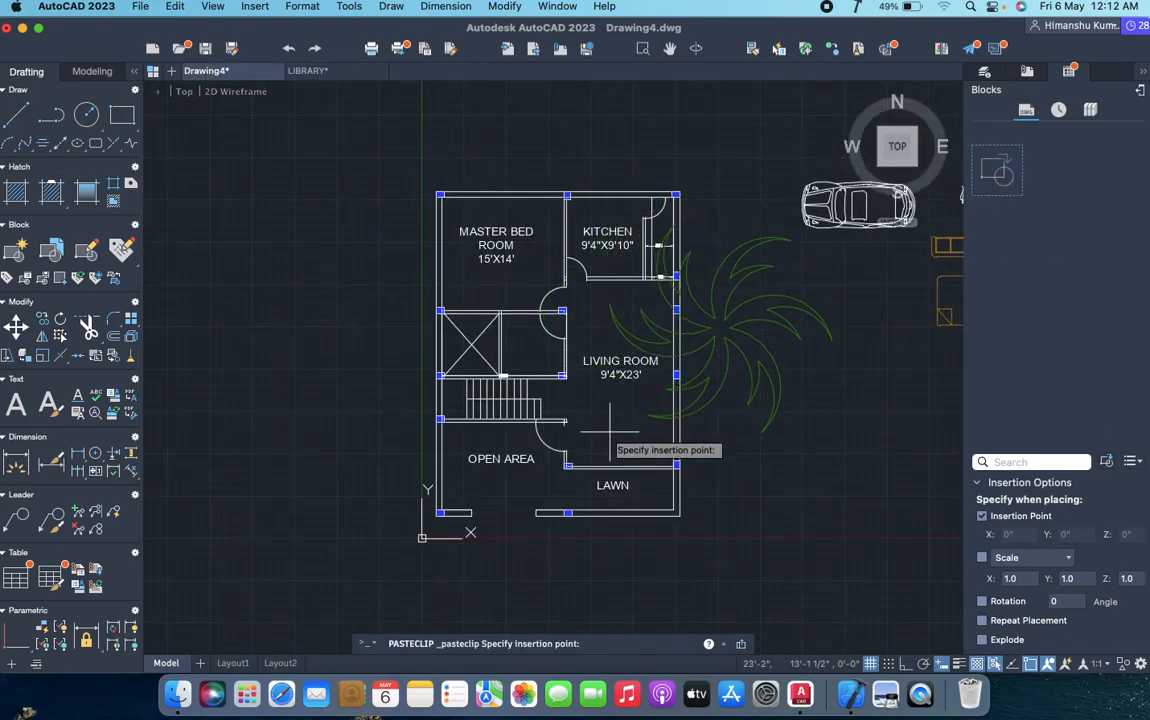
{"action": "left_click", "coordinate": [562, 530]}
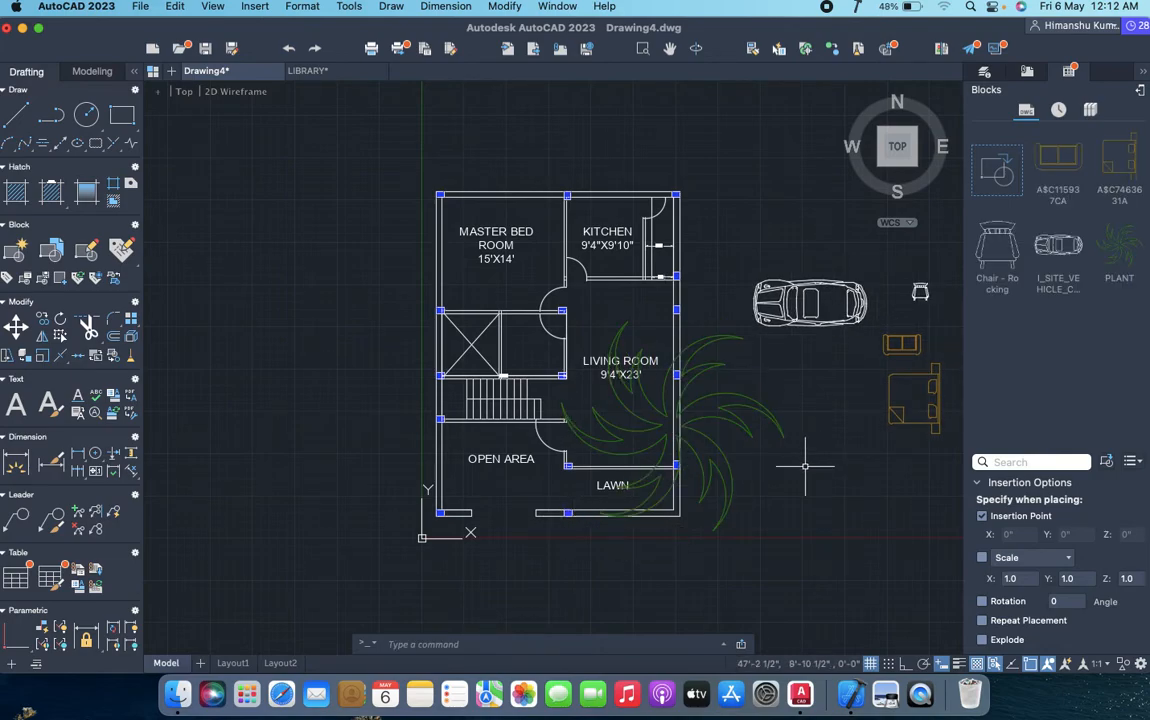
- Move the double bed block into the master bedroom, beside its right wall
{"action": "scroll", "coordinate": [745, 452], "scroll_direction": "right", "scroll_amount": 5}
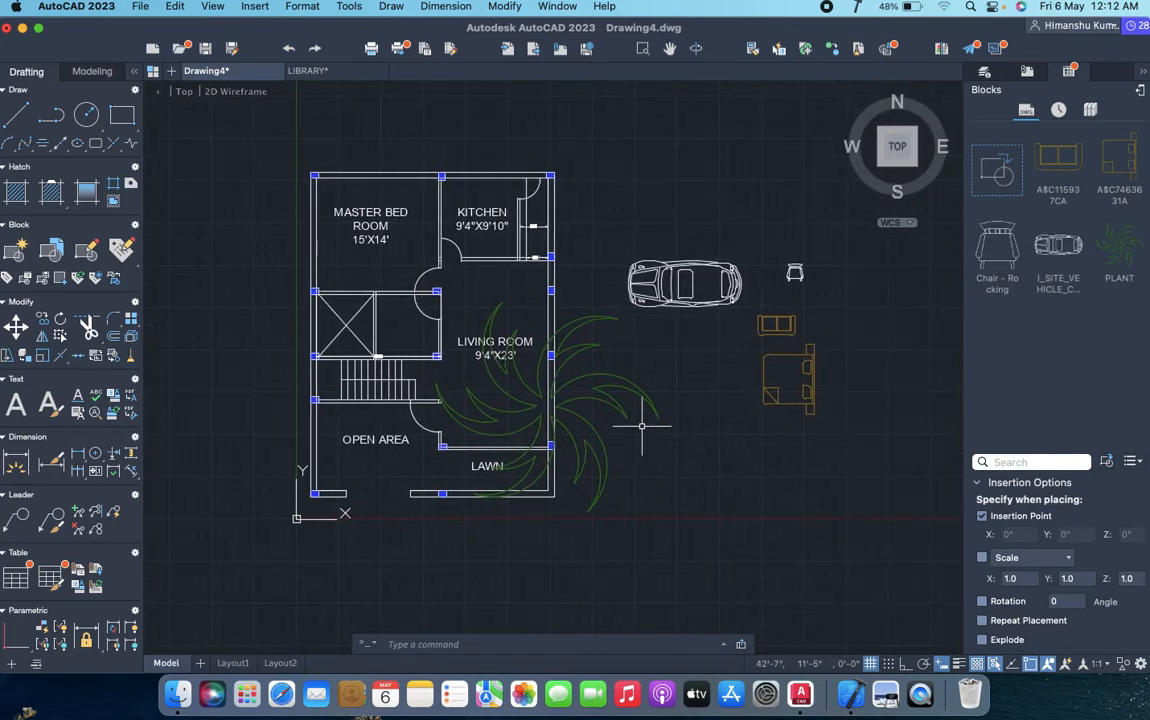
{"action": "left_click", "coordinate": [836, 371]}
{"action": "left_click", "coordinate": [805, 404]}
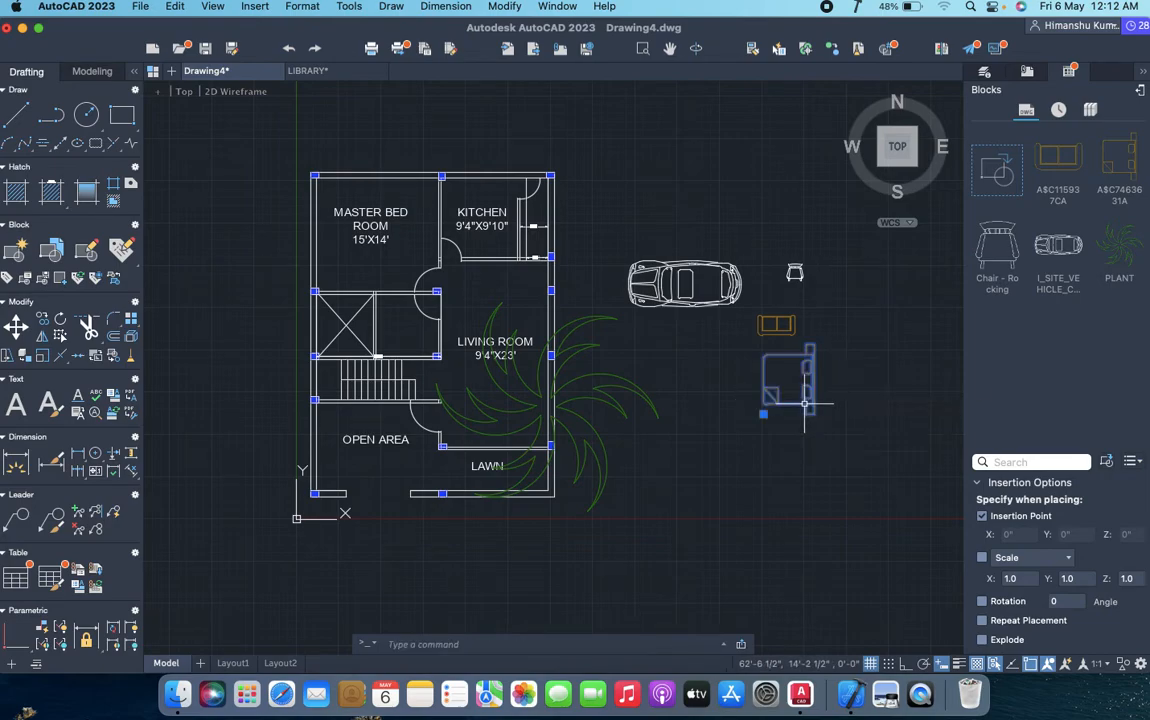
{"action": "type", "text": "m"}
{"action": "key", "text": "Return"}
{"action": "left_click", "coordinate": [803, 378]}
{"action": "left_click", "coordinate": [423, 230]}
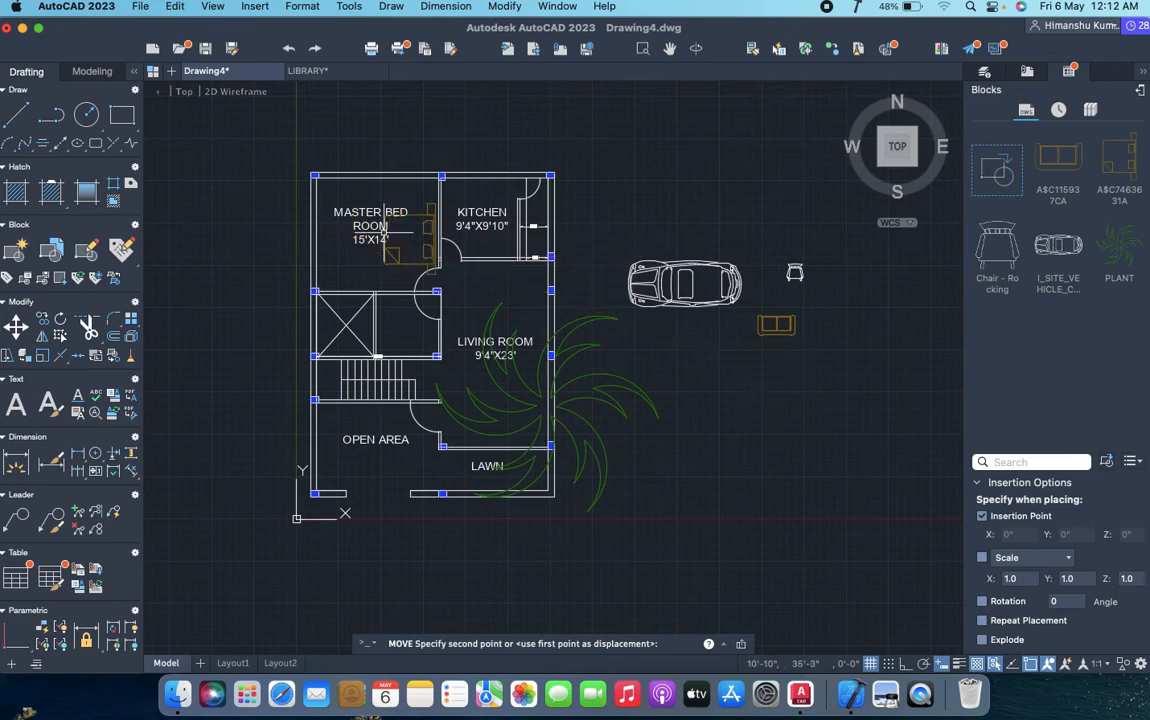
- Rotate the bed in the master bedroom by 90 degrees about a point near its centre
{"action": "scroll", "coordinate": [408, 255], "scroll_direction": "up", "scroll_amount": 4}
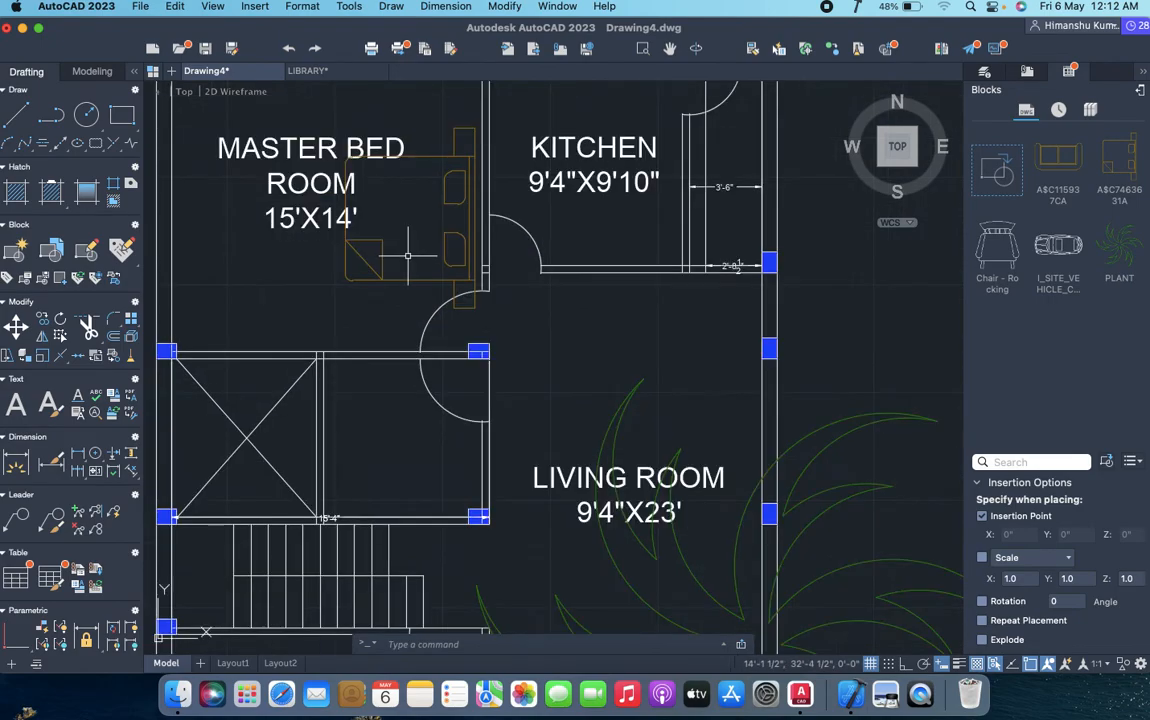
{"action": "left_click", "coordinate": [413, 309]}
{"action": "left_click", "coordinate": [370, 250]}
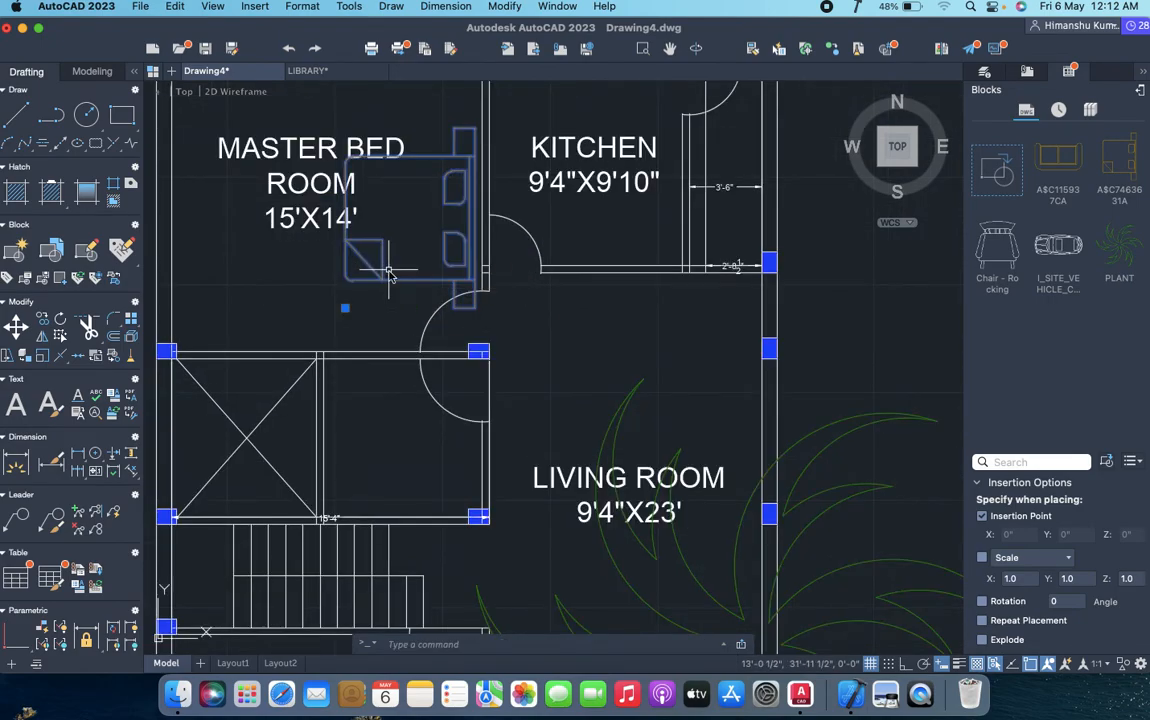
{"action": "type", "text": "ro"}
{"action": "key", "text": "Return"}
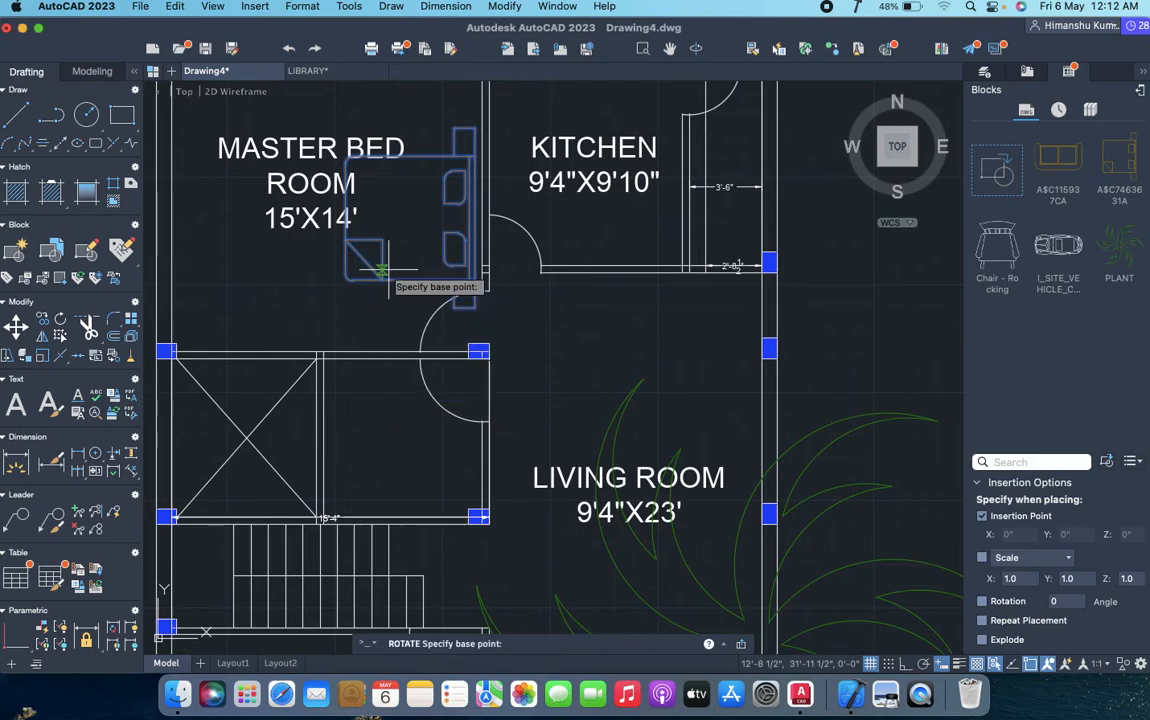
{"action": "left_click", "coordinate": [411, 228]}
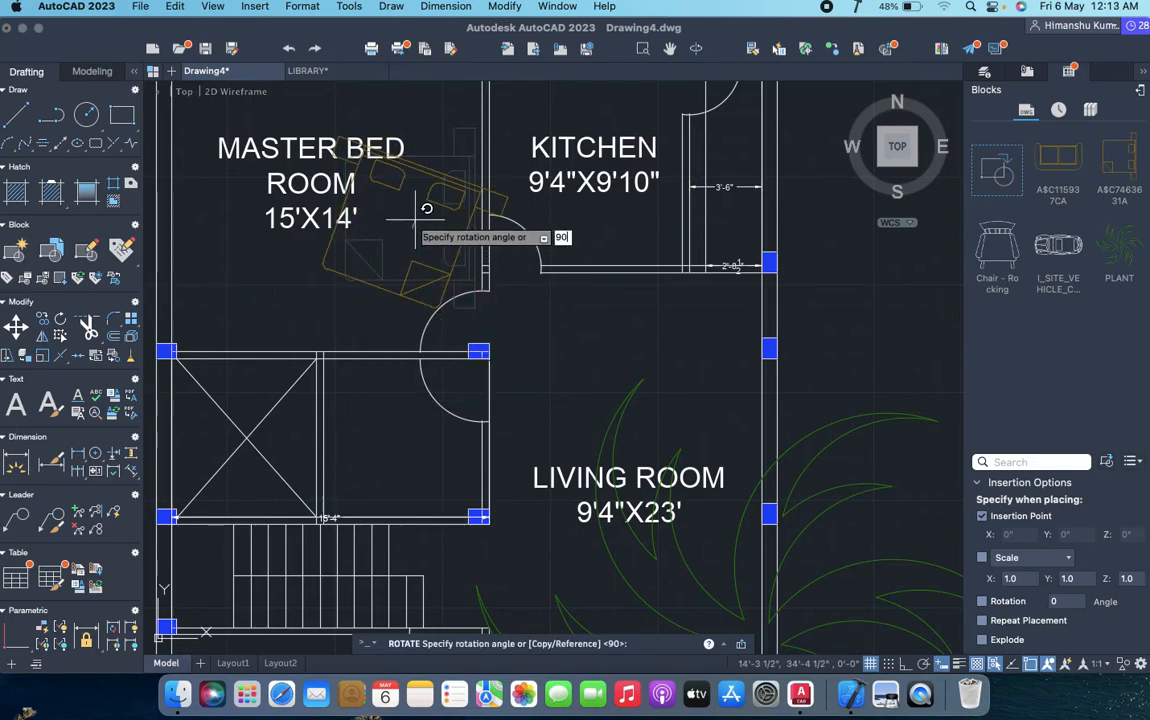
{"action": "type", "text": "90"}
{"action": "key", "text": "Return"}
- Move the rotated bed by its headboard edge so it sits against the master bedroom's upper wall
{"action": "left_click", "coordinate": [430, 150]}
{"action": "left_click", "coordinate": [423, 200]}
{"action": "type", "text": "m"}
{"action": "key", "text": "Return"}
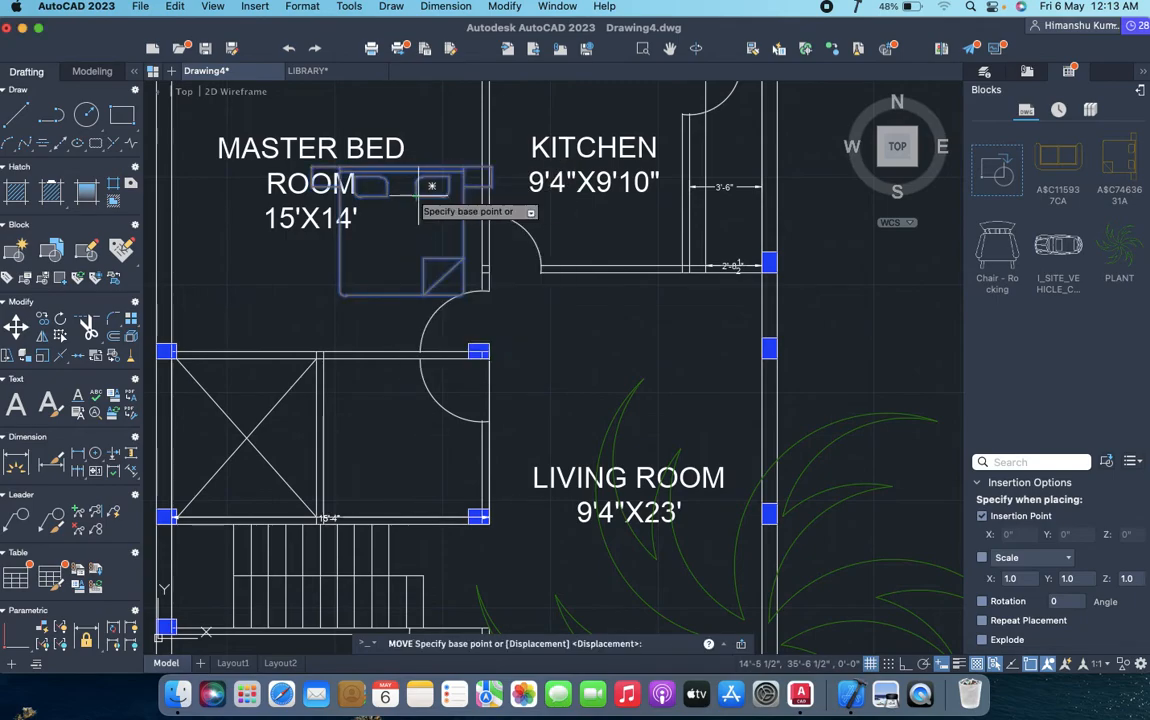
{"action": "scroll", "coordinate": [405, 190], "scroll_direction": "up", "scroll_amount": 5}
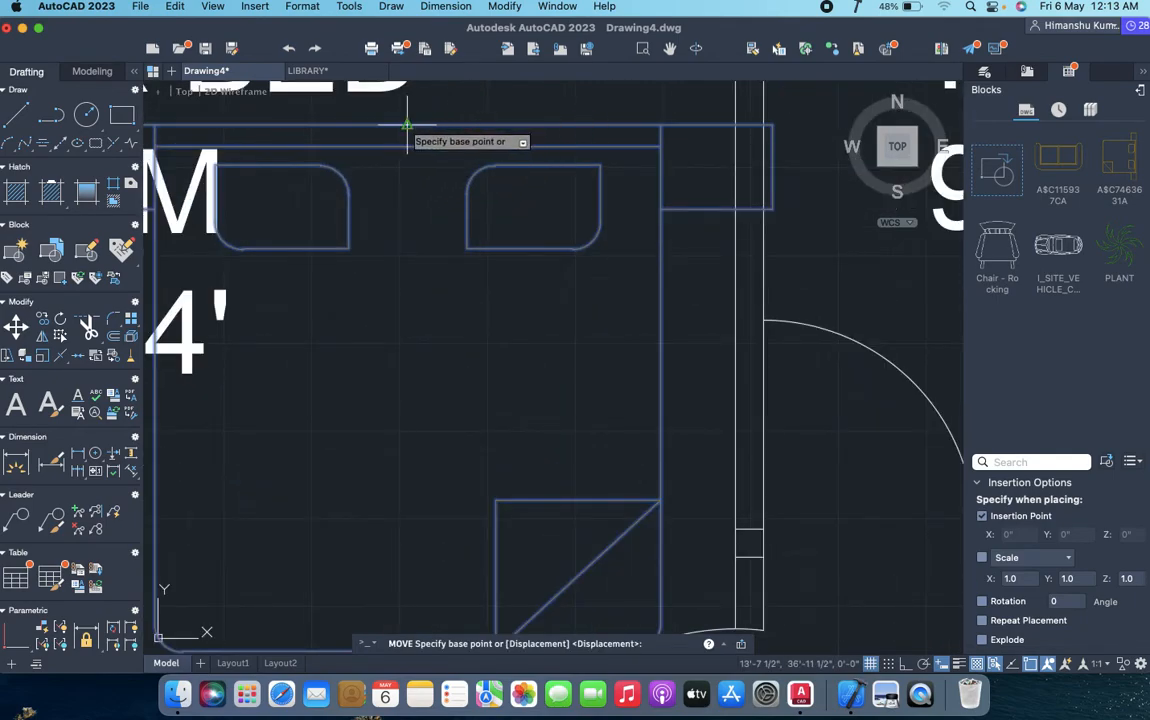
{"action": "left_click", "coordinate": [407, 125]}
{"action": "scroll", "coordinate": [418, 110], "scroll_direction": "down", "scroll_amount": 6}
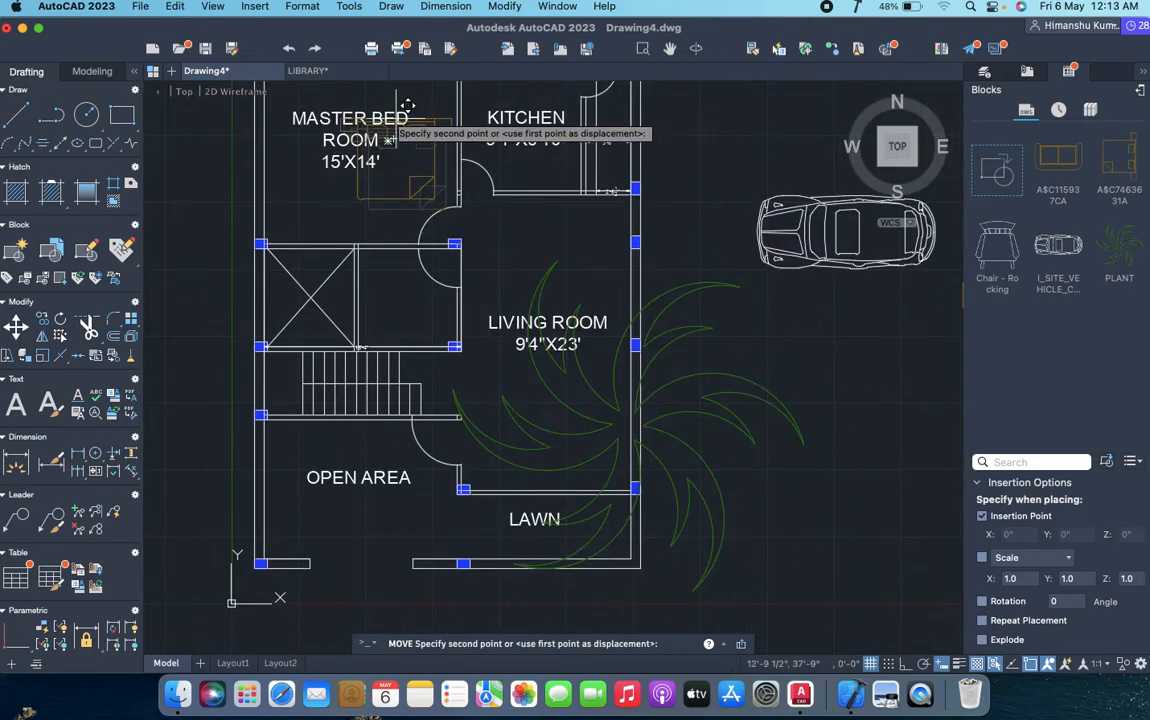
{"action": "middle_click_drag", "start_coordinate": [423, 163], "coordinate": [458, 275]}
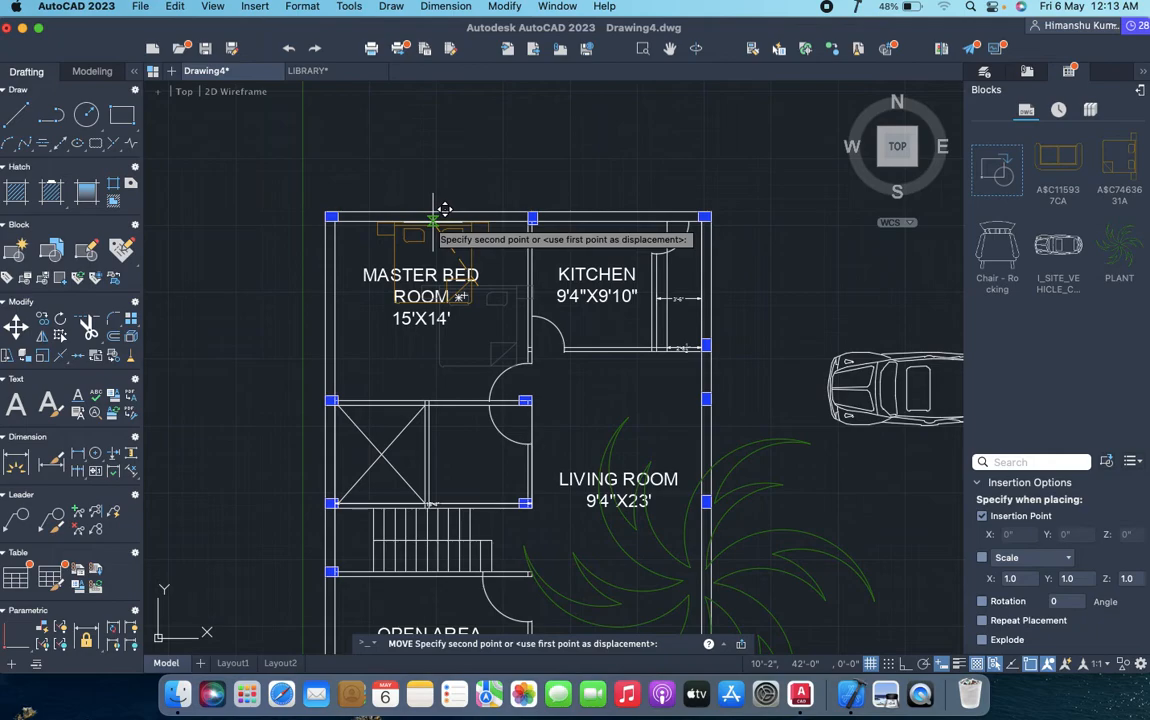
{"action": "left_click", "coordinate": [433, 216]}
- Move the MASTER BED ROOM 15'X14' label down into the free space below the bed
{"action": "left_click", "coordinate": [462, 341]}
{"action": "left_click", "coordinate": [427, 328]}
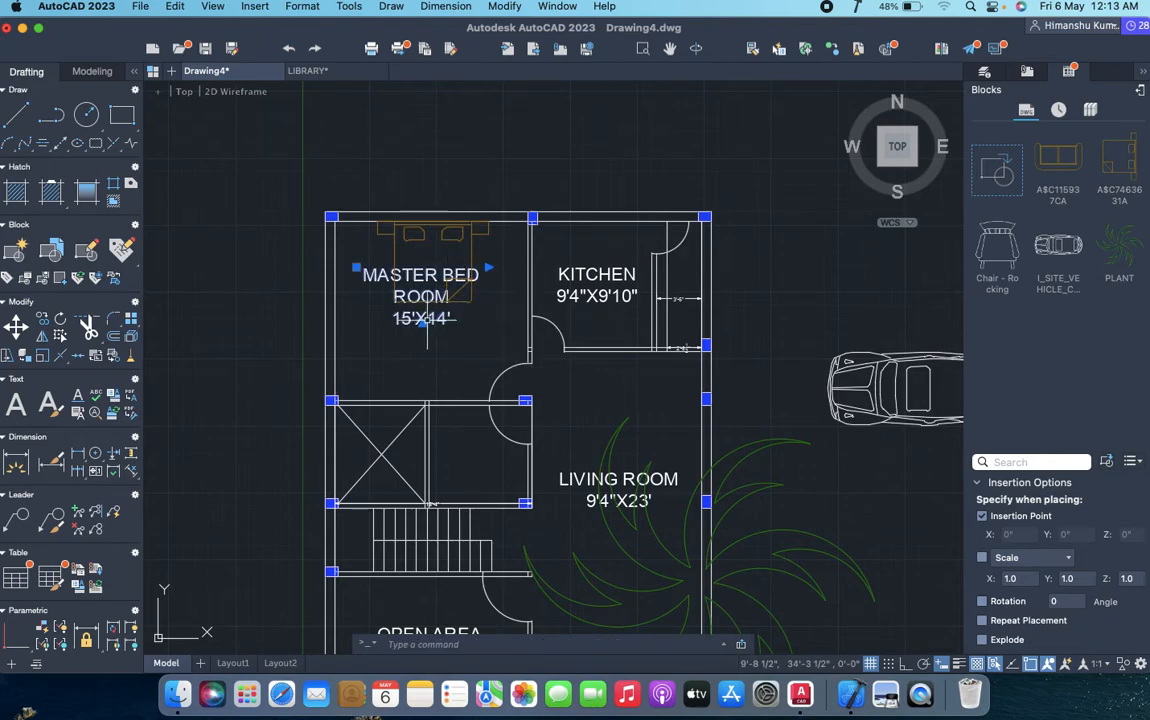
{"action": "type", "text": "m"}
{"action": "key", "text": "Return"}
{"action": "left_click", "coordinate": [427, 277]}
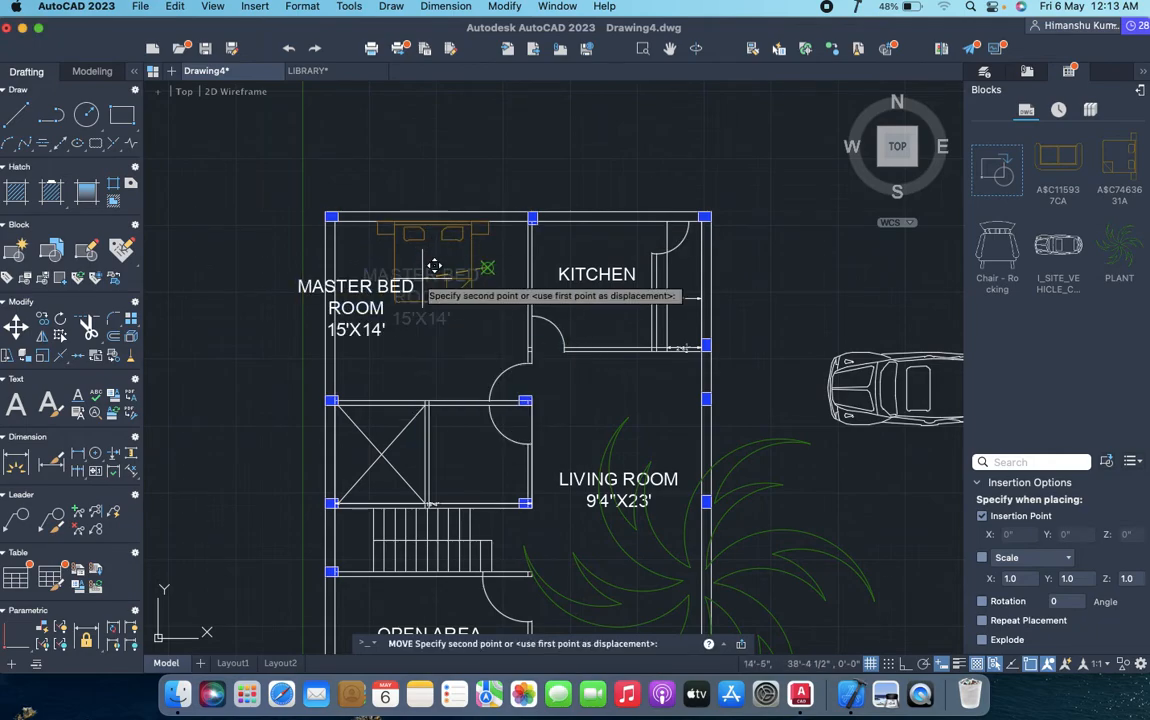
{"action": "left_click", "coordinate": [494, 320]}
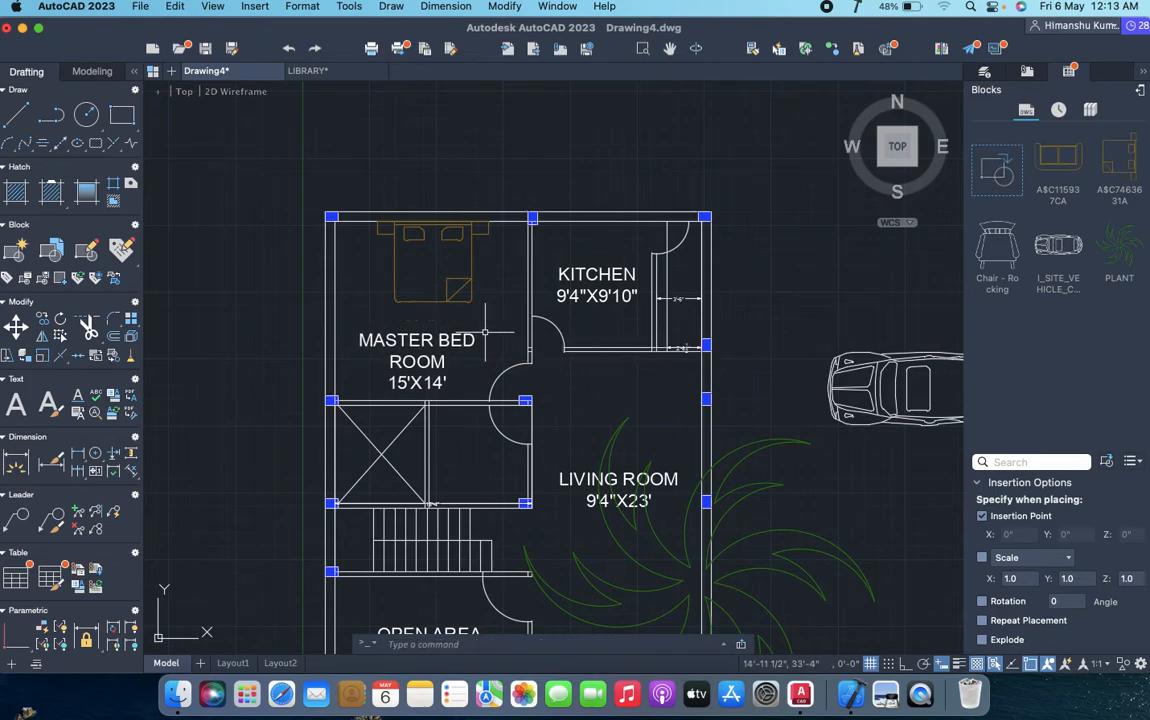
- Move the car block from outside the plan into the open area
{"action": "scroll", "coordinate": [431, 261], "scroll_direction": "down", "scroll_amount": 3}
{"action": "middle_click_drag", "start_coordinate": [453, 329], "coordinate": [405, 276]}
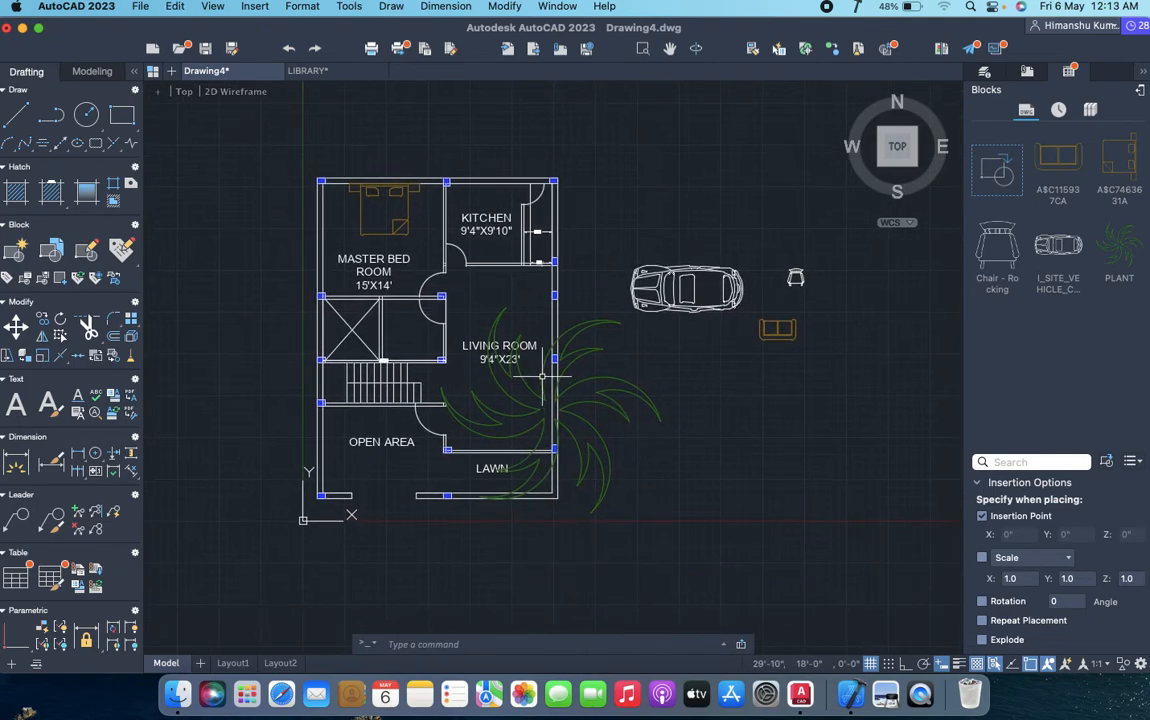
{"action": "scroll", "coordinate": [762, 323], "scroll_direction": "up", "scroll_amount": 2}
{"action": "left_click", "coordinate": [733, 218]}
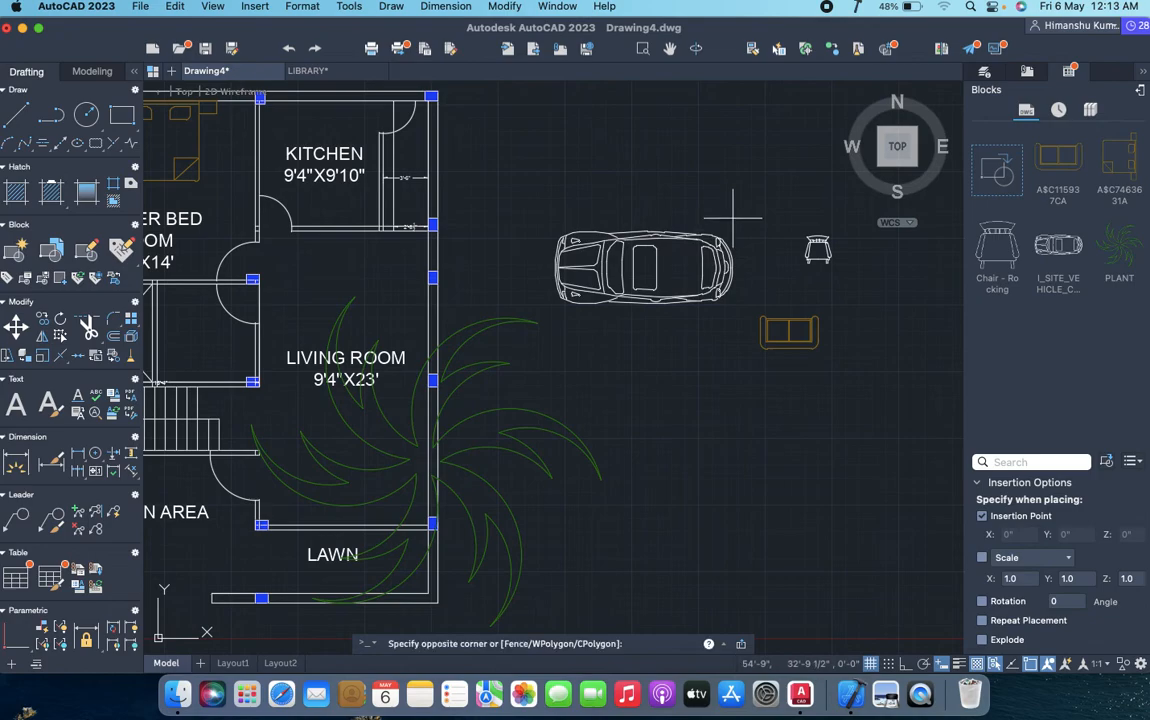
{"action": "left_click", "coordinate": [650, 328]}
{"action": "type", "text": "m"}
{"action": "key", "text": "Return"}
{"action": "left_click", "coordinate": [655, 300]}
{"action": "scroll", "coordinate": [648, 330], "scroll_direction": "down", "scroll_amount": 5}
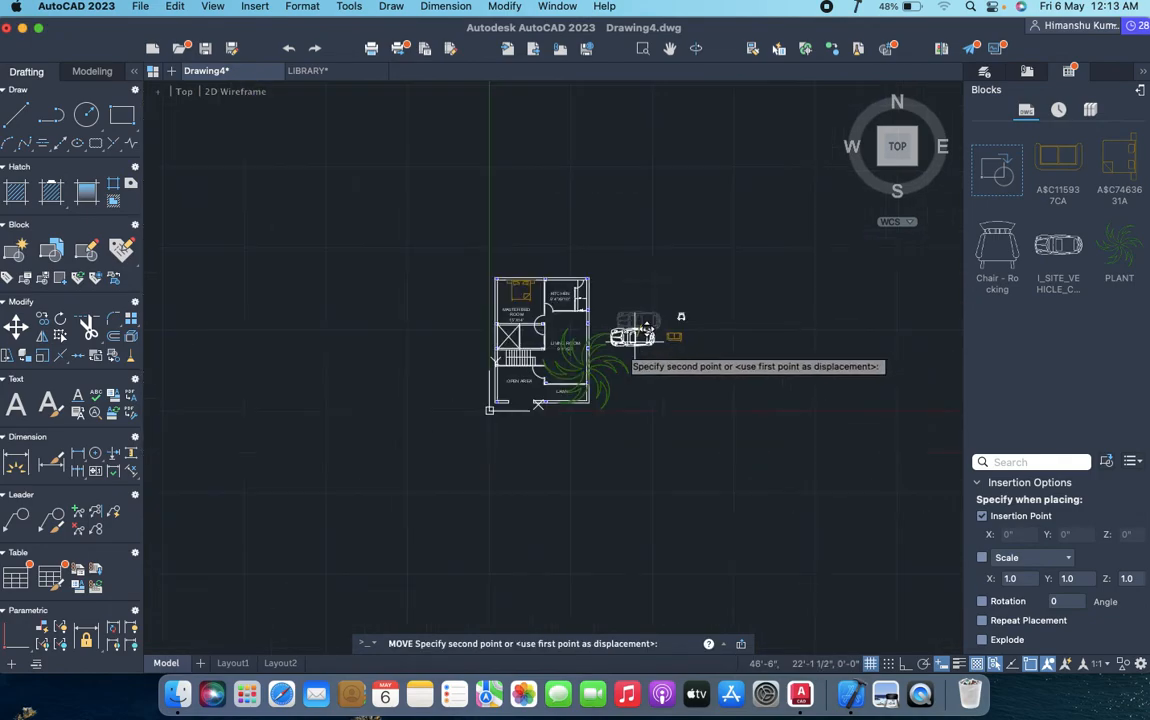
{"action": "scroll", "coordinate": [525, 410], "scroll_direction": "up", "scroll_amount": 5}
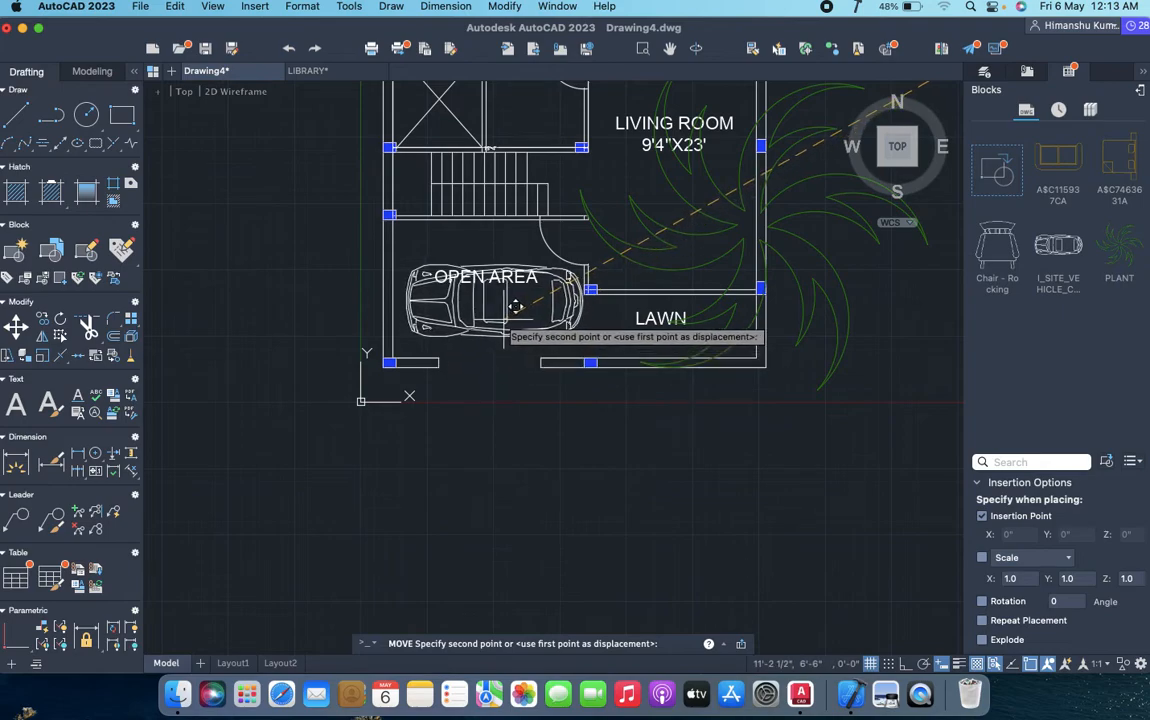
{"action": "left_click", "coordinate": [513, 305]}
- Rotate the car by 90 degrees so its front points toward the lower side of the plan
{"action": "type", "text": "ro"}
{"action": "key", "text": "Return"}
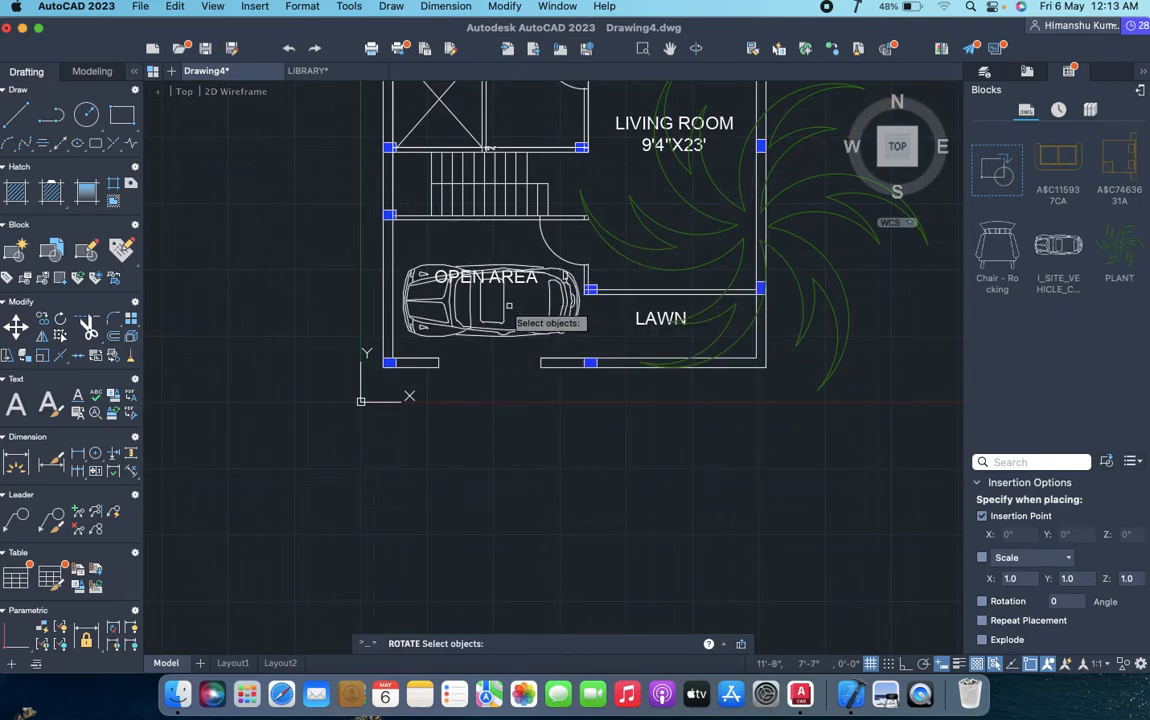
{"action": "left_click", "coordinate": [501, 308]}
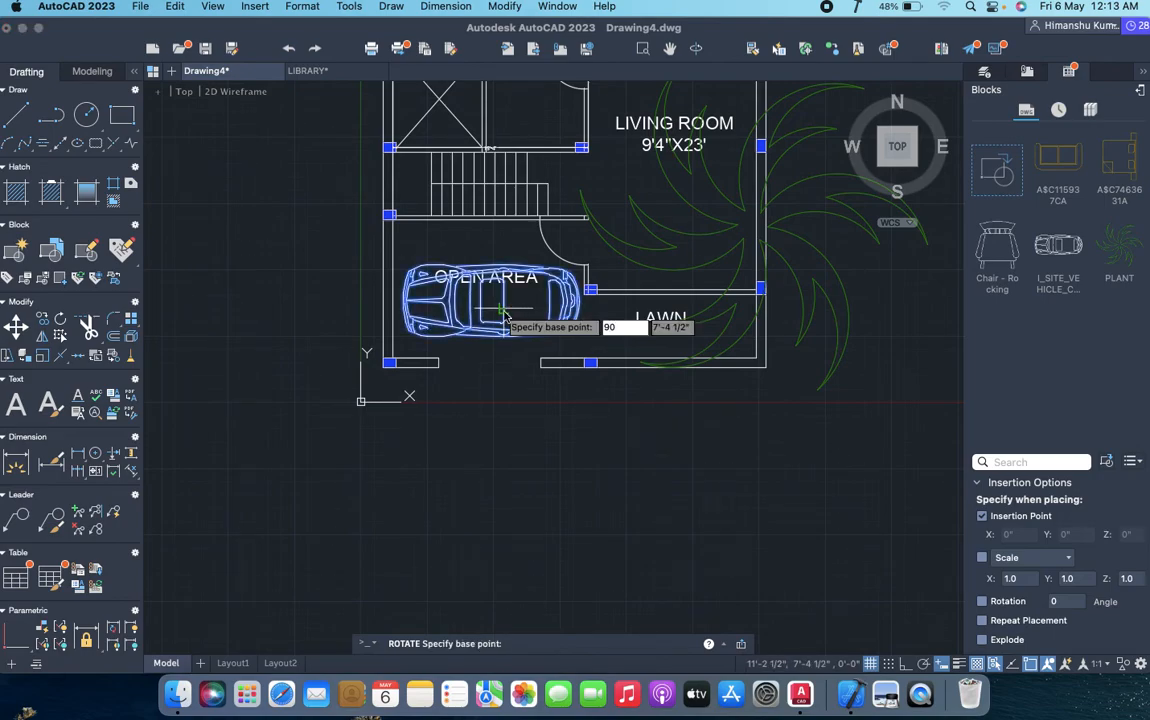
{"action": "left_click", "coordinate": [505, 316]}
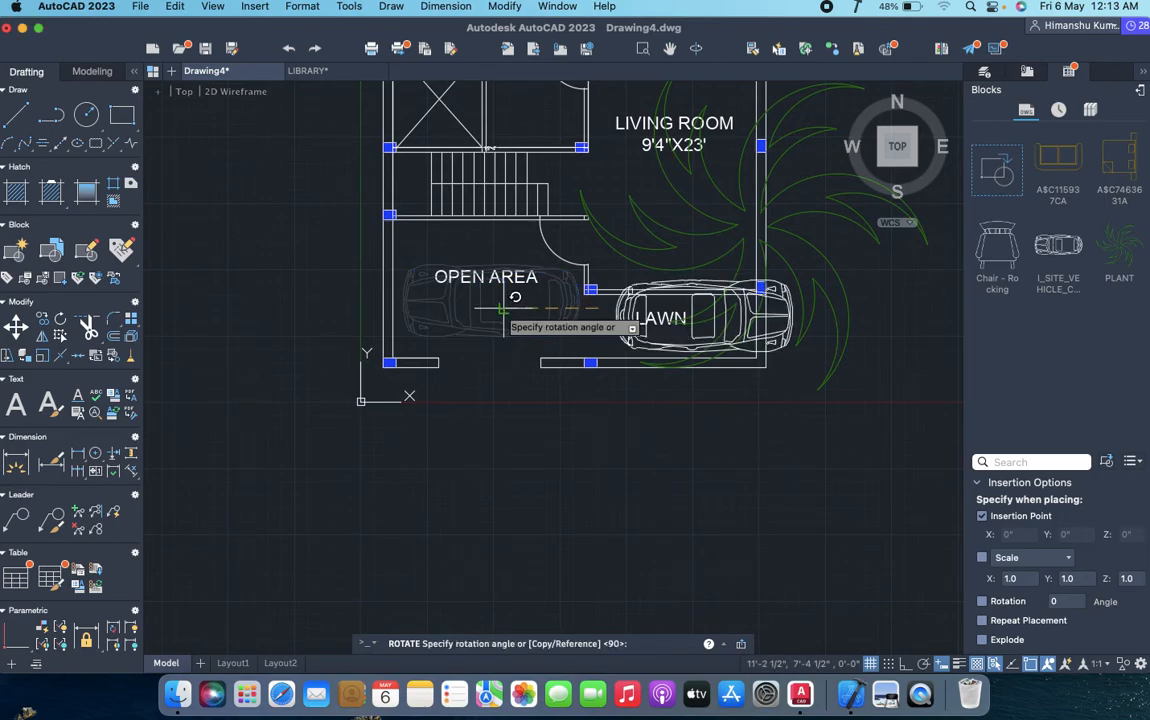
{"action": "left_click", "coordinate": [600, 420]}
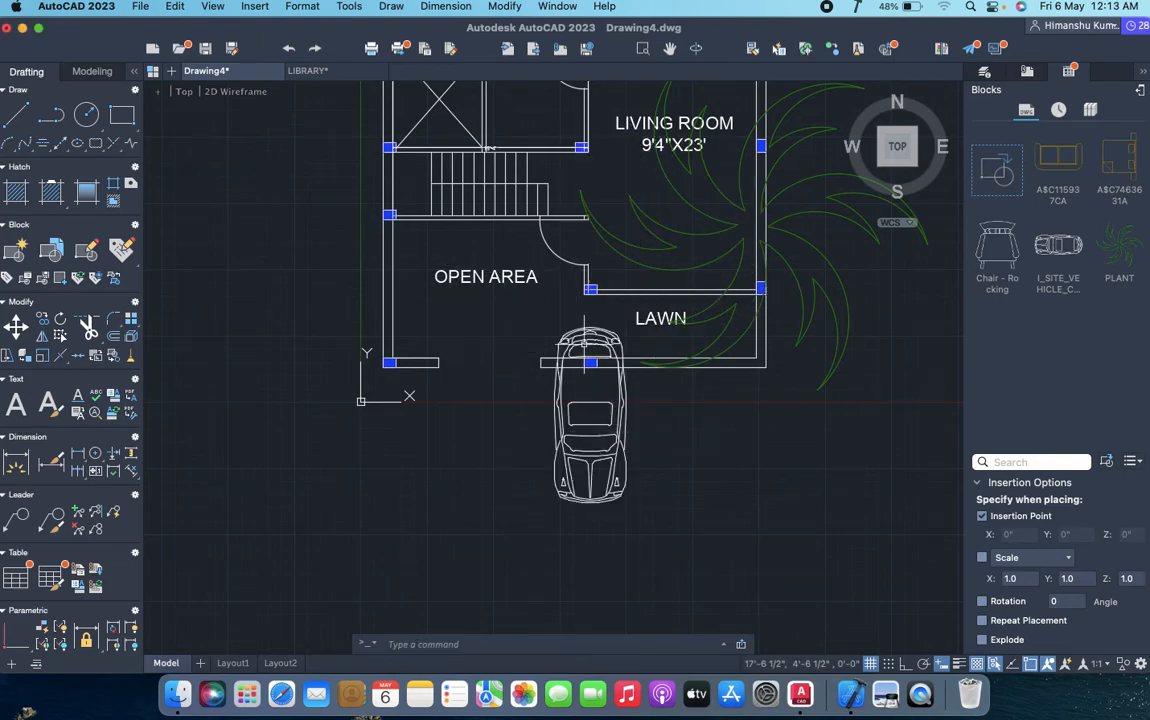
- Move the rotated car into the open area, in line with the gap in the lower wall
{"action": "left_click", "coordinate": [617, 444]}
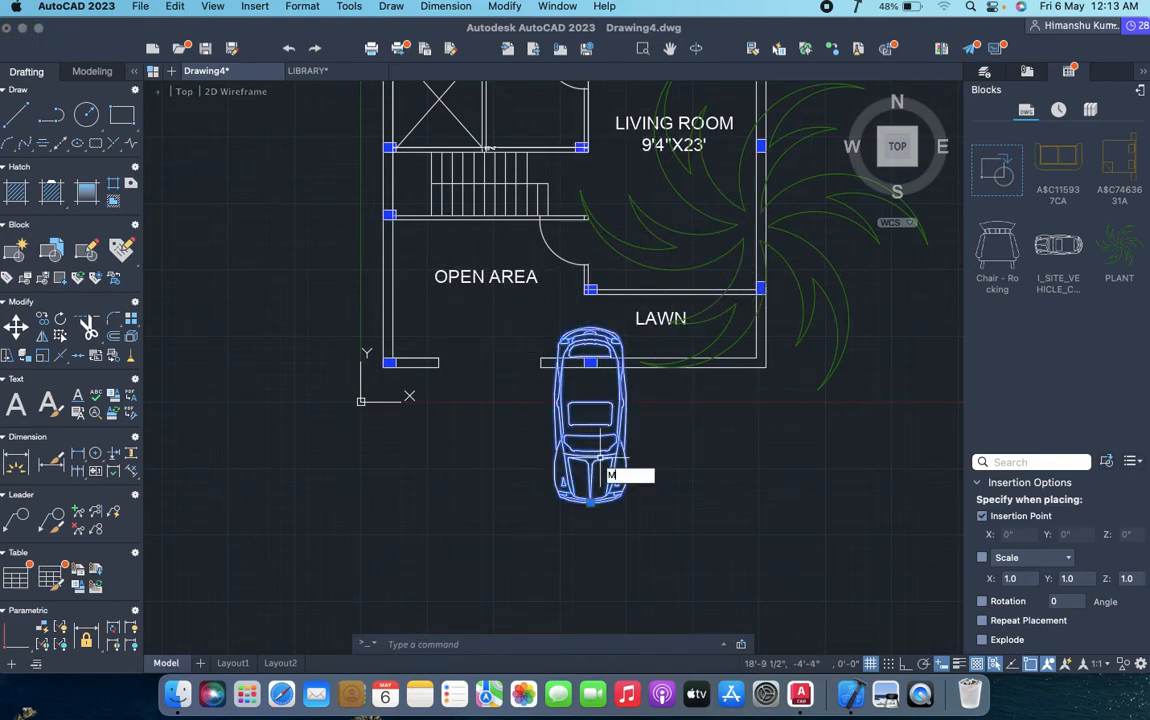
{"action": "key", "text": "Return"}
{"action": "left_click", "coordinate": [595, 420]}
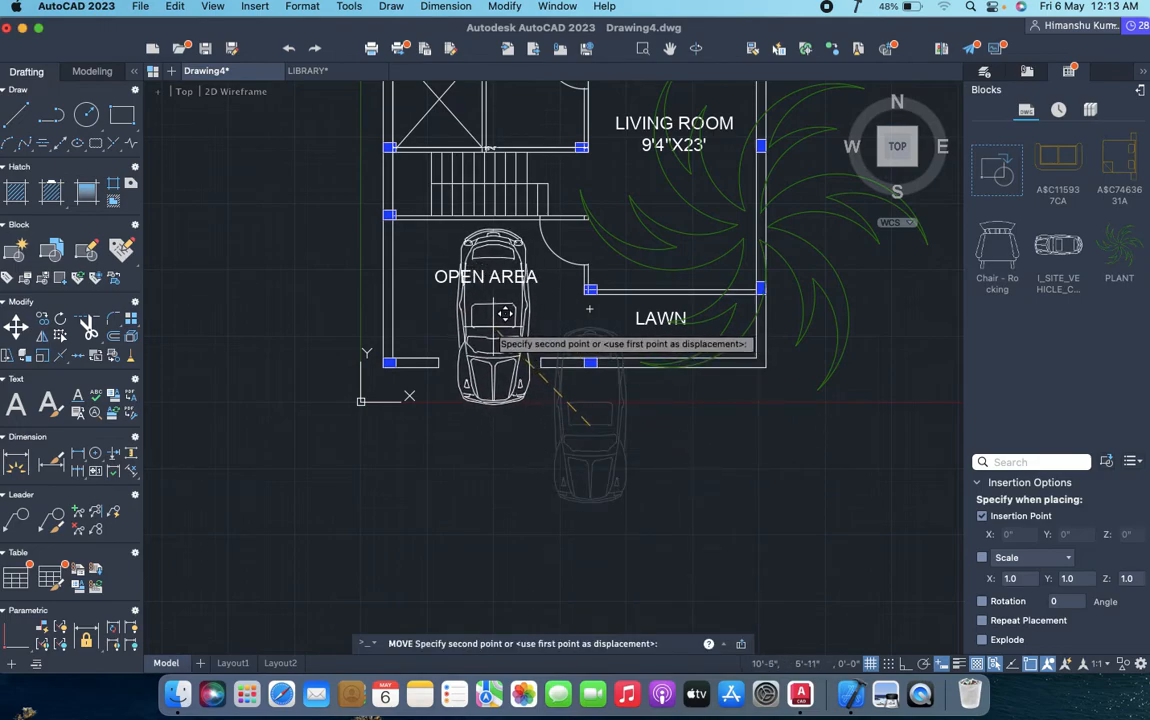
{"action": "left_click", "coordinate": [503, 316]}
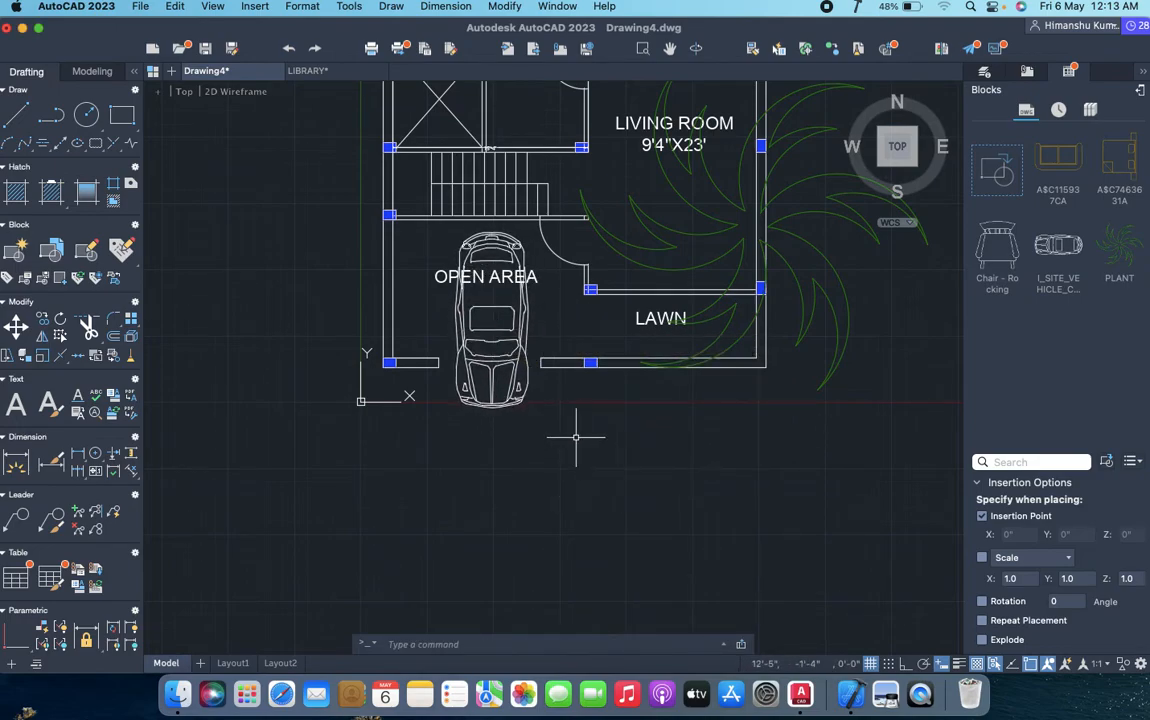
- Scale the car down about a point near its centre so it suits the open area
{"action": "left_click", "coordinate": [514, 425]}
{"action": "left_click", "coordinate": [474, 378]}
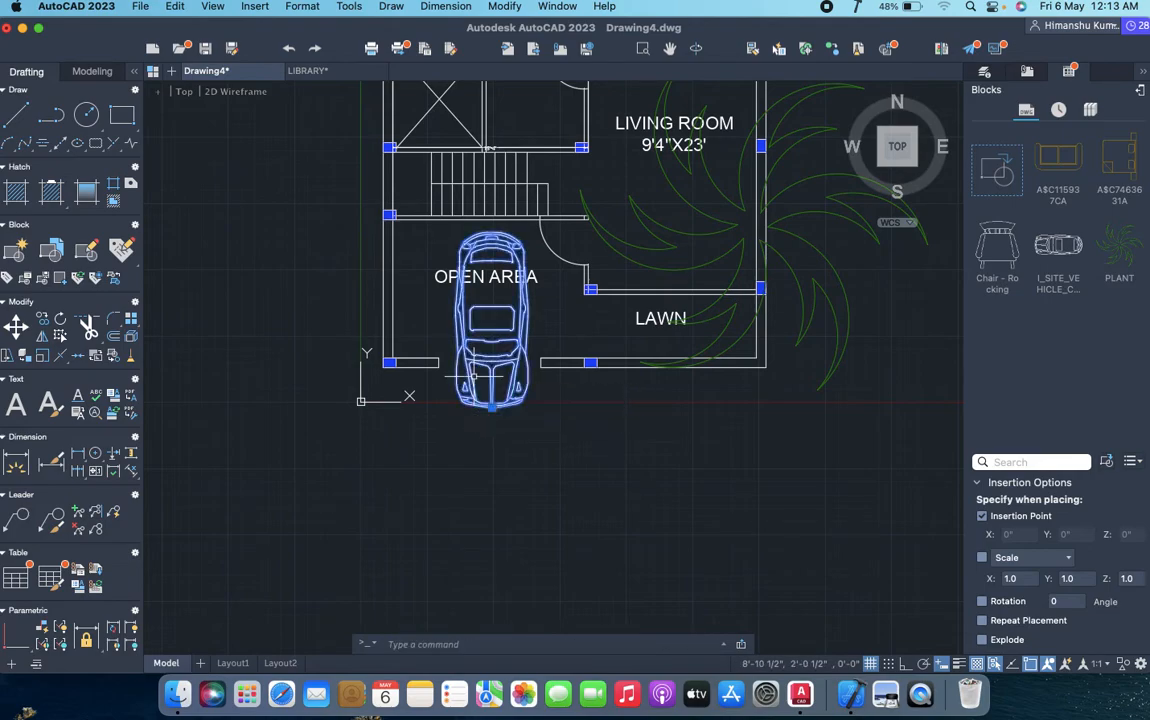
{"action": "type", "text": "sc"}
{"action": "key", "text": "Return"}
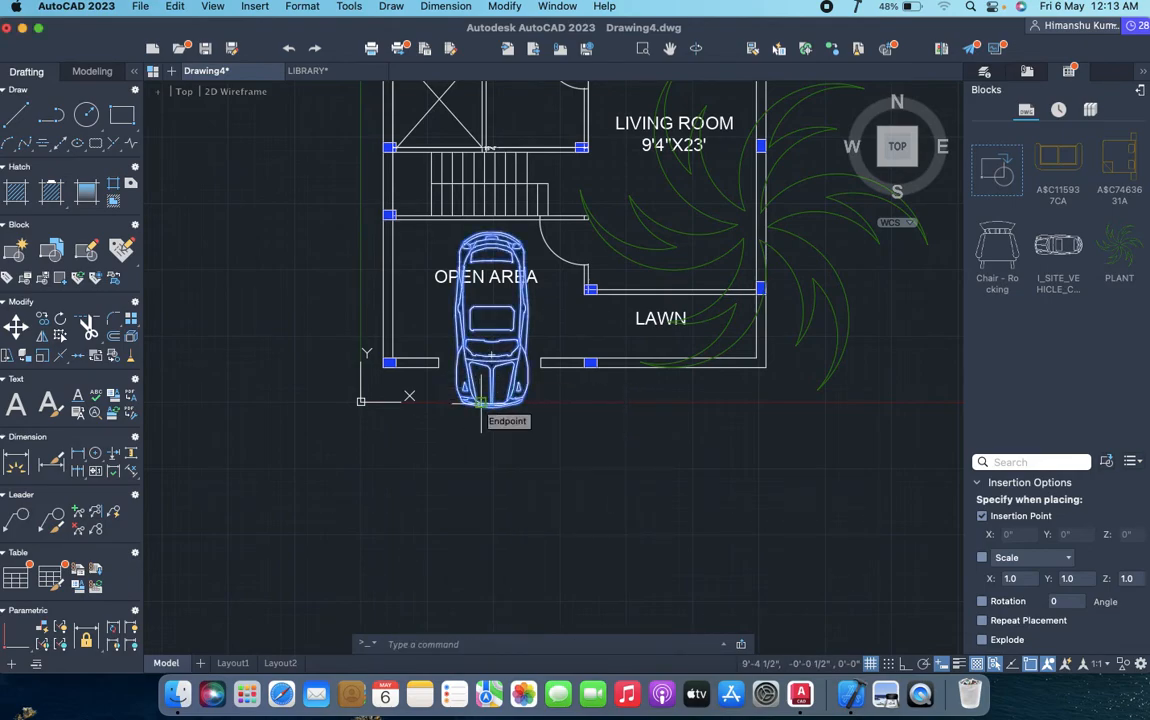
{"action": "left_click", "coordinate": [491, 328]}
{"action": "key", "text": "Escape"}
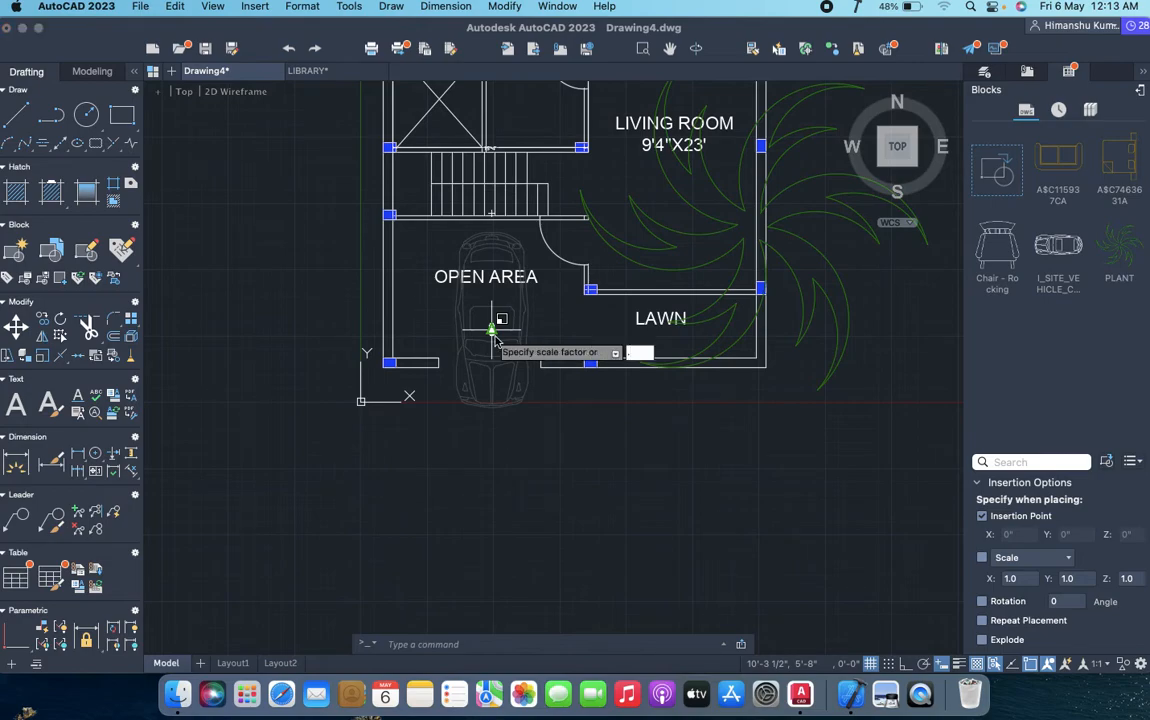
{"action": "key", "text": "Return"}
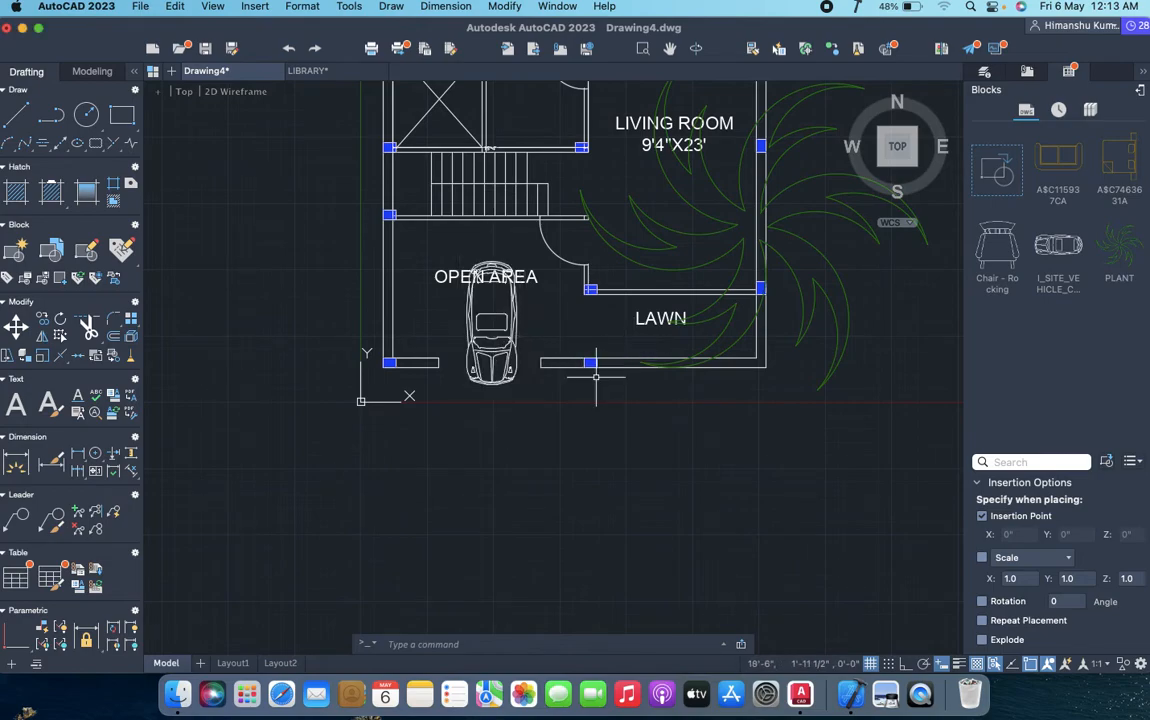
- Move the scaled car up and slightly left so it lies fully inside the open area
{"action": "left_click", "coordinate": [517, 389]}
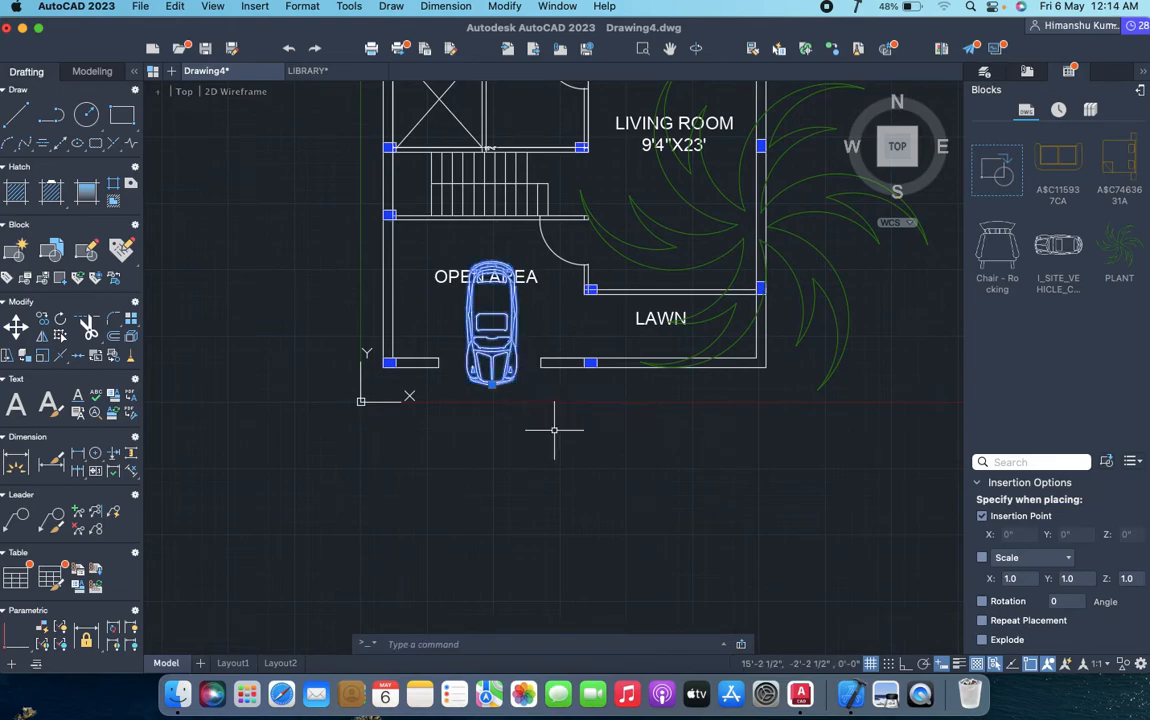
{"action": "type", "text": "m"}
{"action": "key", "text": "Return"}
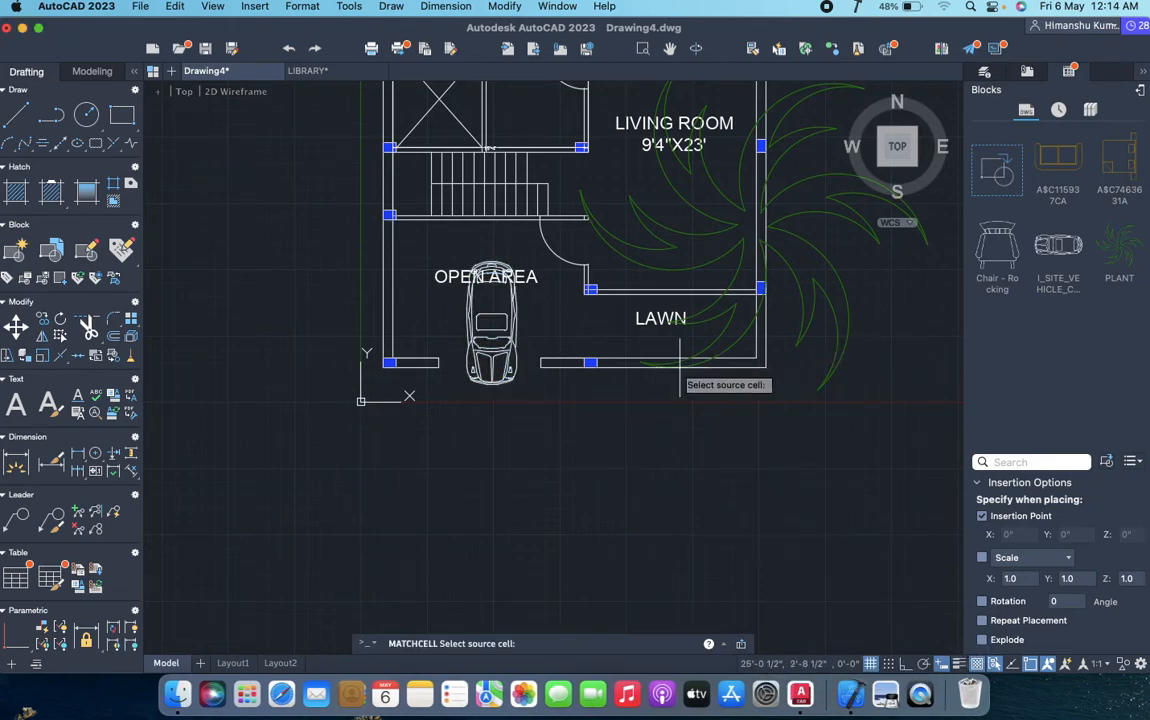
{"action": "key", "text": "Escape"}
{"action": "type", "text": "m"}
{"action": "key", "text": "Return"}
{"action": "left_click", "coordinate": [492, 322]}
{"action": "key", "text": "Return"}
{"action": "left_click", "coordinate": [492, 322]}
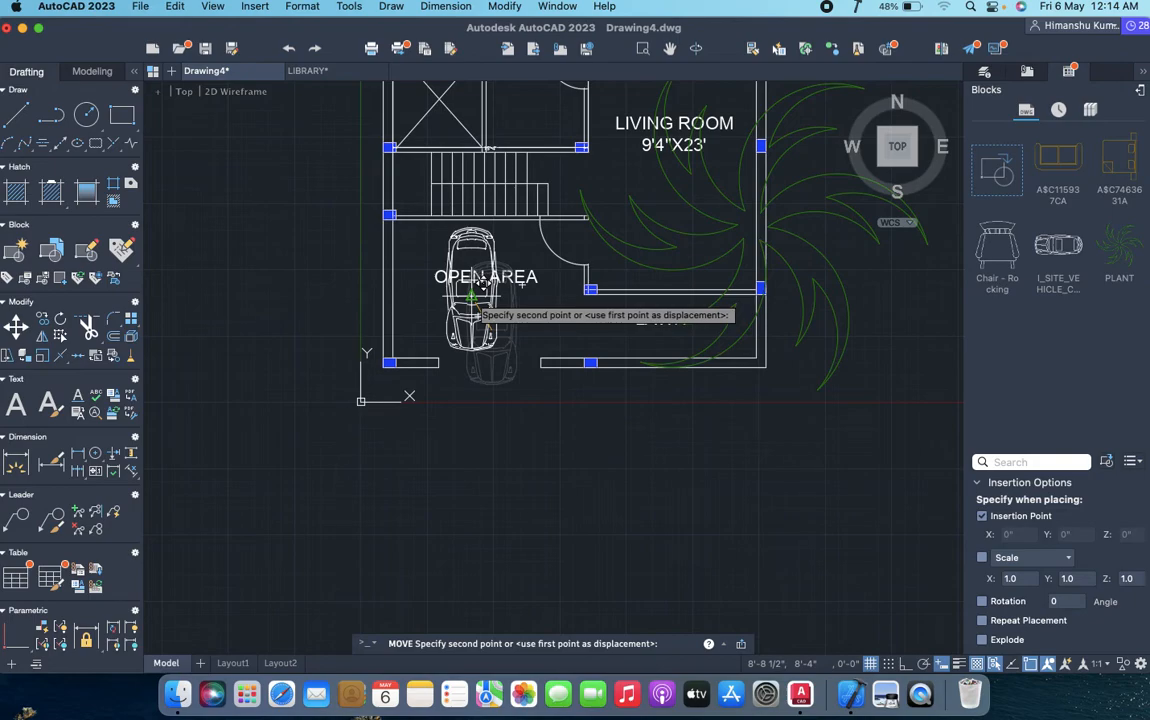
{"action": "left_click", "coordinate": [474, 297]}
- Scale the oversized plant block overlapping the living room by a factor of 0.05
{"action": "middle_click_drag", "start_coordinate": [587, 295], "coordinate": [475, 413]}
{"action": "left_click", "coordinate": [779, 236]}
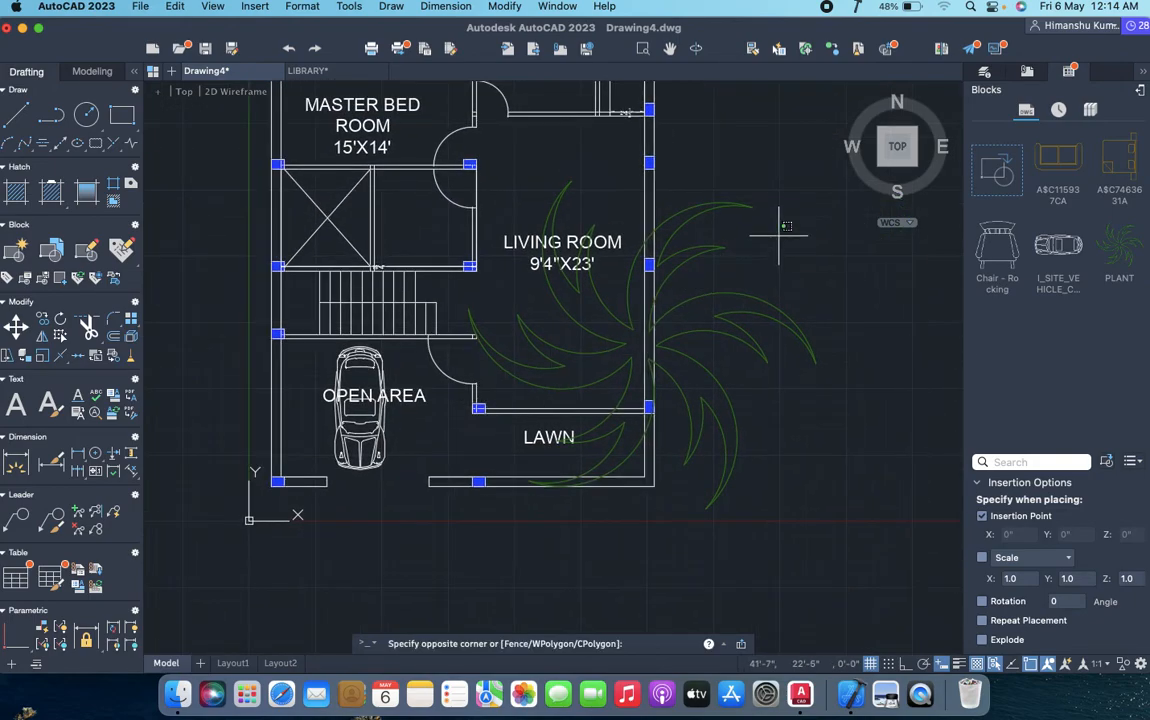
{"action": "left_click", "coordinate": [718, 340]}
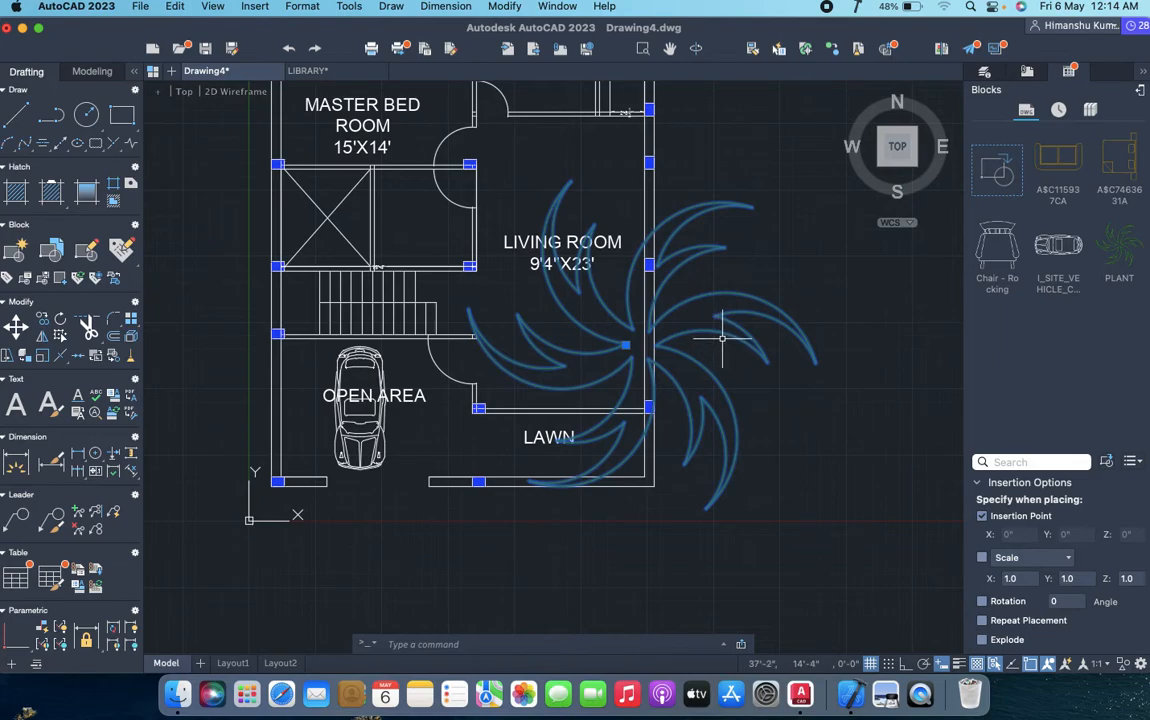
{"action": "type", "text": "sc"}
{"action": "key", "text": "Return"}
{"action": "left_click", "coordinate": [705, 336]}
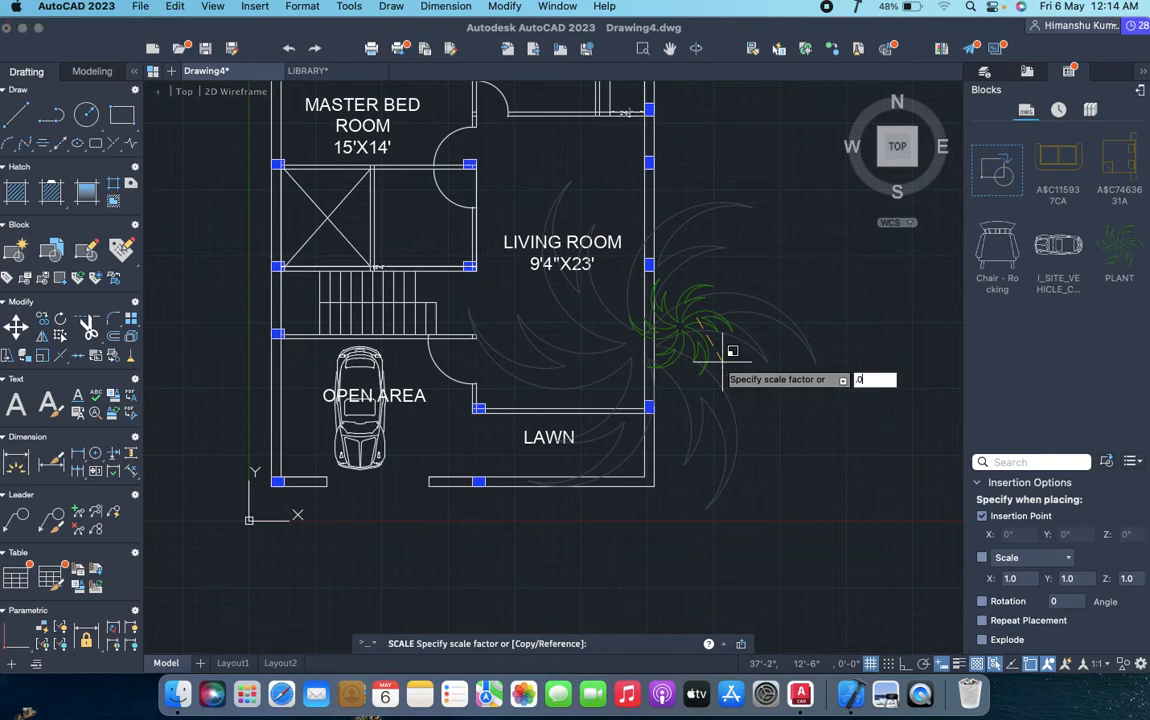
{"action": "type", "text": ".05"}
{"action": "key", "text": "Return"}
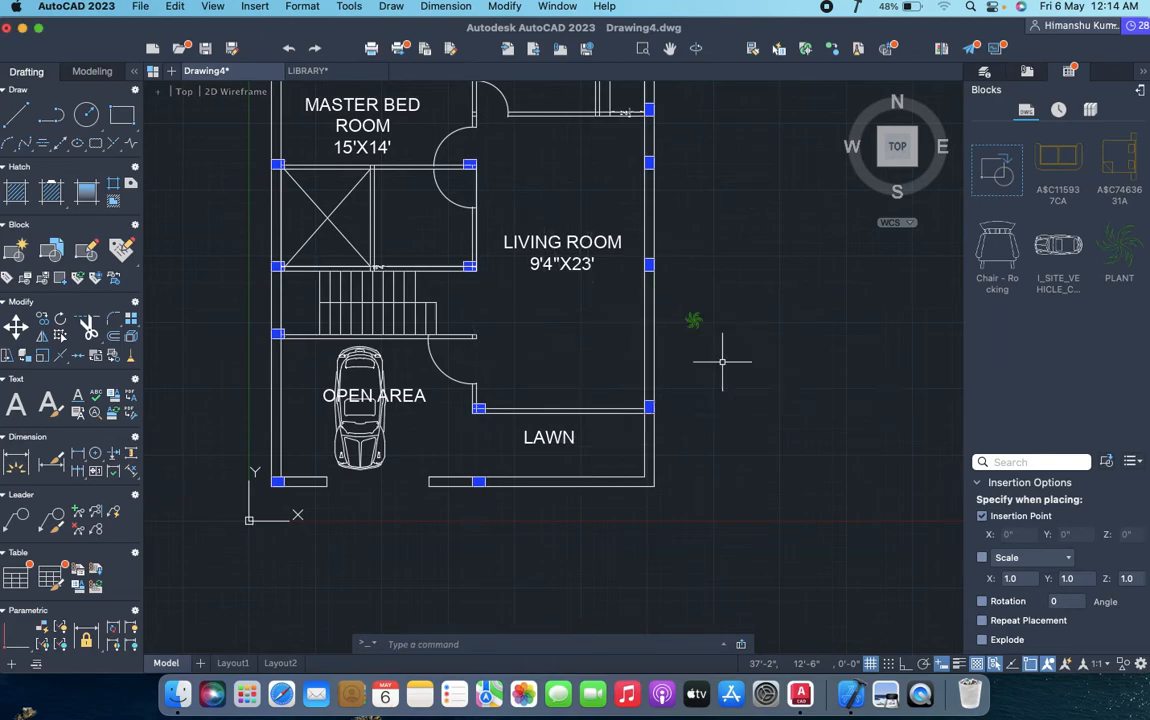
- Move the scaled plant into the lawn, near its lower right corner
{"action": "scroll", "coordinate": [694, 320], "scroll_direction": "up", "scroll_amount": 4}
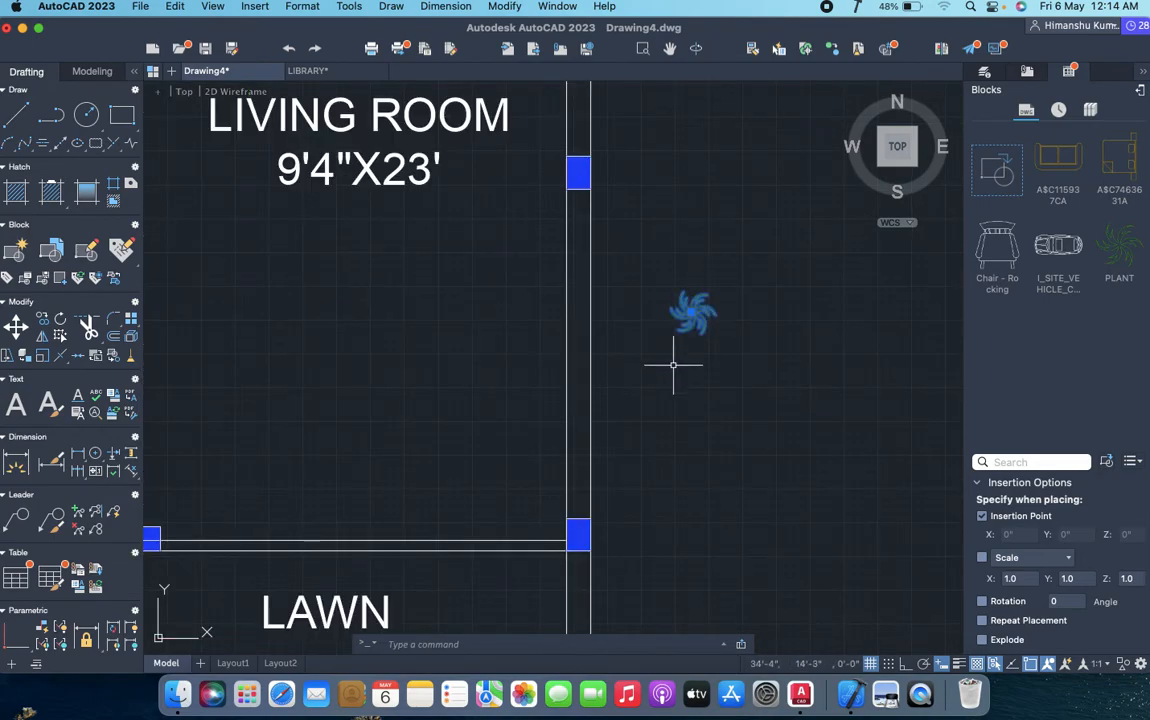
{"action": "type", "text": "m"}
{"action": "key", "text": "Return"}
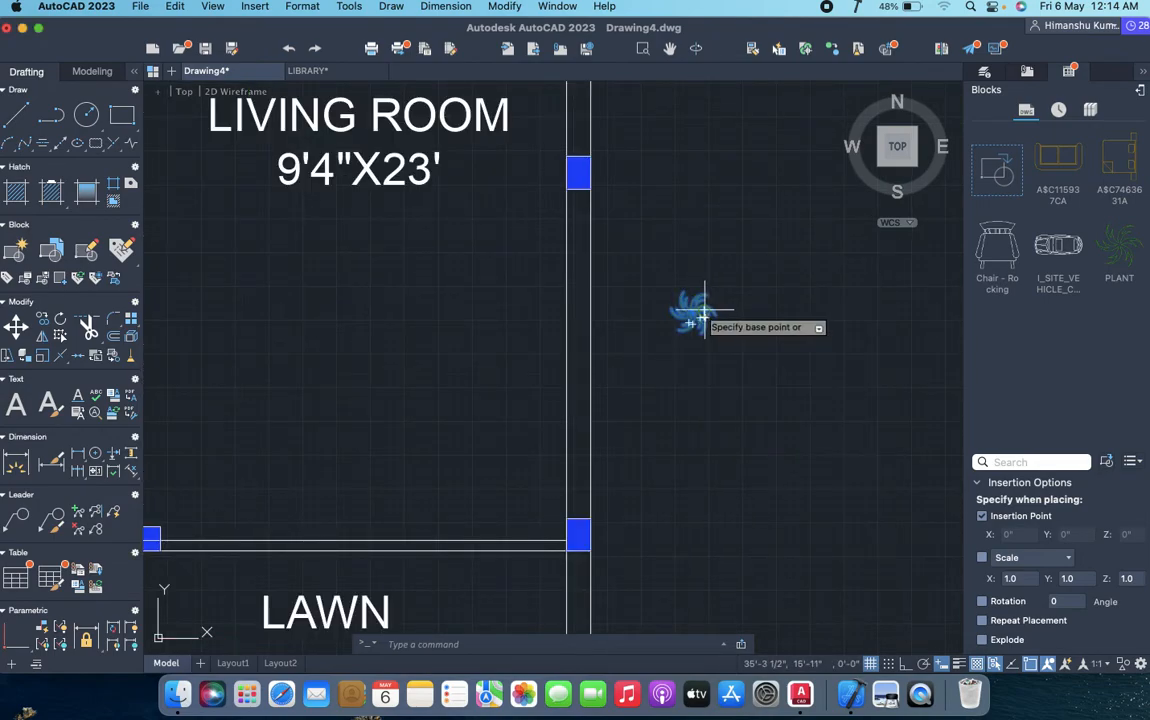
{"action": "left_click", "coordinate": [697, 311]}
{"action": "scroll", "coordinate": [714, 343], "scroll_direction": "down", "scroll_amount": 6}
{"action": "scroll", "coordinate": [620, 410], "scroll_direction": "up", "scroll_amount": 6}
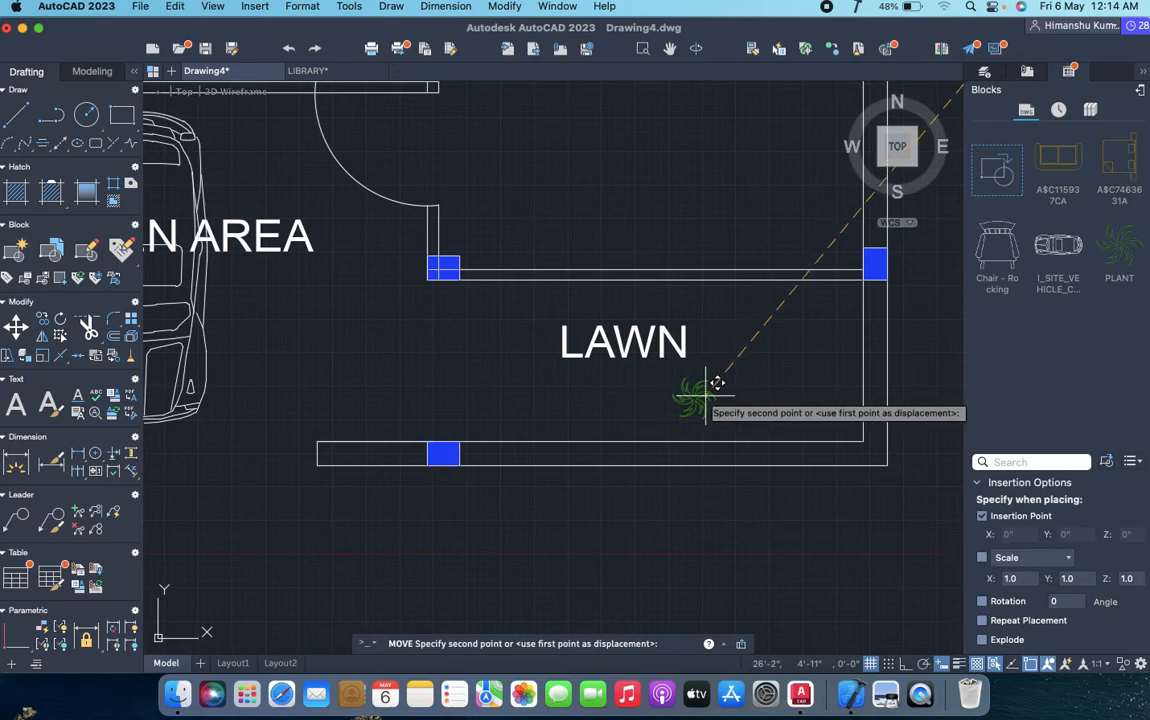
{"action": "left_click", "coordinate": [815, 402]}
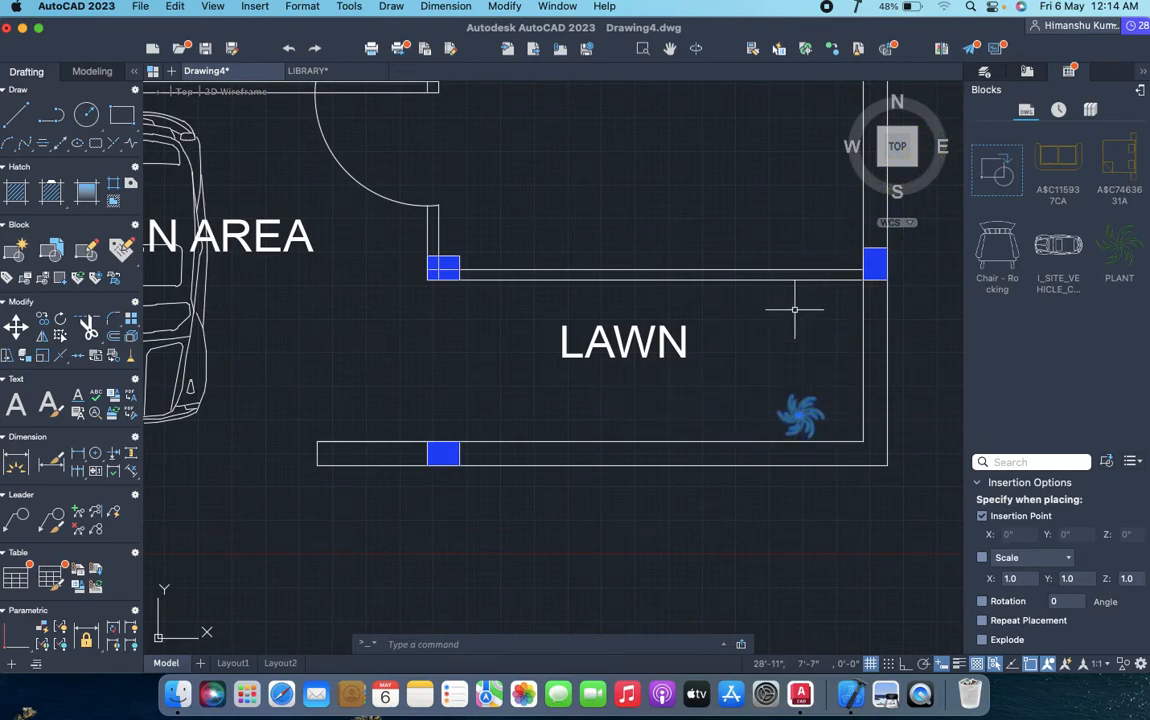
- Copy the plant to several spots along the lawn's upper and lower walls, around the LAWN label
{"action": "type", "text": "cp"}
{"action": "key", "text": "Return"}
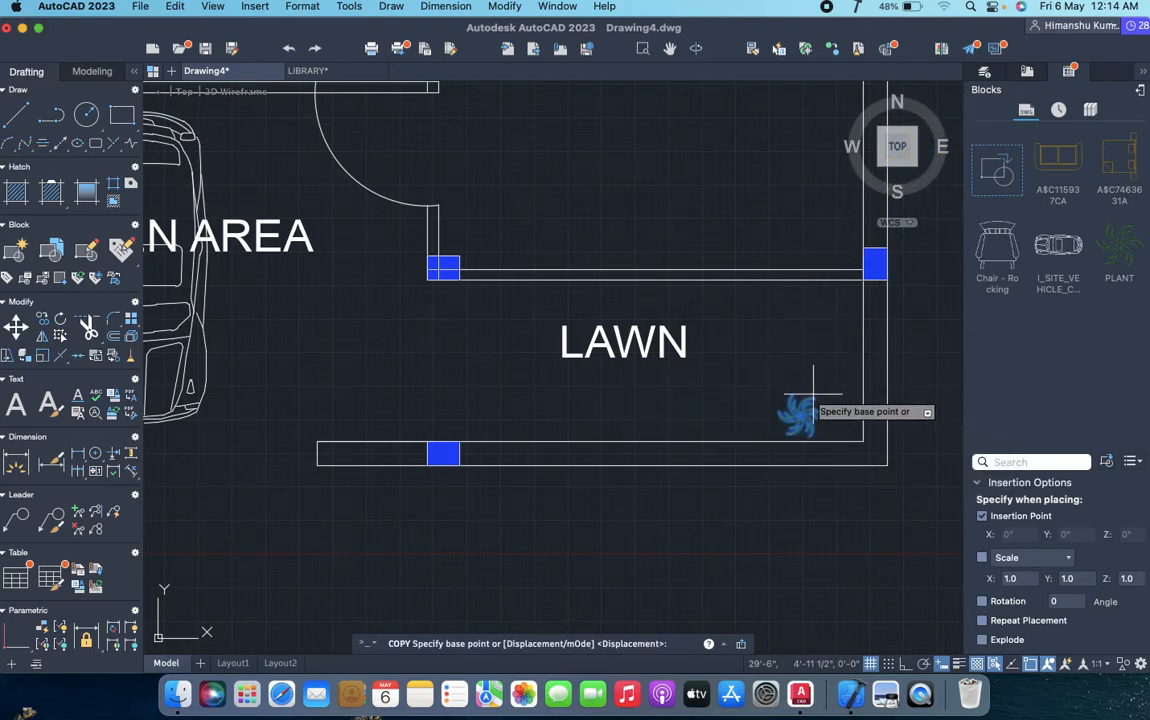
{"action": "left_click", "coordinate": [801, 418]}
{"action": "left_click", "coordinate": [835, 300]}
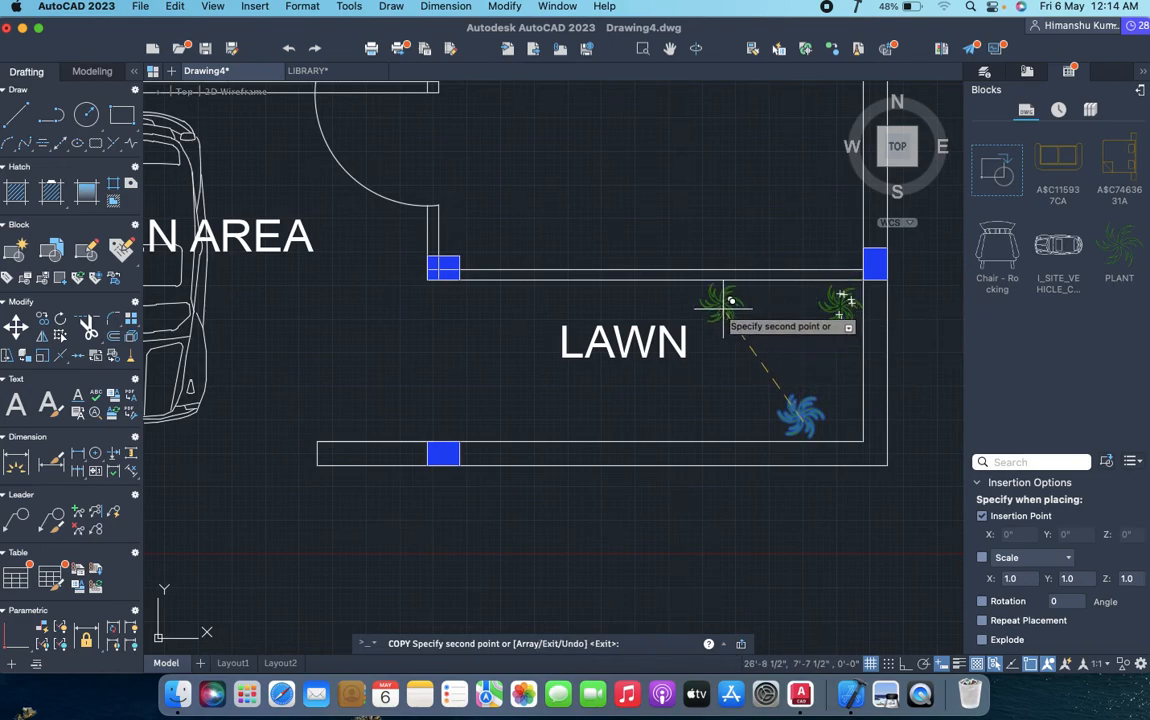
{"action": "left_click", "coordinate": [712, 308]}
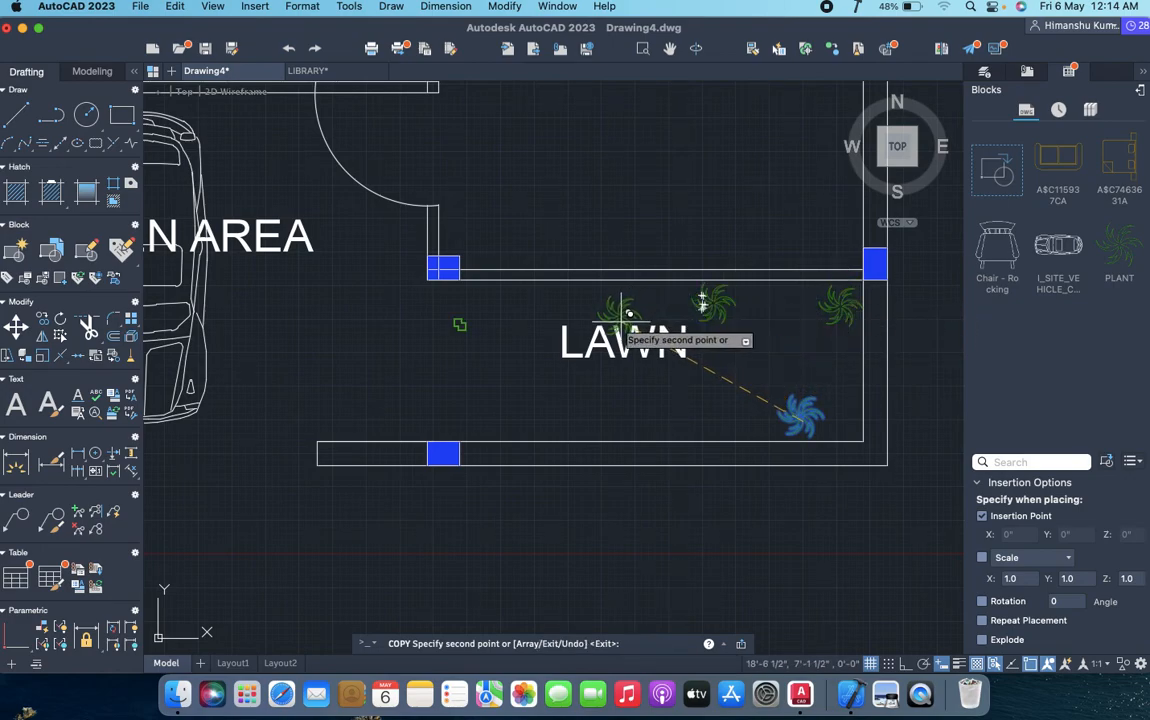
{"action": "left_click", "coordinate": [470, 312]}
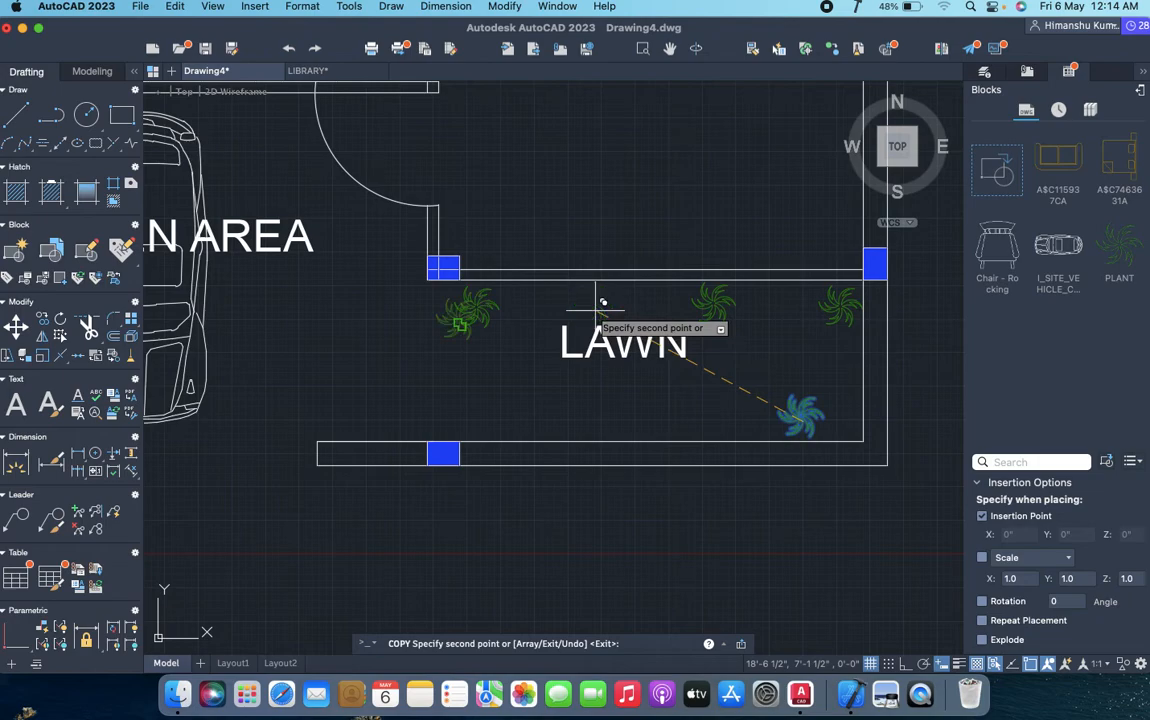
{"action": "left_click", "coordinate": [488, 405]}
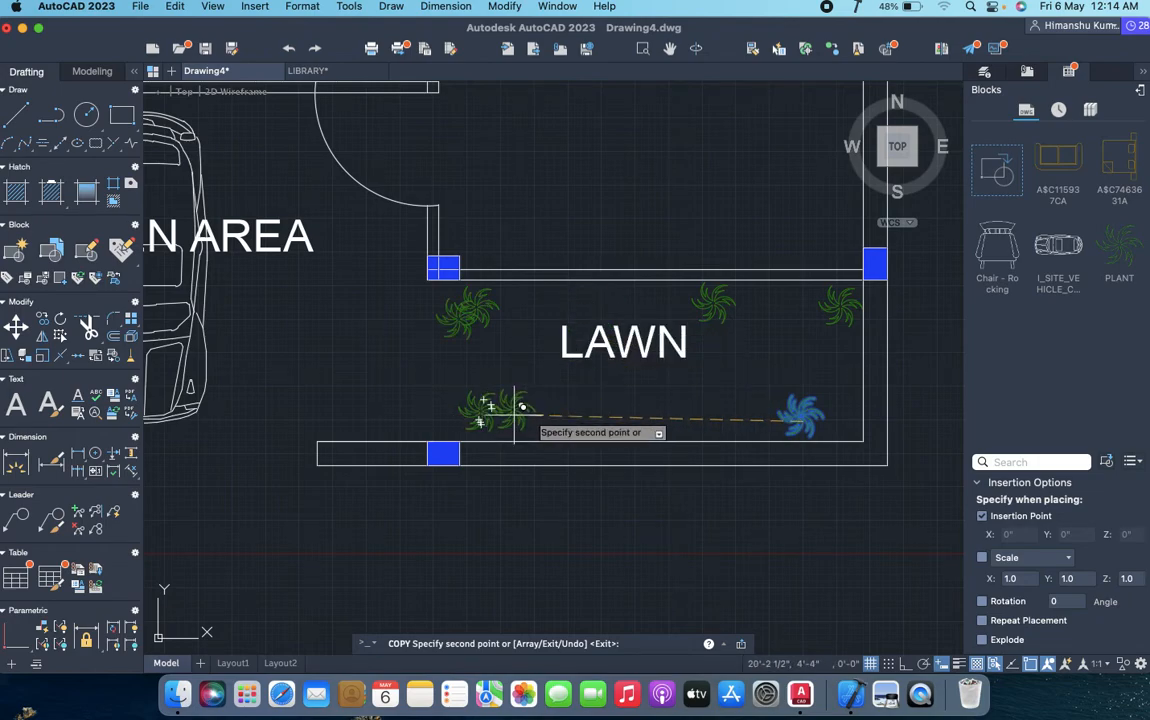
{"action": "left_click", "coordinate": [628, 421]}
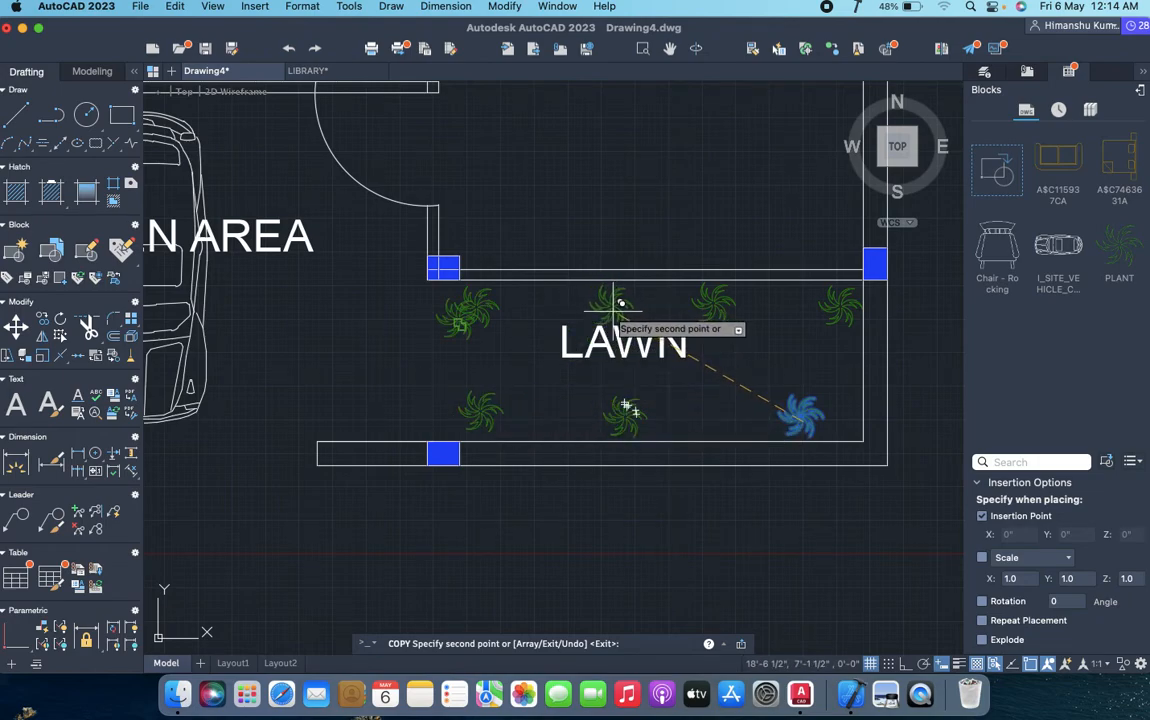
{"action": "key", "text": "Escape"}
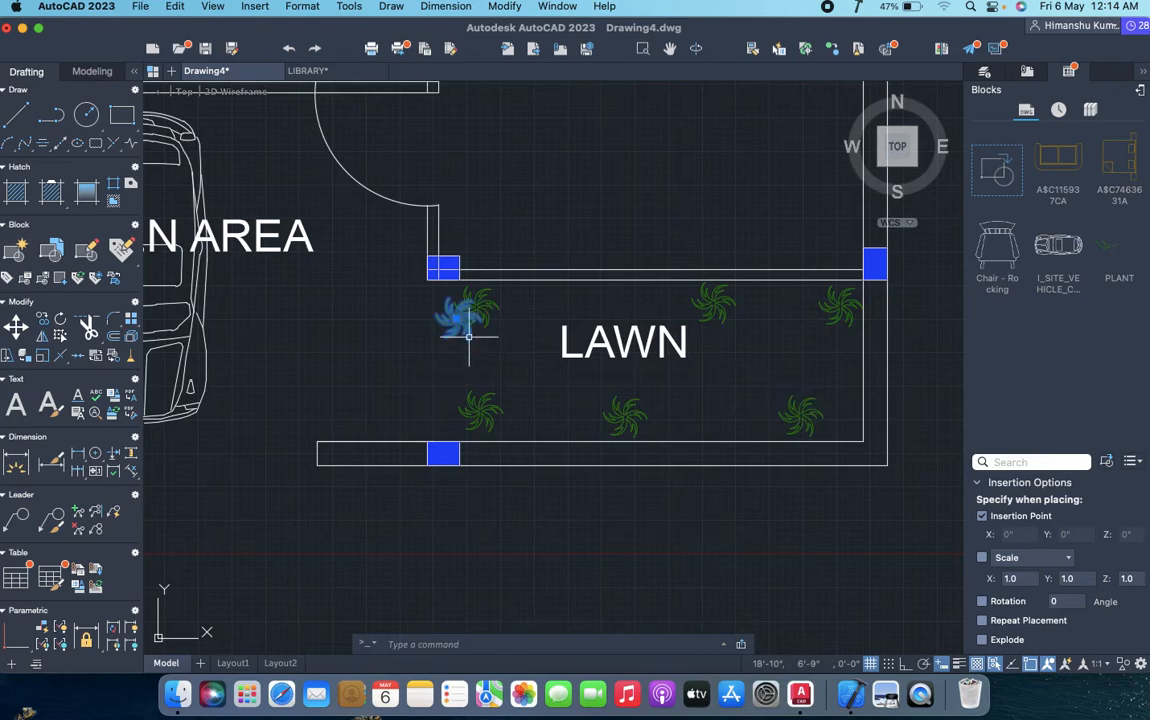
- Move the two-seat sofa from outside the plan into the lower part of the living room, just above the lawn
{"action": "scroll", "coordinate": [588, 366], "scroll_direction": "down", "scroll_amount": 6}
{"action": "middle_click_drag", "start_coordinate": [832, 284], "coordinate": [687, 389]}
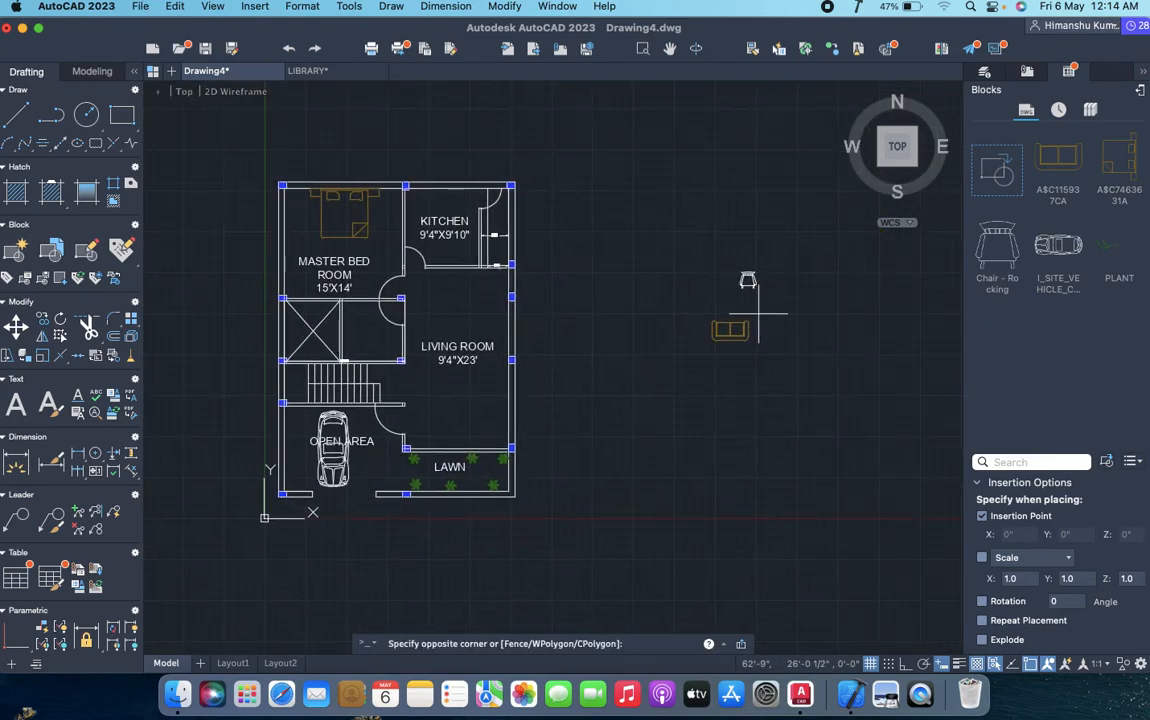
{"action": "left_click", "coordinate": [718, 360]}
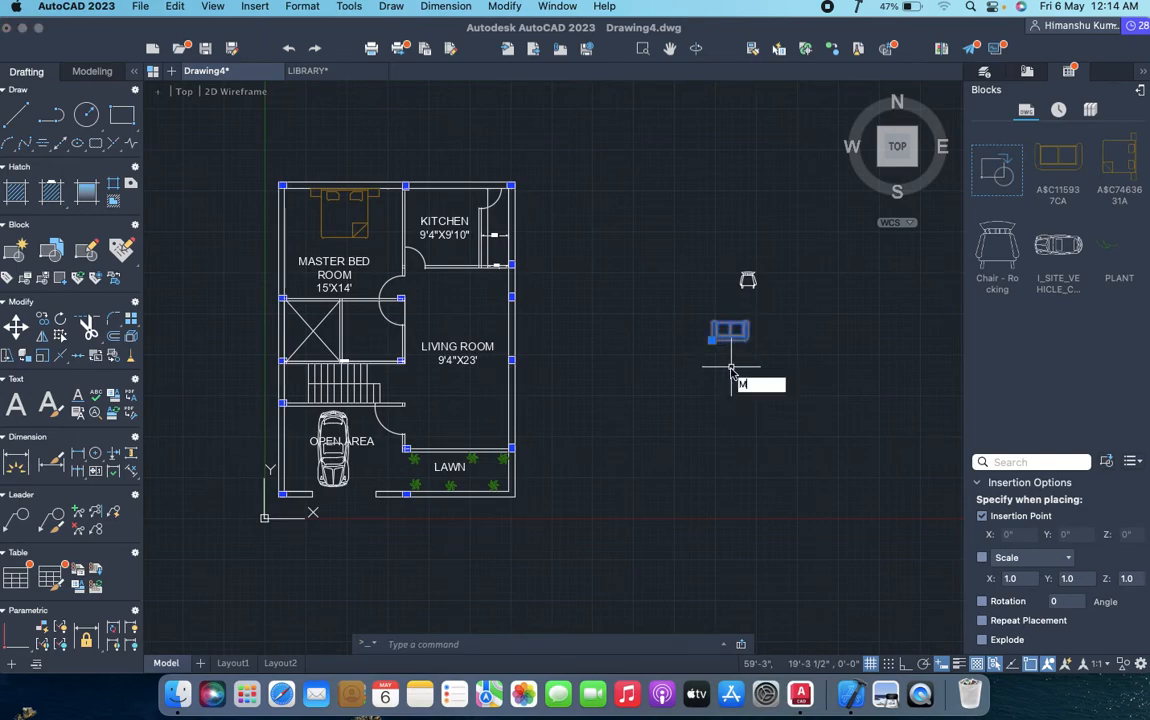
{"action": "key", "text": "Return"}
{"action": "left_click", "coordinate": [740, 331]}
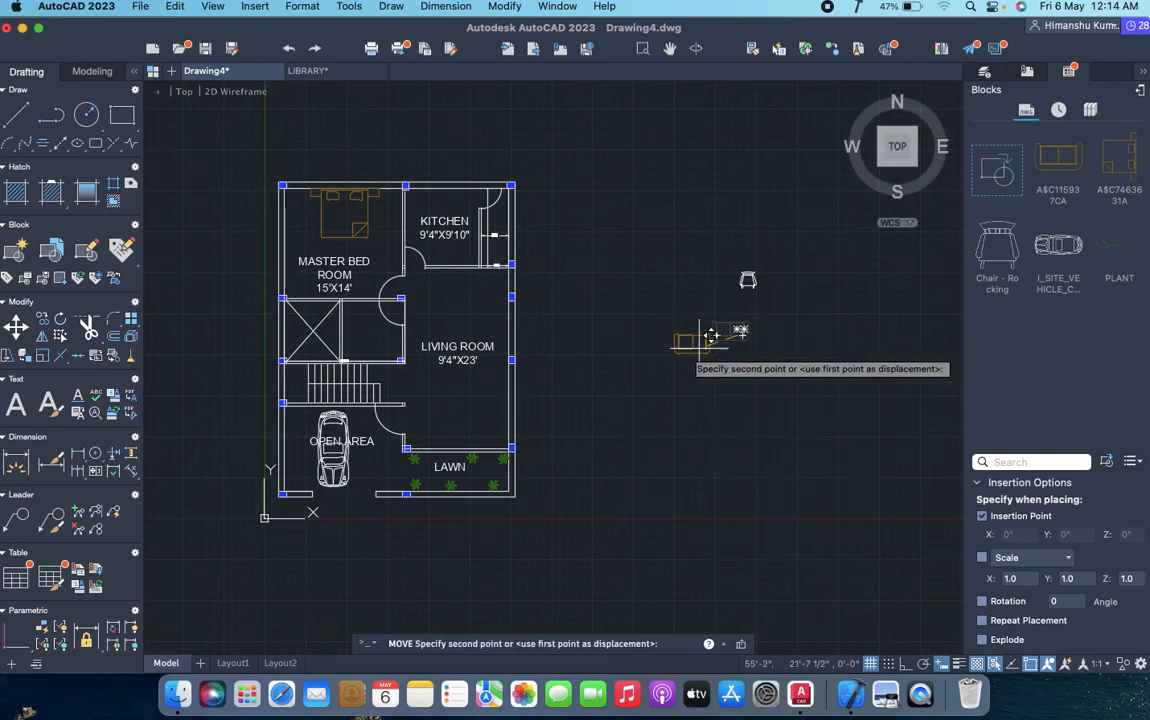
{"action": "left_click", "coordinate": [489, 421]}
{"action": "scroll", "coordinate": [483, 432], "scroll_direction": "up", "scroll_amount": 5}
- Copy the living room sofa to a spot above and slightly right of the original, near the outer wall
{"action": "left_click", "coordinate": [513, 311]}
{"action": "left_click", "coordinate": [444, 432]}
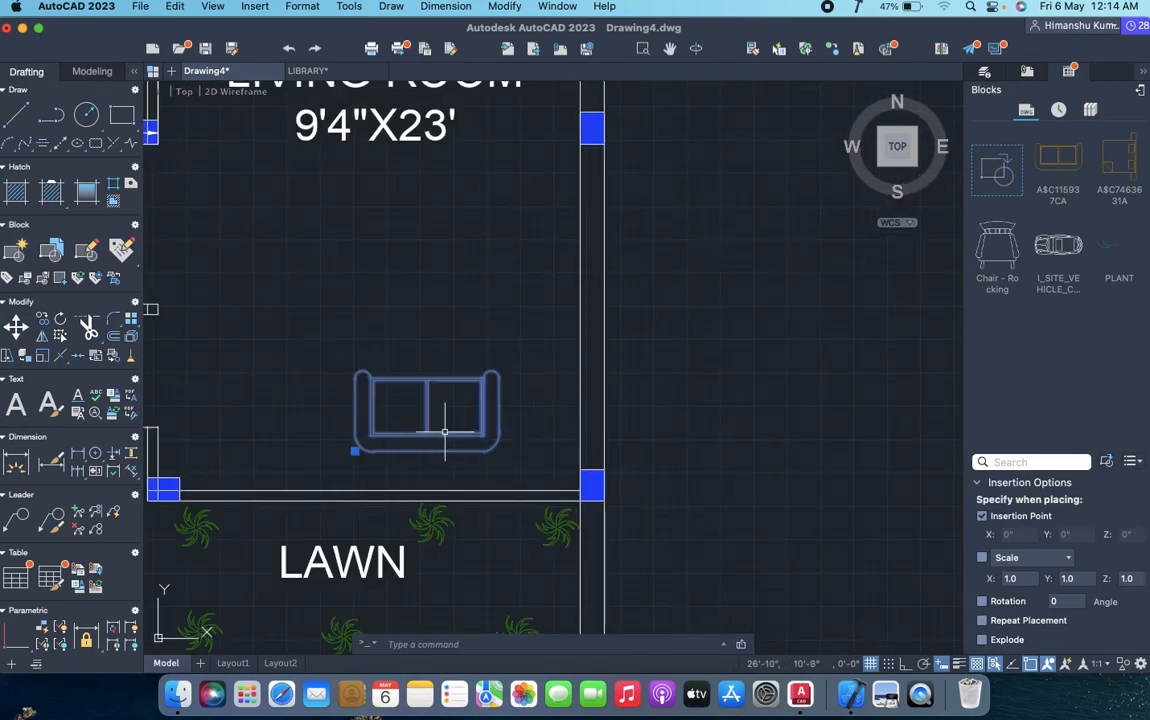
{"action": "type", "text": "cond p"}
{"action": "key", "text": "Return"}
{"action": "left_click", "coordinate": [447, 420]}
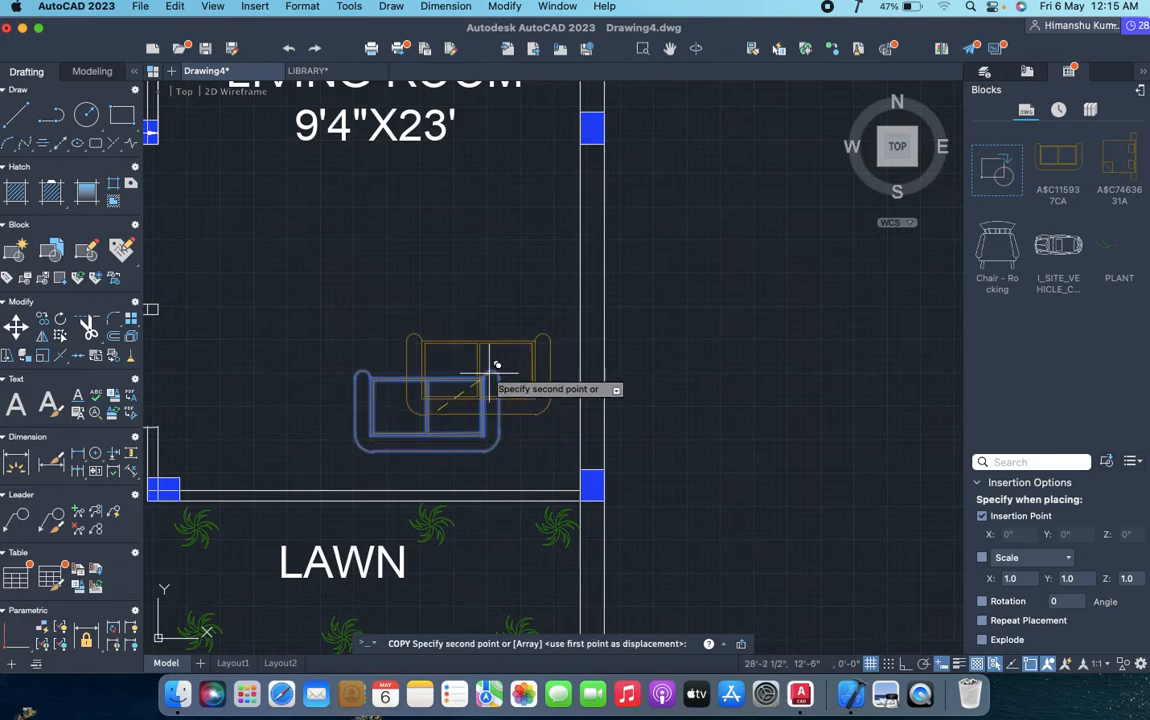
{"action": "left_click", "coordinate": [527, 276]}
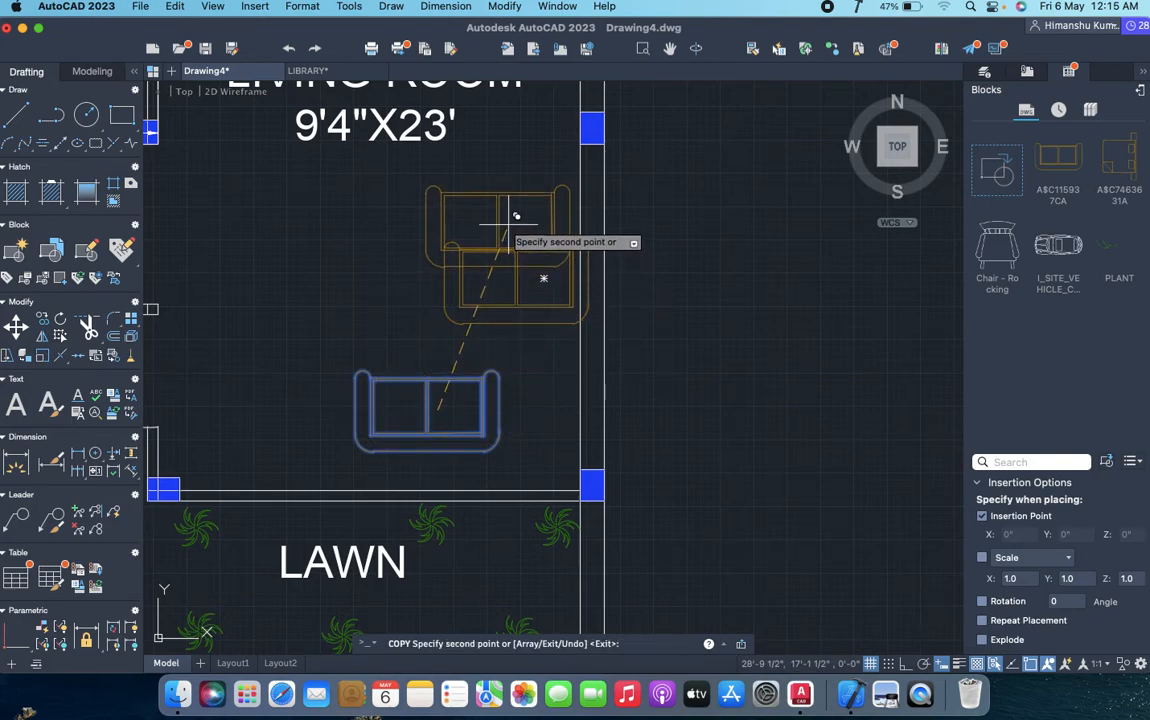
{"action": "key", "text": "Escape"}
- Rotate the copied sofa 90 degrees counterclockwise so its back faces the living room's right outer wall
{"action": "left_click", "coordinate": [519, 263]}
{"action": "type", "text": "ro"}
{"action": "key", "text": "Return"}
{"action": "left_click", "coordinate": [518, 286]}
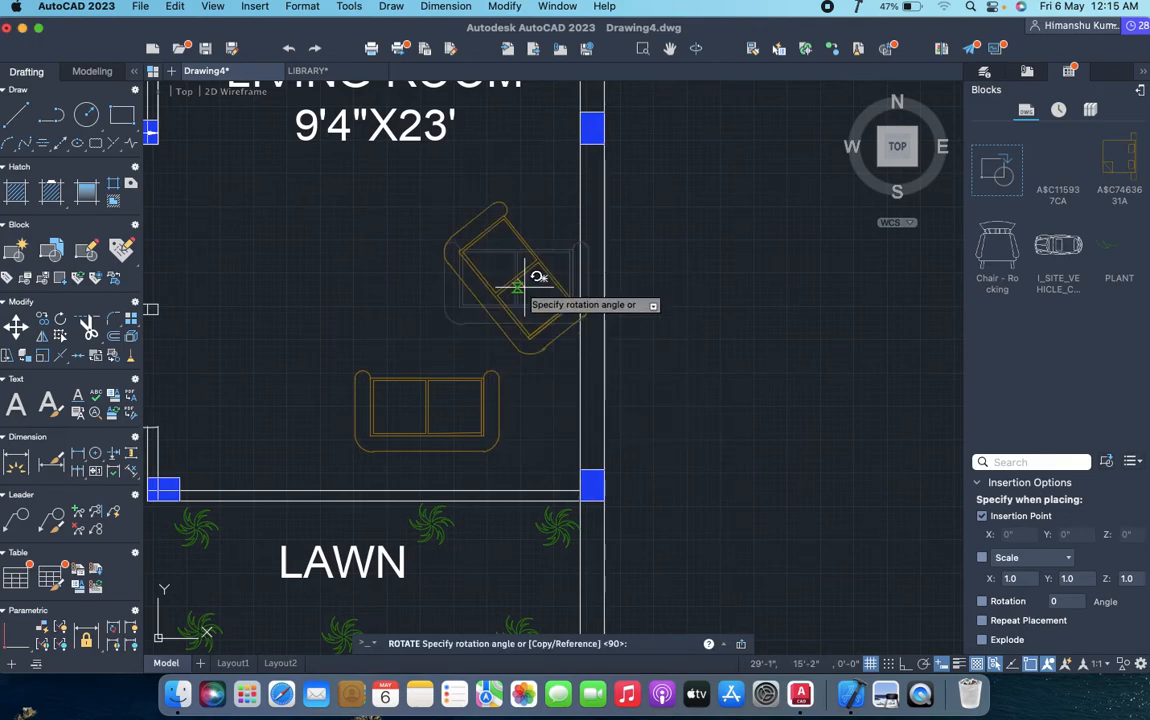
{"action": "left_click", "coordinate": [519, 157]}
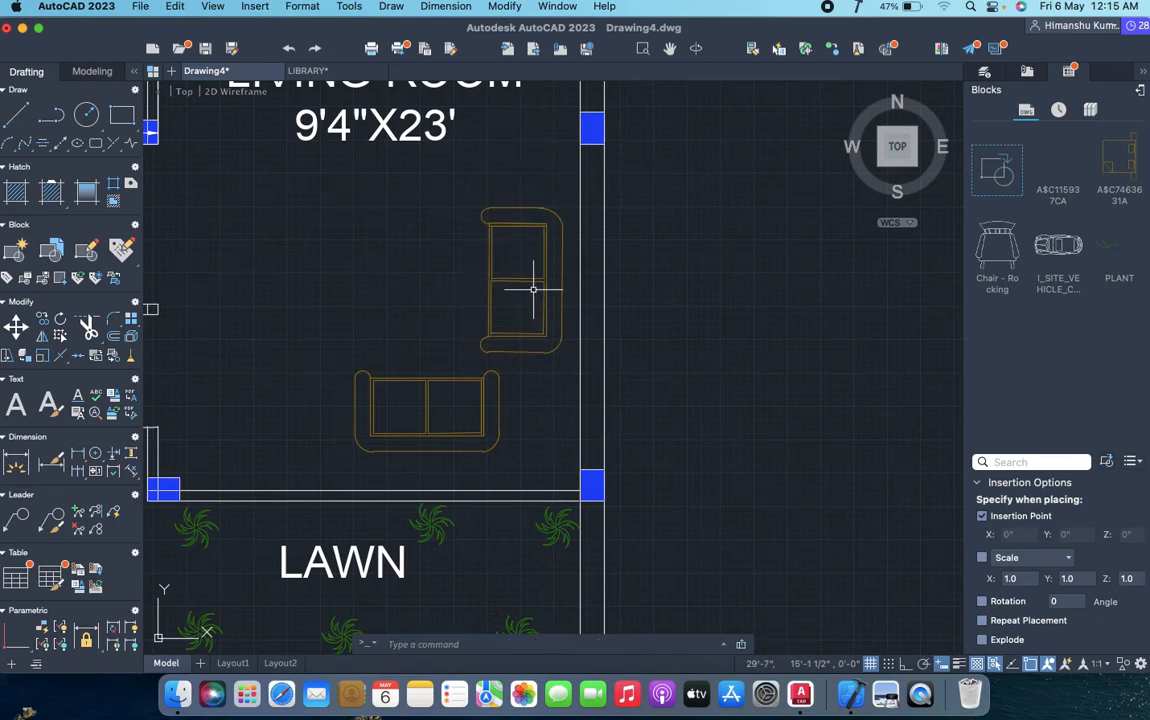
- Move the rocking chair from outside the plan into the master bedroom's lower left corner, beside the room label
{"action": "scroll", "coordinate": [548, 301], "scroll_direction": "down", "scroll_amount": 4}
{"action": "scroll", "coordinate": [498, 336], "scroll_direction": "down", "scroll_amount": 3}
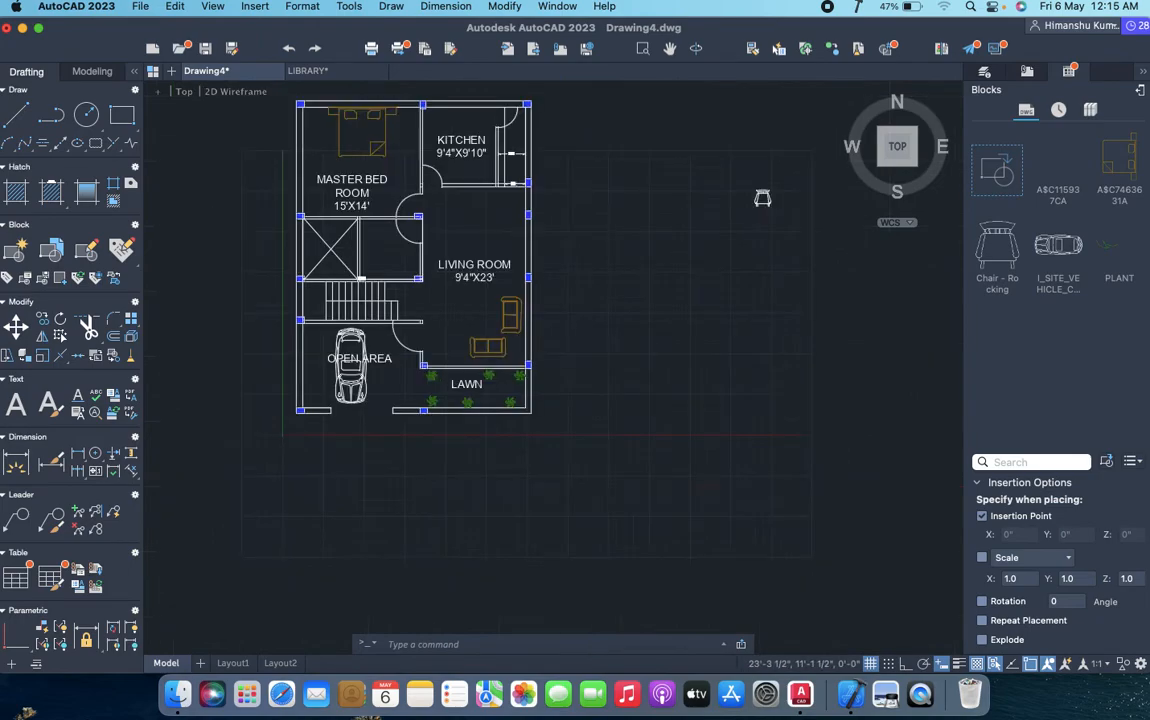
{"action": "middle_click_drag", "start_coordinate": [461, 362], "coordinate": [541, 393]}
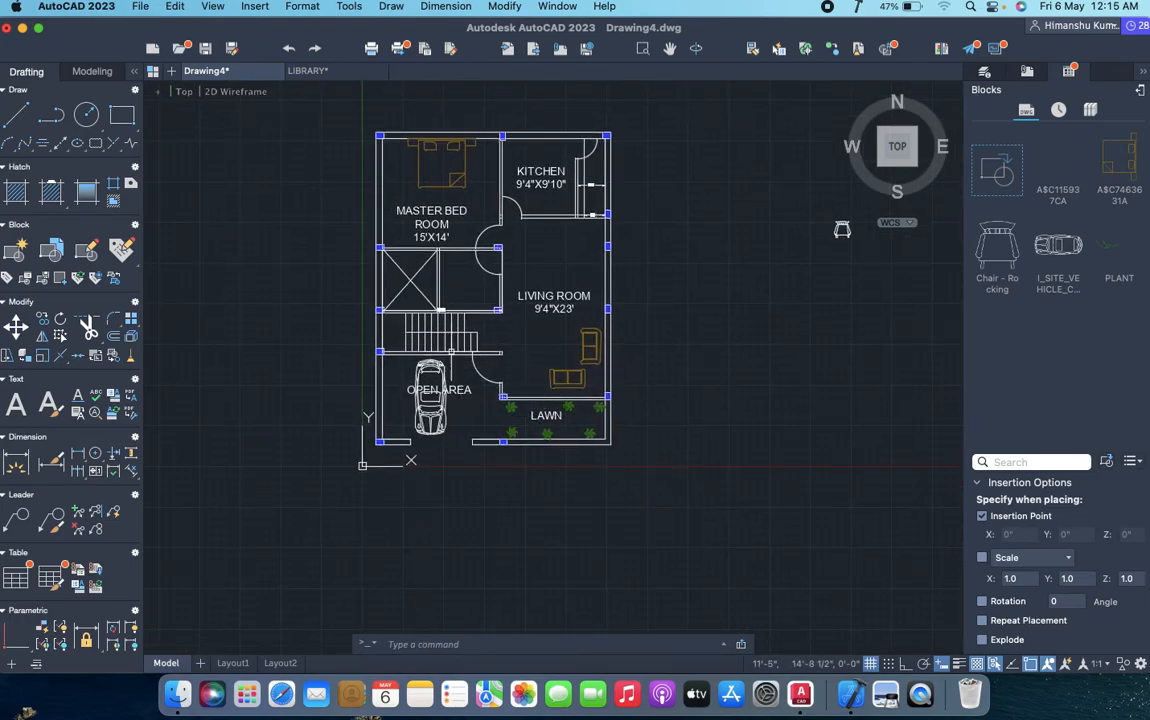
{"action": "scroll", "coordinate": [870, 241], "scroll_direction": "up", "scroll_amount": 6}
{"action": "left_click", "coordinate": [801, 205]}
{"action": "left_click", "coordinate": [703, 318]}
{"action": "type", "text": "m"}
{"action": "key", "text": "Return"}
{"action": "left_click", "coordinate": [762, 268]}
{"action": "scroll", "coordinate": [766, 285], "scroll_direction": "down", "scroll_amount": 6}
{"action": "scroll", "coordinate": [630, 340], "scroll_direction": "down", "scroll_amount": 2}
{"action": "middle_click_drag", "start_coordinate": [672, 354], "coordinate": [893, 465]}
{"action": "scroll", "coordinate": [724, 405], "scroll_direction": "up", "scroll_amount": 6}
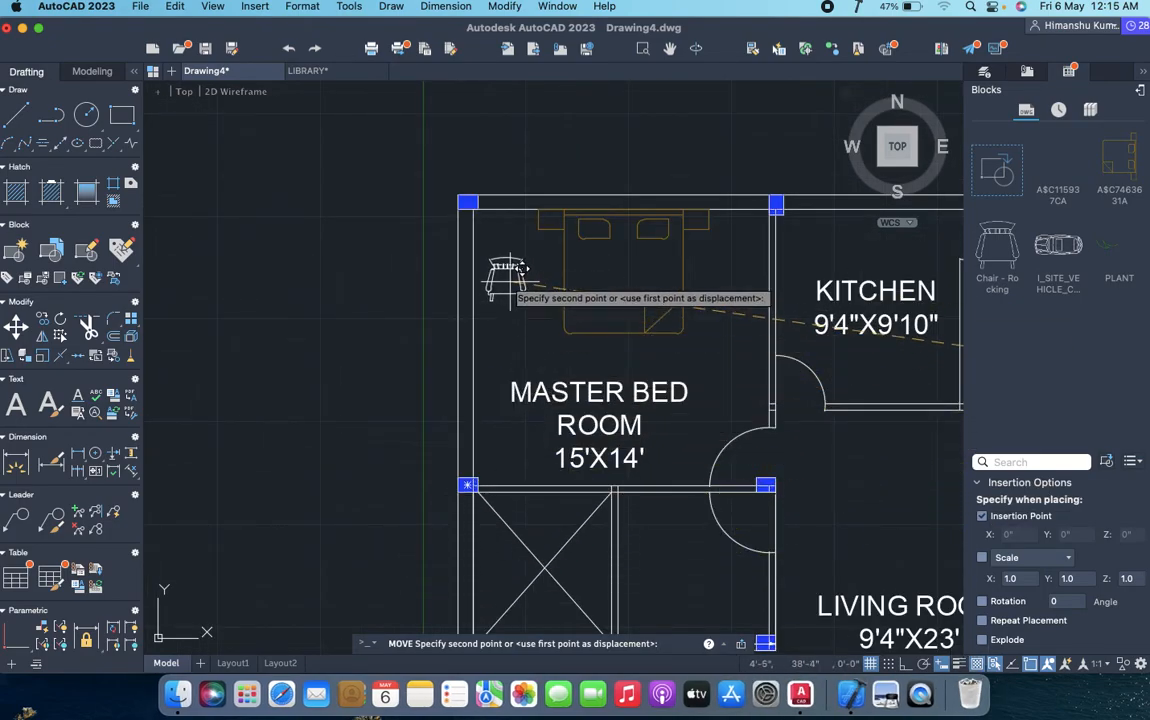
{"action": "left_click", "coordinate": [523, 420]}
- Rotate the chair in the master bedroom by 90 degrees about its centre
{"action": "left_click", "coordinate": [520, 440]}
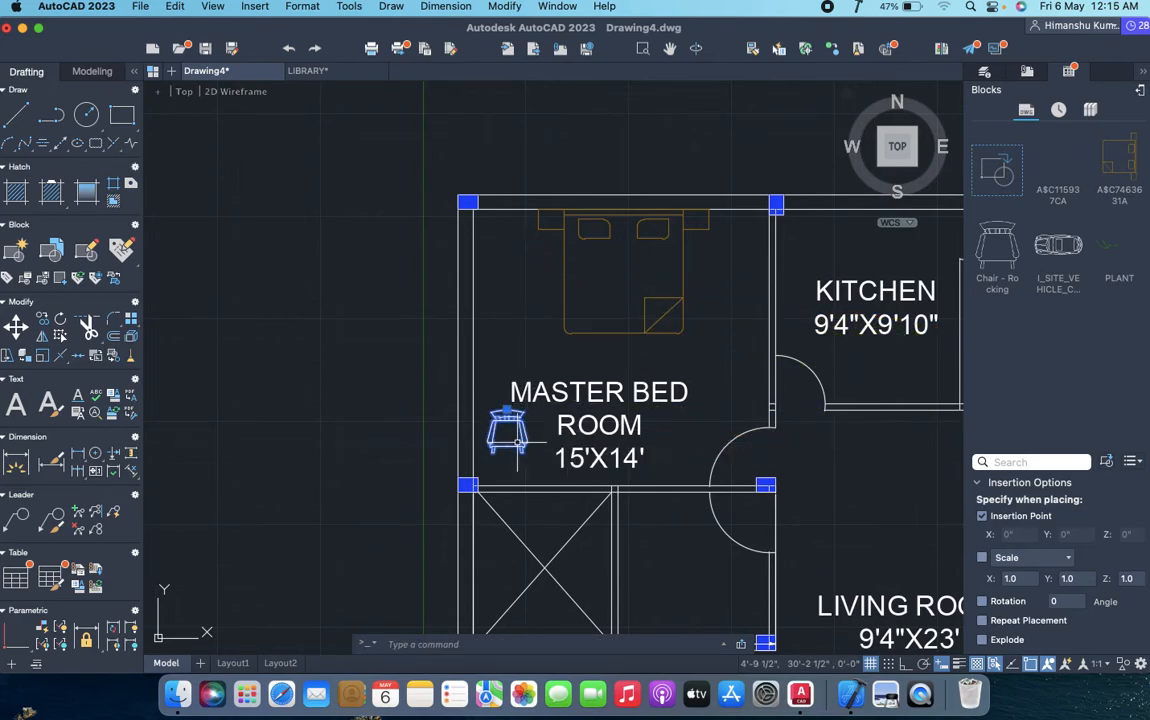
{"action": "type", "text": "RO"}
{"action": "key", "text": "Return"}
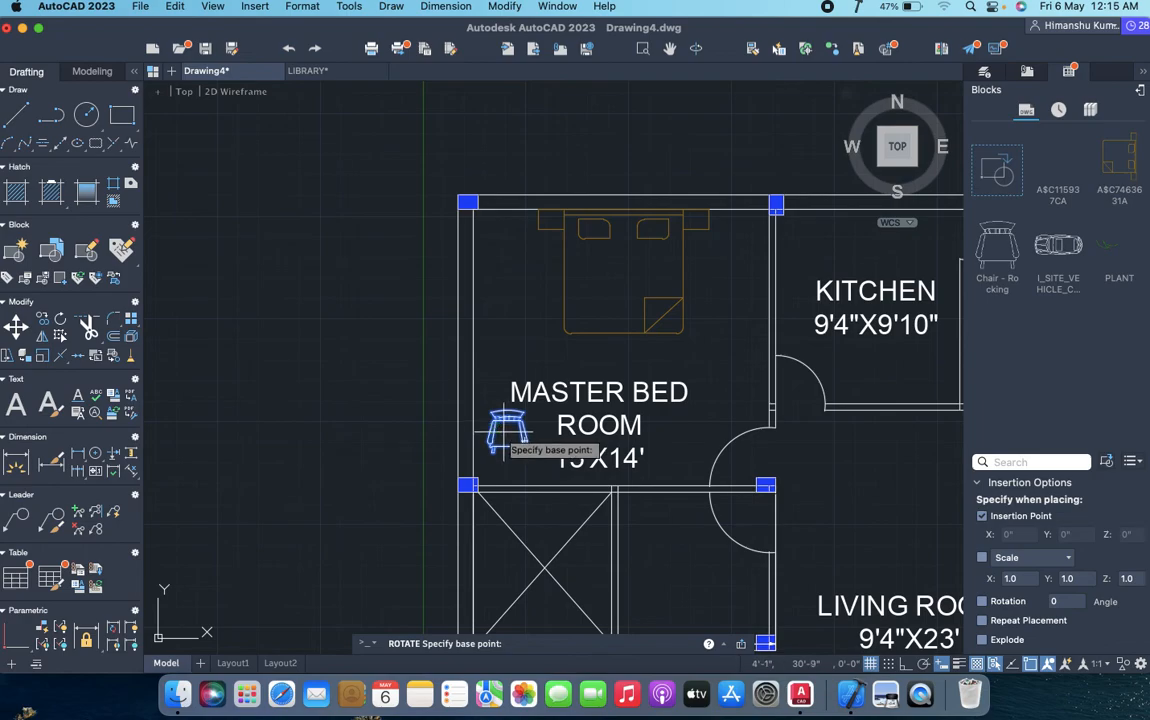
{"action": "left_click", "coordinate": [504, 437]}
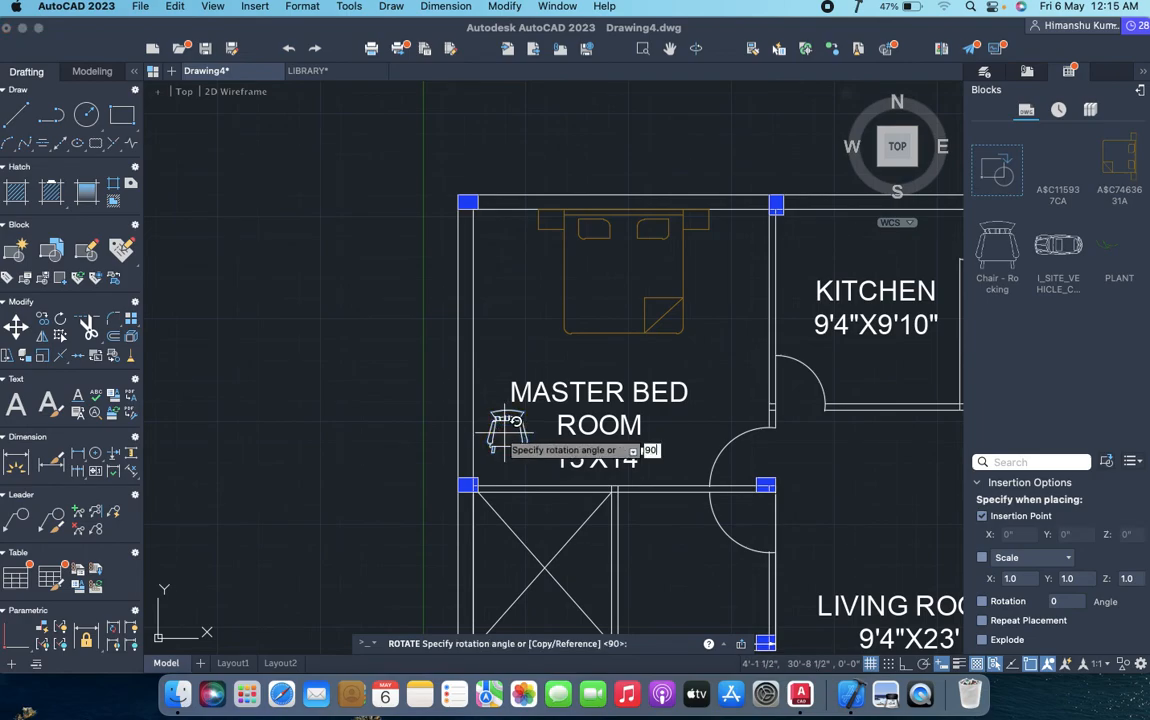
{"action": "key", "text": "Return"}
- Start plotting the complete floor plan with DWG To PDF.pc3 as the printer
{"action": "scroll", "coordinate": [530, 455], "scroll_direction": "up", "scroll_amount": 2}
{"action": "scroll", "coordinate": [530, 455], "scroll_direction": "down", "scroll_amount": 4}
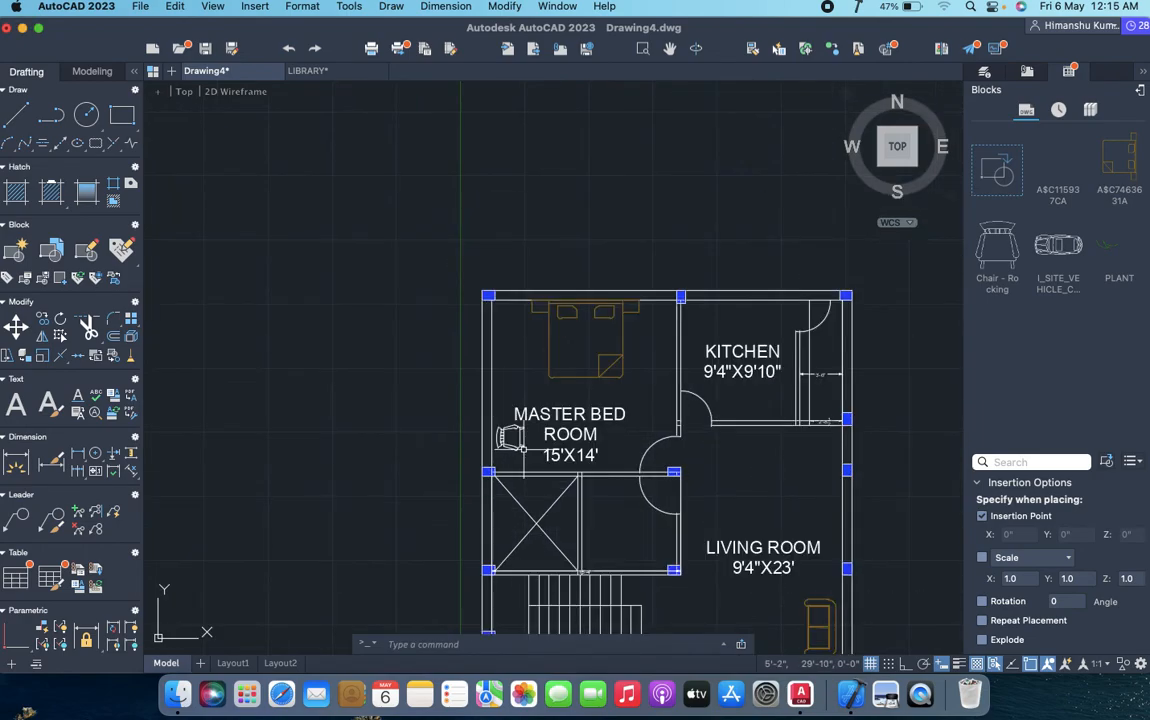
{"action": "middle_click_drag", "start_coordinate": [647, 476], "coordinate": [509, 369]}
{"action": "mouse_move", "coordinate": [577, 526]}
{"action": "middle_mouse_down"}
{"action": "mouse_move", "coordinate": [566, 376]}
{"action": "mouse_move", "coordinate": [574, 444]}
{"action": "mouse_move", "coordinate": [594, 454]}
{"action": "middle_mouse_up"}
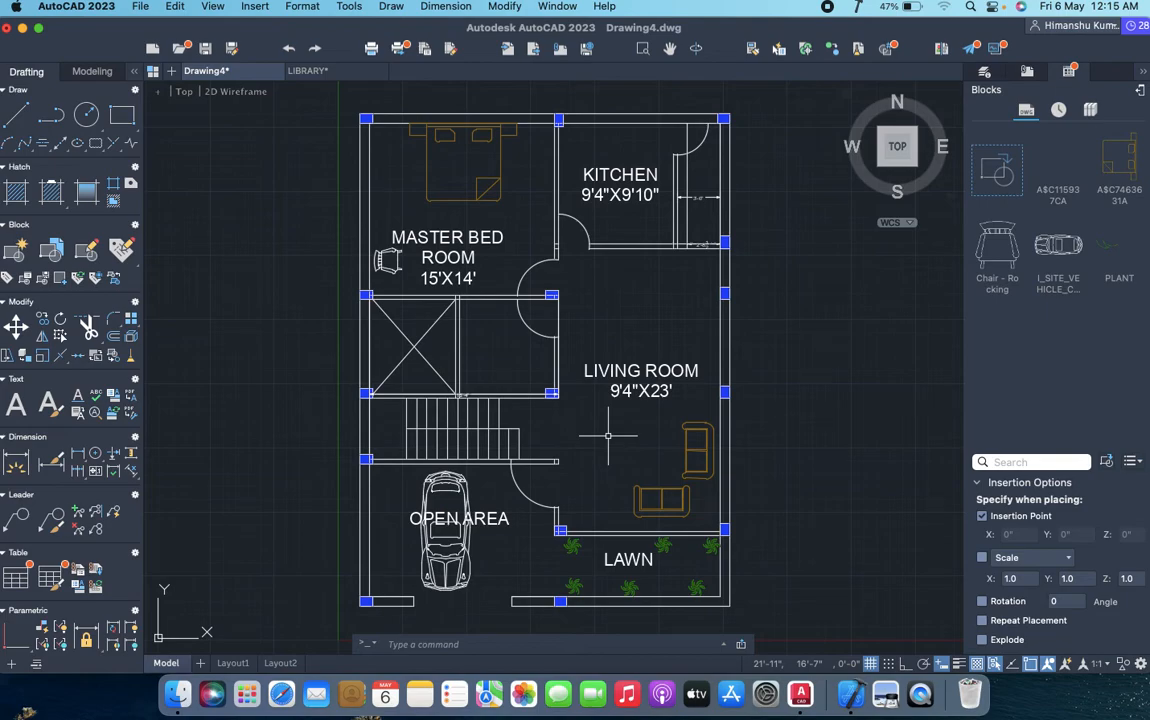
{"action": "key", "text": "super+p"}
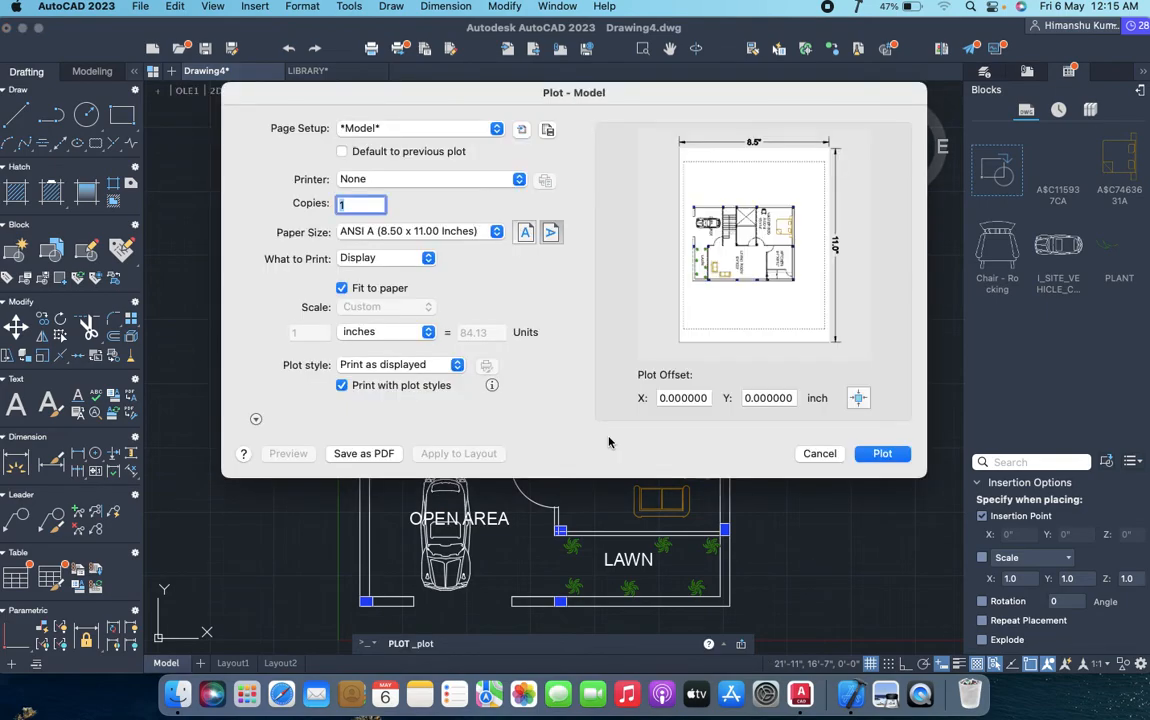
{"action": "left_click", "coordinate": [478, 179]}
{"action": "left_click", "coordinate": [495, 208]}
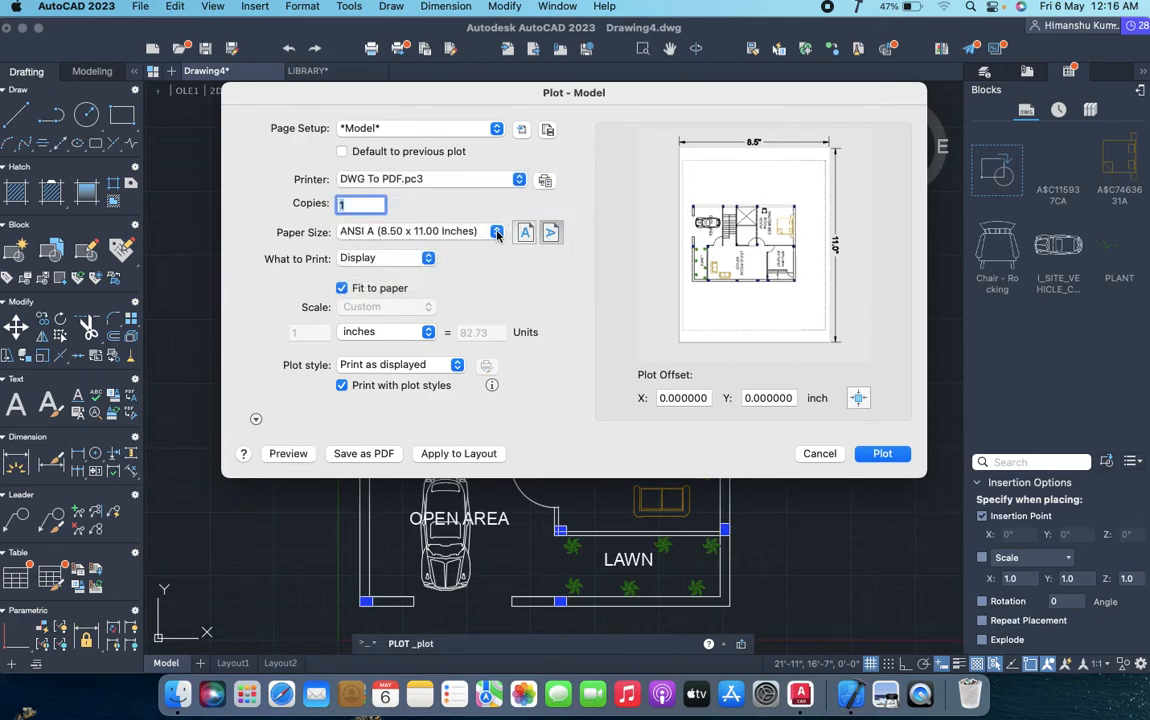
- Set the plot's paper size to ISO expand A4 (210.00 x 297.00 MM)
{"action": "left_click", "coordinate": [497, 233]}
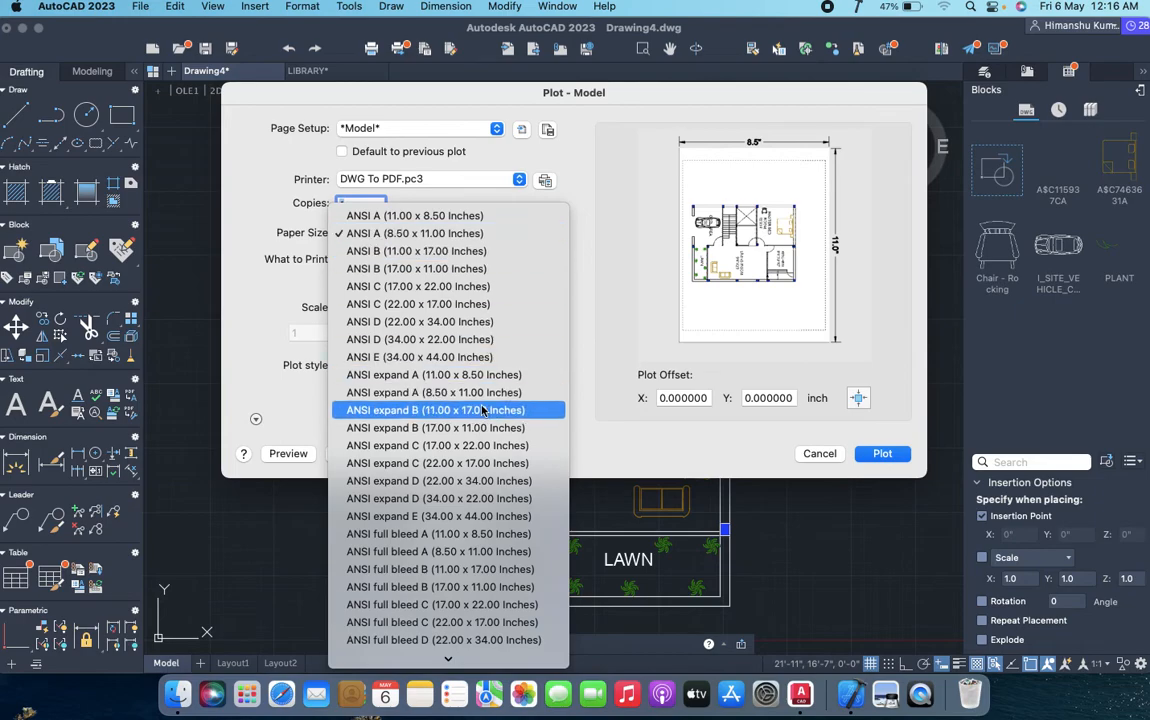
{"action": "scroll", "coordinate": [450, 408], "scroll_direction": "down", "scroll_amount": 1}
{"action": "scroll", "coordinate": [449, 337], "scroll_direction": "down", "scroll_amount": 1}
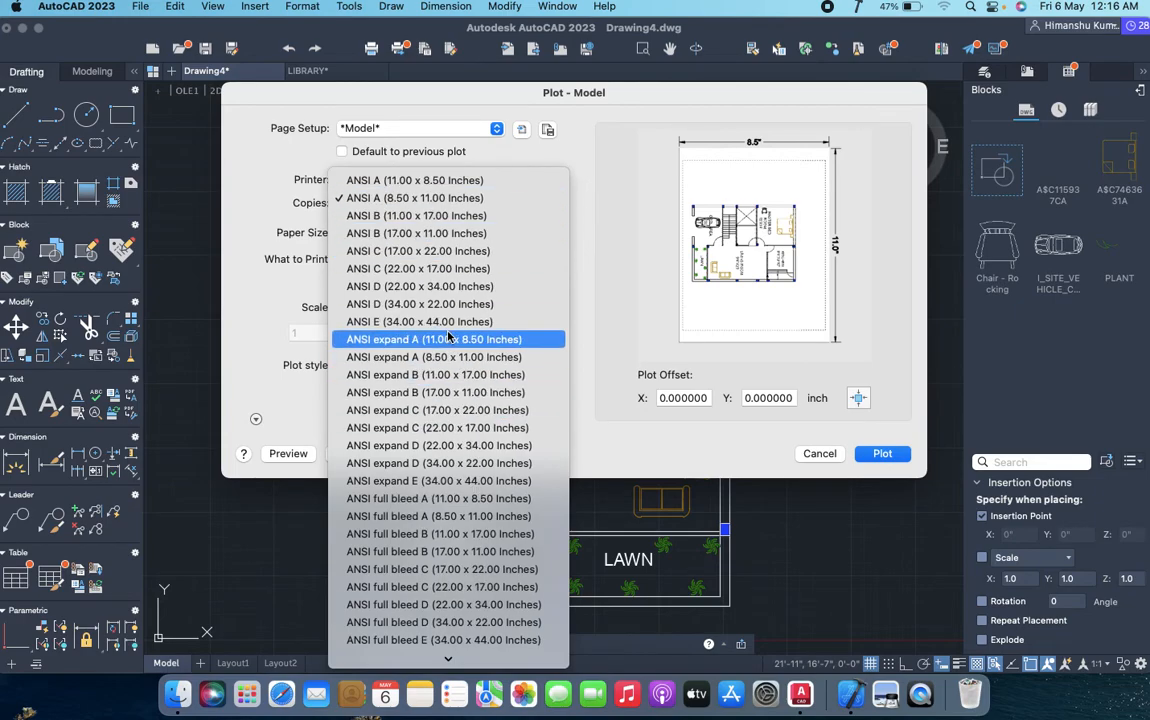
{"action": "scroll", "coordinate": [449, 337], "scroll_direction": "down", "scroll_amount": 1}
{"action": "scroll", "coordinate": [449, 337], "scroll_direction": "down", "scroll_amount": 8}
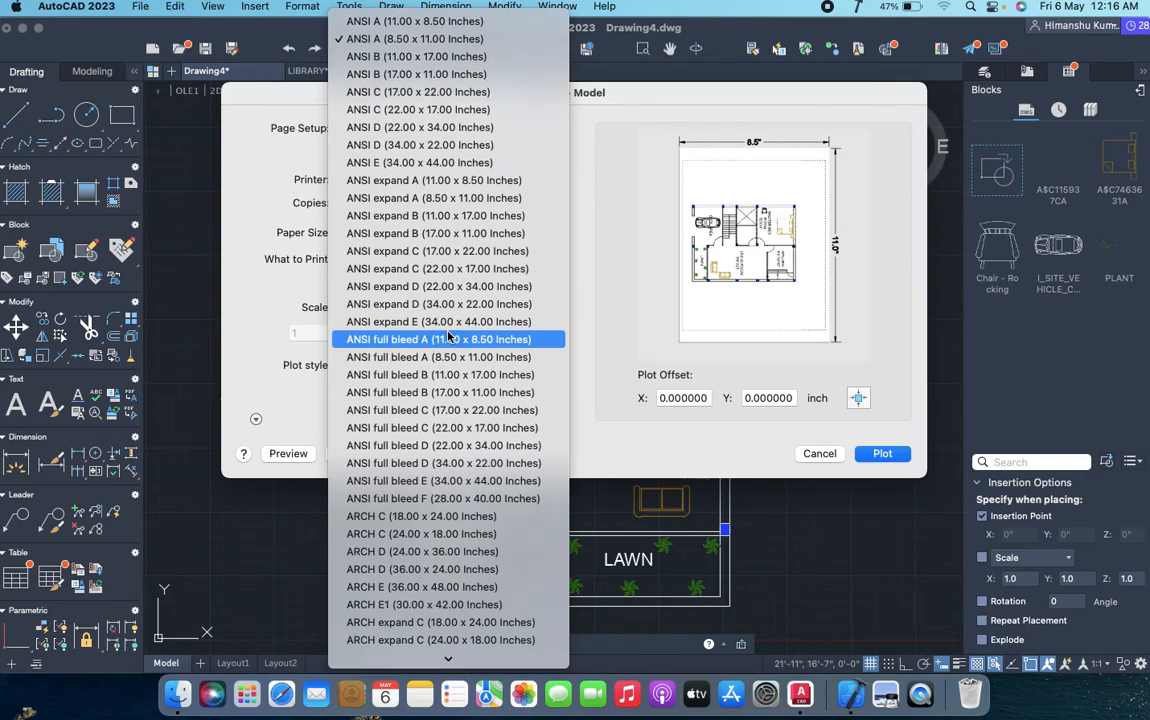
{"action": "scroll", "coordinate": [449, 337], "scroll_direction": "down", "scroll_amount": 15}
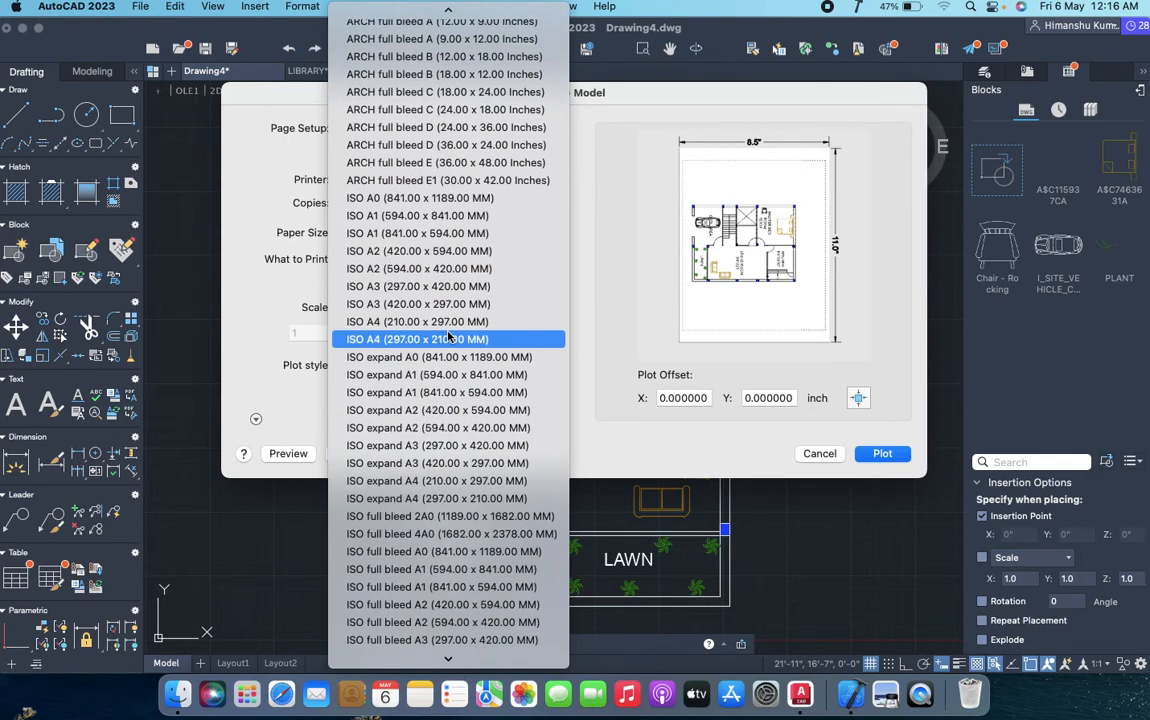
{"action": "left_click", "coordinate": [499, 484]}
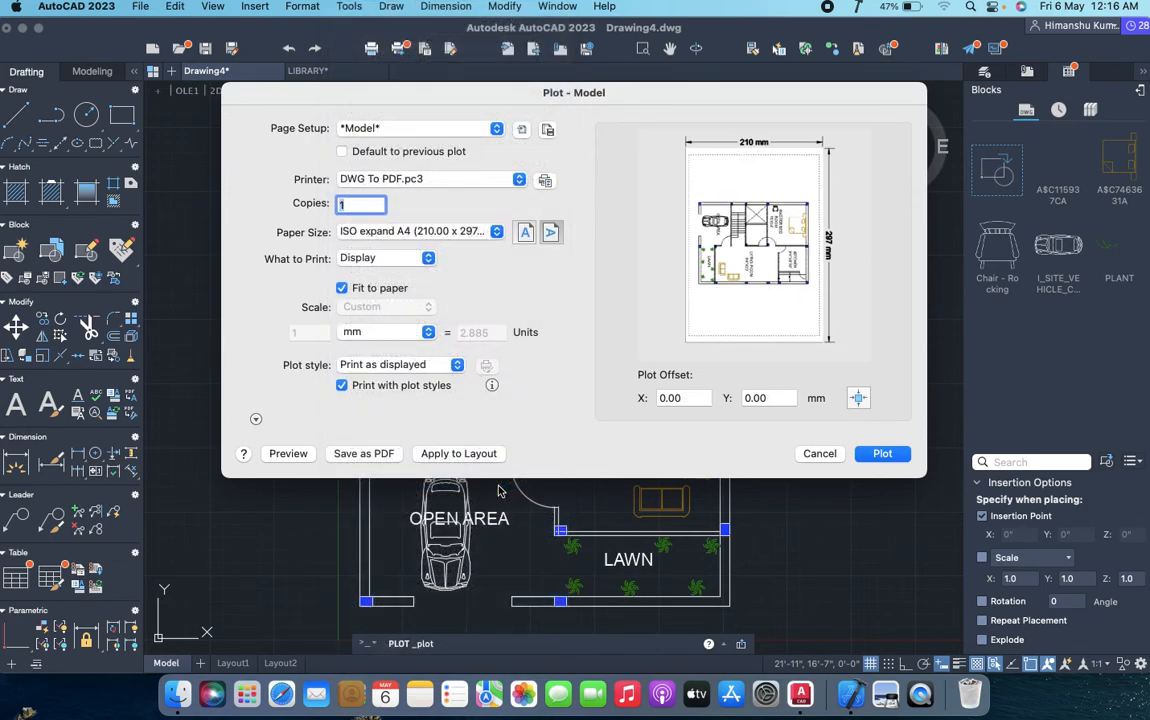
- Set the plot area to a window enclosing the whole floor plan with a margin around it
{"action": "left_click", "coordinate": [428, 258]}
{"action": "left_click", "coordinate": [409, 316]}
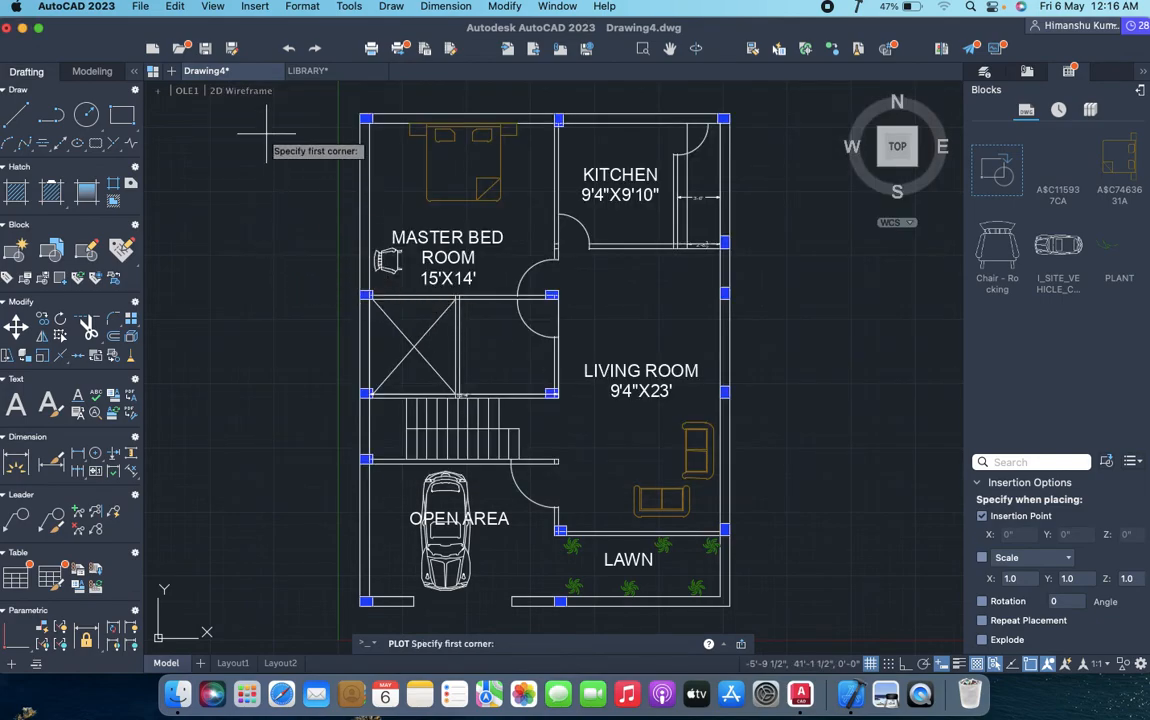
{"action": "left_click", "coordinate": [288, 92]}
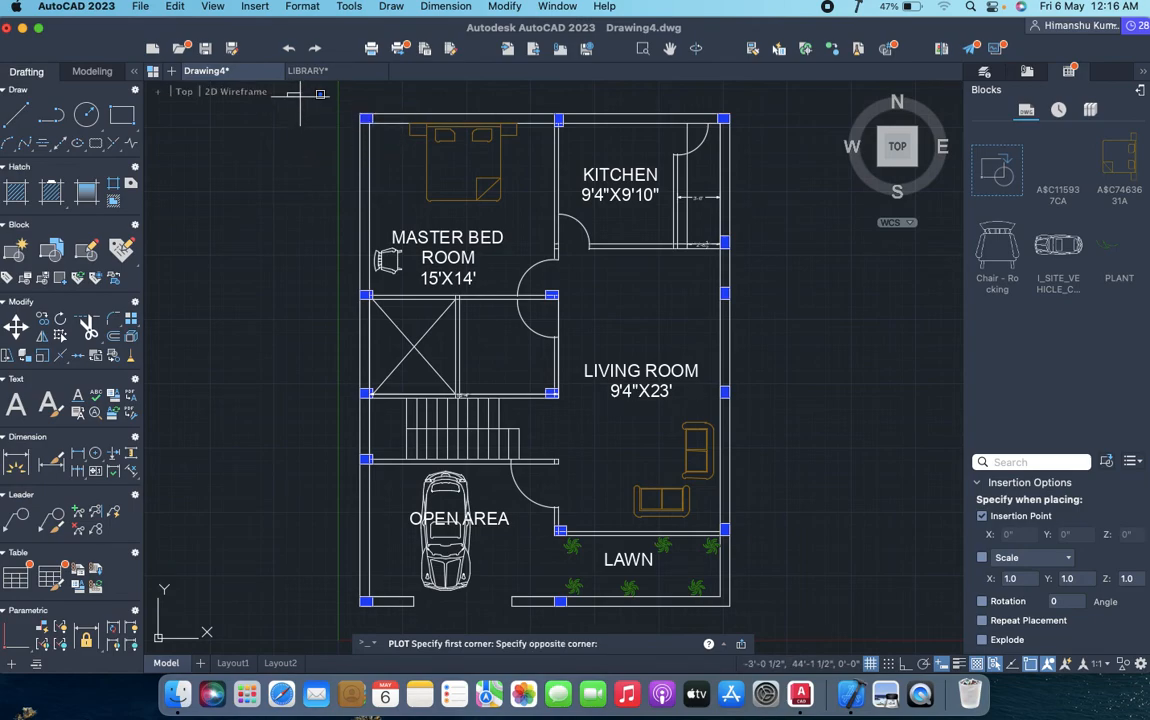
{"action": "left_click", "coordinate": [822, 646]}
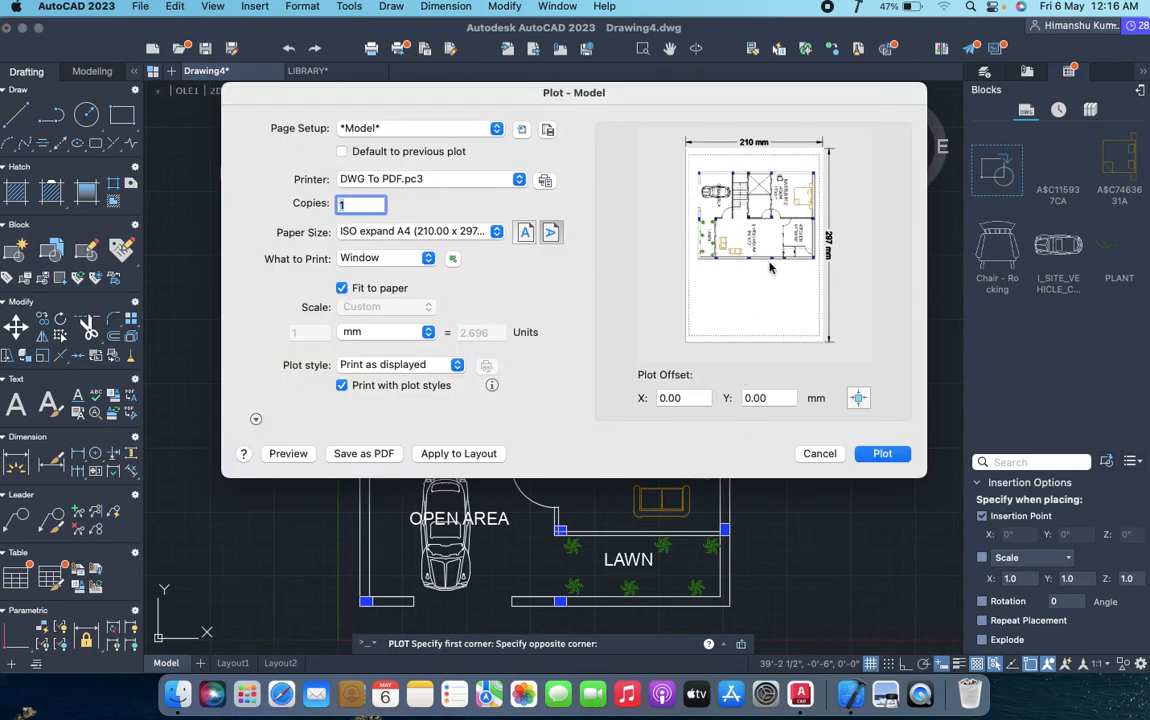
- Save the plot to the Desktop as a PDF named 2D PLANE 30'X40'
{"action": "left_click", "coordinate": [374, 455]}
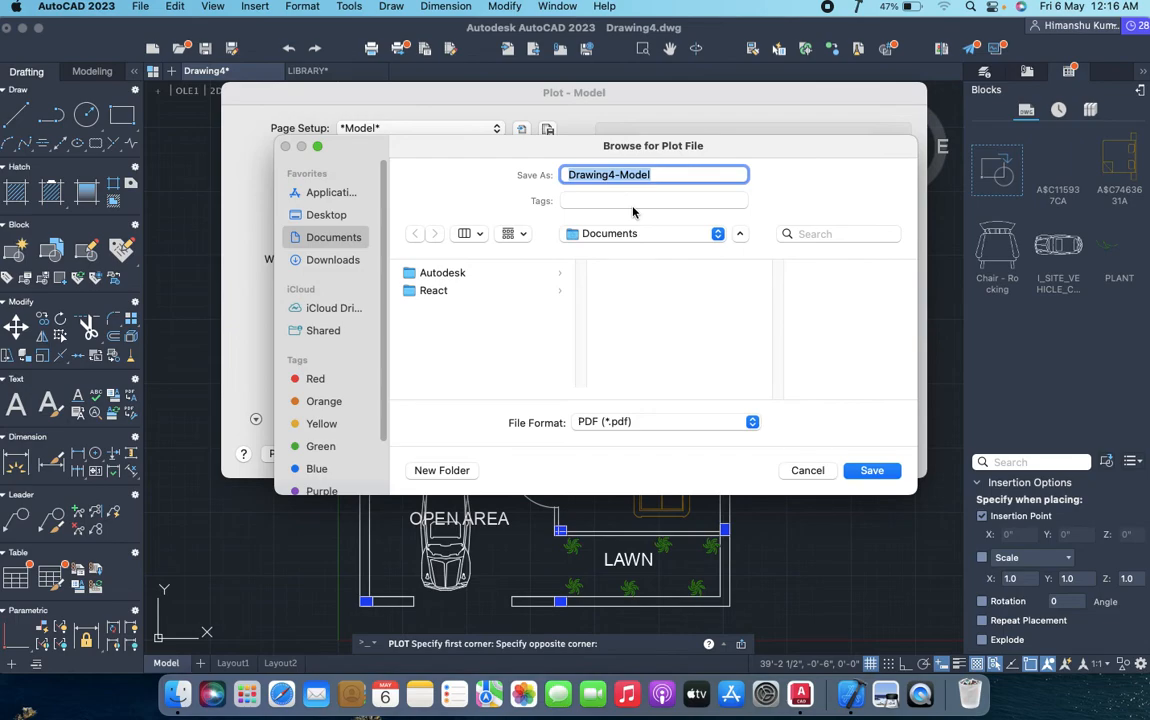
{"action": "key", "text": "BackSpace"}
{"action": "type", "text": "2D PLANE 30'X40"}
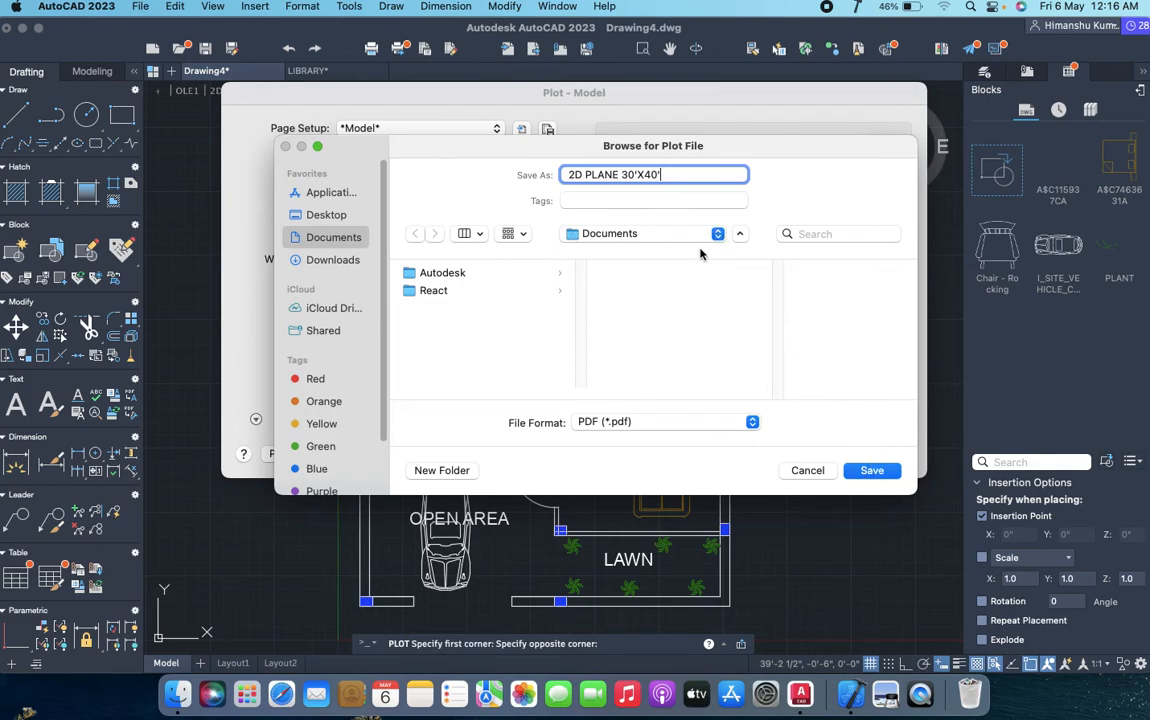
{"action": "left_click", "coordinate": [340, 217]}
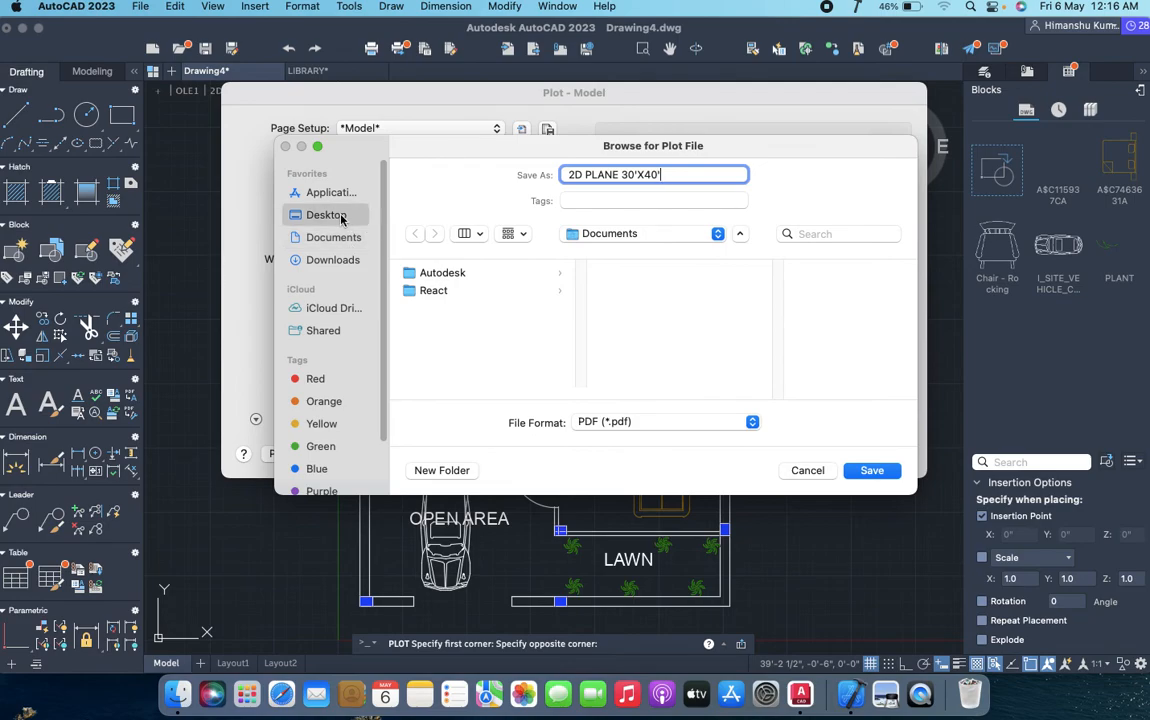
{"action": "left_click", "coordinate": [872, 471]}
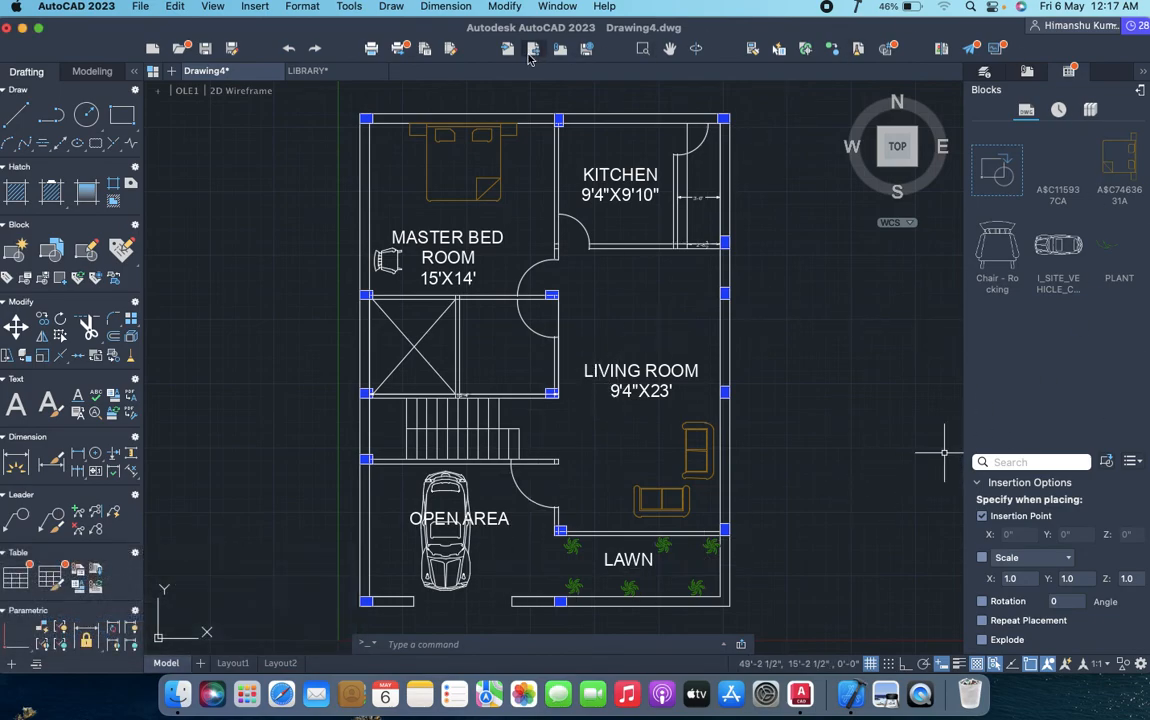
- Minimize AutoCAD, open 2D PLANE 30'X40'.pdf from the desktop in Preview, and inspect the plotted plan as a whole and up close
{"action": "left_click", "coordinate": [22, 28]}
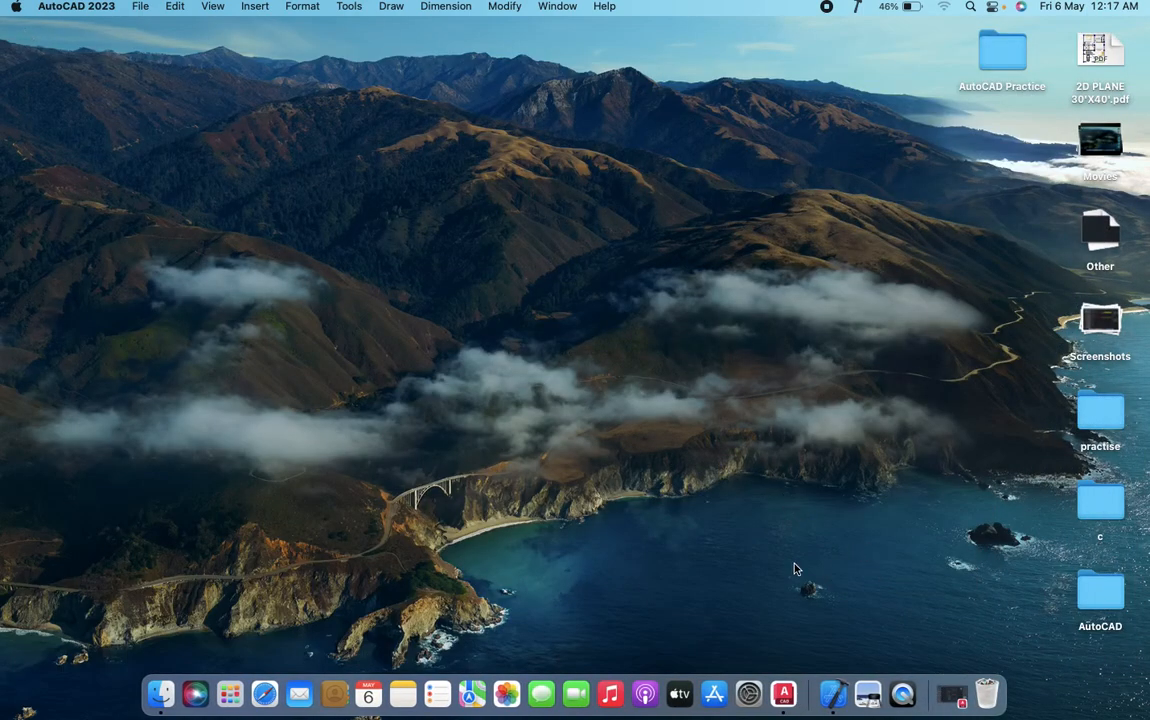
{"action": "double_click", "coordinate": [1103, 55]}
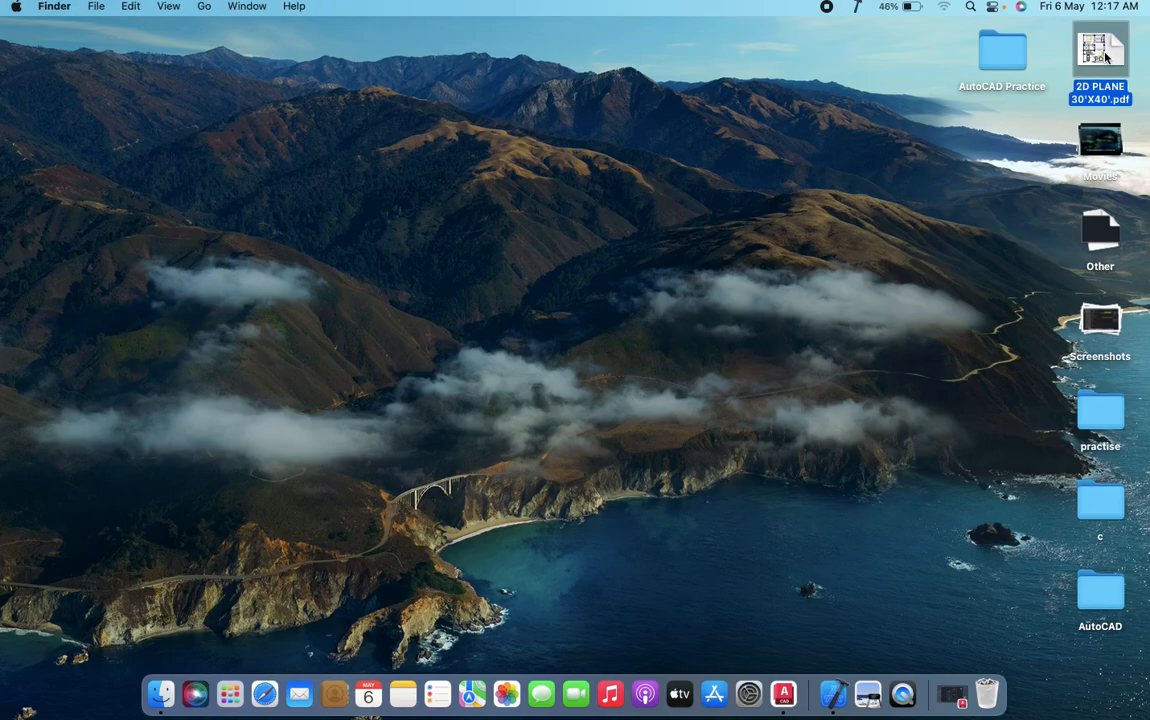
{"action": "scroll", "coordinate": [608, 270], "scroll_direction": "up", "scroll_amount": 1}
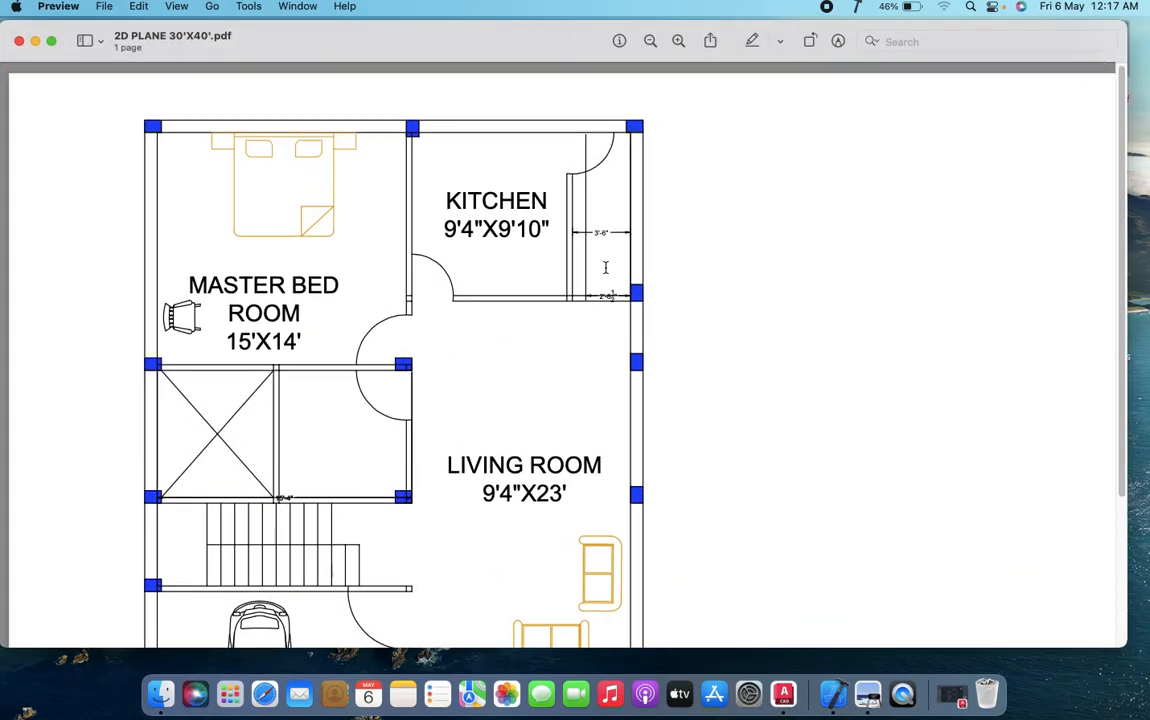
{"action": "left_click", "coordinate": [650, 42]}
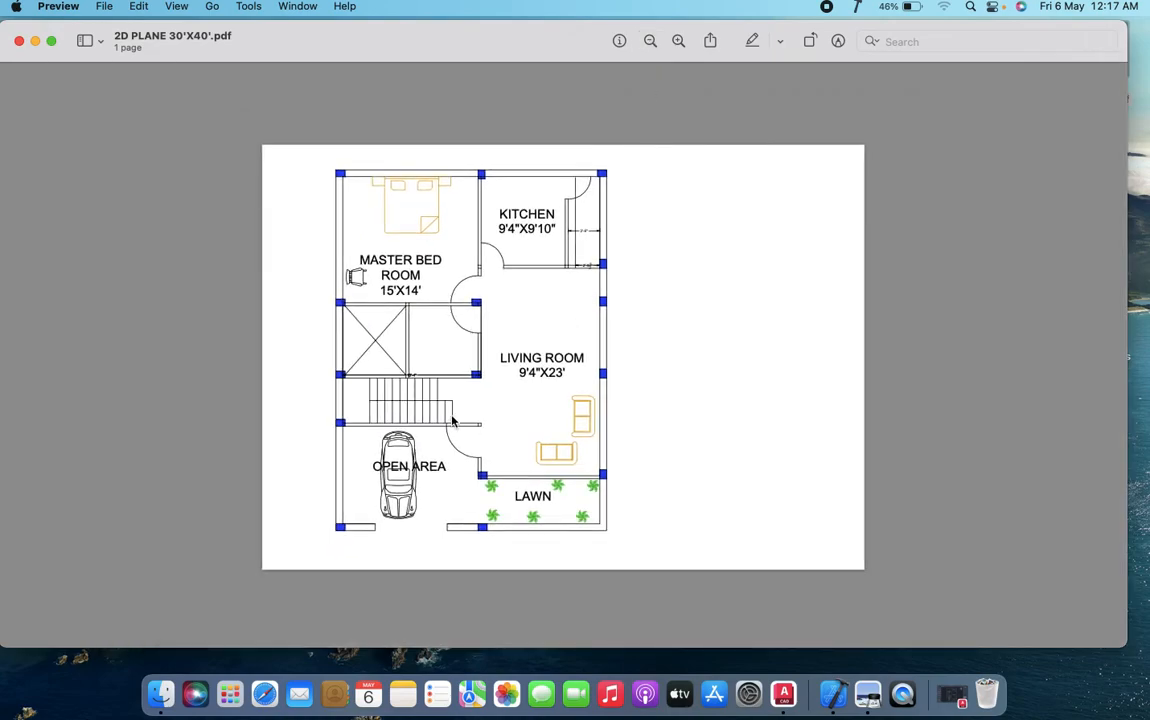
{"action": "left_click", "coordinate": [678, 41]}
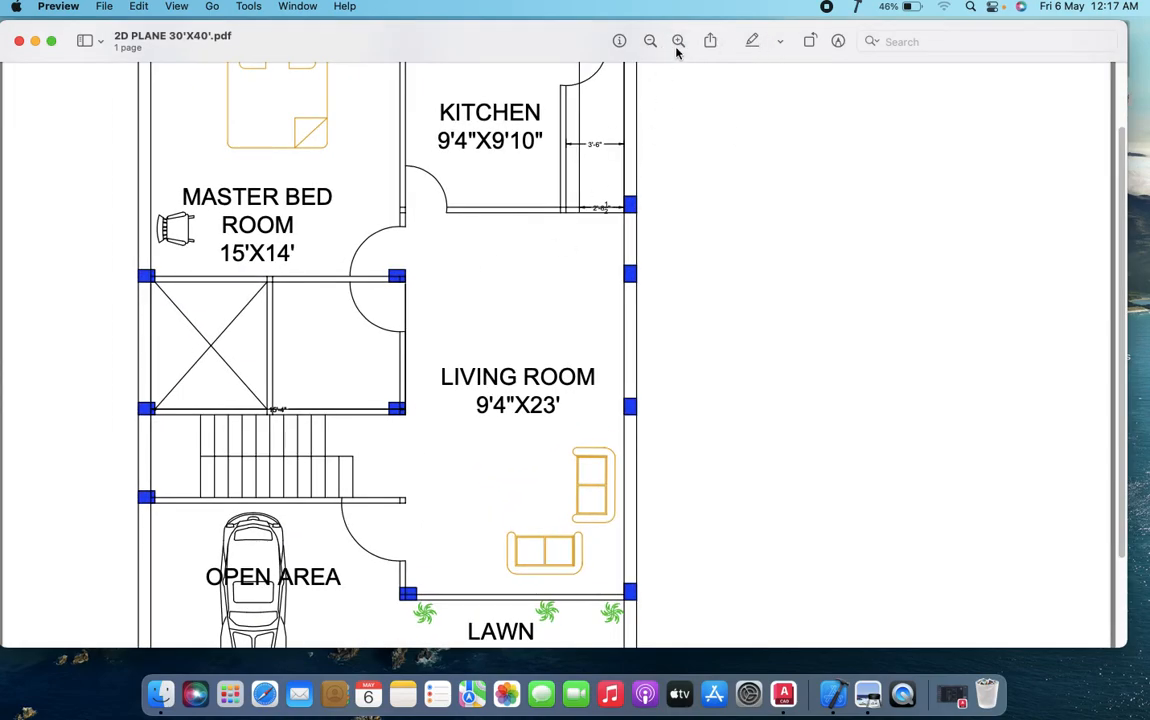
{"action": "left_click", "coordinate": [649, 41]}
{"action": "left_click", "coordinate": [649, 41]}
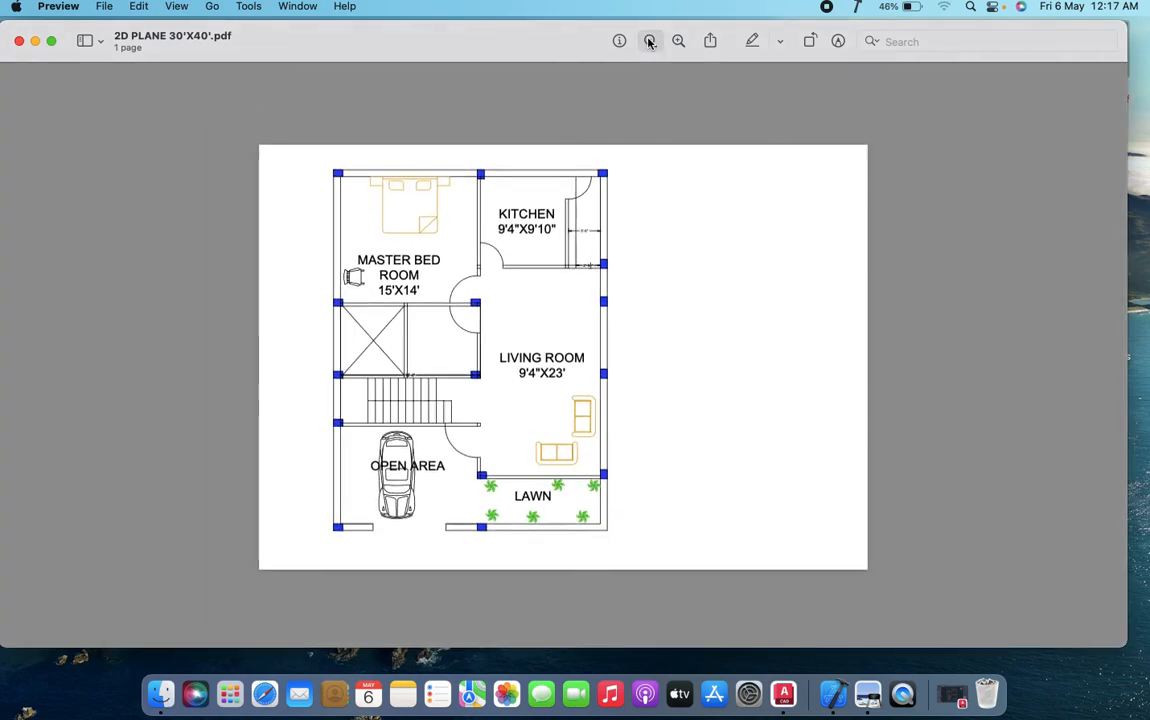
{"action": "left_click", "coordinate": [679, 40]}
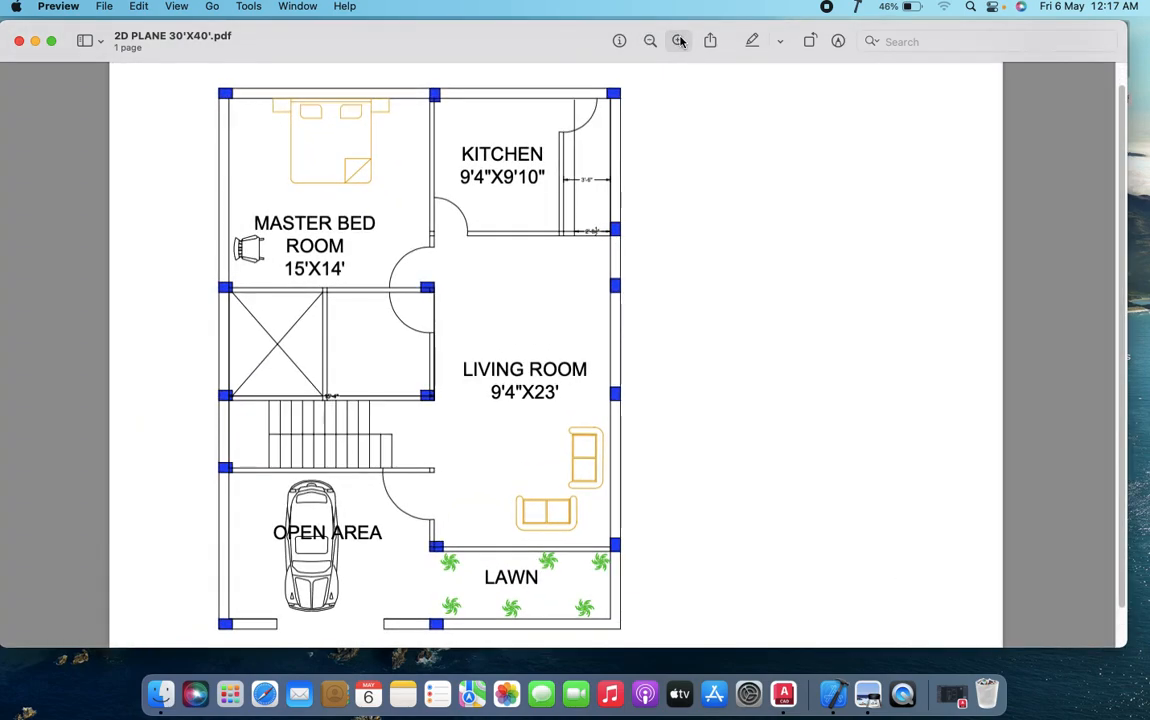